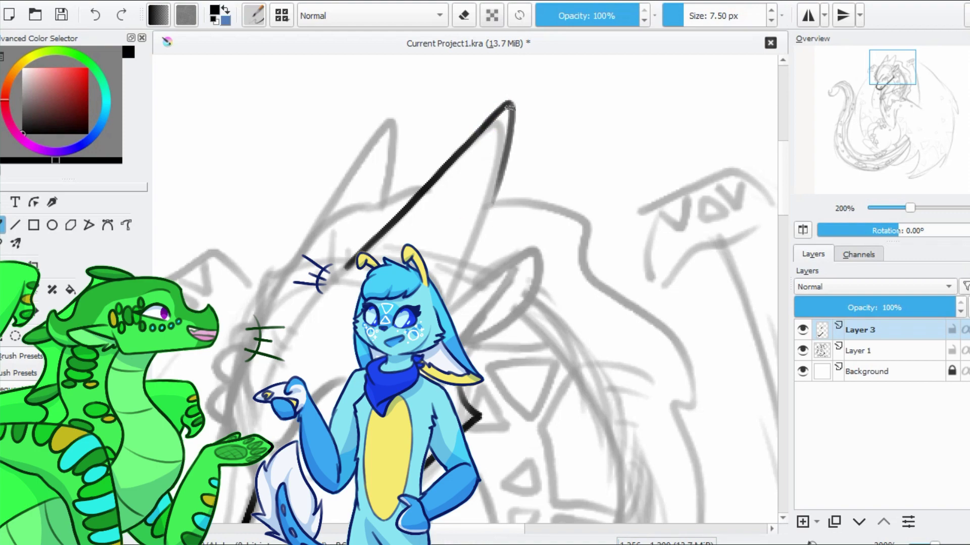
Save the file, ink the back edge of the large horn, and outline the ear below it on Layer 3
key("ctrl+s")
mouse_move(505, 179)
left_mouse_down()
mouse_move(596, 166)
mouse_move(525, 207)
mouse_move(467, 328)
left_mouse_up()
key("e")
left_click_drag(556, 161, 480, 293)
key("e")
mouse_move(461, 262)
left_mouse_down()
mouse_move(555, 176)
mouse_move(534, 298)
left_mouse_up()
key("e")
key("e")
mouse_move(433, 215)
left_mouse_down()
mouse_move(479, 207)
mouse_move(530, 249)
mouse_move(516, 283)
left_mouse_up()
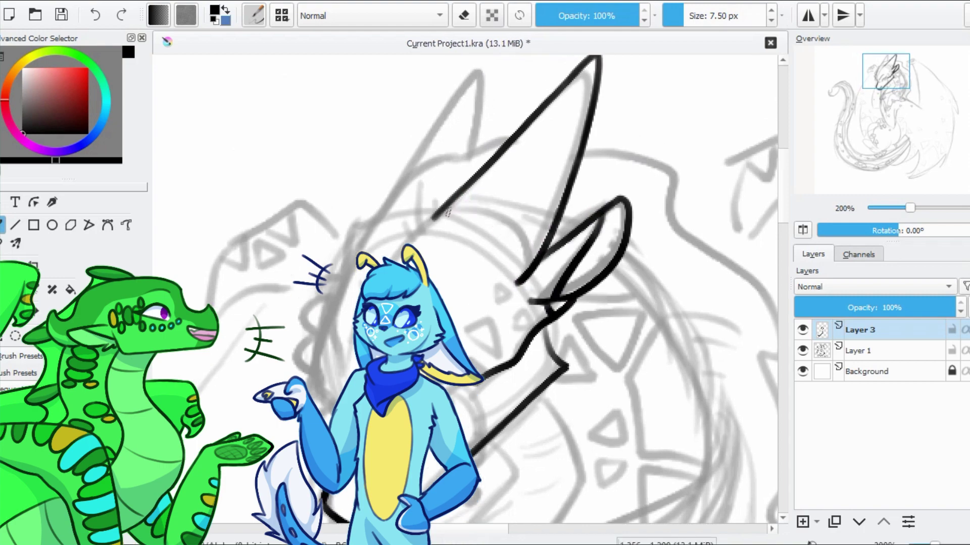
Save the file and ink the forehead line running from the base of the large horn down toward the snout
key("ctrl+s")
mouse_move(569, 264)
left_mouse_down()
mouse_move(445, 207)
mouse_move(422, 257)
left_mouse_up()
key("ctrl+z")
left_click_drag(460, 206, 422, 257)
key("ctrl+z")
left_click_drag(462, 204, 421, 257)
key("e")
key("e")
Ink the wavy crest outline in front of the forehead and add short crease marks inside it
mouse_move(353, 330)
left_mouse_down()
mouse_move(399, 215)
mouse_move(480, 147)
mouse_move(545, 124)
left_mouse_up()
left_click_drag(451, 165, 453, 207)
left_click_drag(468, 170, 466, 200)
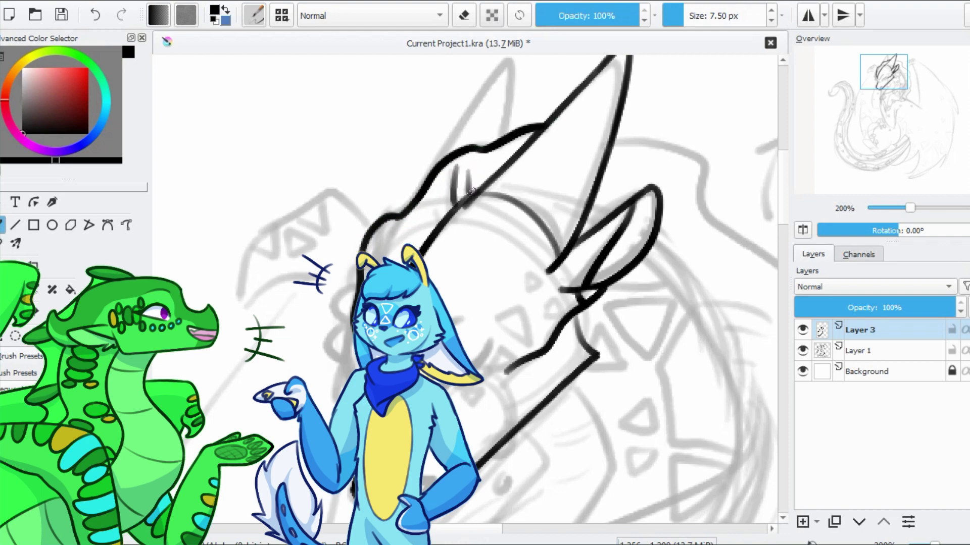
left_click_drag(465, 288, 497, 240)
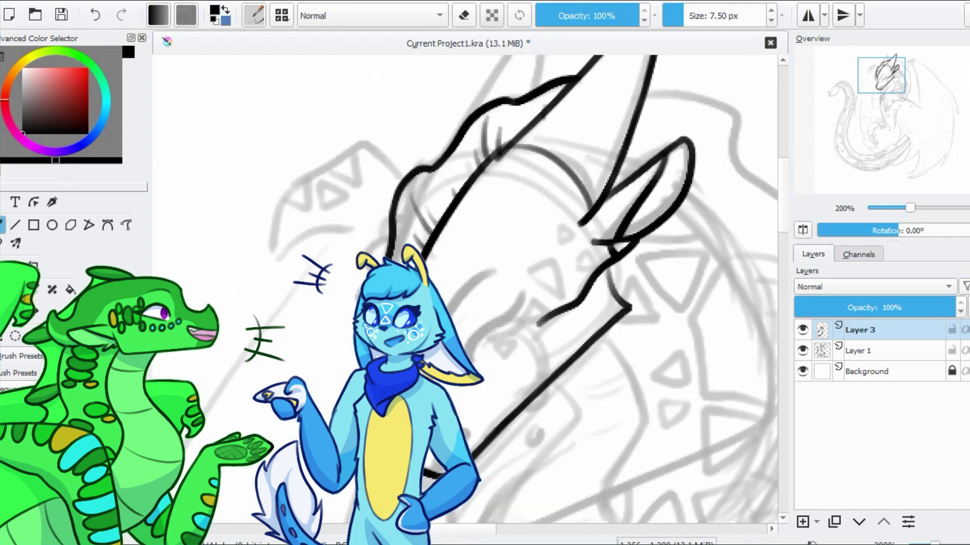
left_click_drag(362, 327, 346, 355)
Ink the row of rounded bumps along the front edge of the crest, following the sketch
key("e")
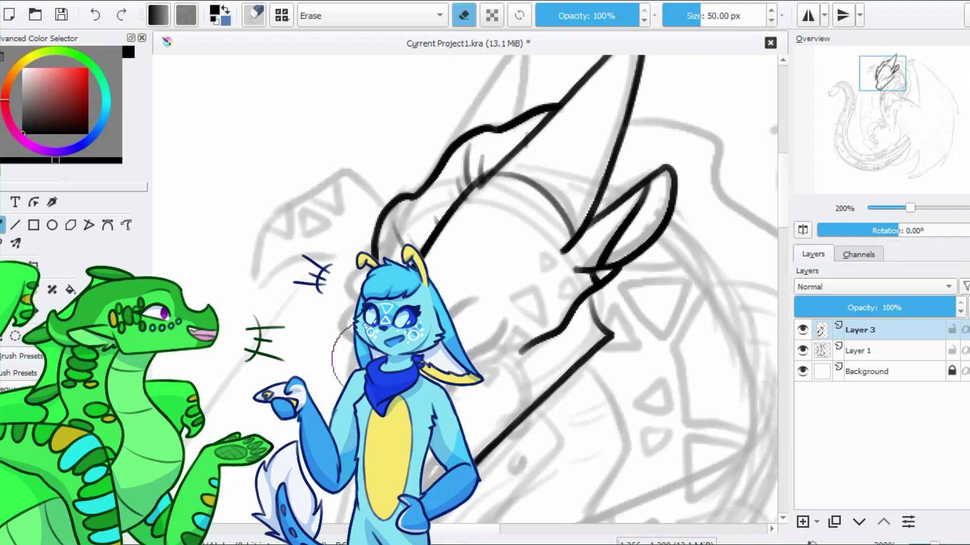
key("e")
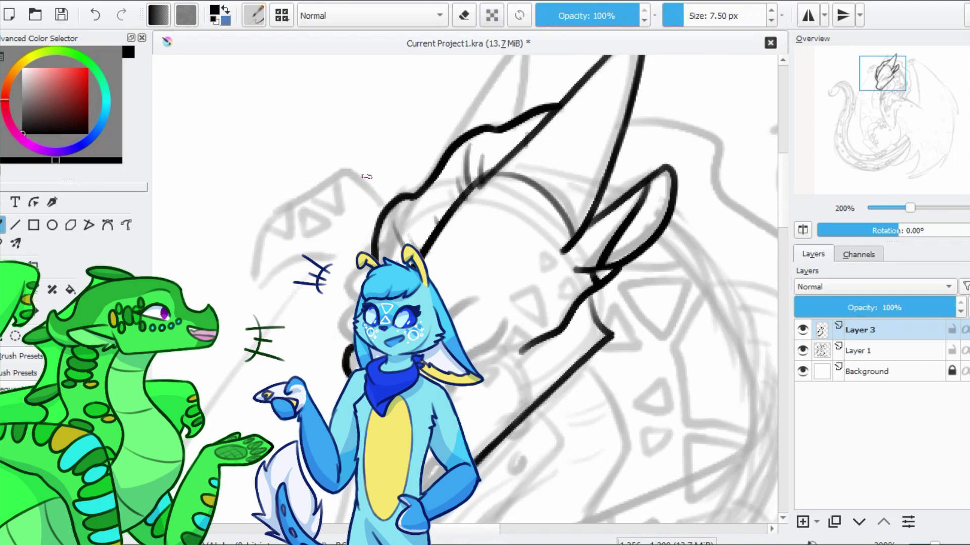
left_click_drag(366, 175, 362, 125)
key("e")
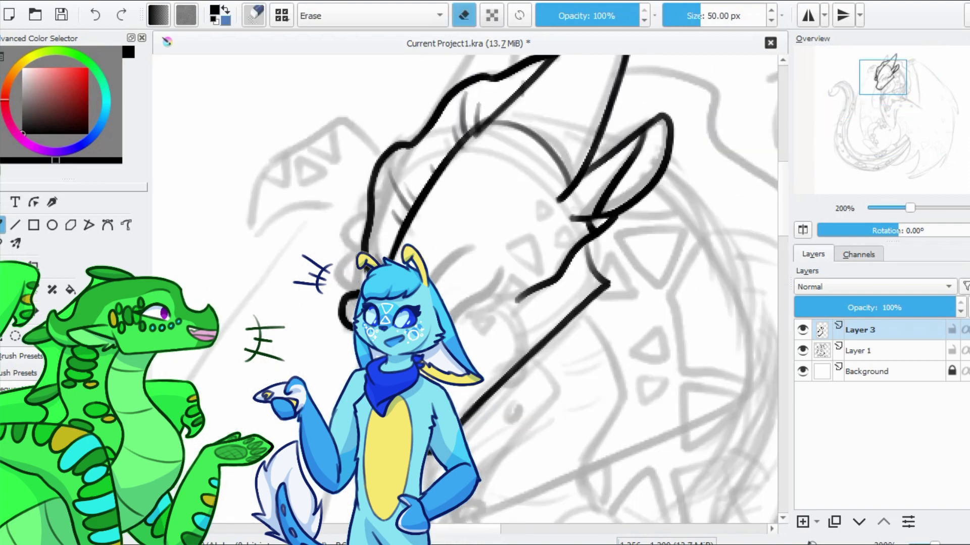
key("e")
left_click_drag(354, 283, 359, 328)
scroll(373, 243, "down", 5)
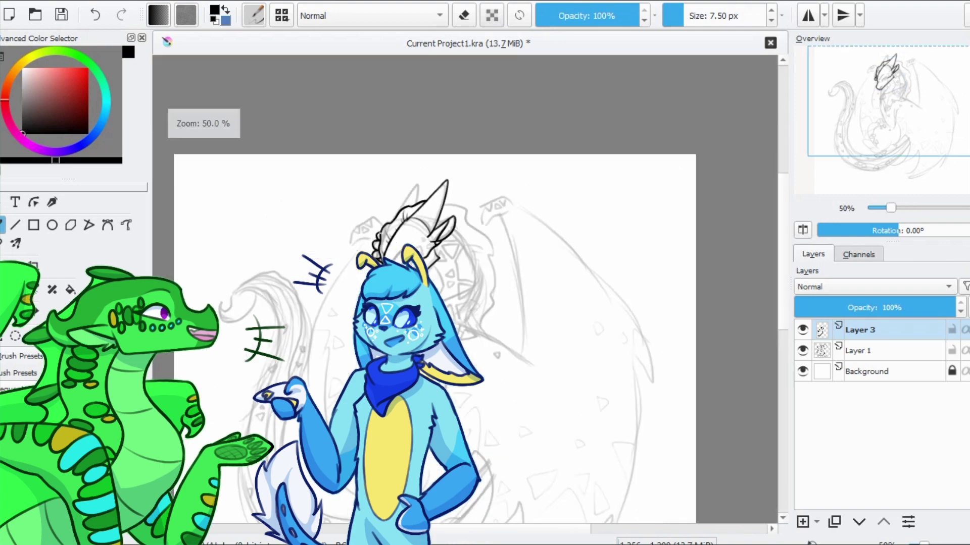
Ink the smaller far horn rising behind the crest and save the file
scroll(404, 202, "up", 5)
left_click_drag(494, 139, 443, 169)
left_click_drag(486, 109, 394, 238)
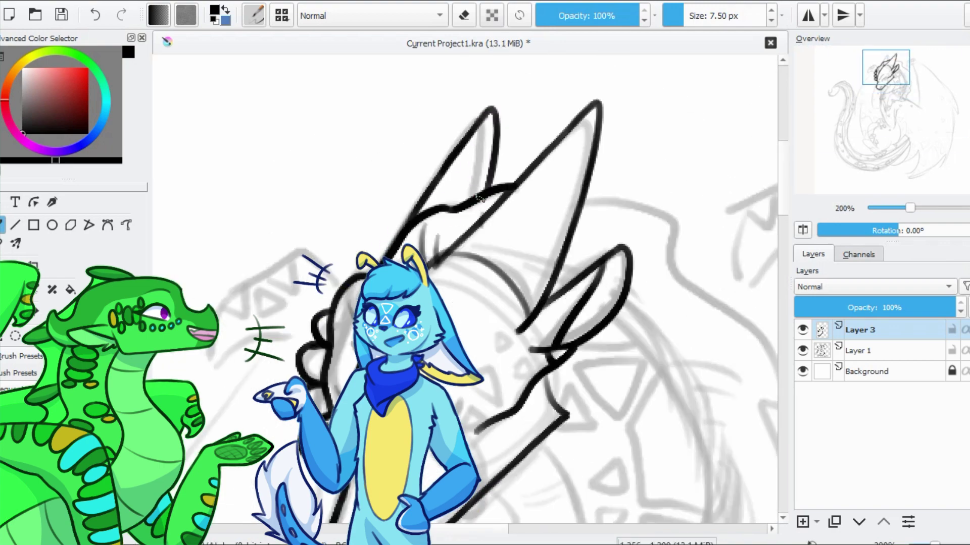
key("ctrl+s")
Ink the thick brow line and the closed eyelid strokes on the dragon's face
left_click_drag(469, 342, 414, 192)
scroll(456, 183, "up", 1)
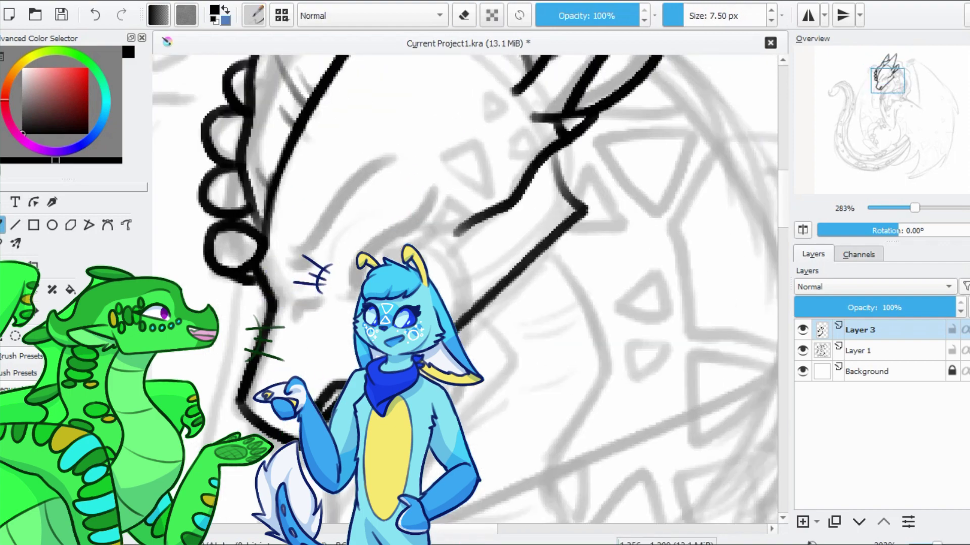
scroll(353, 242, "down", 1)
scroll(353, 242, "up", 1)
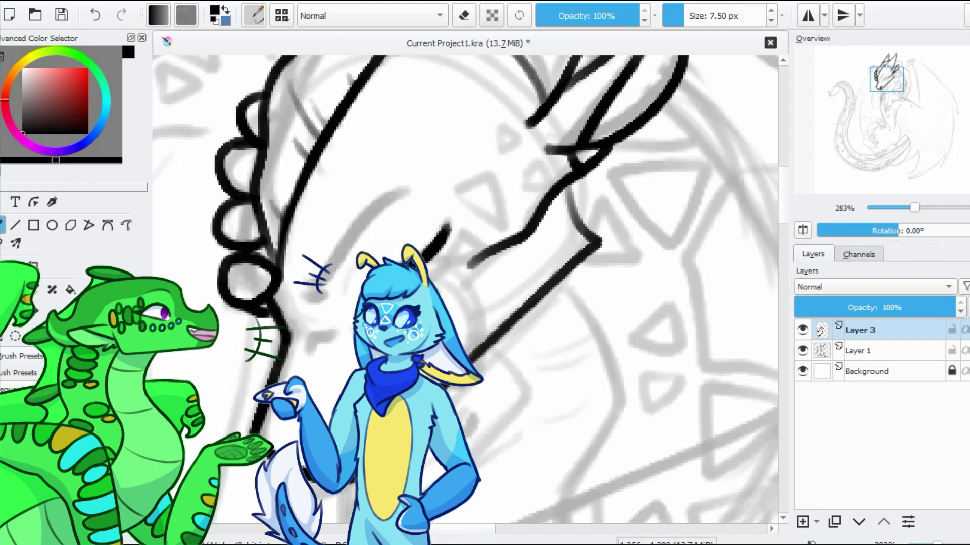
scroll(430, 229, "down", 1)
scroll(430, 230, "up", 1)
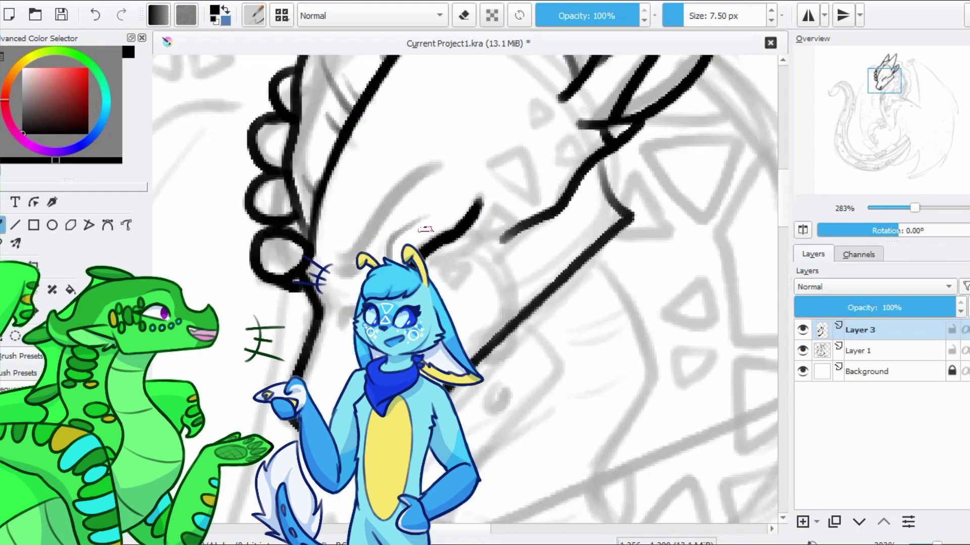
scroll(431, 230, "down", 2)
scroll(430, 230, "up", 2)
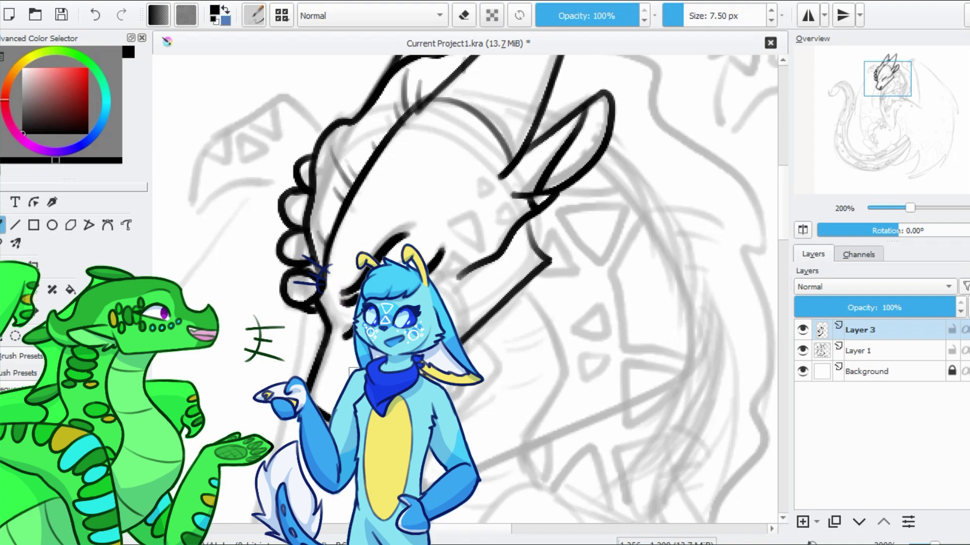
scroll(457, 312, "down", 2)
scroll(457, 312, "up", 3)
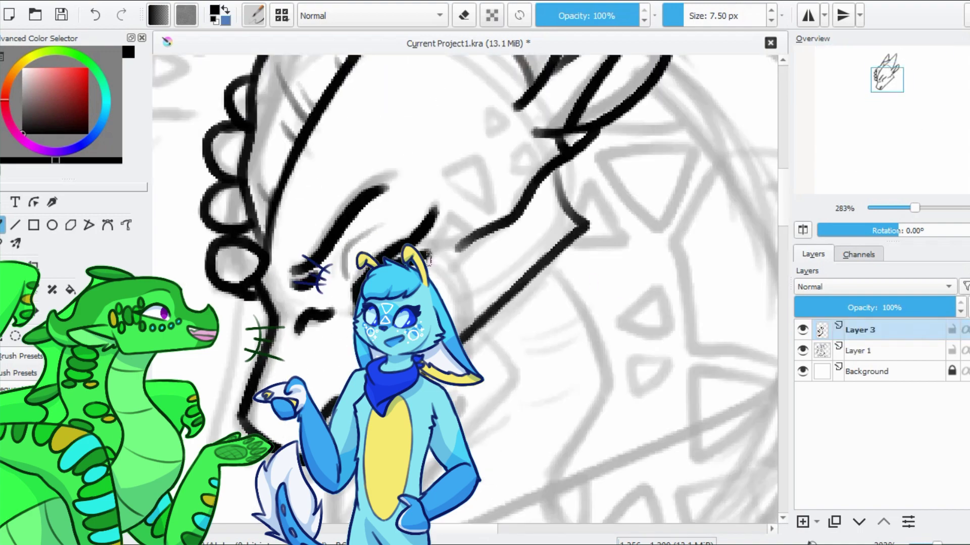
Ink the double curved line around the cheek behind the eye, down to the jaw
mouse_move(457, 311)
left_mouse_down()
mouse_move(424, 260)
mouse_move(466, 238)
mouse_move(464, 276)
mouse_move(445, 309)
left_mouse_up()
key("e")
key("e")
key("ctrl+z")
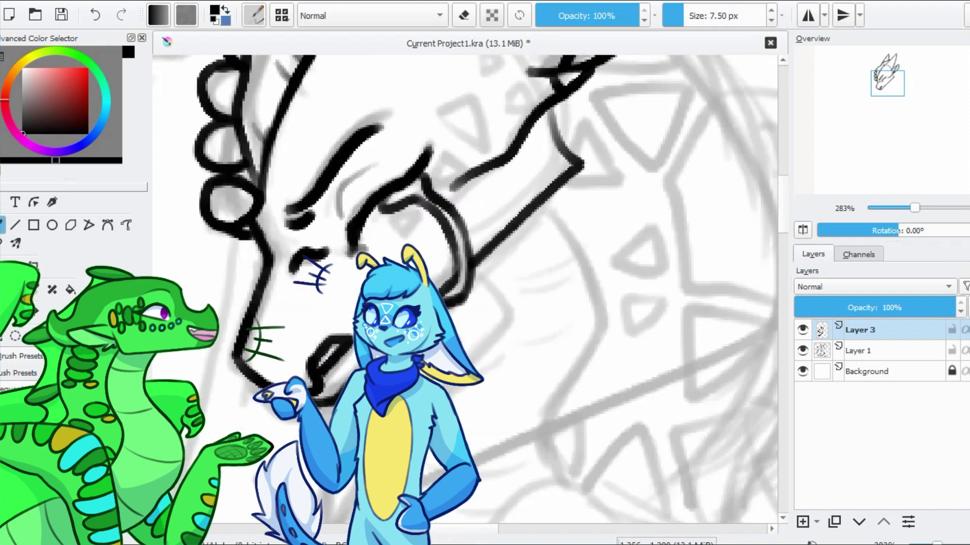
scroll(384, 202, "up", 2)
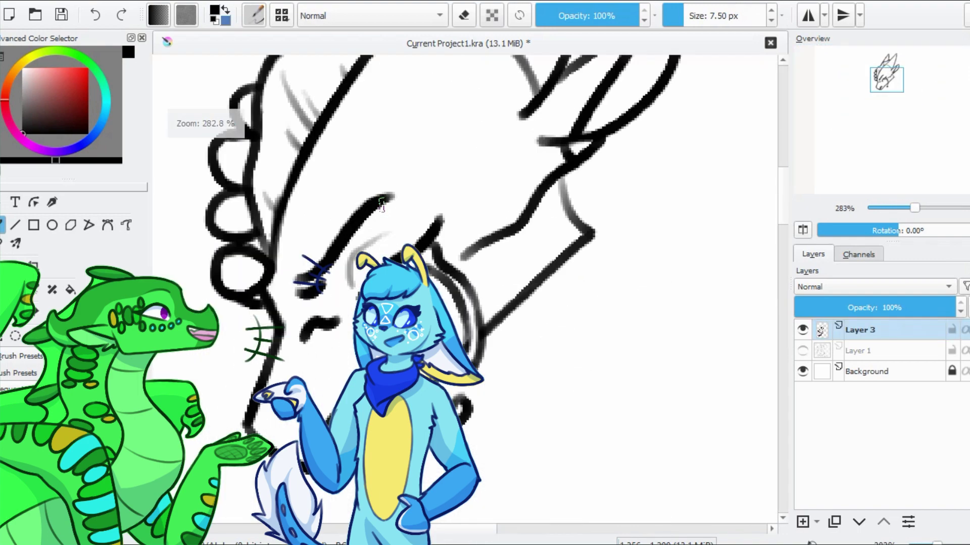
Ink the one larger and three small triangle markings between the eye and the ear
left_click_drag(442, 180, 444, 182)
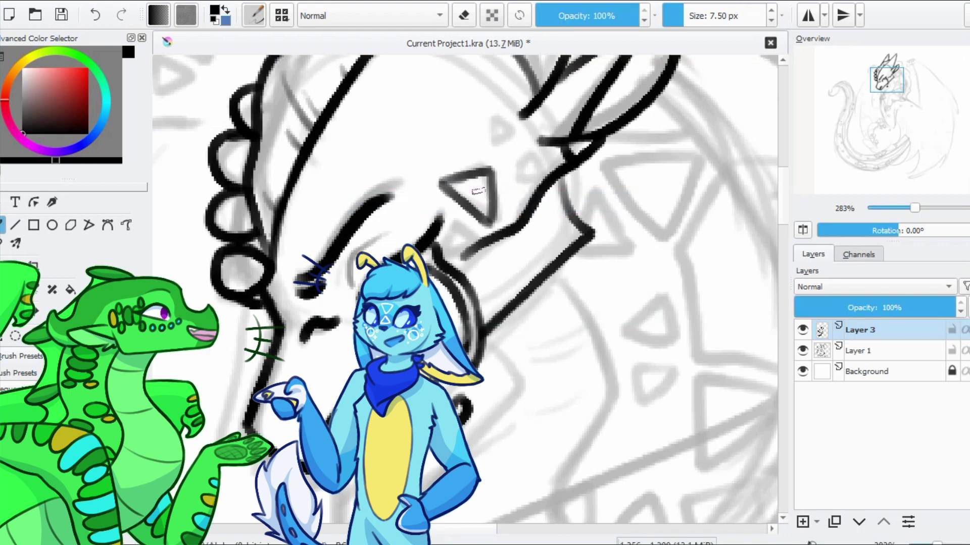
mouse_move(483, 115)
left_mouse_down()
mouse_move(485, 144)
mouse_move(484, 117)
left_mouse_up()
key("ctrl+z")
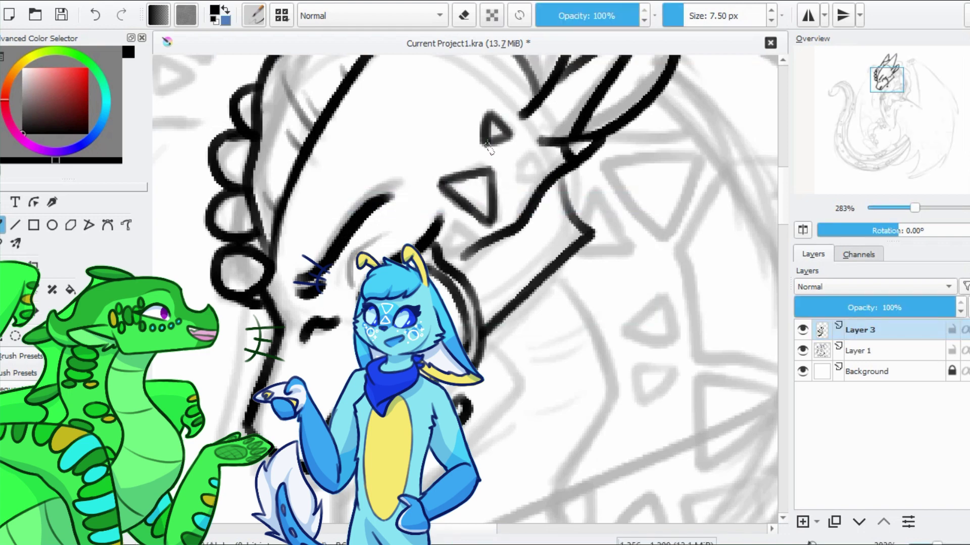
left_click_drag(528, 155, 526, 179)
left_click_drag(467, 223, 442, 252)
key("ctrl+z")
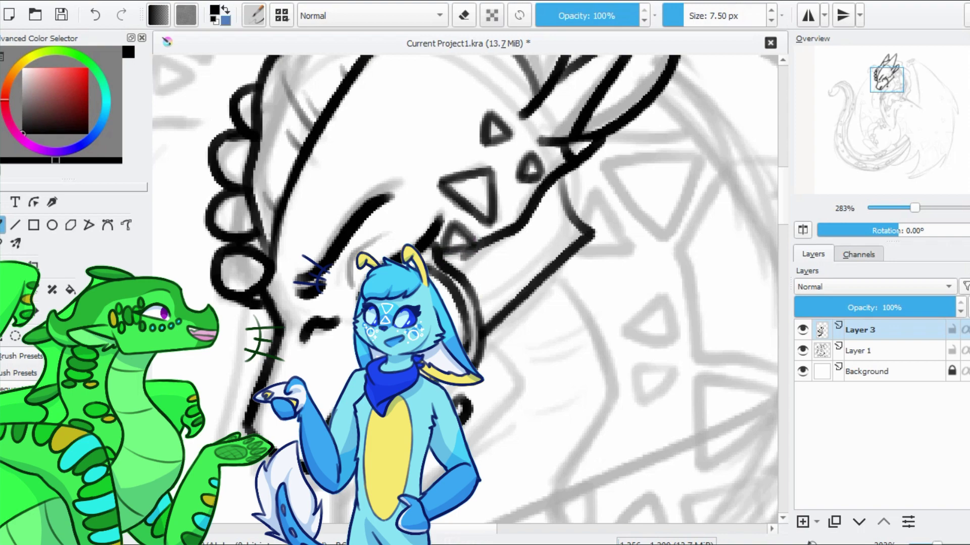
scroll(349, 250, "down", 4)
scroll(348, 250, "up", 3)
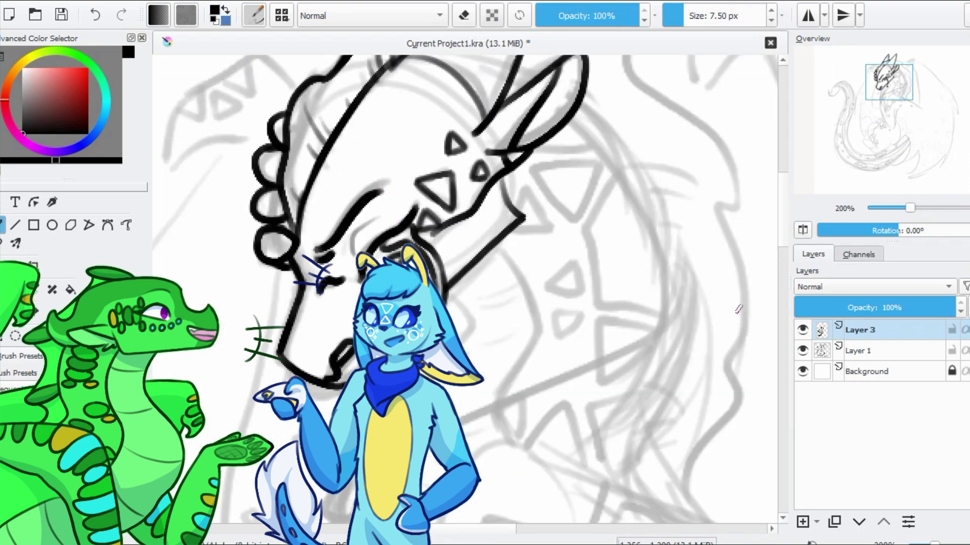
Toggle the sketch layer (Layer 1) off and on to check the head line art by itself
left_click(802, 350)
key("e")
key("e")
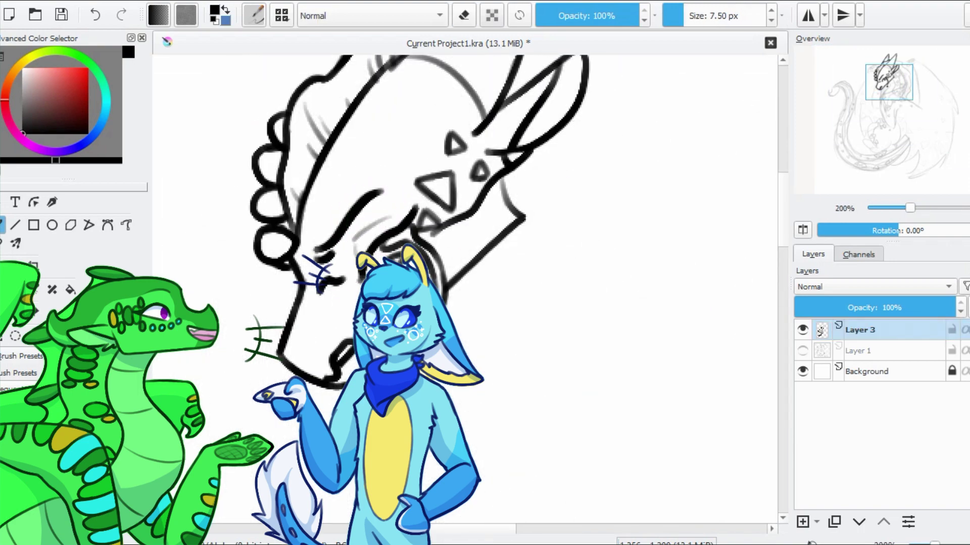
scroll(349, 250, "down", 3)
scroll(349, 250, "up", 2)
left_click(802, 351)
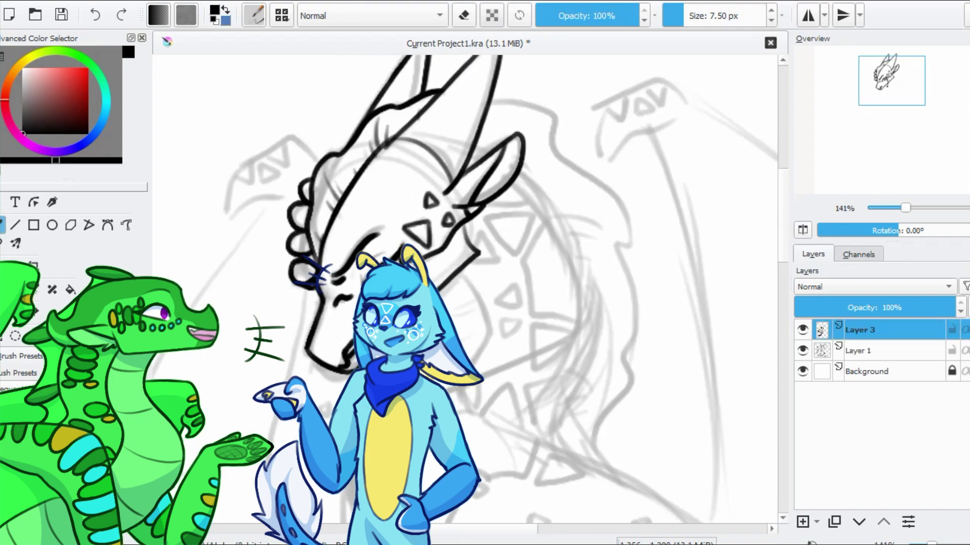
Hide the sketch layer and draw short blush hatching lines below the closed eye
left_click(803, 350)
left_click_drag(361, 311, 396, 200)
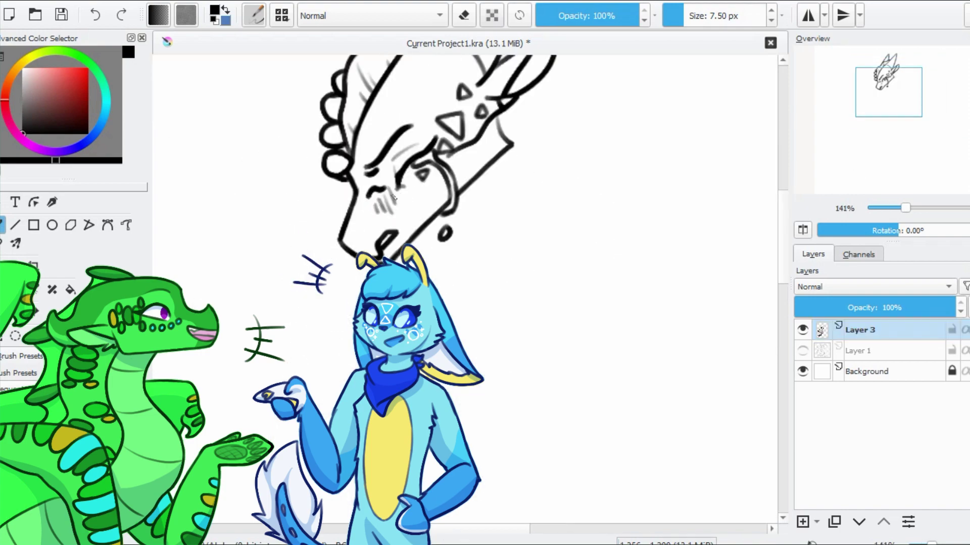
key("ctrl+z")
key("ctrl+z")
Ink the near shoulder's arch, the front edge of the far foreleg, and the back edge of the near foreleg
scroll(515, 189, "down", 3)
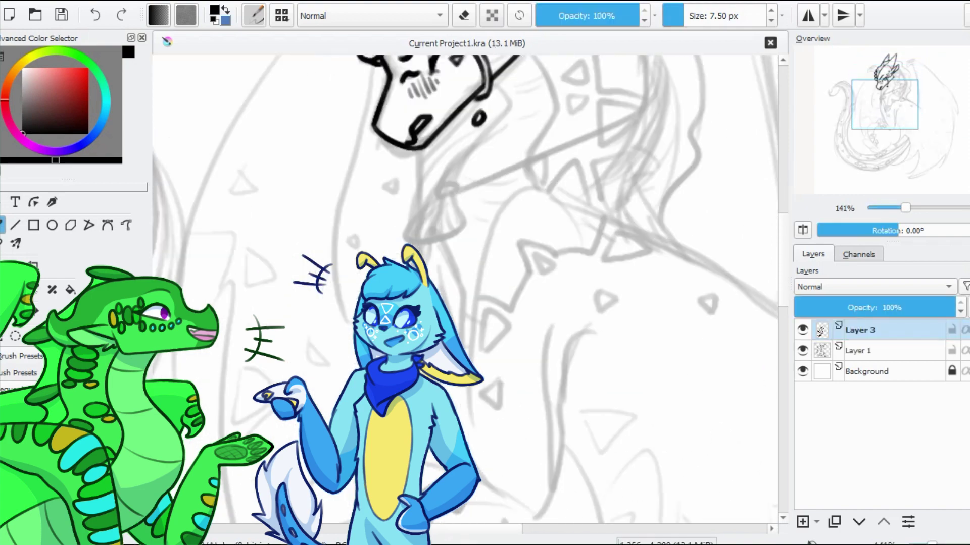
mouse_move(515, 190)
left_mouse_down()
mouse_move(489, 174)
mouse_move(452, 190)
mouse_move(428, 280)
left_mouse_up()
scroll(386, 141, "down", 3)
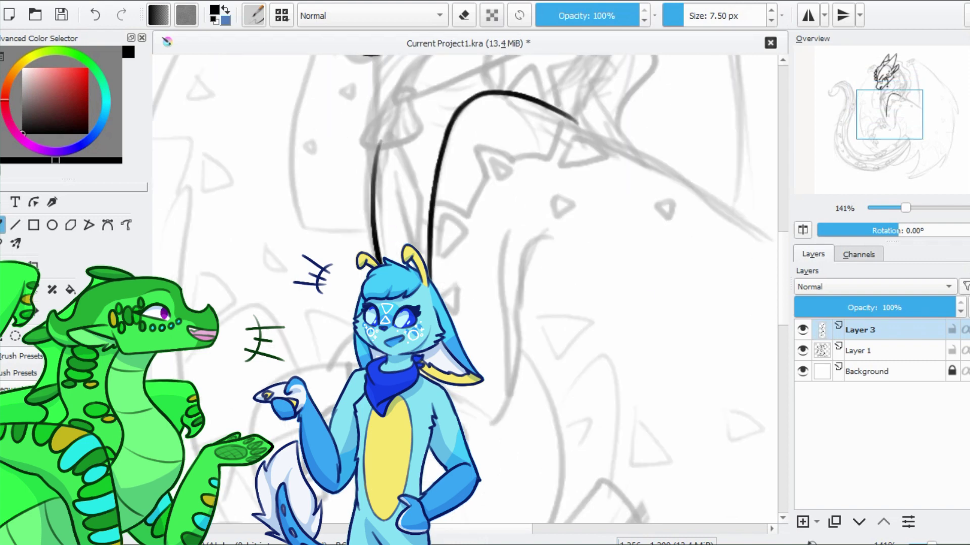
left_click_drag(364, 180, 378, 260)
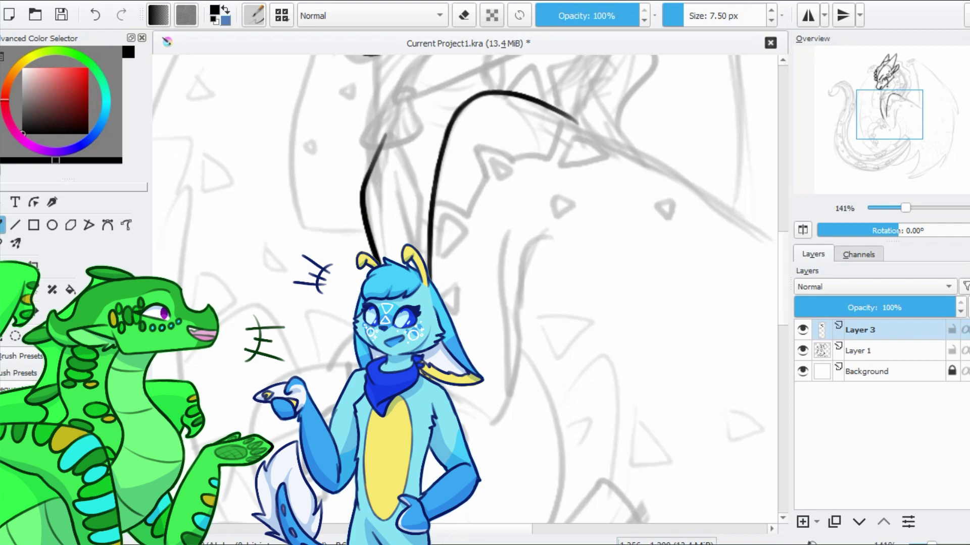
left_click_drag(529, 248, 485, 434)
key("ctrl+z")
left_click_drag(515, 313, 478, 419)
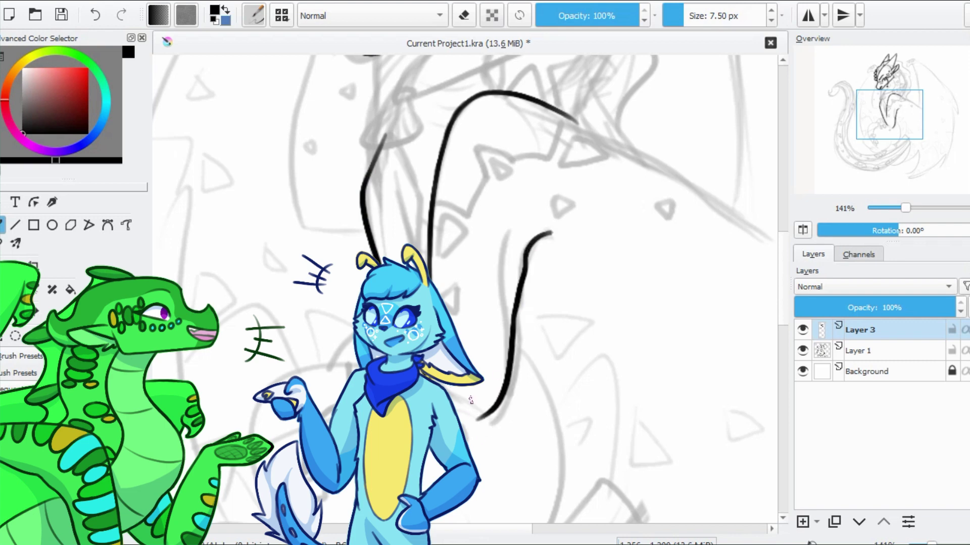
Ink the pointed top and inner fold of the far foreleg beside the near shoulder, and save the file
scroll(391, 214, "up", 2)
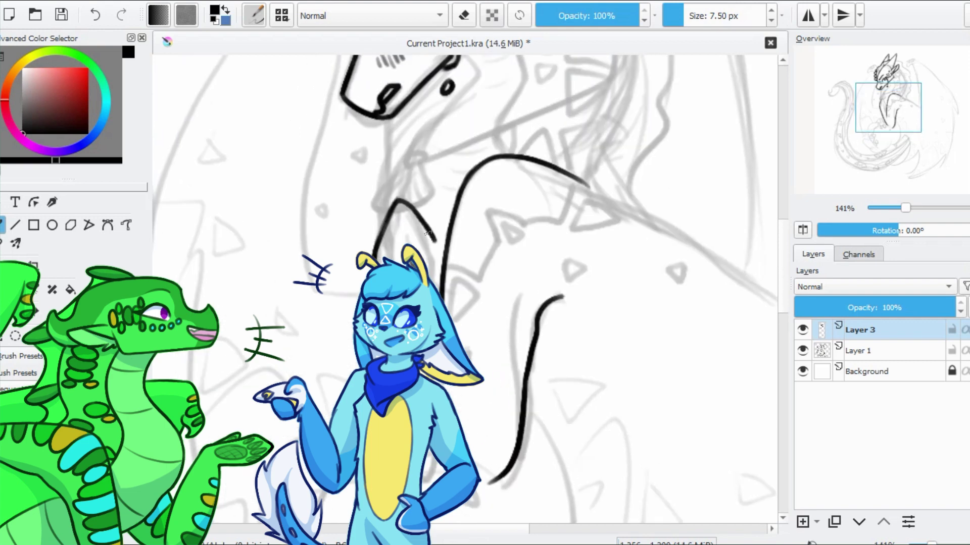
scroll(426, 234, "up", 4)
scroll(375, 225, "down", 3)
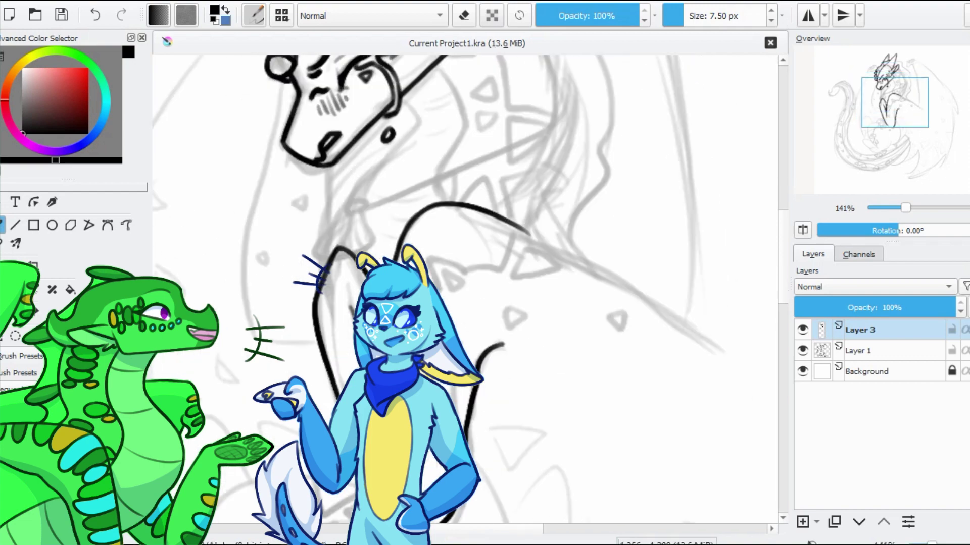
key("ctrl+s")
left_click_drag(347, 296, 344, 289)
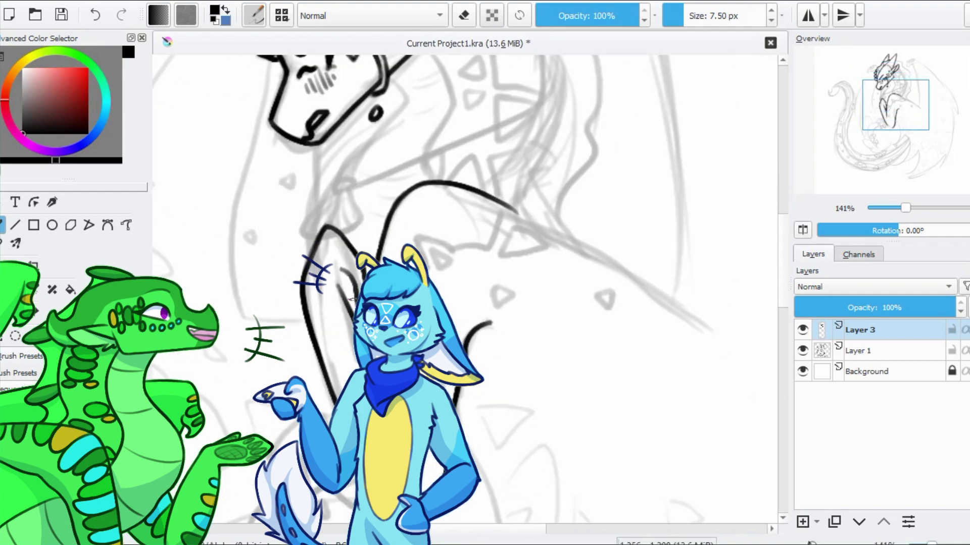
scroll(465, 240, "up", 3)
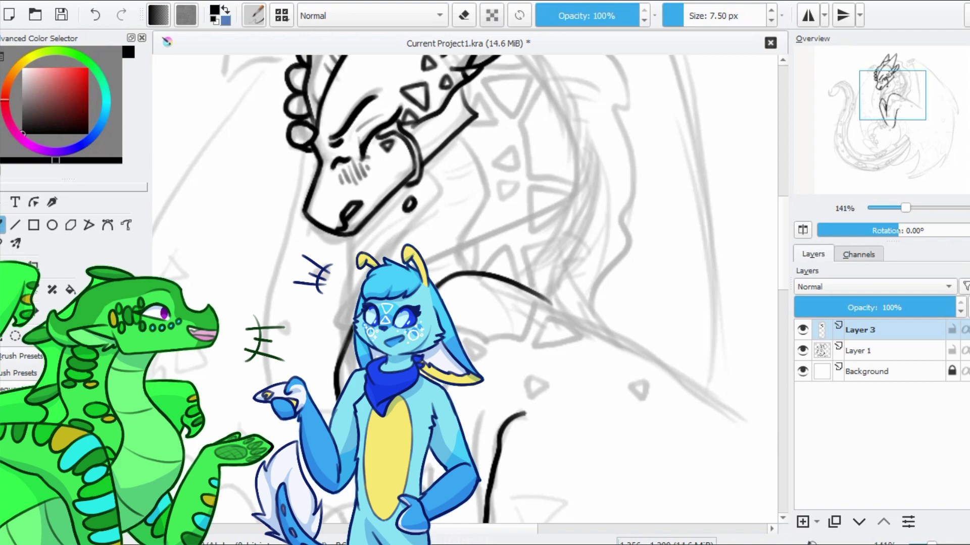
scroll(464, 290, "down", 6)
scroll(464, 290, "up", 6)
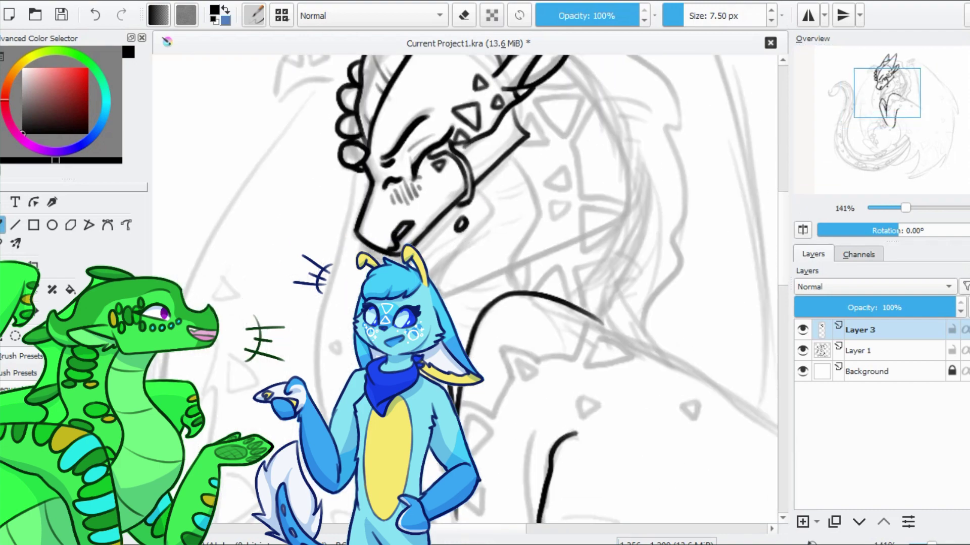
Ink the lower jaw's outline under the cheek and the throat line running down to the chest
mouse_move(495, 187)
left_mouse_down()
mouse_move(428, 275)
mouse_move(434, 287)
left_mouse_up()
key("ctrl+z")
scroll(441, 273, "down", 1)
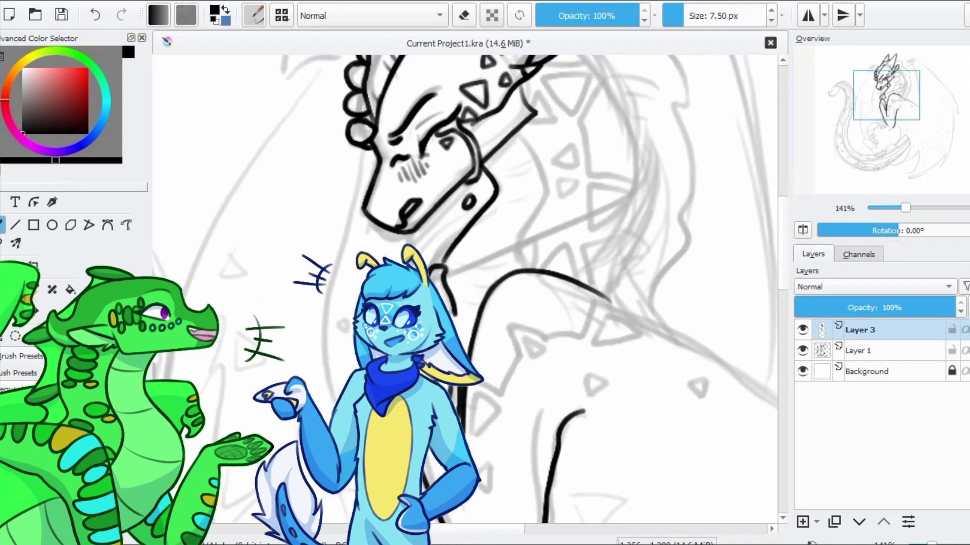
key("e")
key("e")
left_click_drag(454, 309, 450, 240)
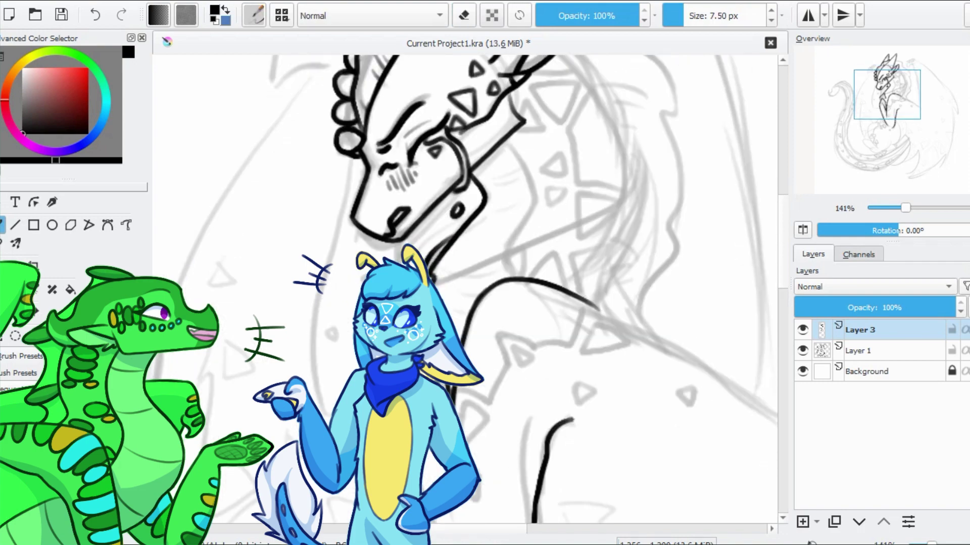
left_click_drag(450, 239, 420, 295)
Ink the long diagonal line from the chest up across the base of the neck
key("e")
key("e")
key("e")
key("e")
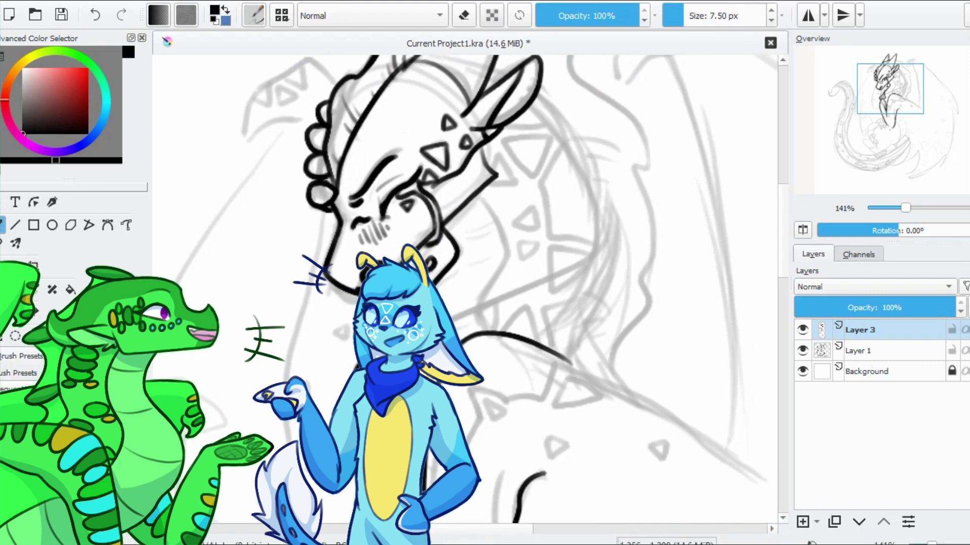
left_click_drag(466, 299, 448, 291)
mouse_move(634, 197)
left_mouse_down()
mouse_move(588, 237)
mouse_move(489, 285)
left_mouse_up()
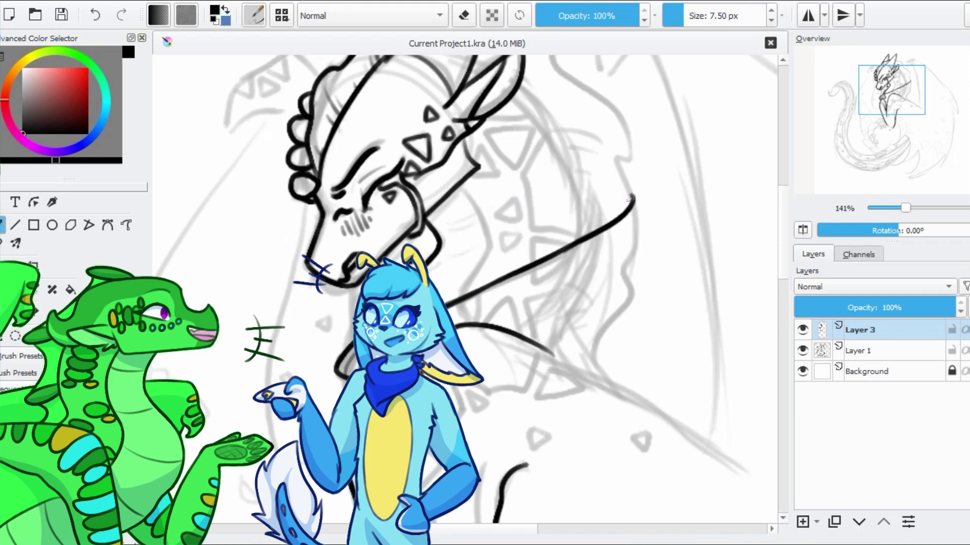
Ink the second edge of the strap running from the chest across the neck, touch up stray ends with the eraser, and save
mouse_move(634, 193)
left_mouse_down()
mouse_move(621, 226)
mouse_move(500, 288)
left_mouse_up()
left_click_drag(566, 259, 448, 309)
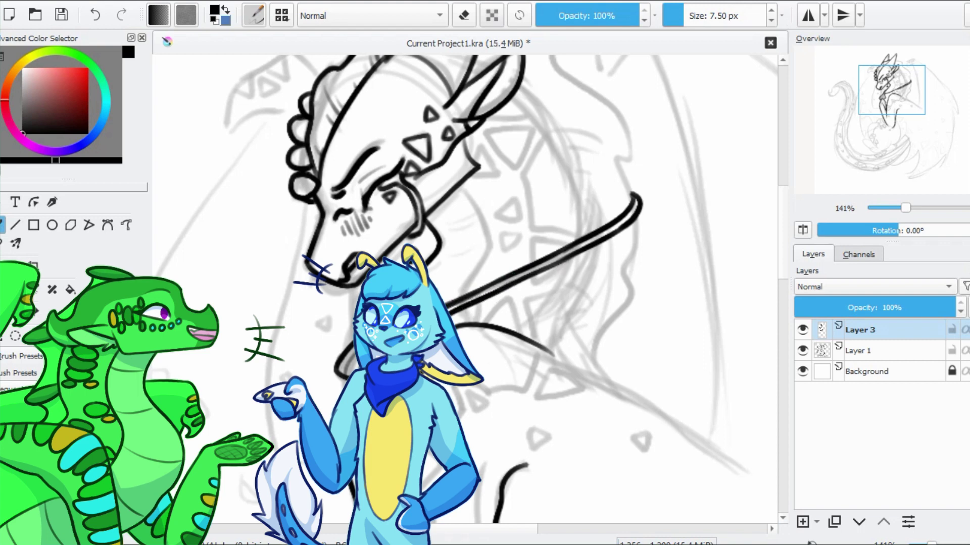
key("e")
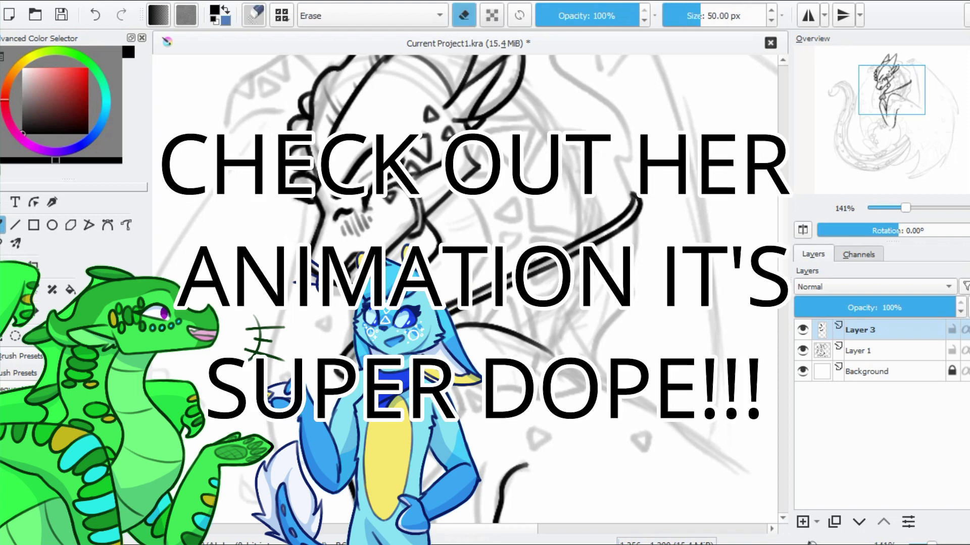
key("e")
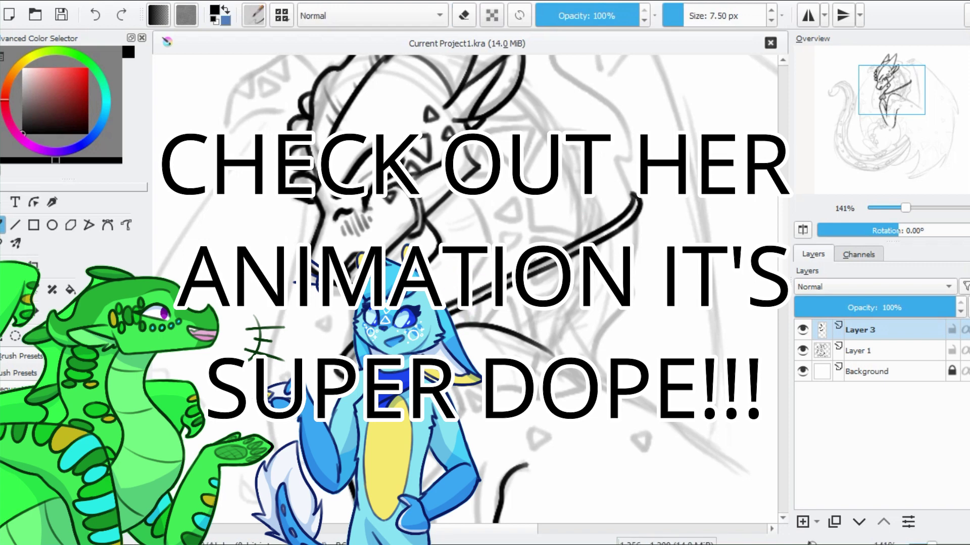
key("ctrl+s")
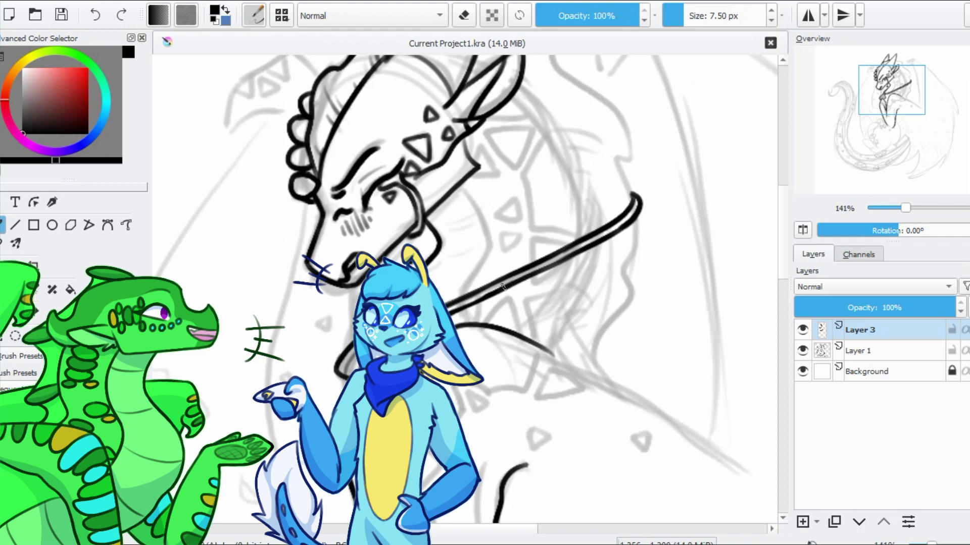
Ink the inner neck curve below the jaw and the short throat crease marks beside it, and save the file
mouse_move(407, 177)
left_mouse_down()
mouse_move(430, 218)
mouse_move(440, 265)
left_mouse_up()
key("ctrl+z")
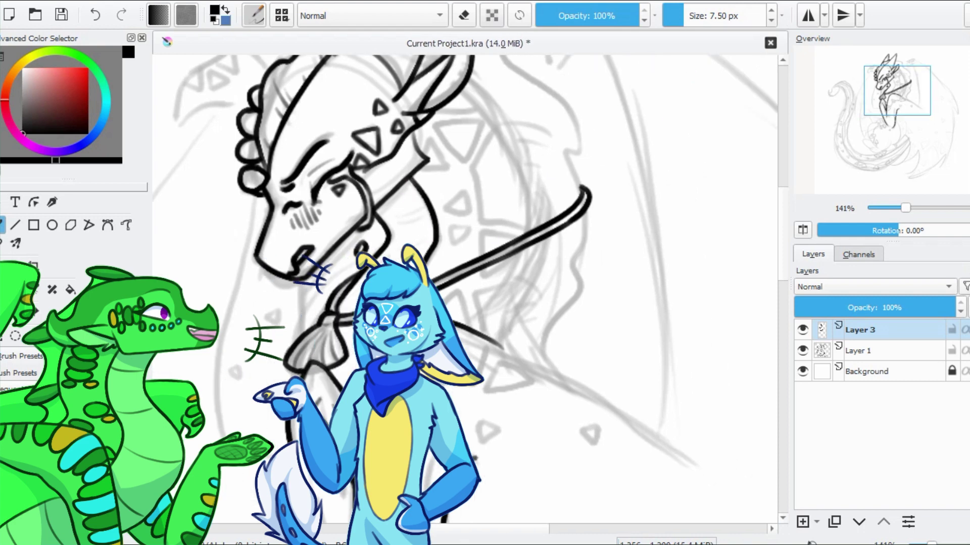
left_click_drag(414, 211, 400, 236)
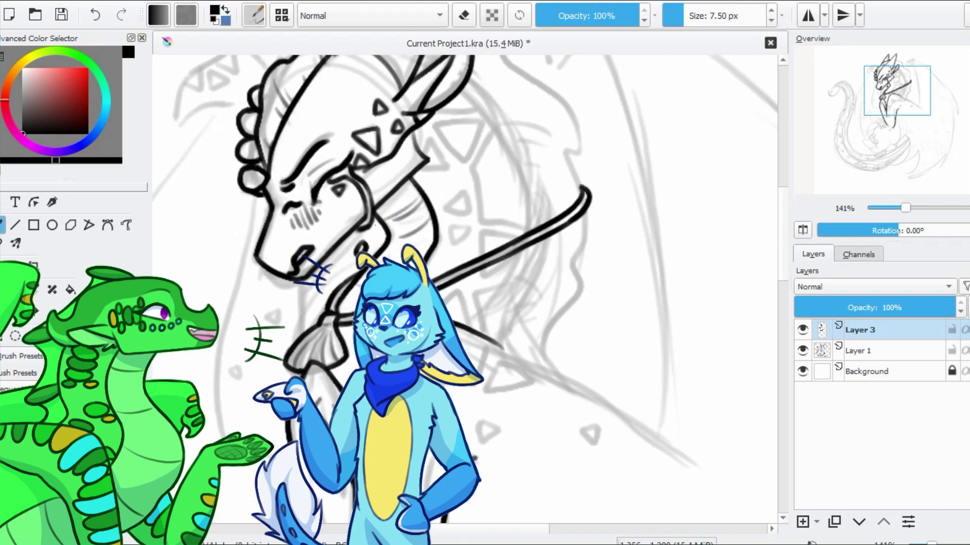
key("ctrl+s")
Ink the long curved edge hanging from the brow beads past the snout, and the short line from the chin to the tassel
left_click_drag(320, 154, 283, 380)
left_click_drag(299, 212, 272, 150)
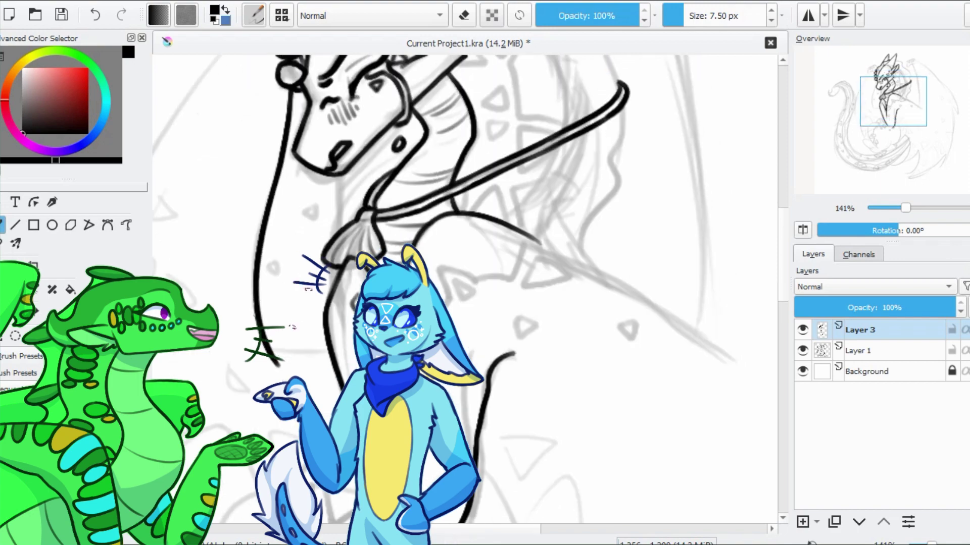
scroll(286, 358, "down", 6)
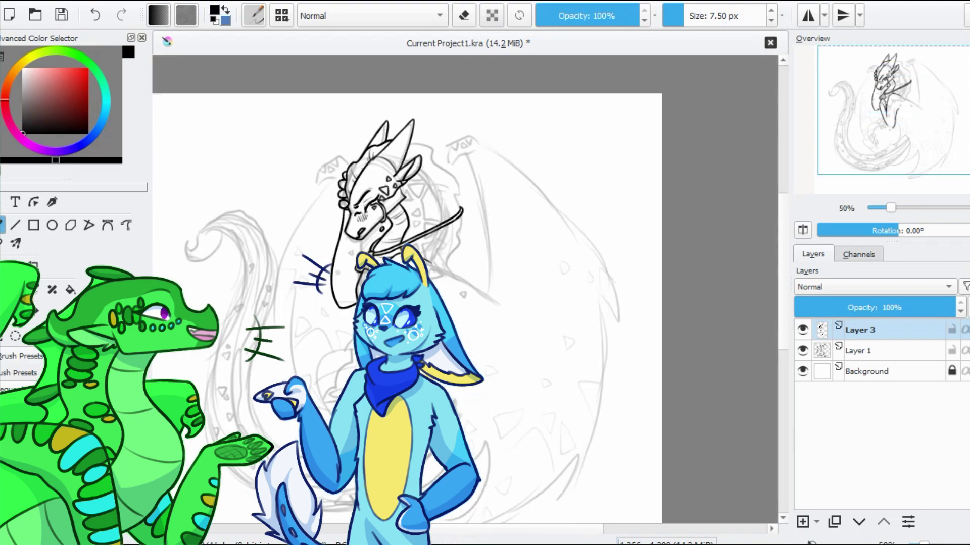
scroll(322, 214, "up", 4)
left_click_drag(342, 178, 357, 247)
key("ctrl+z")
scroll(352, 227, "down", 3)
scroll(291, 128, "up", 3)
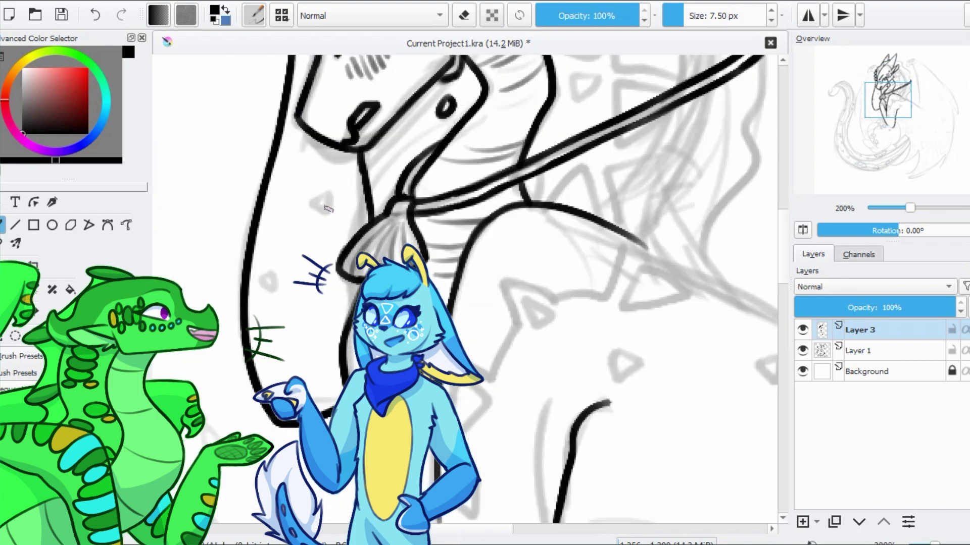
scroll(432, 167, "down", 1)
Ink the outer neck curve from the ear down to the strap and extend the back line beyond the shoulder
mouse_move(423, 129)
left_mouse_down()
mouse_move(465, 190)
mouse_move(485, 273)
mouse_move(506, 184)
mouse_move(484, 265)
mouse_move(499, 290)
mouse_move(405, 285)
left_mouse_up()
key("ctrl+z")
key("ctrl+z")
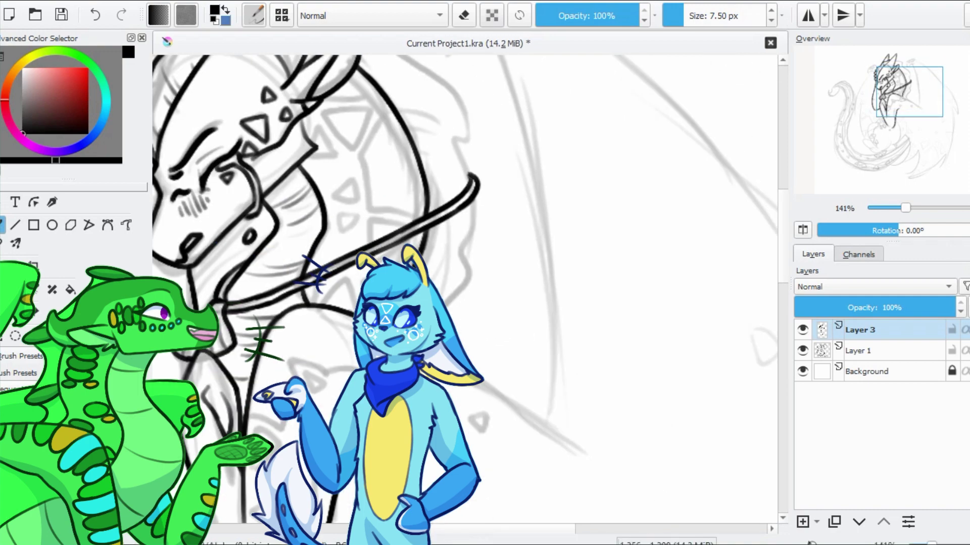
left_click_drag(498, 397, 516, 408)
scroll(516, 408, "down", 5)
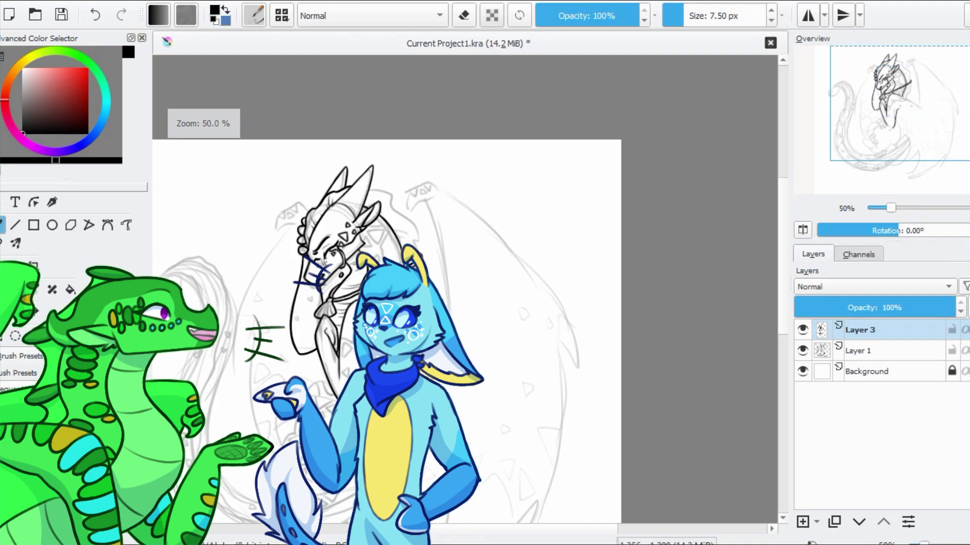
scroll(383, 211, "up", 5)
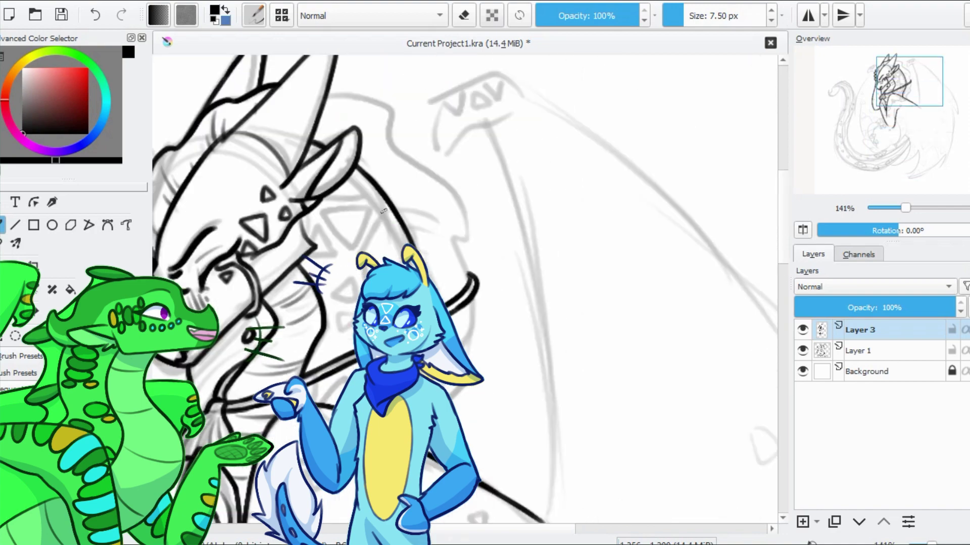
Ink the wavy outer edge of the neck frill from the horn down to the back, with short crease marks inside
mouse_move(328, 89)
left_mouse_down()
mouse_move(391, 104)
mouse_move(389, 144)
left_mouse_up()
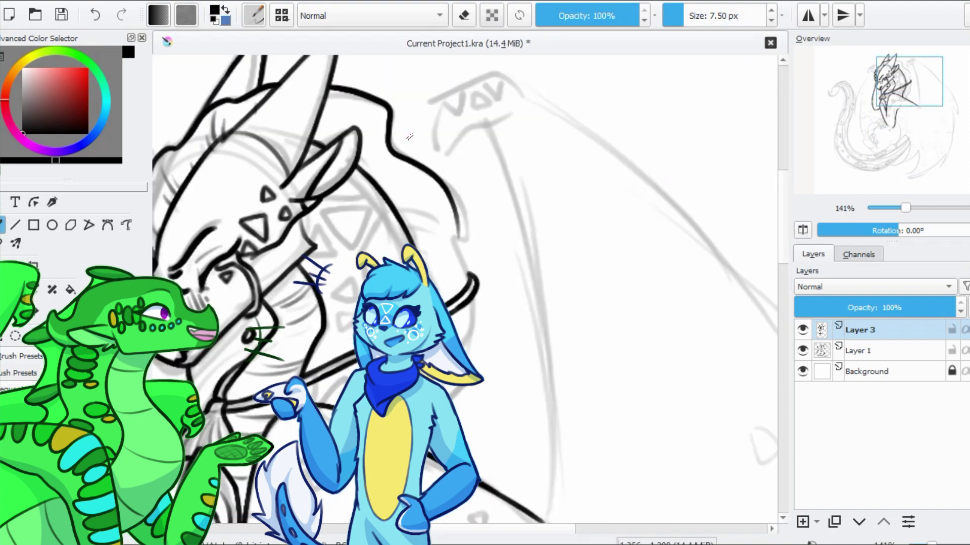
mouse_move(469, 240)
left_mouse_down()
mouse_move(462, 144)
mouse_move(510, 76)
left_mouse_up()
left_click_drag(511, 174, 487, 299)
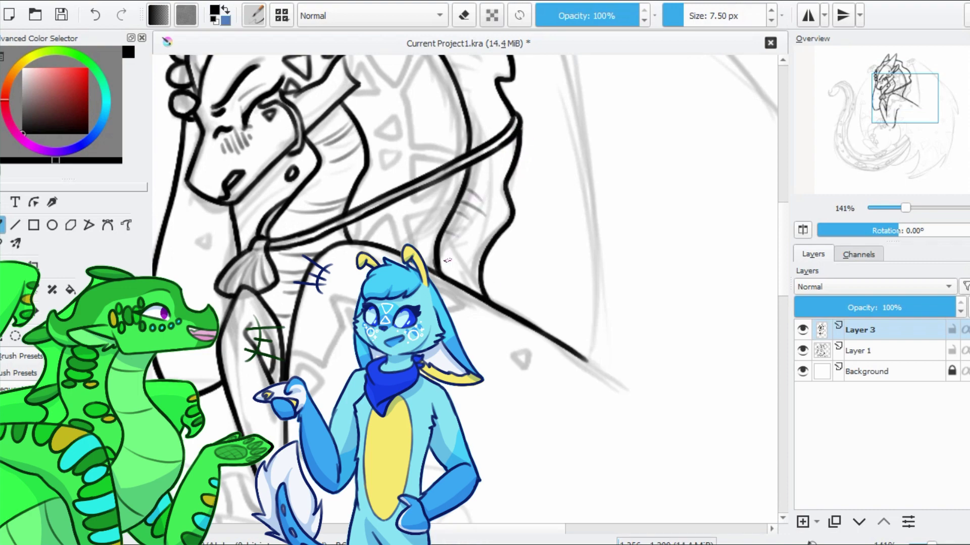
left_click_drag(446, 251, 461, 327)
left_click_drag(477, 154, 505, 258)
left_click_drag(396, 148, 432, 154)
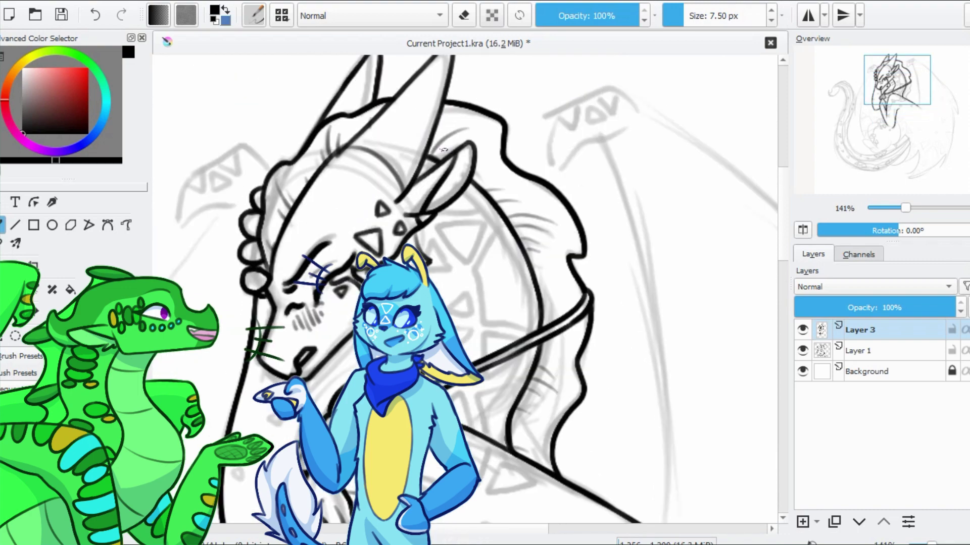
Hide the sketch on Layer 1 to check the line art on its own, and show the sketch again
key("minus")
left_click(802, 350)
key("minus")
key("minus")
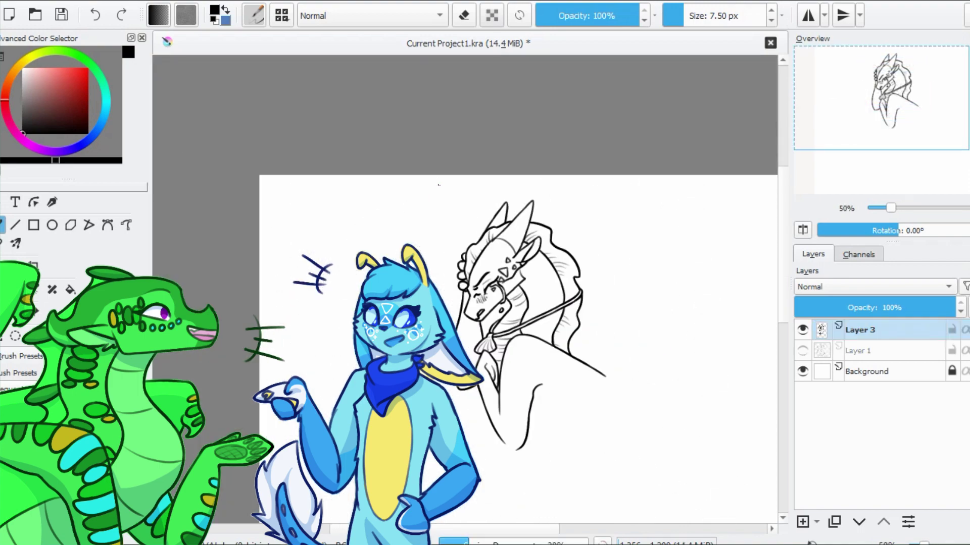
key("plus")
key("plus")
left_click(803, 351)
key("plus")
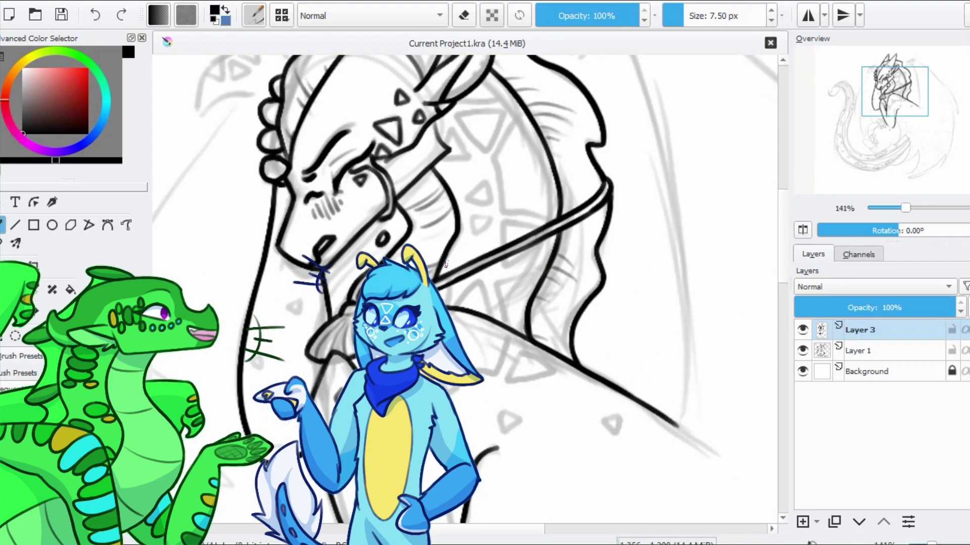
Ink the hooked claw at the top of the near wing and the start of the wing arm below it
key("minus")
key("minus")
key("minus")
key("plus")
key("plus")
key("plus")
scroll(465, 283, "up", 5)
mouse_move(521, 95)
left_mouse_down()
mouse_move(460, 99)
mouse_move(433, 151)
mouse_move(493, 146)
mouse_move(509, 268)
left_mouse_up()
scroll(485, 202, "up", 1)
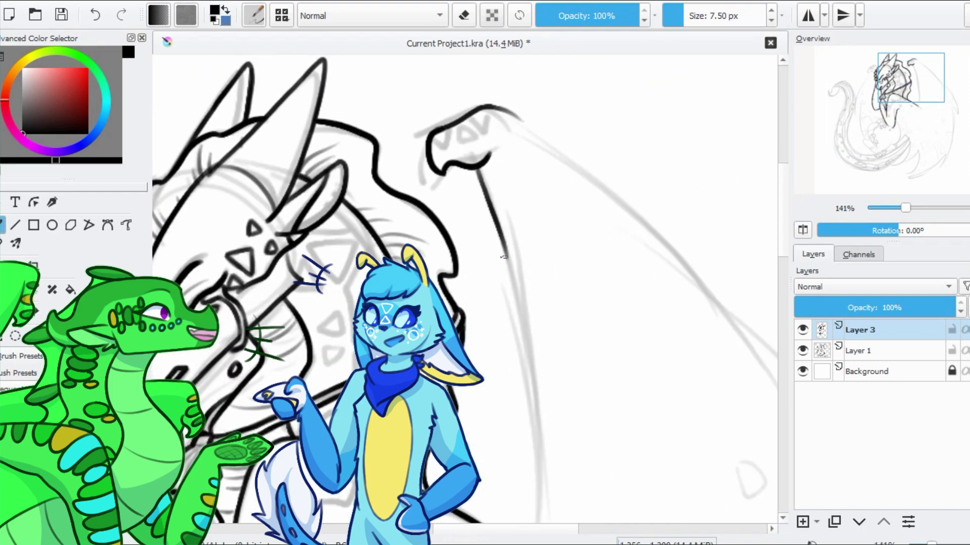
Ink the near wing's inner edge down from the claw, join it to the back line in a point, and save
scroll(488, 172, "down", 3)
left_click_drag(487, 172, 501, 227)
left_click_drag(471, 119, 506, 234)
scroll(507, 234, "down", 3)
left_click_drag(495, 140, 520, 293)
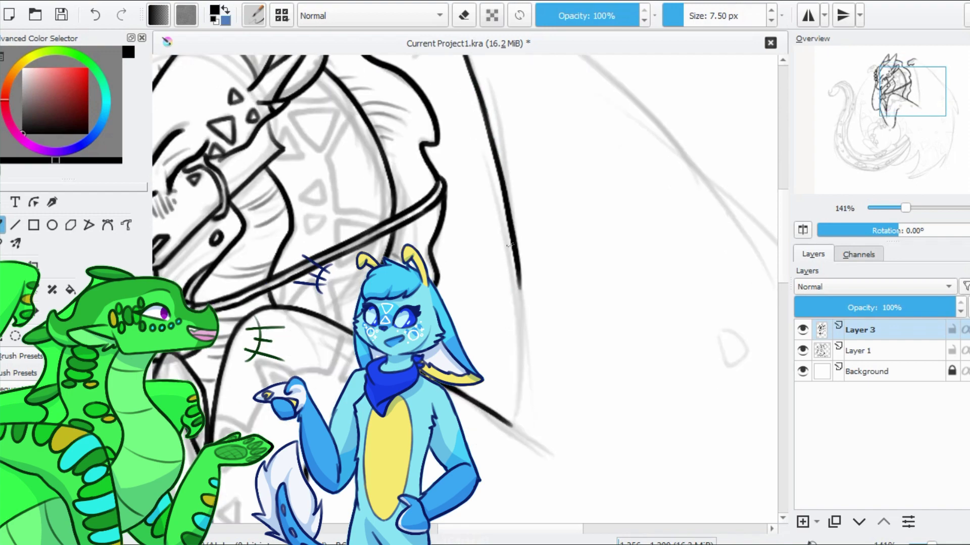
scroll(513, 227, "down", 3)
left_click_drag(508, 249, 516, 300)
scroll(511, 269, "down", 2)
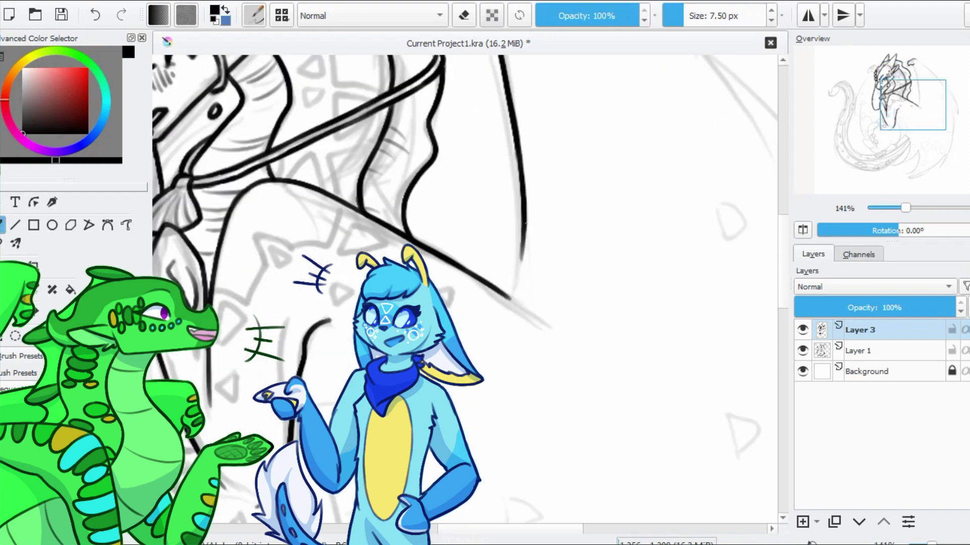
key("ctrl+s")
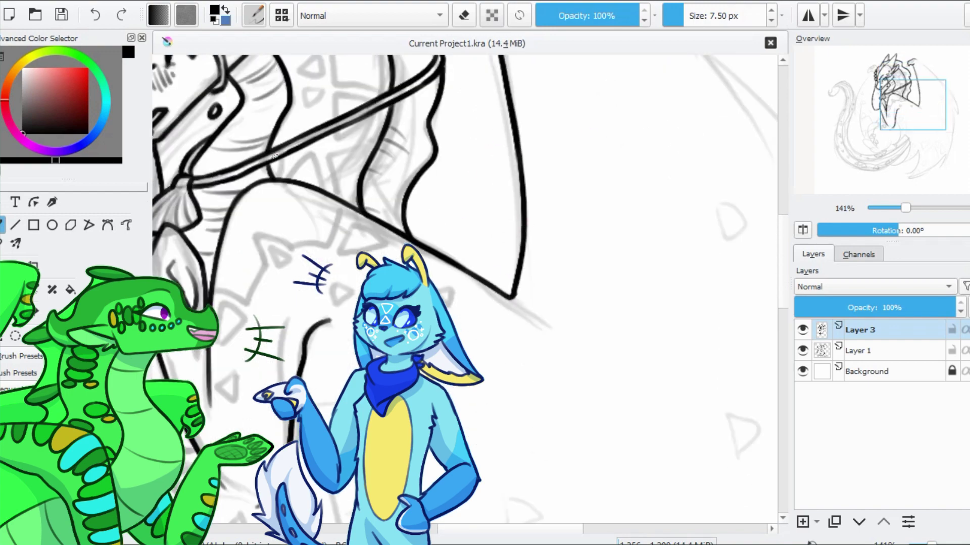
Ink the front curve of the haunch below the forelegs, redrawing the stroke until it follows the sketch
scroll(383, 200, "up", 3)
scroll(383, 199, "left", 3)
scroll(383, 200, "down", 7)
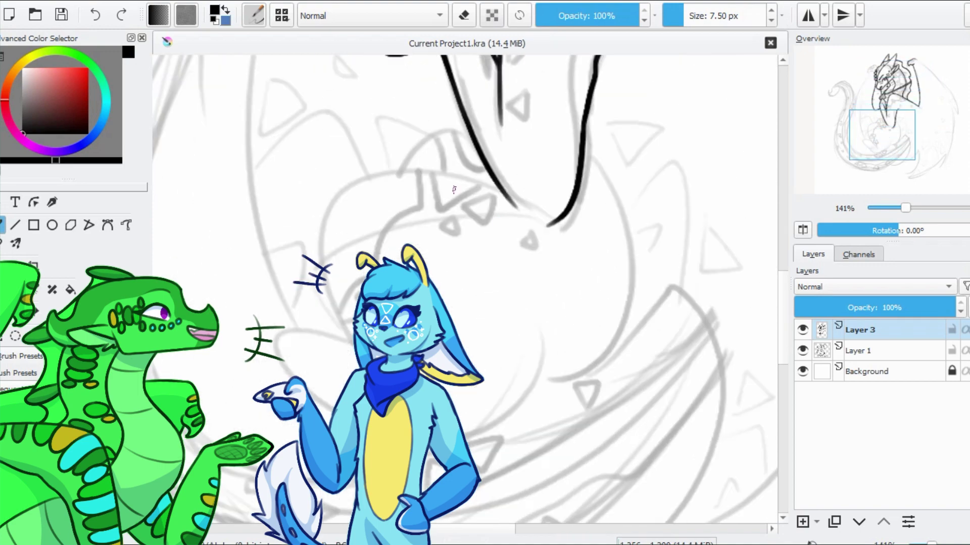
scroll(383, 200, "up", 1)
mouse_move(349, 177)
left_mouse_down()
mouse_move(324, 280)
mouse_move(328, 273)
left_mouse_up()
key("ctrl+z")
key("ctrl+z")
left_click_drag(354, 177, 349, 384)
Erase the overshooting top of the haunch curve and ink the sloping line under the foreleg, trimming its end
key("e")
scroll(401, 211, "up", 1)
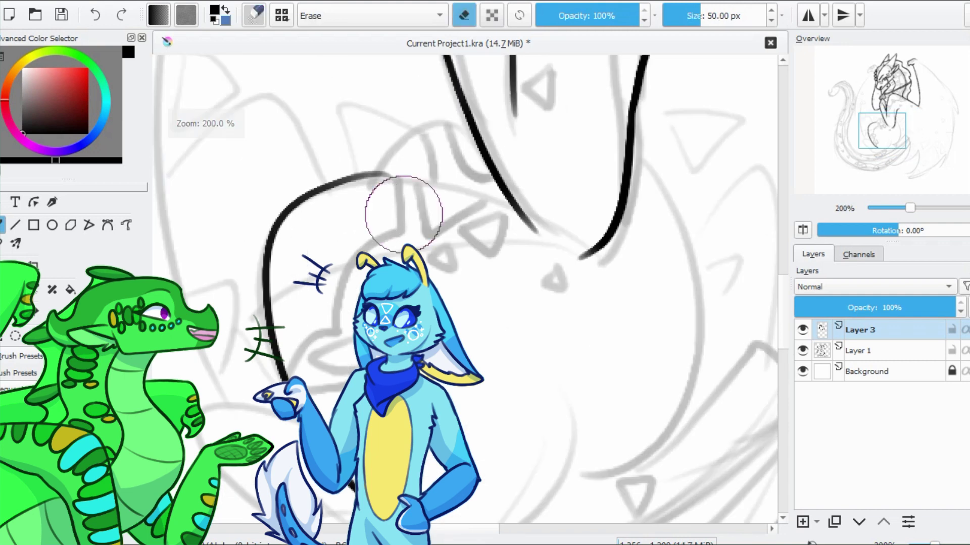
key("e")
left_click_drag(591, 246, 377, 165)
key("e")
left_click_drag(376, 164, 438, 172)
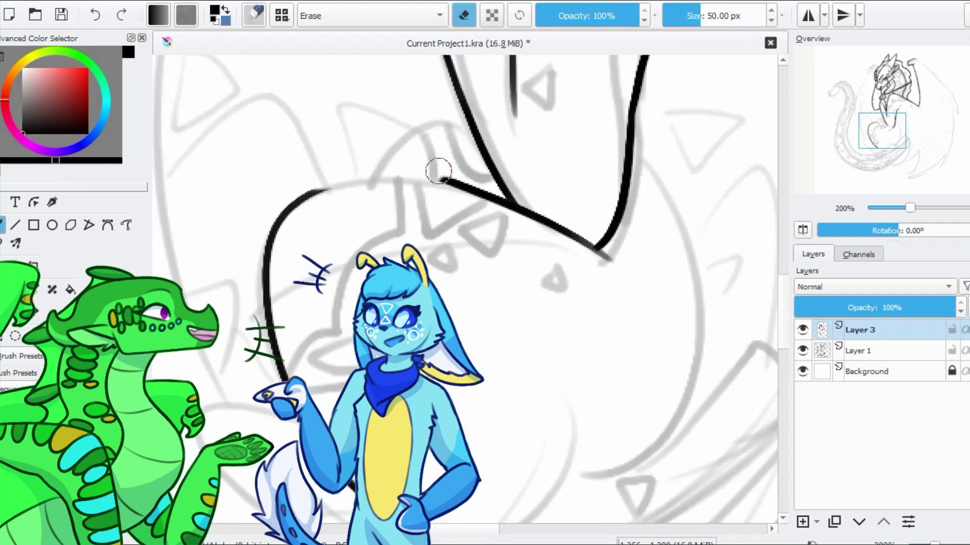
Ink the arched top of the haunch, joining the line under the foreleg to the front curve
key("e")
mouse_move(497, 192)
left_mouse_down()
mouse_move(335, 184)
mouse_move(308, 194)
left_mouse_up()
key("ctrl+z")
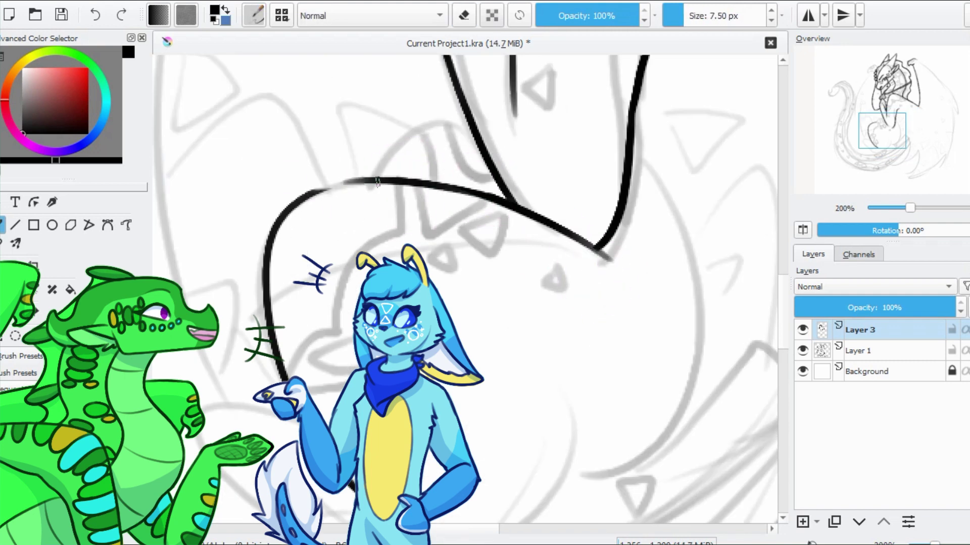
left_click_drag(380, 179, 302, 200)
left_click_drag(302, 200, 160, 246)
Ink the rear curve of the haunch downward from the base of the foreleg
scroll(479, 248, "down", 5)
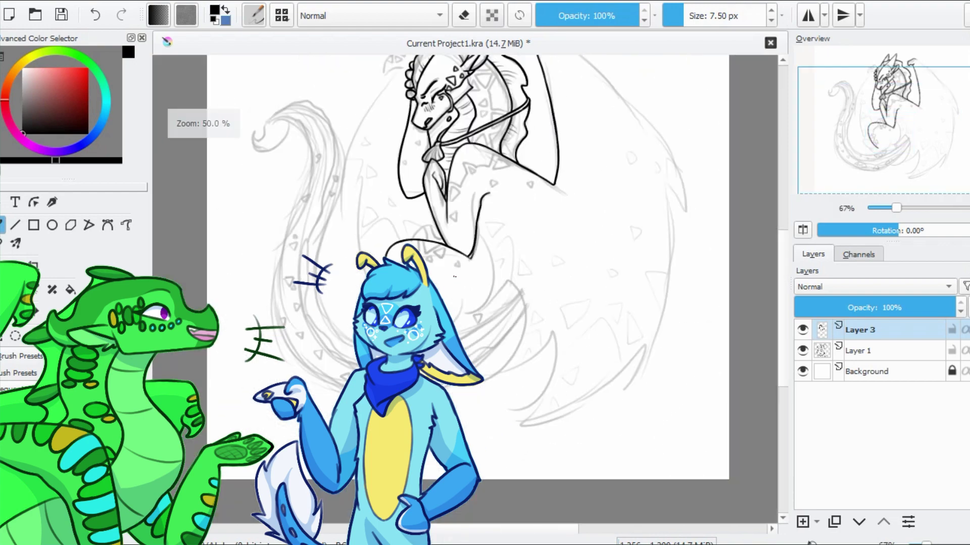
scroll(485, 283, "up", 3)
key("minus")
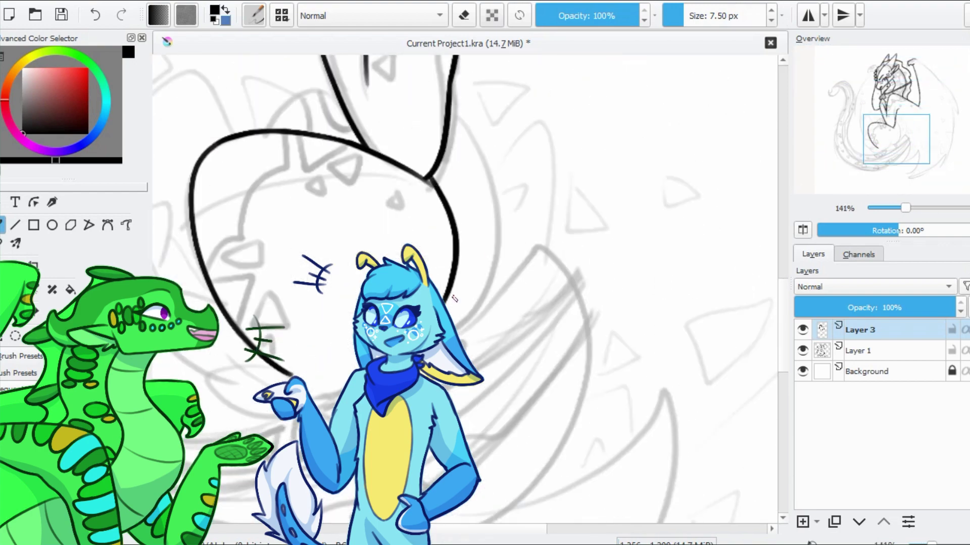
key("minus")
key("plus")
key("plus")
key("plus")
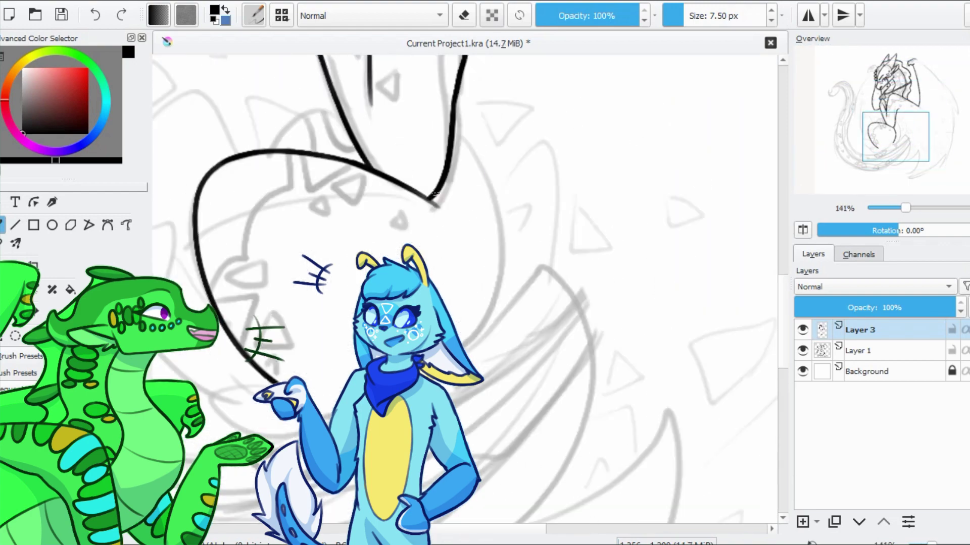
Ink the near wing's long leading edge from the claw down toward its outer tip, and save the file
key("minus")
key("minus")
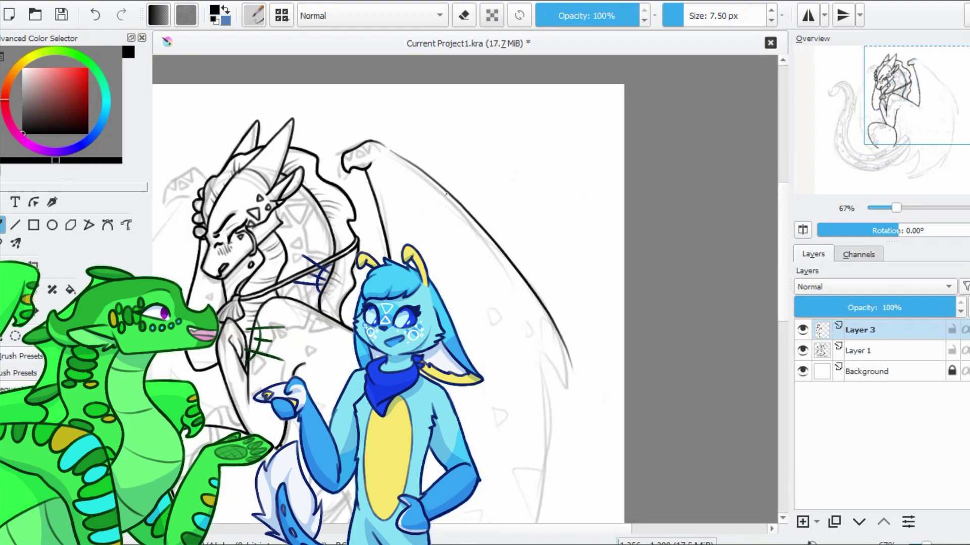
key("plus")
key("plus")
mouse_move(446, 203)
left_mouse_down()
mouse_move(502, 243)
mouse_move(540, 247)
mouse_move(571, 236)
left_mouse_up()
key("minus")
key("minus")
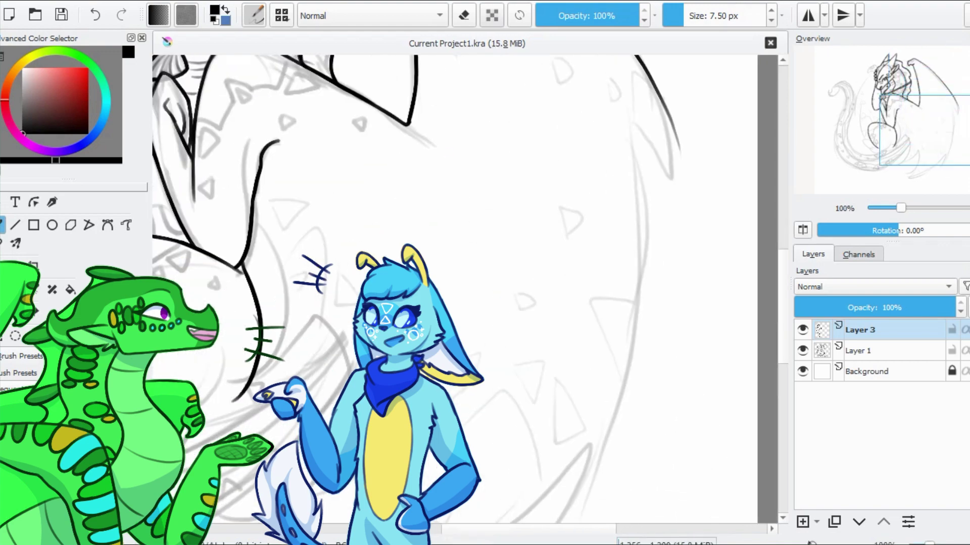
Ink the long curves of the near wing's trailing edge and close the pointed spike at its outer tip
mouse_move(625, 160)
left_mouse_down()
mouse_move(580, 436)
mouse_move(479, 477)
left_mouse_up()
key("plus")
key("plus")
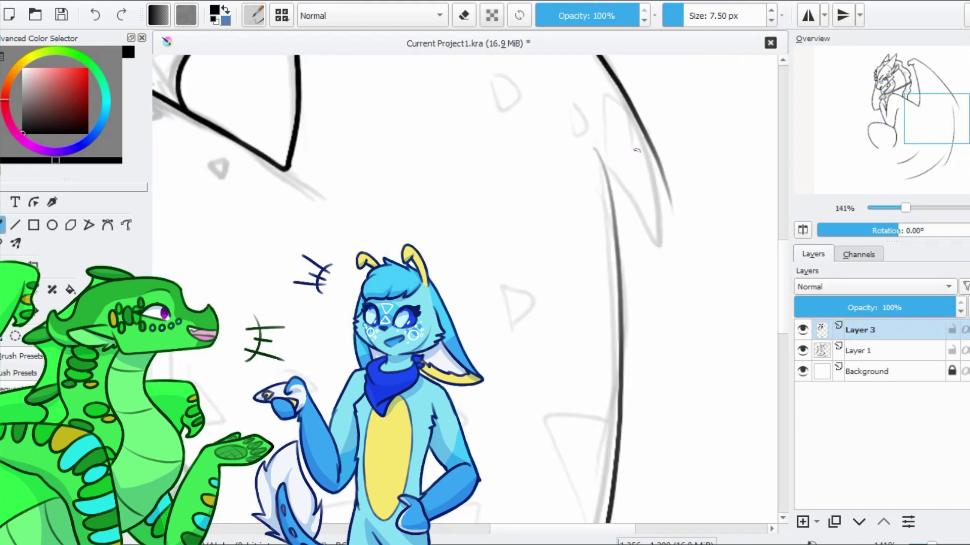
left_click_drag(640, 123, 669, 244)
left_click_drag(604, 166, 658, 241)
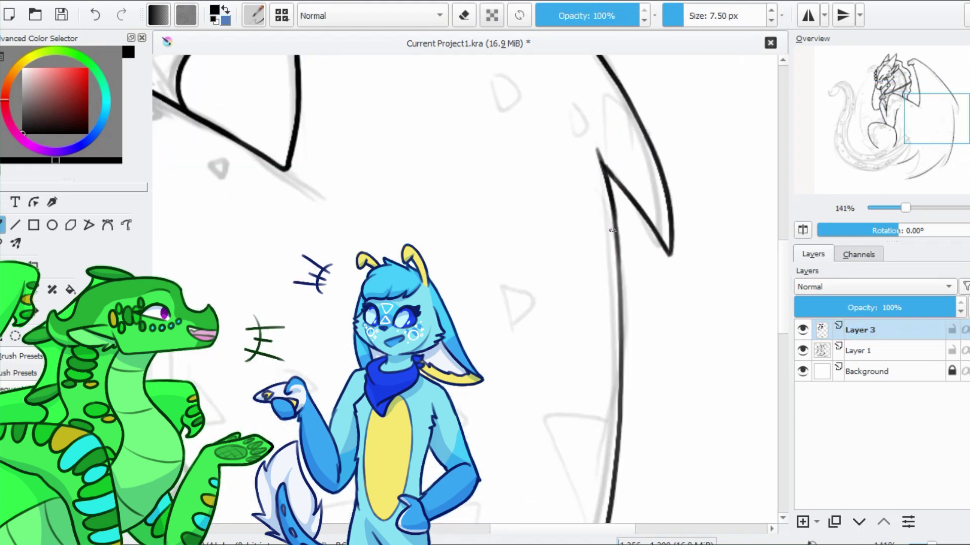
Ink the pointed spike at the wing's lower outer corner, joining the outer edge to the bottom curve
scroll(612, 230, "down", 6)
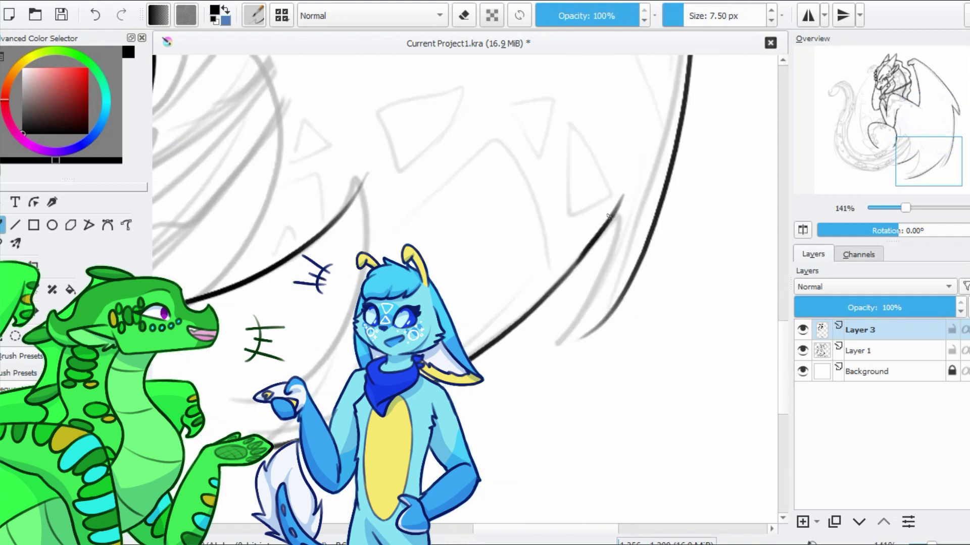
left_click_drag(608, 231, 555, 352)
left_click_drag(620, 302, 554, 353)
key("e")
key("e")
left_click_drag(544, 246, 681, 211)
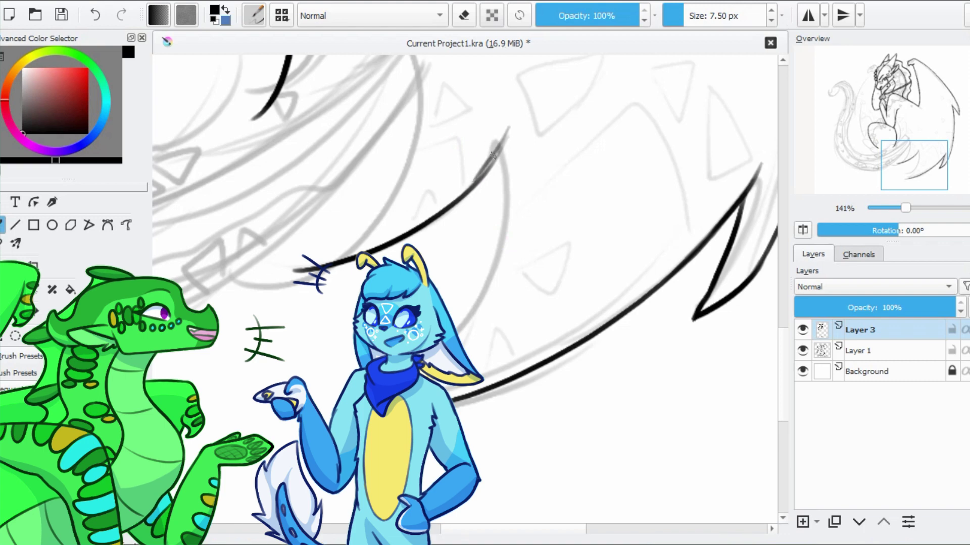
Ink the curved side of the wing's next lower spike, redrawing the stroke from the peak between the two bottom curves
left_click_drag(503, 151, 457, 327)
key("ctrl+z")
key("ctrl+z")
left_click_drag(504, 151, 457, 328)
key("e")
key("e")
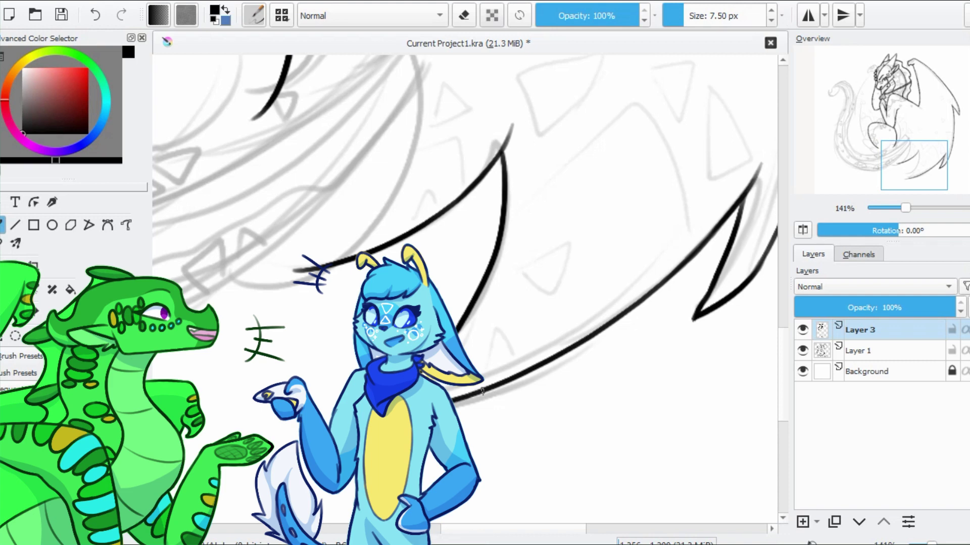
Ink the two innermost lower spikes of the near wing, continuing the scalloped edge up beside the haunch
left_click_drag(473, 397, 473, 464)
mouse_move(366, 146)
left_mouse_down()
mouse_move(452, 263)
mouse_move(465, 198)
left_mouse_up()
mouse_move(431, 360)
left_mouse_down()
mouse_move(443, 294)
mouse_move(344, 289)
left_mouse_up()
key("e")
key("e")
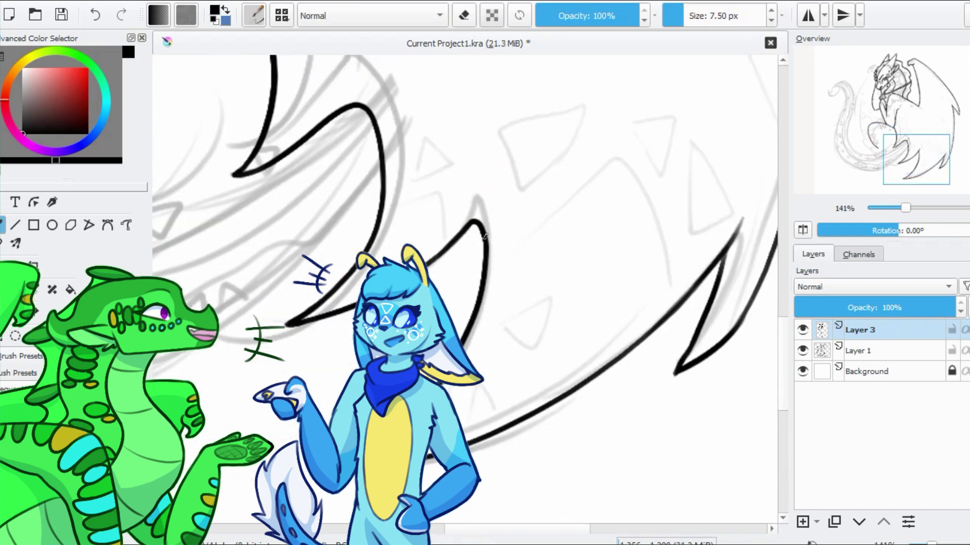
Erase stray line ends and touch up the rounded peak between the near wing's inner lower spikes
left_click_drag(488, 248, 323, 290)
key("e")
key("e")
mouse_move(552, 264)
left_mouse_down()
mouse_move(548, 311)
mouse_move(567, 147)
mouse_move(581, 167)
left_mouse_up()
key("e")
key("e")
Trim the overshooting line at the peak beside the near wing's outer lower spike and redraw the corner rounded
scroll(451, 257, "down", 5)
scroll(451, 257, "up", 5)
key("e")
left_click_drag(411, 233, 397, 229)
key("e")
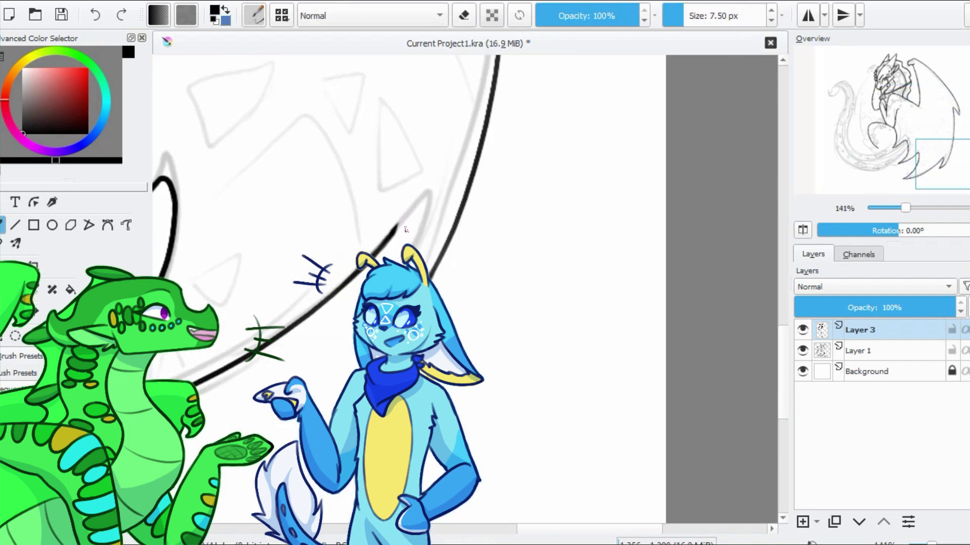
left_click_drag(480, 283, 414, 255)
key("e")
left_click_drag(426, 222, 434, 215)
key("e")
Hide Layer 1 to examine the whole line art, and show the sketch again
left_click(803, 350)
scroll(521, 259, "down", 5)
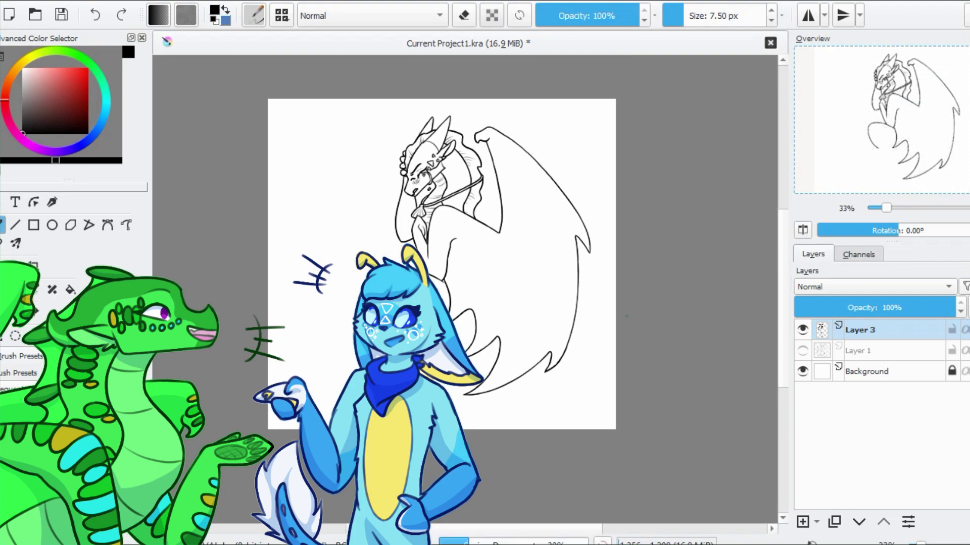
left_click(803, 350)
Refine the back edge of the near foreleg from the elbow down to the haunch, erasing stray line ends
scroll(420, 258, "up", 5)
key("e")
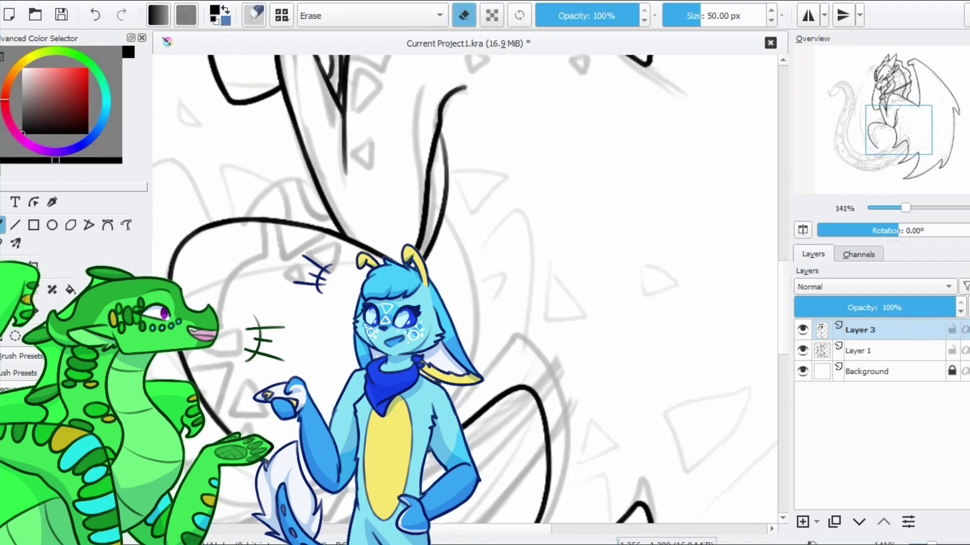
key("e")
left_click_drag(436, 115, 411, 216)
key("e")
key("e")
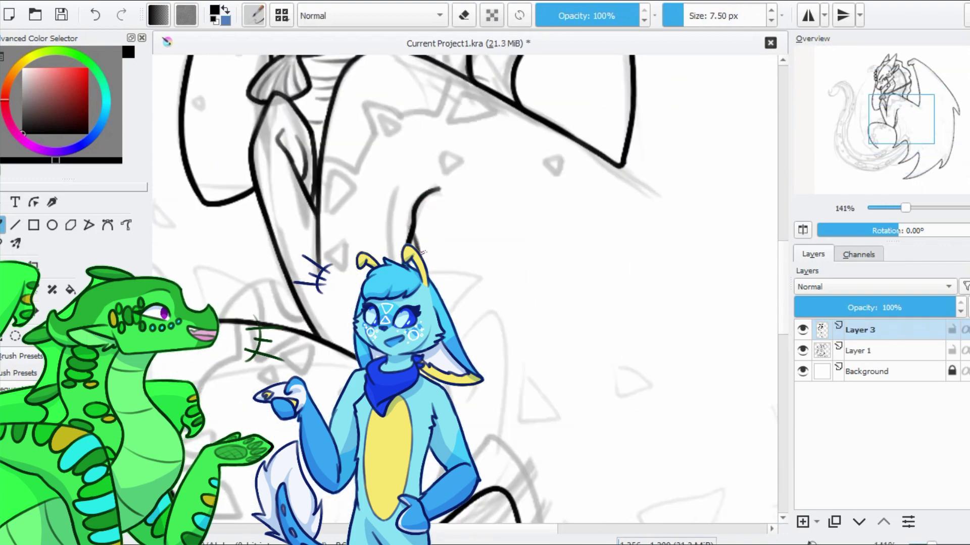
left_click_drag(422, 252, 411, 373)
key("e")
key("e")
key("e")
key("e")
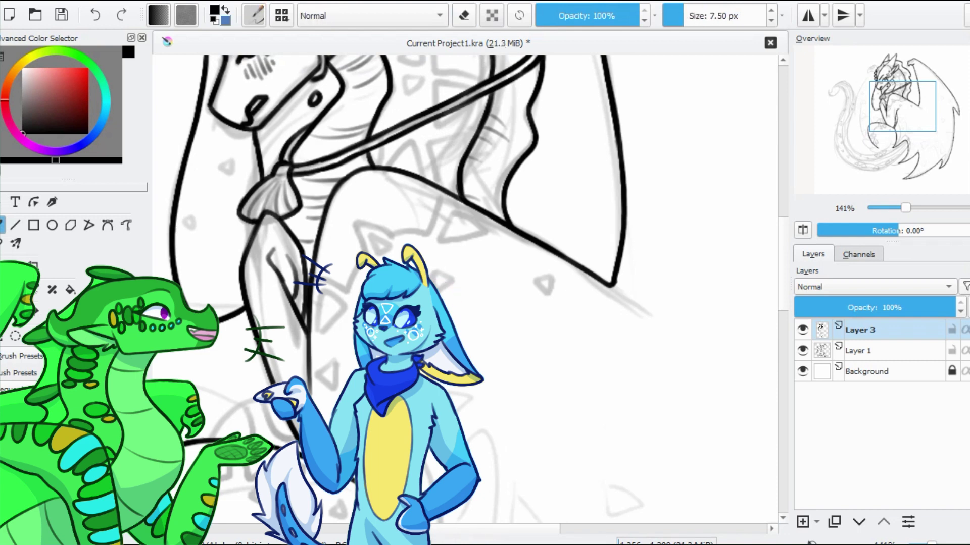
Ink a nearly horizontal line from the near elbow outward beneath the wing, undoing and redrawing the first attempt
mouse_move(444, 317)
left_mouse_down()
mouse_move(605, 310)
mouse_move(568, 312)
left_mouse_up()
key("ctrl+z")
key("e")
key("e")
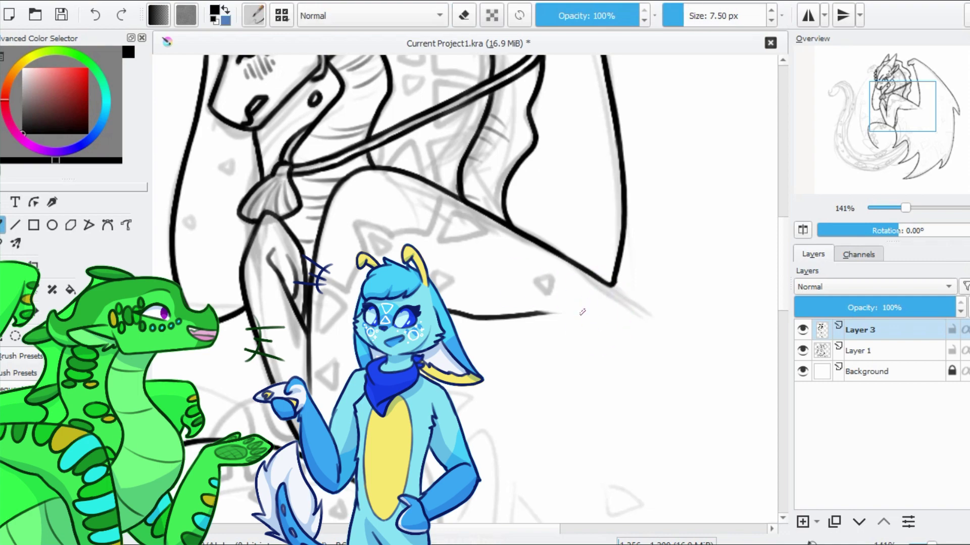
mouse_move(589, 319)
left_mouse_down()
mouse_move(499, 318)
mouse_move(707, 10)
left_mouse_up()
Ink the haunch's underside curve and the small rounded shape behind its top edge, tidy them, and save the file
left_click_drag(557, 280, 449, 399)
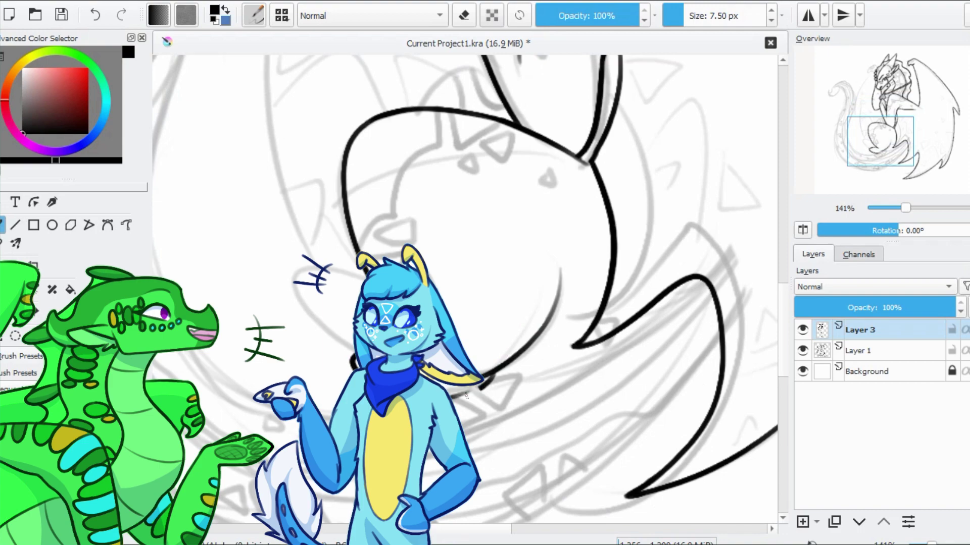
key("ctrl+s")
left_click_drag(505, 227, 522, 383)
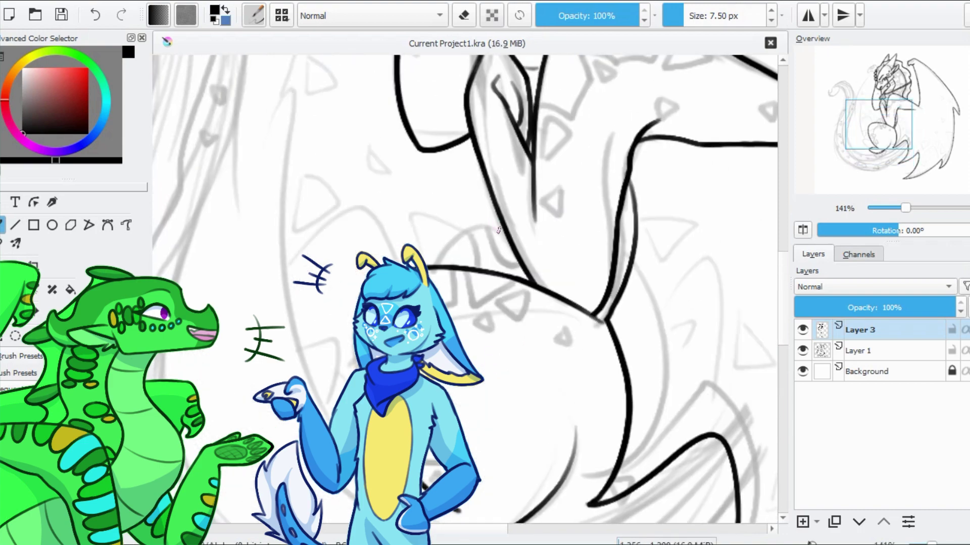
mouse_move(500, 227)
left_mouse_down()
mouse_move(449, 259)
mouse_move(454, 251)
mouse_move(442, 268)
mouse_move(472, 174)
left_mouse_up()
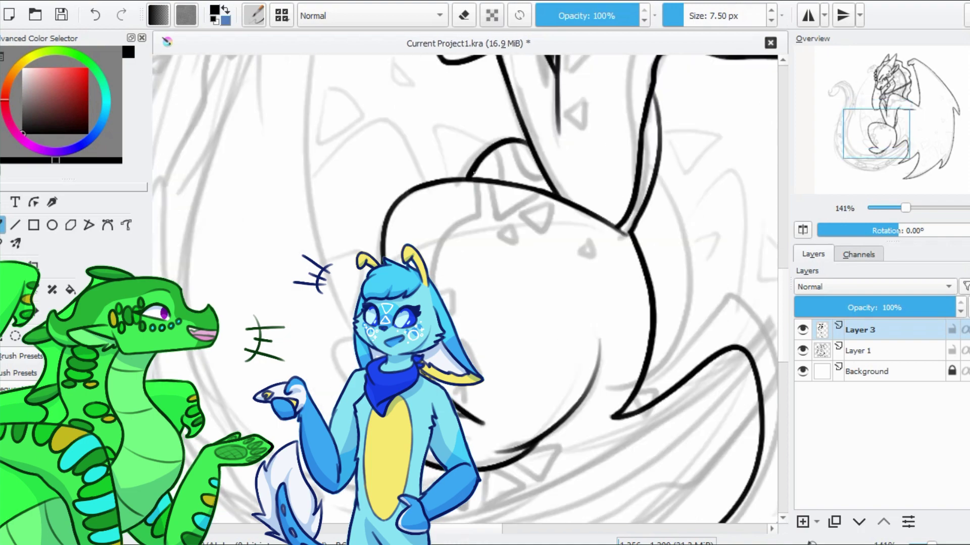
key("e")
key("e")
key("ctrl+s")
Hide Layer 1 and examine the line art of the whole dragon, including the near wing and frill, up close
left_click(803, 351)
key("minus")
key("minus")
key("minus")
key("minus")
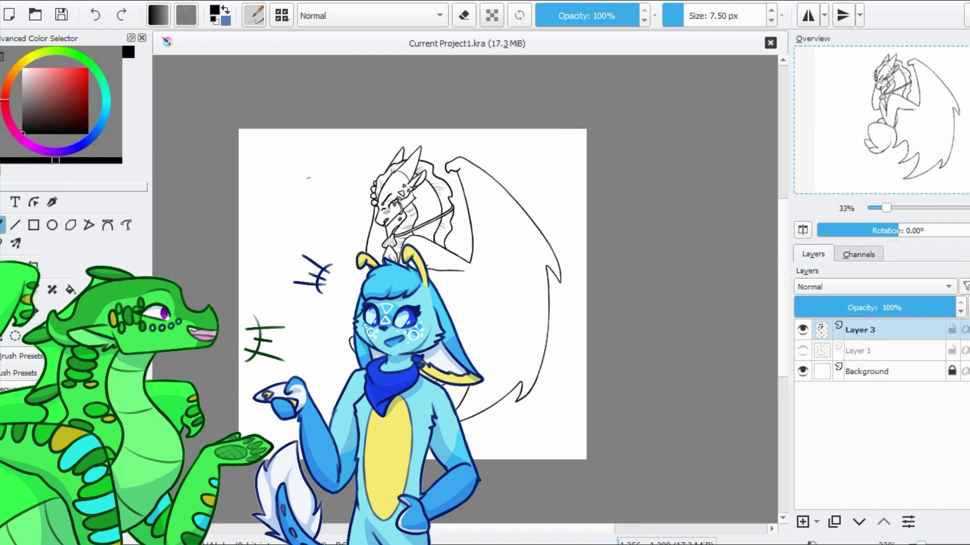
key("plus")
key("plus")
key("plus")
key("plus")
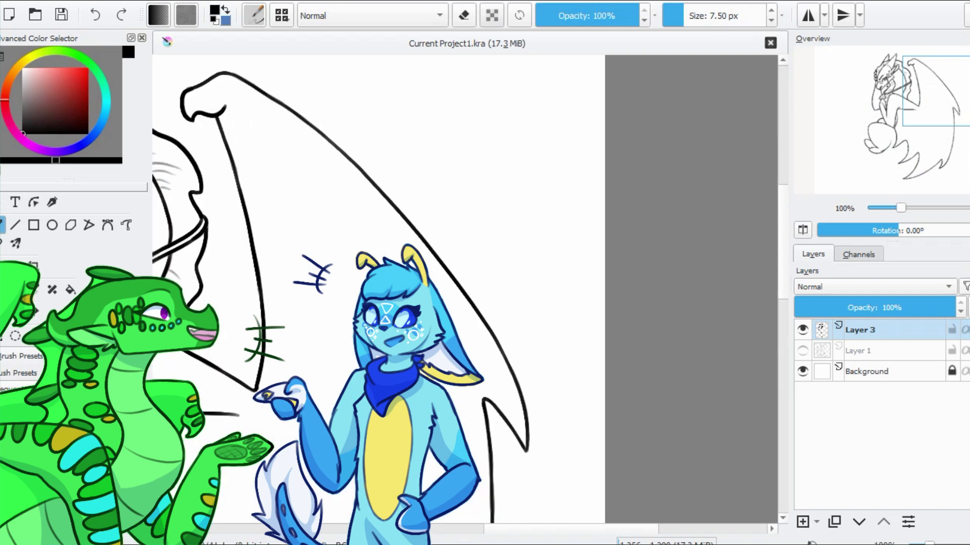
Erase the strap's second line across the neck frill and rejoin the frill's lines where they cross the strap
key("e")
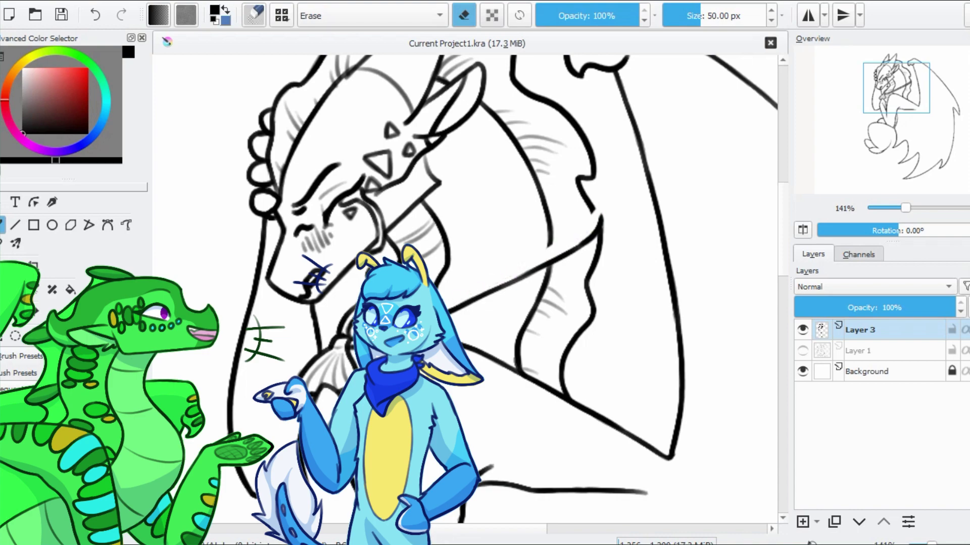
key("plus")
key("e")
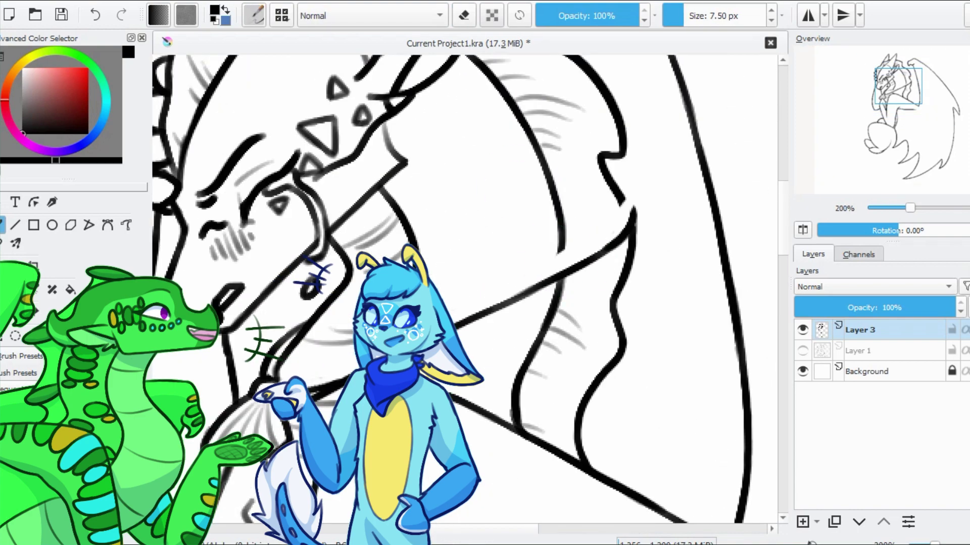
key("e")
key("e")
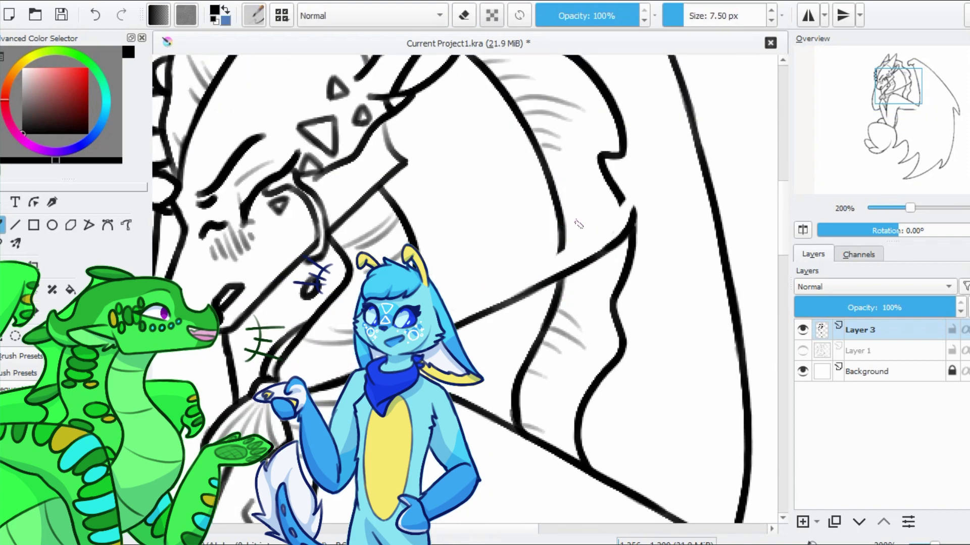
key("e")
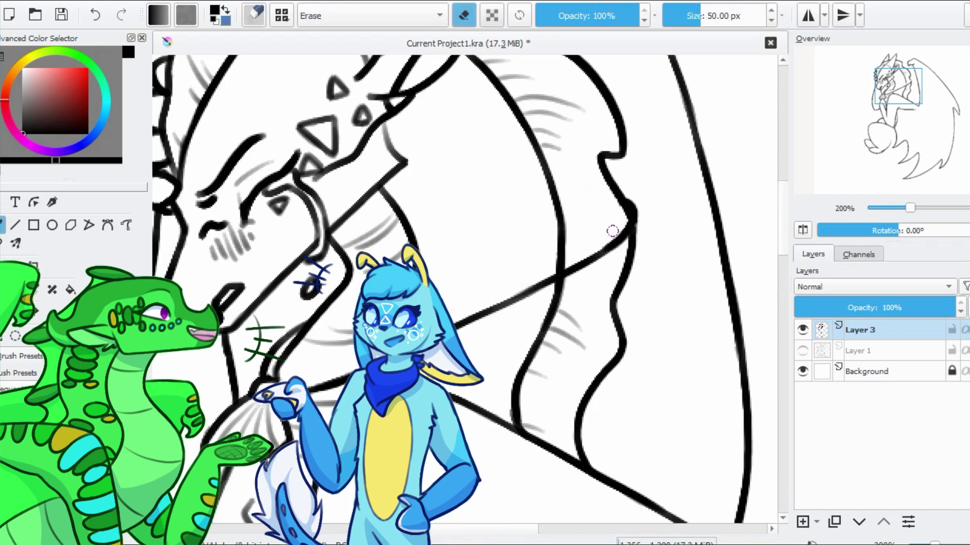
Clean up the lines where the strap meets the lower neck, and show Layer 1 again
left_click_drag(282, 332, 363, 311)
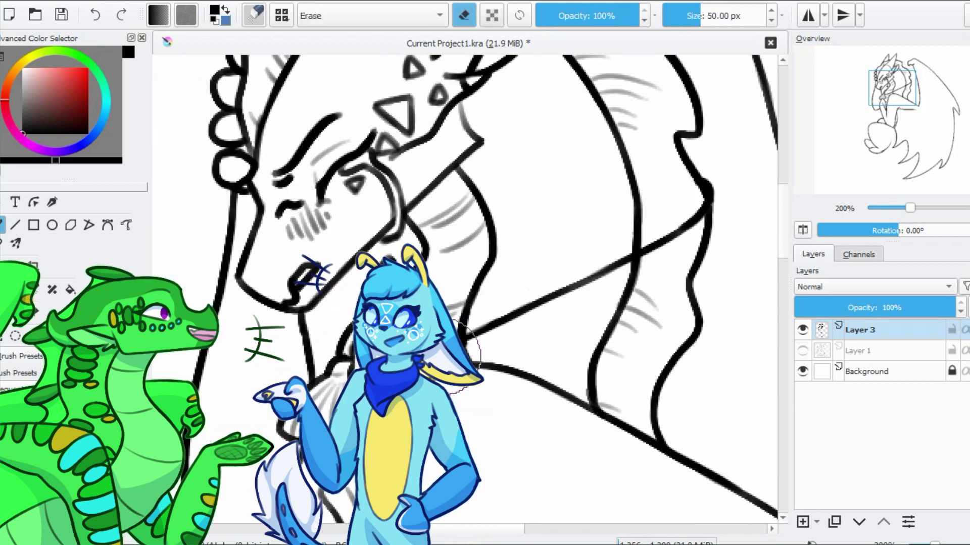
key("e")
key("e")
key("e")
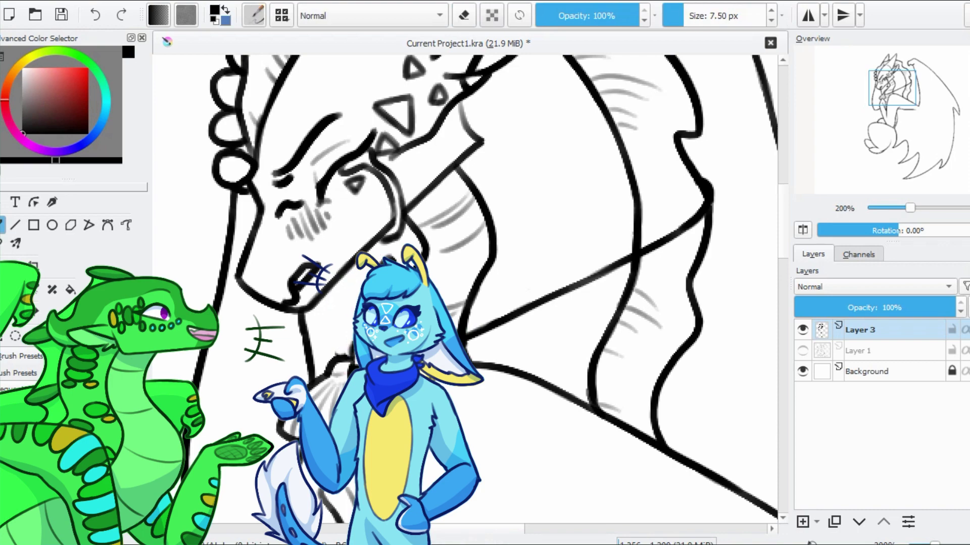
key("minus")
key("minus")
key("minus")
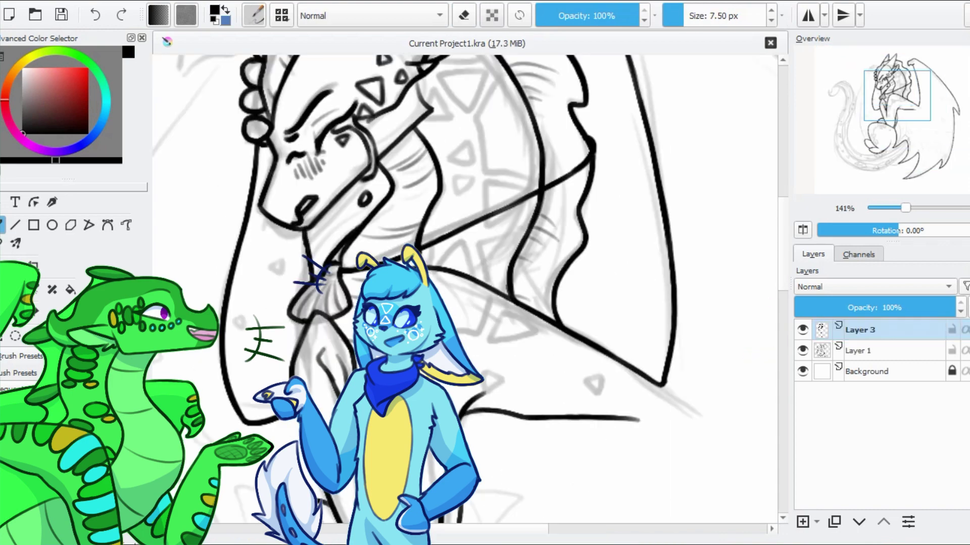
Ink the far wing's leading edge, the pointed spike at its lower end and the inner edge running toward the hind foot
key("plus")
key("plus")
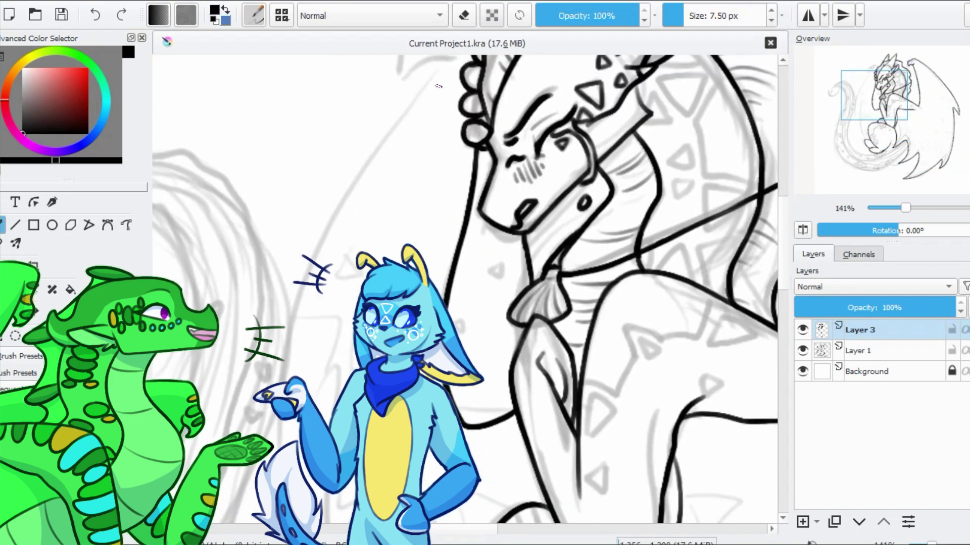
key("e")
key("e")
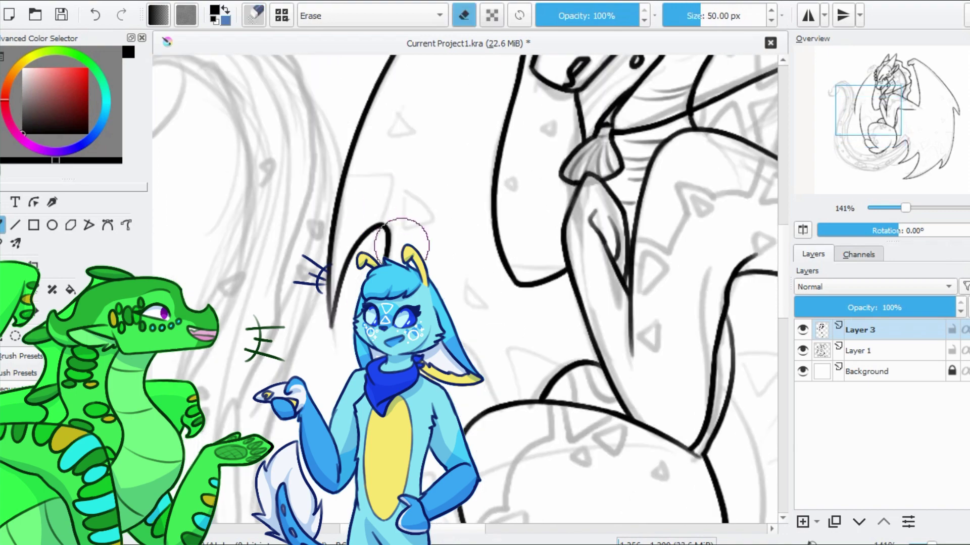
key("e")
key("e")
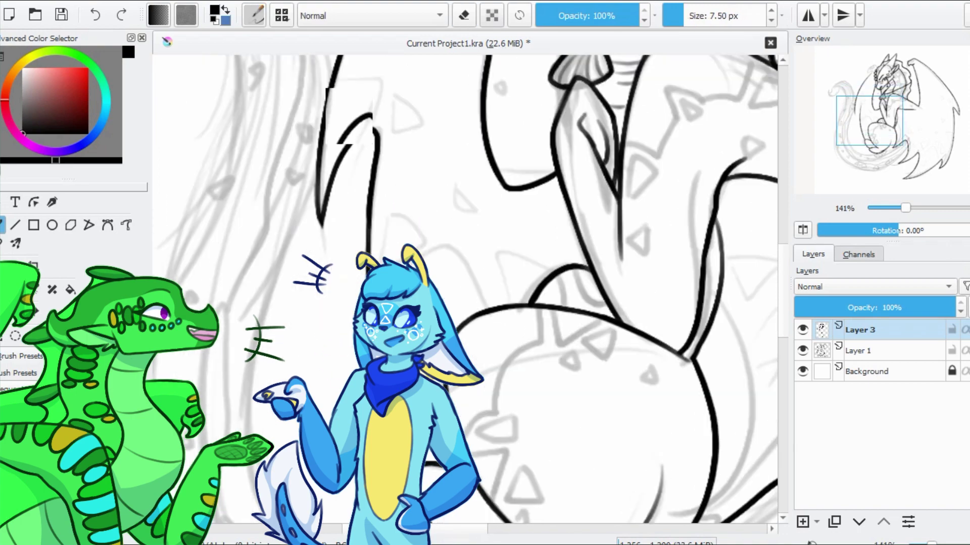
key("e")
key("e")
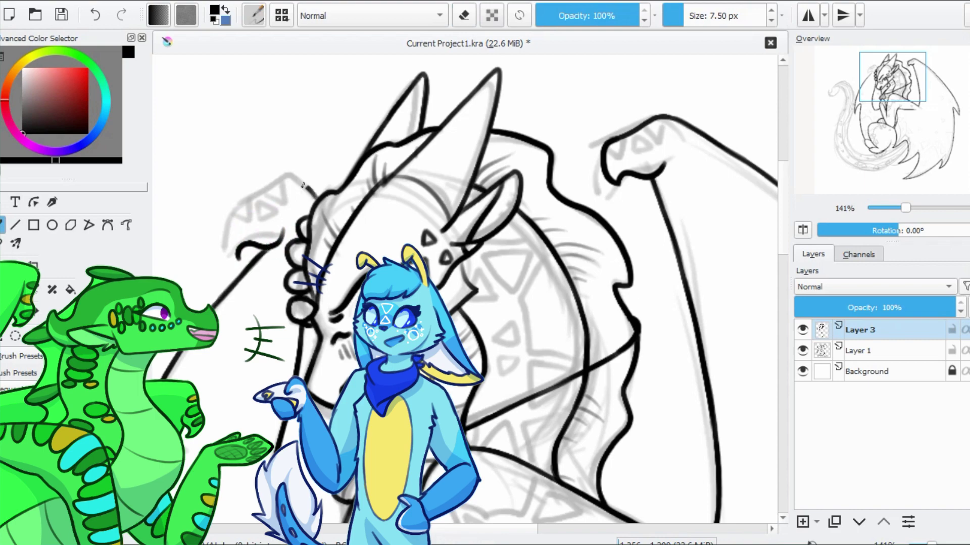
Ink the far wing's curved claw and top joint behind the head, undoing faulty strokes
left_click_drag(236, 254, 238, 216)
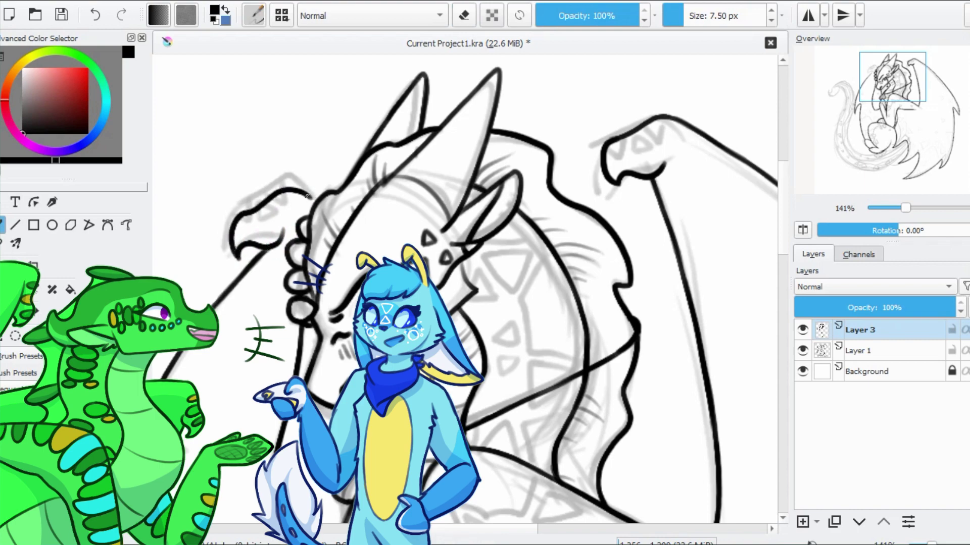
key("ctrl+z")
key("ctrl+z")
key("ctrl+z")
key("minus")
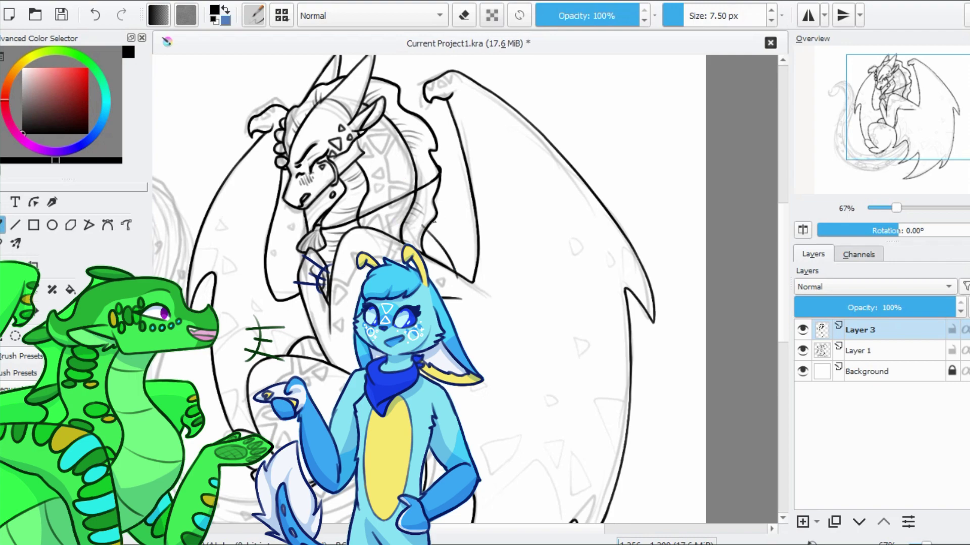
Erase the neck frill's outer edge below the strap, redraw it with tighter waves, and save the file
key("minus")
key("plus")
key("plus")
key("plus")
key("e")
left_click_drag(498, 222, 483, 276)
key("e")
left_click_drag(509, 210, 507, 281)
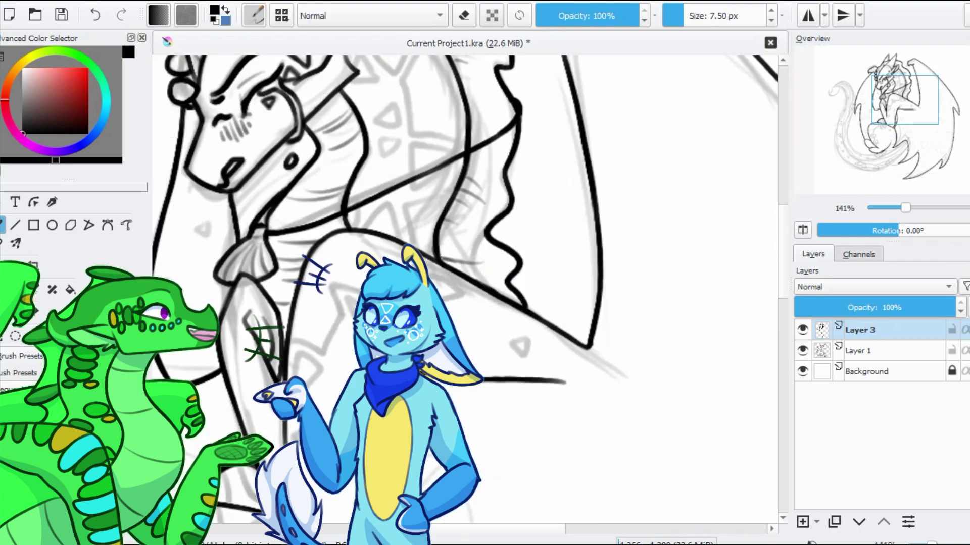
key("minus")
key("minus")
key("minus")
key("ctrl+s")
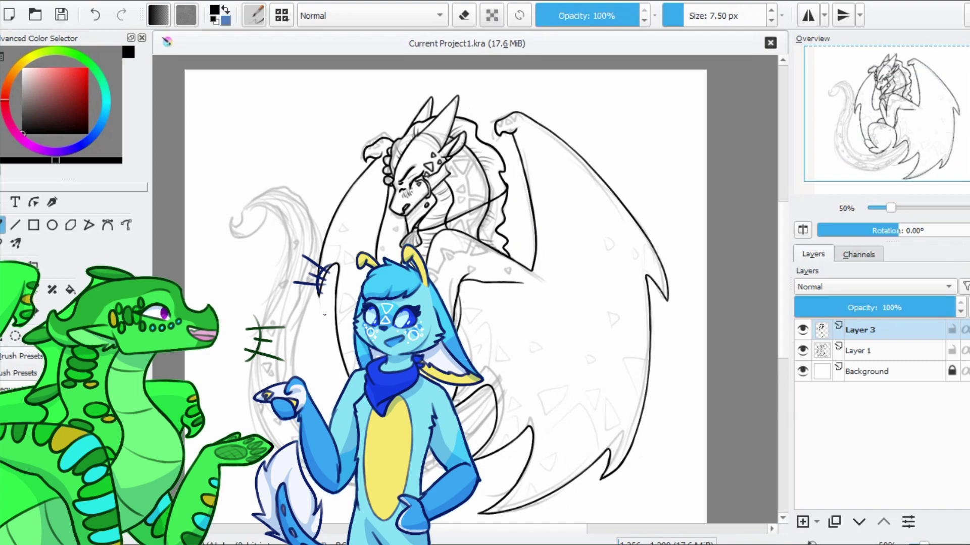
Ink the tail's long curve below the hind foot up to the near wing's inner peak, undoing a faulty edit
key("plus")
key("plus")
key("plus")
left_click_drag(727, 180, 203, 360)
key("e")
key("ctrl+z")
key("e")
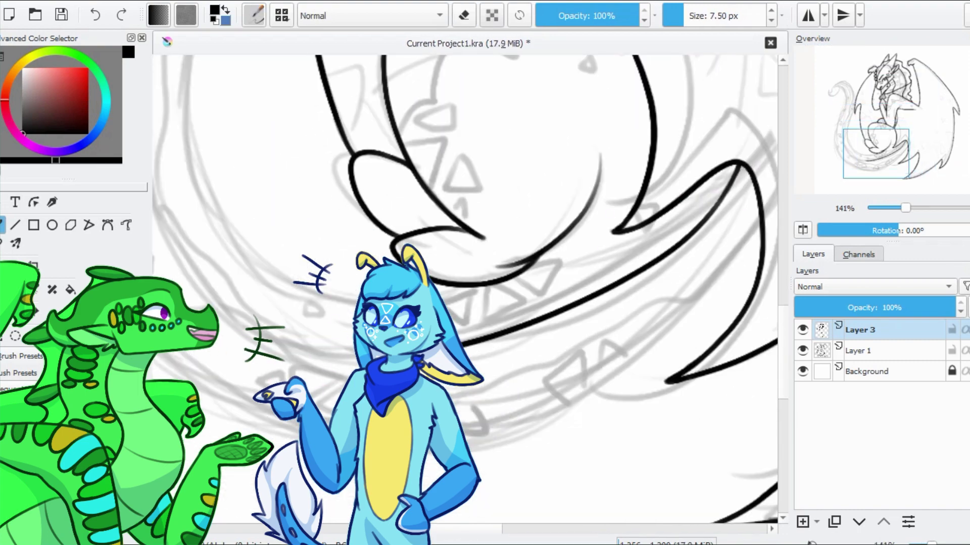
Retrace the tail's long curve beneath the haunch, undo the last stroke, clean up the line and save the file
left_click_drag(476, 348, 590, 307)
mouse_move(517, 329)
left_mouse_down()
mouse_move(646, 274)
mouse_move(691, 215)
left_mouse_up()
key("ctrl+z")
key("e")
key("e")
key("ctrl+s")
Ink the tail's wavy ridge line below the curve, extend both lines around the tail's bend, and save the file
left_click_drag(540, 292, 772, 344)
left_click_drag(327, 254, 331, 257)
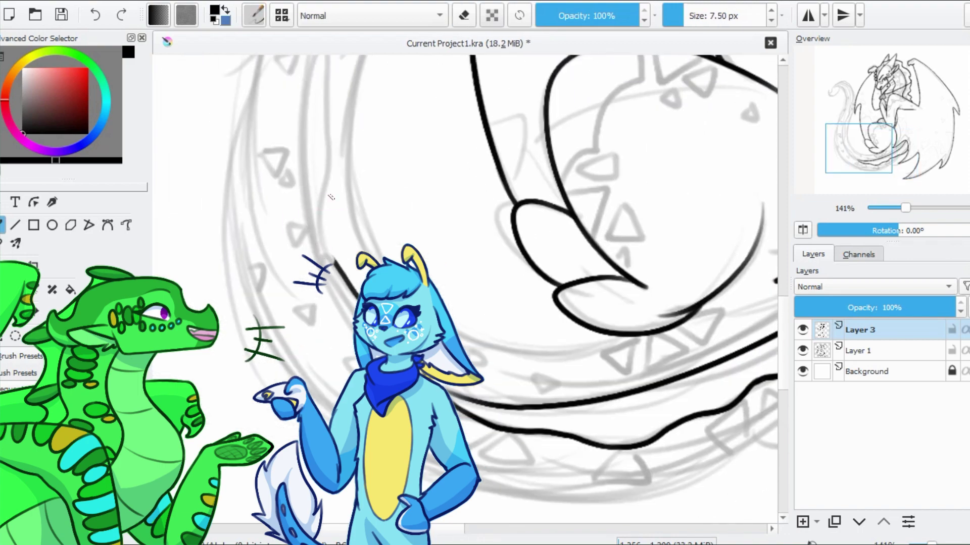
left_click_drag(303, 199, 354, 328)
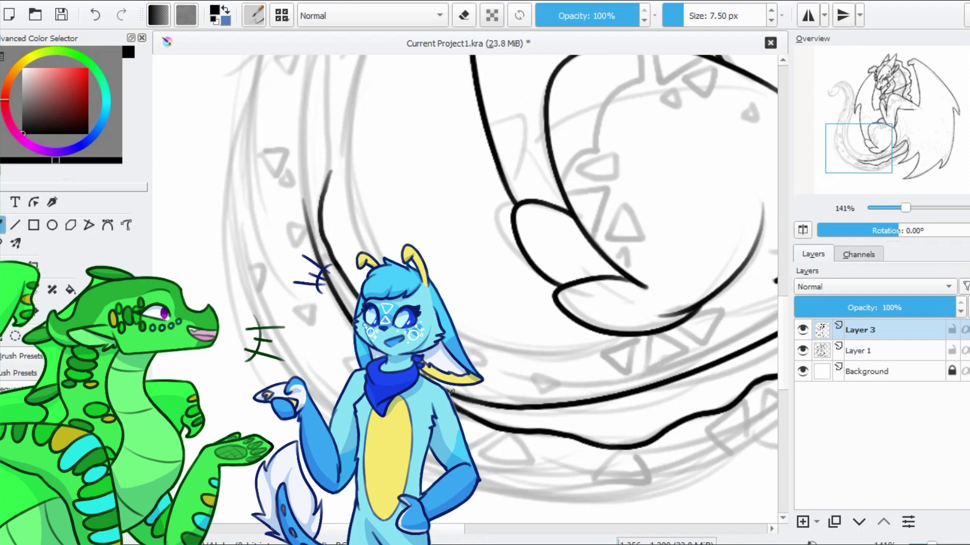
key("ctrl+s")
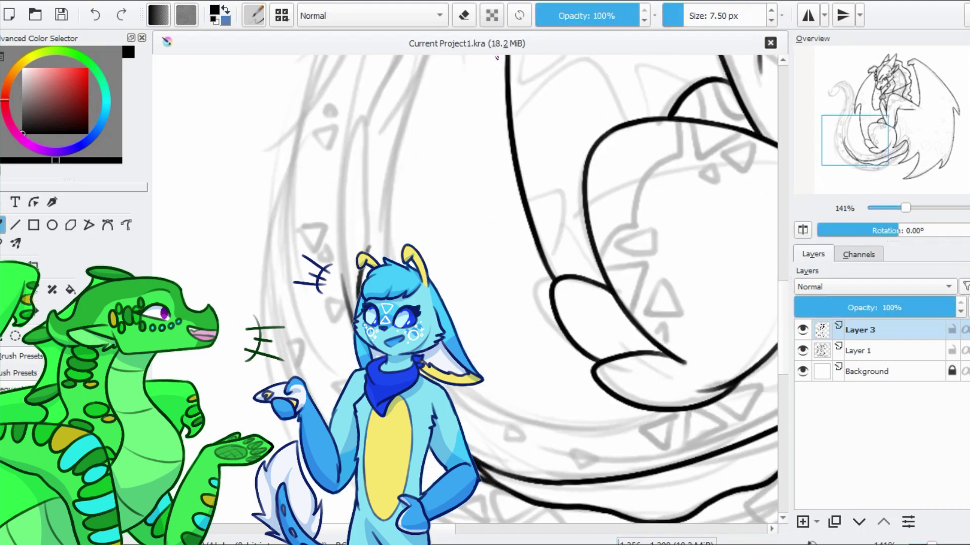
Ink the smooth edge and wavy ridge of the tail up its rising section beside the far wing
left_click_drag(443, 119, 405, 245)
left_click_drag(424, 177, 396, 266)
scroll(464, 288, "up", 5)
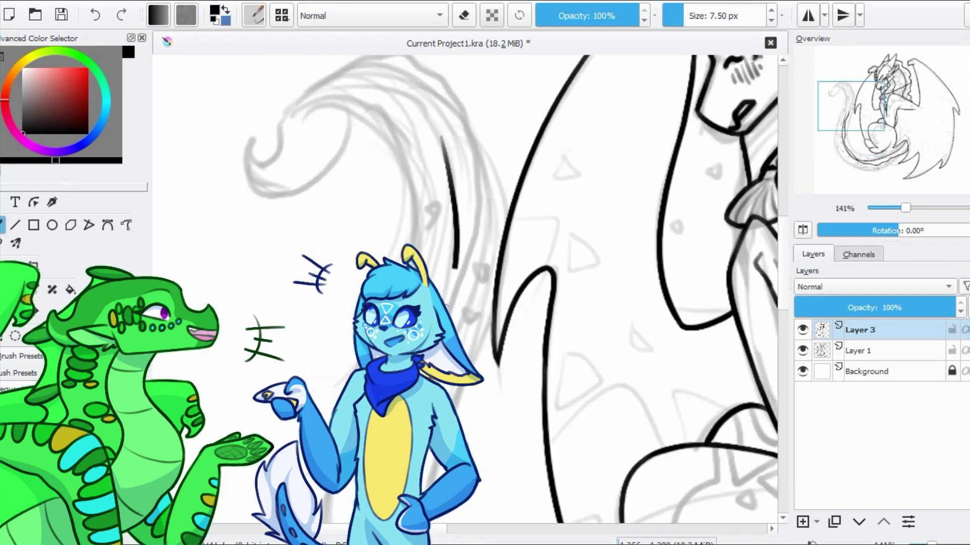
scroll(469, 288, "up", 5)
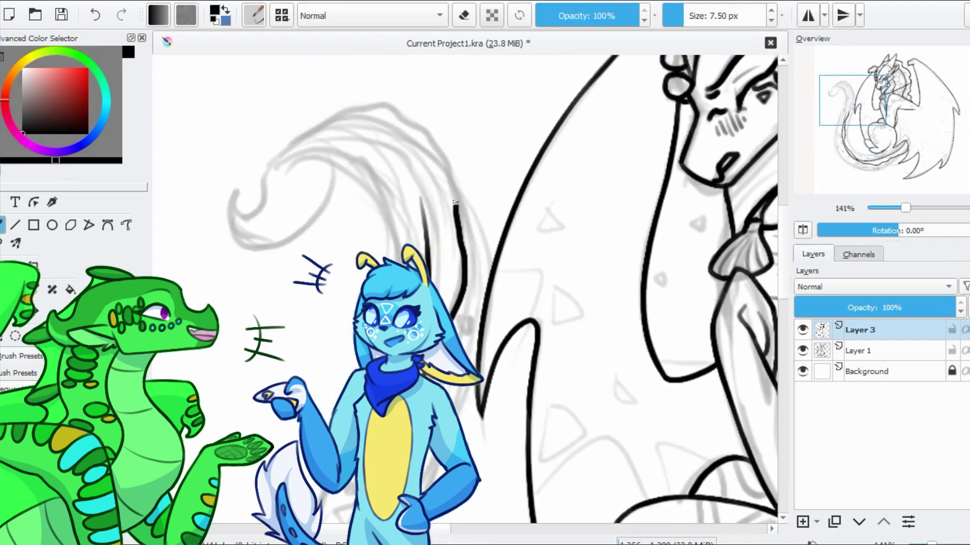
Undo the last tail stroke, clean up the ridge line, and ink the smooth edge over the tail's upper arch
scroll(469, 288, "left", 3)
key("ctrl+z")
key("e")
key("e")
left_click_drag(413, 169, 506, 265)
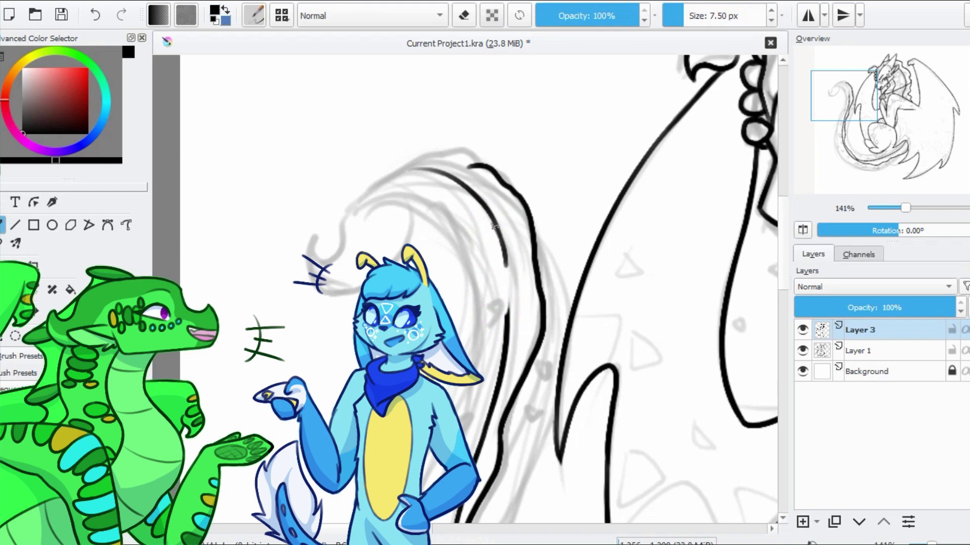
Close the gap in the tail's smooth edge and continue it over the arch down to the curled tip
left_click_drag(501, 300, 506, 328)
key("e")
key("e")
left_click_drag(505, 252, 508, 313)
mouse_move(455, 174)
left_mouse_down()
mouse_move(354, 192)
mouse_move(338, 228)
left_mouse_up()
key("e")
key("e")
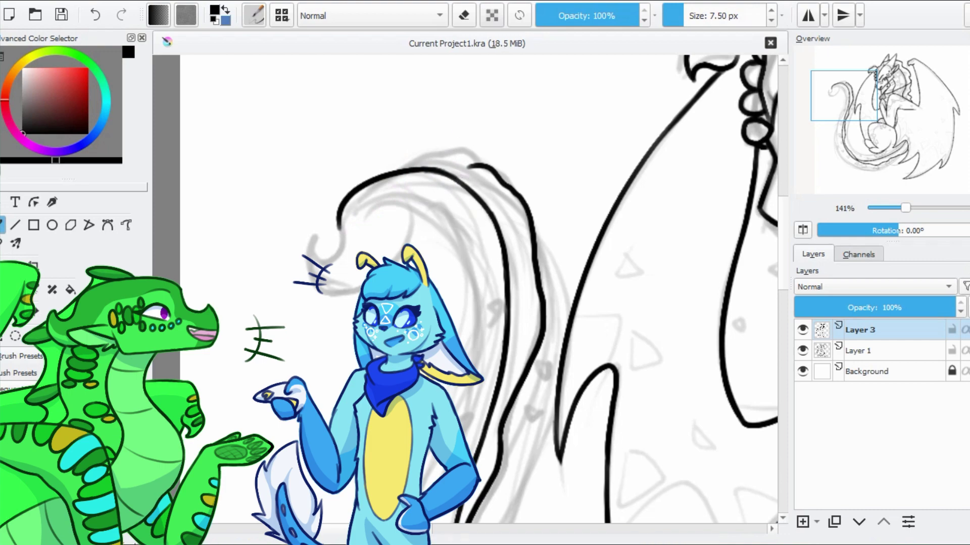
Ink the wavy ridge over the tail's upper arch toward the curled tip and clean it up with the eraser
left_click_drag(465, 214, 516, 189)
left_click_drag(526, 143, 422, 149)
left_click_drag(483, 133, 352, 90)
left_click_drag(258, 89, 284, 61)
key("e")
key("e")
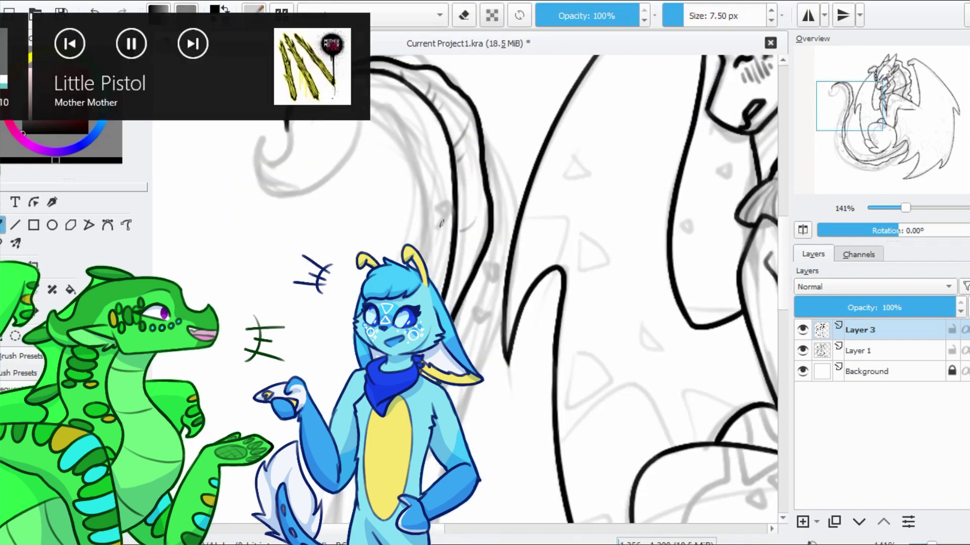
Add short fin-ray lines inside the ridge along the tail's whole length, checking them with the sketch layer hidden
scroll(465, 287, "down", 10)
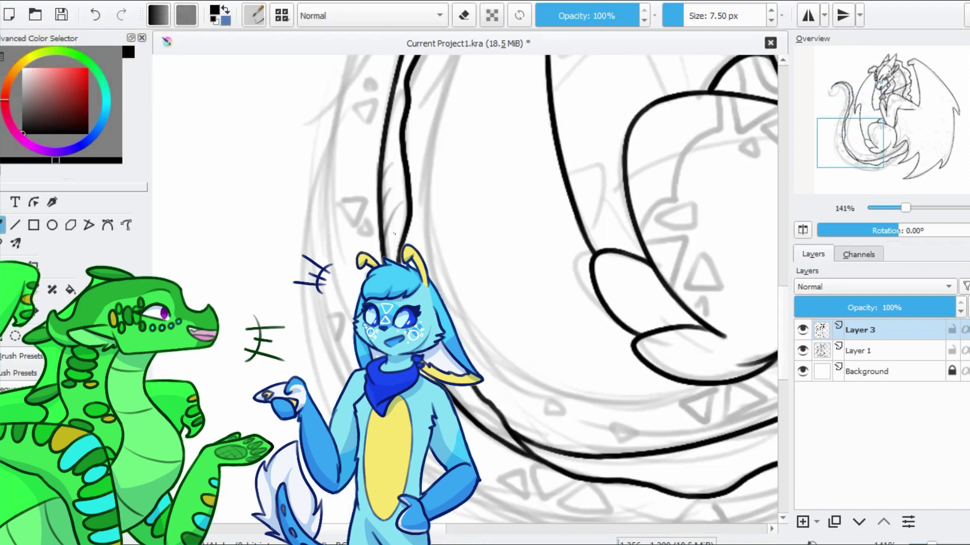
left_click_drag(596, 268, 429, 205)
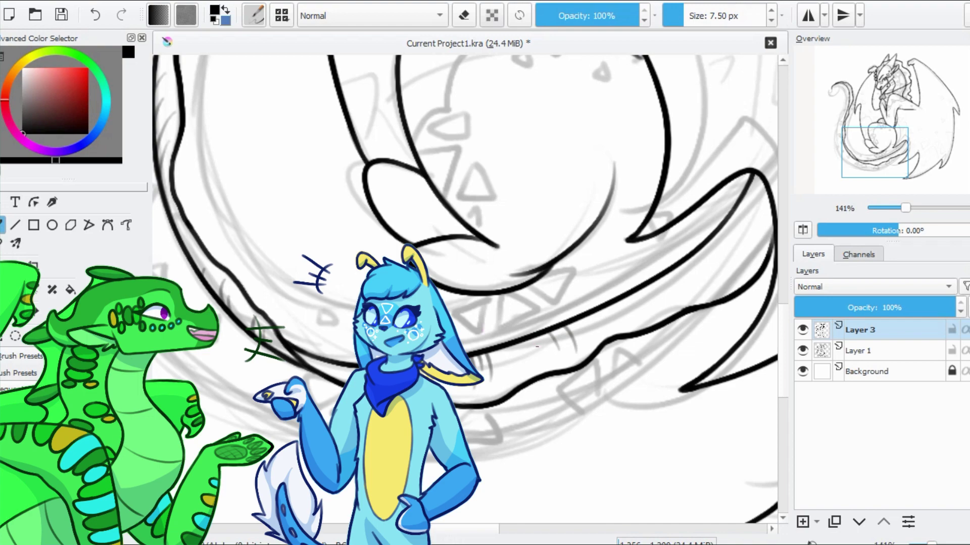
scroll(584, 326, "right", 3)
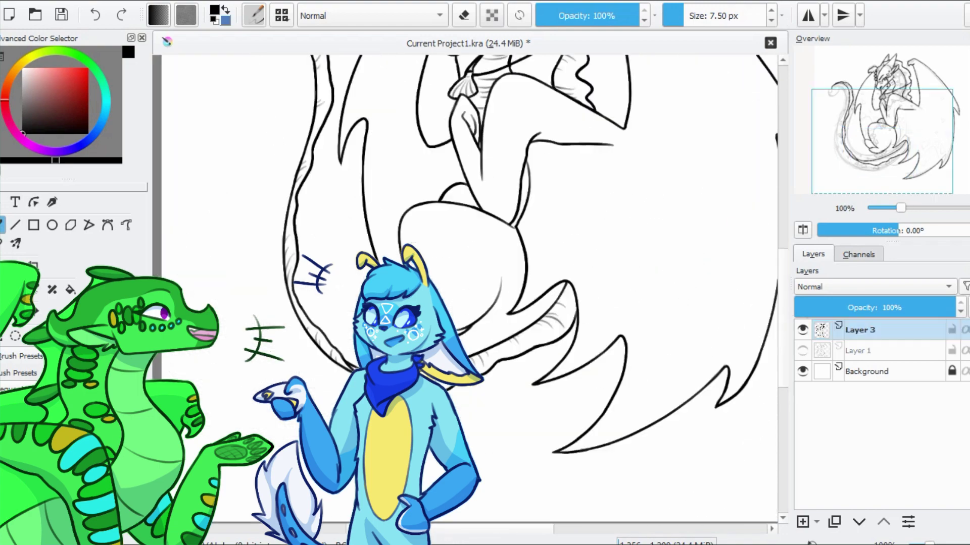
scroll(469, 303, "down", 4)
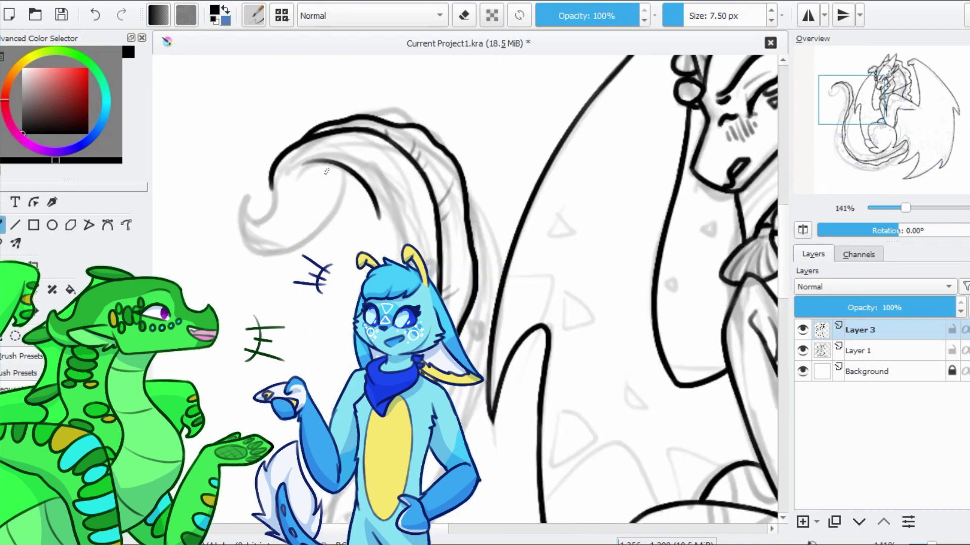
Ink the inside of the tail's arch and its curled tip, redrawing strokes and erasing the overlap where they join
left_click_drag(318, 162, 409, 242)
left_click_drag(273, 180, 313, 252)
key("ctrl+z")
left_click_drag(245, 197, 353, 212)
key("ctrl+z")
left_click_drag(273, 180, 353, 167)
key("e")
left_click_drag(369, 152, 349, 154)
key("e")
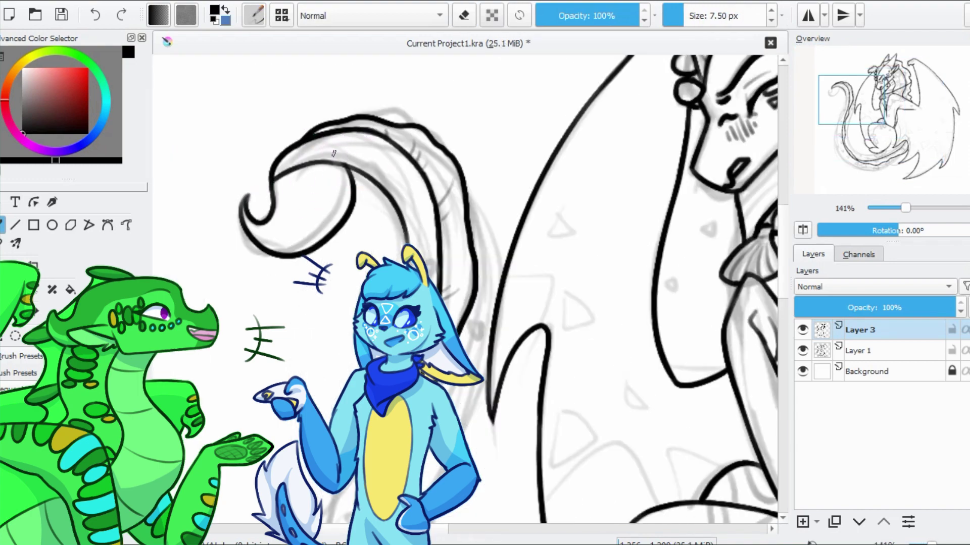
Continue the tail's outer edge from the curl down along the rising section toward the lower bend
scroll(344, 159, "down", 3)
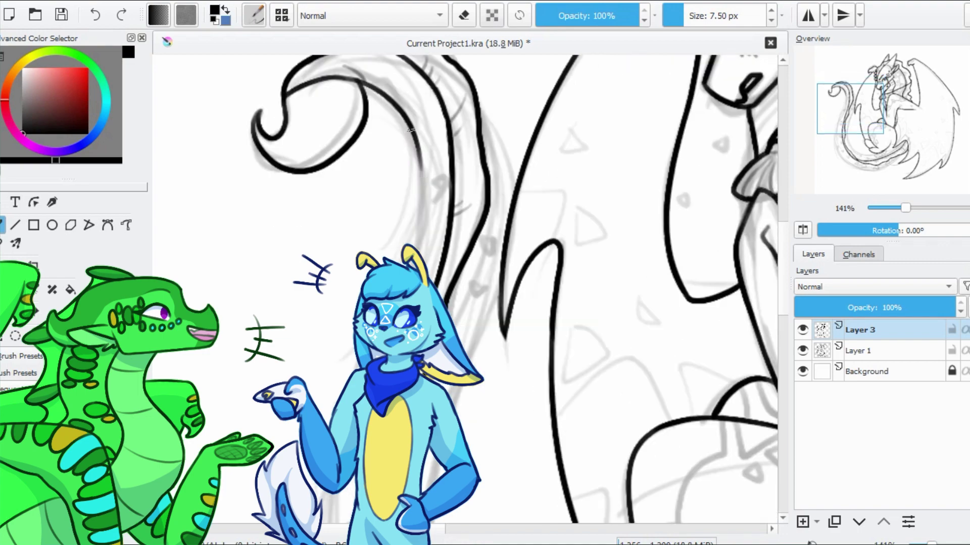
scroll(335, 316, "down", 3)
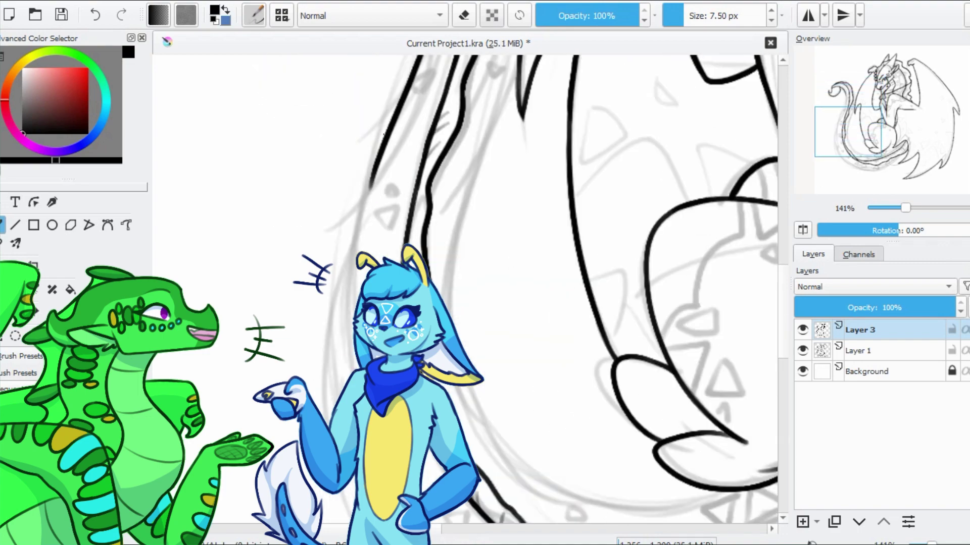
scroll(354, 227, "down", 1)
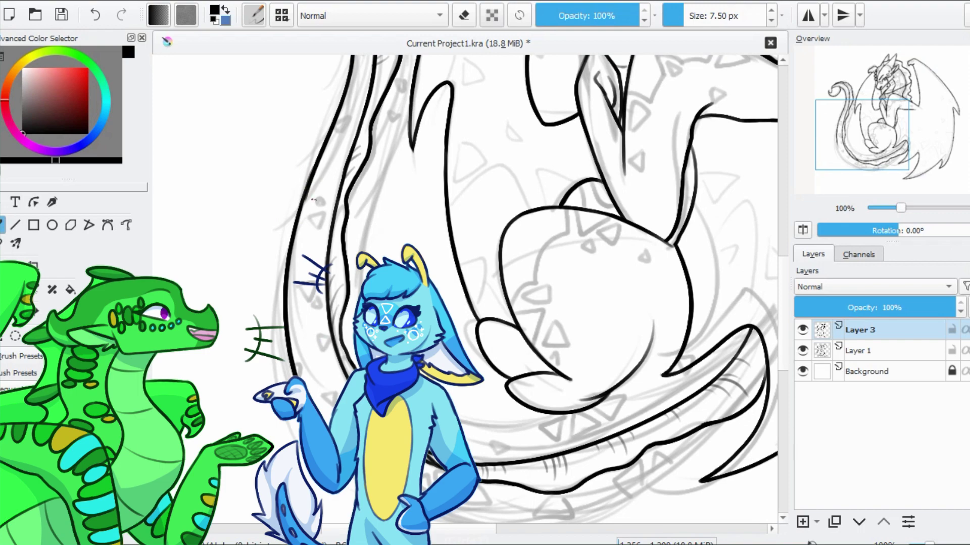
scroll(312, 284, "up", 2)
key("e")
key("e")
Ink the tail's underside around the lower bend up to the ridge near the wing, undoing and redrawing a stroke
scroll(261, 247, "down", 1)
left_click_drag(743, 408, 560, 297)
key("ctrl+z")
key("e")
key("e")
key("e")
key("e")
left_click_drag(640, 216, 518, 331)
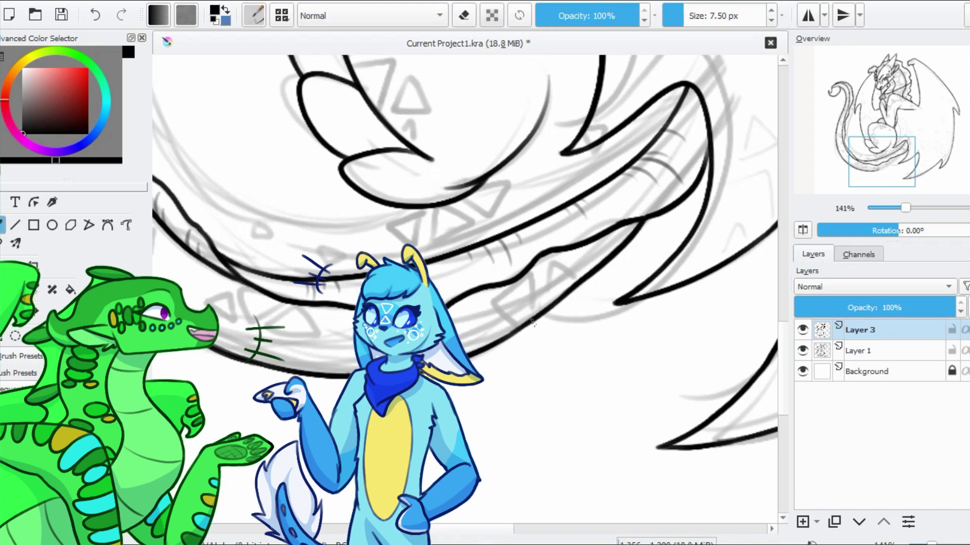
Redraw and clean up the tail's underside beside the near wing's inner spike
scroll(513, 372, "down", 5)
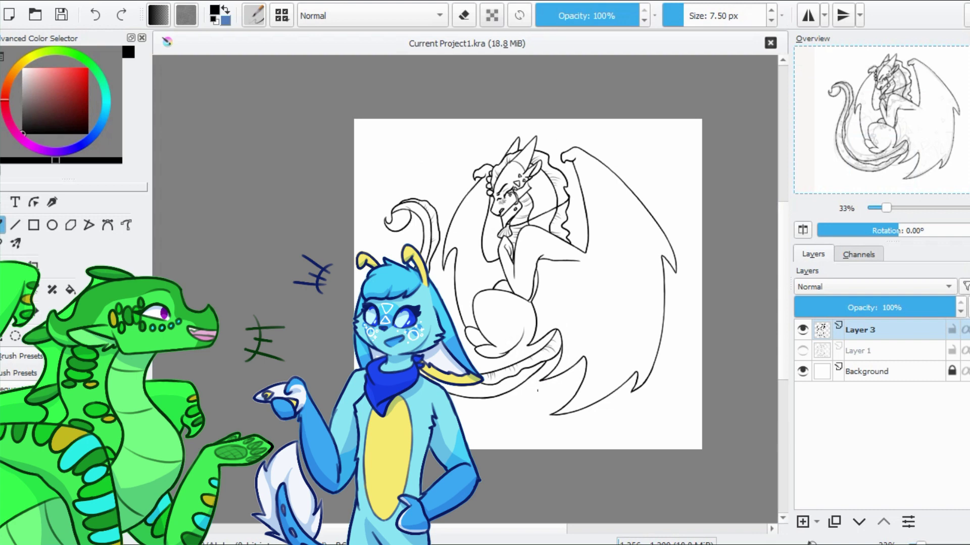
scroll(513, 372, "up", 5)
left_click_drag(577, 284, 663, 286)
left_click_drag(735, 199, 451, 404)
key("ctrl+z")
key("e")
key("e")
left_click_drag(589, 338, 451, 403)
left_click_drag(451, 403, 569, 355)
key("e")
key("e")
left_click_drag(626, 336, 505, 350)
scroll(503, 347, "down", 4)
scroll(414, 191, "up", 4)
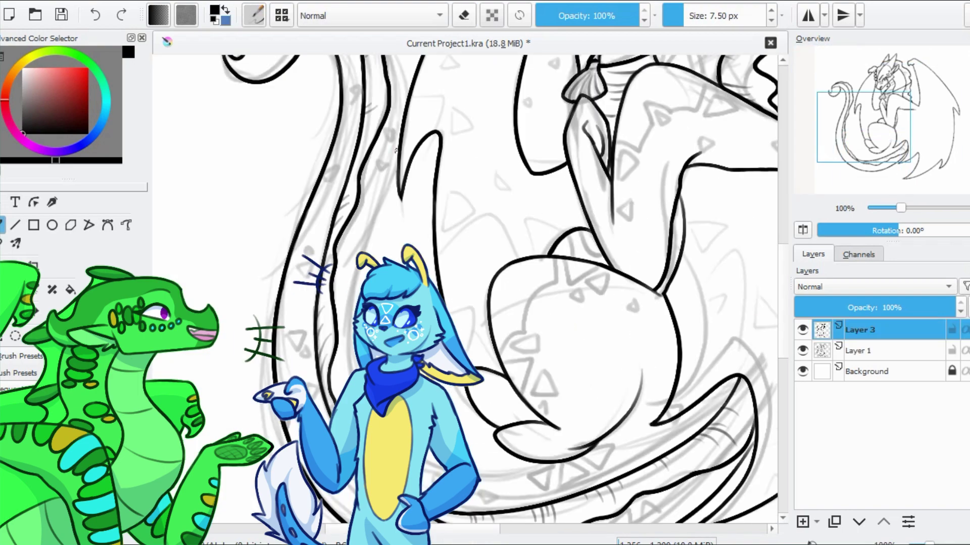
Ink the tail's inner edge from beside the far wing down and around beneath the haunch
scroll(426, 160, "down", 2)
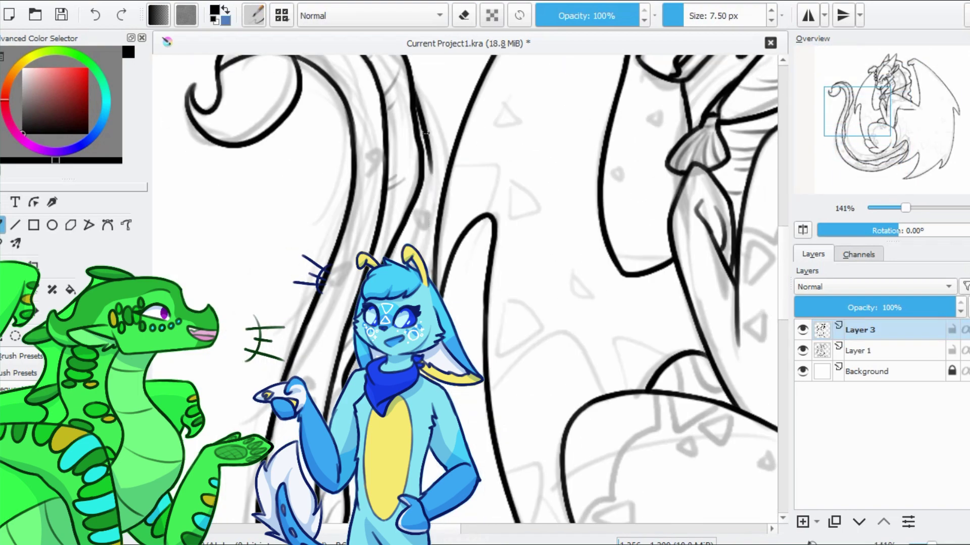
scroll(426, 132, "down", 3)
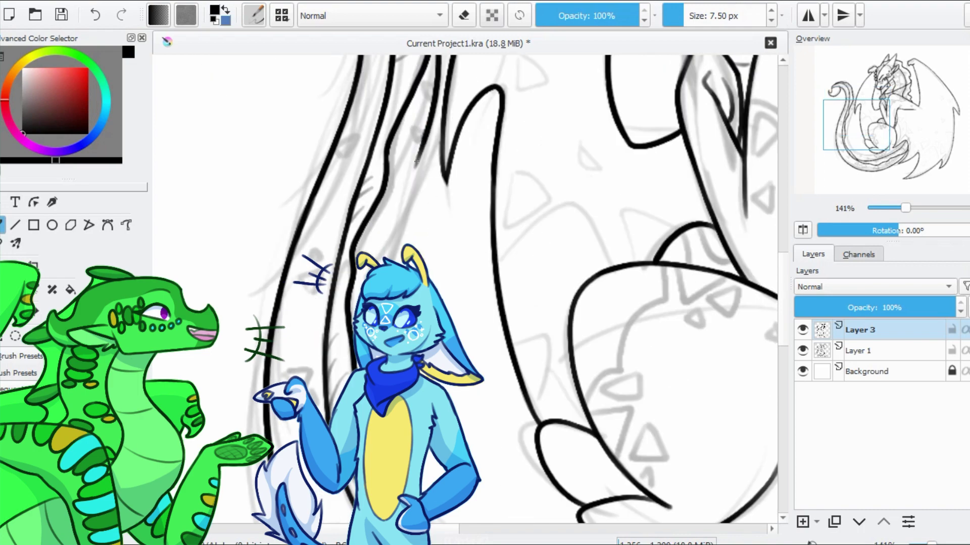
scroll(416, 162, "down", 2)
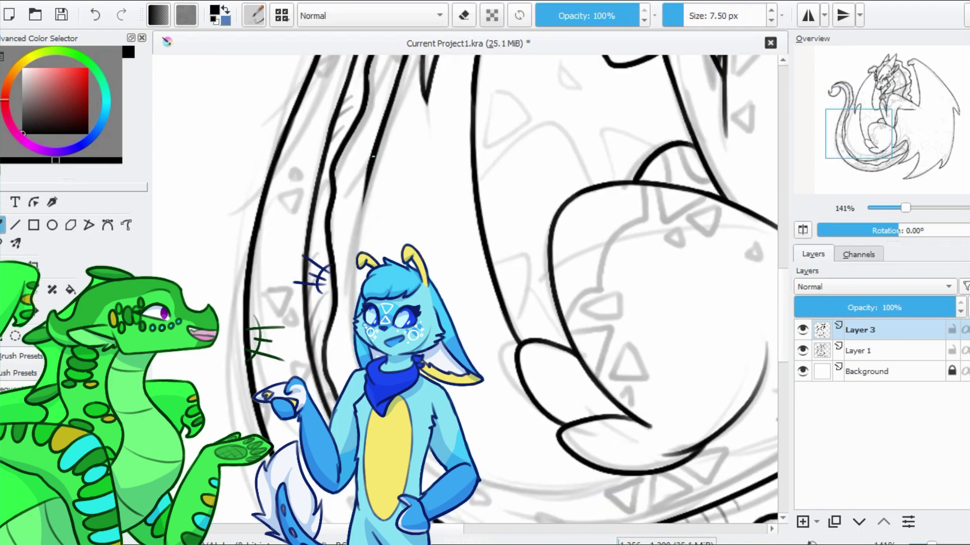
scroll(465, 293, "down", 4)
Save the file and check the complete line art with the sketch layer hidden, showing the sketch again at the end
left_click(802, 350)
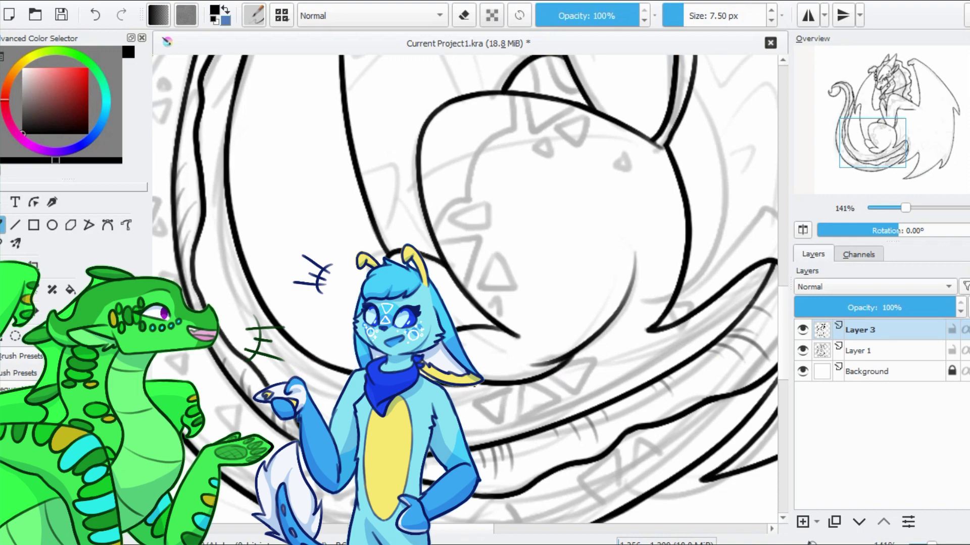
key("ctrl+z")
scroll(469, 293, "down", 5)
scroll(470, 293, "up", 4)
scroll(470, 293, "down", 1)
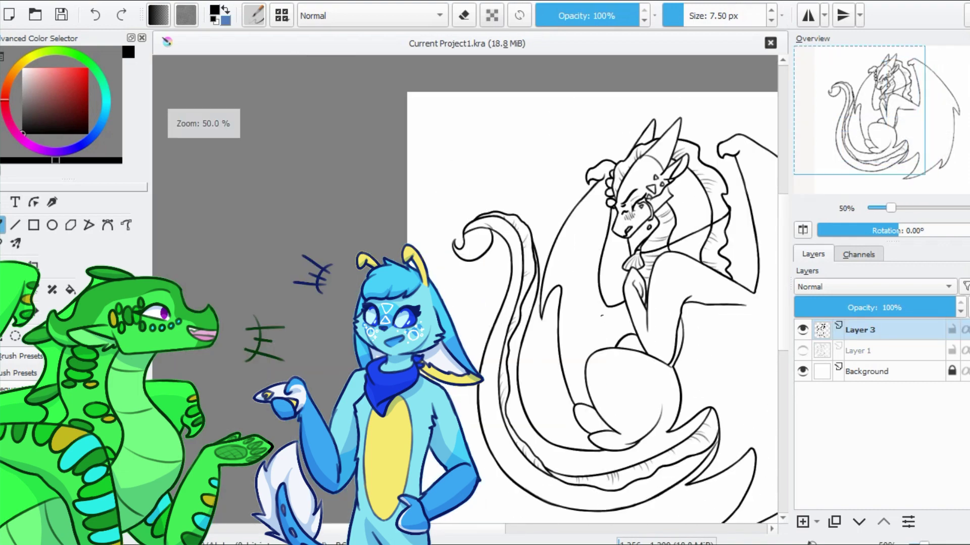
scroll(470, 293, "up", 1)
key("ctrl+shift+z")
scroll(470, 293, "down", 3)
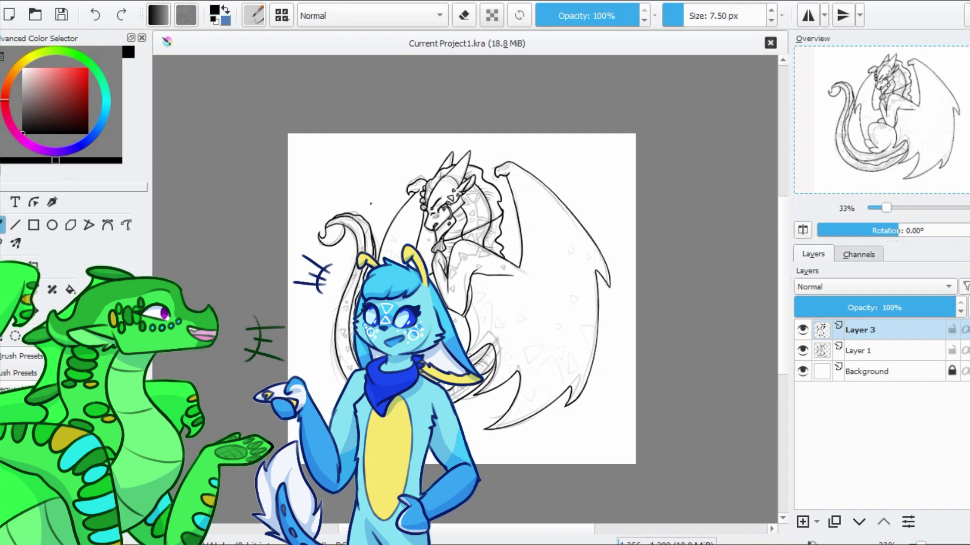
Erase and redraw a short stretch of line, and set the brush size to 6.50 px for Layer 3
scroll(313, 240, "up", 5)
key("e")
left_click(453, 284)
key("e")
left_click_drag(427, 268, 462, 158)
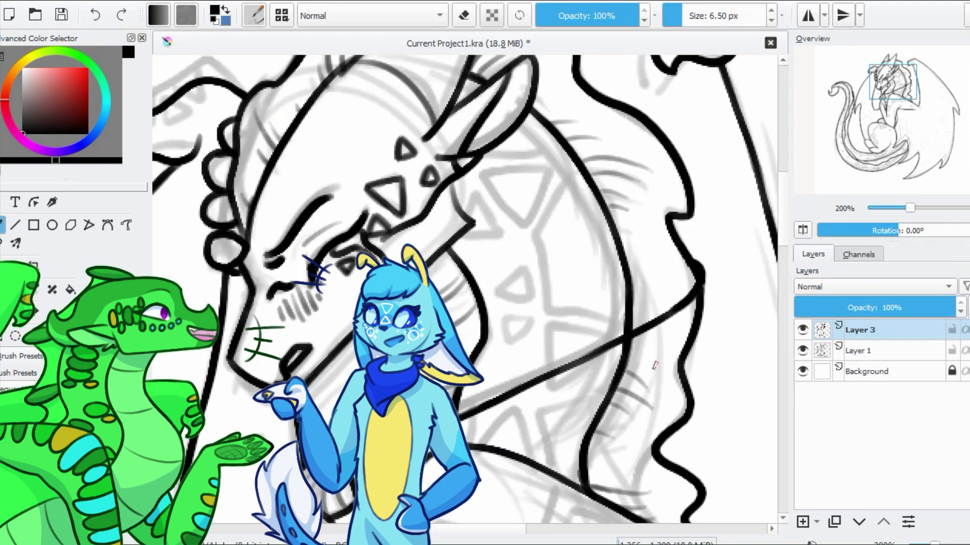
left_click(861, 329)
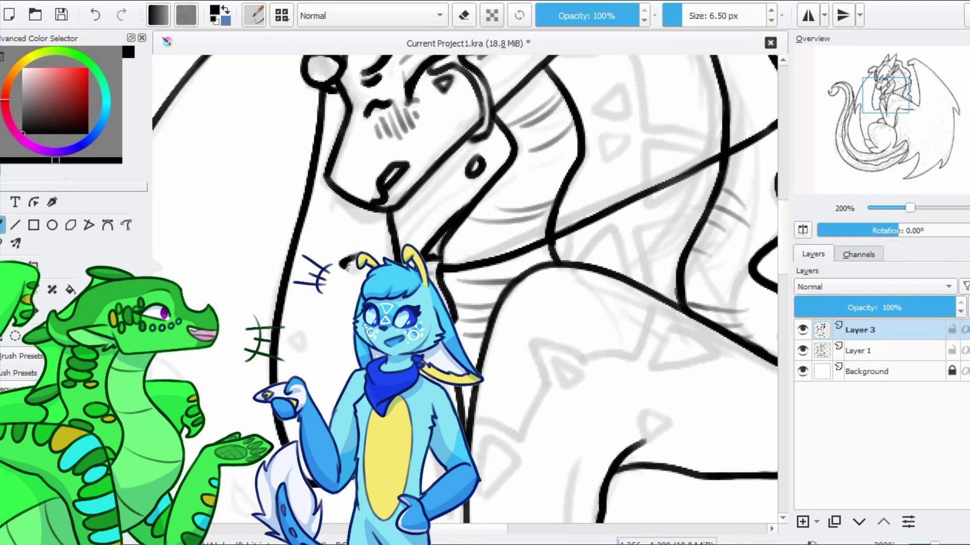
Ink two small triangle markings on the far wing below the dragon's head
left_click_drag(346, 265, 356, 272)
mouse_move(303, 338)
left_mouse_down()
mouse_move(289, 348)
mouse_move(304, 361)
mouse_move(159, 197)
left_mouse_up()
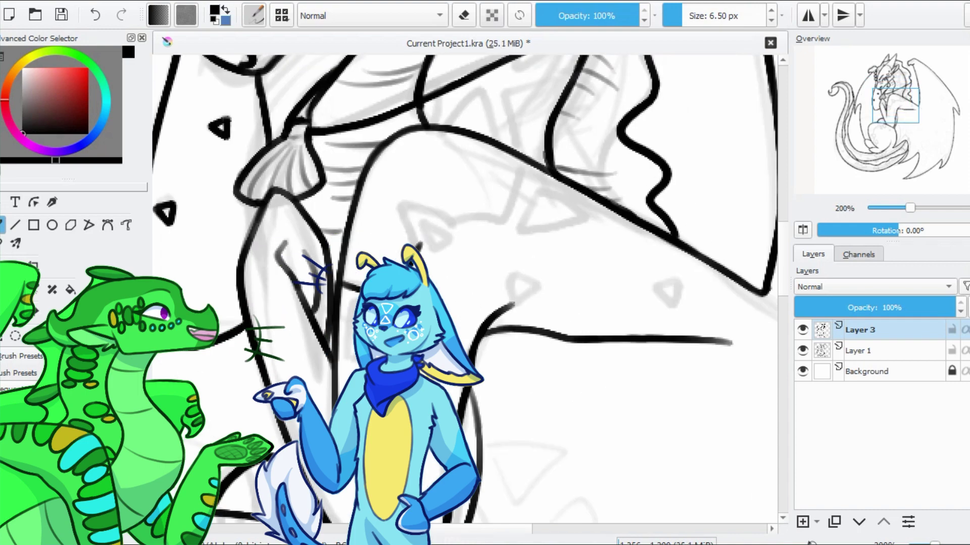
key("ctrl+z")
Ink the zigzag marking line and triangle markings across the shoulder, foreleg and near wing arm
mouse_move(408, 204)
left_mouse_down()
mouse_move(454, 223)
mouse_move(429, 245)
mouse_move(521, 200)
mouse_move(576, 216)
mouse_move(540, 180)
left_mouse_up()
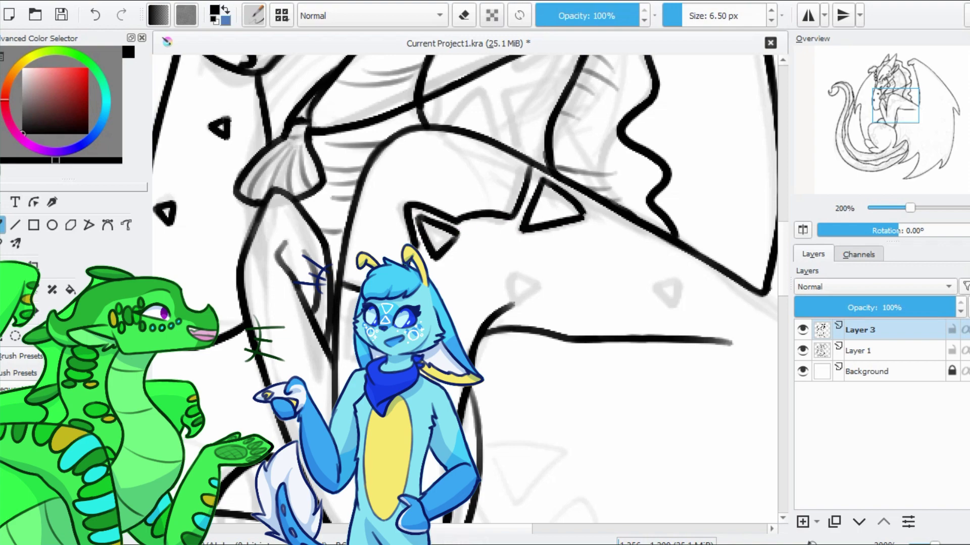
left_click_drag(455, 252, 490, 202)
mouse_move(565, 237)
left_mouse_down()
mouse_move(575, 181)
mouse_move(563, 196)
left_mouse_up()
mouse_move(697, 175)
left_mouse_down()
mouse_move(704, 187)
mouse_move(712, 175)
mouse_move(700, 140)
mouse_move(717, 91)
mouse_move(677, 156)
mouse_move(675, 144)
mouse_move(558, 212)
left_mouse_up()
scroll(557, 210, "down", 4)
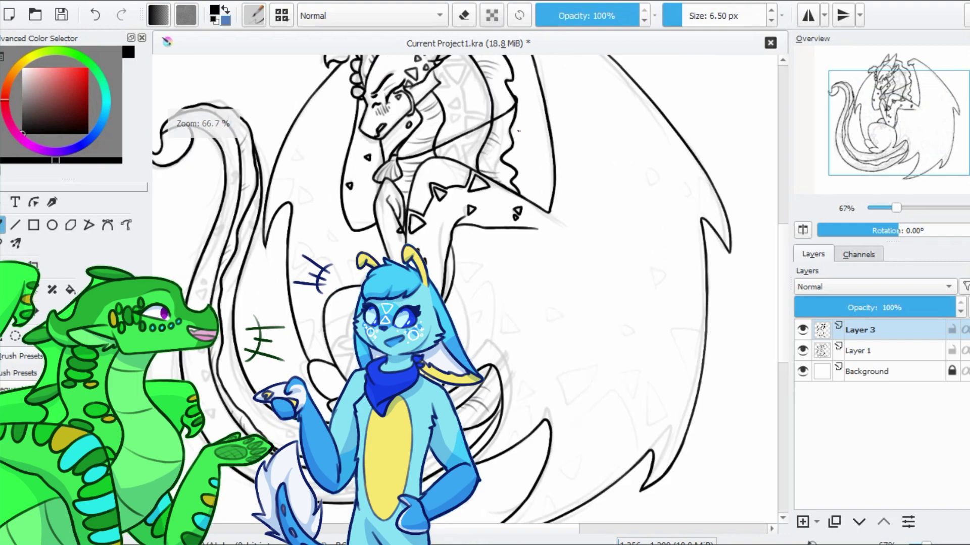
Ink the angular marking outline on the upper neck and rework its corner beside the neck edge
scroll(495, 182, "up", 4)
mouse_move(427, 186)
left_mouse_down()
mouse_move(493, 181)
mouse_move(512, 207)
left_mouse_up()
mouse_move(513, 207)
left_mouse_down()
mouse_move(510, 121)
mouse_move(475, 174)
mouse_move(570, 281)
left_mouse_up()
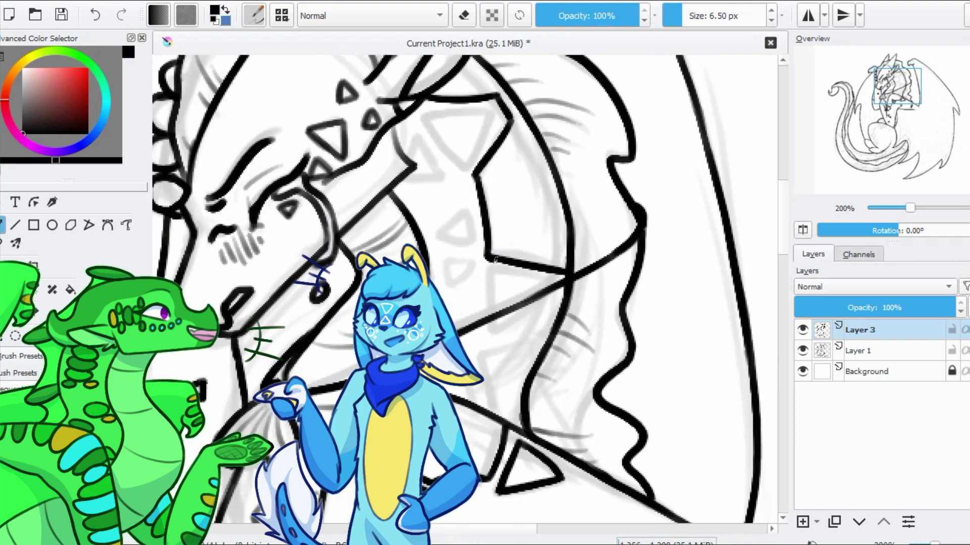
key("e")
left_click_drag(502, 96, 510, 120)
key("e")
left_click_drag(517, 108, 499, 134)
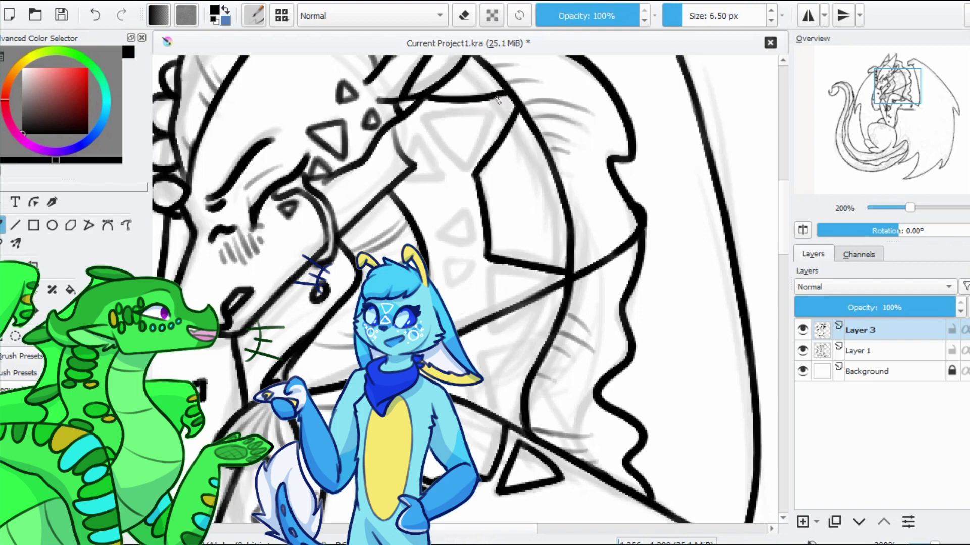
key("ctrl+z")
Ink the triangle markings down the neck and the angular marking outline above the shoulder
mouse_move(434, 109)
left_mouse_down()
mouse_move(505, 104)
mouse_move(463, 169)
left_mouse_up()
left_click_drag(508, 103, 464, 167)
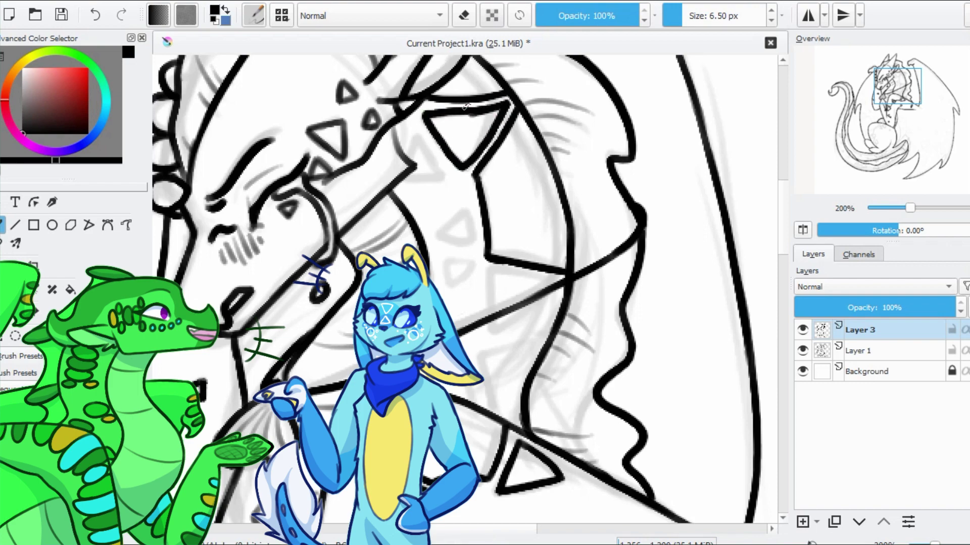
scroll(454, 166, "down", 1)
mouse_move(467, 157)
left_mouse_down()
mouse_move(472, 188)
mouse_move(453, 230)
mouse_move(483, 191)
mouse_move(537, 189)
left_mouse_up()
left_click_drag(468, 182, 525, 216)
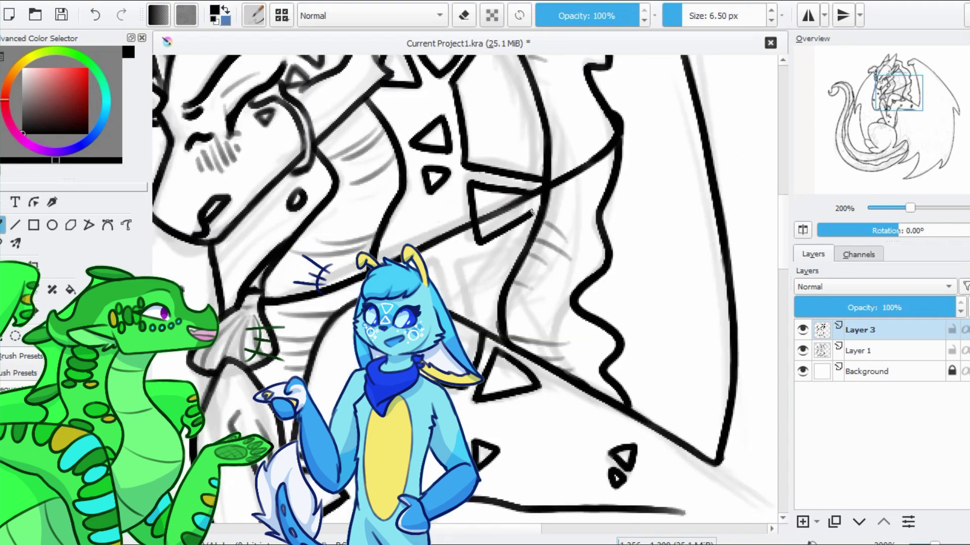
scroll(512, 193, "down", 3)
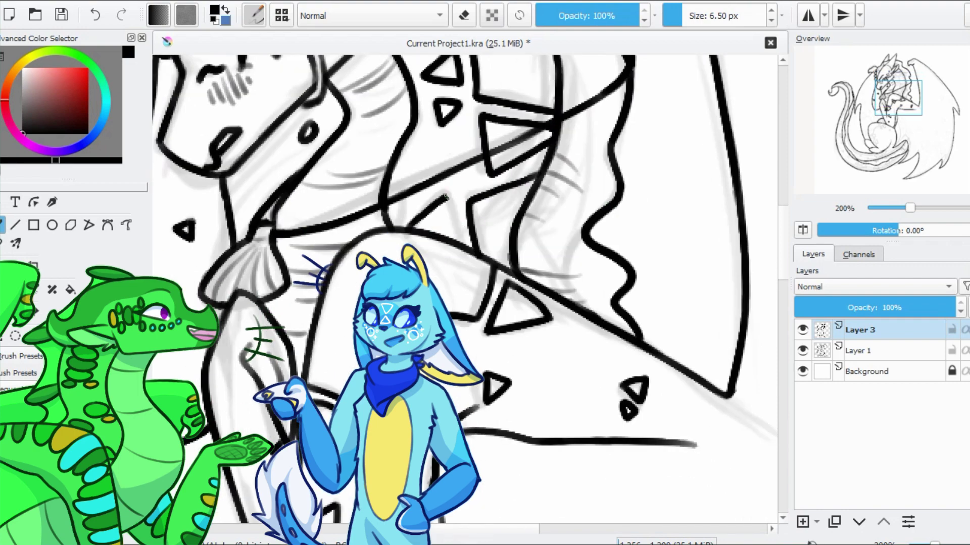
Ink the triangle markings on both wing wrists
scroll(427, 170, "up", 3)
scroll(427, 169, "up", 4)
scroll(427, 170, "right", 3)
mouse_move(440, 169)
left_mouse_down()
mouse_move(473, 178)
mouse_move(502, 159)
mouse_move(507, 129)
left_mouse_up()
scroll(255, 194, "left", 6)
scroll(255, 194, "down", 1)
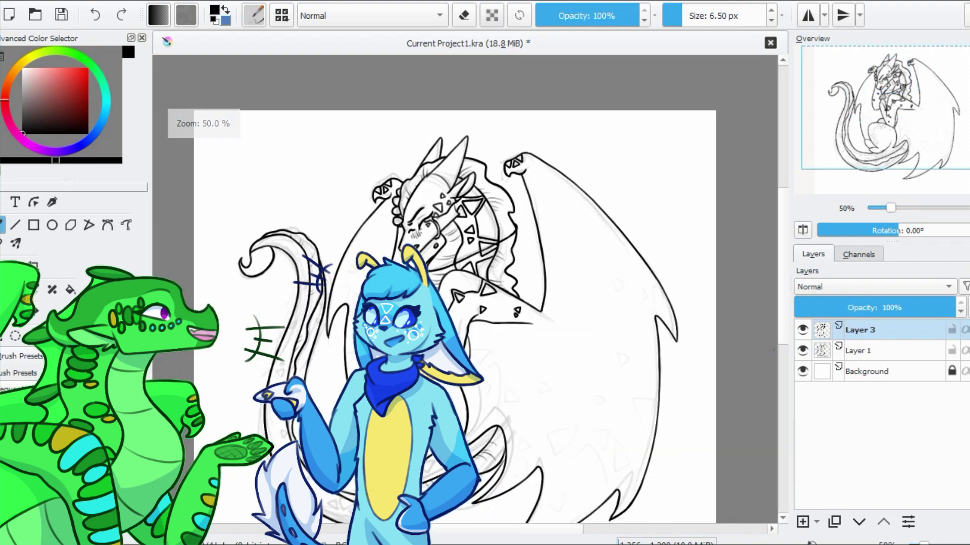
Save the file and toggle the sketch layer's visibility to check the markings
scroll(470, 293, "down", 4)
key("ctrl+s")
left_click(802, 350)
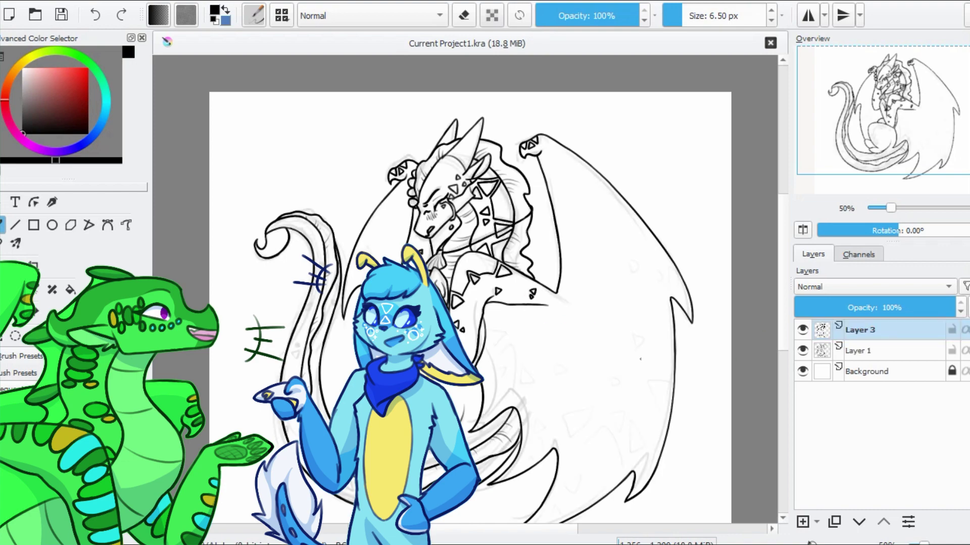
Ink the triangle and zigzag markings on the far wing's membrane with light, thin strokes
scroll(374, 277, "up", 3)
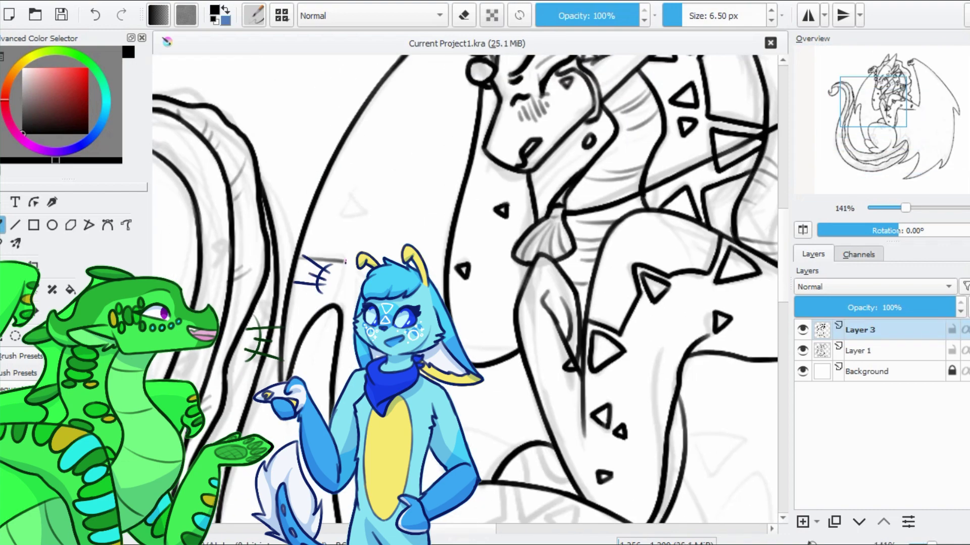
left_click_drag(352, 197, 352, 196)
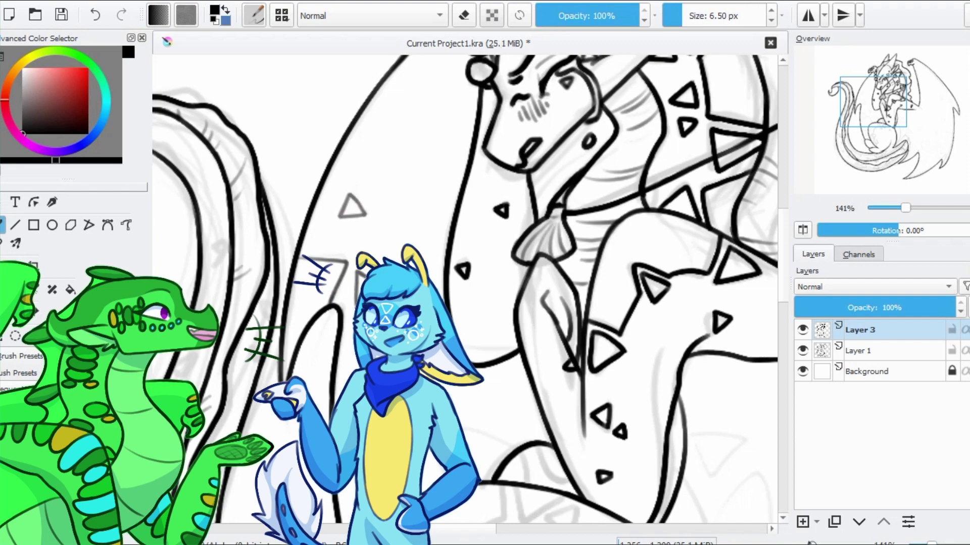
scroll(441, 287, "down", 4)
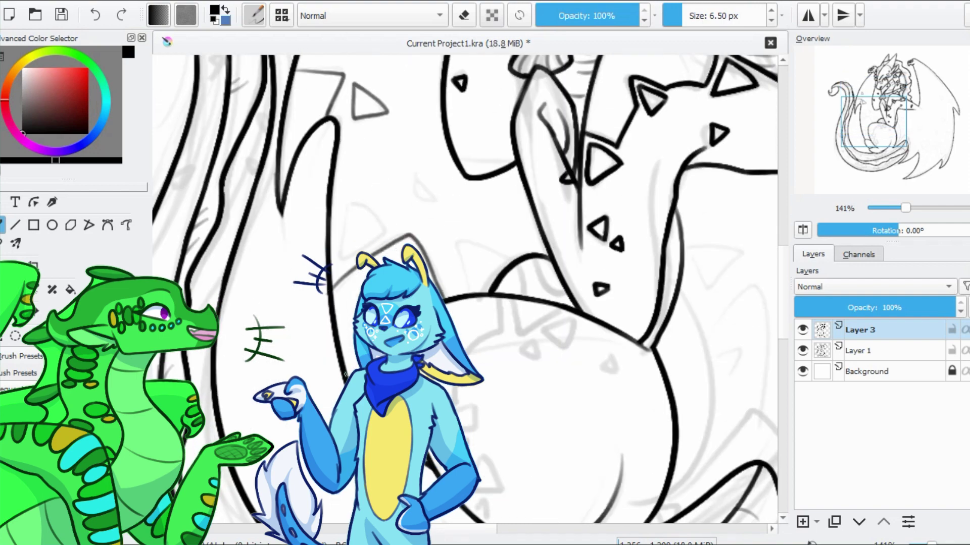
mouse_move(345, 230)
left_mouse_down()
mouse_move(383, 233)
mouse_move(337, 245)
mouse_move(359, 213)
left_mouse_up()
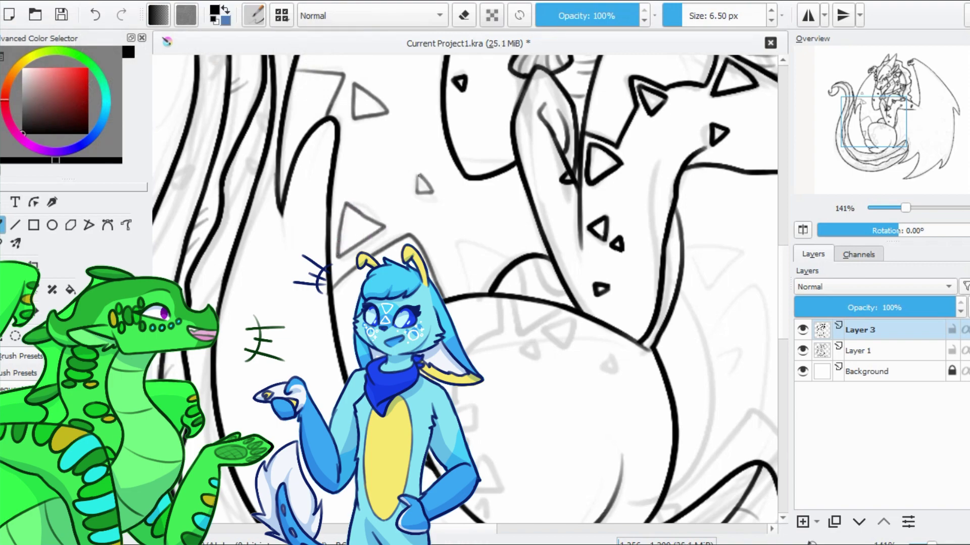
left_click_drag(516, 252, 473, 293)
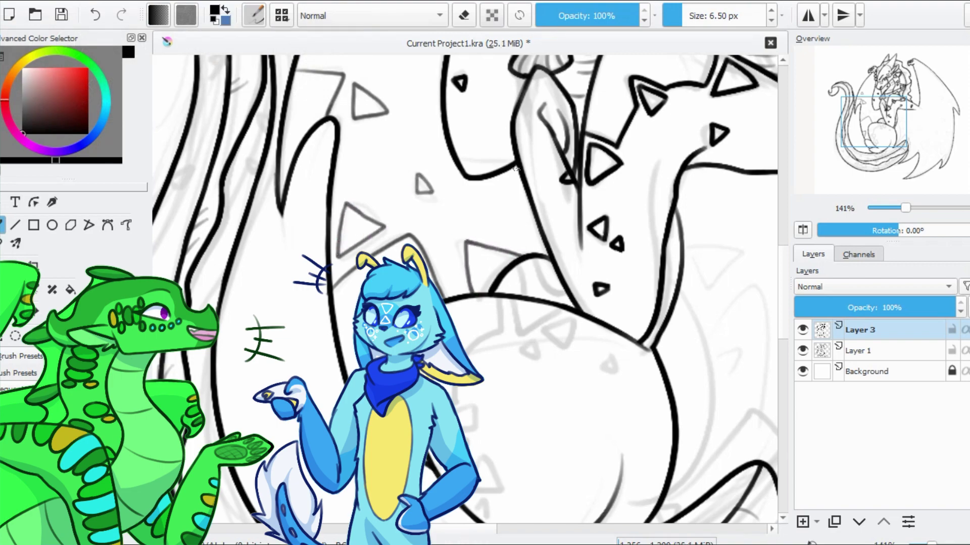
Save the file and set the brush size to 7.50 px
key("ctrl+s")
key("plus")
key("bracketright")
key("minus")
key("minus")
key("minus")
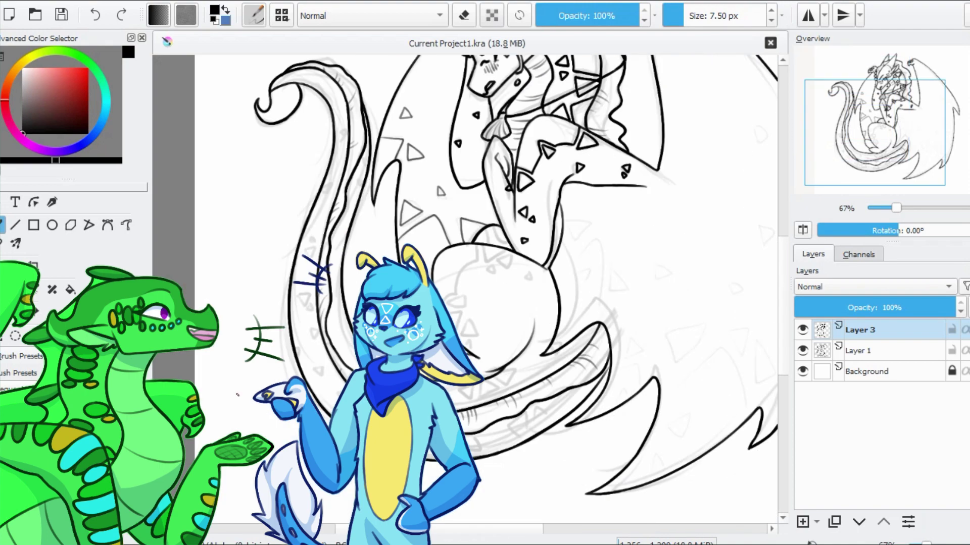
Ink the curved marking and small triangles on the near wing's membrane beside the haunch with light strokes
key("plus")
key("plus")
left_click_drag(399, 222, 472, 277)
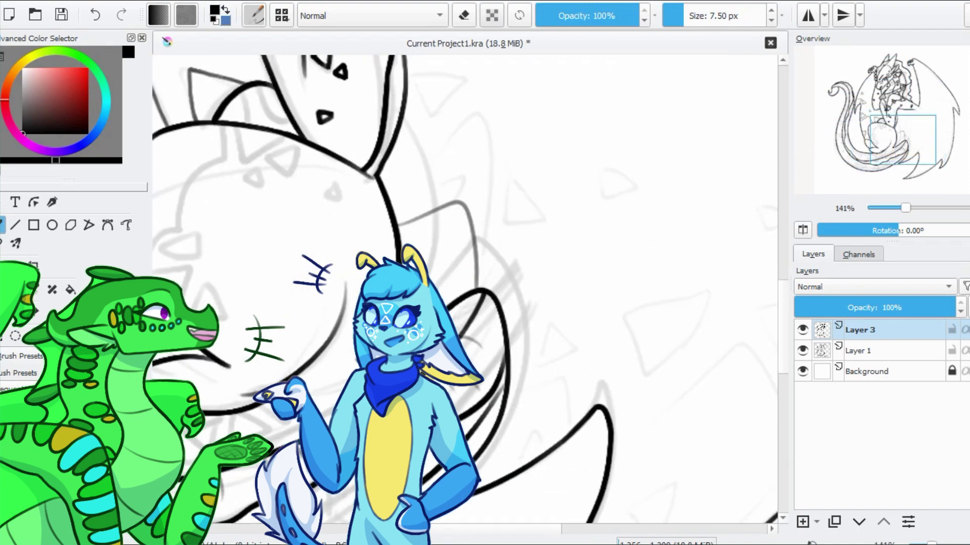
scroll(393, 258, "up", 3)
scroll(392, 223, "down", 2)
scroll(392, 222, "right", 4)
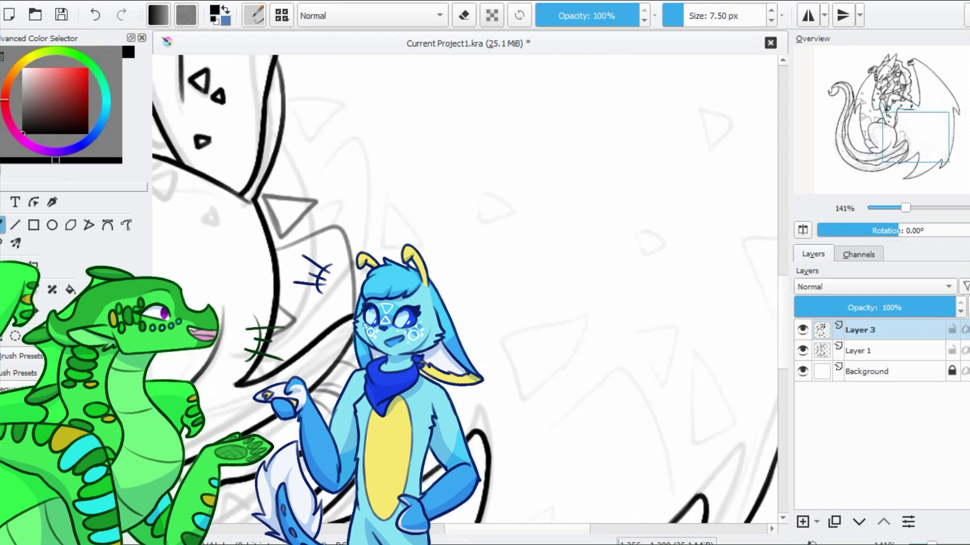
left_click_drag(392, 217, 369, 273)
key("e")
key("e")
scroll(392, 222, "up", 1)
scroll(392, 222, "right", 2)
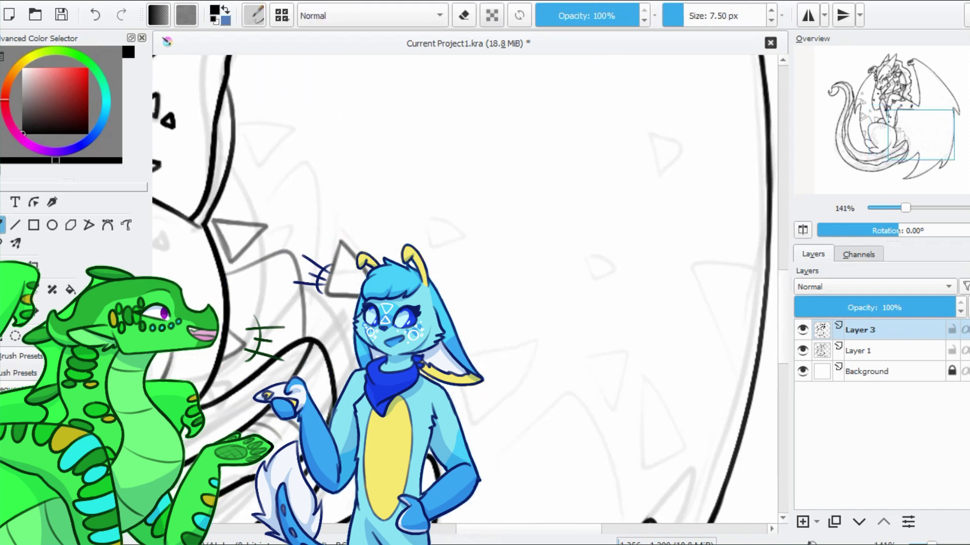
left_click_drag(432, 218, 433, 241)
key("e")
key("e")
scroll(356, 284, "up", 4)
scroll(356, 284, "left", 3)
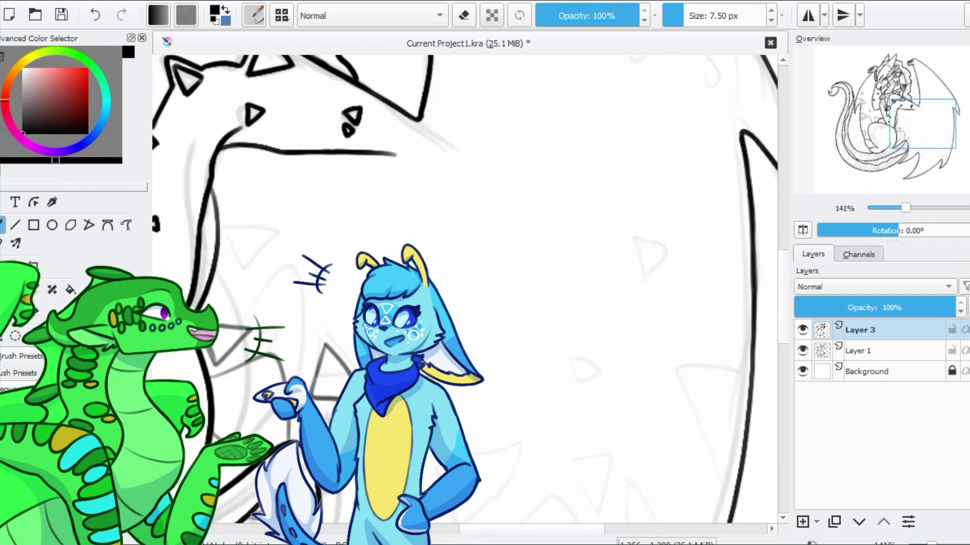
Ink the angular marking at the near wing's outer spike and two small triangles beside it
scroll(553, 223, "right", 4)
scroll(553, 223, "up", 1)
left_click_drag(511, 277, 553, 222)
key("ctrl+z")
left_click_drag(511, 277, 553, 222)
key("e")
key("e")
mouse_move(474, 193)
left_mouse_down()
mouse_move(432, 174)
mouse_move(420, 200)
left_mouse_up()
key("ctrl+z")
key("ctrl+z")
left_click_drag(435, 167, 435, 173)
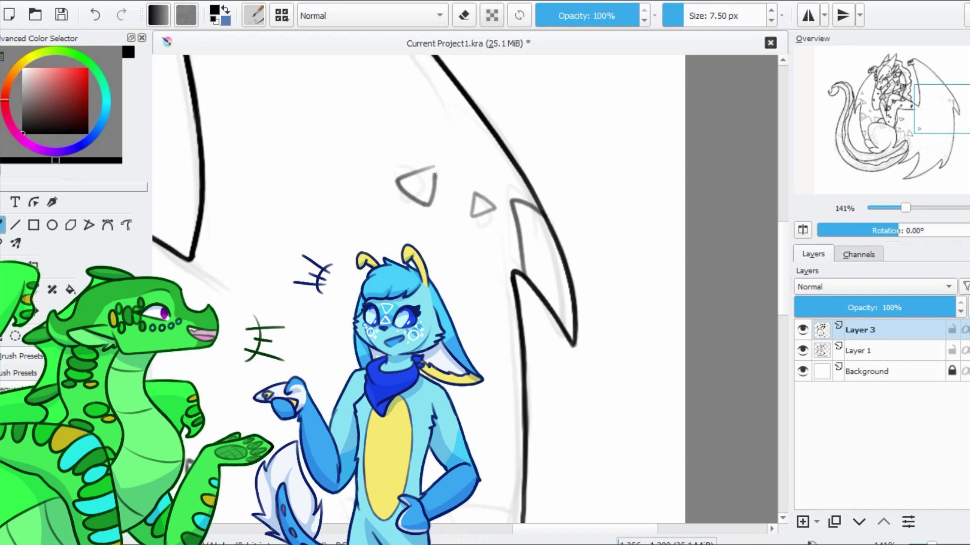
key("ctrl+z")
Ink the long angular edge marking, the large triangle and the peaked outline across the near wing's lower membrane
scroll(534, 266, "down", 3)
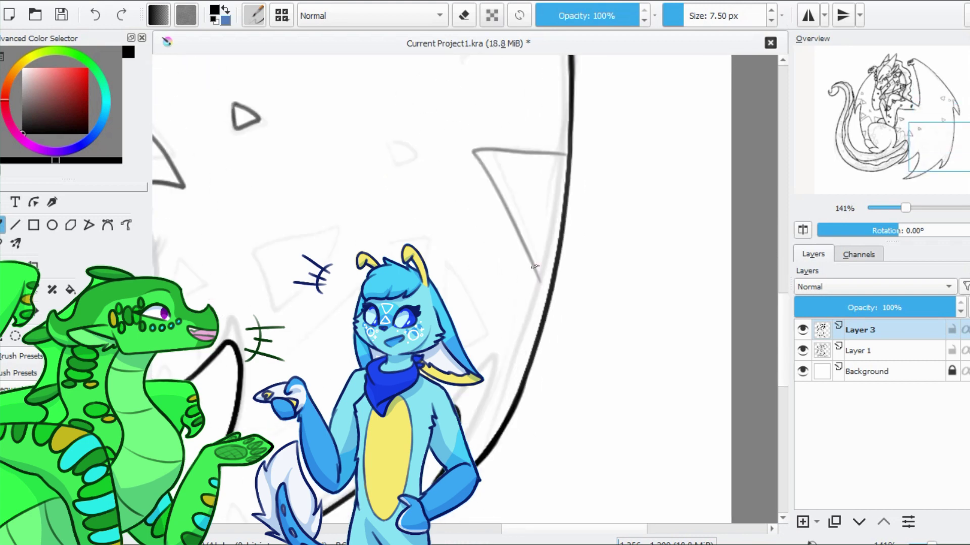
left_click_drag(494, 186, 687, 65)
left_click_drag(378, 161, 376, 164)
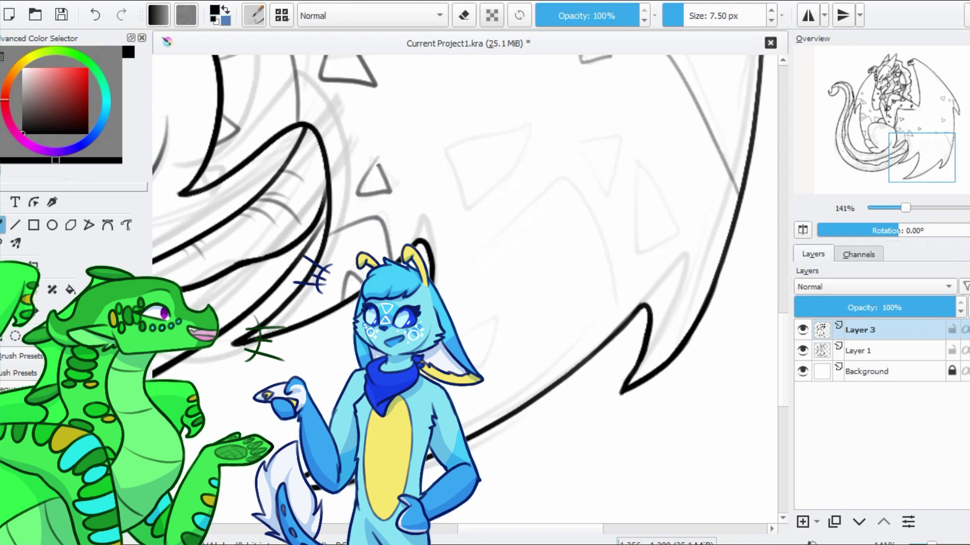
left_click_drag(444, 144, 401, 62)
mouse_move(371, 204)
left_mouse_down()
mouse_move(484, 106)
mouse_move(552, 232)
left_mouse_up()
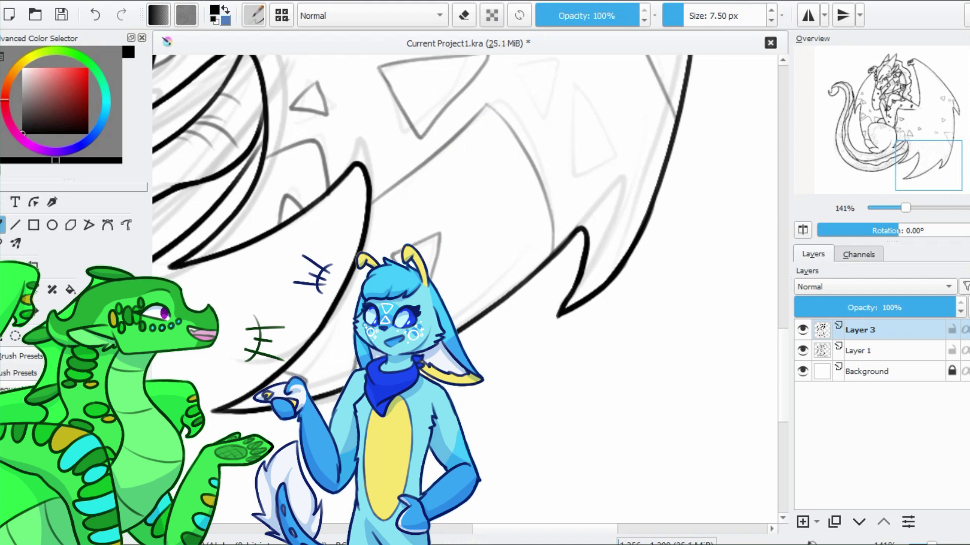
Ink the remaining triangles near the near wing's lower points, clean up their corners, and save the file
left_click_drag(555, 202, 439, 250)
mouse_move(472, 133)
left_mouse_down()
mouse_move(493, 220)
mouse_move(468, 207)
mouse_move(517, 201)
left_mouse_up()
key("ctrl+z")
key("ctrl+z")
left_click_drag(477, 135, 476, 133)
key("e")
left_click(478, 132)
key("e")
left_click_drag(388, 115, 398, 126)
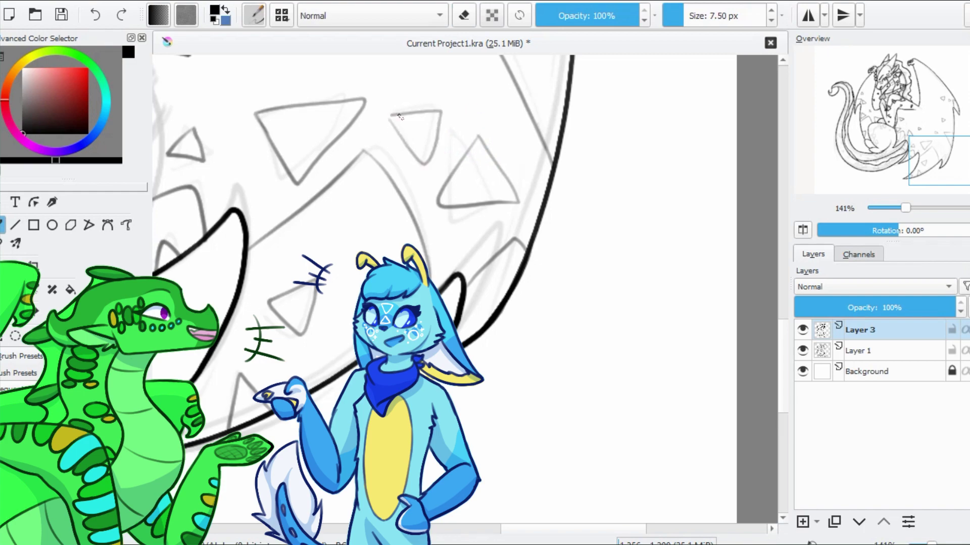
scroll(409, 73, "down", 5)
scroll(513, 164, "up", 7)
mouse_move(461, 286)
left_mouse_down()
mouse_move(392, 189)
mouse_move(464, 271)
left_mouse_up()
scroll(404, 154, "down", 2)
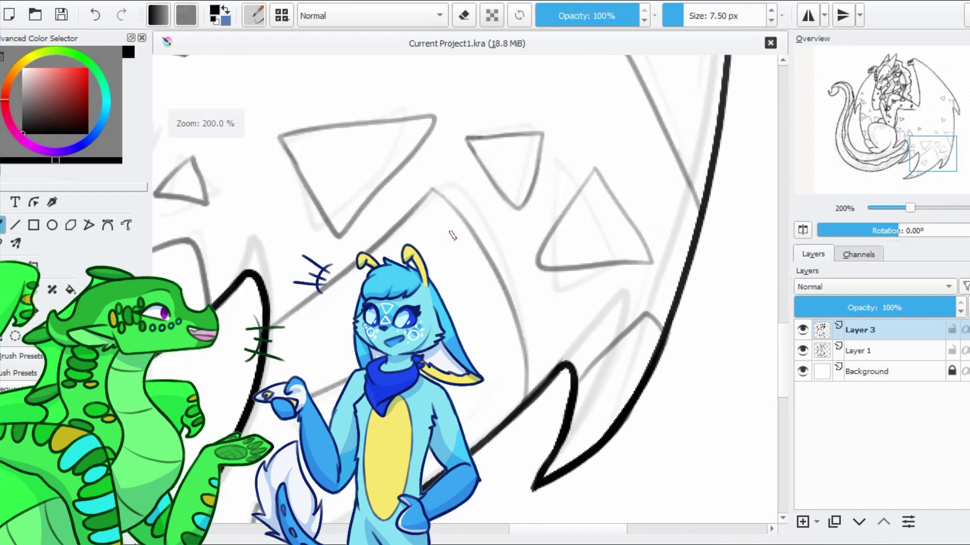
Ink the angular band and triangle markings across the haunch and down the leg toward the foot
scroll(433, 194, "down", 4)
scroll(303, 262, "up", 6)
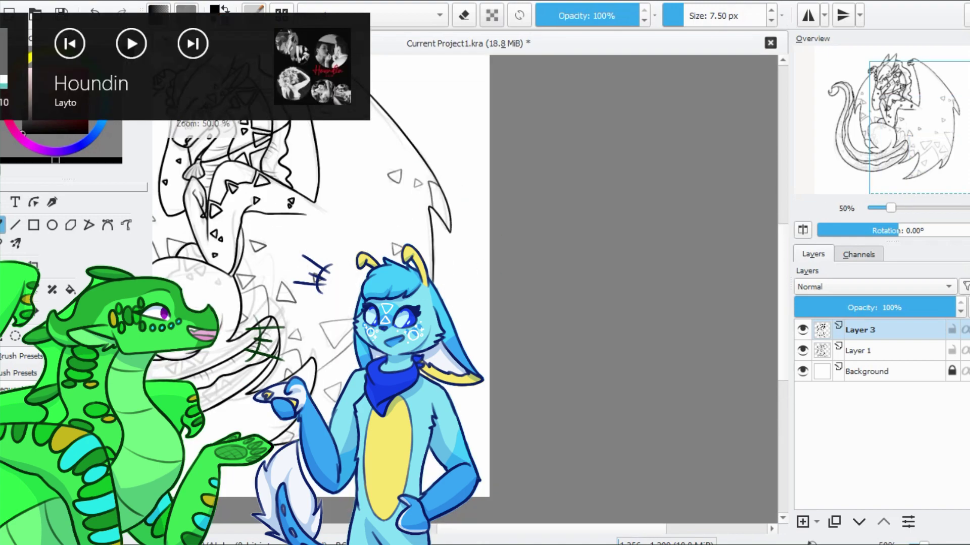
mouse_move(458, 141)
left_mouse_down()
mouse_move(419, 202)
mouse_move(397, 265)
left_mouse_up()
scroll(397, 266, "down", 1)
key("e")
key("e")
scroll(457, 410, "up", 2)
mouse_move(475, 197)
left_mouse_down()
mouse_move(535, 237)
mouse_move(558, 273)
left_mouse_up()
left_click_drag(483, 268, 511, 268)
mouse_move(612, 272)
left_mouse_down()
mouse_move(602, 291)
mouse_move(613, 273)
left_mouse_up()
key("e")
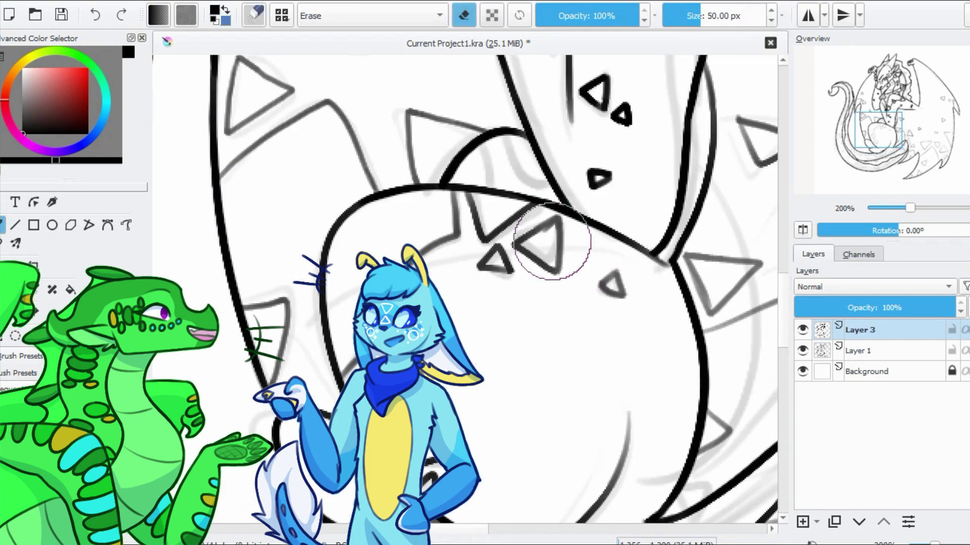
key("e")
key("ctrl")
mouse_move(500, 138)
left_mouse_down()
mouse_move(478, 202)
mouse_move(546, 137)
mouse_move(505, 177)
left_mouse_up()
Ink the angular band and triangles on the tail coil under the haunch, and begin the lower coil's markings
scroll(544, 118, "down", 5)
scroll(543, 119, "down", 5)
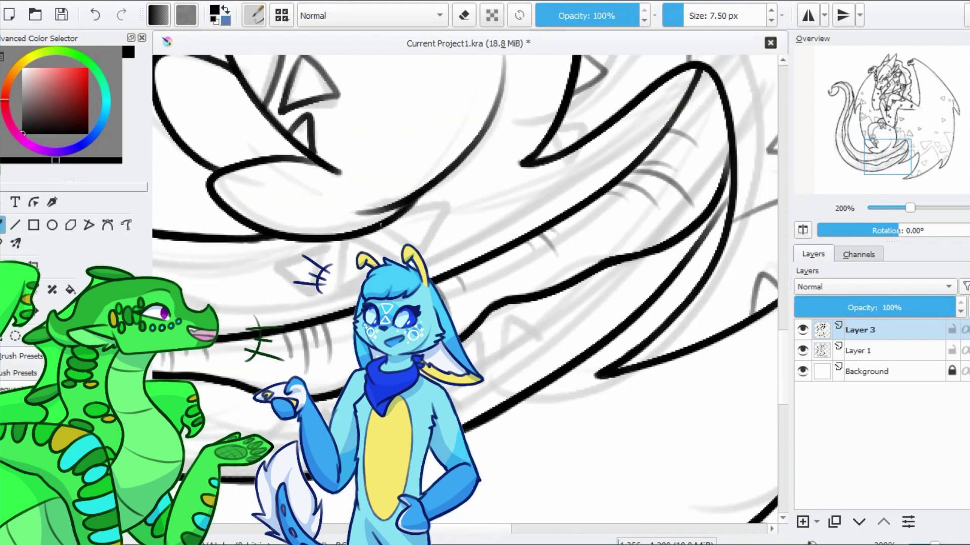
scroll(480, 212, "left", 5)
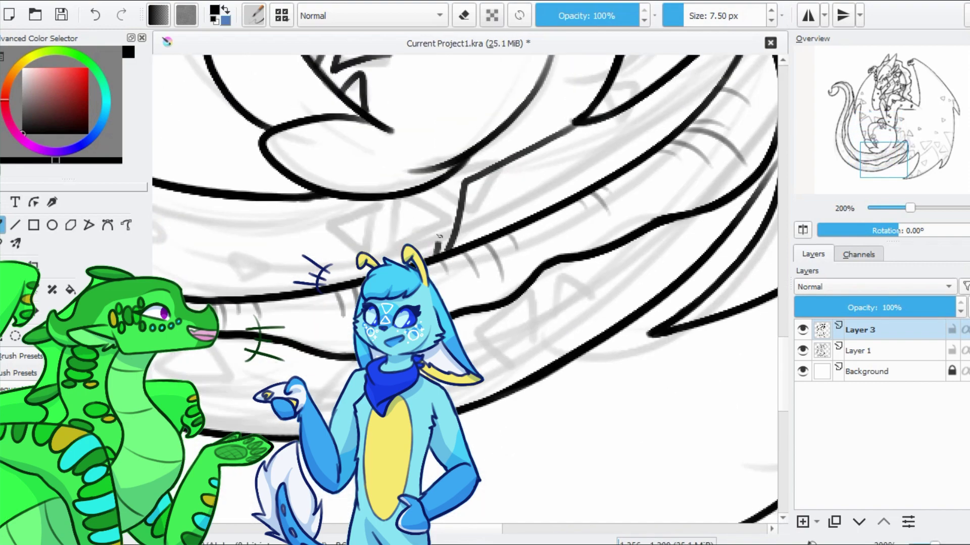
scroll(476, 248, "right", 5)
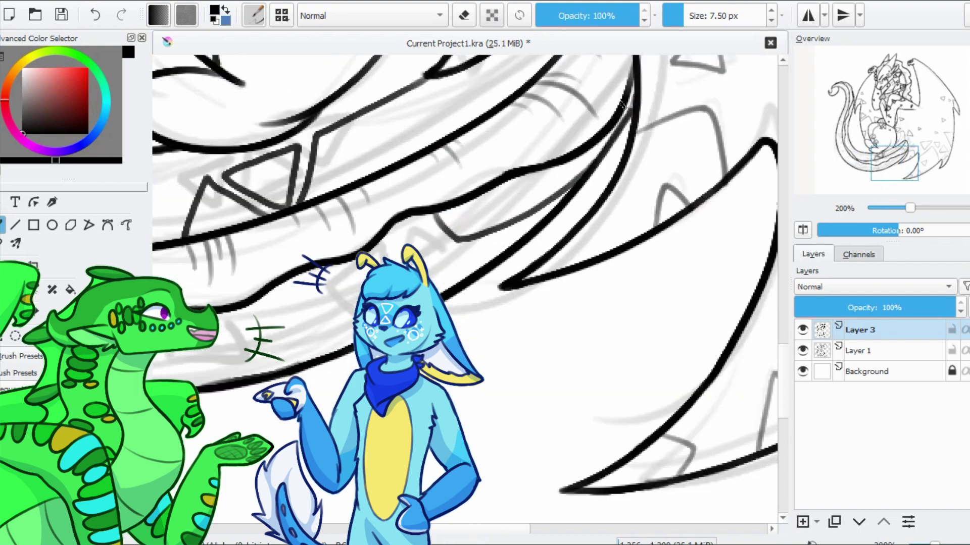
scroll(585, 171, "left", 3)
left_click_drag(505, 215, 449, 274)
scroll(313, 328, "left", 5)
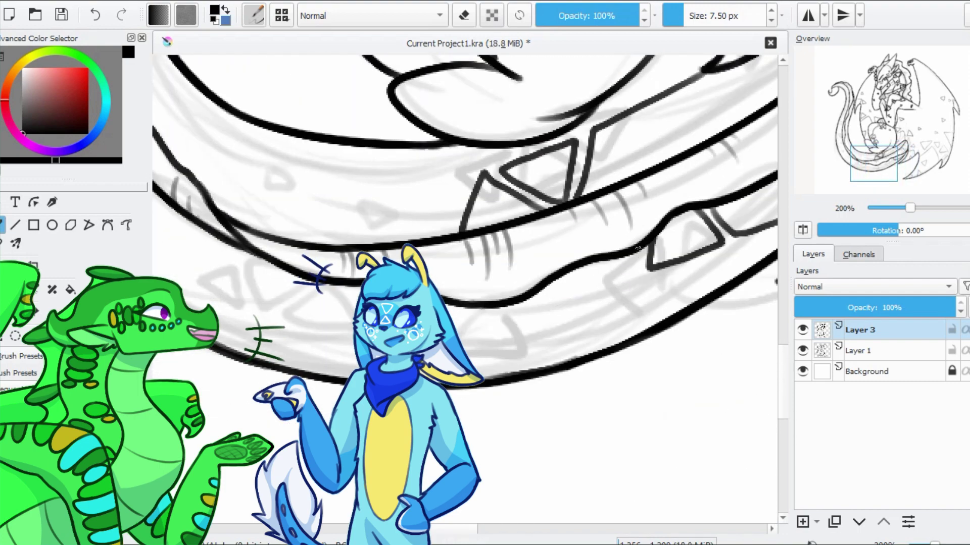
Ink the triangles and the long band line along the underside of the lower tail coil
left_click_drag(600, 348, 543, 366)
left_click_drag(552, 328, 500, 361)
key("ctrl+z")
left_click_drag(551, 329, 492, 377)
scroll(465, 265, "up", 3)
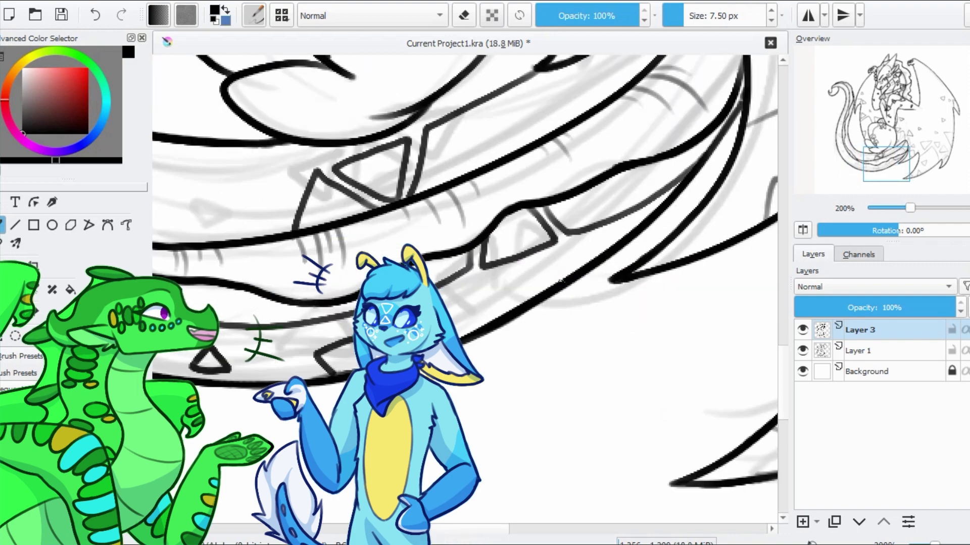
scroll(465, 265, "left", 3)
mouse_move(563, 258)
left_mouse_down()
mouse_move(477, 327)
mouse_move(541, 331)
mouse_move(495, 323)
left_mouse_up()
key("ctrl+z")
key("ctrl+z")
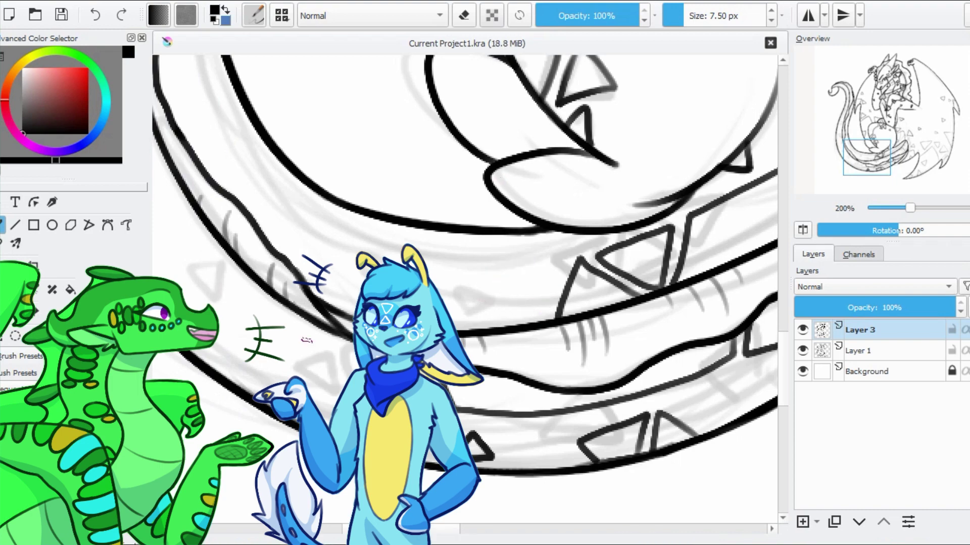
Ink the triangles around the tail's outer bend and the wide angular marking on the coil below the foot
scroll(498, 178, "down", 1)
scroll(499, 178, "left", 3)
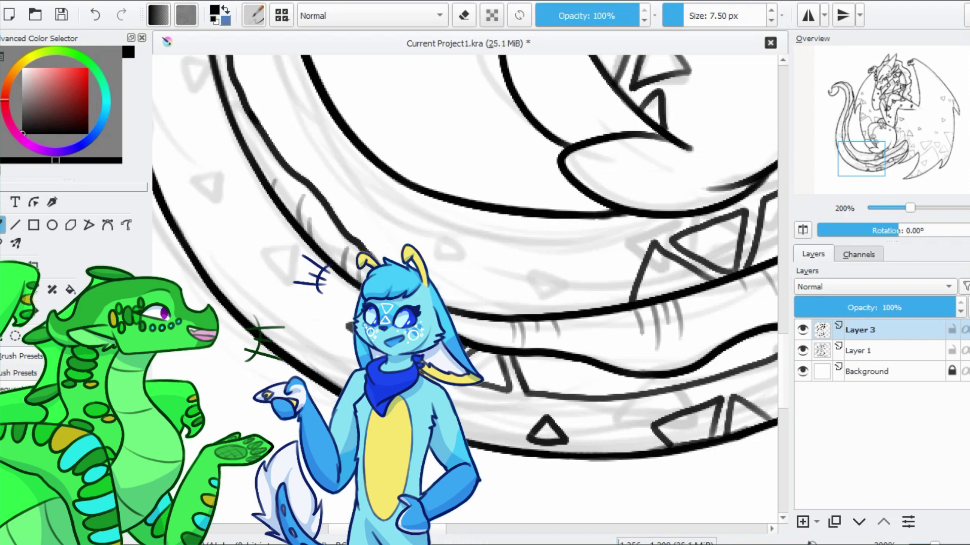
scroll(349, 327, "up", 2)
scroll(348, 327, "left", 3)
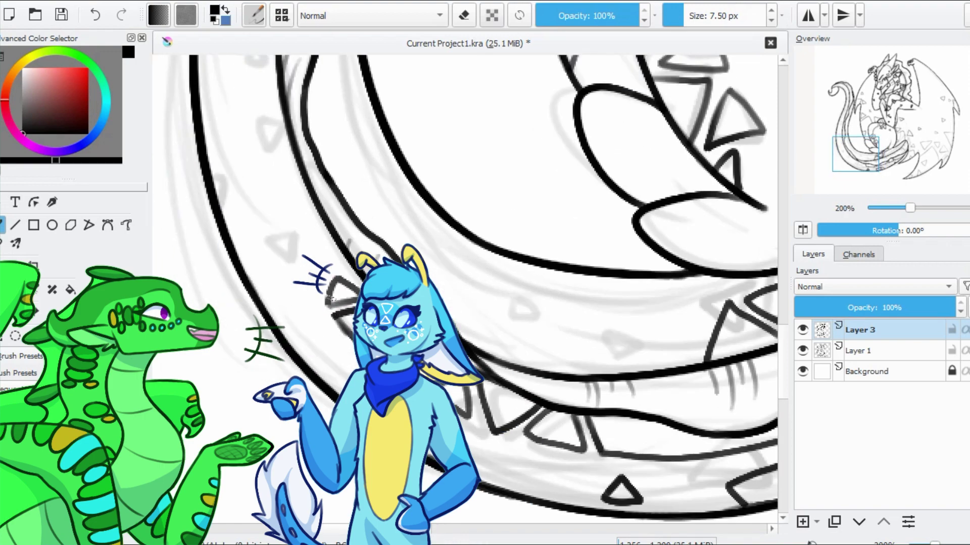
scroll(349, 327, "right", 5)
scroll(348, 327, "up", 1)
left_click_drag(548, 381, 472, 343)
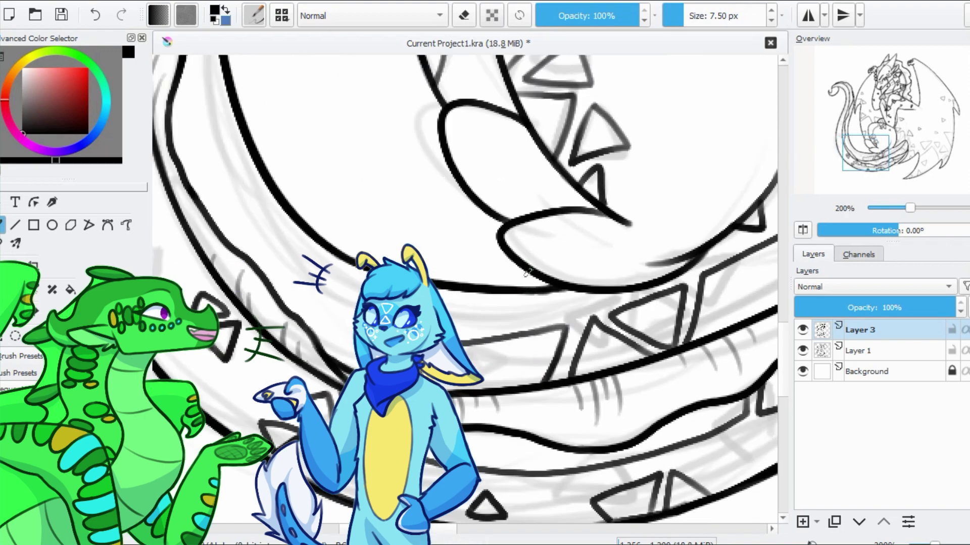
scroll(570, 345, "down", 4)
scroll(362, 330, "up", 4)
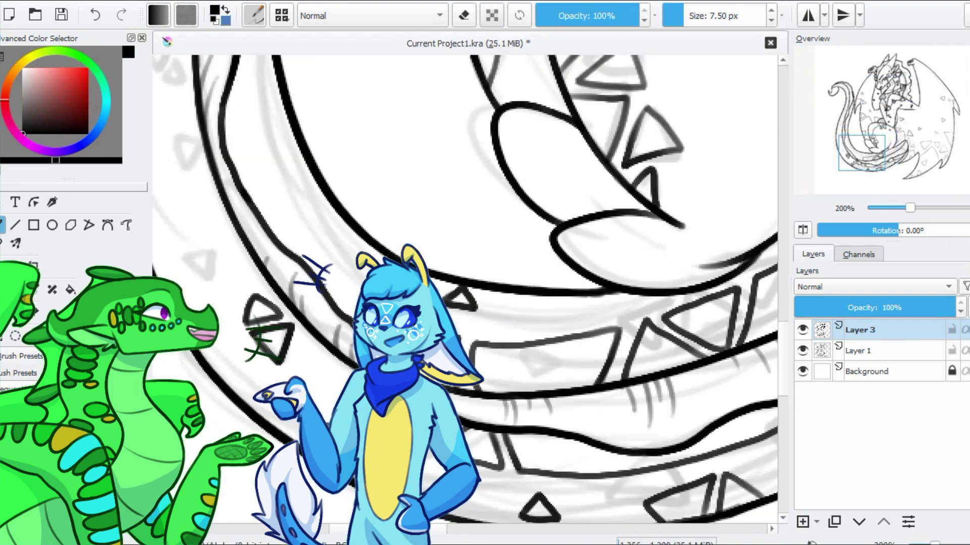
Ink small triangle markings up the outer side of the rising tail
scroll(465, 293, "up", 3)
scroll(464, 293, "left", 2)
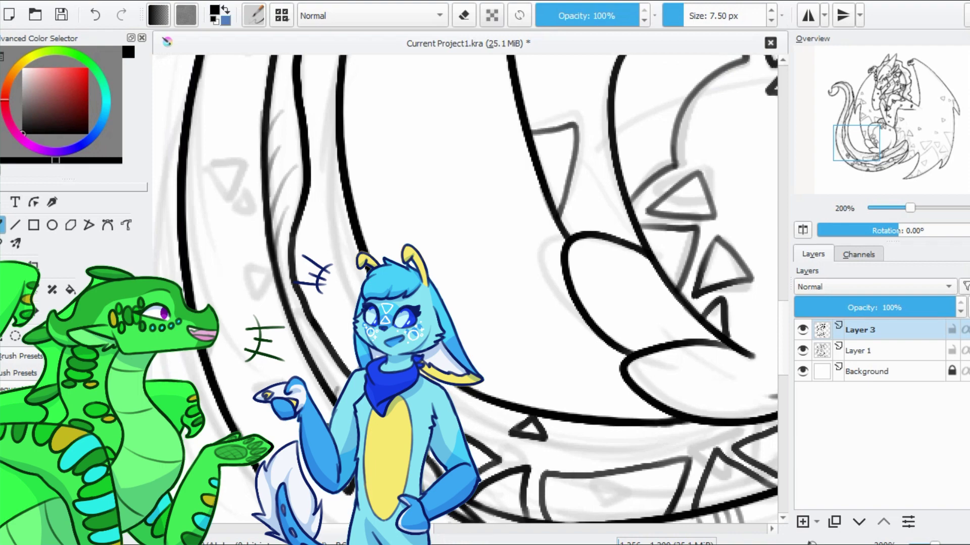
scroll(464, 293, "left", 2)
scroll(465, 293, "up", 1)
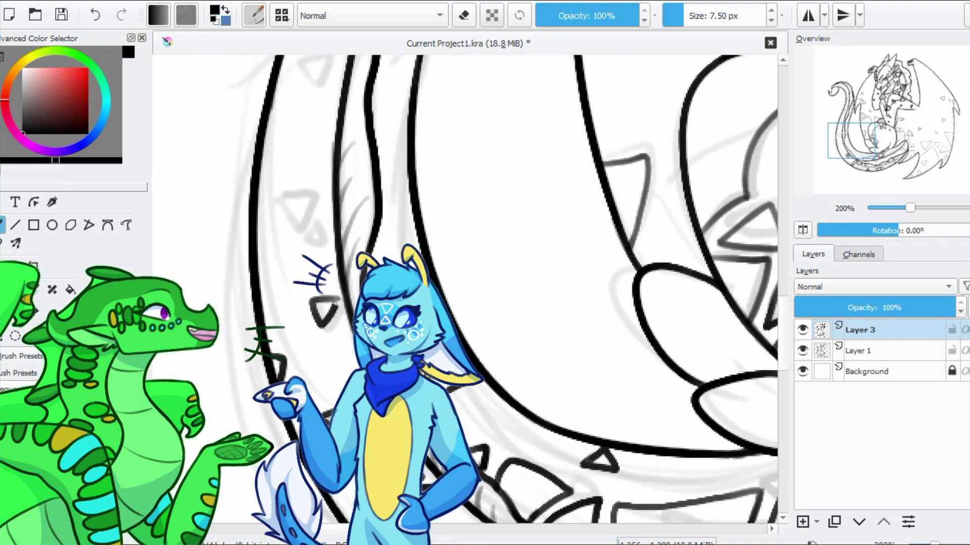
scroll(464, 293, "up", 2)
scroll(396, 240, "up", 2)
scroll(354, 303, "up", 2)
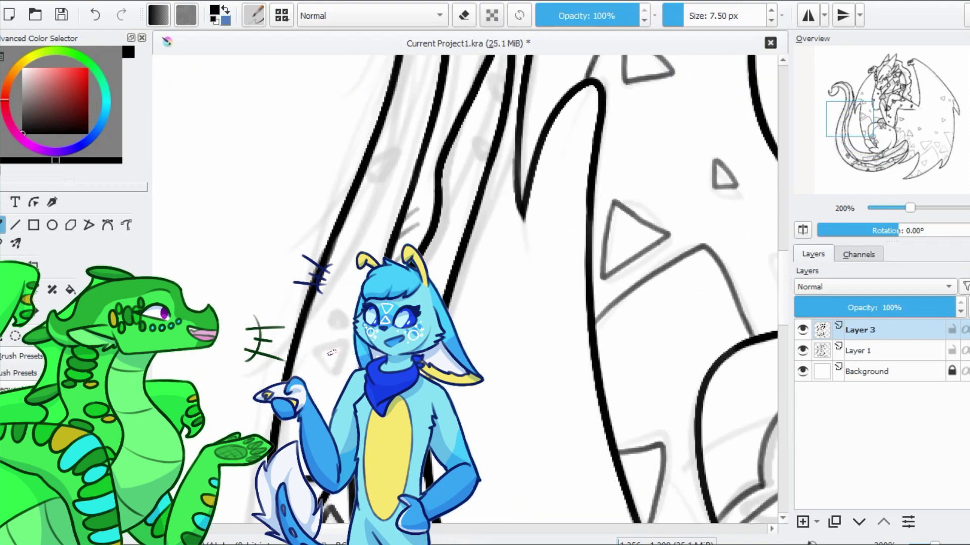
Ink the last small triangles along the upper tail to its curl, and hide the sketch layer
scroll(333, 323, "up", 2)
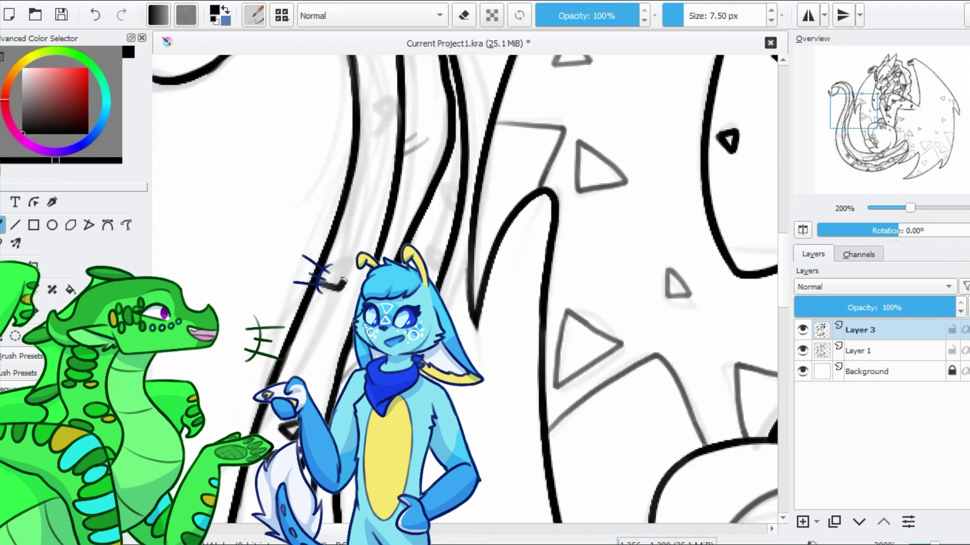
scroll(333, 323, "right", 1)
scroll(465, 288, "up", 4)
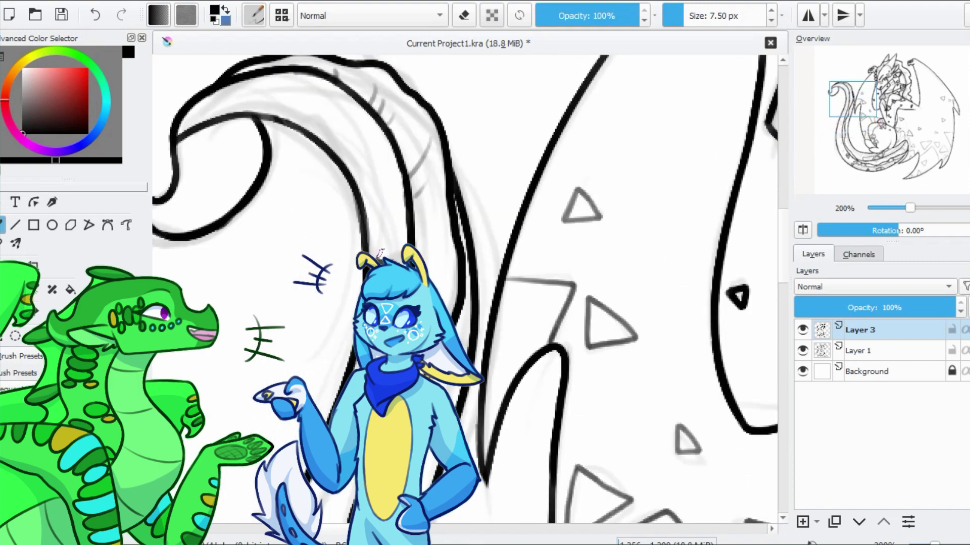
scroll(376, 242, "up", 3)
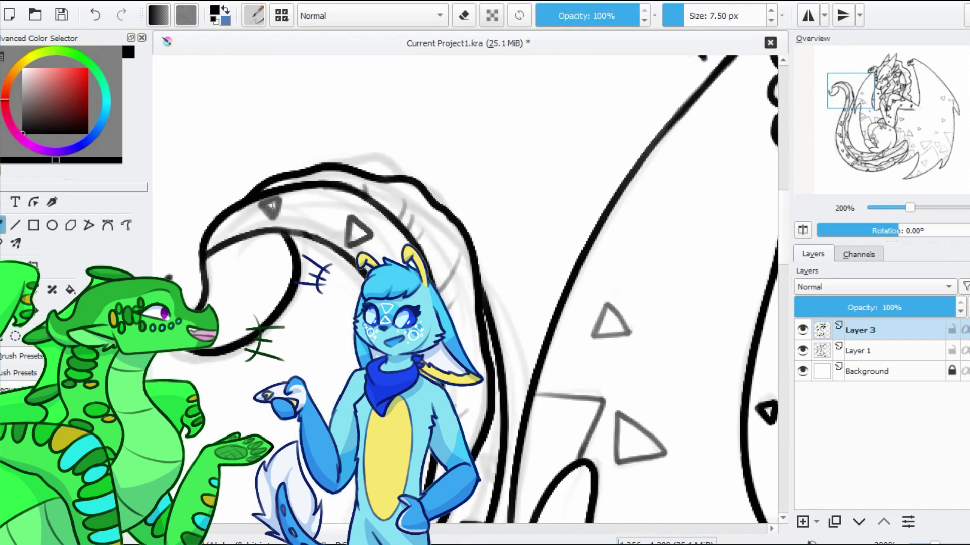
scroll(348, 229, "down", 4)
left_click(803, 351)
Paint and blend soft olive shading on the dragon's body on Layer 4, varying the brush between 40 and 60 px
scroll(469, 303, "right", 2)
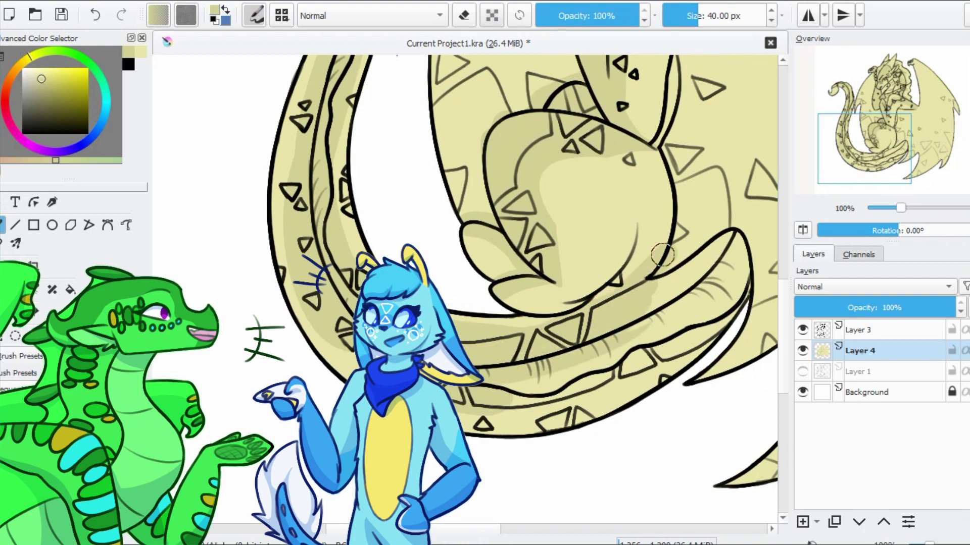
mouse_move(662, 255)
left_mouse_down()
mouse_move(727, 303)
mouse_move(470, 422)
left_mouse_up()
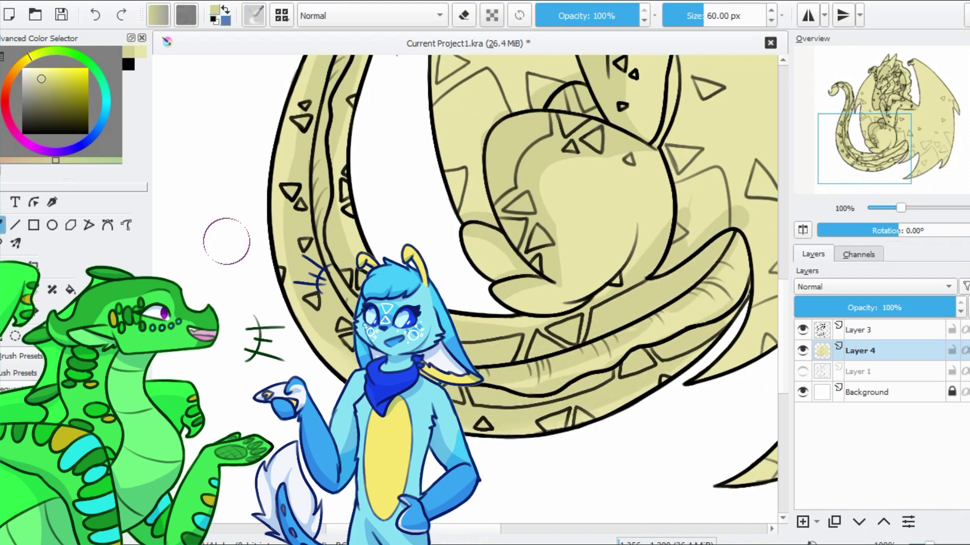
left_click(555, 404, "ctrl")
mouse_move(309, 132)
left_mouse_down()
mouse_move(503, 221)
mouse_move(574, 358)
mouse_move(495, 218)
left_mouse_up()
left_click_drag(454, 96, 204, 278)
key("[")
key("[")
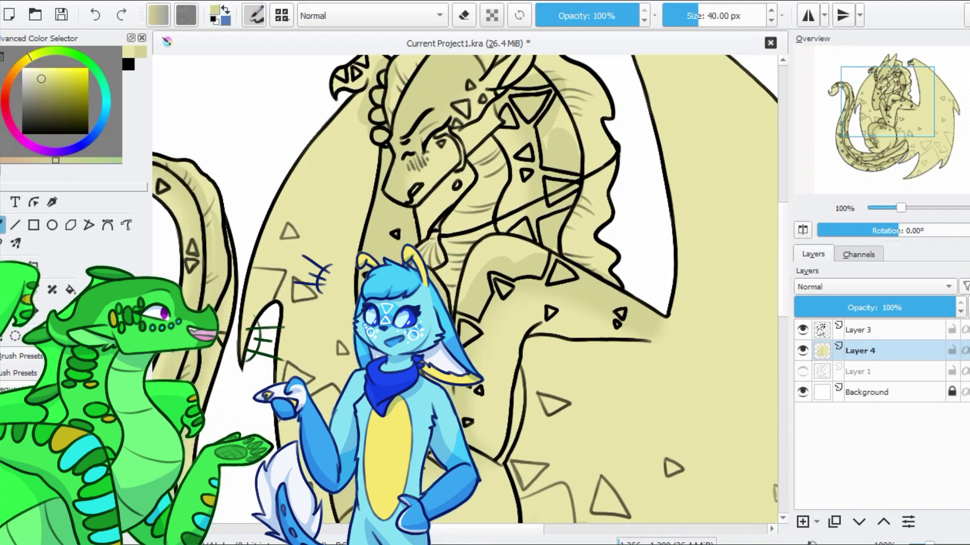
Pick a darker olive and colour the face markings and the large triangle behind the jaw with the 40 px brush
left_click(204, 278, "ctrl")
left_click_drag(479, 64, 482, 173)
left_click(457, 192, "ctrl")
left_click_drag(462, 214, 505, 189)
left_click_drag(522, 191, 527, 198)
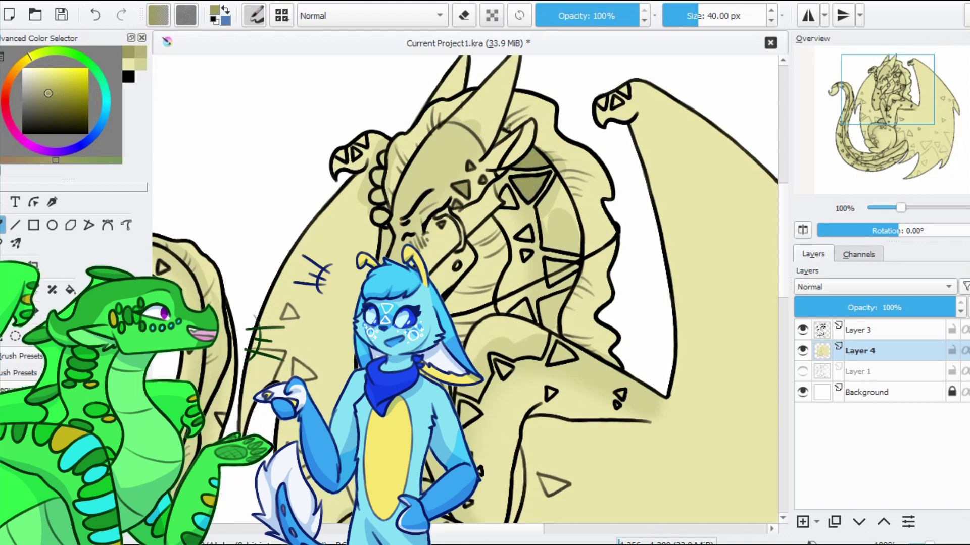
Fill the neck band, neck triangles and shoulder marking with the darker olive on Layer 4
left_click_drag(546, 218, 546, 222)
mouse_move(596, 184)
left_mouse_down()
mouse_move(561, 238)
mouse_move(586, 250)
mouse_move(563, 194)
left_mouse_up()
left_click_drag(536, 217, 563, 208)
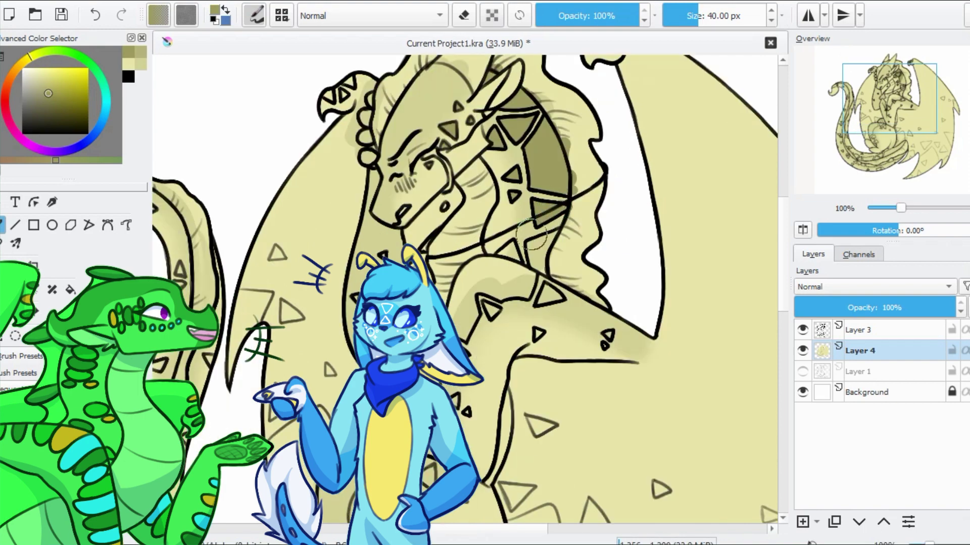
mouse_move(531, 249)
left_mouse_down()
mouse_move(545, 281)
mouse_move(575, 291)
left_mouse_up()
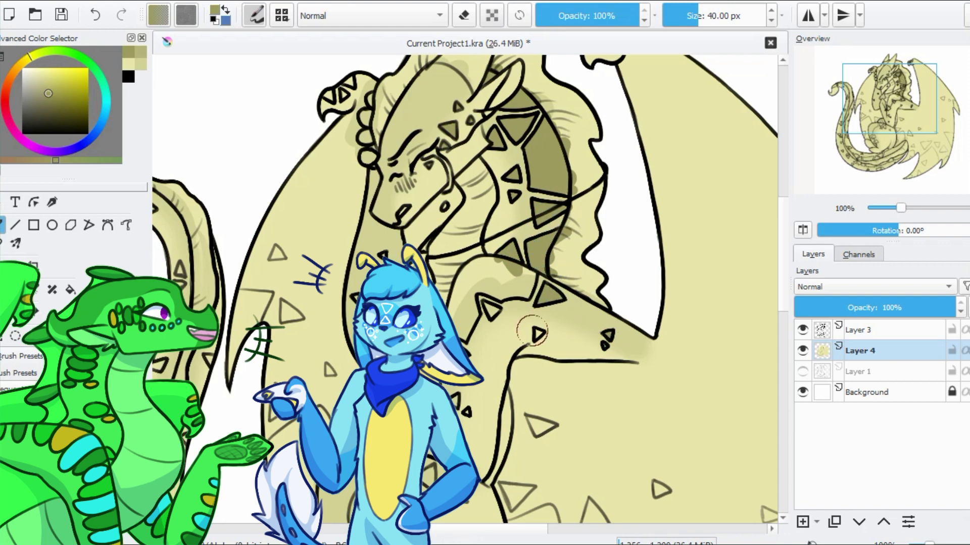
Fill the band along the dragon's upper arm and shoulder with darker olive on Layer 4, and save the project
mouse_move(523, 272)
left_mouse_down()
mouse_move(478, 275)
mouse_move(453, 294)
left_mouse_up()
key("ctrl+s")
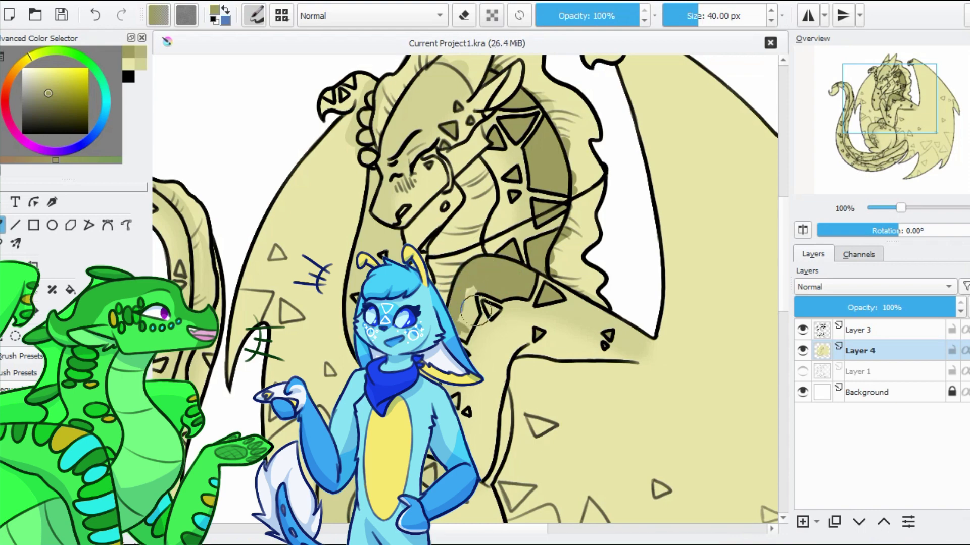
left_click_drag(463, 321, 492, 306)
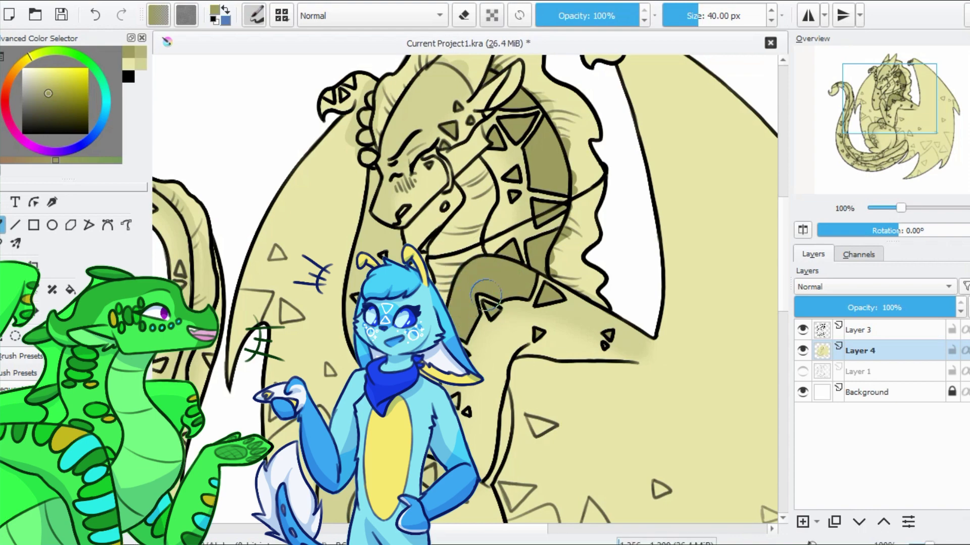
scroll(451, 303, "down", 2)
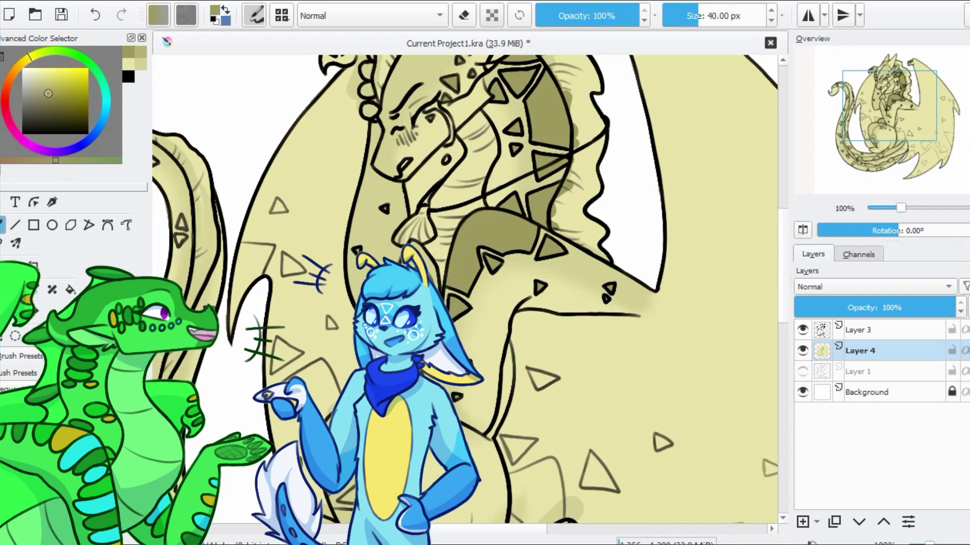
scroll(338, 288, "down", 3)
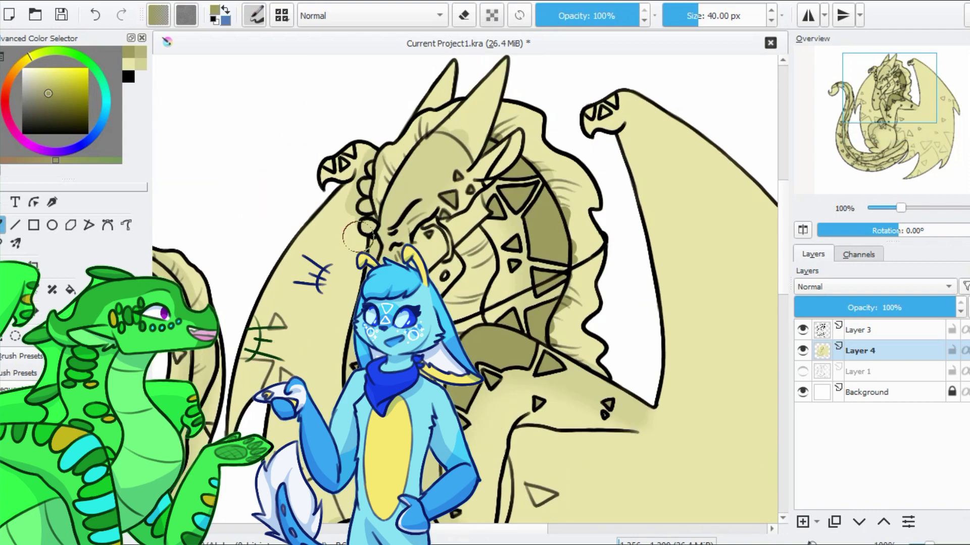
Paint the band around the dragon's thigh darker olive with the 40 px brush, undoing the stray strokes
scroll(404, 227, "up", 3)
left_click_drag(401, 207, 349, 257)
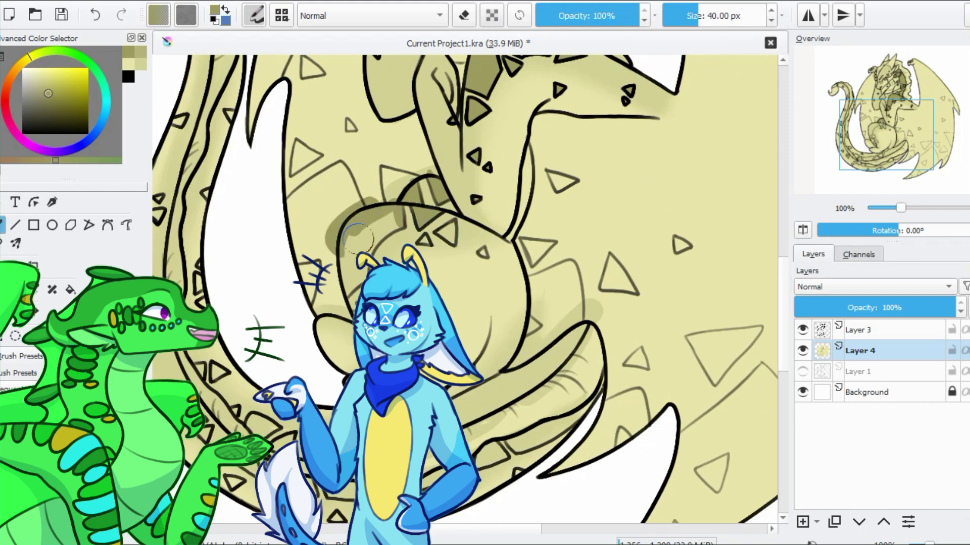
key("ctrl+z")
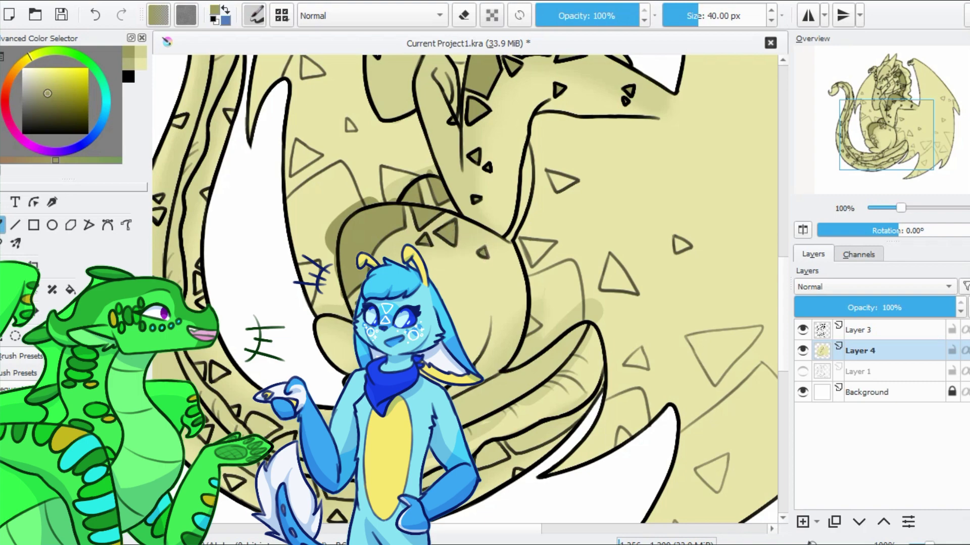
key("ctrl+z")
Fill the bands and triangles along the coiled tail and up its length with the same darker olive
scroll(459, 277, "down", 2)
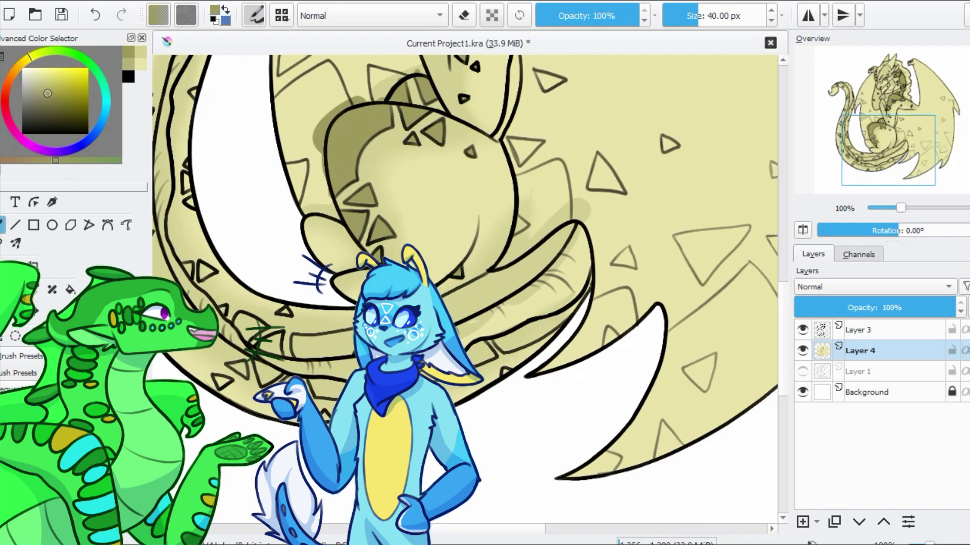
mouse_move(450, 303)
left_mouse_down()
mouse_move(478, 299)
mouse_move(543, 247)
left_mouse_up()
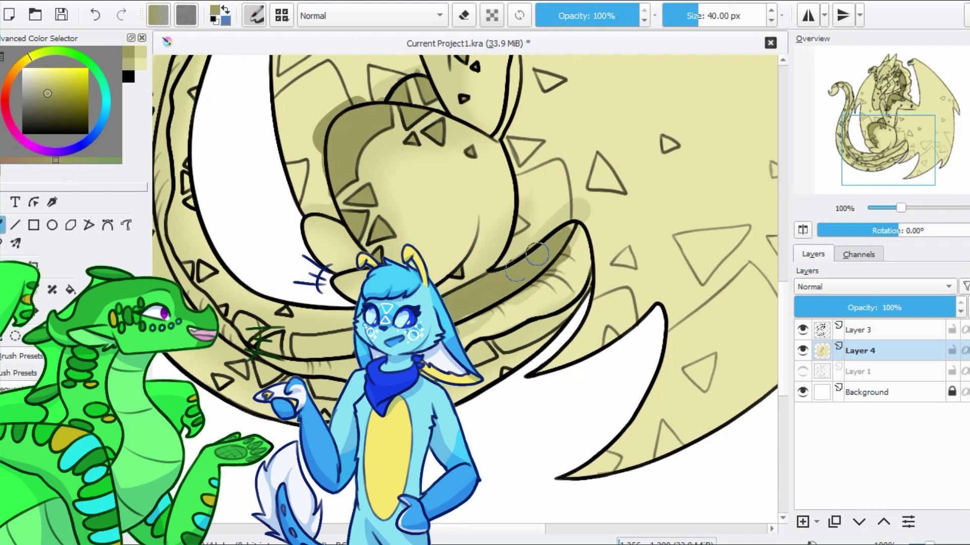
left_click_drag(506, 346, 503, 338)
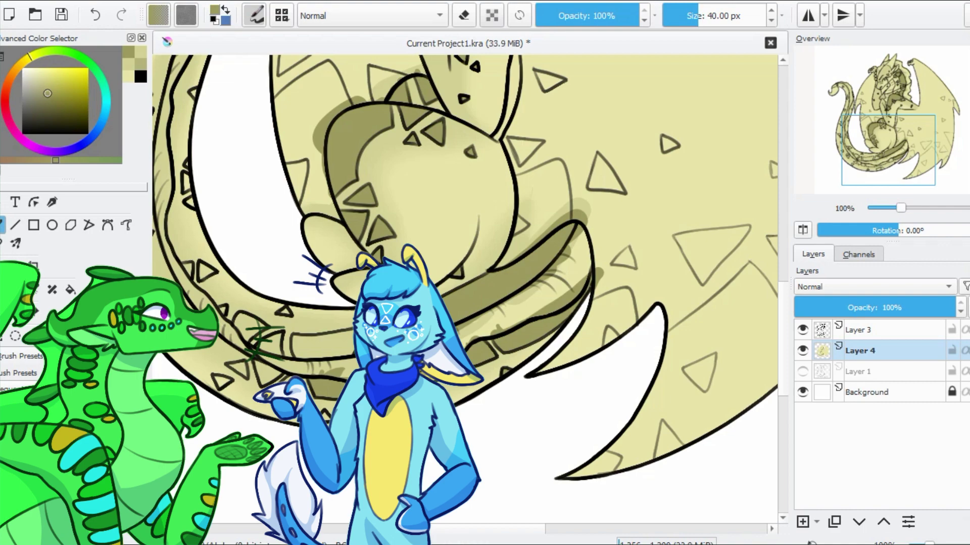
scroll(465, 288, "left", 3)
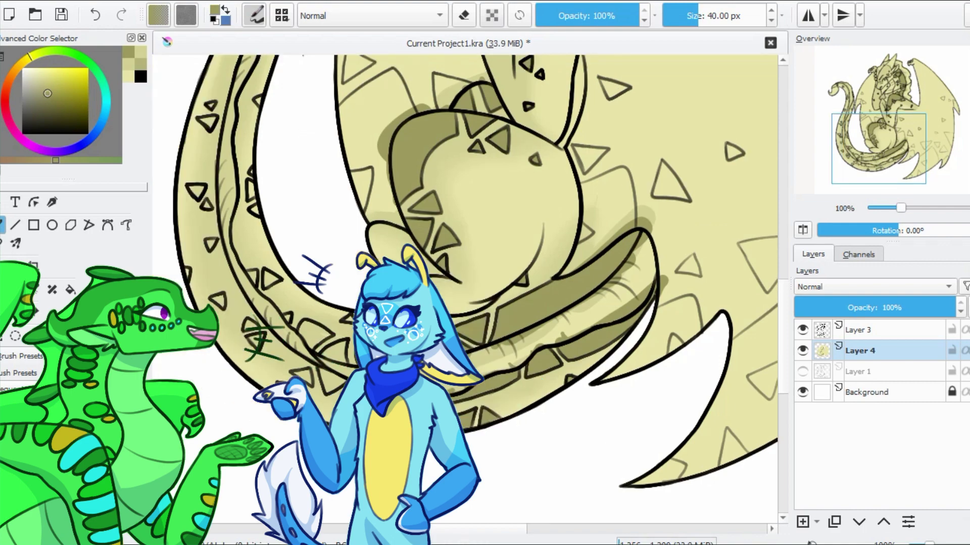
scroll(345, 344, "up", 2)
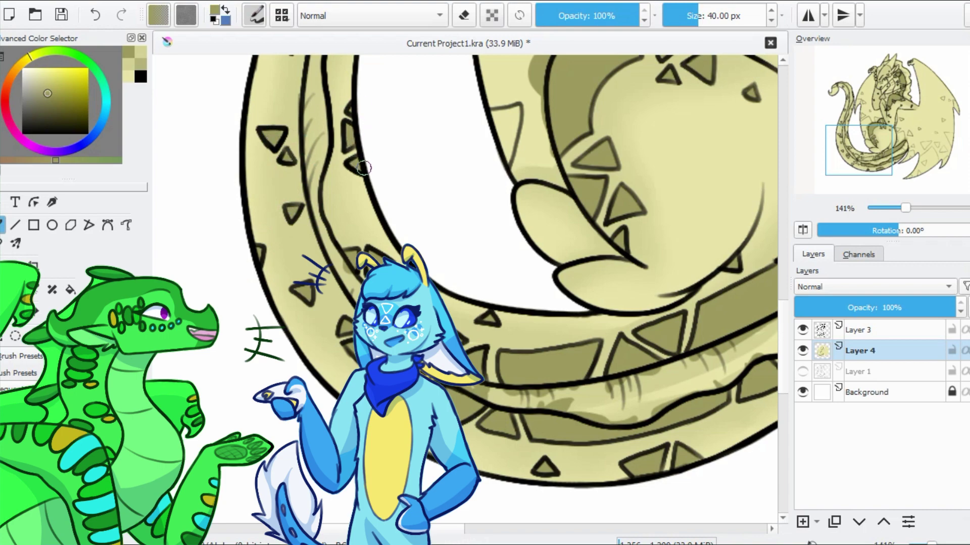
scroll(354, 163, "up", 8)
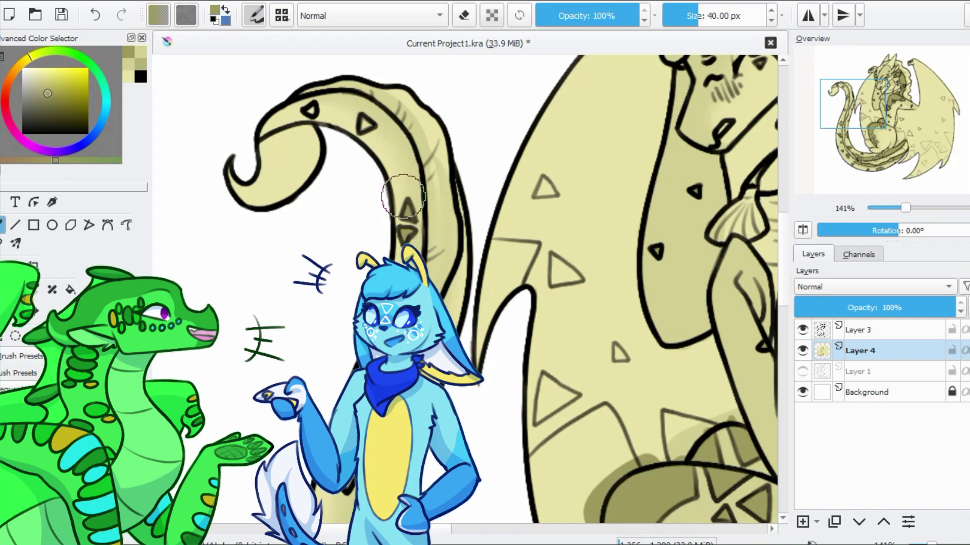
Duplicate Layer 4, pick a bright yellow and cover the whole dragon on the copy with a 613.31 px brush
scroll(322, 111, "down", 5)
left_click(83, 75)
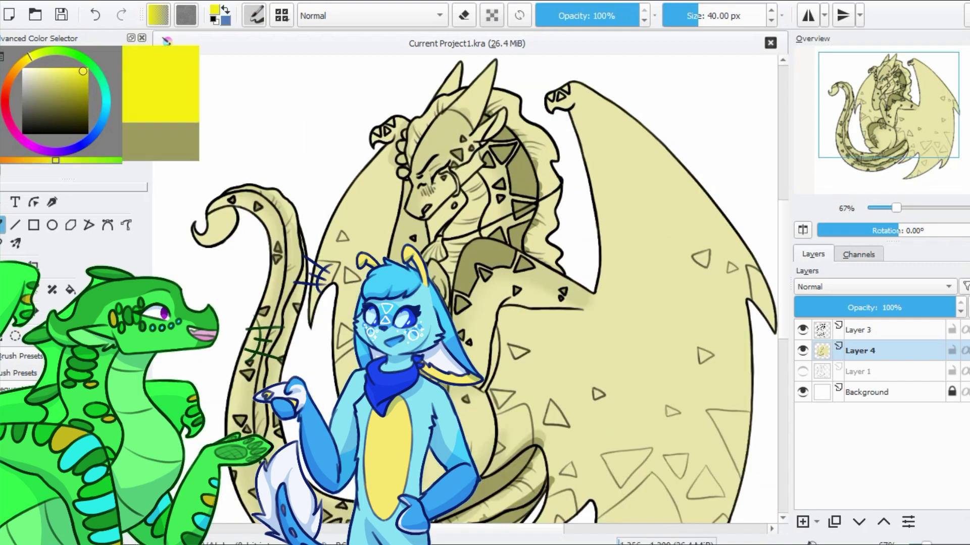
key("ctrl+j")
mouse_move(657, 151)
left_mouse_down()
mouse_move(505, 353)
mouse_move(556, 455)
left_mouse_up()
scroll(469, 283, "down", 2)
Set the yellow copy to Overlay blending at 27% opacity, save, and merge it down into Layer 4
left_click(875, 286)
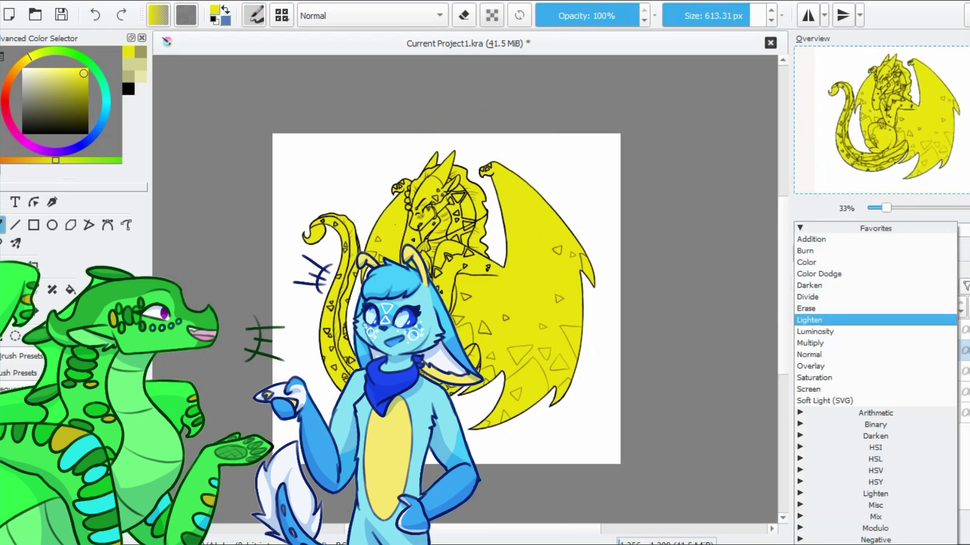
left_click(810, 296)
left_click_drag(955, 308, 830, 308)
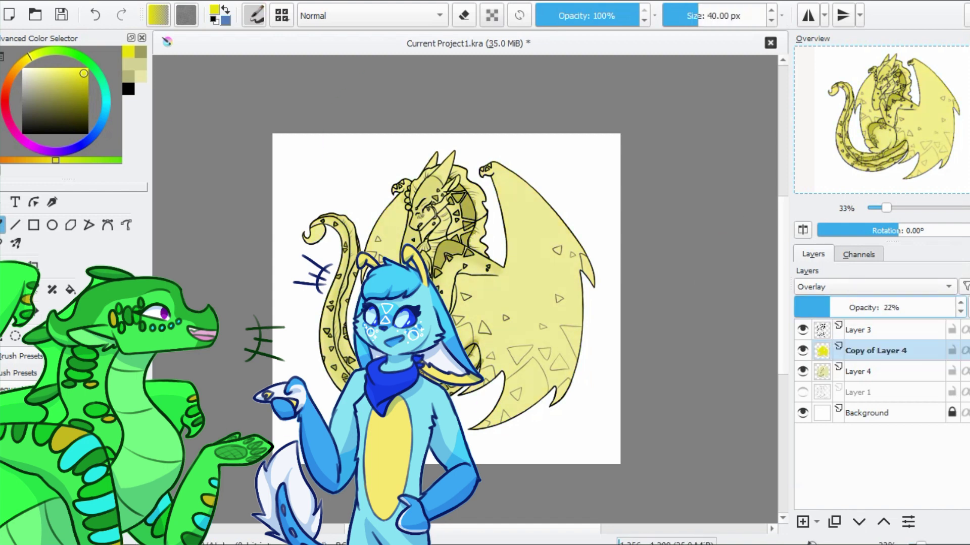
key("ctrl+s")
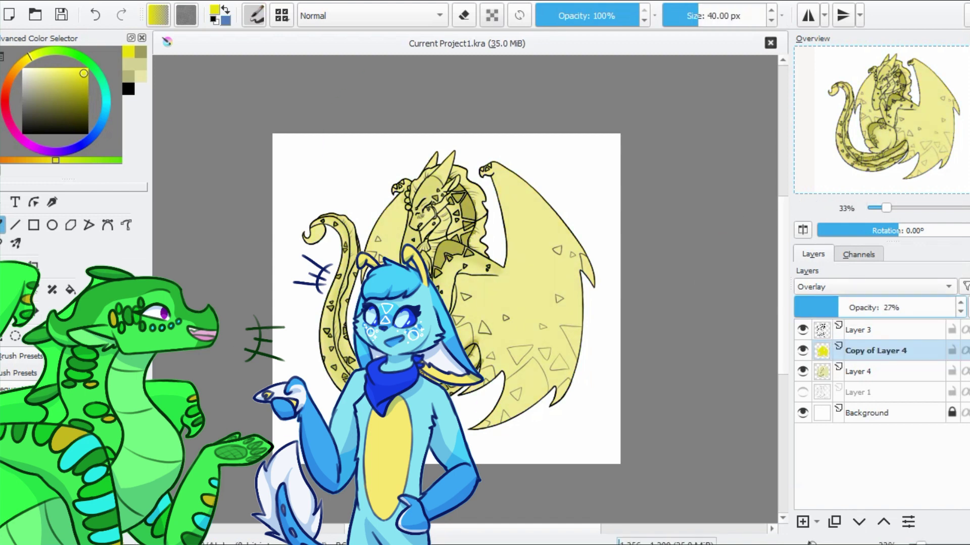
key("ctrl+e")
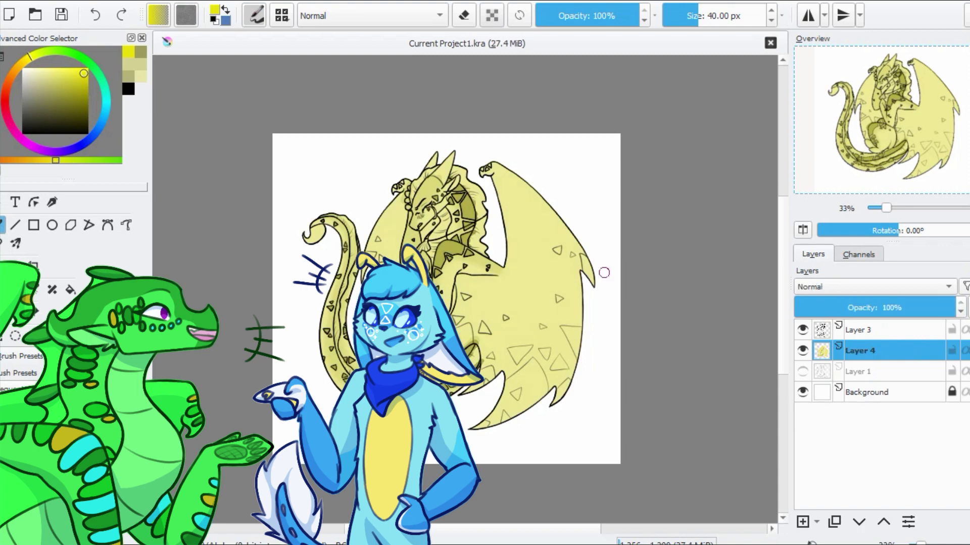
Sample the darker olive from the markings and paint the stripe over the dragon's forehead and snout at 40 px
scroll(600, 264, "up", 4)
mouse_move(424, 197)
left_mouse_down()
mouse_move(432, 104)
mouse_move(354, 213)
left_mouse_up()
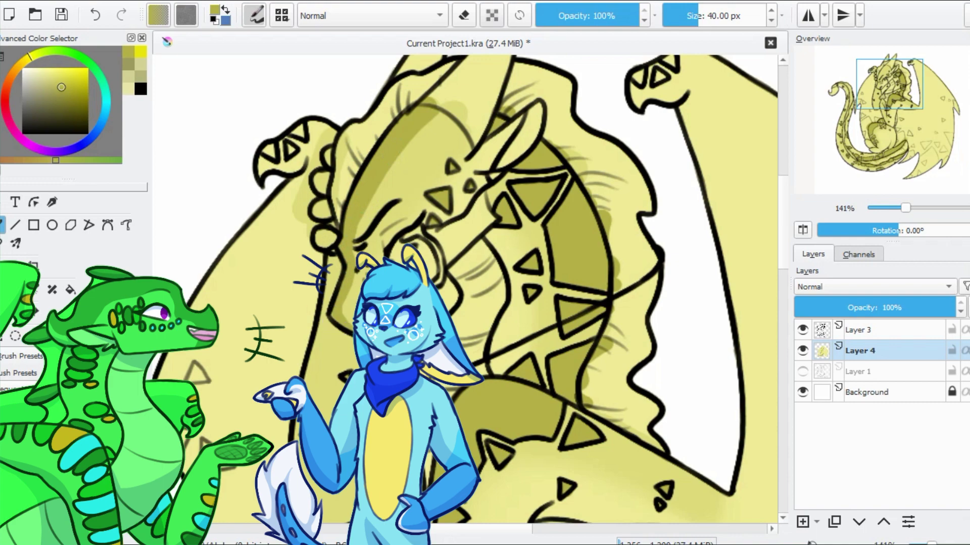
scroll(391, 217, "down", 4)
scroll(474, 234, "up", 4)
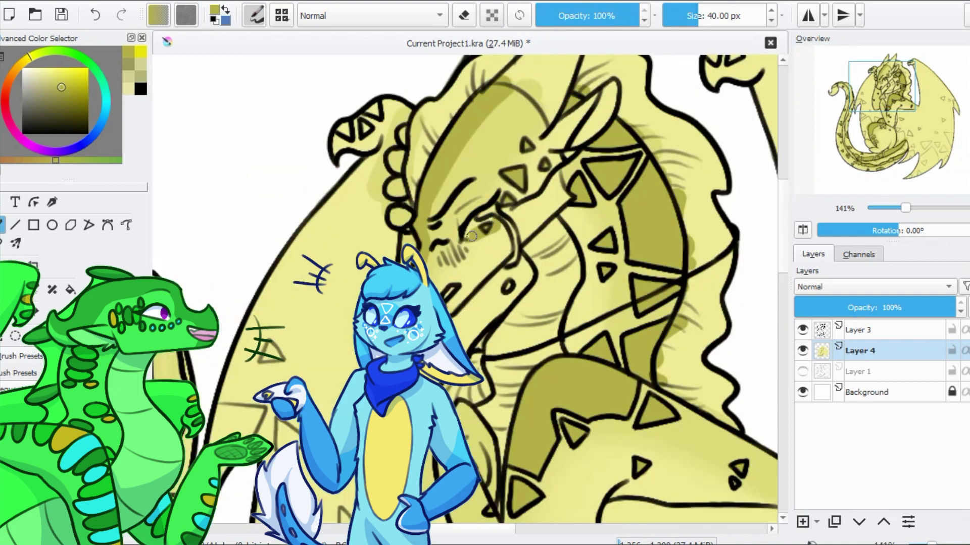
scroll(470, 236, "down", 3)
scroll(536, 126, "up", 3)
scroll(558, 119, "down", 1)
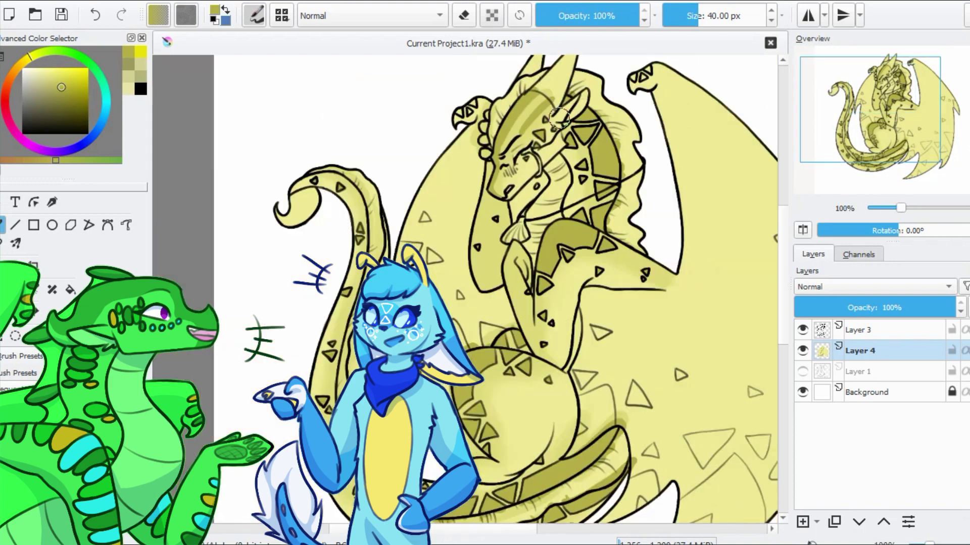
scroll(558, 119, "up", 1)
Save the project, pick a very pale cyan and colour the tear running from the dragon's eye
left_click(399, 230, "ctrl")
key("ctrl+s")
left_click_drag(482, 177, 502, 202)
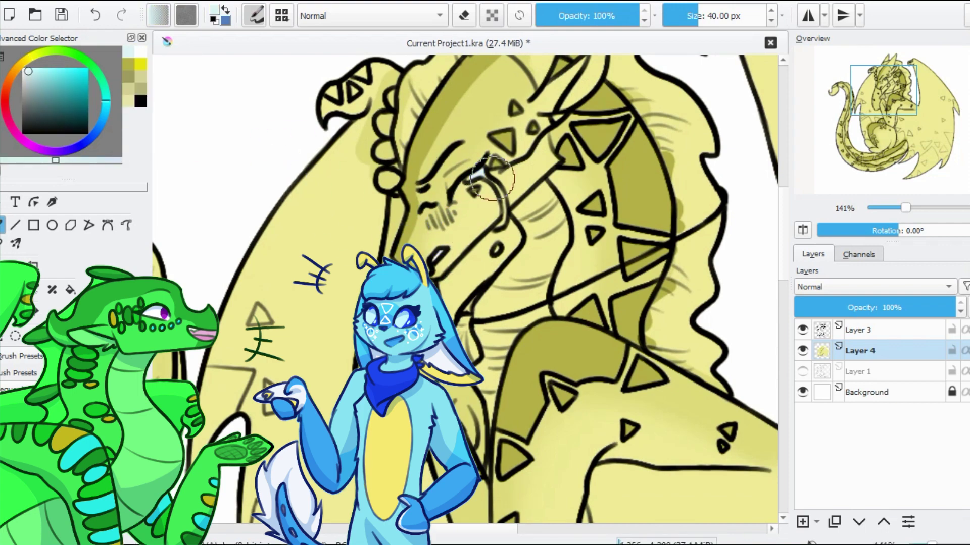
scroll(497, 251, "down", 2)
scroll(533, 183, "up", 2)
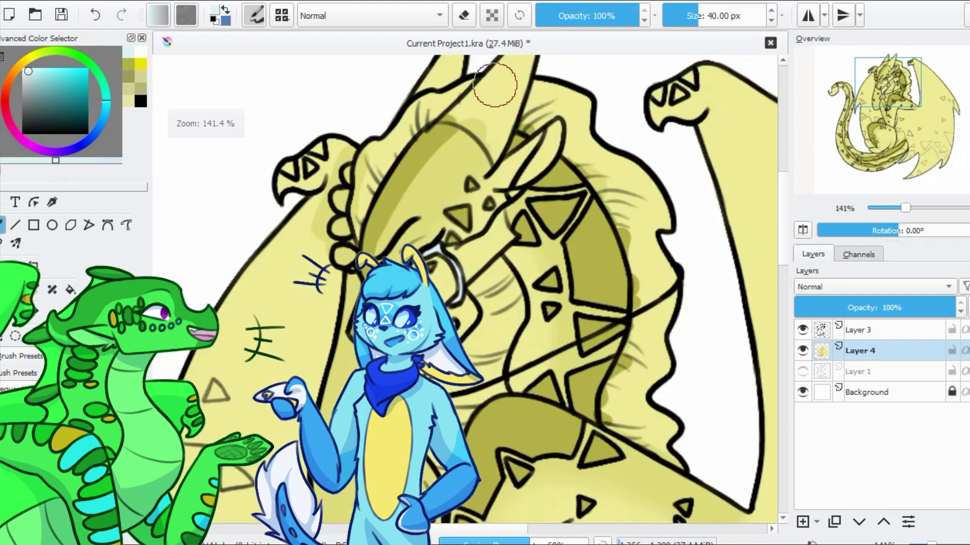
Pick a paler yellow, paint the dragon's throat and inner ear with it, and save the project
left_click(537, 134, "ctrl")
left_click(494, 260, "ctrl")
left_click_drag(494, 259, 501, 214)
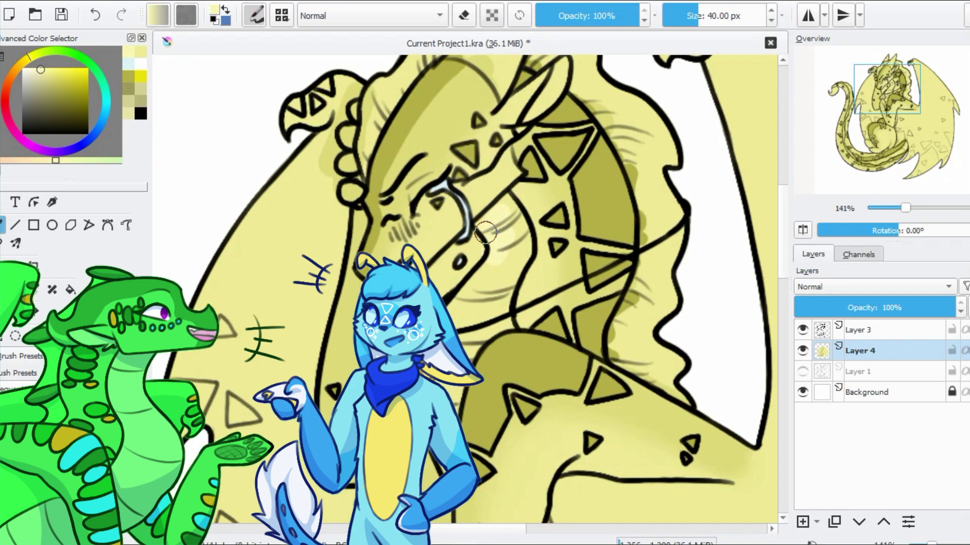
scroll(462, 259, "down", 3)
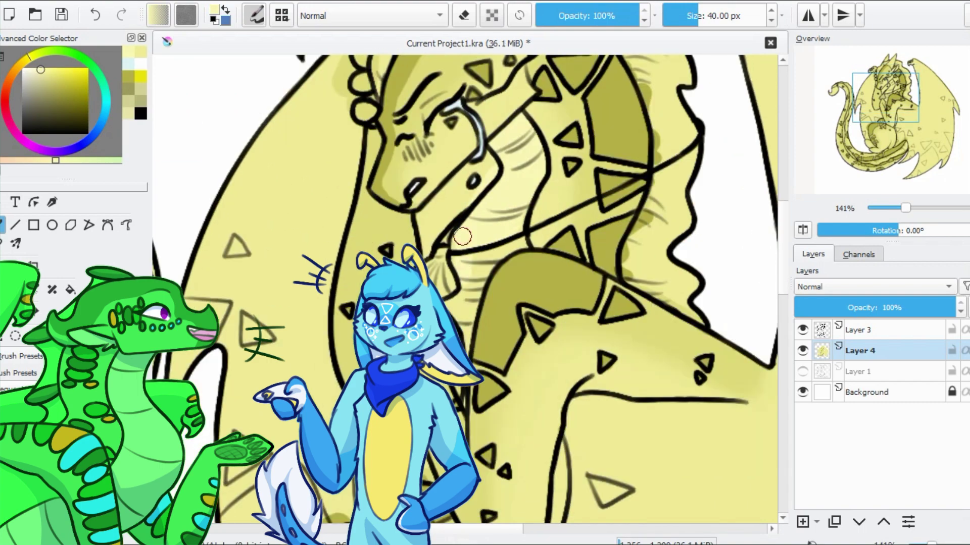
scroll(456, 192, "down", 2)
key("ctrl+s")
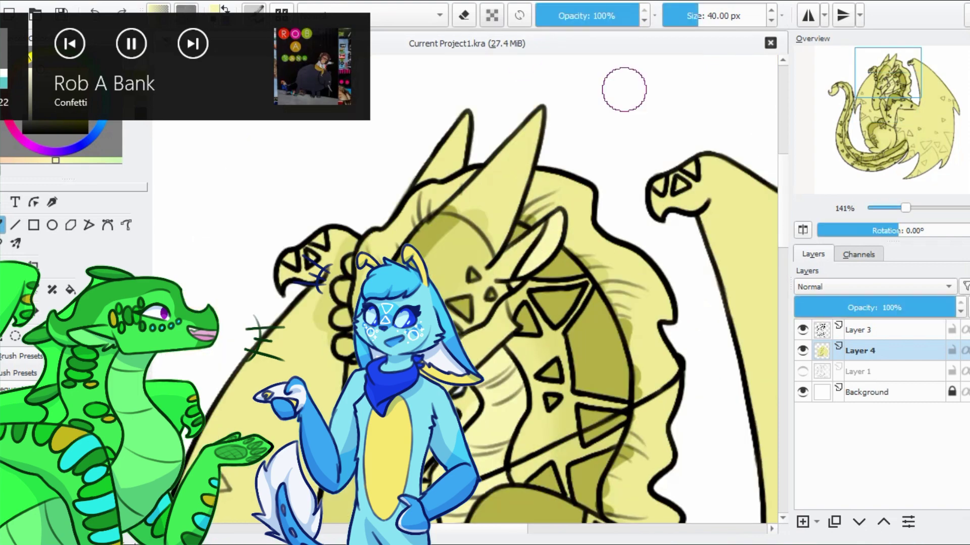
Pick a pale cream and fill both of the dragon's horns with it
scroll(328, 162, "down", 1)
scroll(328, 162, "up", 1)
scroll(469, 154, "up", 3)
left_click(505, 131, "ctrl")
left_click_drag(512, 114, 480, 210)
left_click_drag(525, 86, 483, 212)
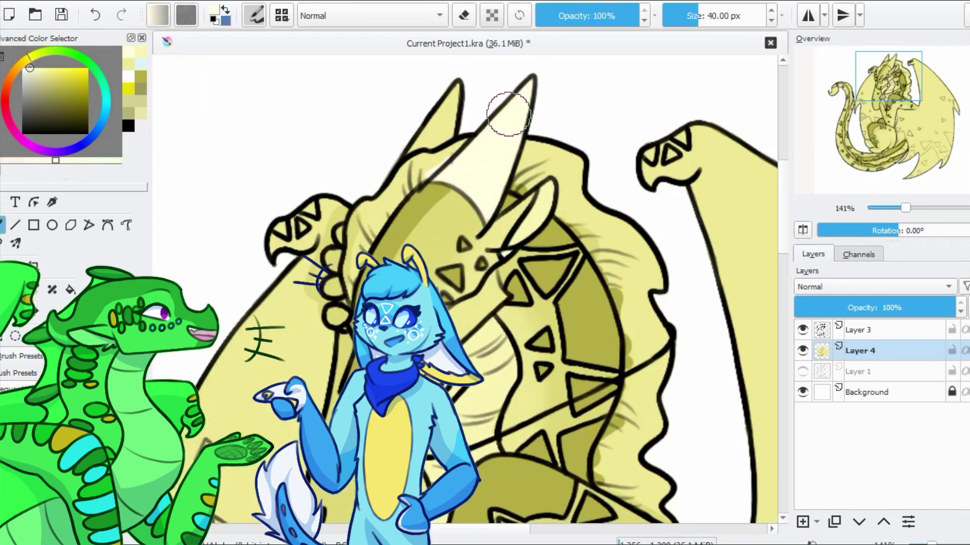
left_click_drag(454, 85, 414, 152)
Colour the curled tail tip with the pale cream used on the horns
scroll(454, 202, "down", 4)
scroll(404, 227, "left", 8)
left_click(382, 233)
scroll(382, 233, "down", 2)
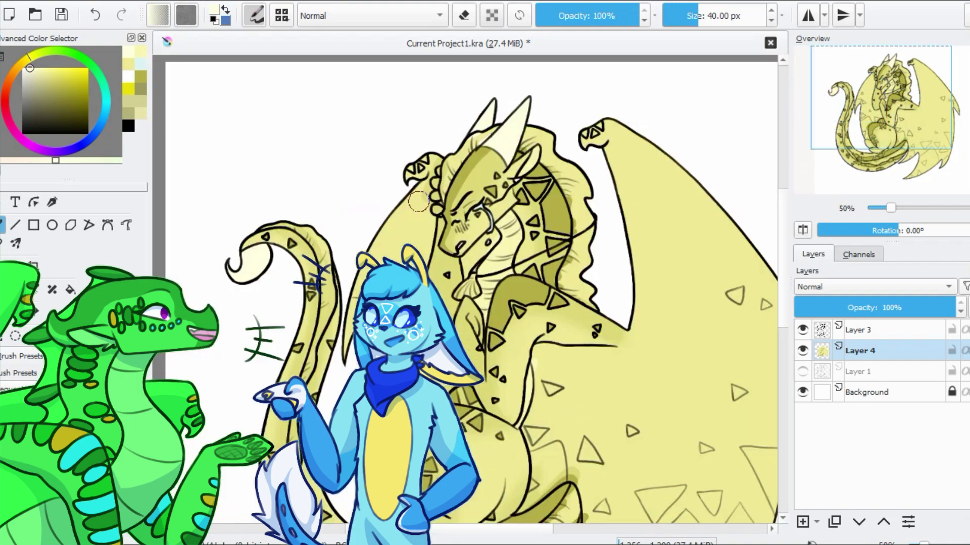
Pick a near-black olive and paint the curled tail tip with it
scroll(272, 263, "up", 2)
left_click(282, 263, "ctrl")
mouse_move(275, 273)
left_mouse_down()
mouse_move(303, 286)
mouse_move(280, 255)
left_mouse_up()
scroll(279, 252, "down", 1)
scroll(278, 253, "down", 3)
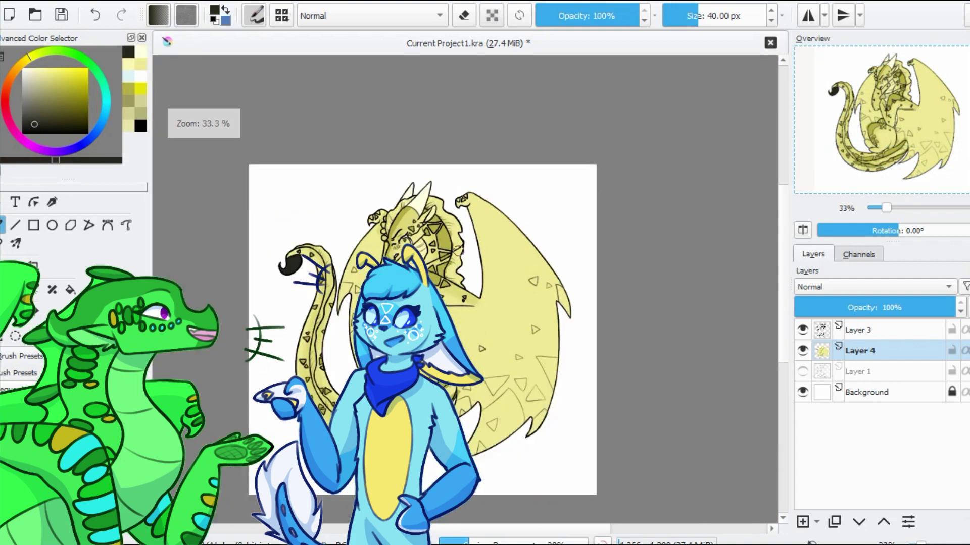
Test dabs of sampled olive and yellow on the far wing, and remove them again
scroll(342, 286, "up", 4)
left_click(342, 286, "ctrl")
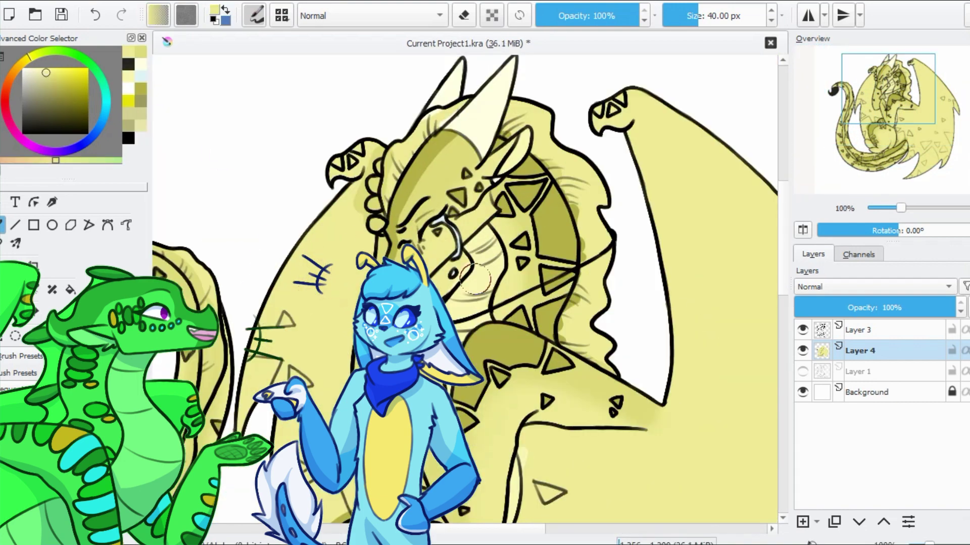
left_click(547, 344, "ctrl")
left_click(316, 249)
left_click(344, 235)
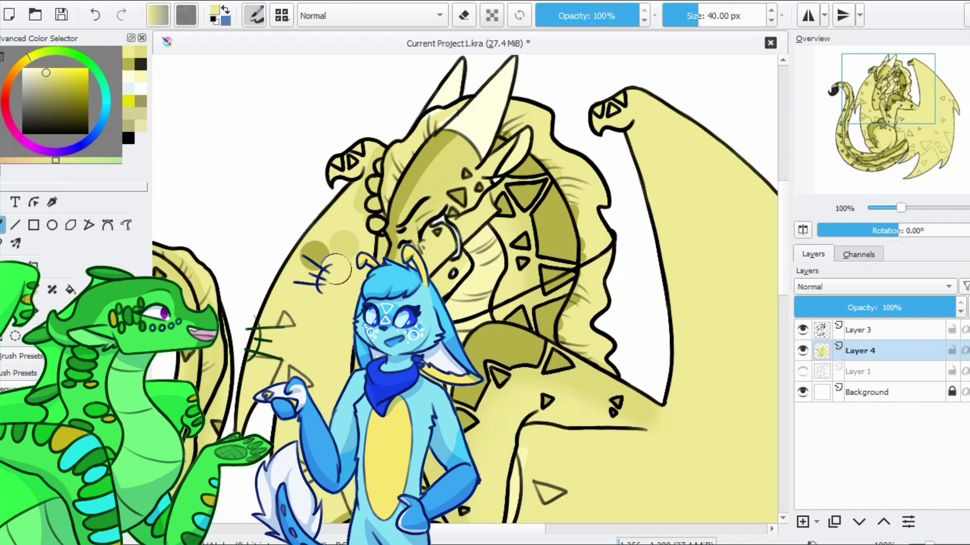
left_click_drag(336, 269, 299, 262)
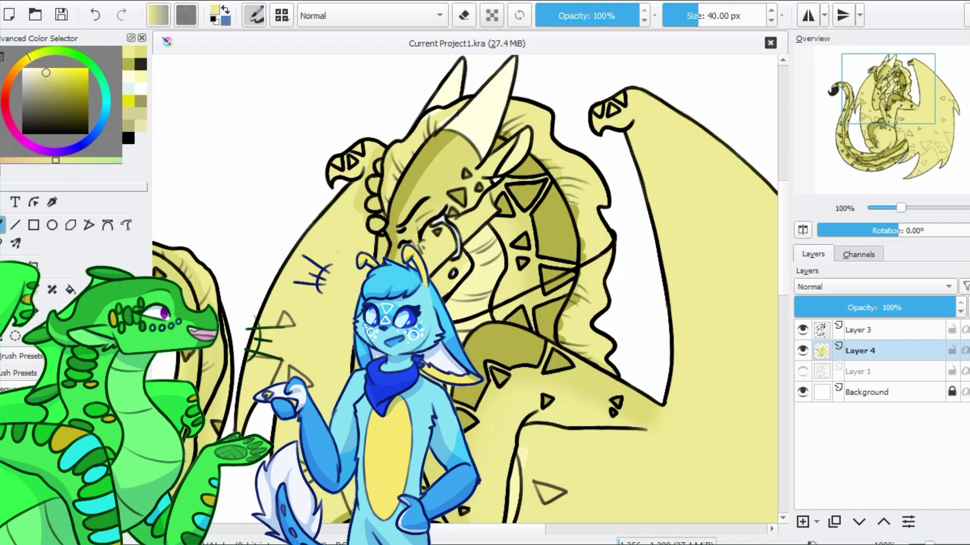
Pick a muted pink and colour the shell pendant hanging at the dragon's neck
mouse_move(29, 56)
left_mouse_down()
mouse_move(9, 124)
mouse_move(68, 85)
left_mouse_up()
left_click_drag(9, 123, 14, 132)
left_click_drag(69, 84, 57, 83)
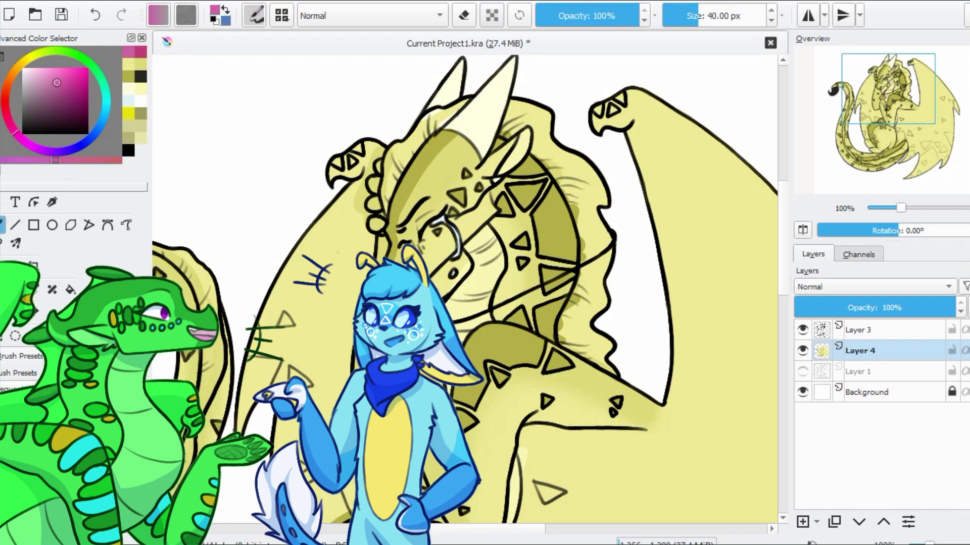
Pick a light yellow and repaint the far wing's membrane with it from the shoulder down to the haunch
mouse_move(14, 133)
left_mouse_down()
mouse_move(20, 138)
mouse_move(28, 56)
mouse_move(51, 69)
left_mouse_up()
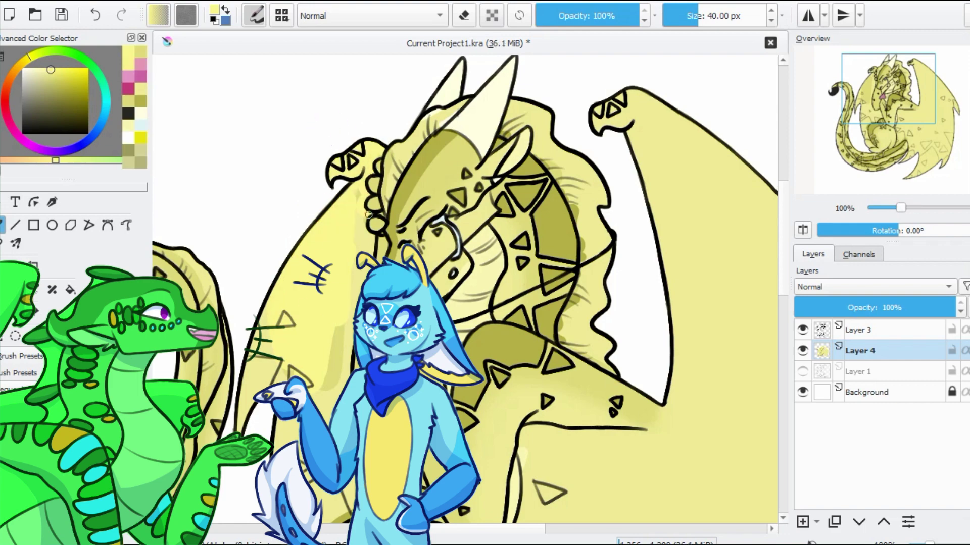
scroll(366, 214, "down", 2)
scroll(347, 307, "down", 4)
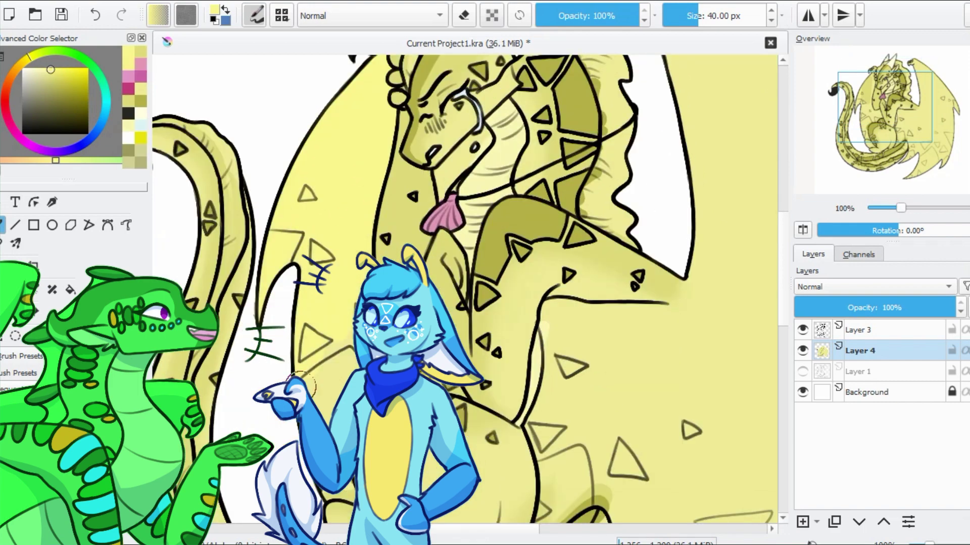
scroll(343, 249, "down", 4)
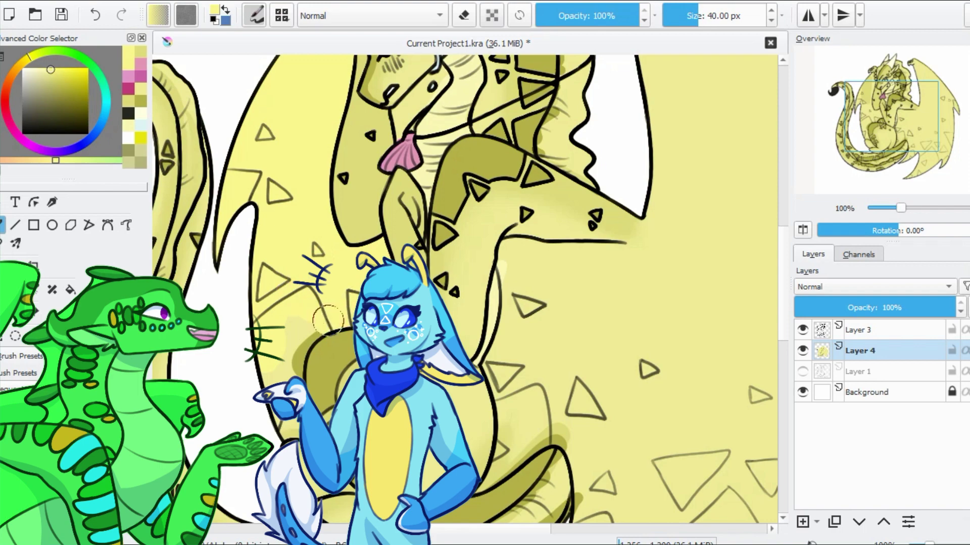
scroll(353, 303, "down", 5)
scroll(470, 172, "up", 5)
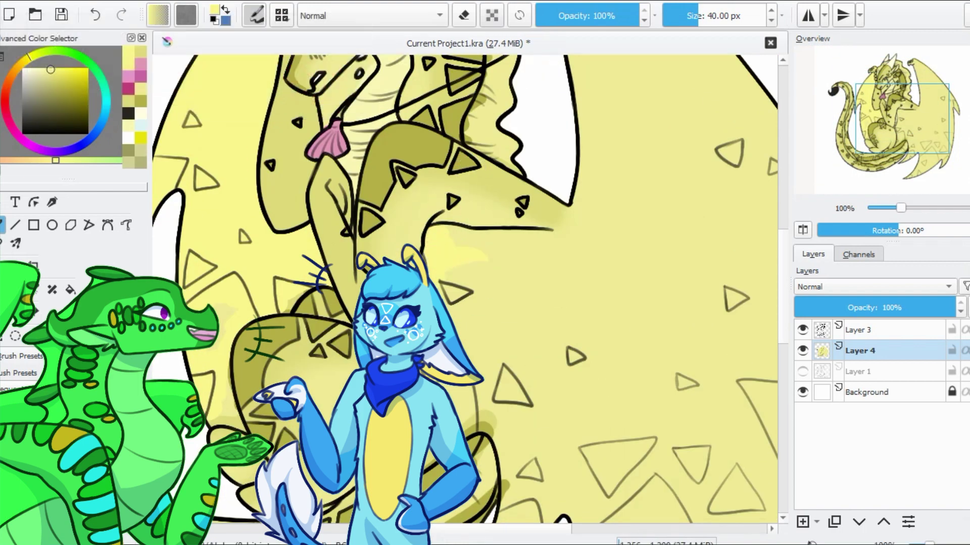
Enlarge the brush and repaint the whole near wing membrane with the same light yellow
mouse_move(495, 243)
left_mouse_down()
mouse_move(552, 282)
mouse_move(477, 245)
mouse_move(574, 227)
mouse_move(578, 116)
left_mouse_up()
mouse_move(465, 323)
left_mouse_down()
mouse_move(495, 423)
mouse_move(556, 419)
left_mouse_up()
left_click_drag(501, 223, 545, 224)
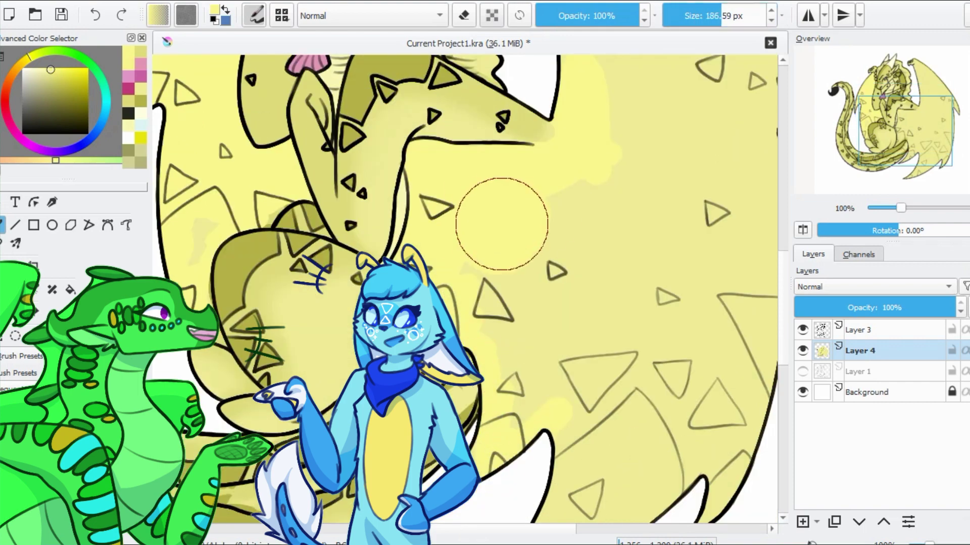
scroll(502, 224, "up", 6)
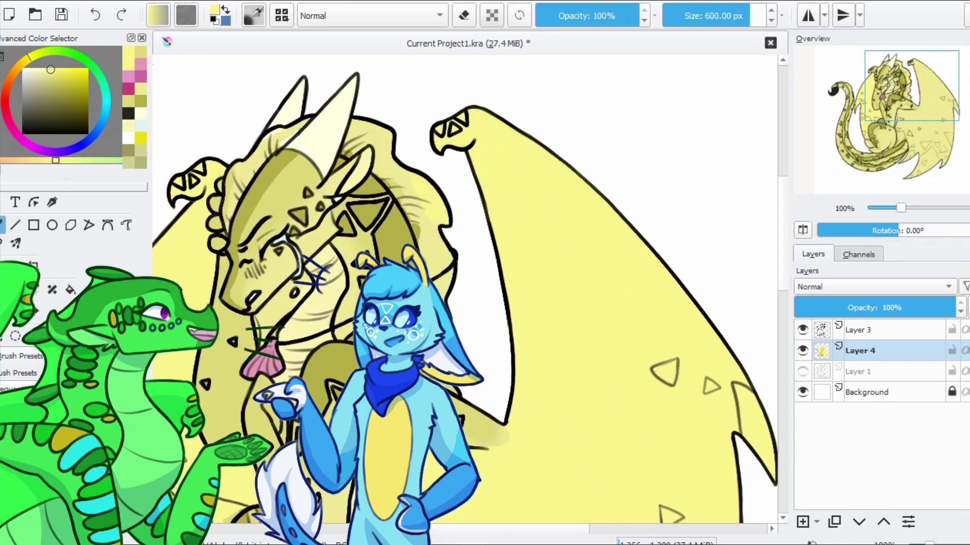
Add a layer above Layer 4, limit painting to the selected dragon shape, and airbrush pale yellow over the upper wings at 600 px
left_click(802, 522)
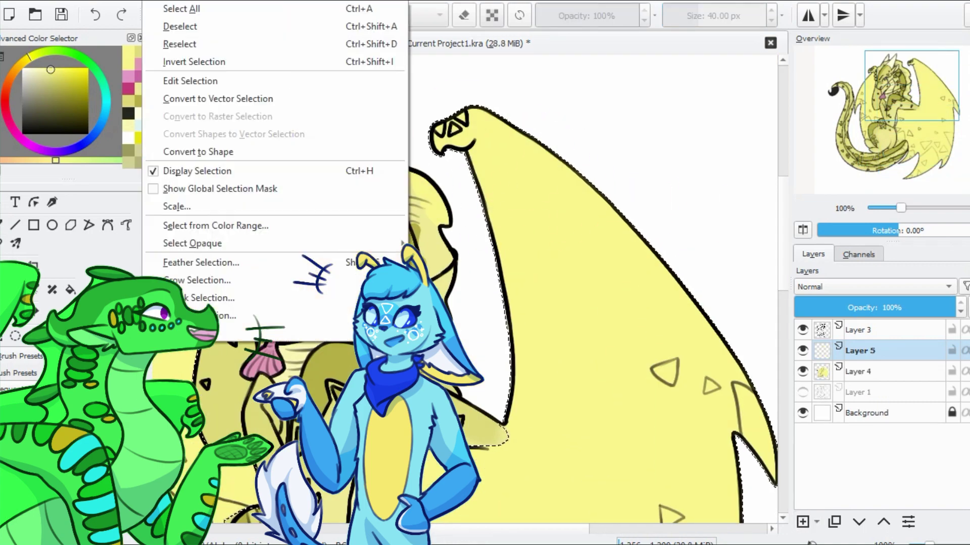
key("Escape")
key("ctrl+shift+a")
key("minus")
key("minus")
left_click_drag(505, 283, 581, 404)
left_click_drag(455, 303, 464, 310)
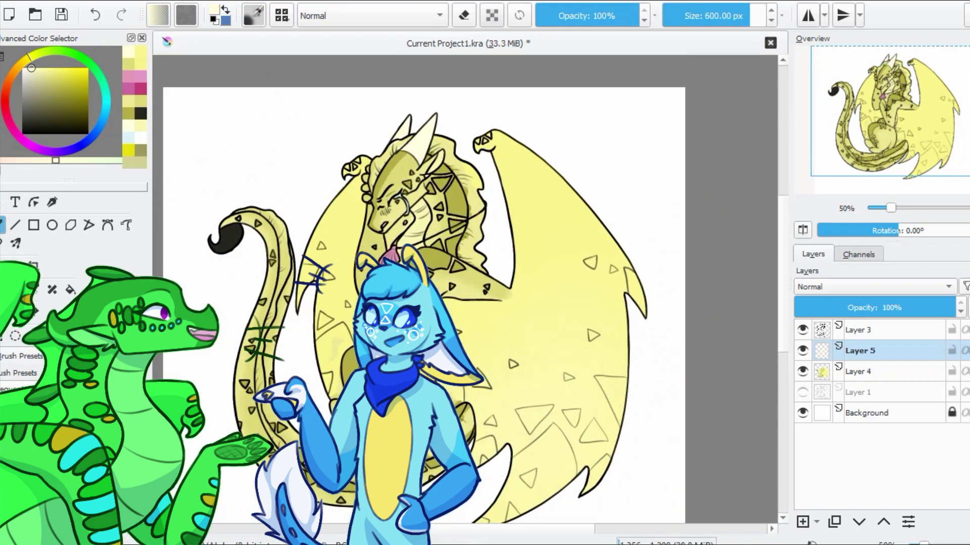
Airbrush a darker mustard yellow over the lower parts of both wings on Layer 5 to form a gradient
scroll(404, 253, "down", 2)
mouse_move(480, 127)
left_mouse_down()
mouse_move(535, 236)
mouse_move(526, 253)
mouse_move(378, 298)
left_mouse_up()
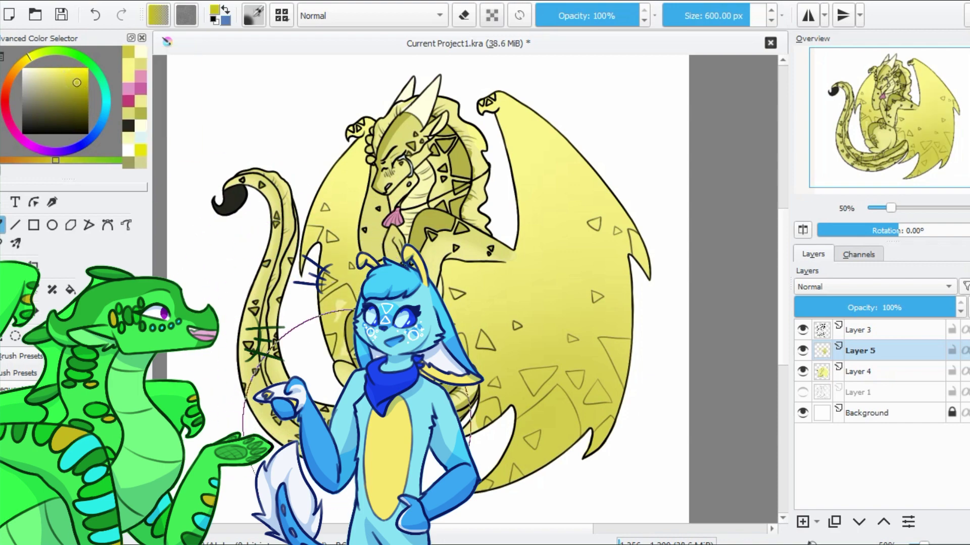
left_click_drag(505, 394, 500, 462)
key("ctrl+shift+d")
key("alt+s")
key("Return")
Try other blending modes on Layer 5 and return it to Normal
left_click(874, 287)
left_click(873, 298)
left_click(874, 286)
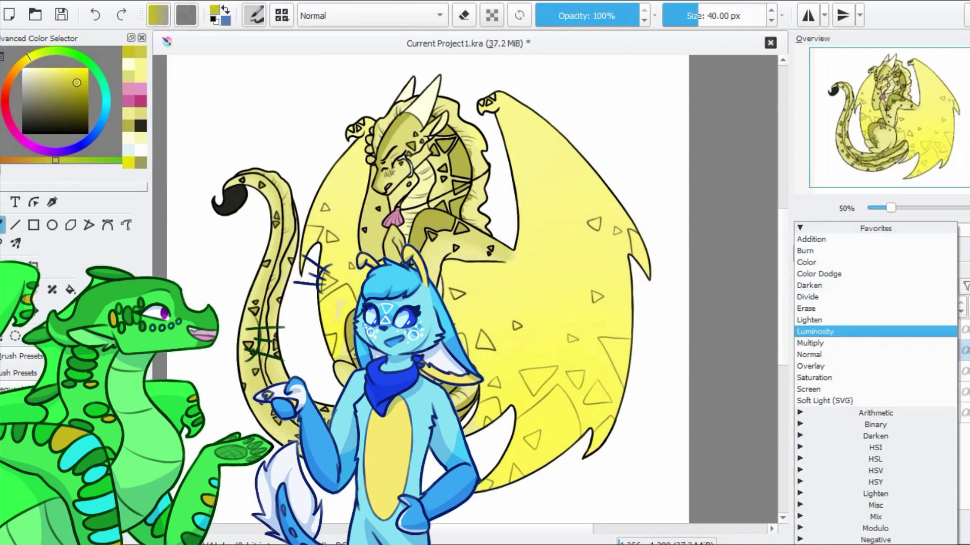
left_click(874, 362)
Lower the opacity of Layer 5 and merge it down into Layer 4
left_click(880, 308)
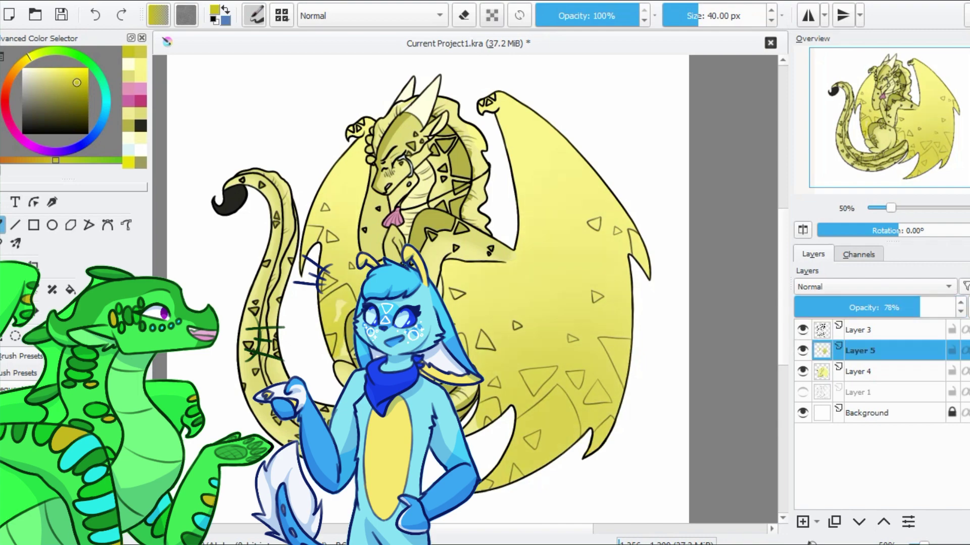
key("ctrl+e")
scroll(528, 369, "up", 3)
scroll(339, 342, "down", 3)
scroll(421, 262, "up", 3)
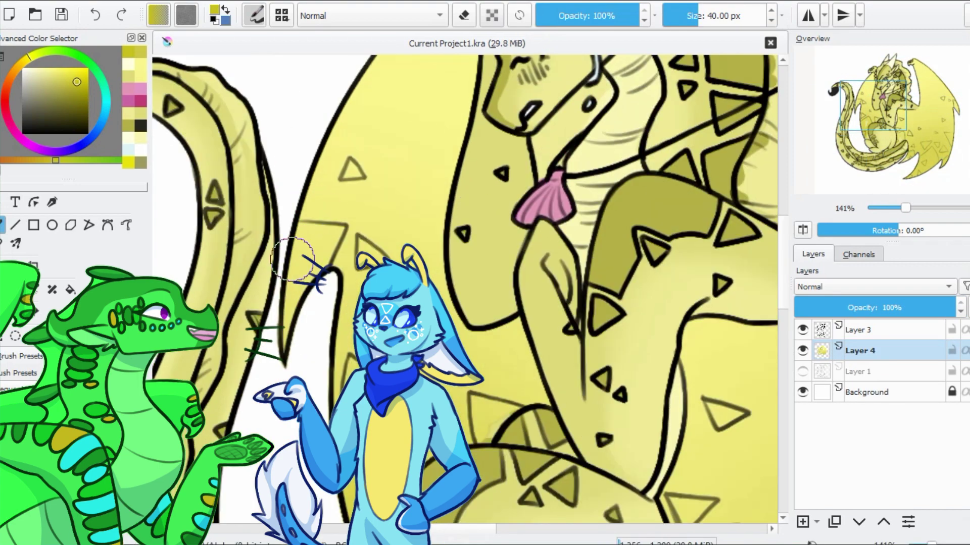
Add a layer above Layer 4, sample the body's olive, and fill the far wing's triangles and edge markings within the dragon selection
key("Insert")
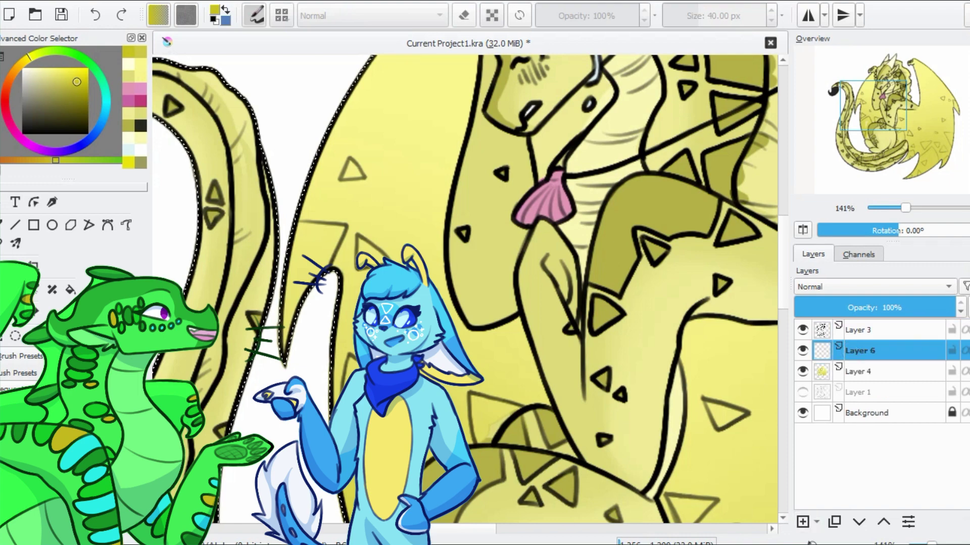
left_click(348, 167, "ctrl")
mouse_move(303, 222)
left_mouse_down()
mouse_move(328, 234)
mouse_move(320, 295)
left_mouse_up()
left_click_drag(347, 166, 353, 172)
scroll(354, 171, "down", 2)
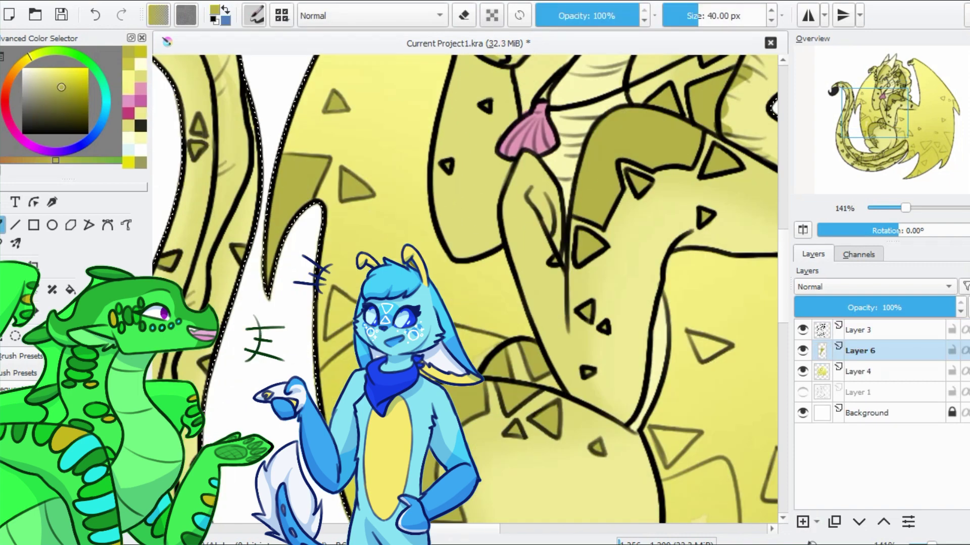
scroll(465, 288, "down", 2)
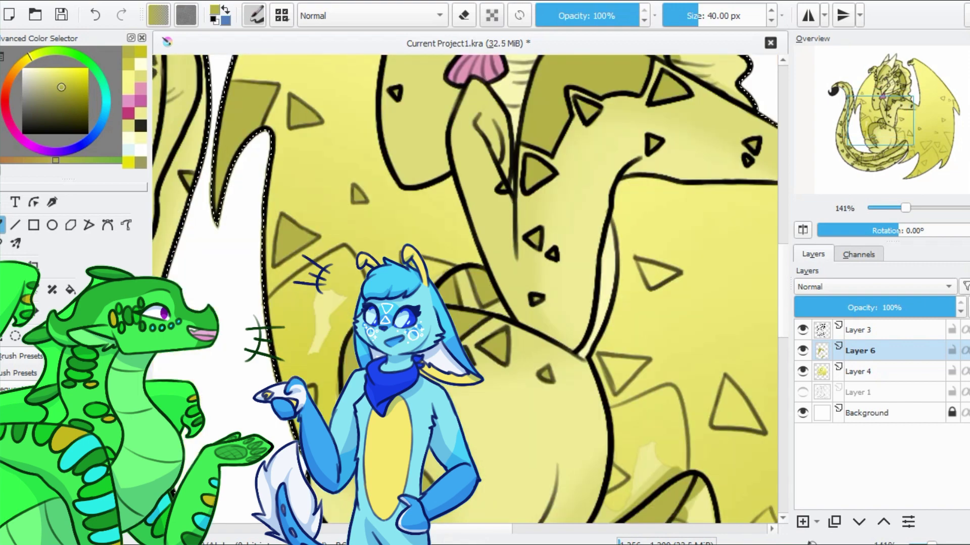
scroll(348, 303, "down", 2)
mouse_move(313, 288)
left_mouse_down()
mouse_move(334, 303)
mouse_move(323, 353)
mouse_move(348, 338)
mouse_move(344, 263)
mouse_move(353, 232)
mouse_move(336, 184)
mouse_move(363, 180)
left_mouse_up()
Fill the near wing's triangles and rounded marking closest to the body and curled tail with olive on Layer 6
scroll(353, 220, "right", 5)
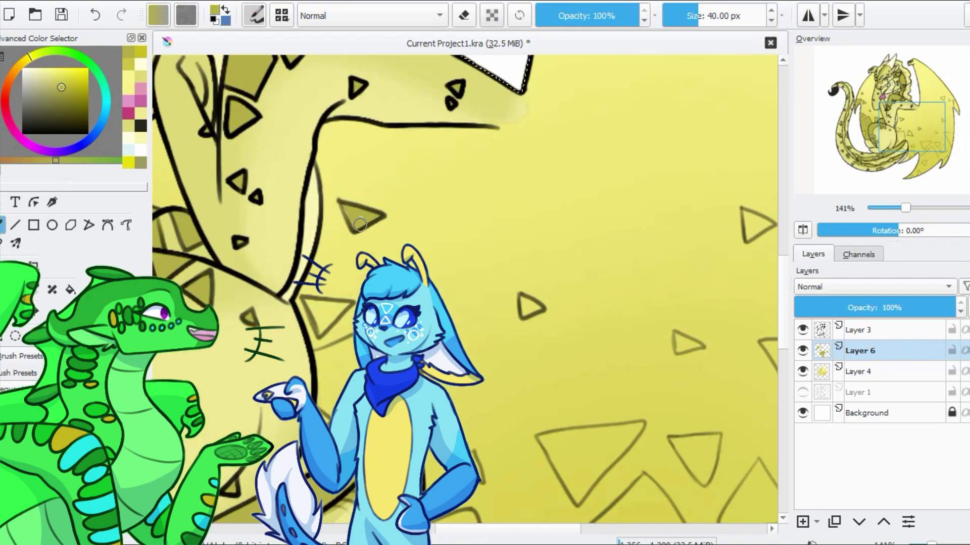
scroll(360, 224, "down", 2)
scroll(329, 217, "down", 1)
mouse_move(325, 212)
left_mouse_down()
mouse_move(362, 186)
mouse_move(388, 209)
mouse_move(394, 251)
mouse_move(299, 321)
mouse_move(354, 254)
mouse_move(331, 251)
mouse_move(367, 191)
mouse_move(374, 241)
mouse_move(435, 192)
mouse_move(445, 208)
mouse_move(447, 193)
mouse_move(439, 197)
mouse_move(530, 145)
mouse_move(505, 165)
mouse_move(517, 176)
mouse_move(508, 218)
left_mouse_up()
scroll(531, 152, "down", 3)
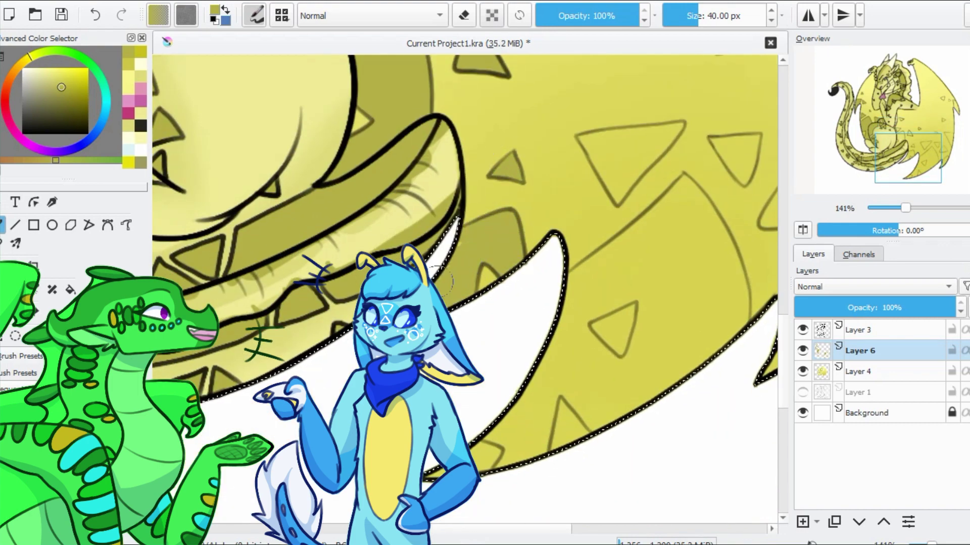
Hide Layer 6 and paint over the uneven pale patches on both wings with sampled membrane yellows on Layer 4
scroll(525, 303, "up", 2)
key("Page_Down")
left_click(343, 212, "ctrl")
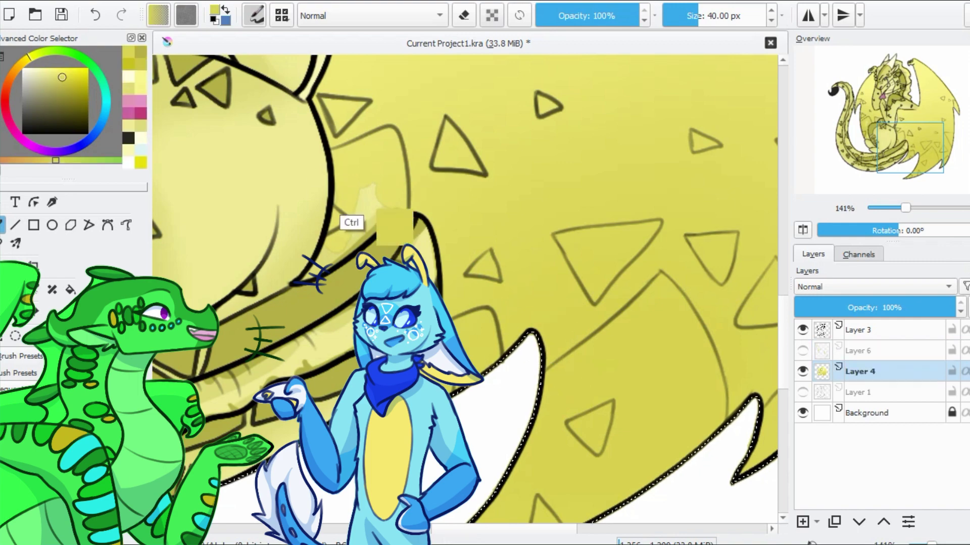
scroll(520, 291, "up", 6)
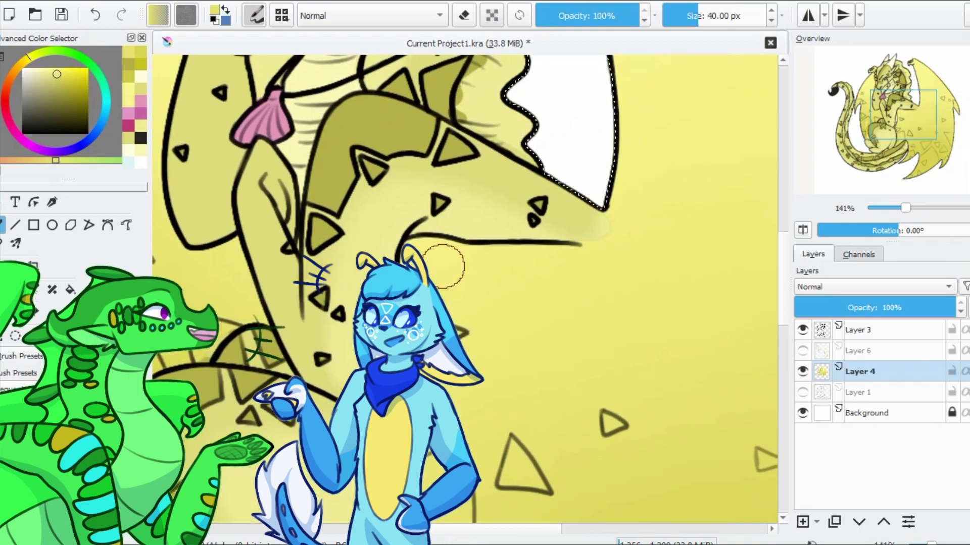
scroll(594, 241, "left", 6)
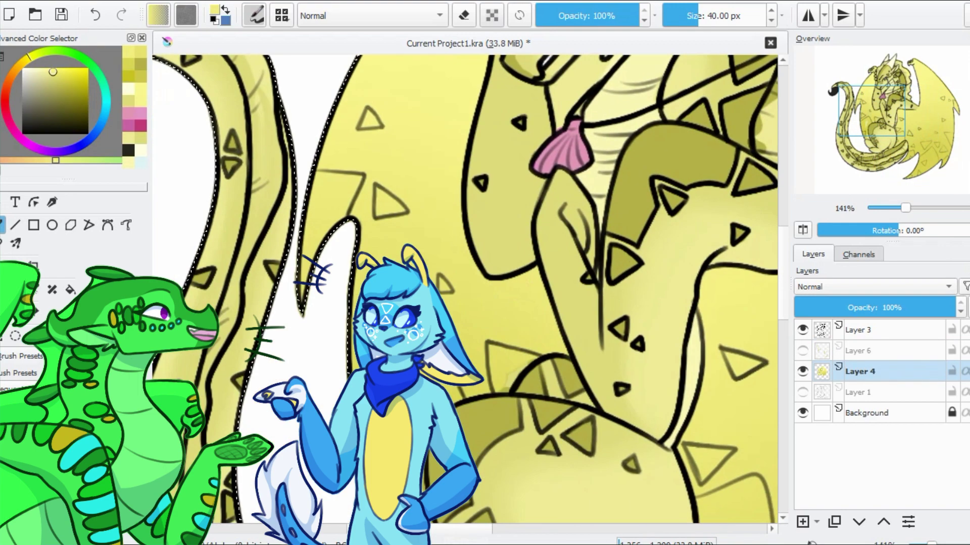
left_click(515, 361, "ctrl")
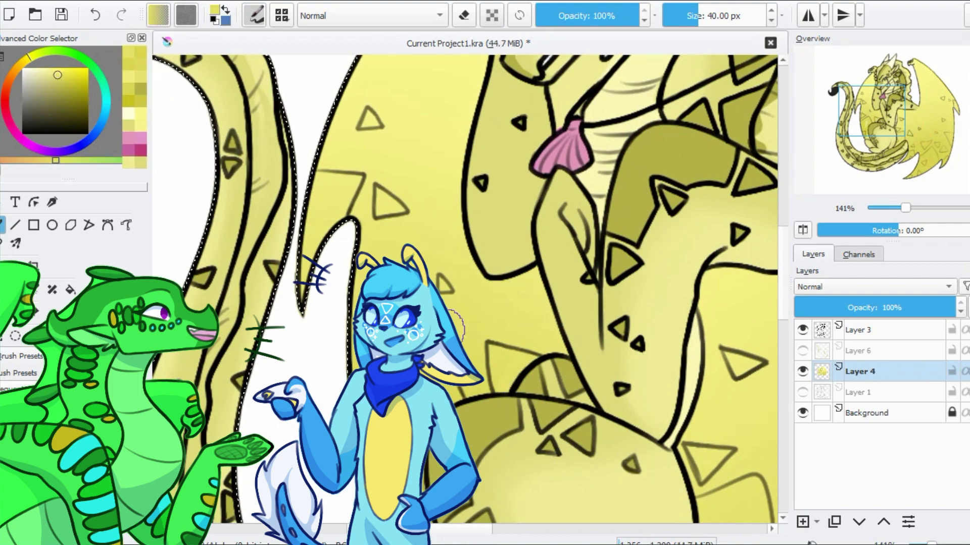
scroll(515, 361, "down", 3)
left_click(505, 361, "ctrl")
Show Layer 6 again, resample the olive, and fill more triangles on the near wing beside the haunch and tail
left_click(802, 350)
left_click(859, 351)
scroll(554, 238, "down", 3)
scroll(555, 238, "right", 3)
left_click(581, 243, "ctrl")
mouse_move(540, 232)
left_mouse_down()
mouse_move(606, 225)
mouse_move(555, 237)
mouse_move(580, 255)
mouse_move(606, 243)
left_mouse_up()
left_click_drag(671, 131, 691, 142)
scroll(682, 137, "down", 3)
scroll(682, 136, "right", 3)
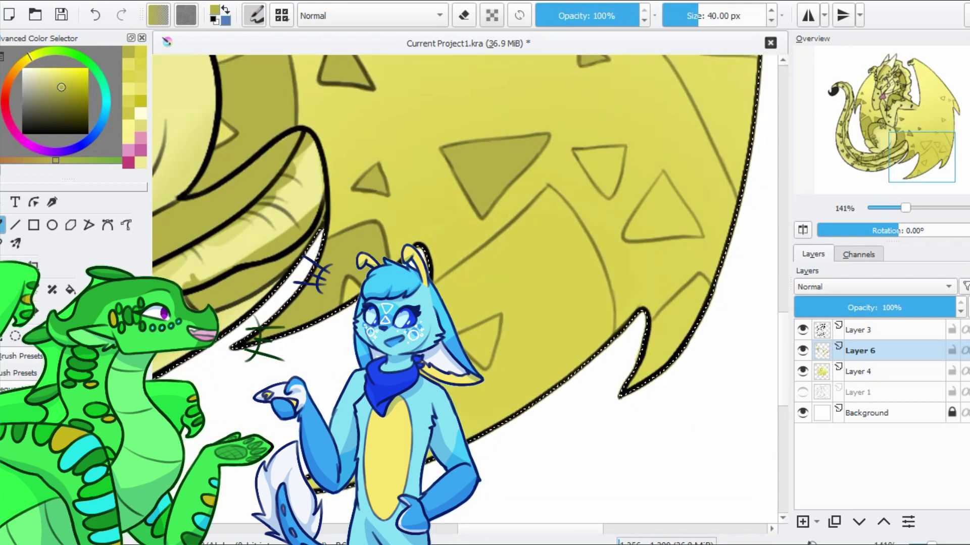
Fill the large pointed markings along the near wing's lower edge and the triangles above them with olive
mouse_move(465, 419)
left_mouse_down()
mouse_move(500, 323)
mouse_move(487, 309)
left_mouse_up()
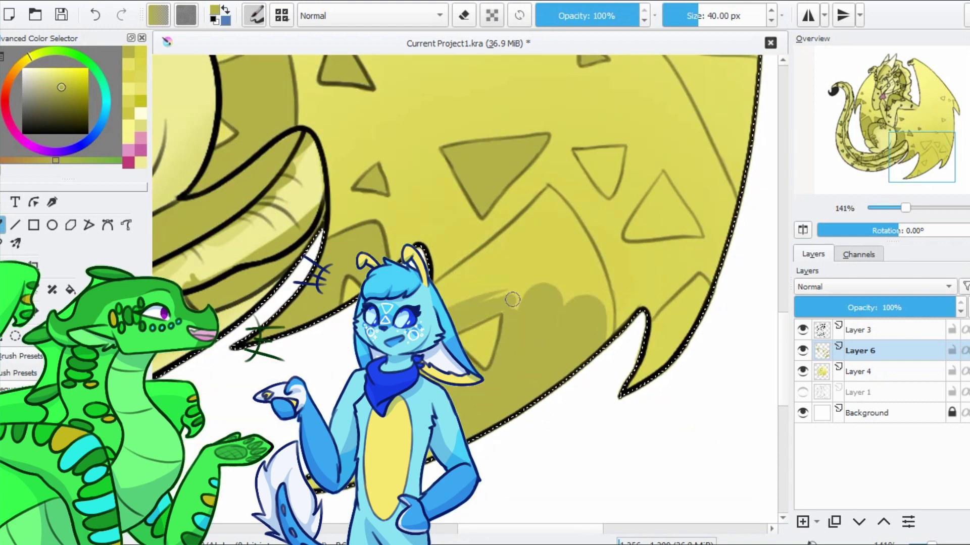
mouse_move(487, 266)
left_mouse_down()
mouse_move(473, 282)
mouse_move(547, 192)
mouse_move(490, 289)
mouse_move(550, 201)
mouse_move(593, 283)
mouse_move(611, 349)
mouse_move(573, 262)
mouse_move(594, 173)
mouse_move(616, 166)
mouse_move(610, 150)
mouse_move(626, 159)
mouse_move(632, 225)
mouse_move(665, 217)
mouse_move(664, 191)
mouse_move(684, 213)
mouse_move(667, 210)
mouse_move(697, 227)
left_mouse_up()
mouse_move(693, 282)
left_mouse_down()
mouse_move(688, 314)
mouse_move(521, 236)
mouse_move(539, 303)
mouse_move(495, 188)
mouse_move(520, 237)
left_mouse_up()
Fill the remaining olive triangles and tip marking on the upper outer part of the near wing
scroll(520, 238, "up", 5)
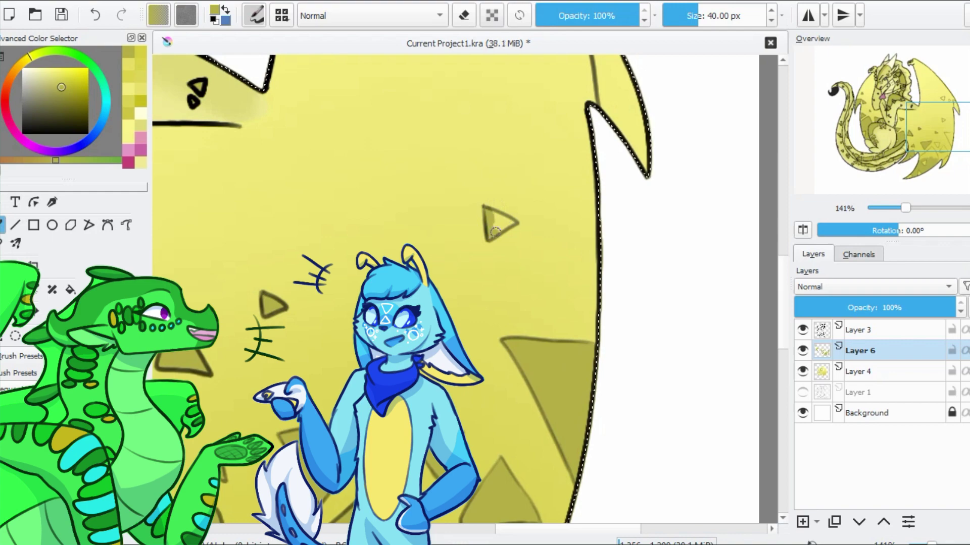
mouse_move(574, 166)
left_mouse_down()
mouse_move(594, 195)
mouse_move(606, 253)
left_mouse_up()
left_click_drag(530, 163, 536, 163)
left_click_drag(472, 135, 474, 147)
Clear the selection and fill the triangles on the far wing's claw with olive on Layer 4
scroll(475, 146, "down", 5)
scroll(232, 71, "up", 6)
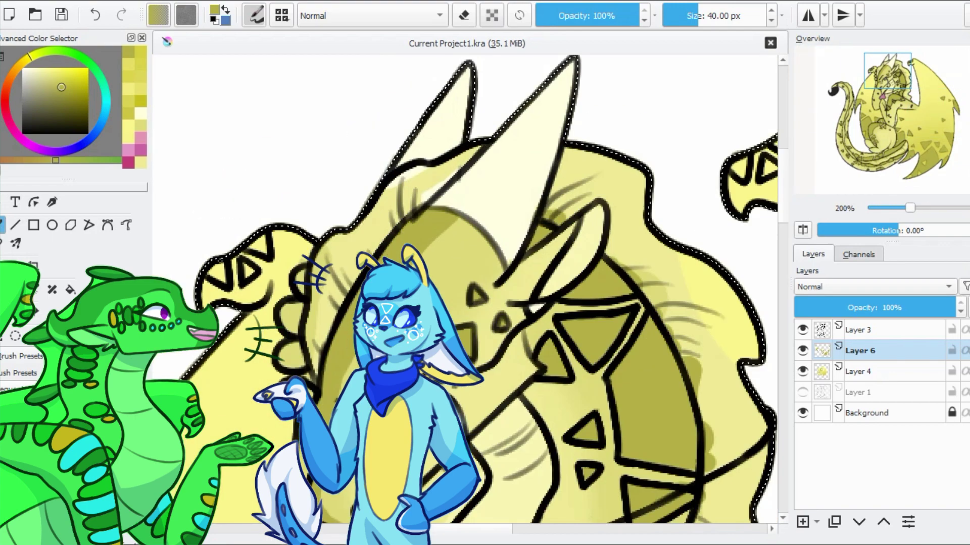
key("Page_Down")
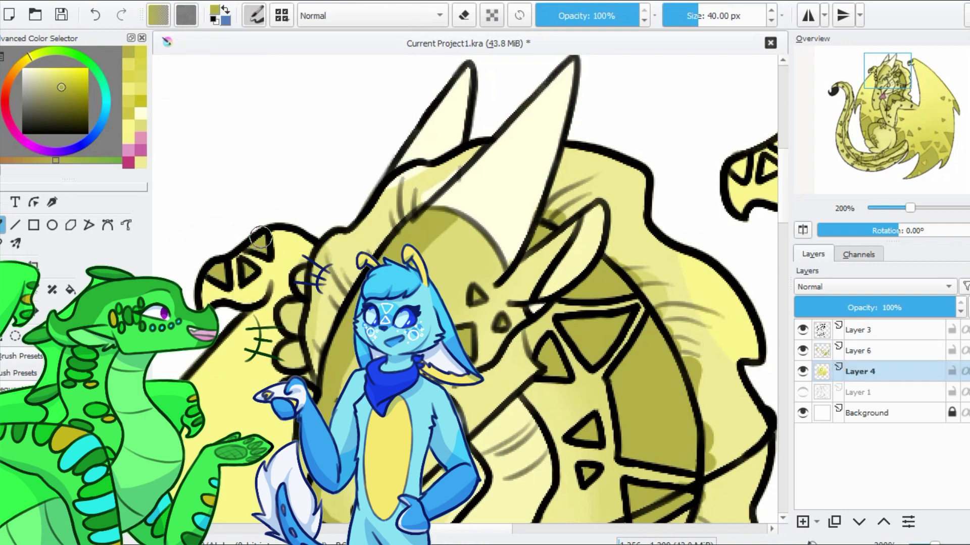
scroll(260, 236, "down", 6)
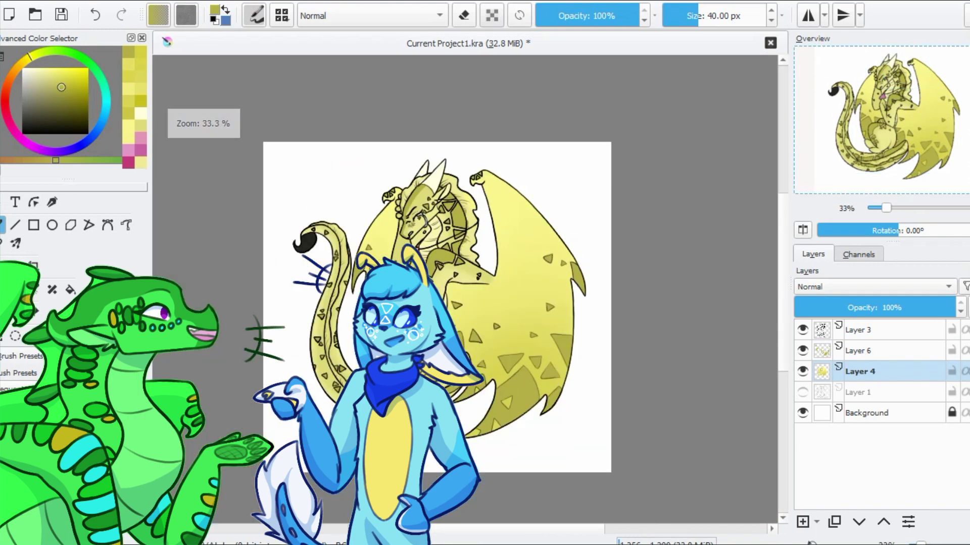
Set Layer 6 to the Multiply blending mode with 19% opacity
left_click(873, 287)
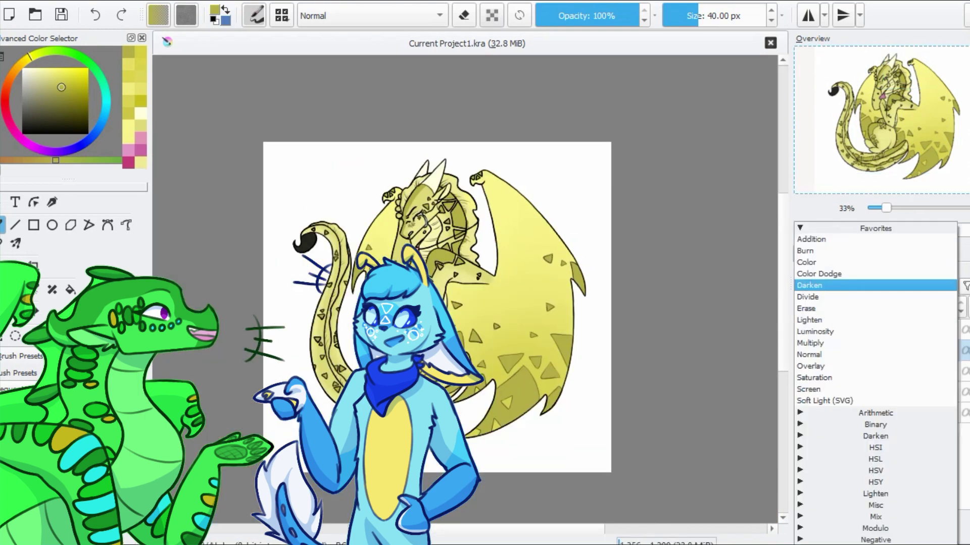
left_click(810, 367)
key("Escape")
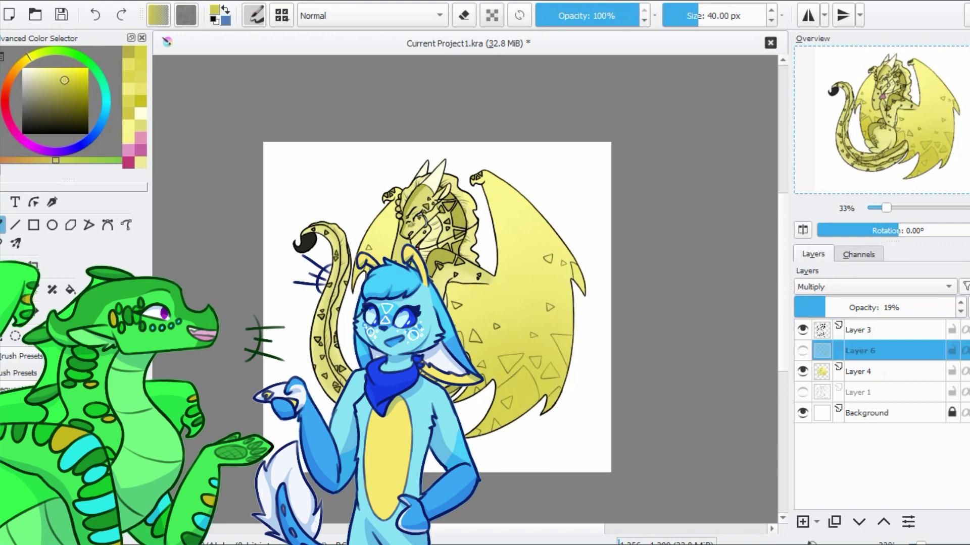
Pick a pale yellow, enlarge the brush to about 753 px, and recolour the wing markings on Layer 6
left_click(44, 70)
left_click_drag(698, 16, 755, 16)
left_click_drag(505, 388, 536, 420)
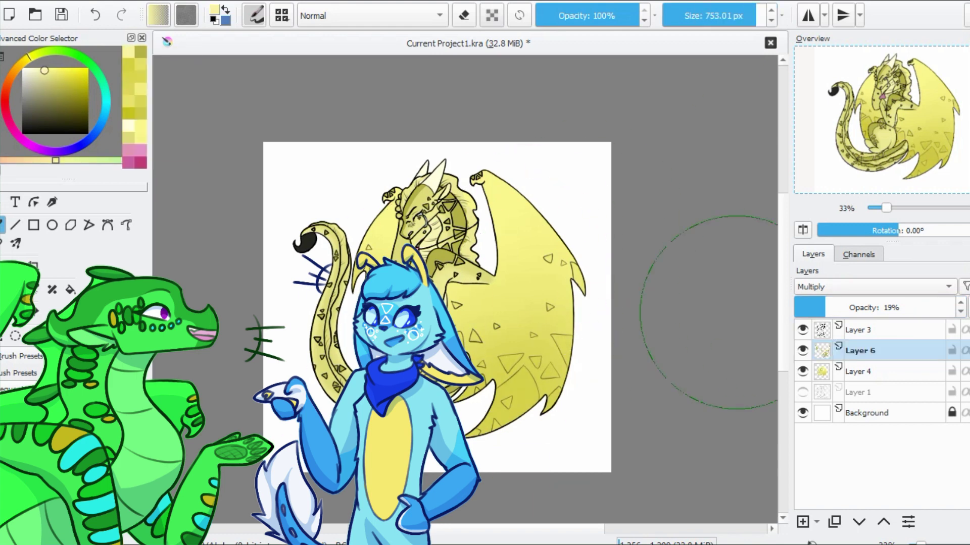
Compare blending modes for Layer 6, choose Addition, and set the layer's opacity to 26%
left_click_drag(825, 307, 930, 307)
left_click(873, 286)
left_click(873, 353)
left_click(874, 287)
left_click(818, 361)
left_click(873, 287)
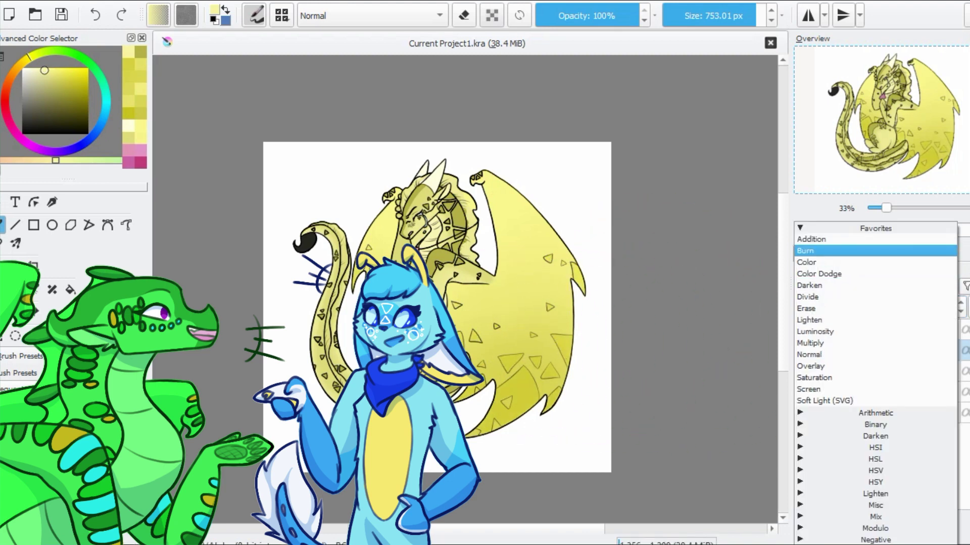
left_click(753, 239)
left_click(843, 307)
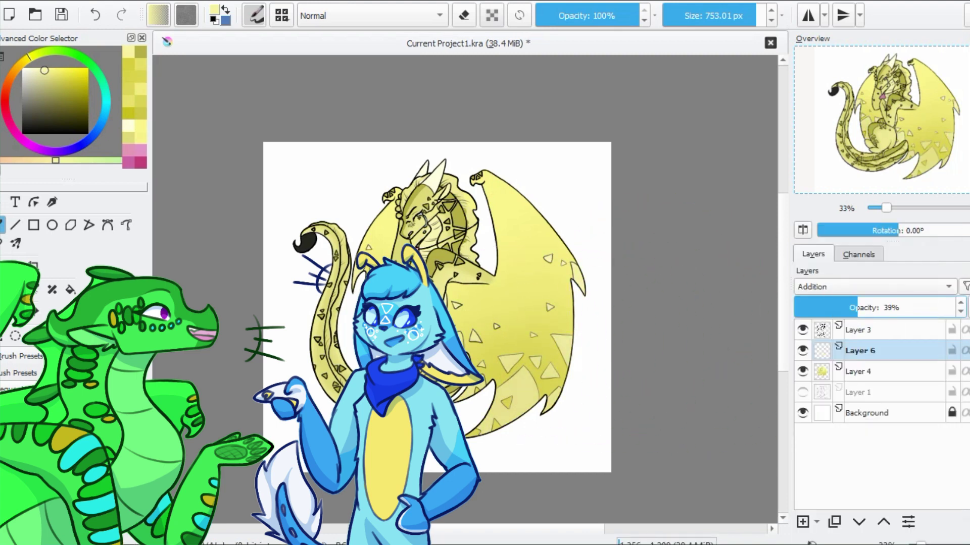
Switch to the 600 px airbrush, recolour the wing markings with a sampled dark olive, and set Layer 6 to Multiply
key("/")
left_click(559, 335, "ctrl")
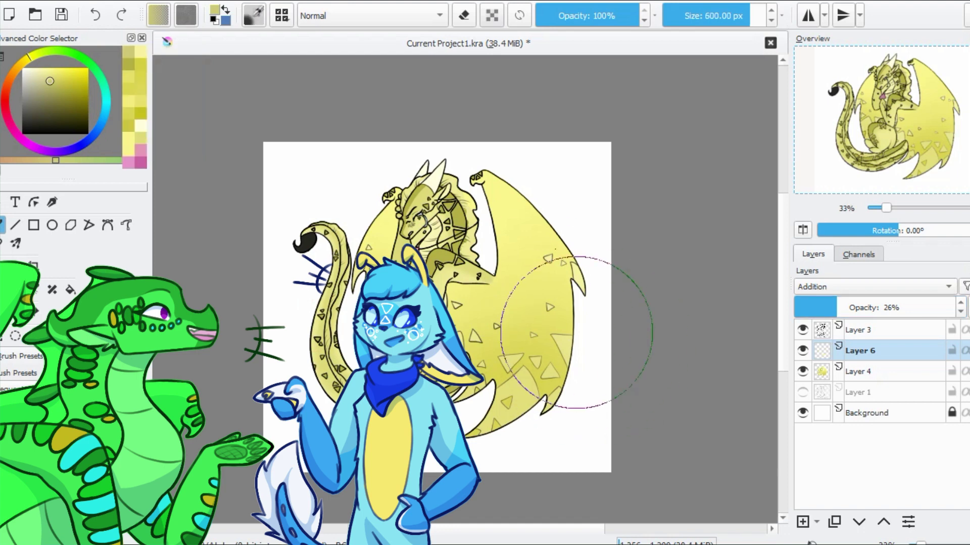
left_click(555, 339, "ctrl")
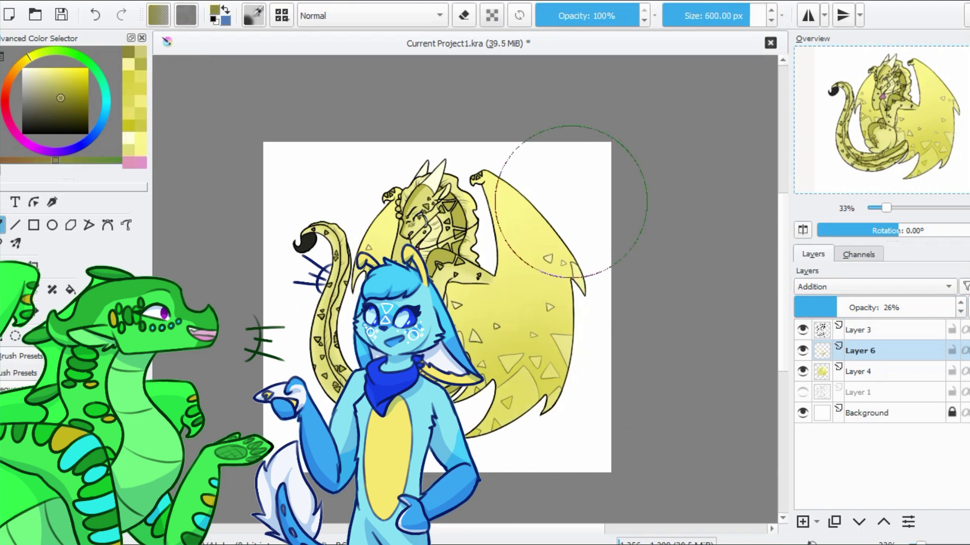
scroll(874, 286, "down", 3)
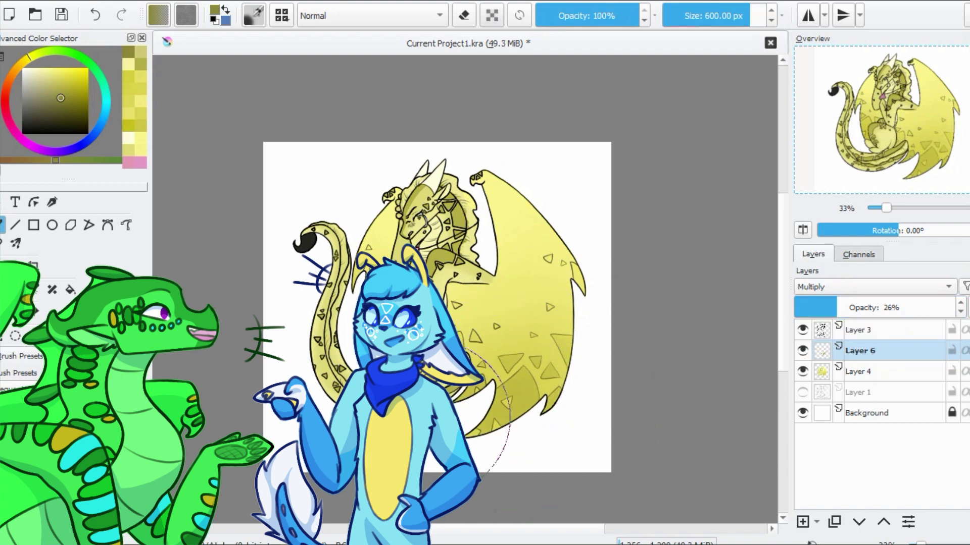
Raise Layer 6 to 100% opacity and repaint the wing markings with sampled pale yellow and olive tones
left_click_drag(829, 308, 955, 308)
left_click(392, 212, "ctrl")
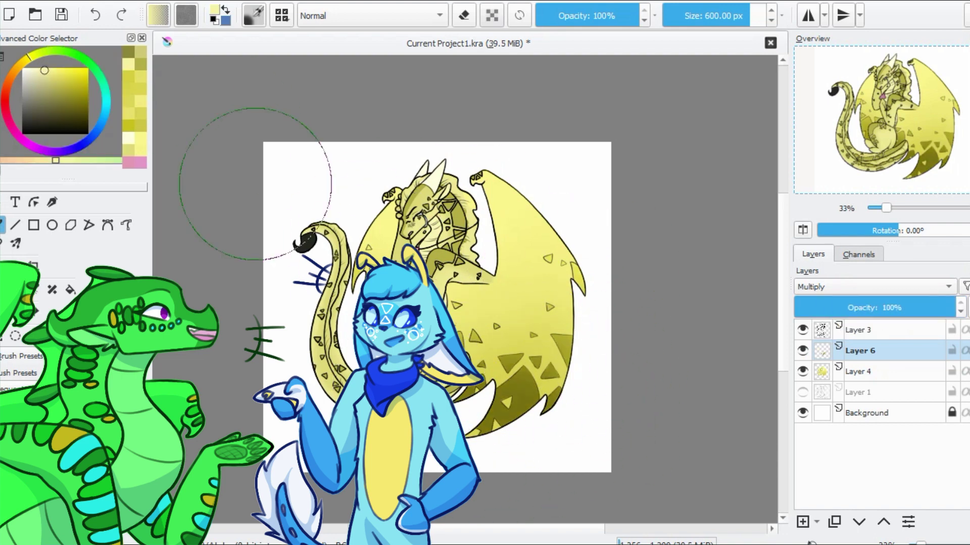
key("/")
left_click(574, 212, "ctrl")
key("/")
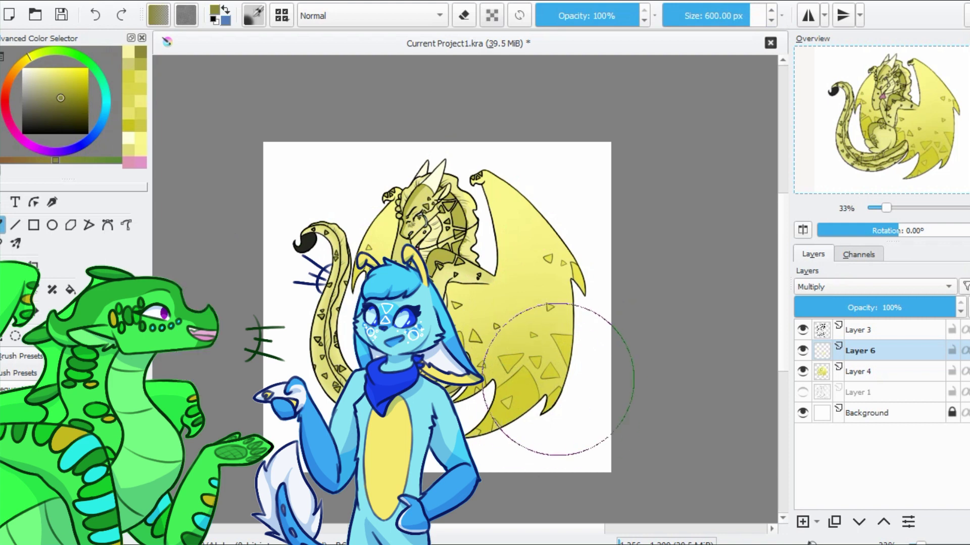
Darken the lower wing tips with the olive airbrush, set Layer 6 to 36% opacity, and save the project
mouse_move(440, 399)
left_mouse_down()
mouse_move(565, 379)
mouse_move(504, 477)
left_mouse_up()
left_click(875, 308)
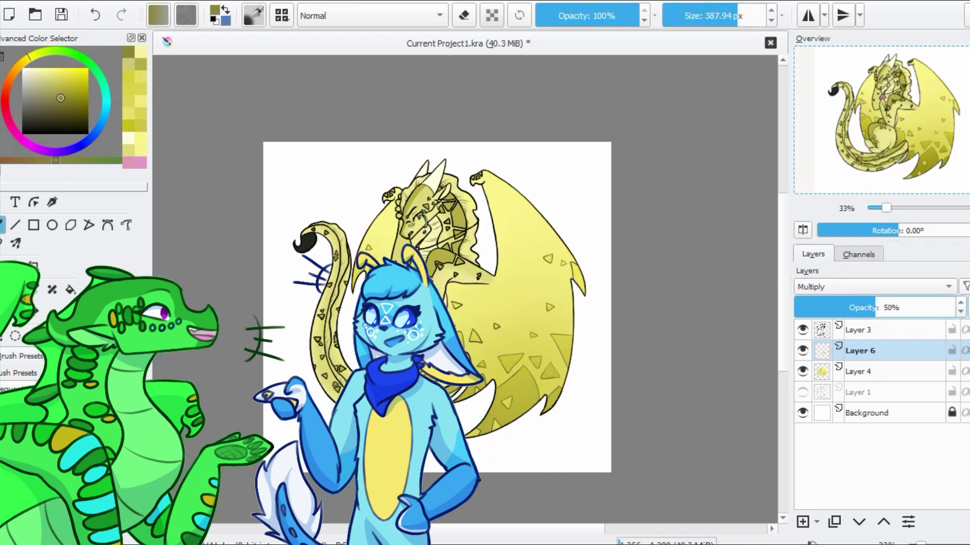
key("ctrl+s")
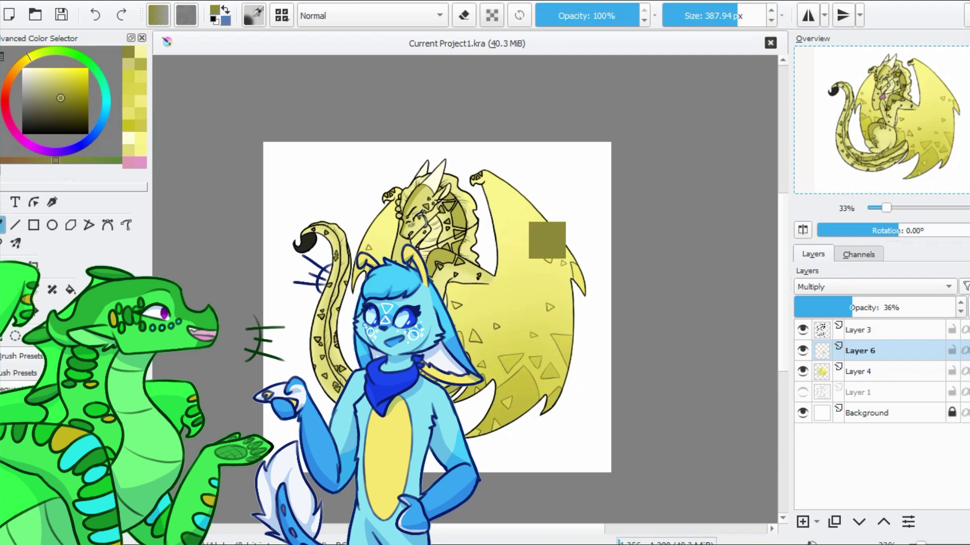
On Layer 4, repaint the frill around the dragon's head and neck pale yellow with the 40 px brush
key("Page_Down")
key("b")
key("1")
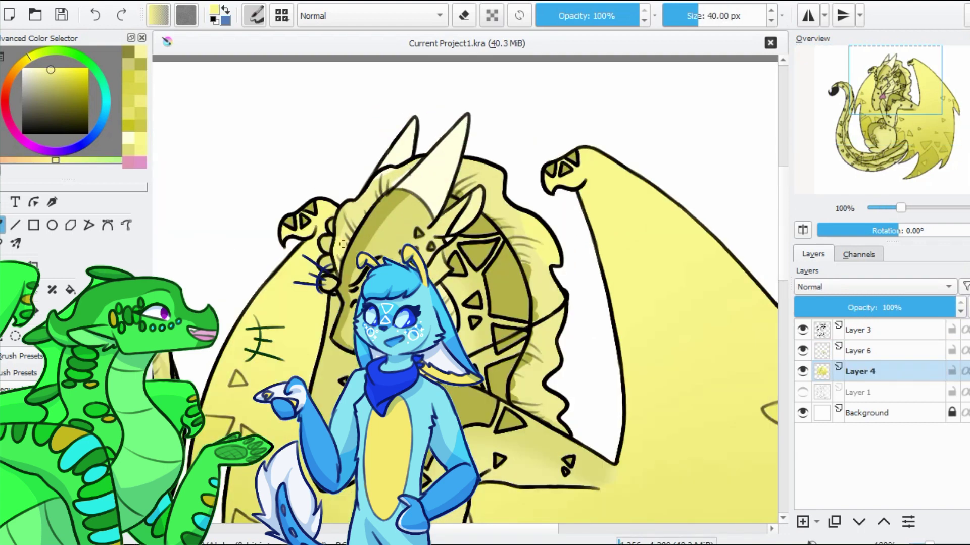
left_click_drag(343, 244, 352, 209)
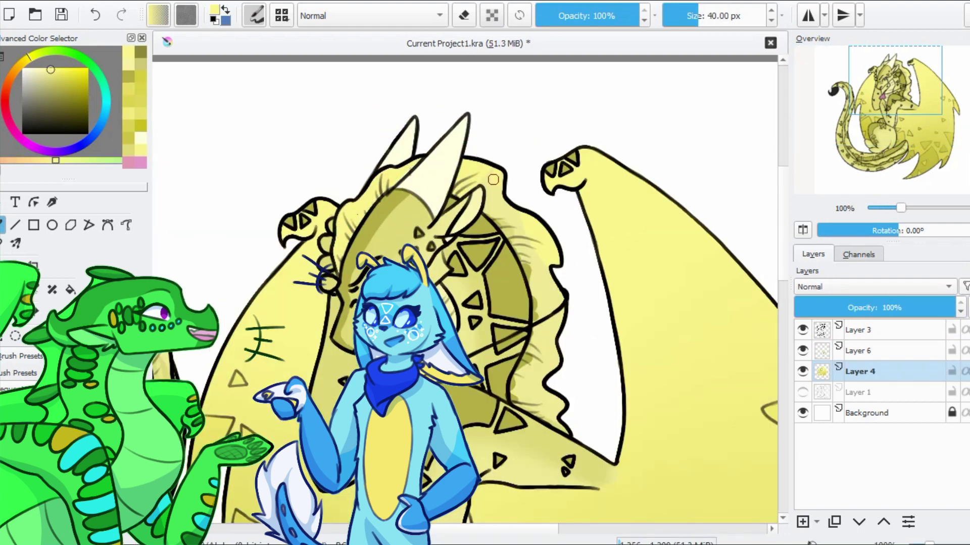
scroll(528, 245, "down", 3)
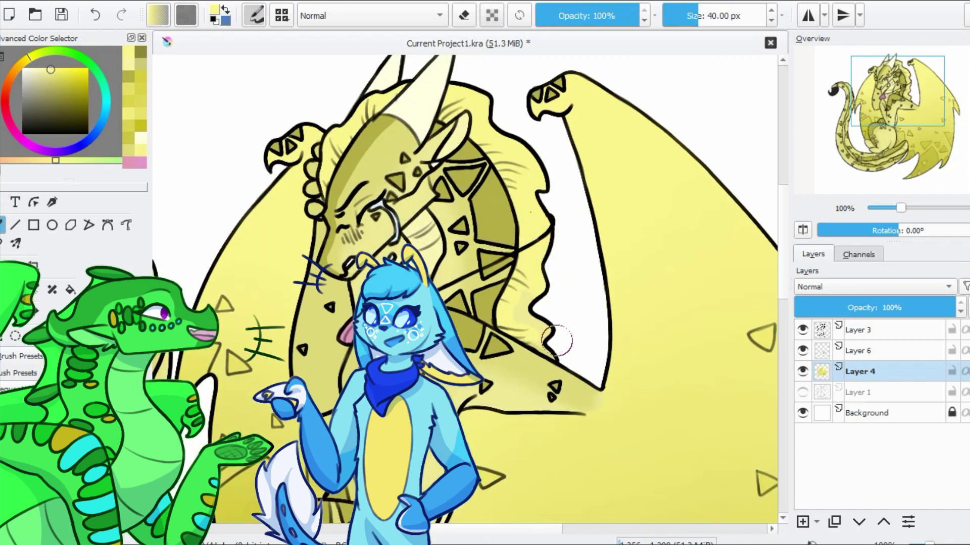
Repaint the frill along the full length of the tail in the same pale yellow
scroll(538, 339, "down", 10)
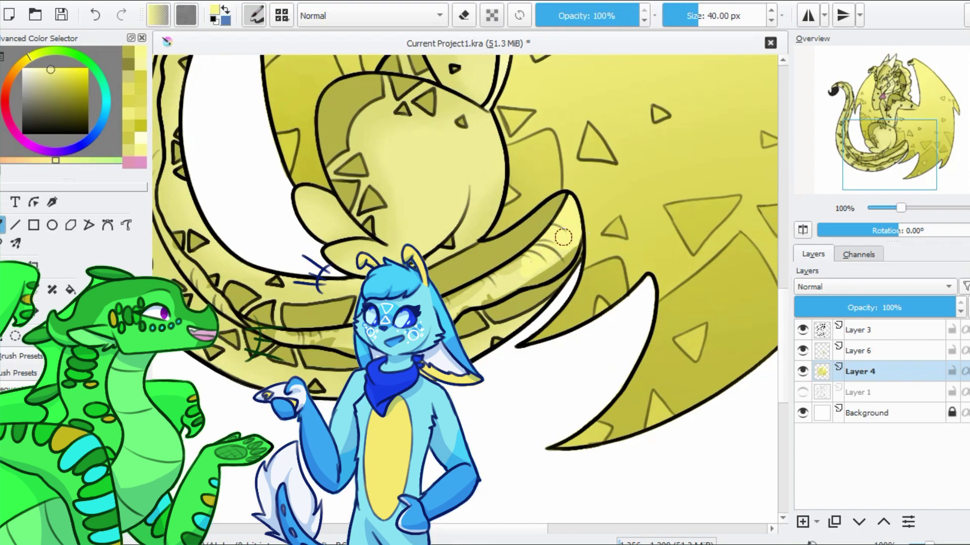
scroll(541, 277, "down", 2)
scroll(541, 276, "left", 2)
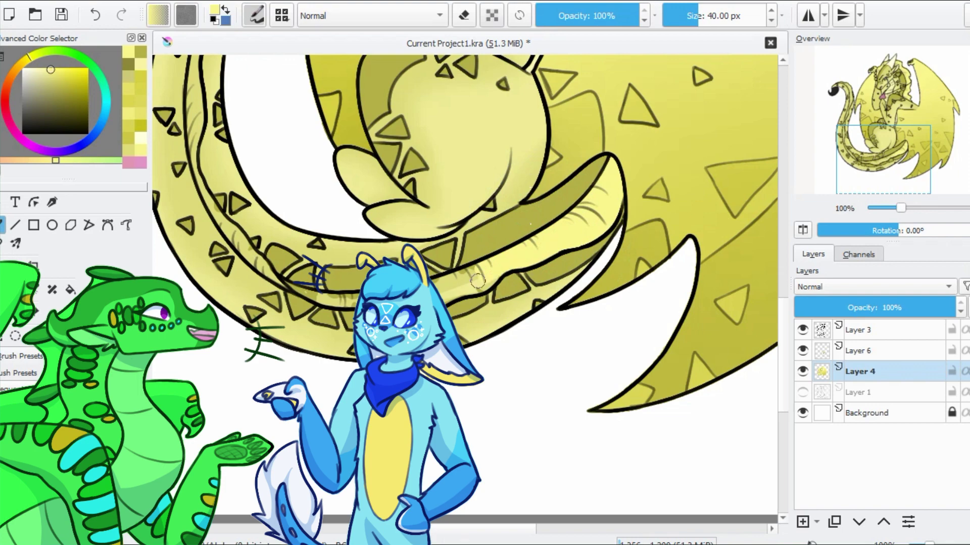
scroll(533, 265, "left", 3)
scroll(533, 265, "down", 1)
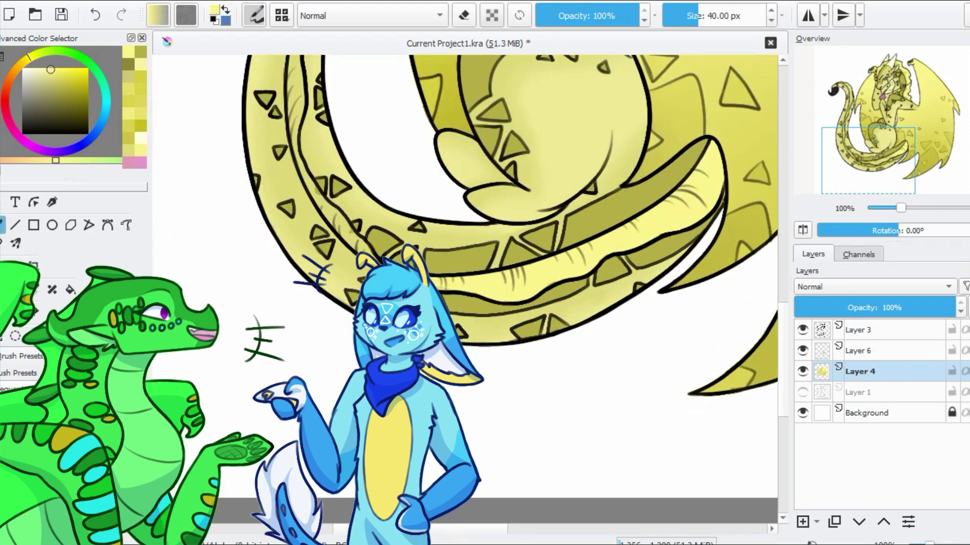
scroll(348, 314, "up", 3)
scroll(352, 298, "up", 3)
scroll(352, 298, "left", 2)
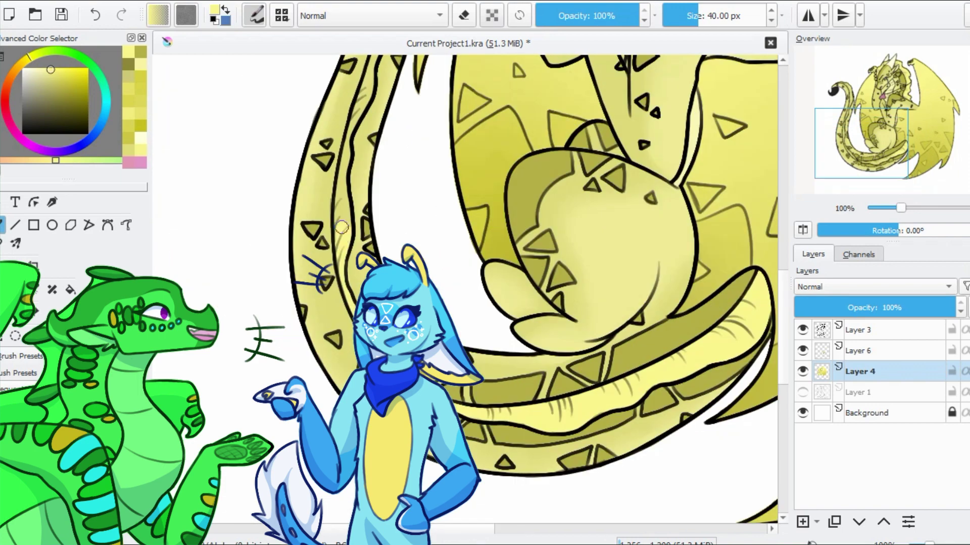
scroll(341, 252, "up", 8)
scroll(391, 163, "up", 4)
scroll(283, 111, "up", 4)
Sample the dark grey of the tail tip, touch up the tail tip, and save the project
left_click(283, 260, "ctrl")
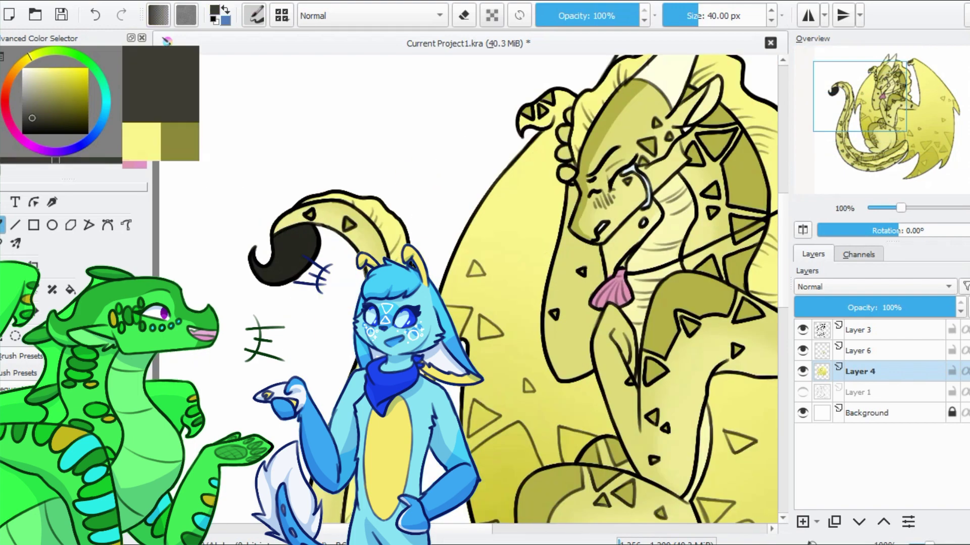
left_click(298, 268, "ctrl")
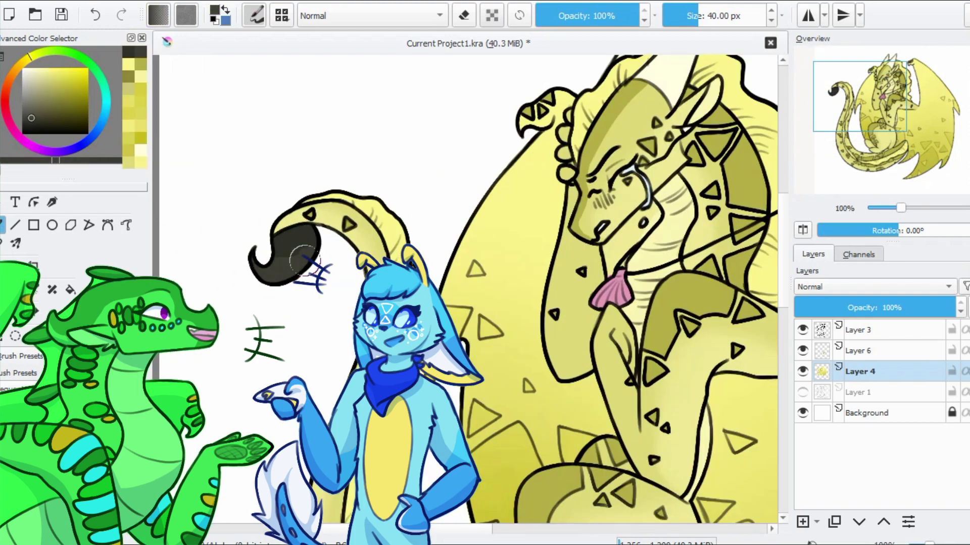
scroll(386, 250, "down", 3)
key("ctrl+s")
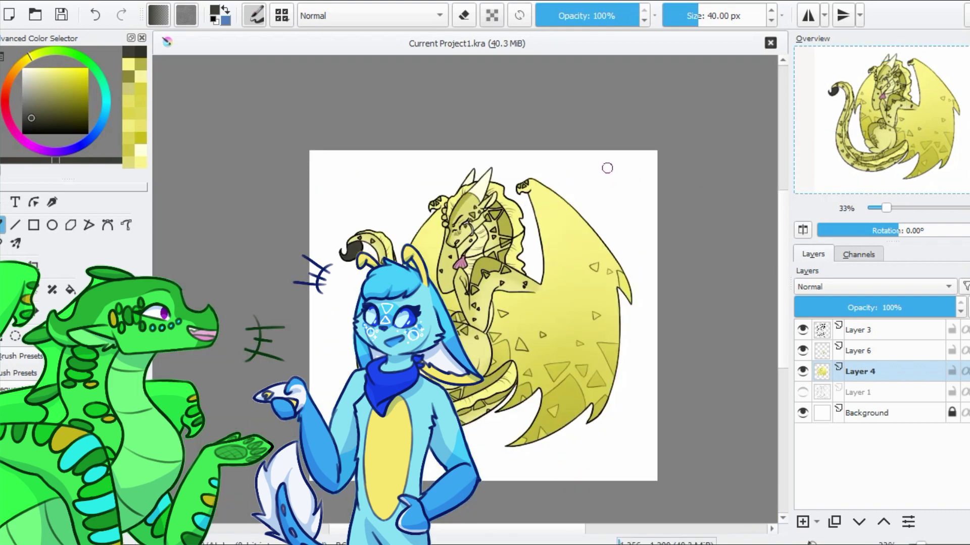
On Layer 3, tint the dragon's line art dark olive with the 600 px airbrush
key("Page_Up")
key("Page_Up")
left_click(451, 280, "ctrl")
left_click_drag(451, 280, 510, 281)
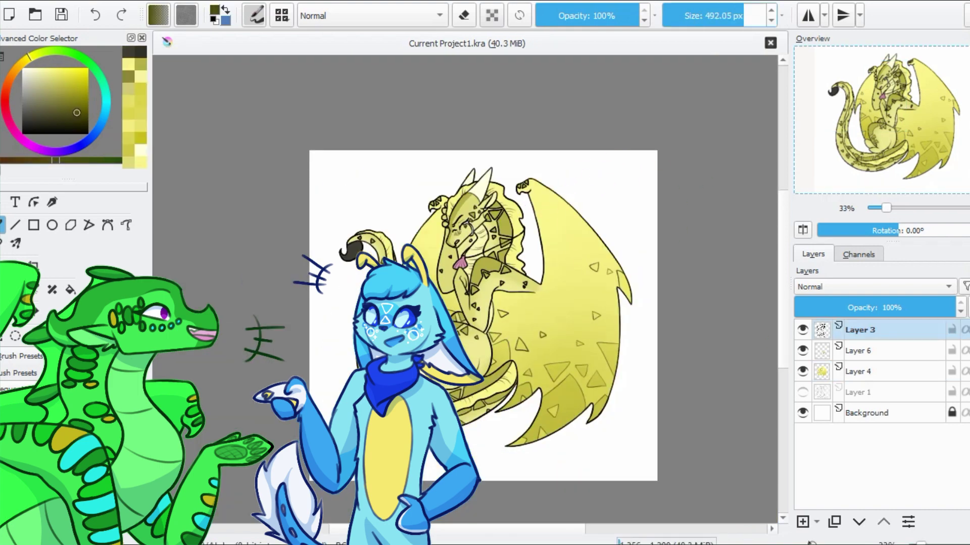
scroll(227, 162, "up", 2)
scroll(281, 318, "down", 1)
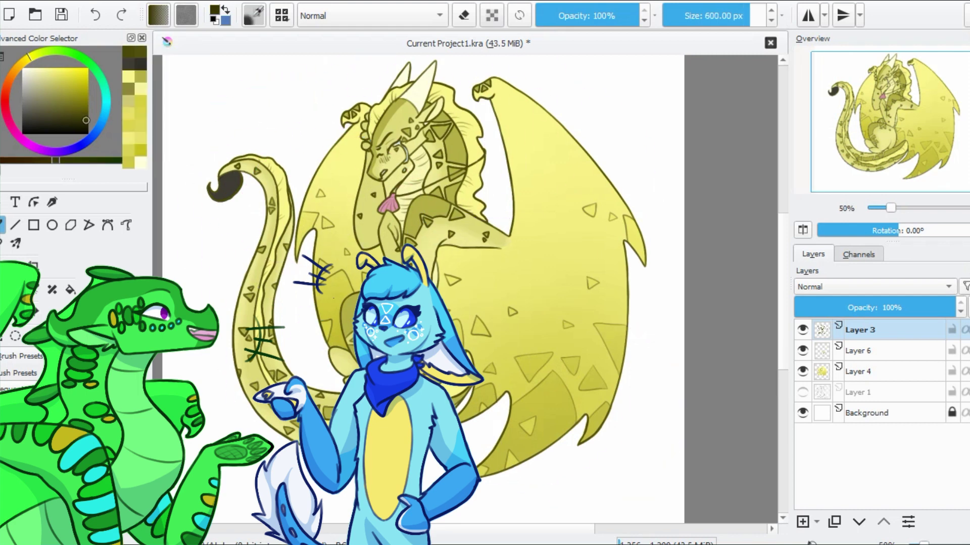
left_click_drag(606, 269, 343, 309)
Reduce the airbrush to about 342 px and blend the tail tip's outline between black and dark olive
left_click(211, 188, "ctrl")
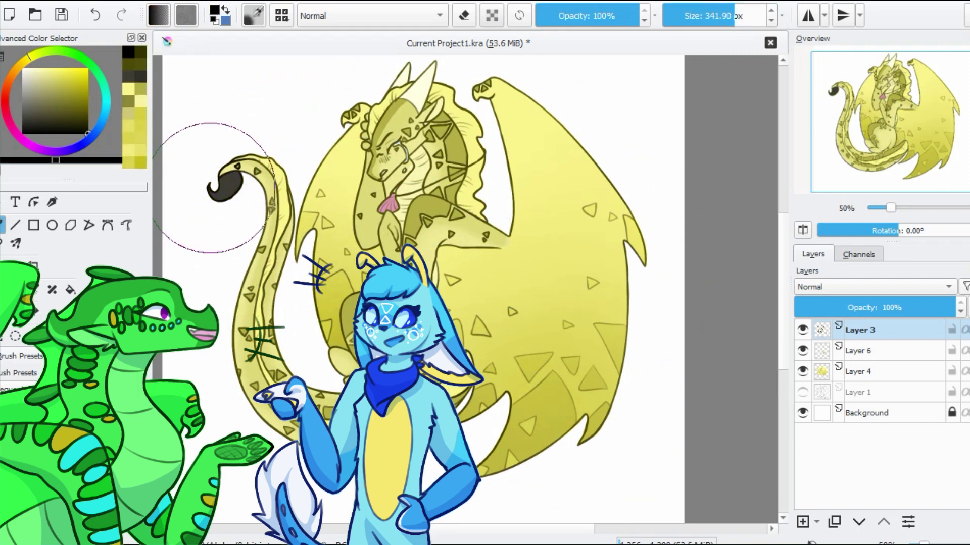
scroll(256, 145, "up", 5)
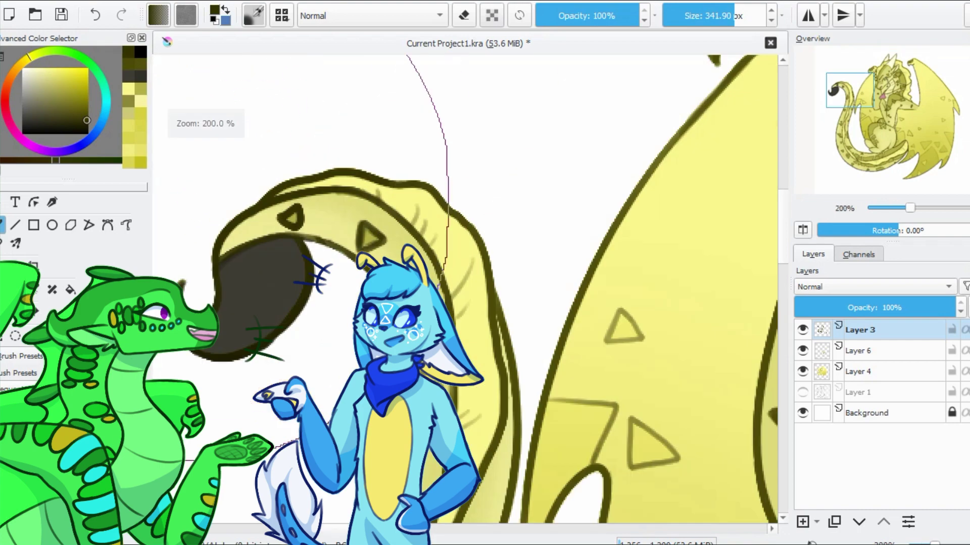
scroll(256, 145, "down", 4)
Tint the line art on the wings with a sampled lighter olive
left_click(391, 399, "ctrl")
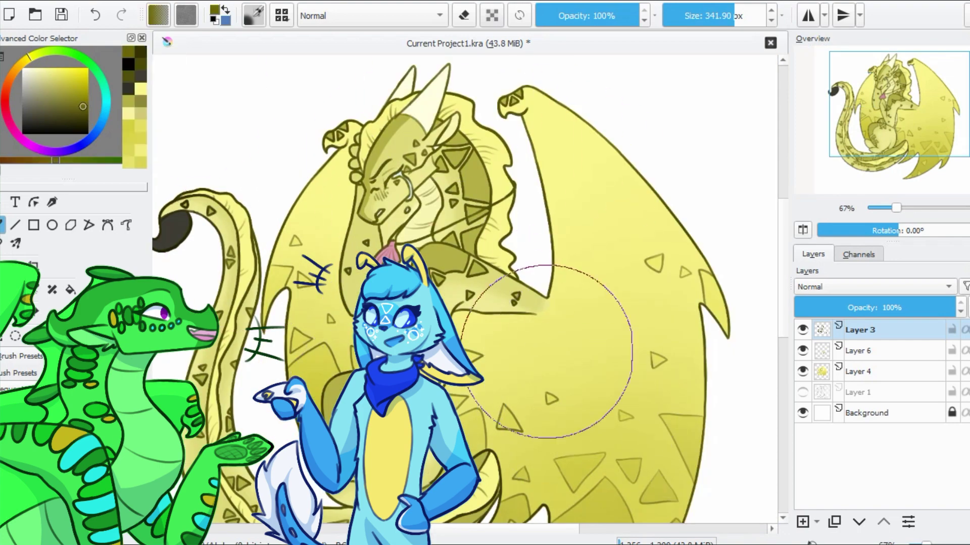
scroll(573, 328, "down", 2)
scroll(574, 328, "up", 1)
left_click(574, 328, "ctrl")
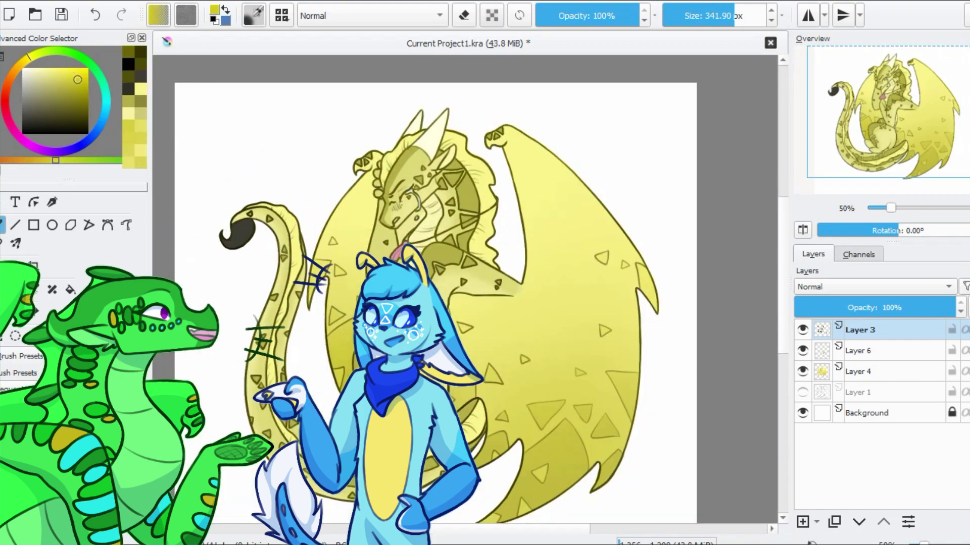
Duplicate Layer 3, add a new layer above the copy, and set it to Multiply at 27% opacity
key("ctrl+j")
key("Insert")
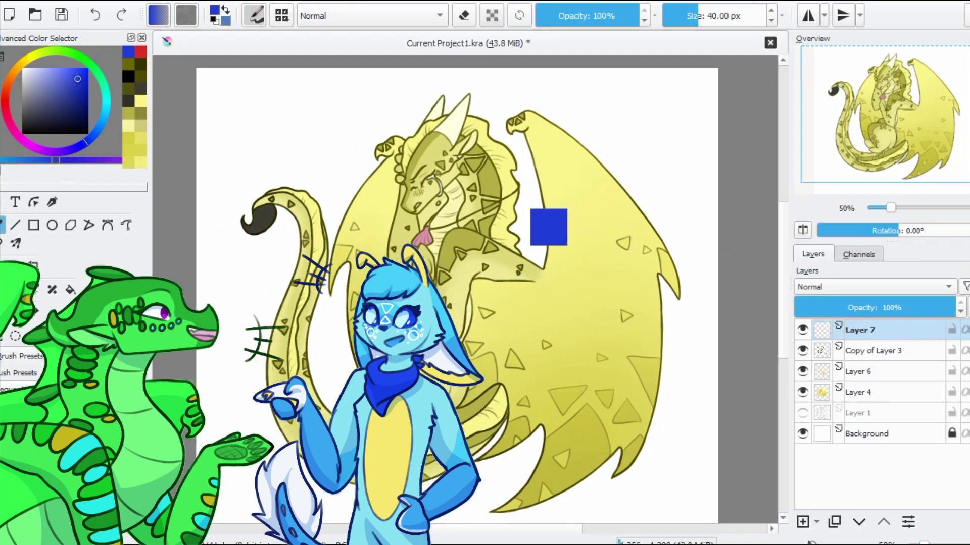
left_click(873, 286)
left_click(822, 382)
left_click(838, 308)
Select the dragon's silhouette, paint yellow shading on the head and neck on Layer 7, and set its opacity to 38%
left_click(821, 351, "ctrl")
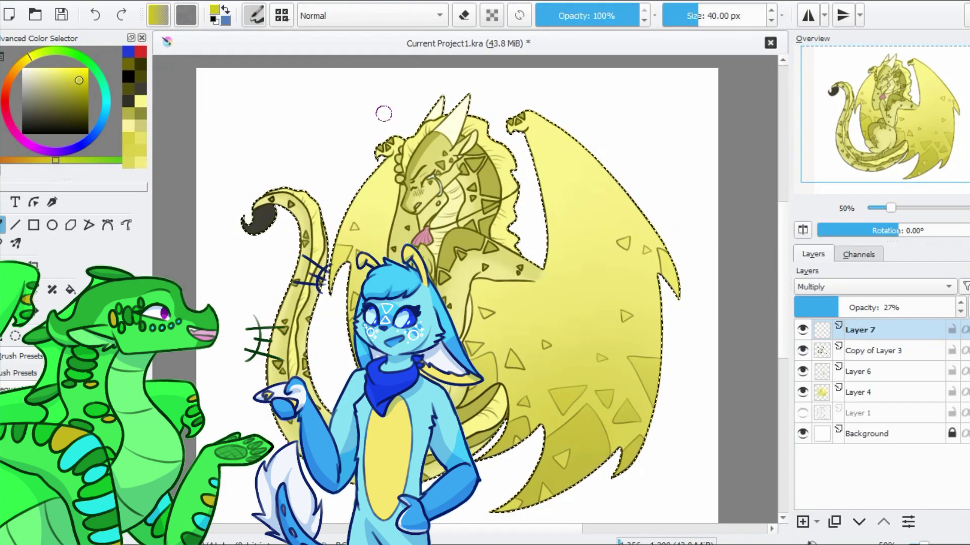
scroll(448, 150, "up", 4)
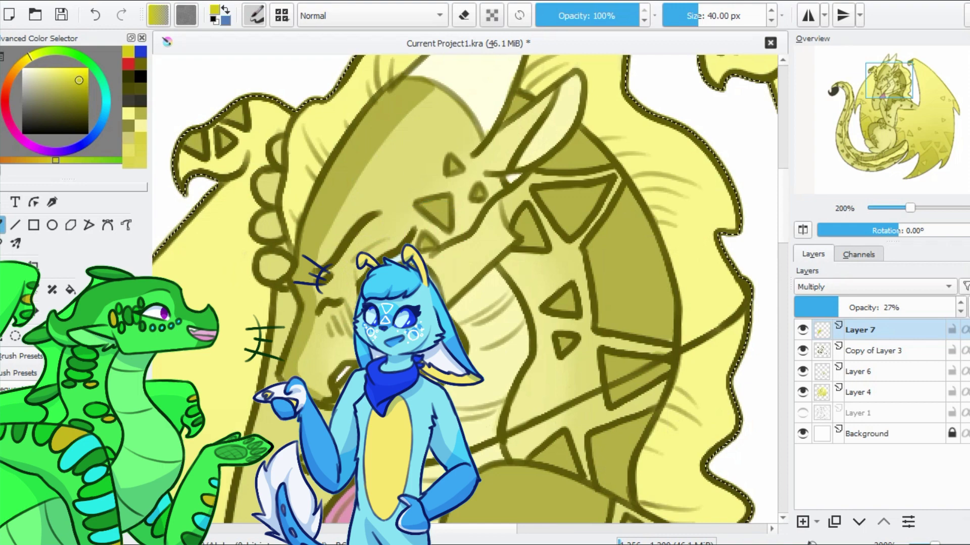
left_click(855, 307)
scroll(507, 272, "down", 2)
Refine the shading around the horns, ear, neck and wing claw with brush and eraser, and set Layer 7 to 56% opacity
key("e")
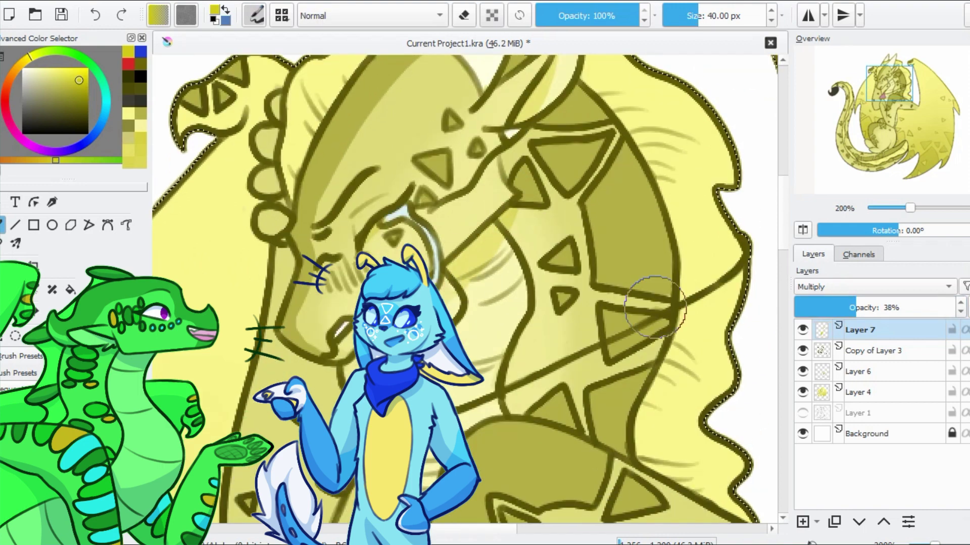
key("e")
key("[")
scroll(513, 242, "up", 4)
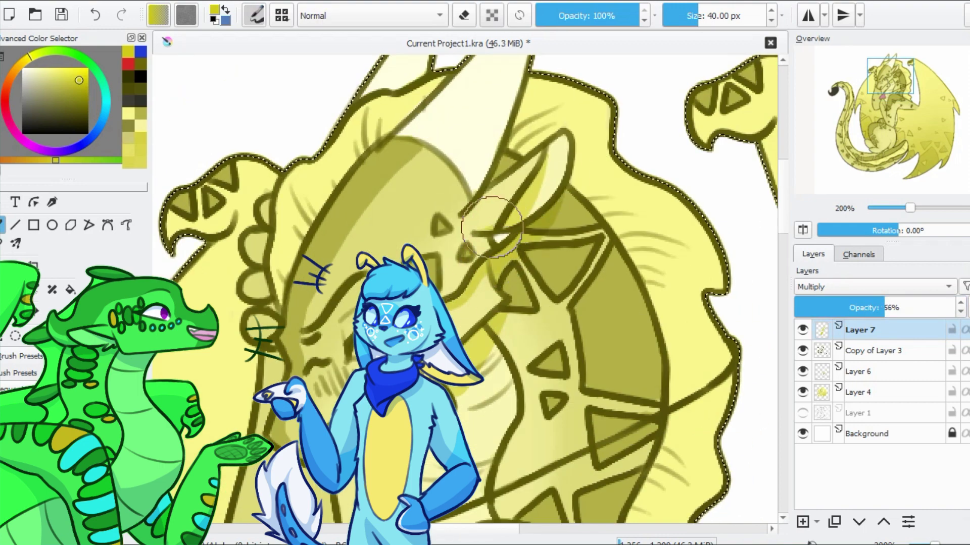
scroll(500, 222, "up", 3)
mouse_move(528, 149)
left_mouse_down()
mouse_move(404, 101)
mouse_move(303, 167)
left_mouse_up()
scroll(317, 187, "down", 3)
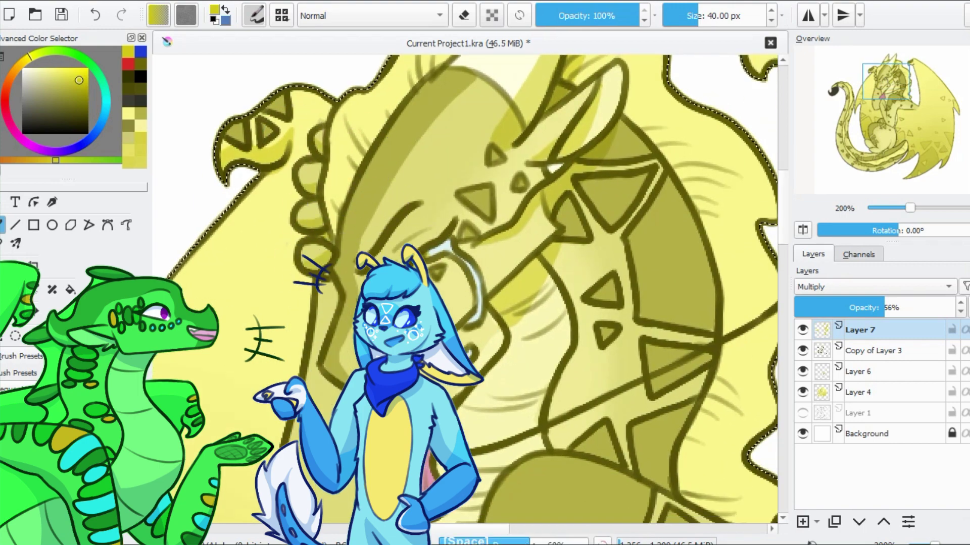
Recolour the shading on Layer 7 to a darker olive yellow and save the project
scroll(412, 197, "down", 3)
scroll(323, 286, "down", 4)
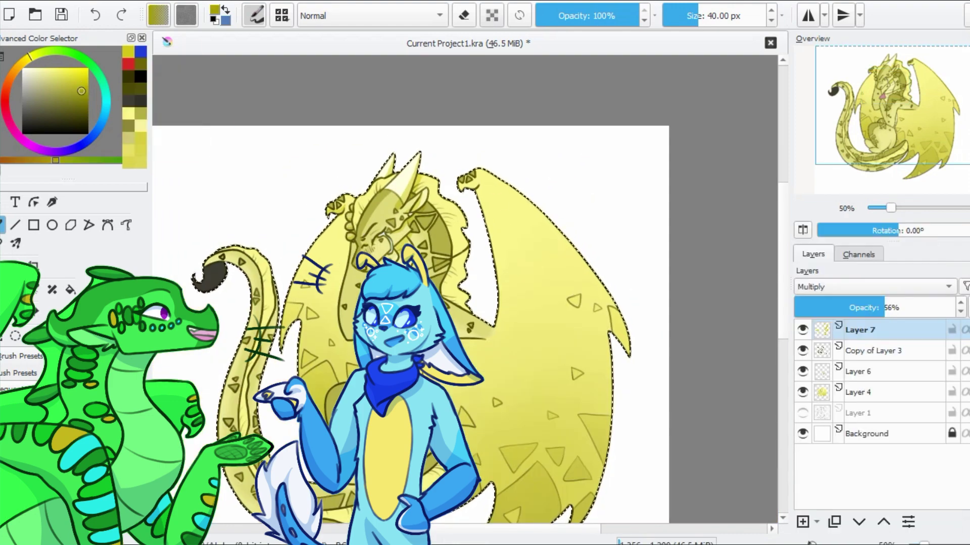
key("ctrl+s")
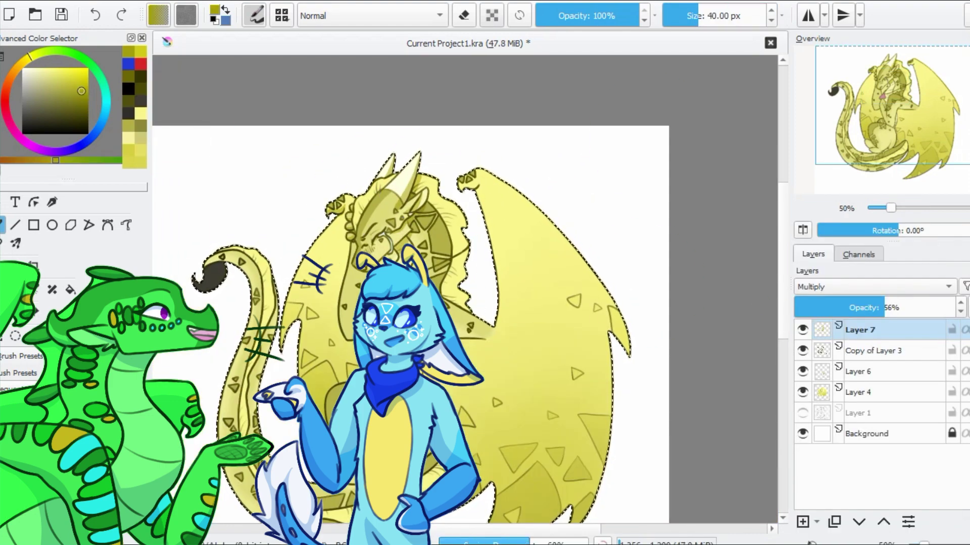
Paint and clean up olive shadows along the upper folds of the head frill
scroll(379, 229, "up", 4)
scroll(388, 193, "up", 3)
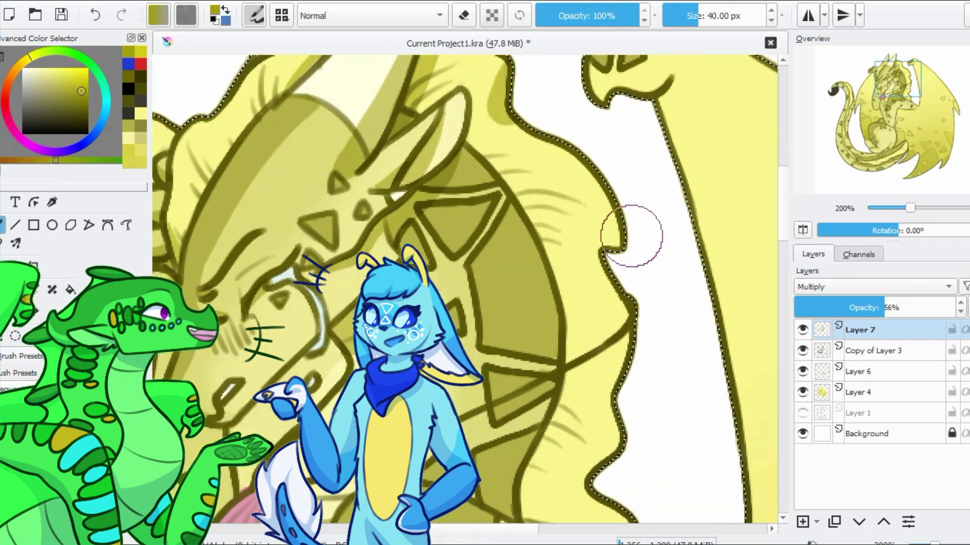
left_click_drag(746, 316, 638, 223)
key("e")
key("bracketright")
key("e")
left_click_drag(595, 348, 648, 222)
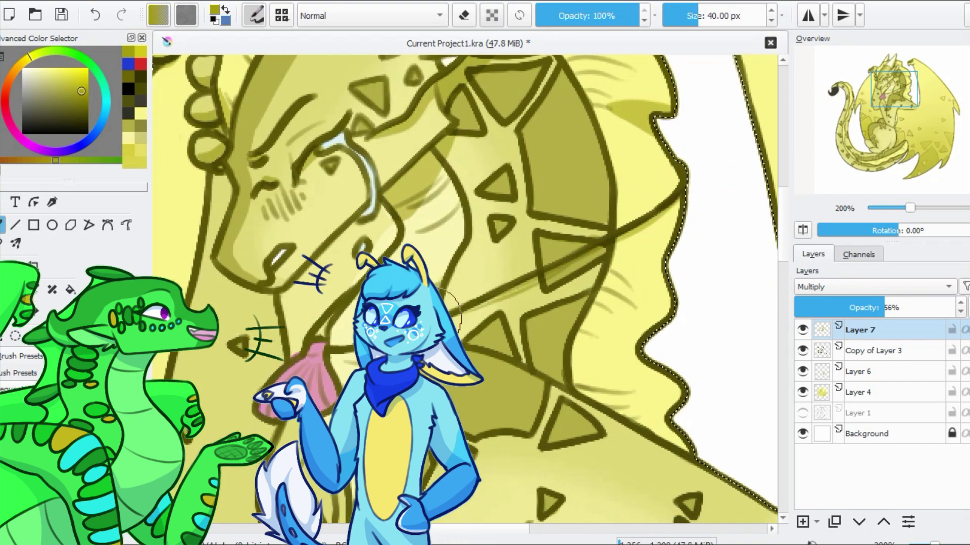
Continue the olive shading on the lower frill folds, the back of the neck and the chin
left_click(316, 356, "ctrl")
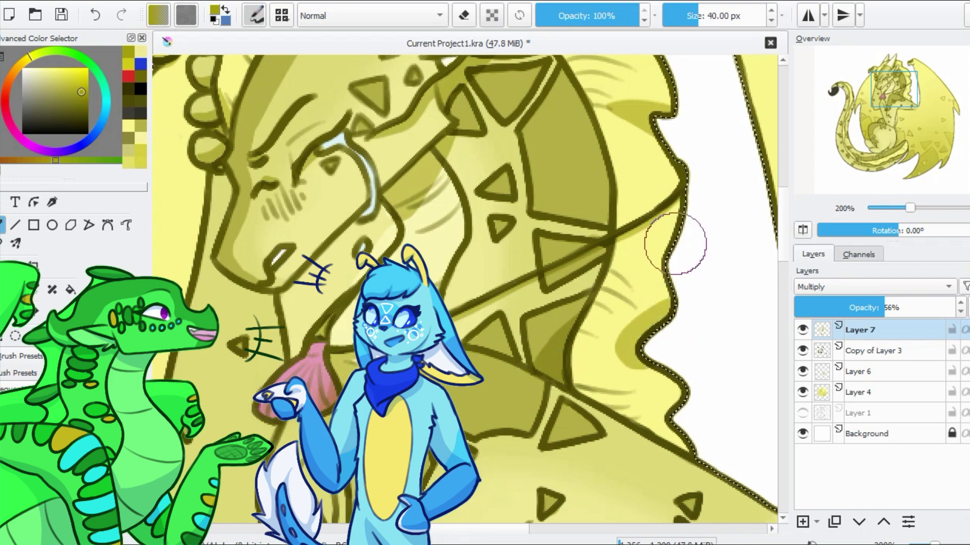
left_click_drag(628, 232, 559, 131)
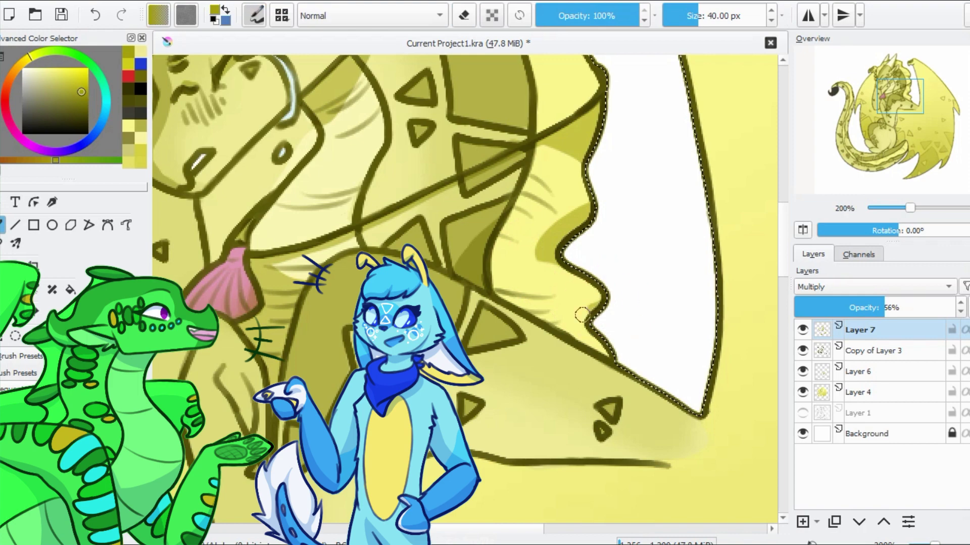
left_click_drag(560, 293, 587, 370)
left_click_drag(539, 232, 615, 166)
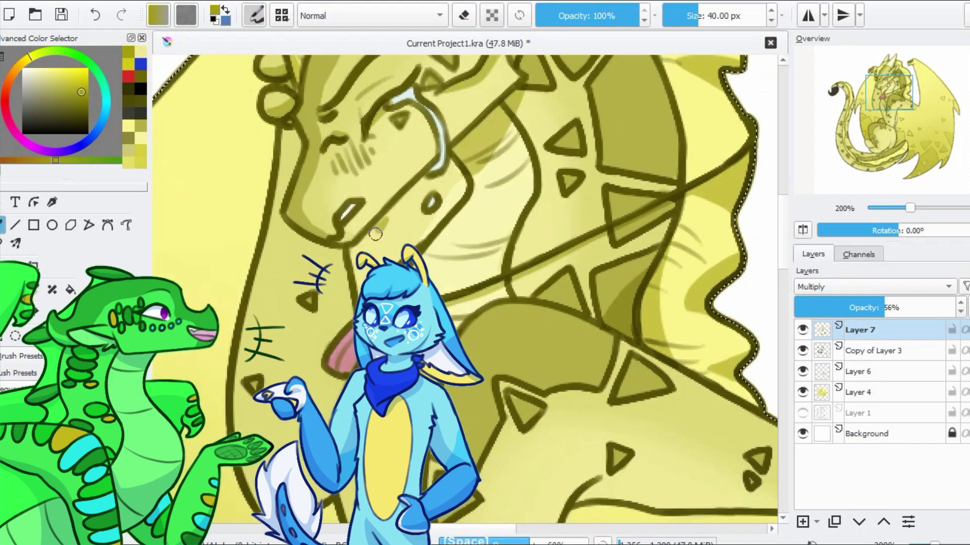
Switch to Layer 4 and recolour the dragon's lower jaw pale yellow
left_click(424, 188, "ctrl")
key("Page_Down")
key("Page_Down")
key("Page_Down")
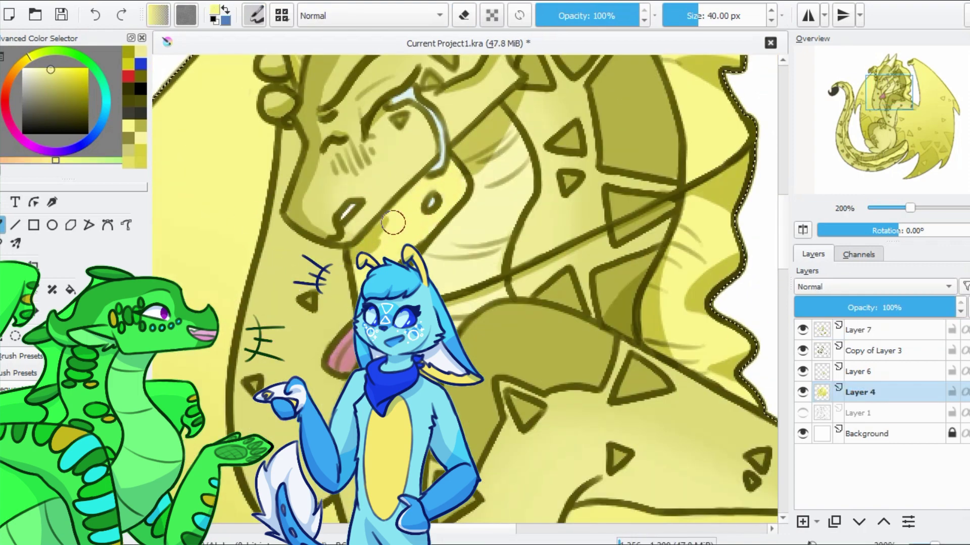
Return to Layer 7 and shade the lower jaw with the olive shadow colour
left_click(423, 186, "ctrl")
key("Page_Up")
key("Page_Up")
key("Page_Up")
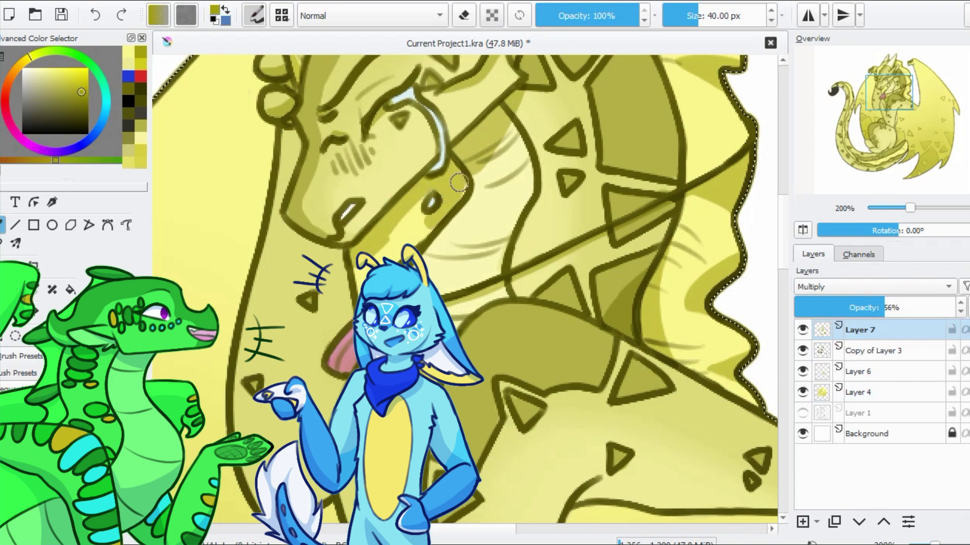
Paint soft olive shadows on the far wing beside the dragon's neck and body, and clean up their edges
left_click_drag(408, 237, 685, 126)
scroll(299, 366, "down", 2)
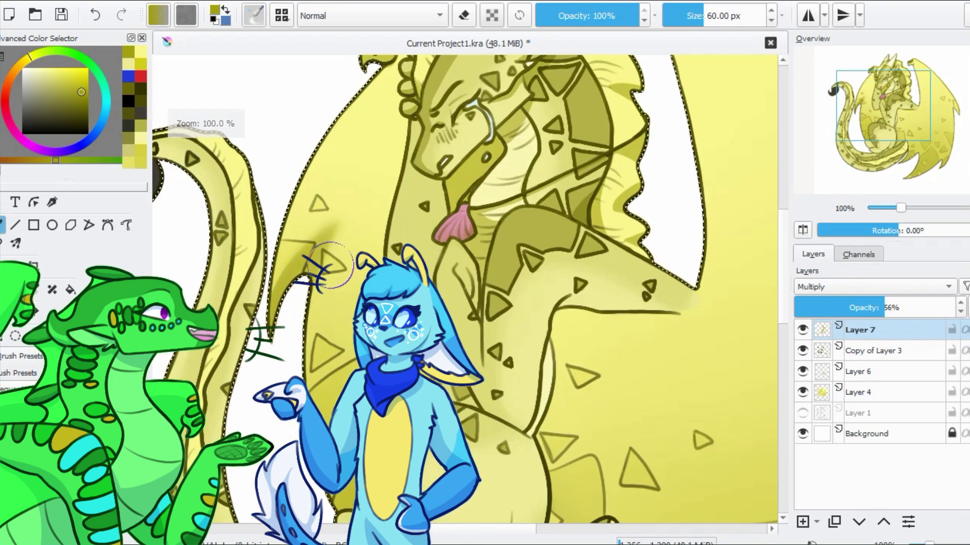
left_click_drag(277, 316, 245, 295)
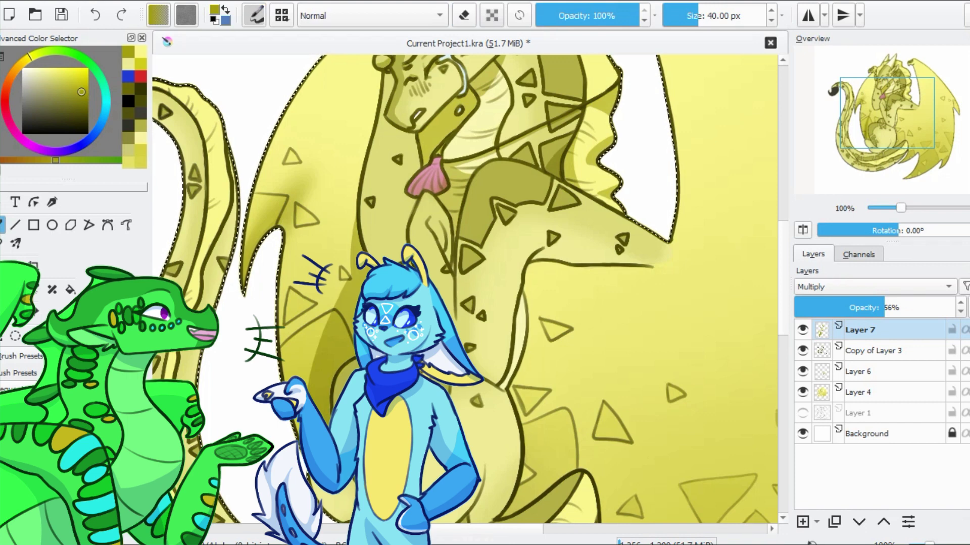
key("e")
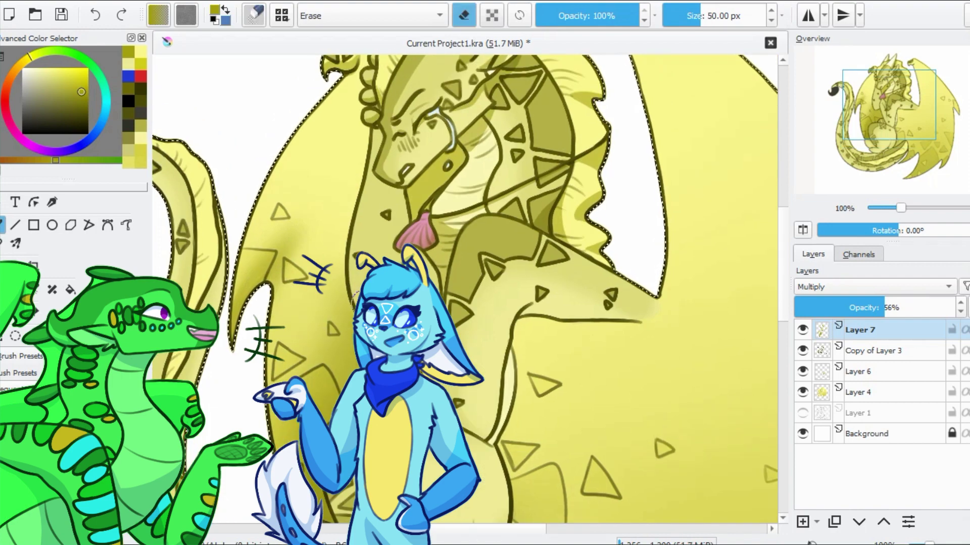
scroll(345, 349, "down", 3)
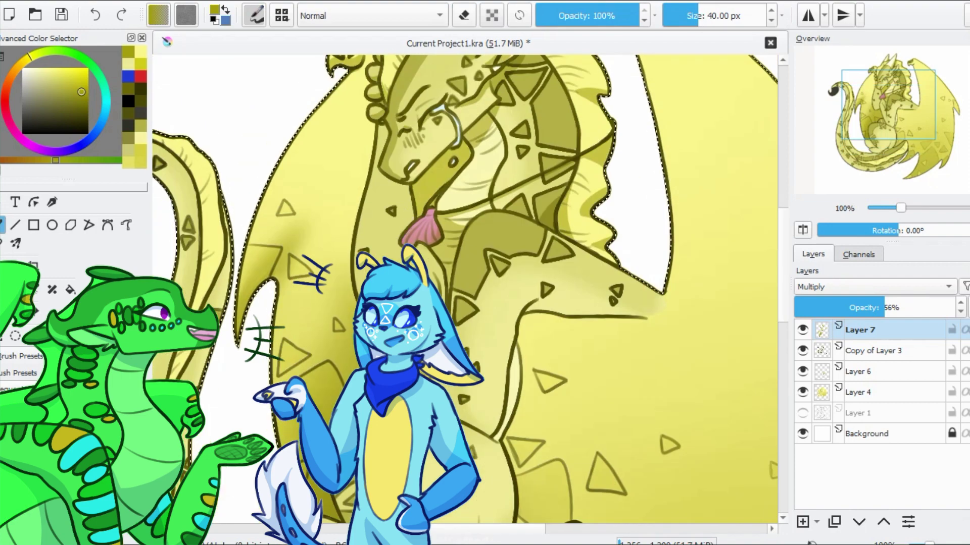
Lower Layer 7's opacity to 28% and rework the olive shading on the neck below the chin
scroll(469, 293, "down", 3)
scroll(469, 293, "up", 4)
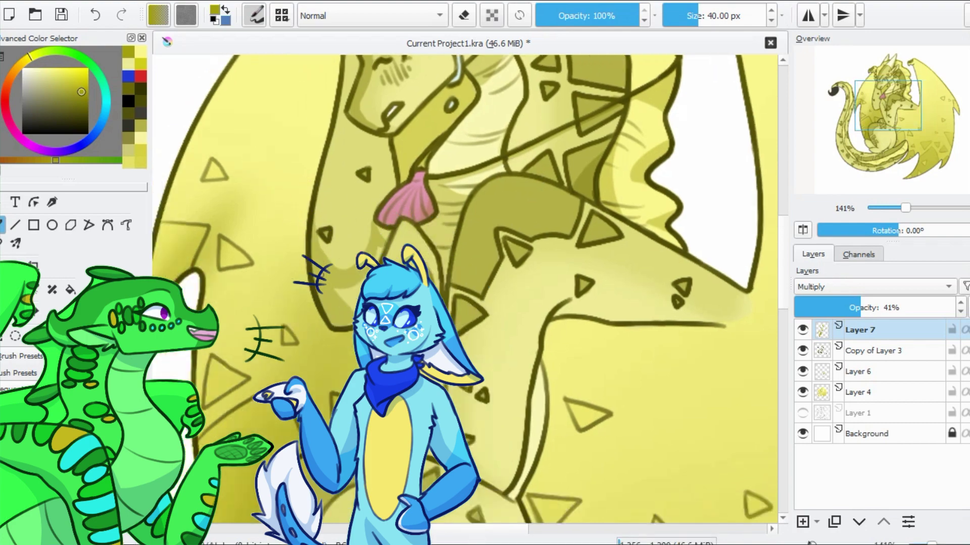
scroll(347, 302, "up", 2)
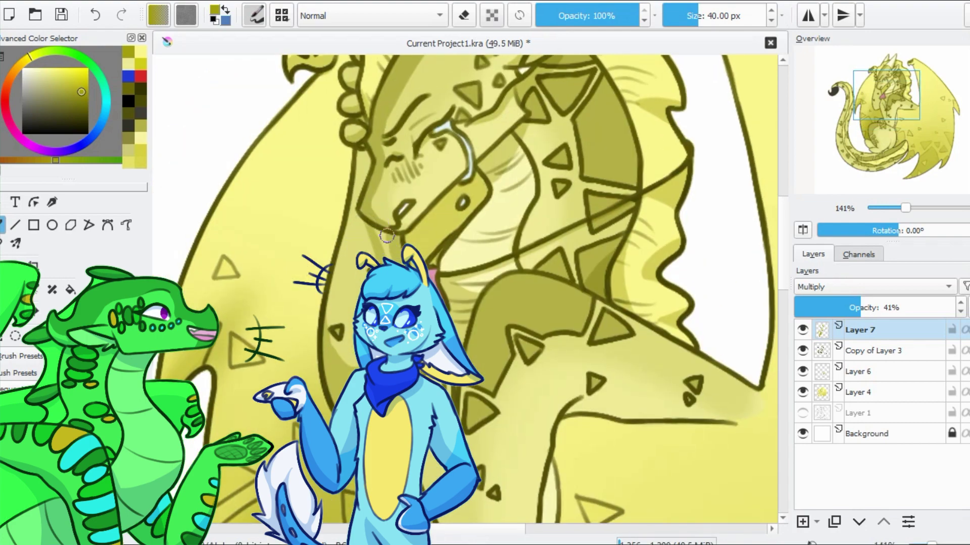
scroll(387, 235, "down", 5)
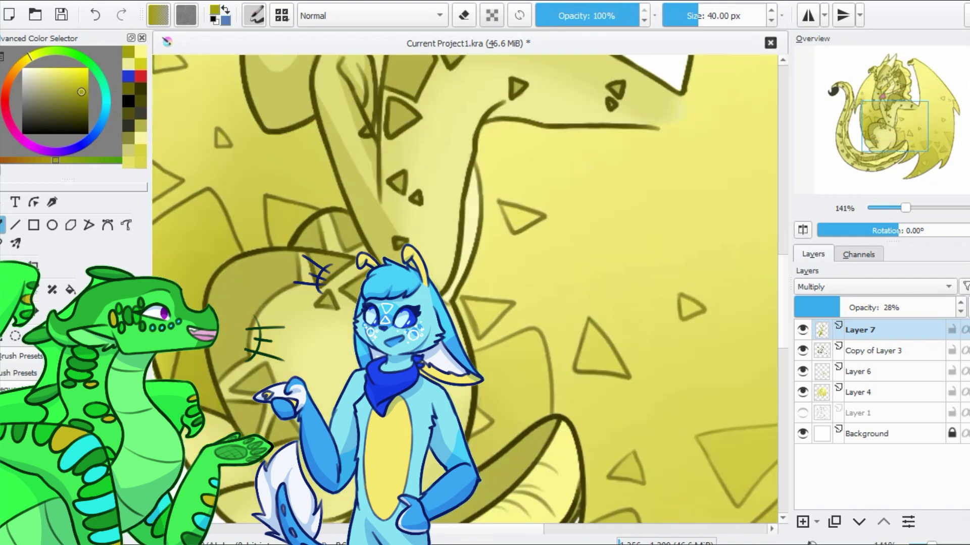
Shade the wing strip beside the foreleg and undo the stroke beneath the raised arm
left_click_drag(473, 150, 494, 234)
mouse_move(652, 121)
left_mouse_down()
mouse_move(524, 105)
mouse_move(565, 137)
left_mouse_up()
key("ctrl+z")
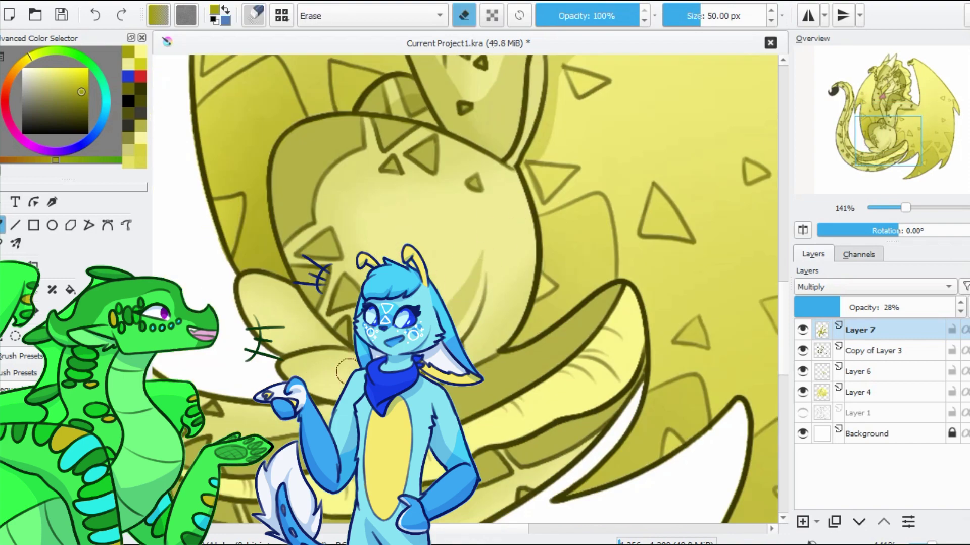
key("e")
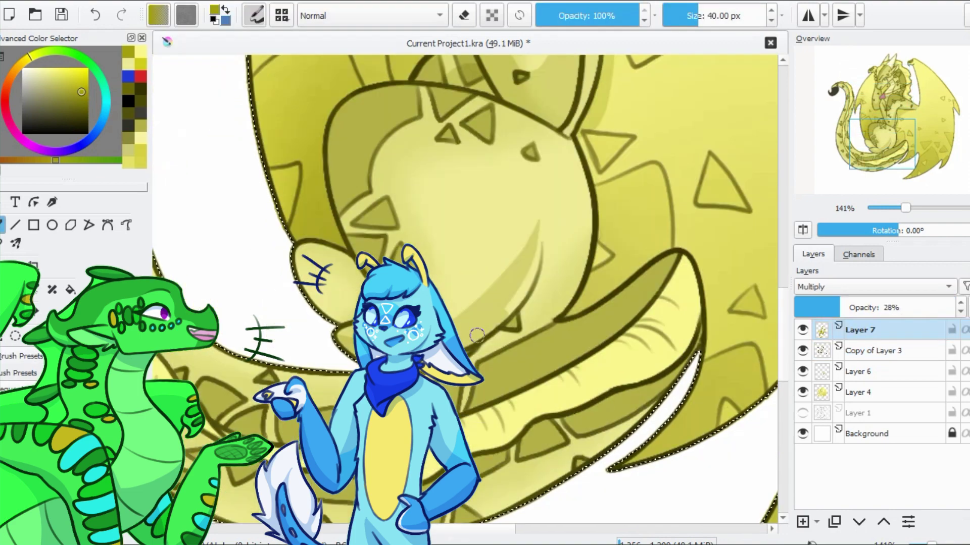
Shade the lower curve of the haunch, the foot and tail, and blend broad olive shadows across the large wing
mouse_move(477, 336)
left_mouse_down()
mouse_move(545, 238)
mouse_move(503, 292)
left_mouse_up()
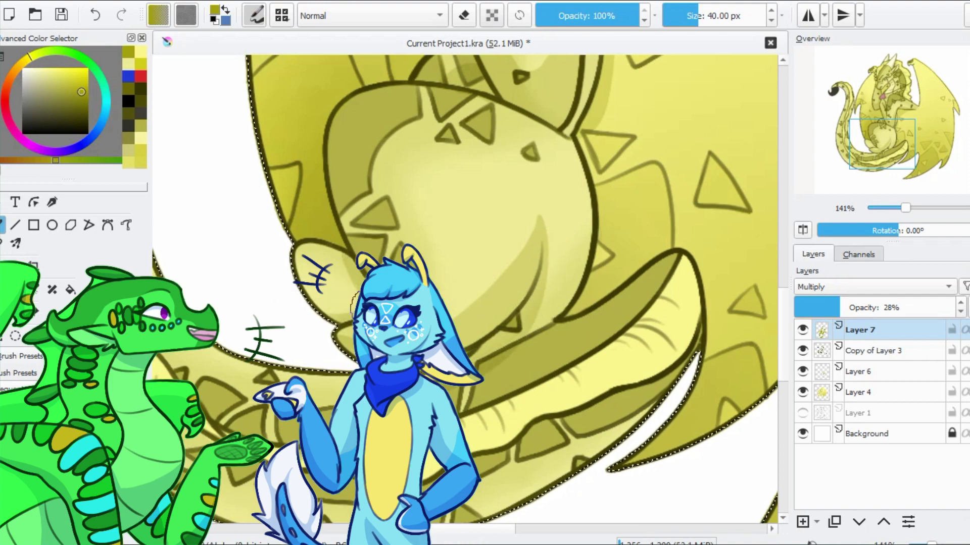
left_click_drag(358, 283, 262, 336)
left_click_drag(559, 318, 581, 384)
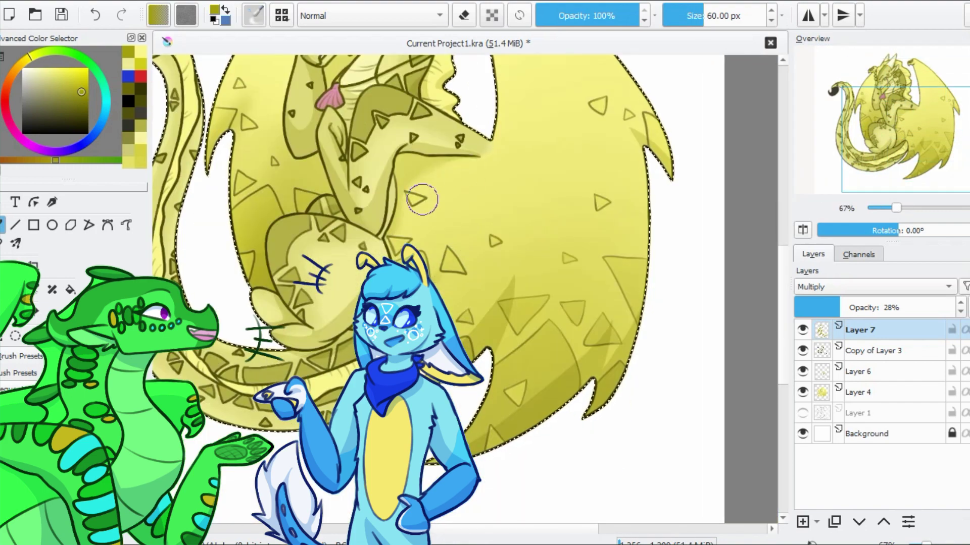
mouse_move(422, 199)
left_mouse_down()
mouse_move(506, 297)
mouse_move(643, 297)
mouse_move(523, 278)
mouse_move(220, 186)
left_mouse_up()
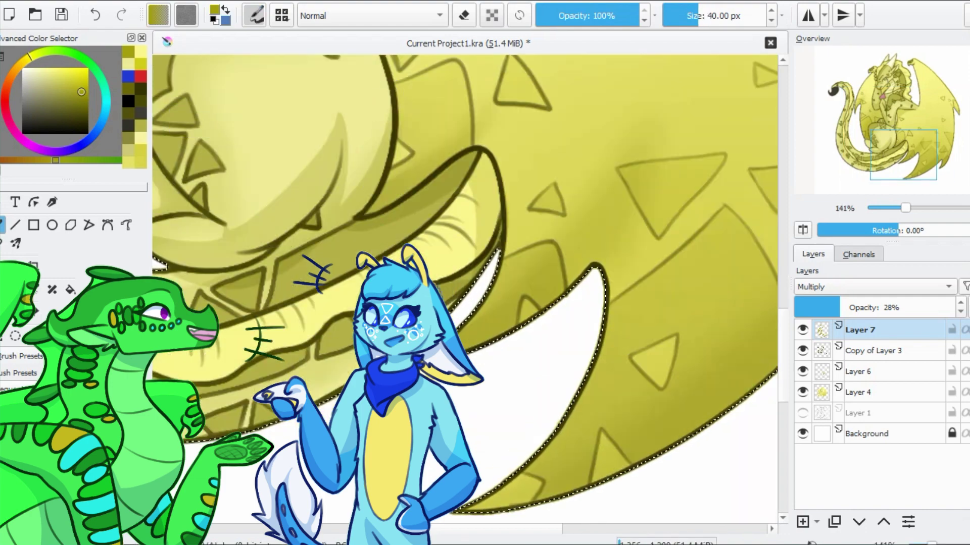
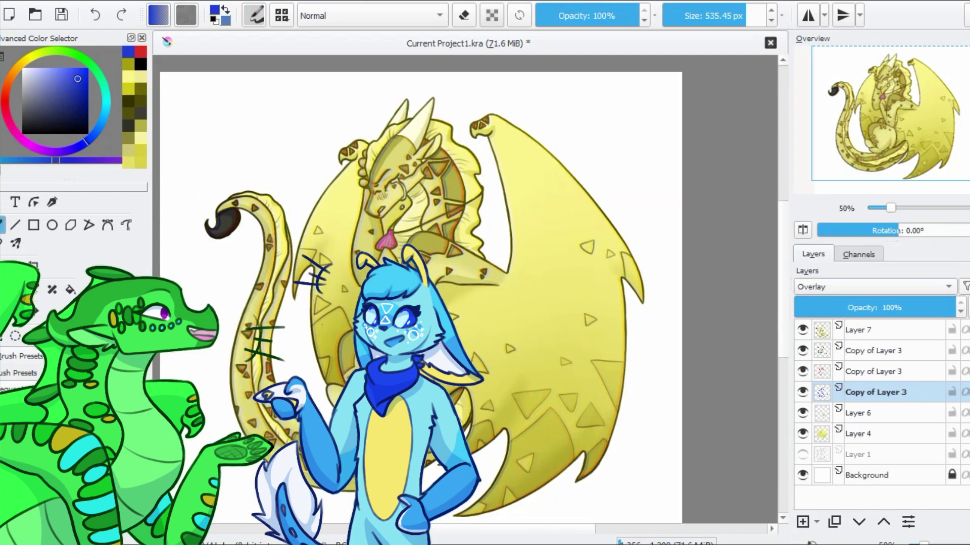
Save the yellow dragon drawing
key("ctrl+s")
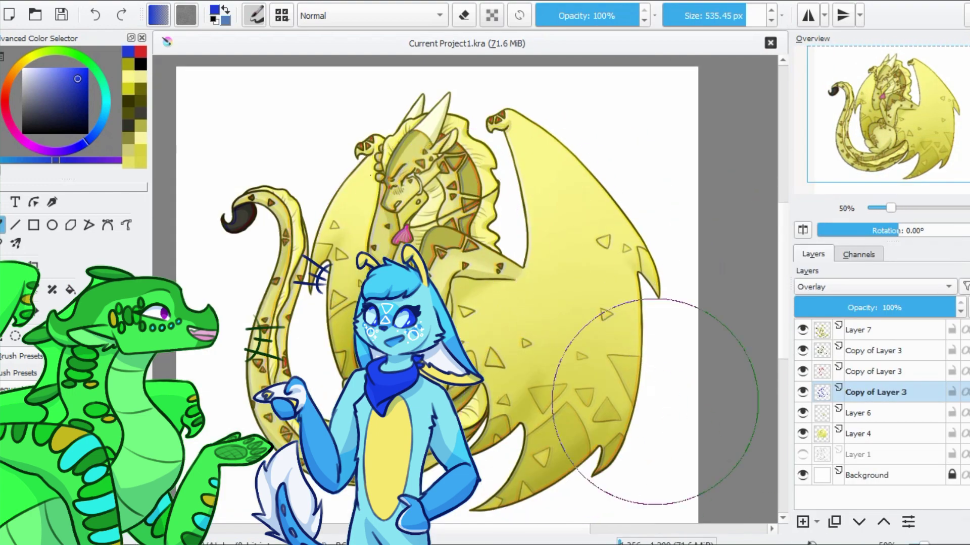
Try a dark olive fill on the Background layer, undo it, and preview the dragon without the background
left_click(866, 475)
left_click(29, 57)
left_click(86, 120)
left_click(70, 290)
left_click(212, 152)
key("ctrl+z")
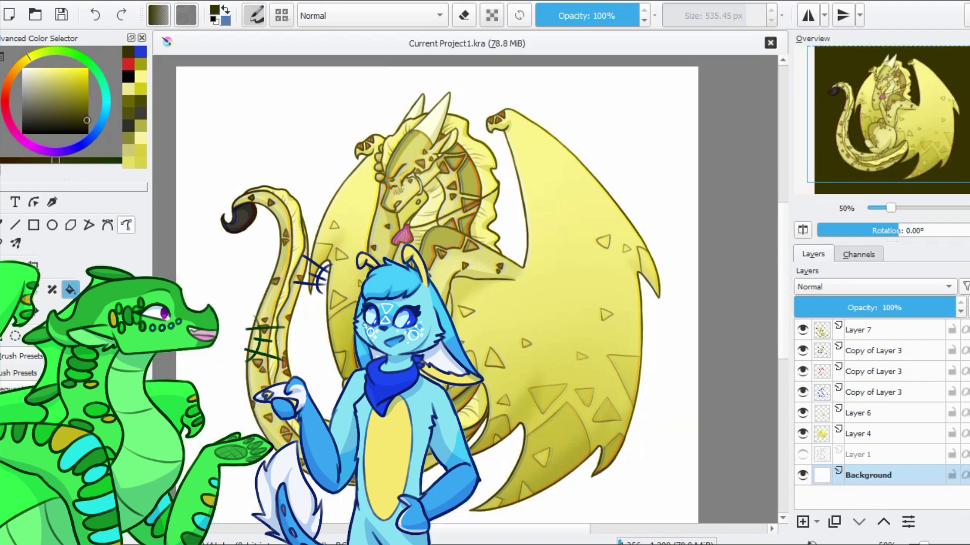
key("b")
key("ctrl+z")
scroll(373, 394, "up", 3)
scroll(727, 429, "down", 4)
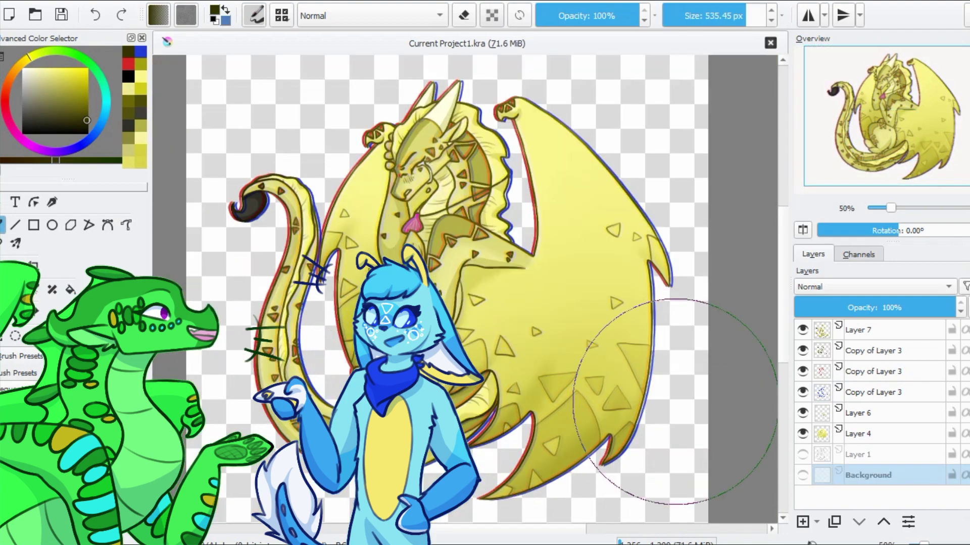
scroll(777, 441, "up", 1)
key("ctrl+z")
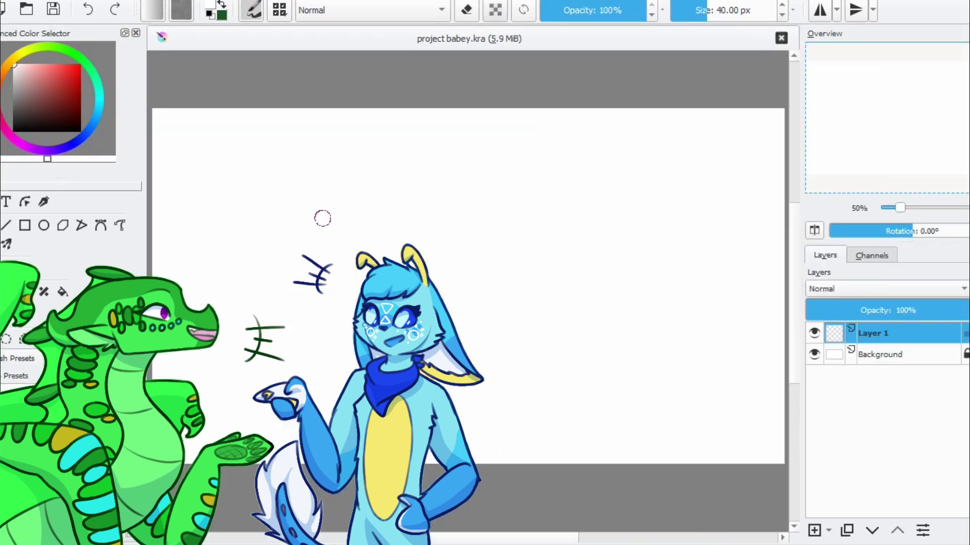
In project babey.kra, sketch a new dragon's round head, muzzle, long horn and neck curves in light grey
mouse_move(343, 164)
left_mouse_down()
mouse_move(362, 195)
mouse_move(348, 152)
mouse_move(399, 185)
mouse_move(431, 185)
mouse_move(429, 206)
left_mouse_up()
mouse_move(244, 177)
left_mouse_down()
mouse_move(335, 147)
mouse_move(344, 201)
mouse_move(427, 195)
left_mouse_up()
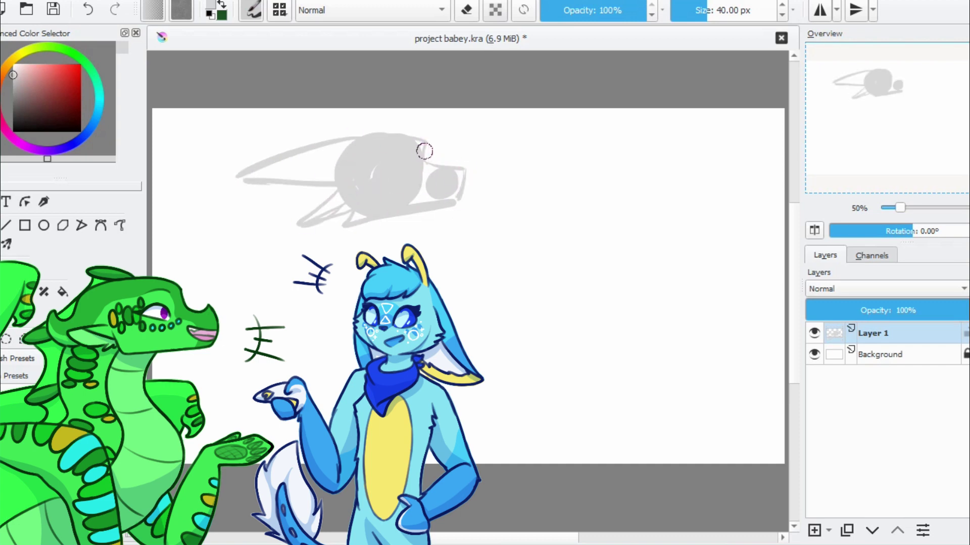
mouse_move(314, 188)
left_mouse_down()
mouse_move(286, 279)
mouse_move(274, 288)
left_mouse_up()
mouse_move(292, 227)
left_mouse_down()
mouse_move(323, 354)
mouse_move(295, 375)
left_mouse_up()
left_click_drag(379, 259, 408, 214)
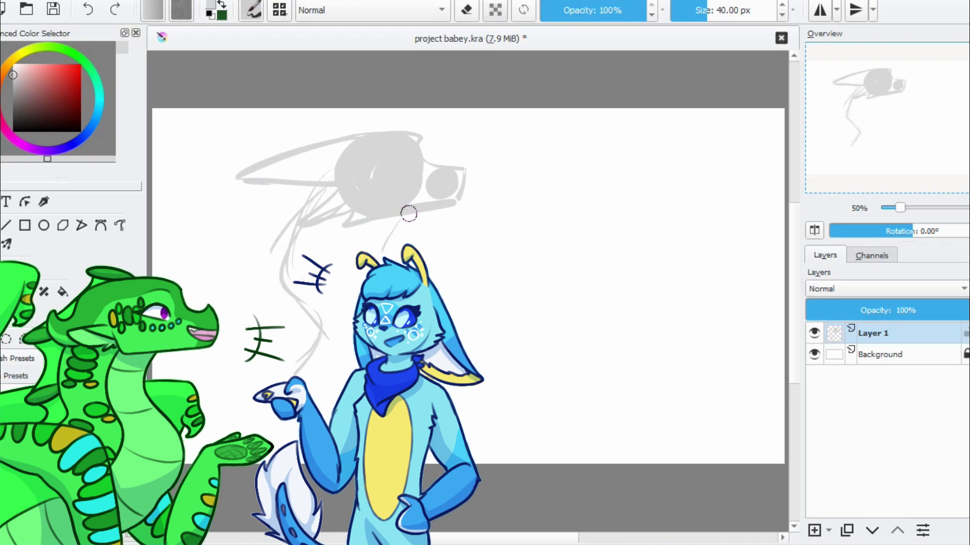
Strengthen the neck lines, add the round shoulder and body lines, and scale the whole sketch down
left_click_drag(291, 224, 283, 337)
left_click_drag(277, 241, 276, 375)
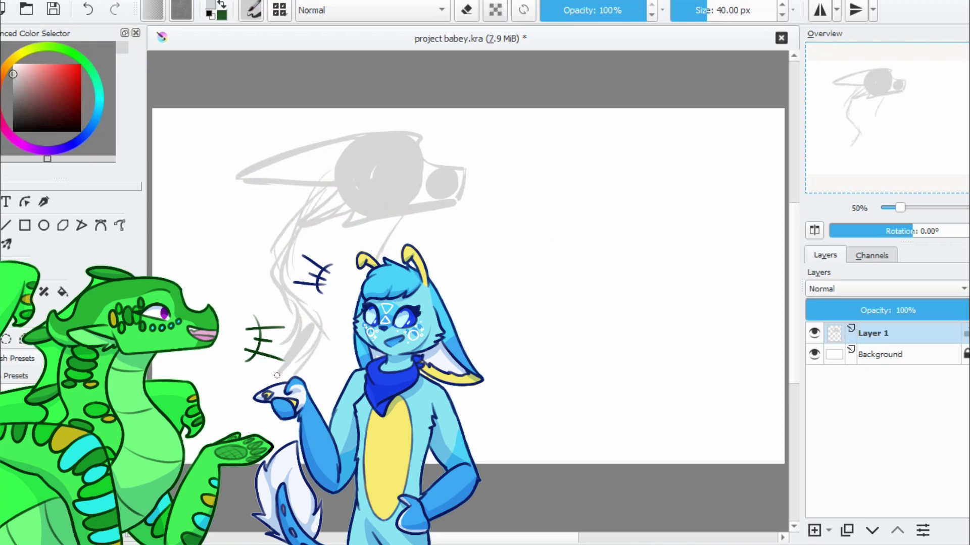
mouse_move(308, 326)
left_mouse_down()
mouse_move(283, 361)
mouse_move(343, 365)
left_mouse_up()
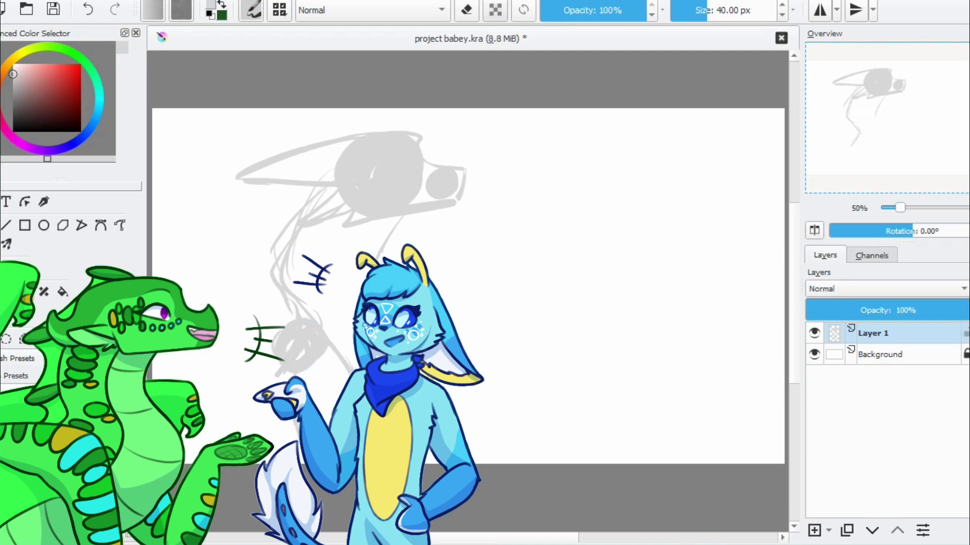
key("ctrl+t")
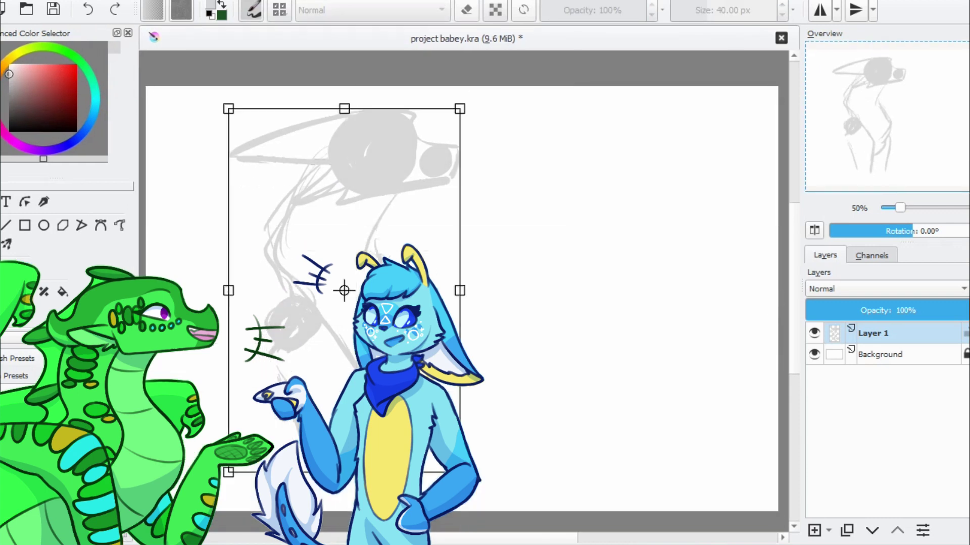
key("Return")
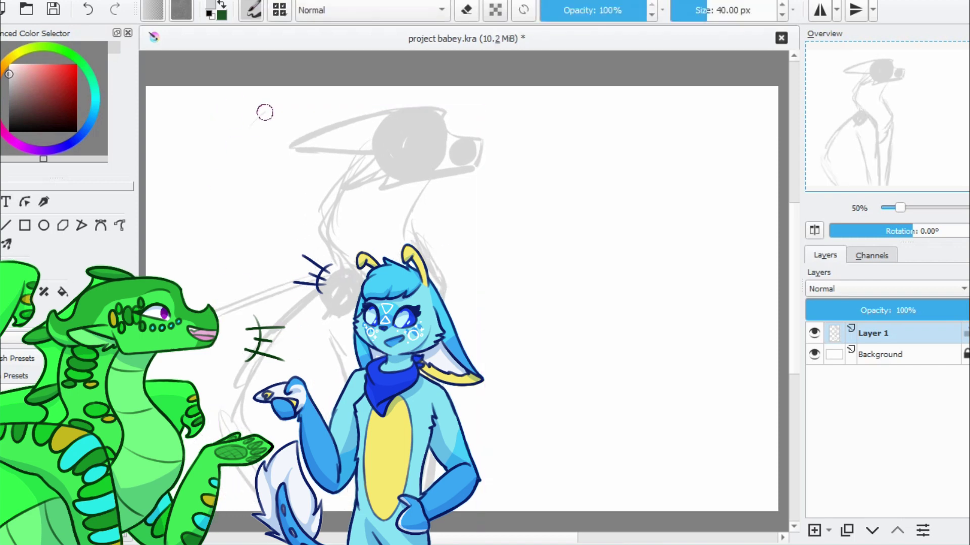
Sketch the raised wing arm with its clawed tip behind the head, and the curved line of the lower body
key("ctrl+z")
left_click_drag(244, 144, 201, 308)
left_click_drag(238, 99, 148, 132)
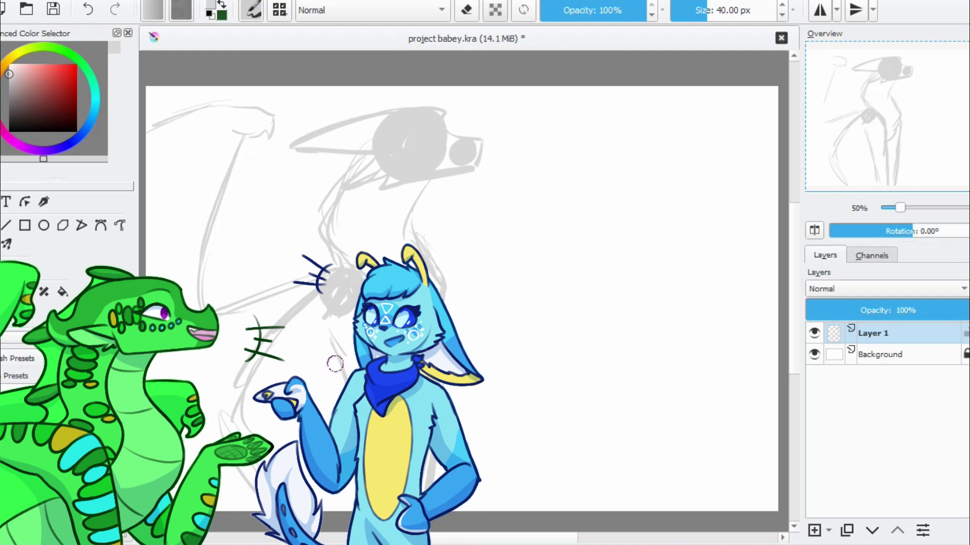
key("ctrl+z")
left_click_drag(237, 505, 253, 348)
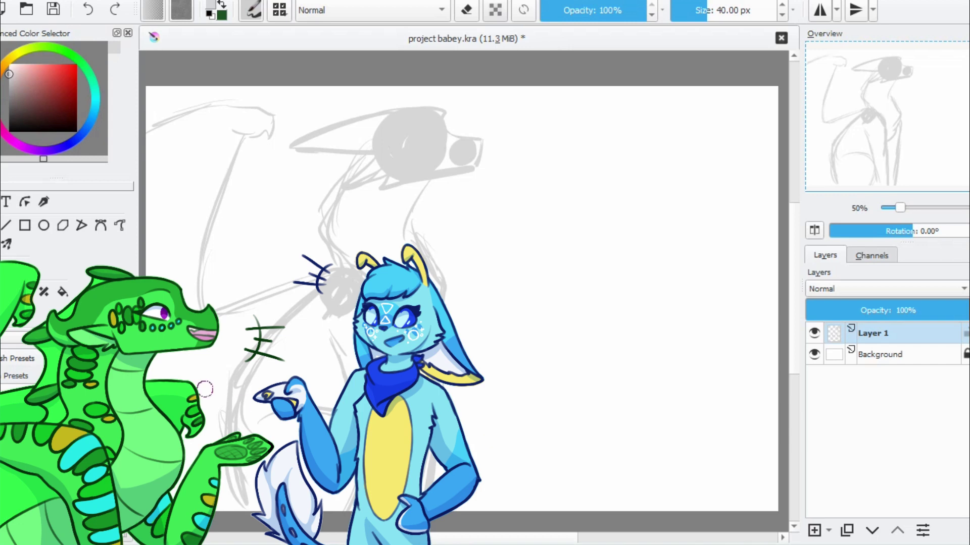
Enlarge the whole dragon sketch slightly and shift it on the canvas
key("ctrl+t")
left_click_drag(303, 325, 318, 339)
key("Return")
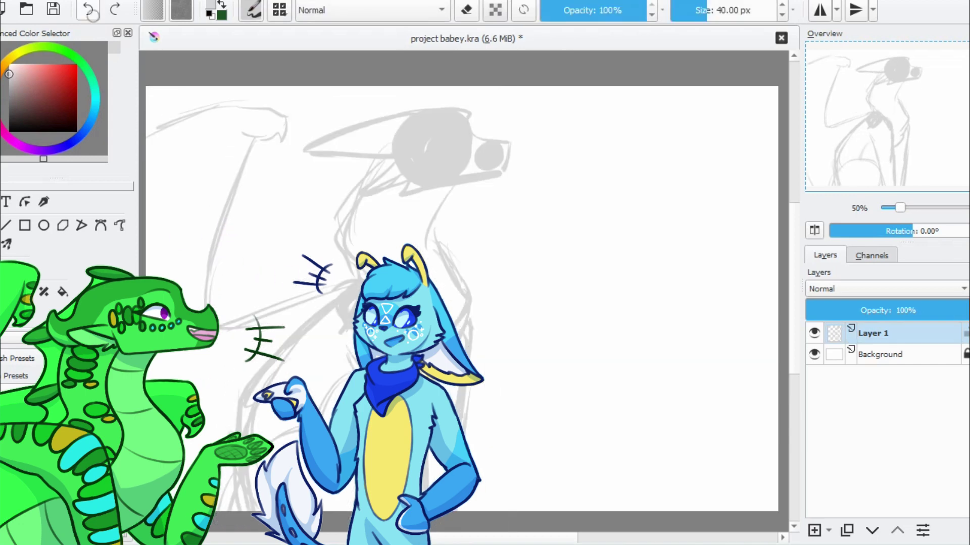
Sketch the second wing arm in front of the chest and erase the overlapping shoulder and body lines
left_click_drag(436, 228, 542, 231)
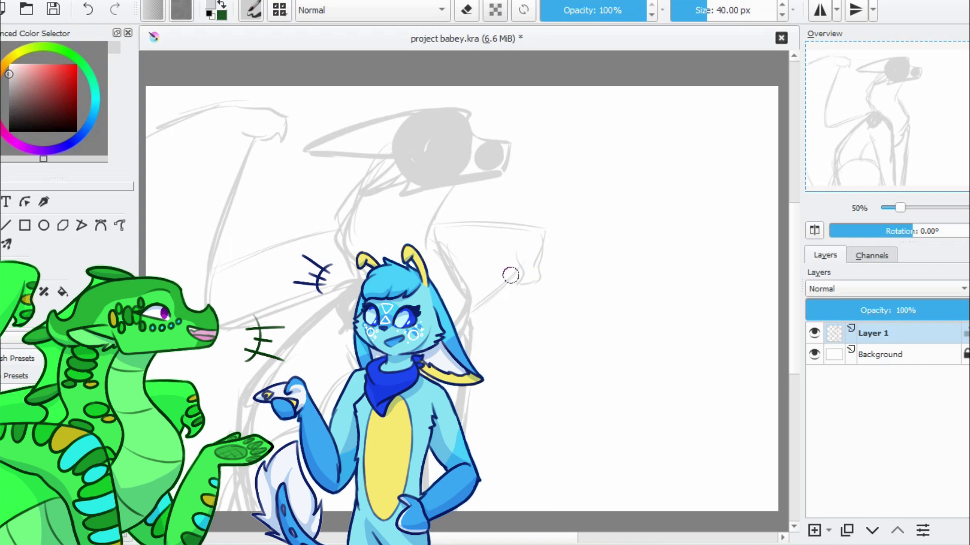
key("e")
mouse_move(344, 301)
left_mouse_down()
mouse_move(283, 348)
mouse_move(243, 429)
left_mouse_up()
key("e")
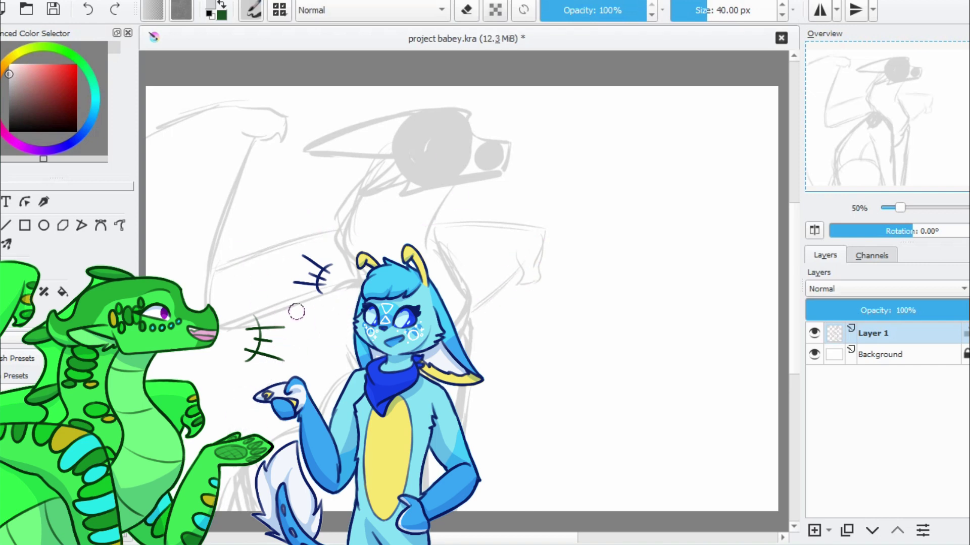
Crop the canvas slightly at both sides and along the lower edge
key("ctrl+t")
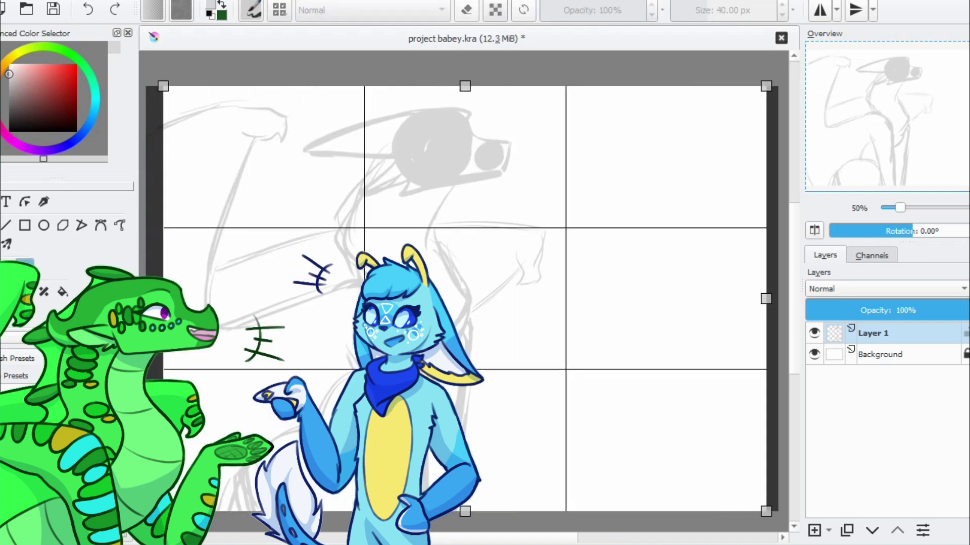
left_click_drag(465, 511, 464, 490)
key("Return")
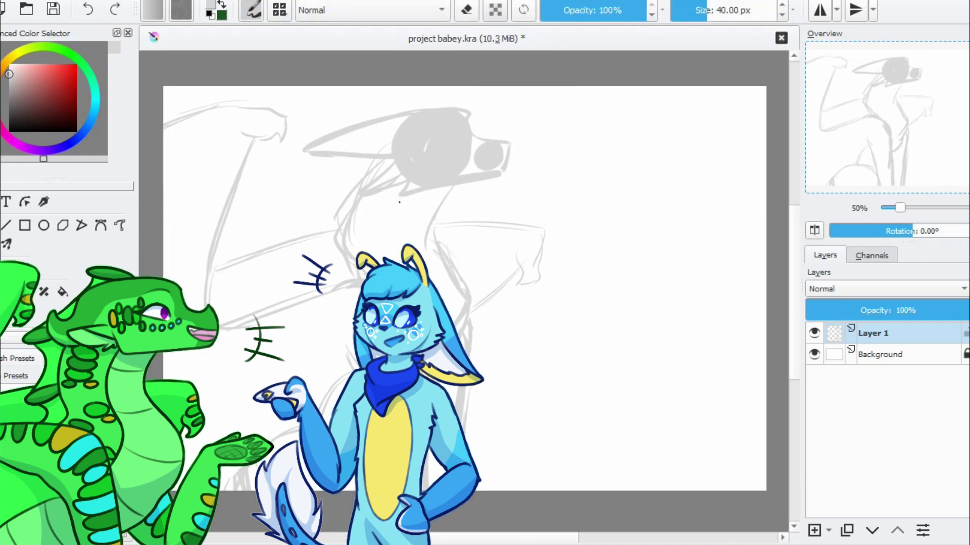
Sketch long feathers behind the head, a curved feathered tail, and scale and claw details on the dragon
mouse_move(419, 110)
left_mouse_down()
mouse_move(355, 134)
mouse_move(341, 194)
left_mouse_up()
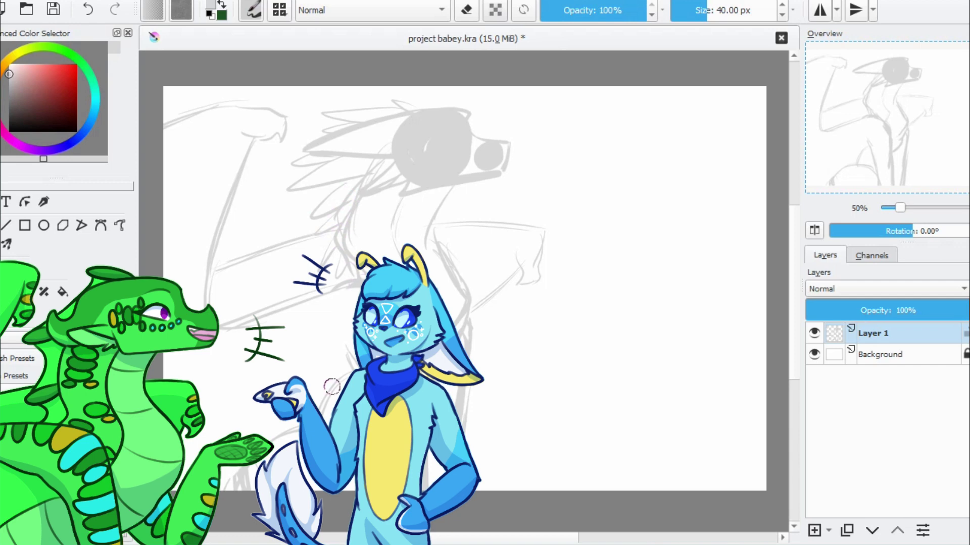
left_click_drag(504, 384, 563, 489)
mouse_move(498, 384)
left_mouse_down()
mouse_move(536, 424)
mouse_move(531, 485)
left_mouse_up()
mouse_move(531, 389)
left_mouse_down()
mouse_move(555, 353)
mouse_move(588, 404)
left_mouse_up()
left_click_drag(500, 396, 504, 445)
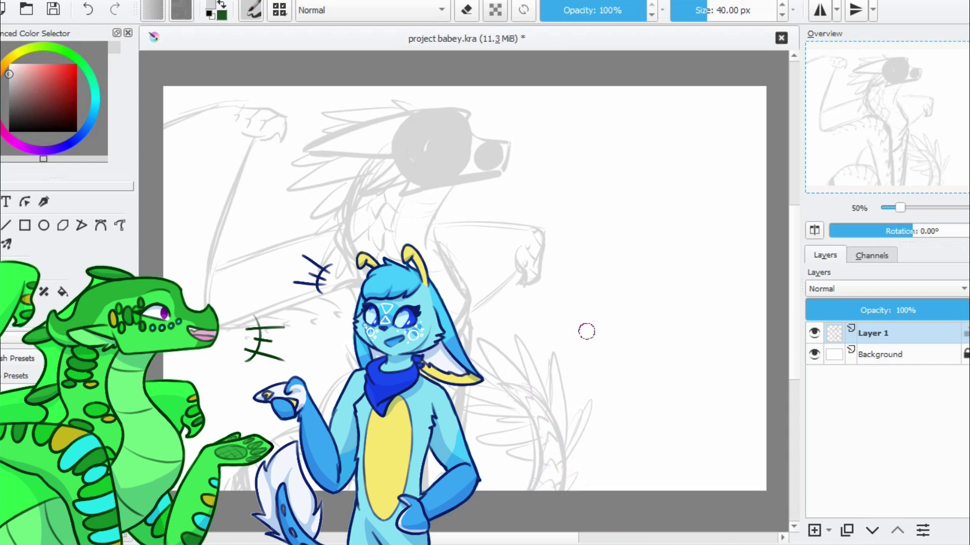
Sketch faint rolling hills and tall jagged landscape shapes in the background around the dragon
left_click_drag(416, 185, 410, 162)
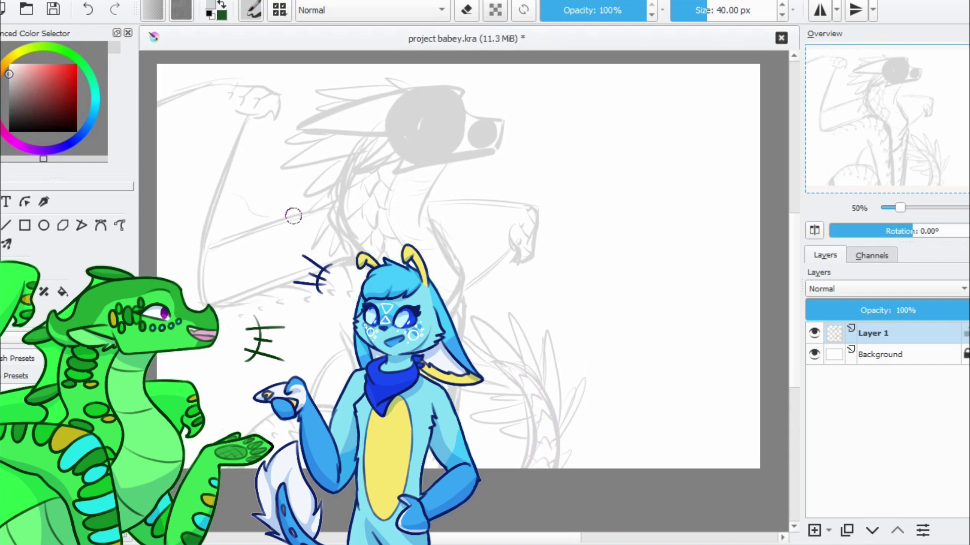
left_click_drag(509, 295, 612, 389)
key("ctrl+z")
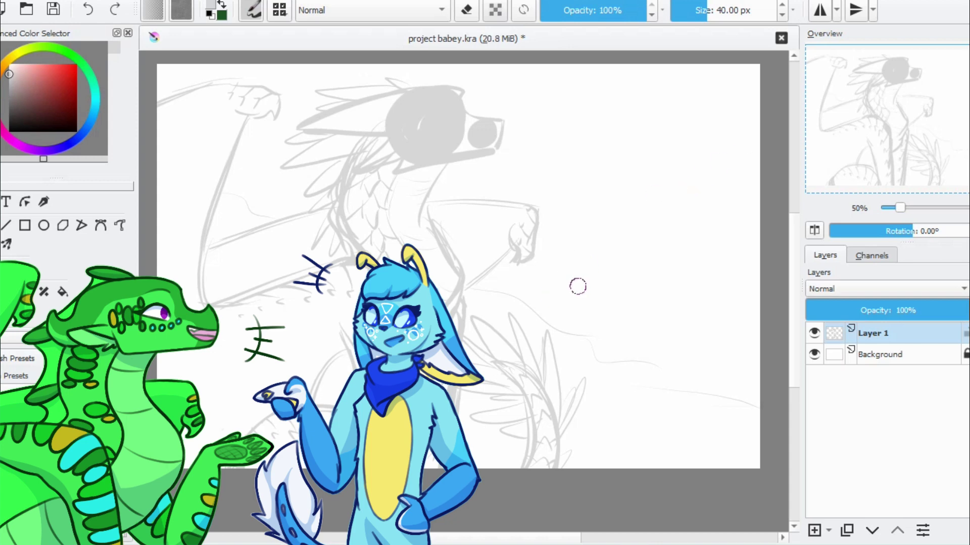
left_click_drag(634, 346, 758, 192)
scroll(633, 382, "down", 1)
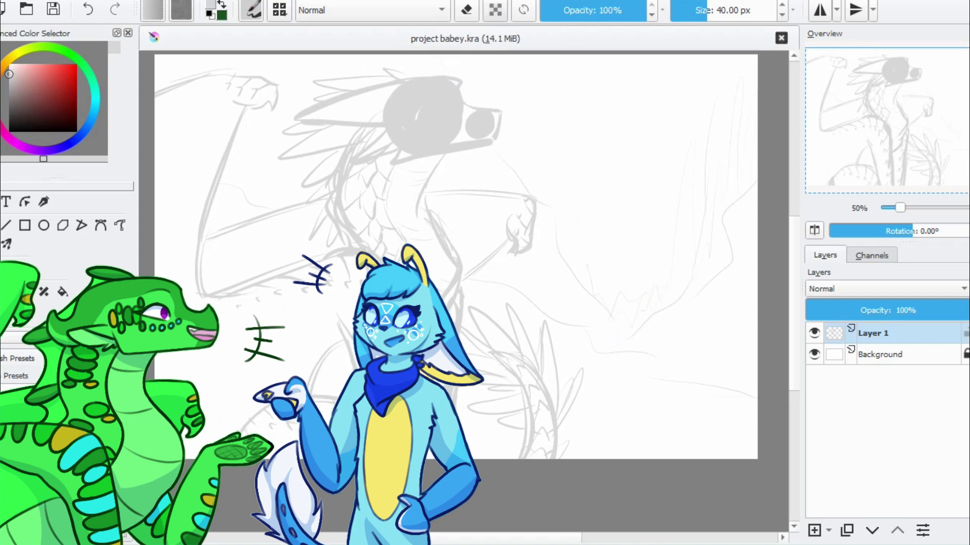
Reduce the brush size to 7.5 px for facial detail on the feathered dragon's head
scroll(444, 86, "up", 2)
key("[")
key("[")
key("[")
key("[")
key("[")
key("[")
left_click_drag(452, 138, 390, 143)
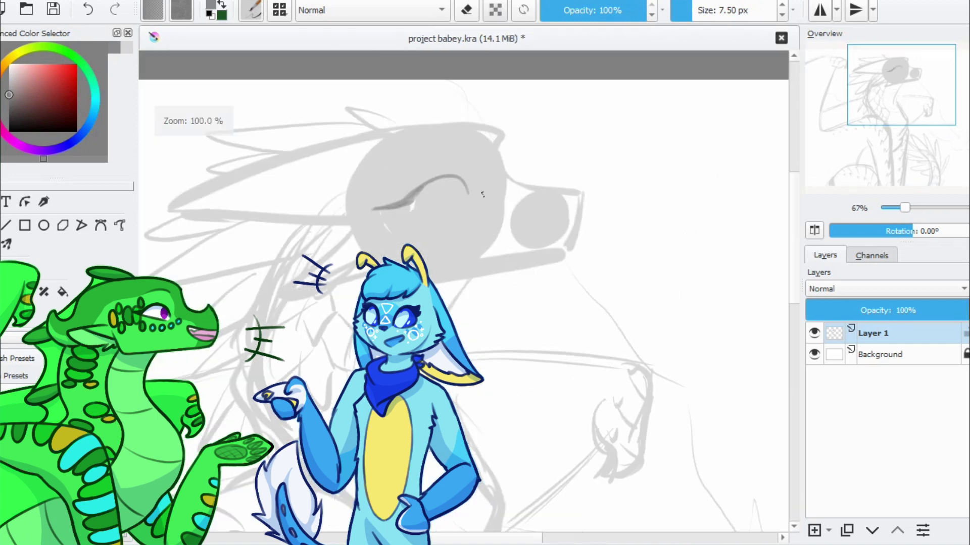
scroll(434, 81, "up", 2)
mouse_move(462, 161)
left_mouse_down()
mouse_move(404, 166)
mouse_move(457, 163)
mouse_move(374, 184)
left_mouse_up()
scroll(374, 185, "down", 4)
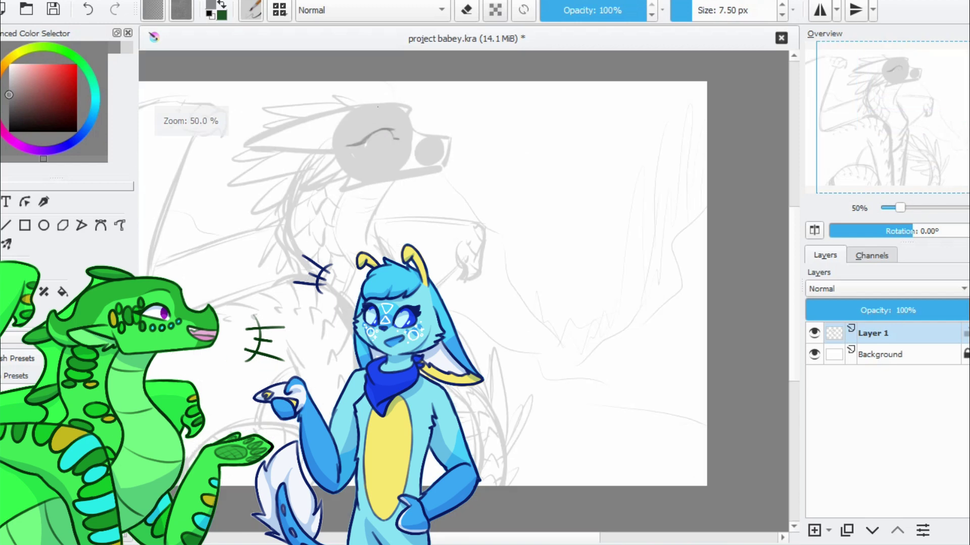
scroll(422, 174, "up", 3)
scroll(470, 142, "down", 3)
scroll(393, 187, "up", 3)
left_click_drag(601, 225, 512, 225)
key("ctrl+z")
key("ctrl+z")
key("ctrl+z")
Sketch a half-open eye with a slanted brow, a wavy mouth line and a curved line across the muzzle
mouse_move(370, 176)
left_mouse_down()
mouse_move(441, 170)
mouse_move(425, 154)
left_mouse_up()
left_click_drag(342, 133, 440, 102)
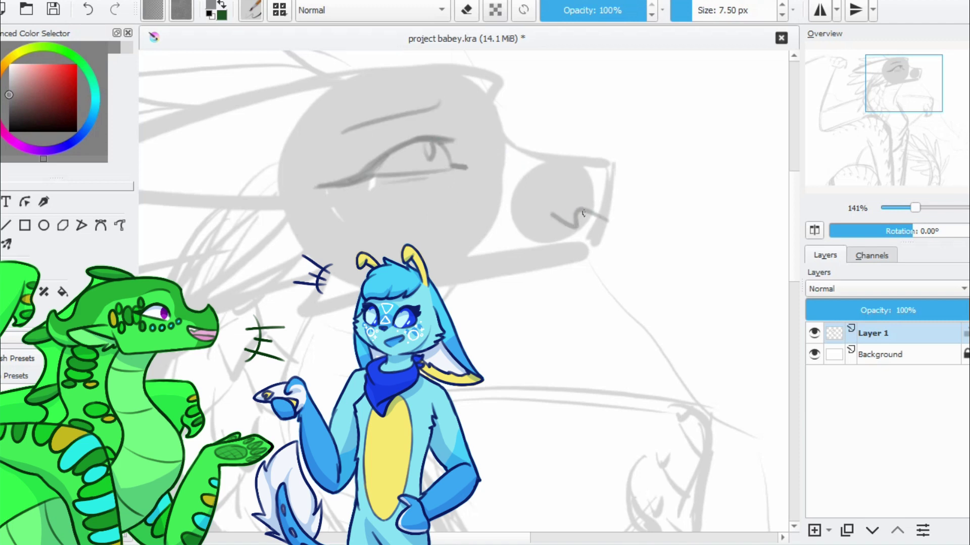
scroll(584, 213, "down", 1)
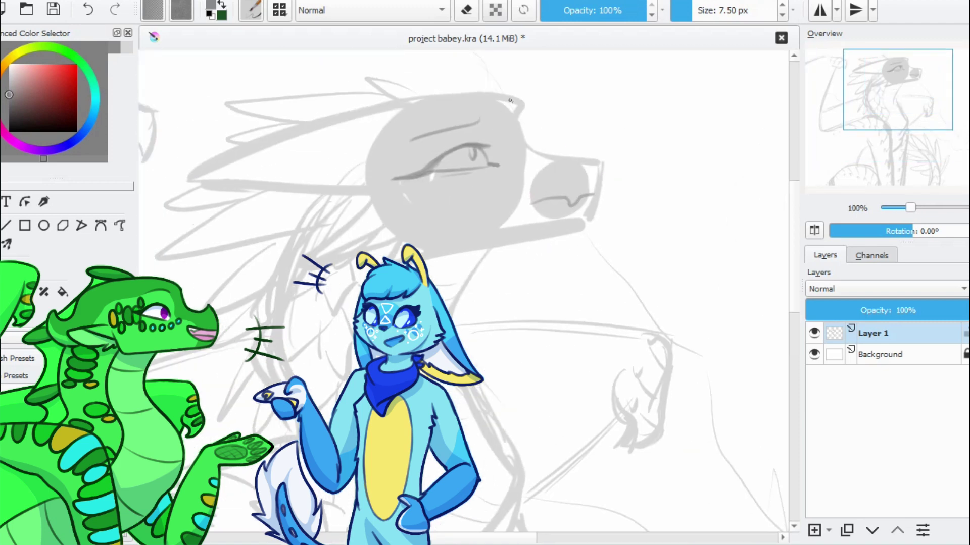
left_click_drag(509, 166, 567, 206)
mouse_move(549, 178)
left_mouse_down()
mouse_move(545, 189)
mouse_move(516, 190)
left_mouse_up()
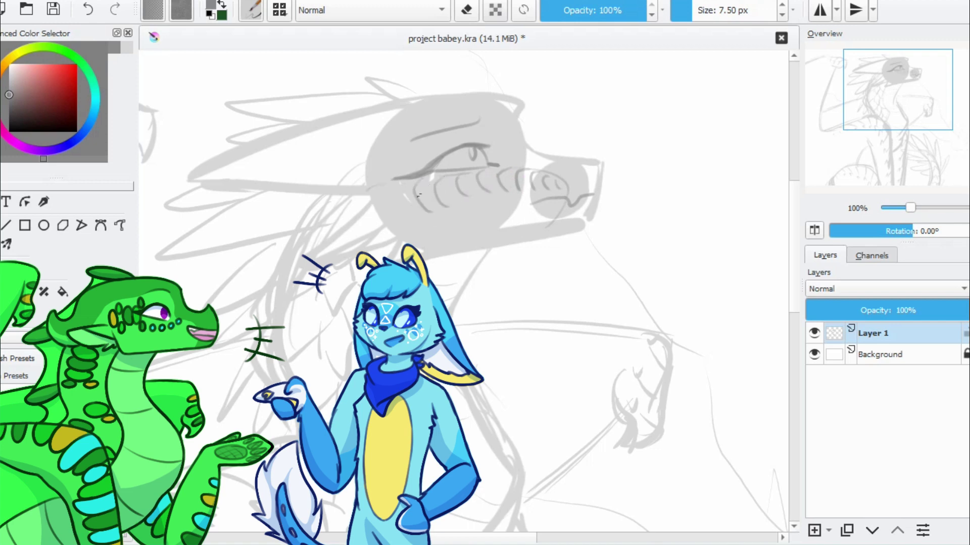
scroll(380, 191, "down", 3)
scroll(509, 226, "up", 5)
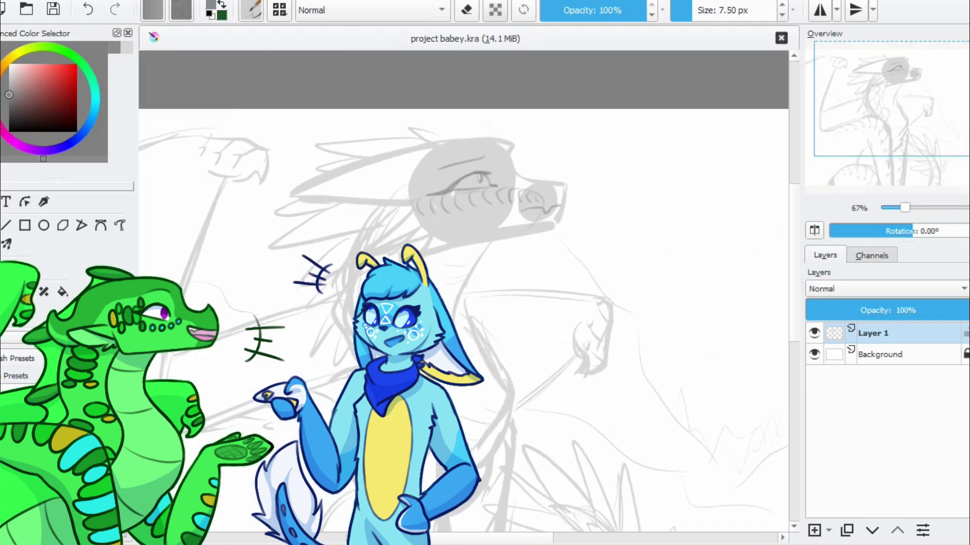
key("ctrl+z")
key("ctrl+z")
key("ctrl+z")
key("ctrl+z")
key("ctrl+z")
key("ctrl+z")
key("ctrl+z")
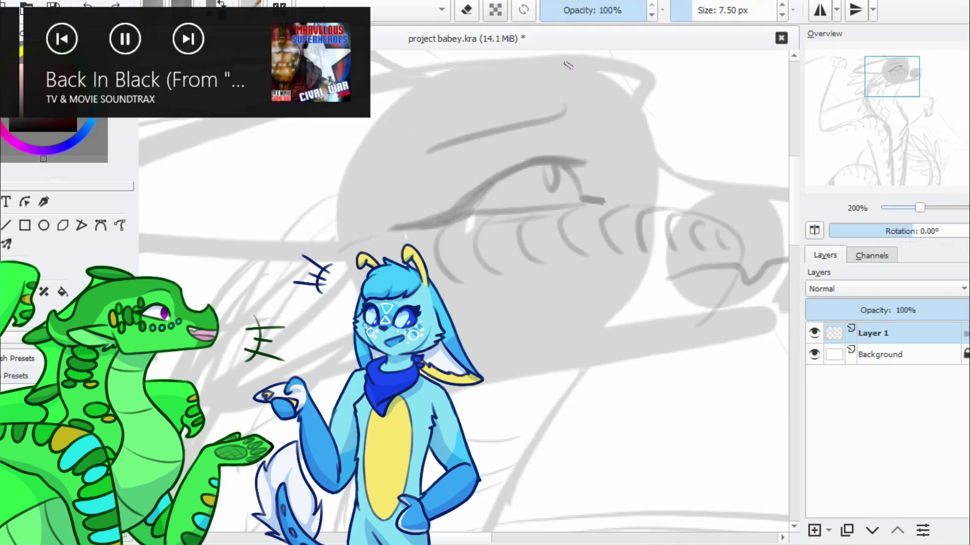
Sketch a row of larger, widely spaced curved scale marks on the cheek beneath the eye
left_click_drag(506, 230, 530, 284)
left_click_drag(576, 222, 589, 265)
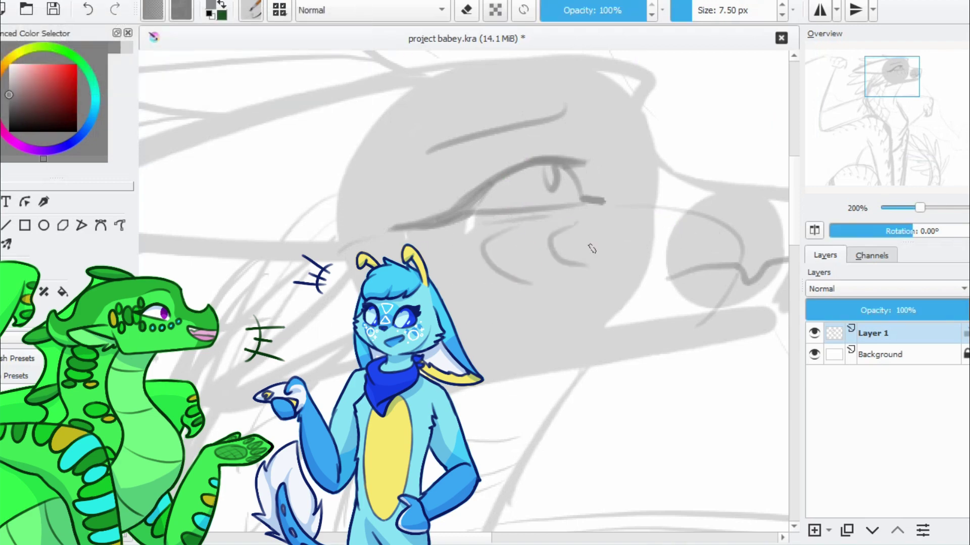
left_click_drag(457, 227, 469, 278)
scroll(404, 242, "down", 3)
mouse_move(401, 236)
left_mouse_down()
mouse_move(408, 260)
mouse_move(435, 255)
mouse_move(441, 276)
left_mouse_up()
Sketch a dangling earring behind the jaw and a curved band line across the lower body
scroll(422, 245, "up", 4)
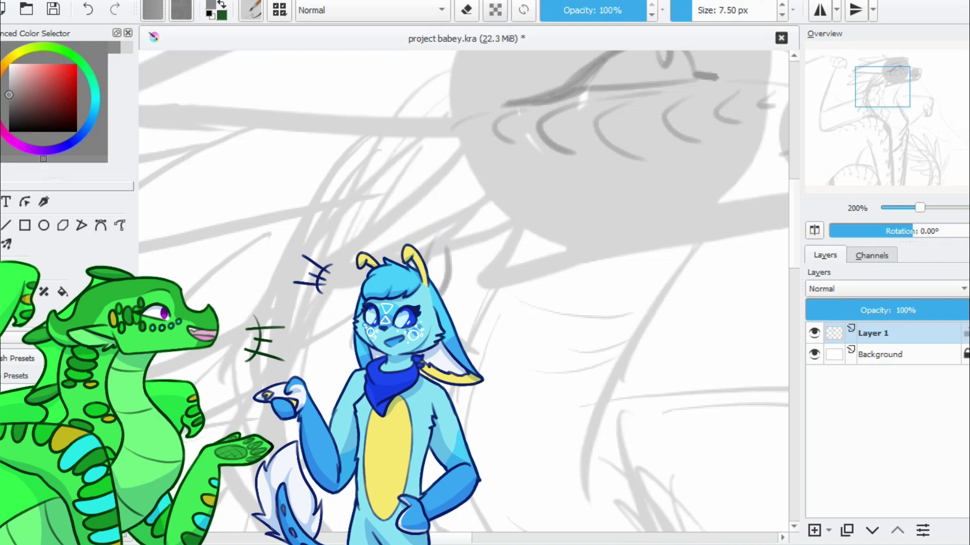
scroll(487, 344, "down", 4)
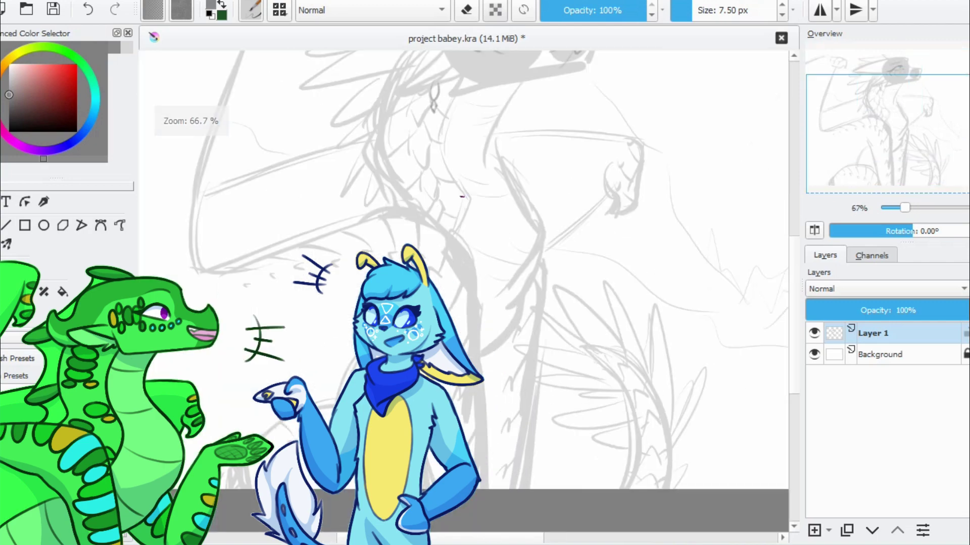
left_click_drag(485, 469, 530, 443)
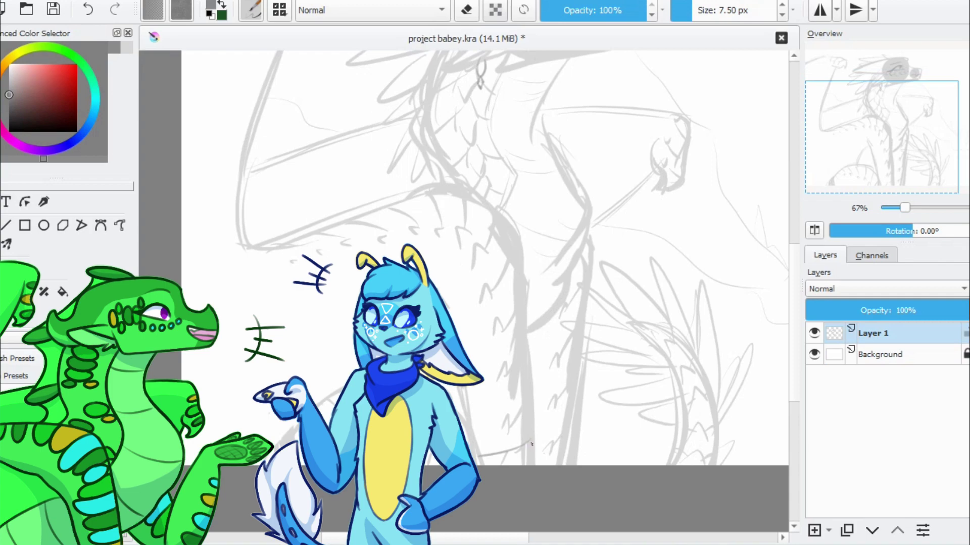
scroll(530, 447, "up", 5)
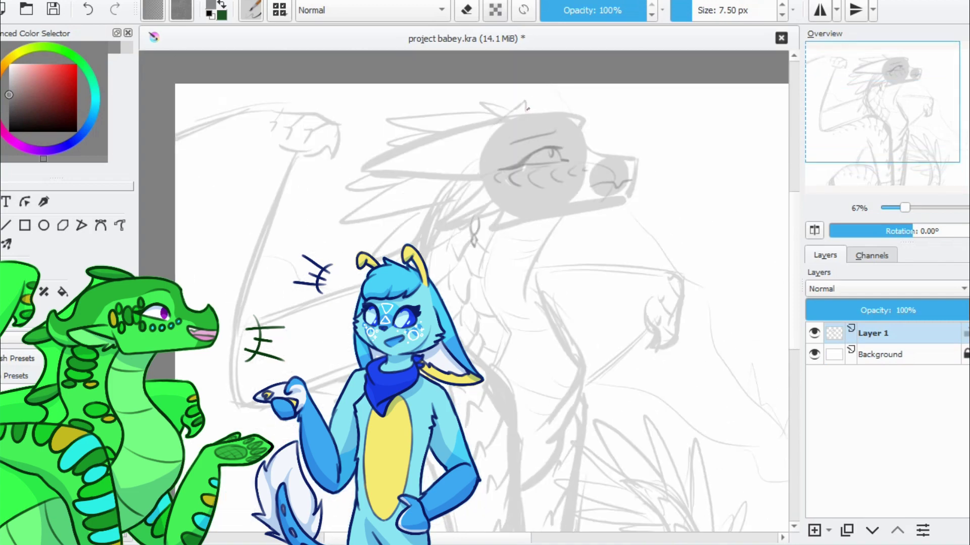
Erase and rework the brow above the eye, and sketch a pointed spike on top of the head
scroll(546, 113, "down", 2)
scroll(521, 171, "up", 1)
scroll(522, 171, "down", 1)
scroll(521, 171, "up", 4)
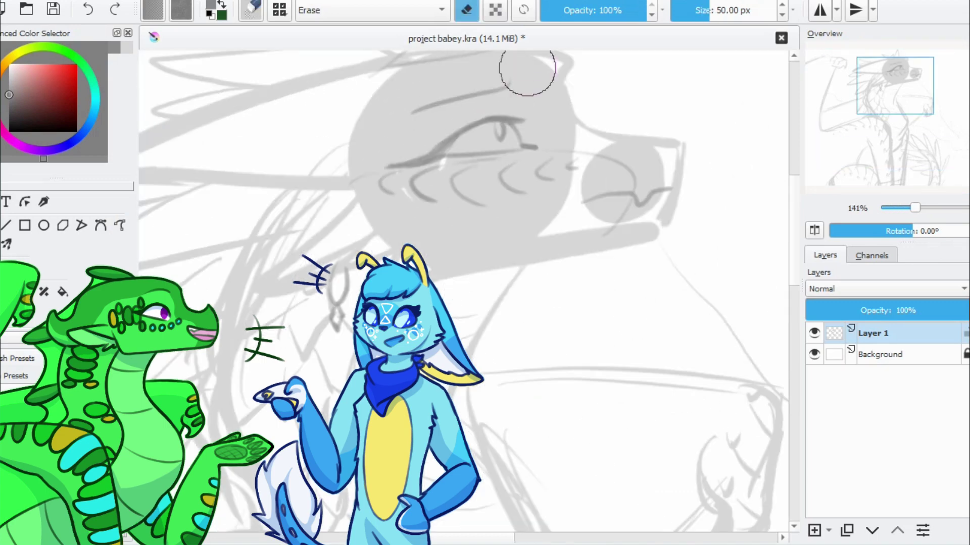
key("ctrl+z")
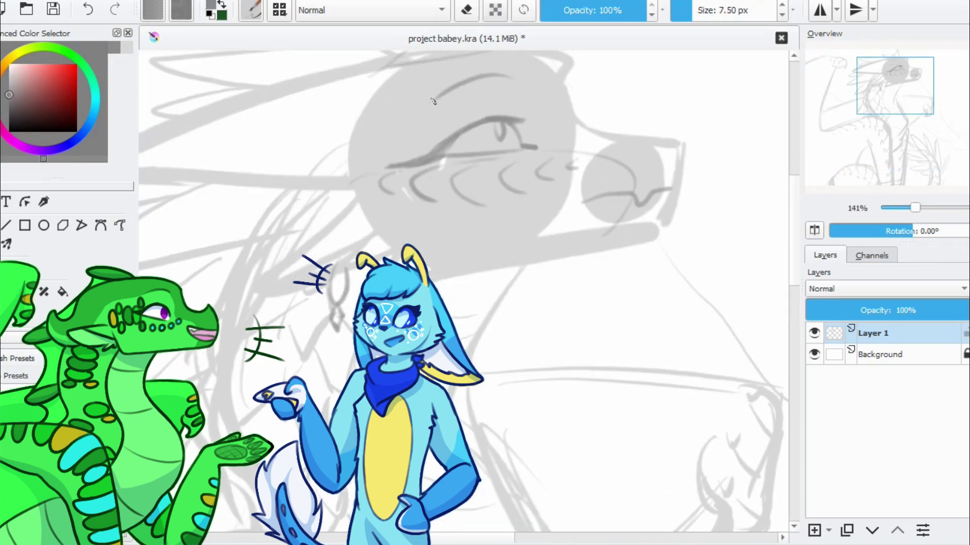
scroll(596, 188, "down", 1)
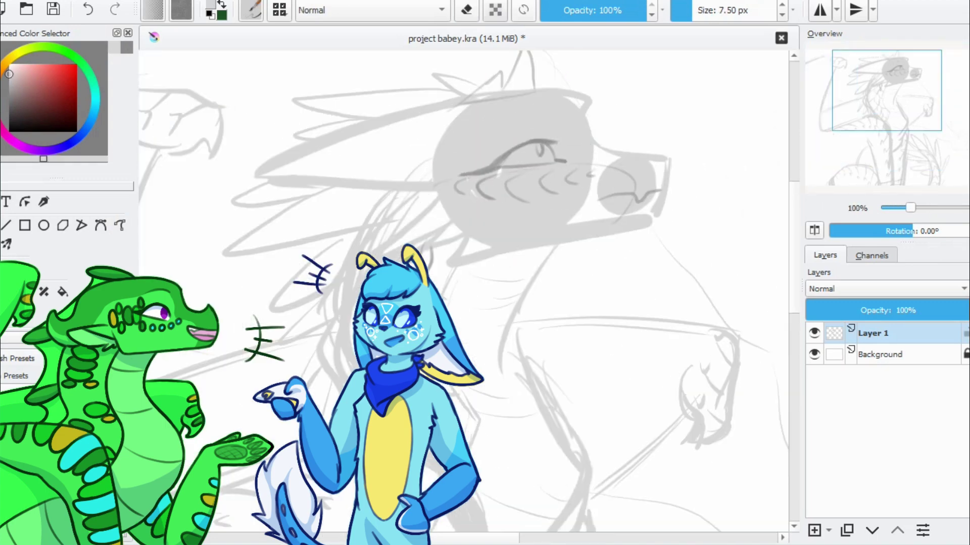
Lower the opacity of the sketch on Layer 1, add a new layer above it and reset the brush colour to black
scroll(556, 182, "down", 3)
mouse_move(888, 310)
left_mouse_down()
mouse_move(854, 310)
mouse_move(872, 310)
left_mouse_up()
left_click(814, 531)
key("d")
scroll(652, 176, "up", 4)
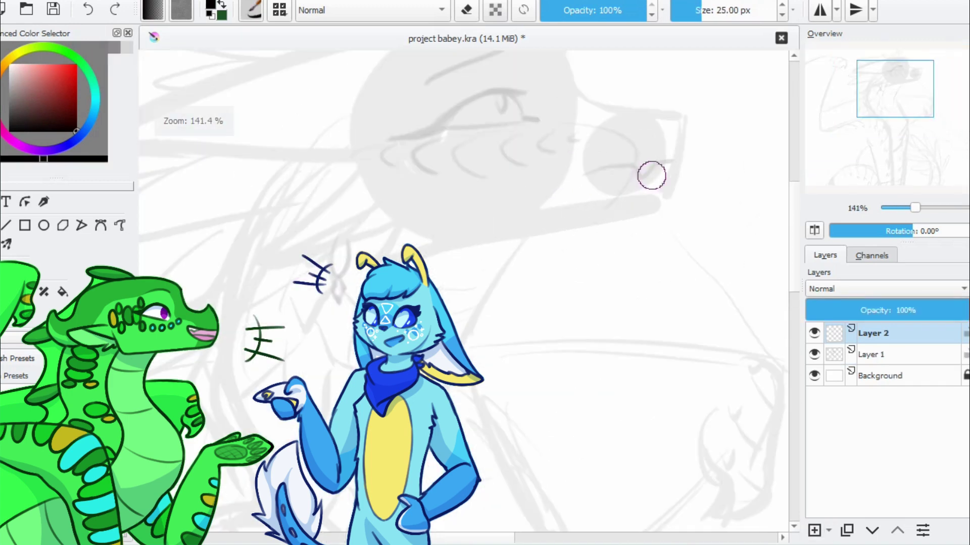
Ink the lower jaw line and the pointed back corner of the cheek in black with a 25 px brush
left_click_drag(406, 228, 407, 243)
left_click_drag(677, 230, 429, 276)
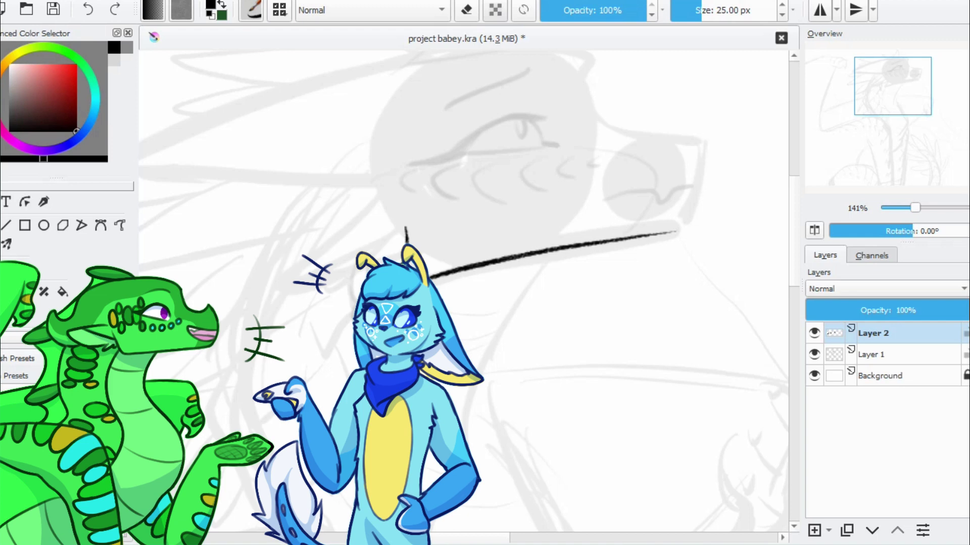
key("e")
key("e")
left_click_drag(688, 123, 232, 230)
key("ctrl+z")
left_click_drag(702, 125, 323, 191)
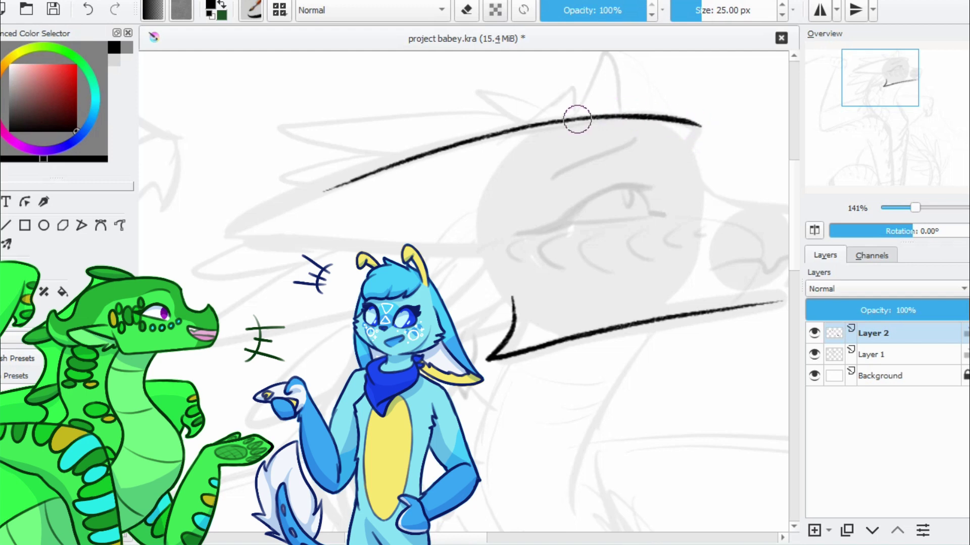
key("ctrl+z")
Ink the long pointed shape at the back of the head, the forehead notch and the snout outline, and save the file
mouse_move(702, 126)
left_mouse_down()
mouse_move(234, 221)
mouse_move(285, 181)
left_mouse_up()
left_click_drag(226, 206, 500, 228)
scroll(411, 130, "down", 3)
scroll(586, 103, "up", 3)
mouse_move(586, 103)
left_mouse_down()
mouse_move(659, 186)
mouse_move(682, 179)
mouse_move(690, 189)
mouse_move(657, 278)
left_mouse_up()
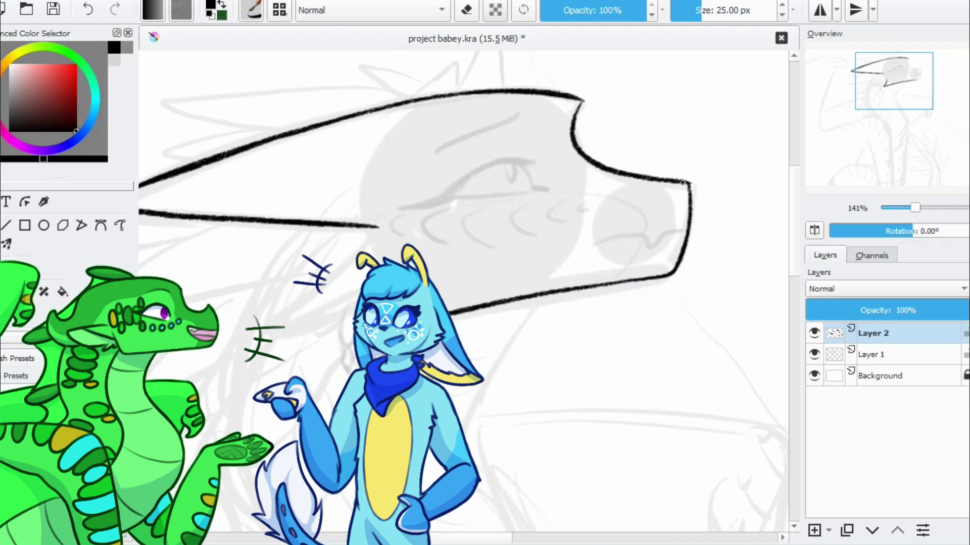
scroll(690, 187, "down", 3)
scroll(601, 171, "up", 4)
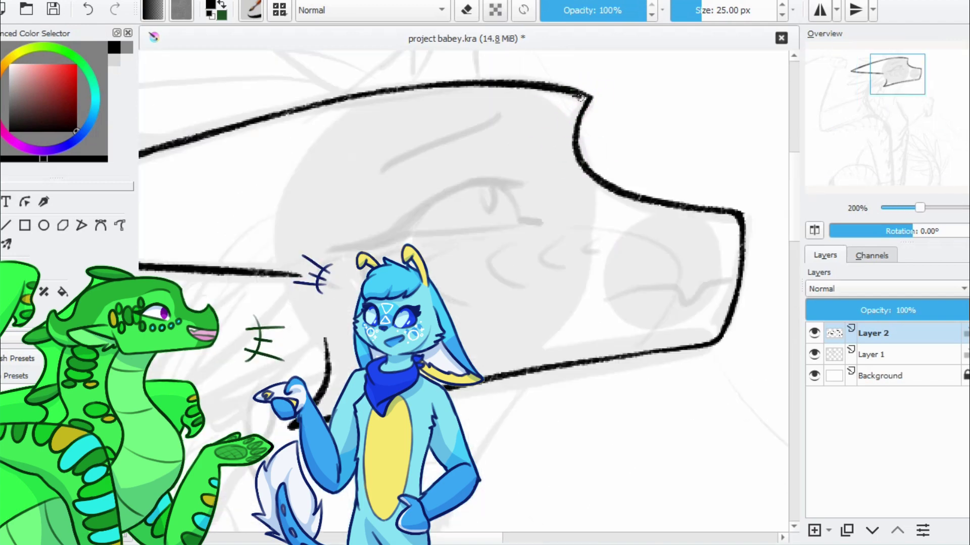
key("ctrl+s")
Ink the wavy mouth line on the snout and thicken its back corner
left_click_drag(674, 292, 595, 184)
mouse_move(528, 188)
left_mouse_down()
mouse_move(567, 177)
mouse_move(610, 197)
mouse_move(574, 244)
mouse_move(619, 217)
left_mouse_up()
scroll(481, 217, "down", 1)
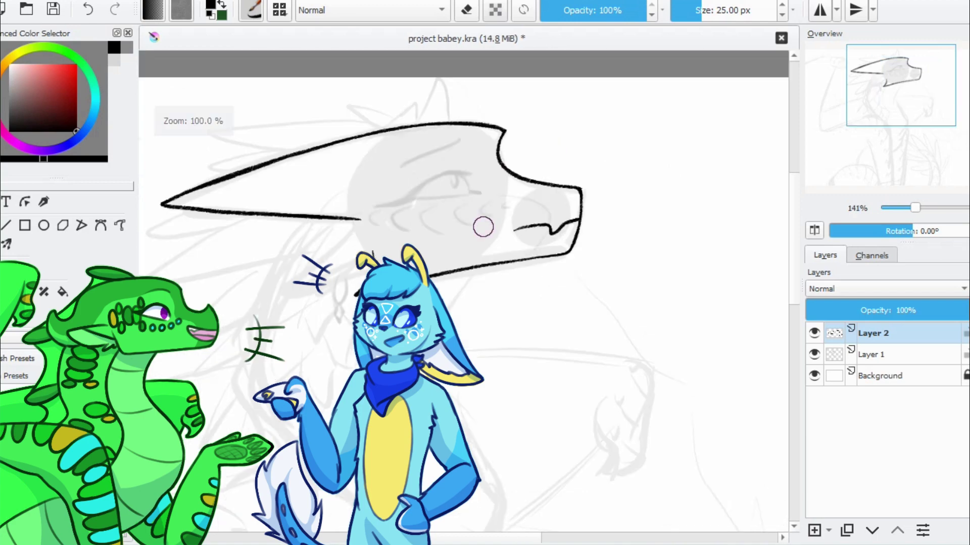
scroll(663, 129, "up", 1)
scroll(649, 191, "down", 3)
scroll(556, 199, "up", 5)
left_click_drag(586, 201, 547, 221)
scroll(547, 220, "down", 3)
scroll(580, 121, "up", 3)
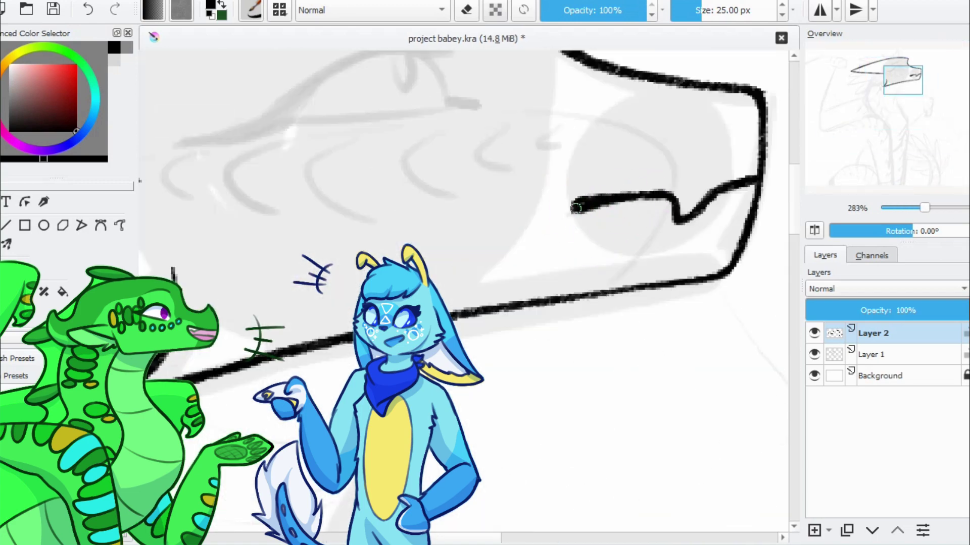
Ink the curved upper eyelid with a thick, tapered outer corner
left_click_drag(626, 83, 593, 134)
scroll(600, 260, "down", 1)
scroll(593, 184, "up", 1)
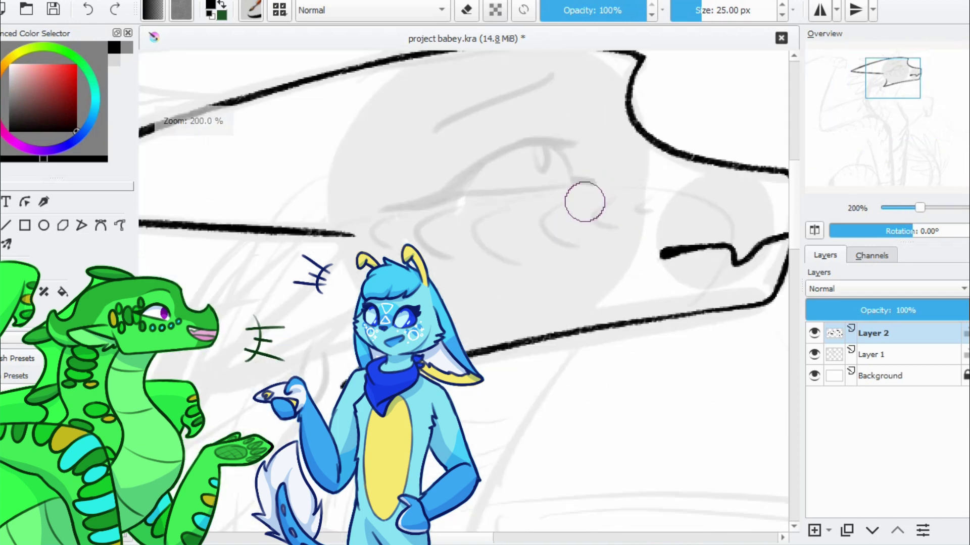
left_click_drag(465, 176, 568, 144)
mouse_move(463, 174)
left_mouse_down()
mouse_move(363, 208)
mouse_move(398, 195)
left_mouse_up()
key("ctrl+z")
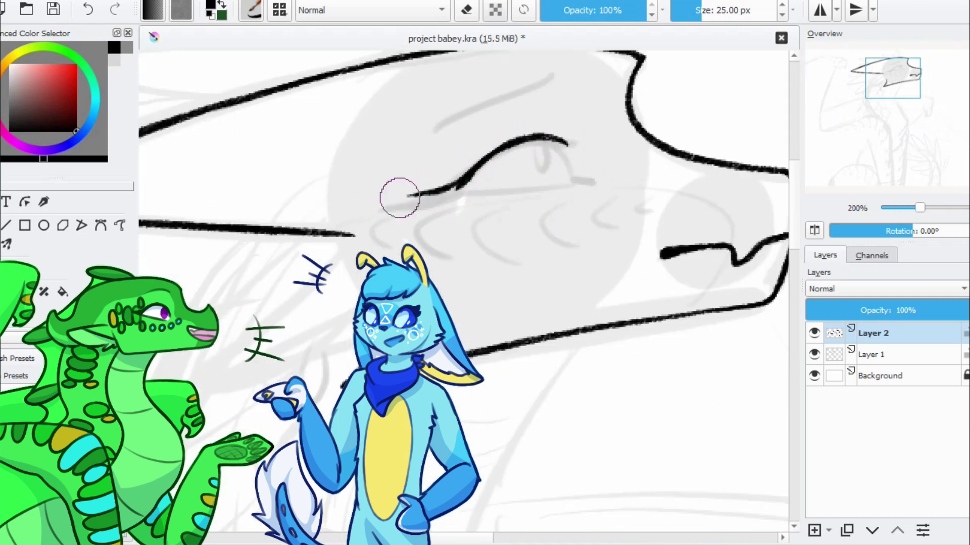
left_click_drag(467, 176, 399, 196)
key("ctrl+z")
left_click_drag(487, 156, 568, 144)
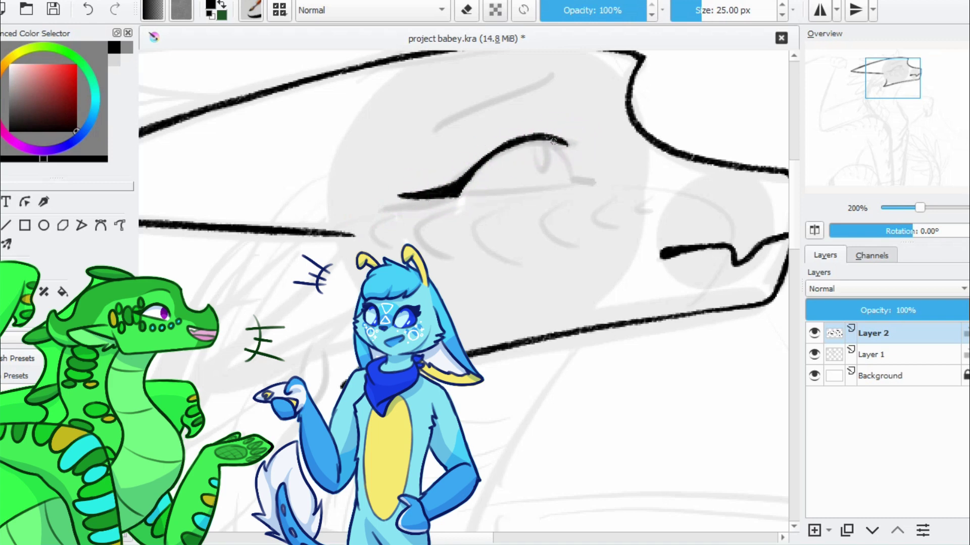
Ink the lower eyelid, the small lashes and the front corner of the eye
scroll(487, 156, "up", 1)
mouse_move(576, 206)
left_mouse_down()
mouse_move(457, 222)
mouse_move(478, 236)
left_mouse_up()
key("ctrl+z")
key("ctrl+z")
scroll(546, 183, "down", 2)
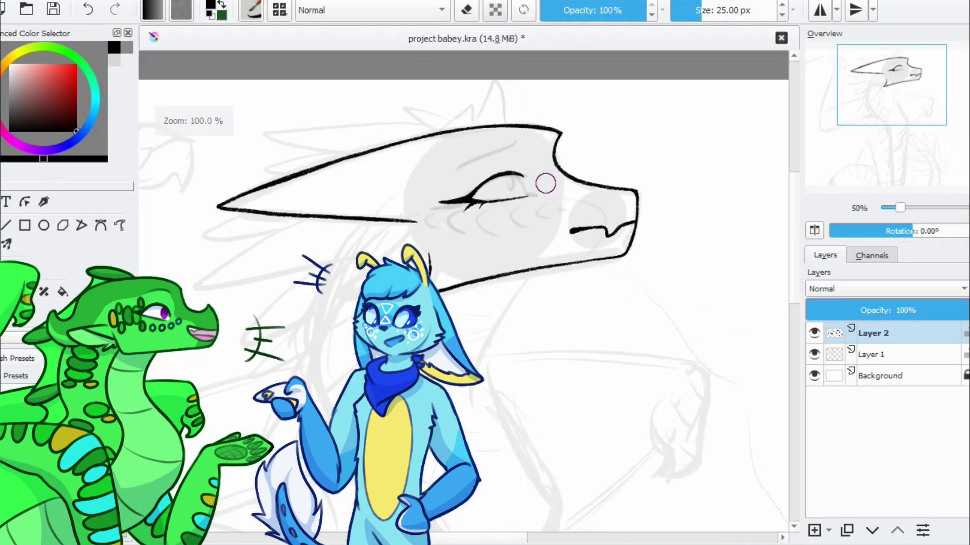
scroll(545, 184, "up", 2)
left_click_drag(540, 186, 560, 188)
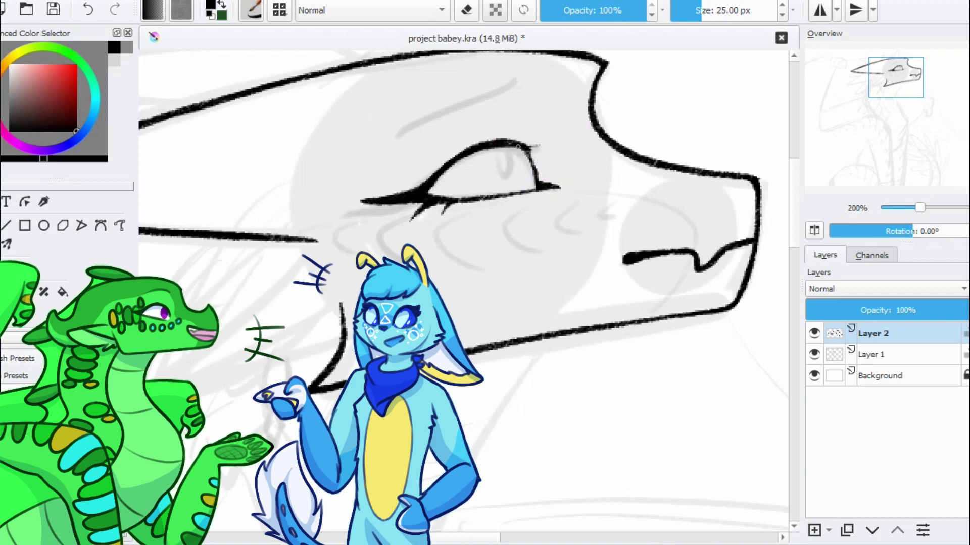
Add a new layer beneath the line art and paint a solid black pupil in the eye
key("3")
scroll(506, 108, "up", 4)
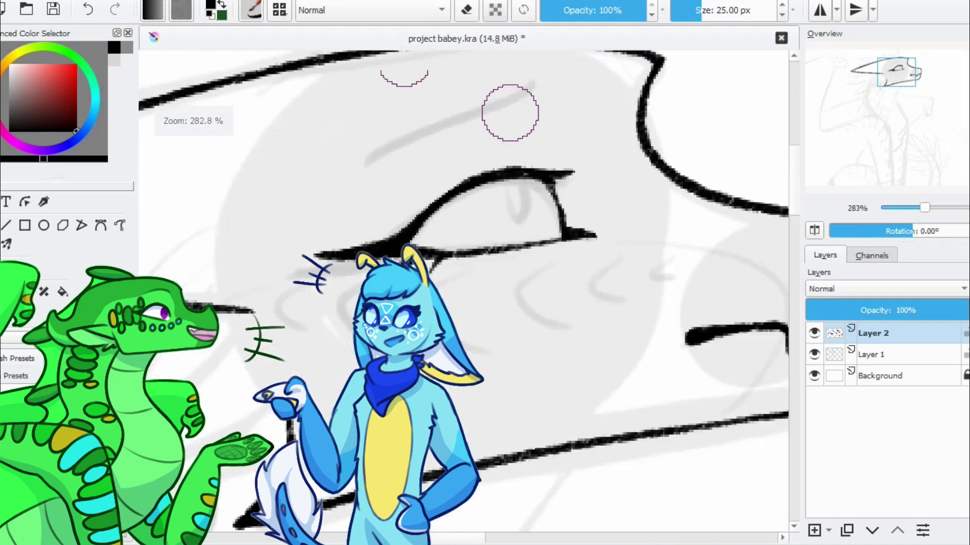
key("Insert")
key("ctrl+Page_Down")
left_click_drag(561, 191, 563, 237)
scroll(545, 127, "down", 1)
left_click_drag(506, 209, 510, 179)
left_click_drag(560, 89, 527, 114)
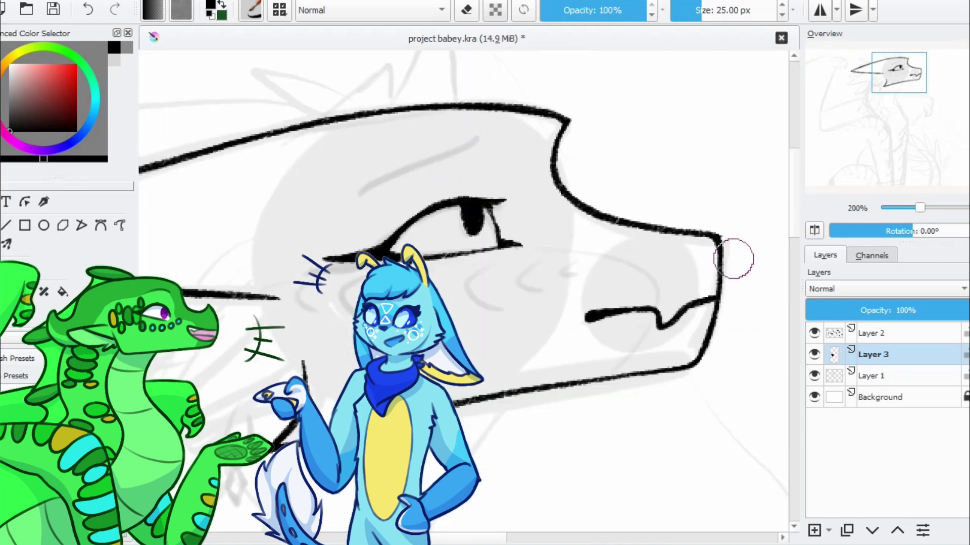
Return to the line art on Layer 2 and ink the slanted brow and the pointed frill behind the cheek
key("Page_Up")
mouse_move(363, 172)
left_mouse_down()
mouse_move(485, 149)
mouse_move(505, 127)
mouse_move(595, 118)
left_mouse_up()
left_click_drag(509, 174, 461, 119)
left_click_drag(372, 207, 455, 172)
mouse_move(414, 202)
left_mouse_down()
mouse_move(226, 331)
mouse_move(263, 309)
left_mouse_up()
left_click_drag(467, 230, 435, 288)
mouse_move(303, 282)
left_mouse_down()
mouse_move(247, 314)
mouse_move(354, 317)
left_mouse_up()
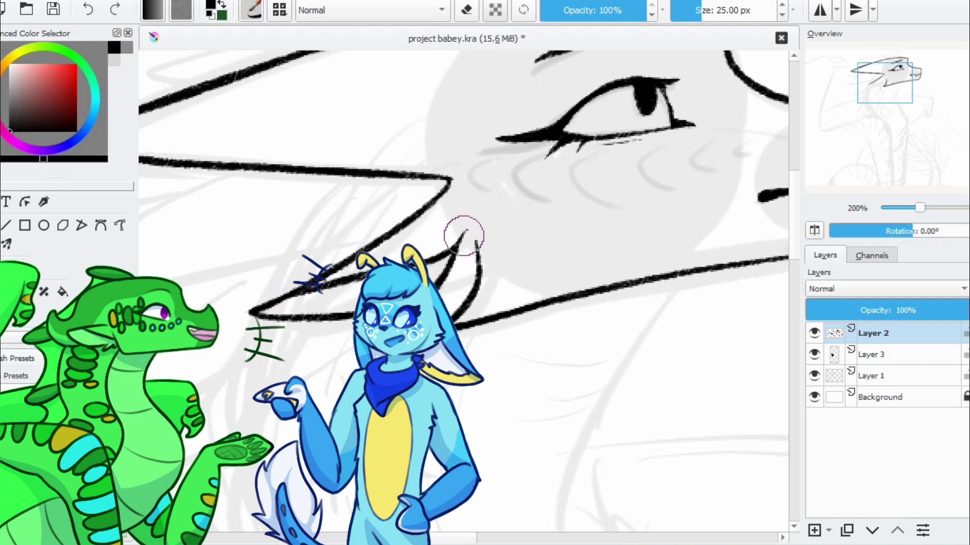
Ink the dangling earring hanging from the frill behind the jaw
left_click_drag(447, 254, 434, 196)
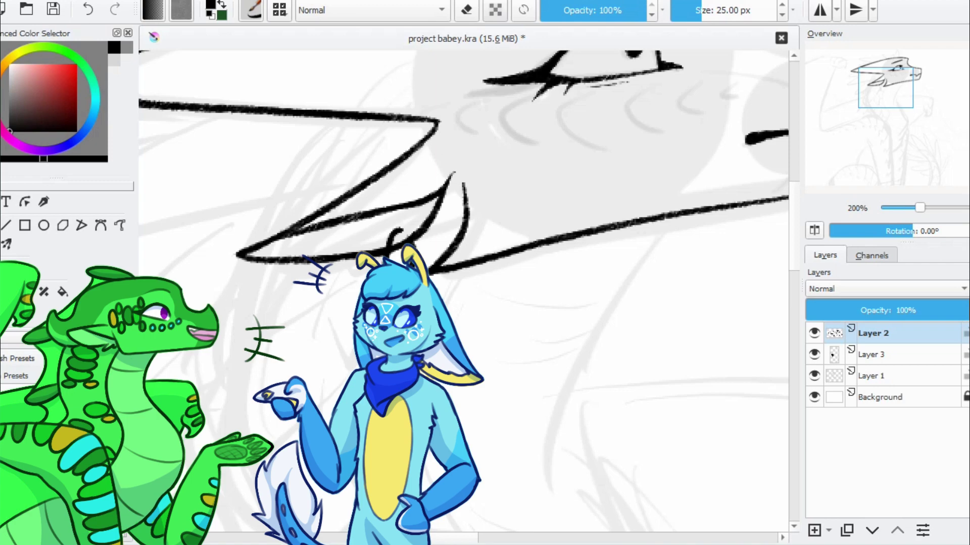
scroll(395, 234, "down", 5)
scroll(344, 331, "up", 4)
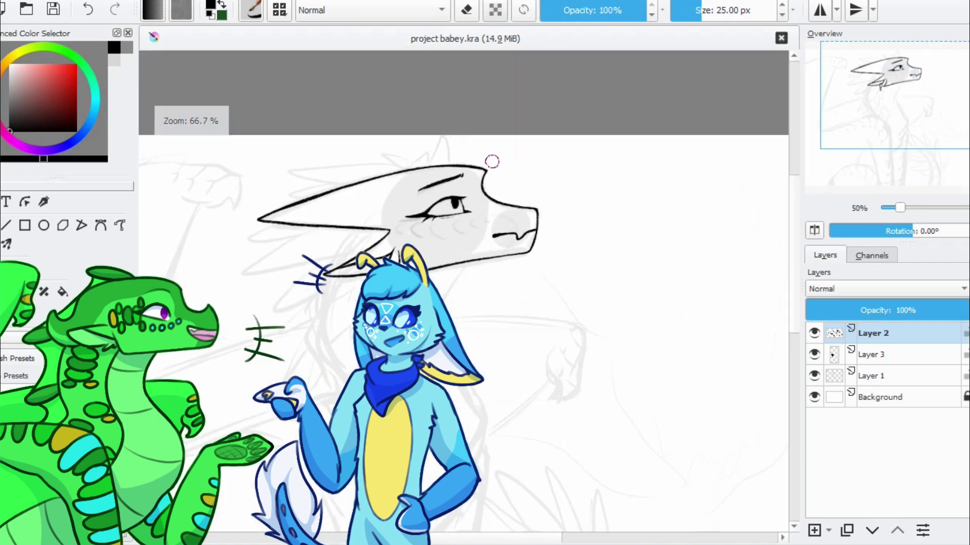
Ink a row of slanted ridge lines with small hooked ends along the upper edge of the long head shape
left_click_drag(411, 124, 454, 148)
left_click_drag(479, 106, 497, 117)
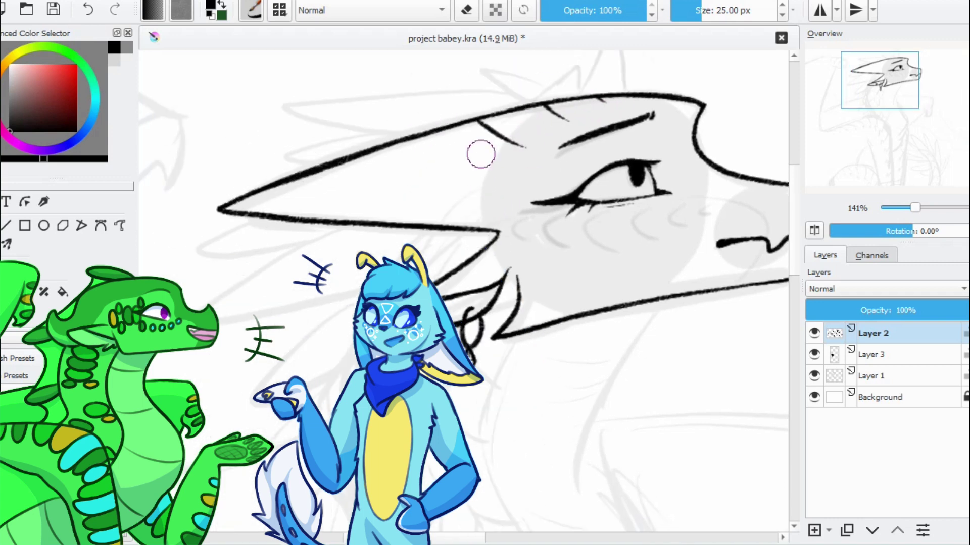
left_click_drag(424, 137, 472, 162)
left_click_drag(293, 181, 281, 207)
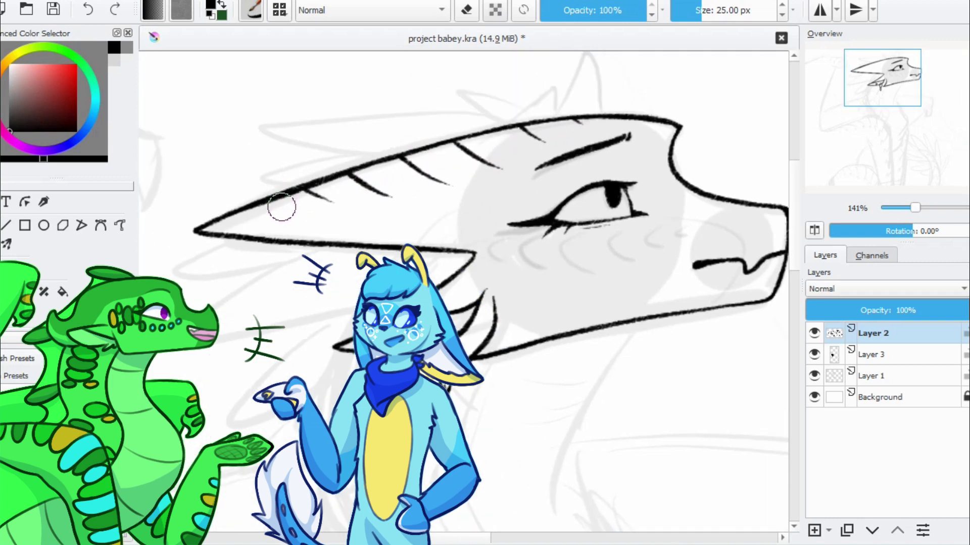
left_click_drag(529, 204, 498, 199)
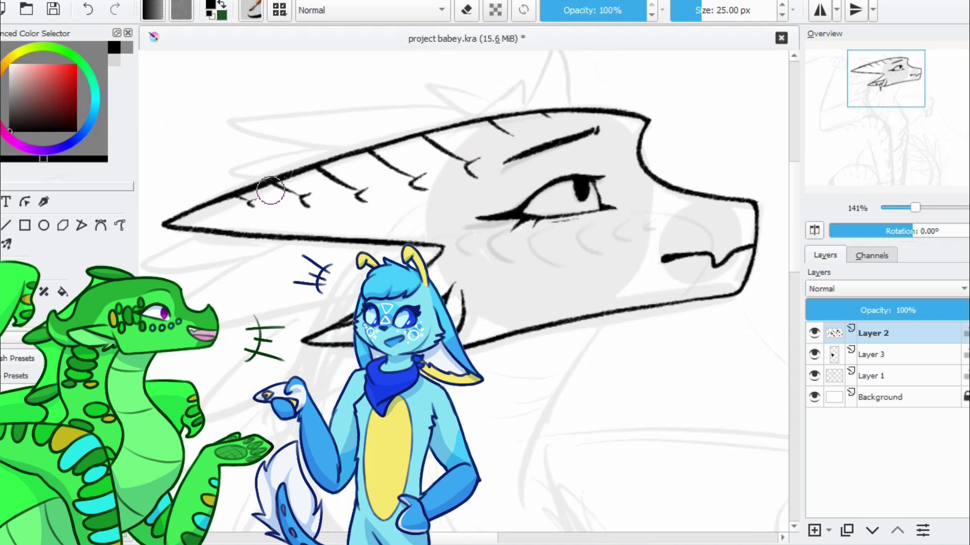
Remove the small hooked ends from the ridge lines along the upper edge of the head, keeping plain slanted strokes
scroll(556, 121, "down", 5)
key("1")
left_click_drag(276, 178, 331, 178)
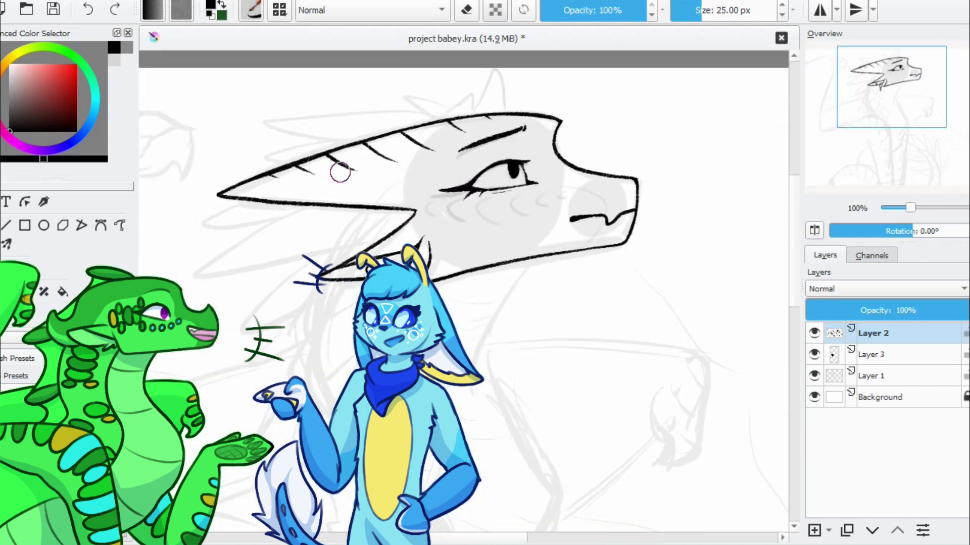
scroll(389, 163, "down", 5)
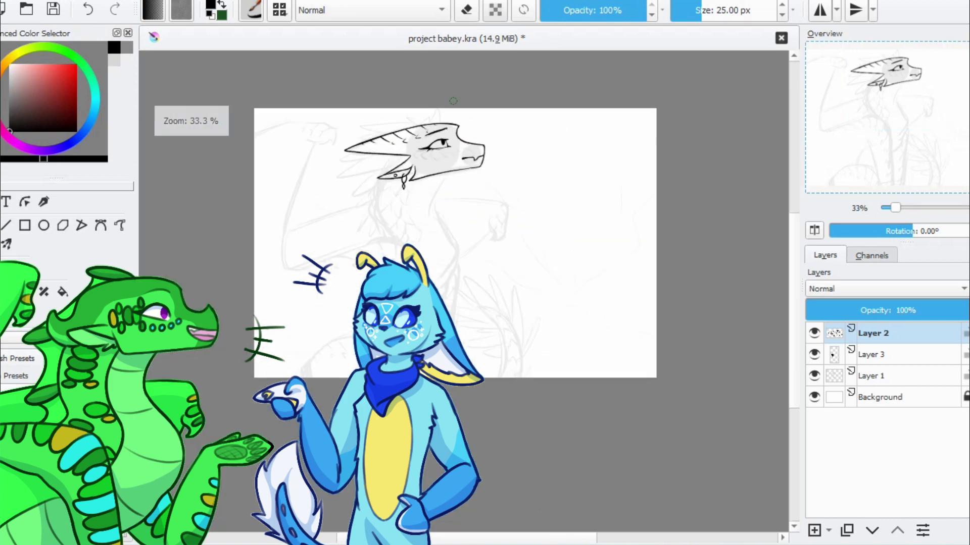
scroll(379, 147, "up", 6)
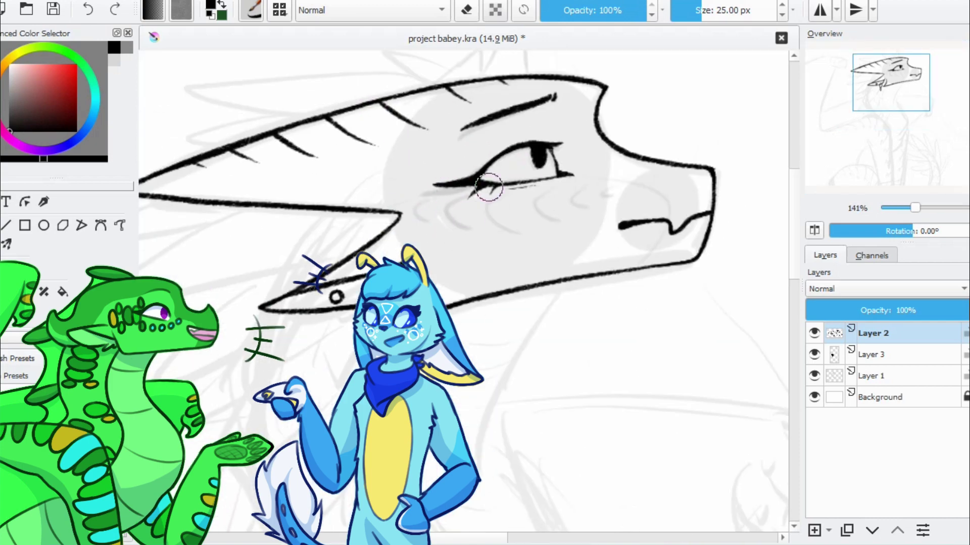
Ink the nostril and a thin contour line from the eye across the muzzle to the jaw, and save the file
mouse_move(576, 174)
left_mouse_down()
mouse_move(672, 194)
mouse_move(626, 192)
mouse_move(628, 201)
left_mouse_up()
key("ctrl+z")
scroll(509, 194, "down", 5)
key("ctrl+s")
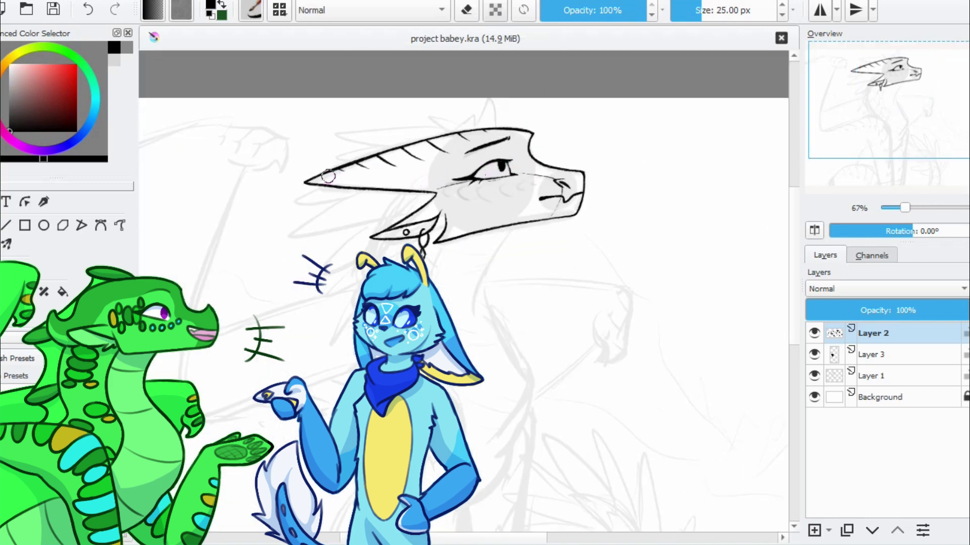
Ink a row of curved scale marks across the cheek below the eye, hide the Layer 1 sketch, and save the file
scroll(518, 210, "up", 5)
left_click_drag(426, 134, 429, 187)
mouse_move(488, 127)
left_mouse_down()
mouse_move(454, 151)
mouse_move(526, 154)
left_mouse_up()
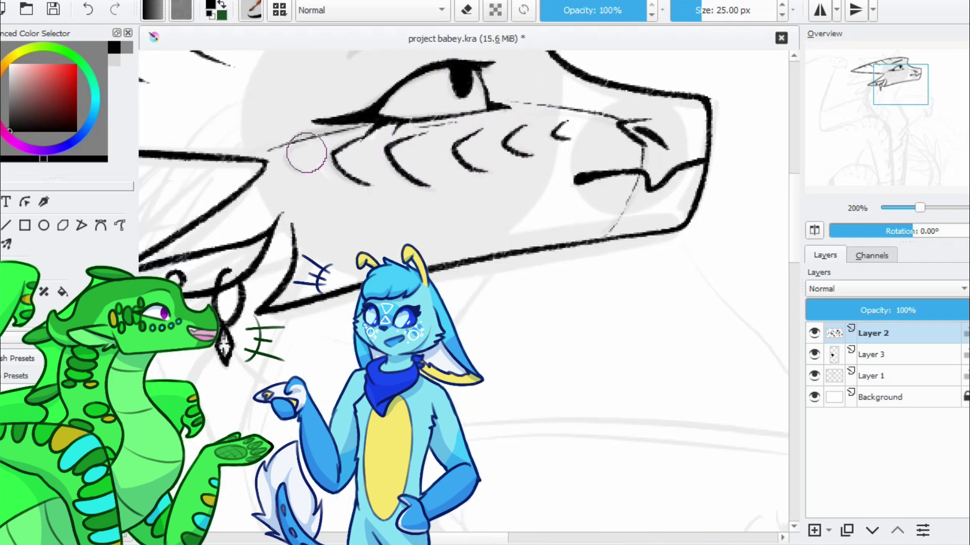
scroll(475, 154, "down", 6)
scroll(477, 154, "up", 7)
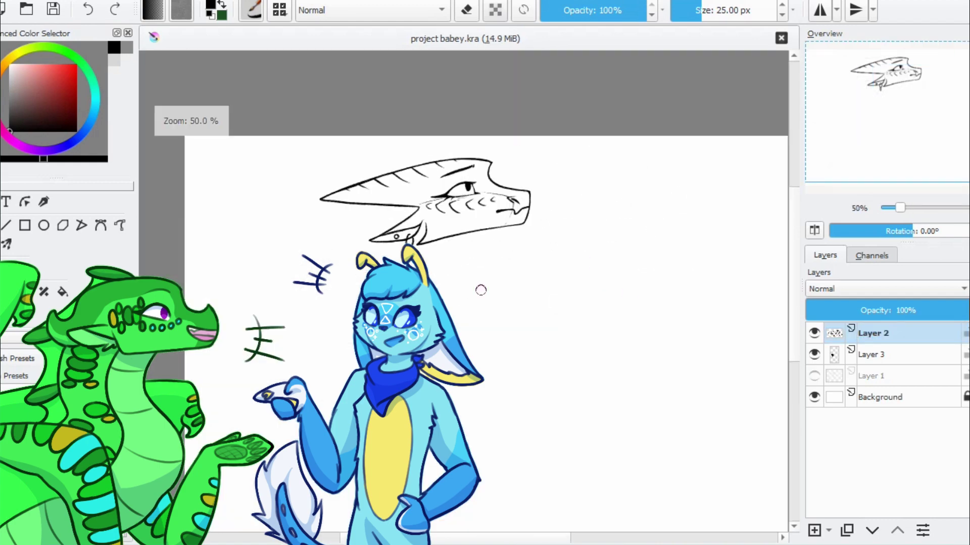
key("ctrl+s")
Add a small tick to the bridge of the nose and show the Layer 1 sketch again
scroll(549, 151, "down", 4)
scroll(585, 225, "up", 7)
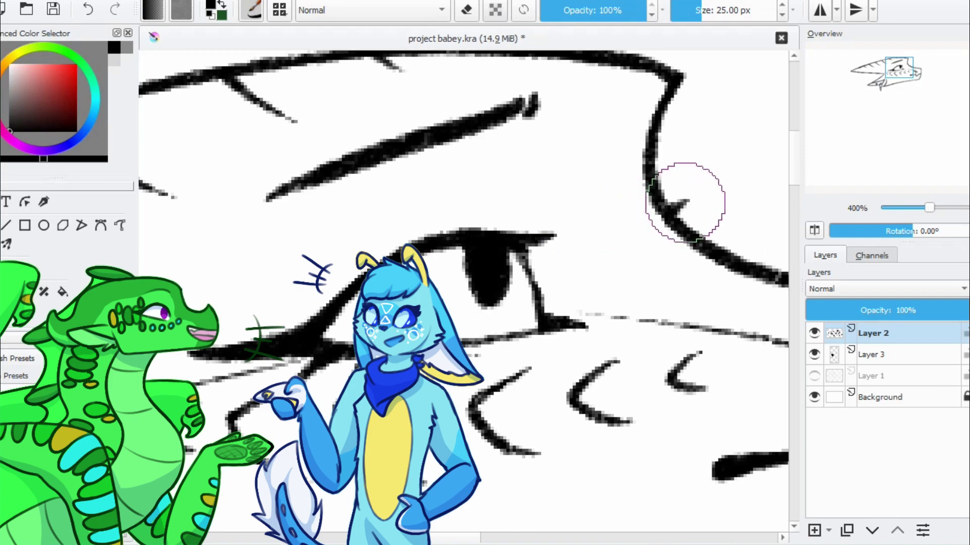
scroll(650, 194, "down", 3)
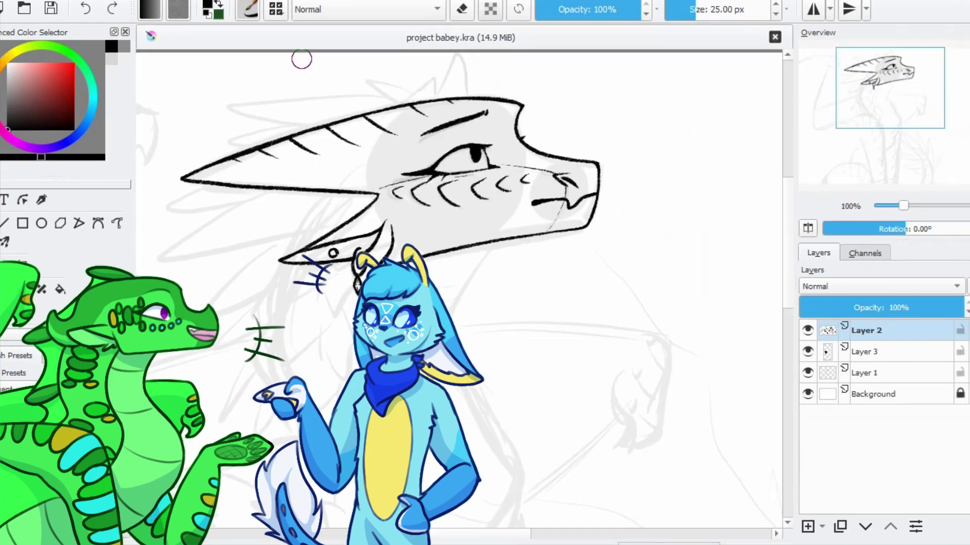
Ink two pointed horns with small diamond-shaped facets on top of the head and save the file
scroll(352, 245, "up", 1)
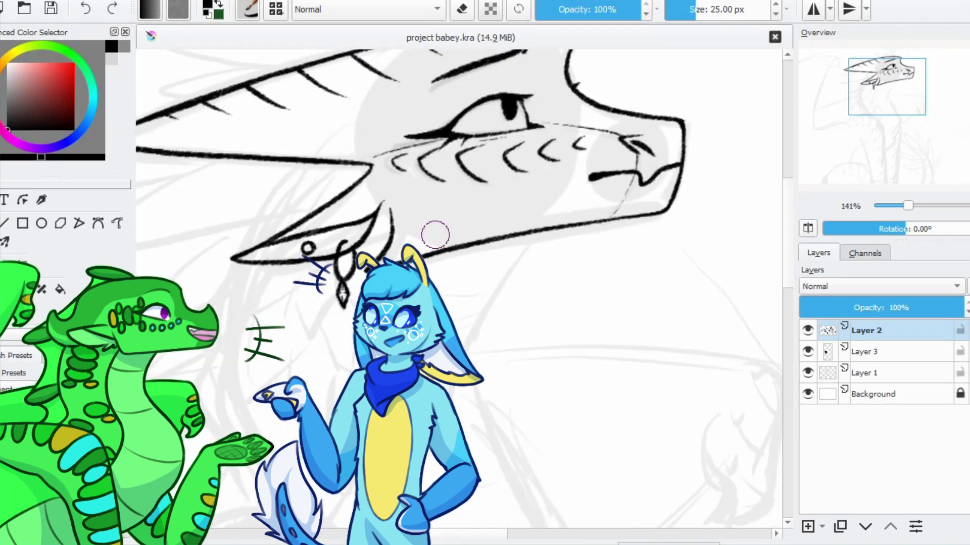
scroll(328, 256, "up", 3)
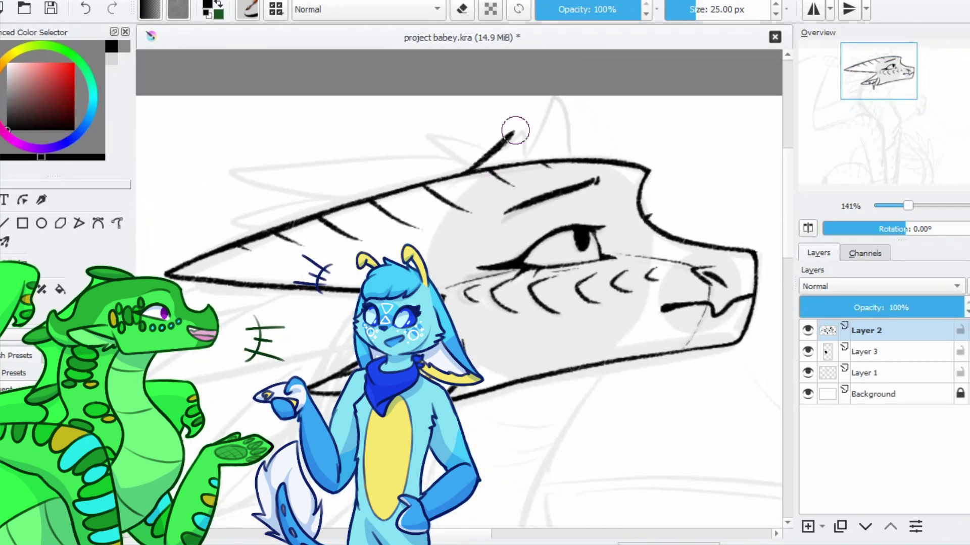
left_click_drag(523, 138, 529, 140)
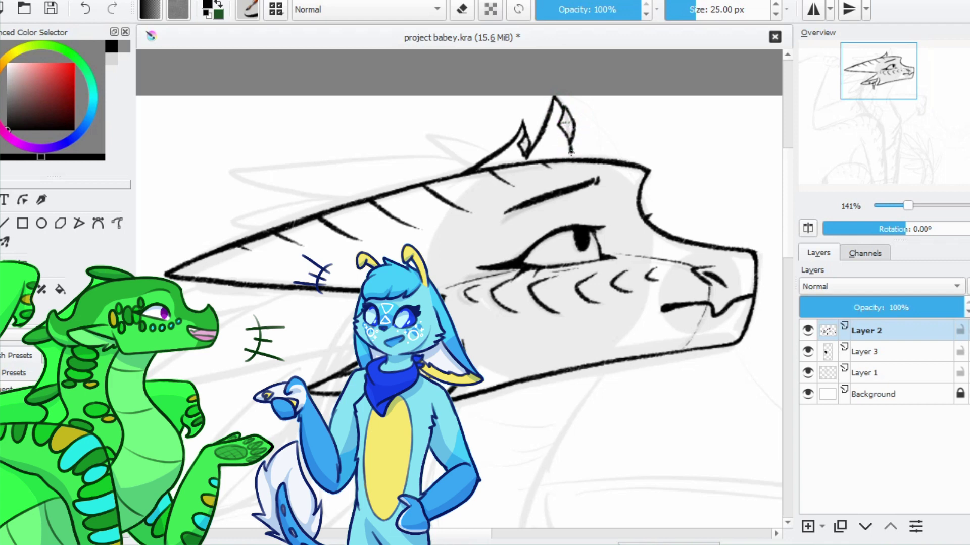
left_click_drag(454, 303, 528, 288)
key("ctrl+s")
Ink a long pointed feather above the head's upper edge and a shorter one behind the horns, and save the file
mouse_move(551, 146)
left_mouse_down()
mouse_move(496, 139)
mouse_move(293, 158)
mouse_move(318, 179)
mouse_move(450, 179)
left_mouse_up()
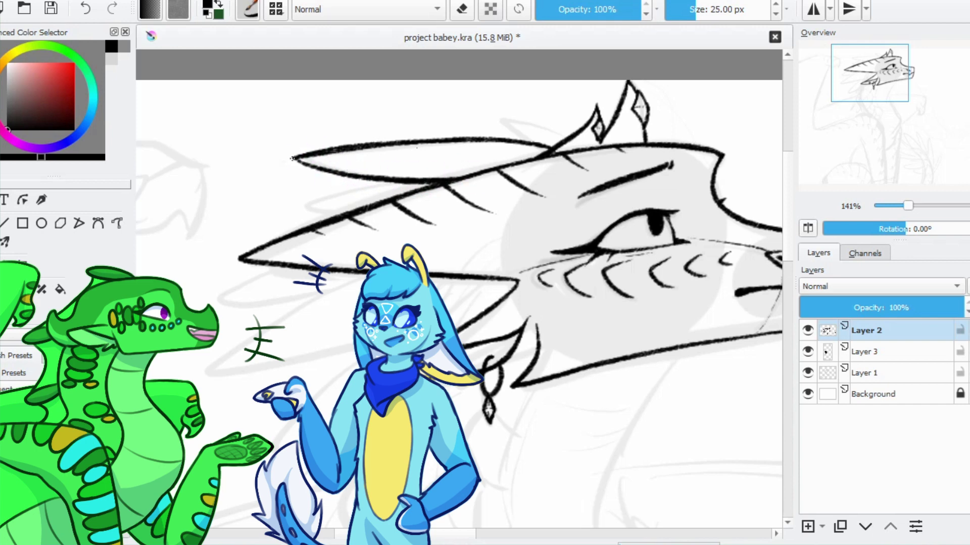
left_click_drag(555, 142, 496, 119)
key("ctrl+z")
left_click_drag(571, 132, 492, 117)
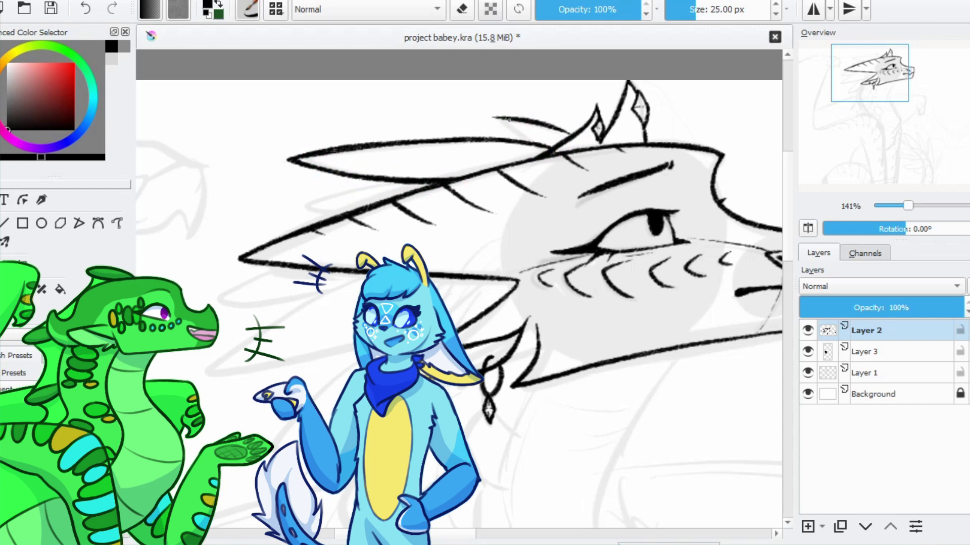
scroll(519, 79, "down", 5)
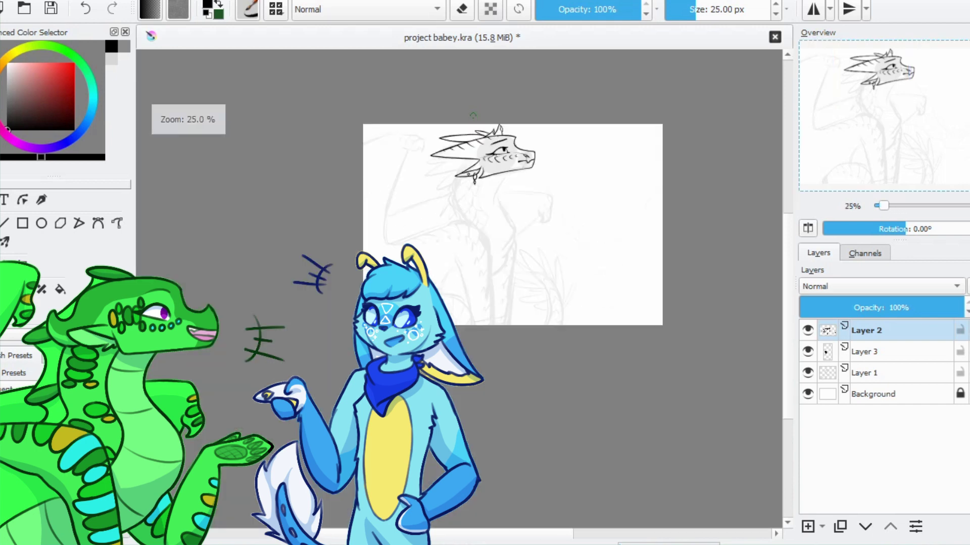
scroll(518, 78, "up", 5)
key("ctrl+s")
Ink a small pointed feather between the long feather and the ridged head edge, and save the file
left_click_drag(455, 212, 641, 162)
left_click_drag(372, 146, 419, 151)
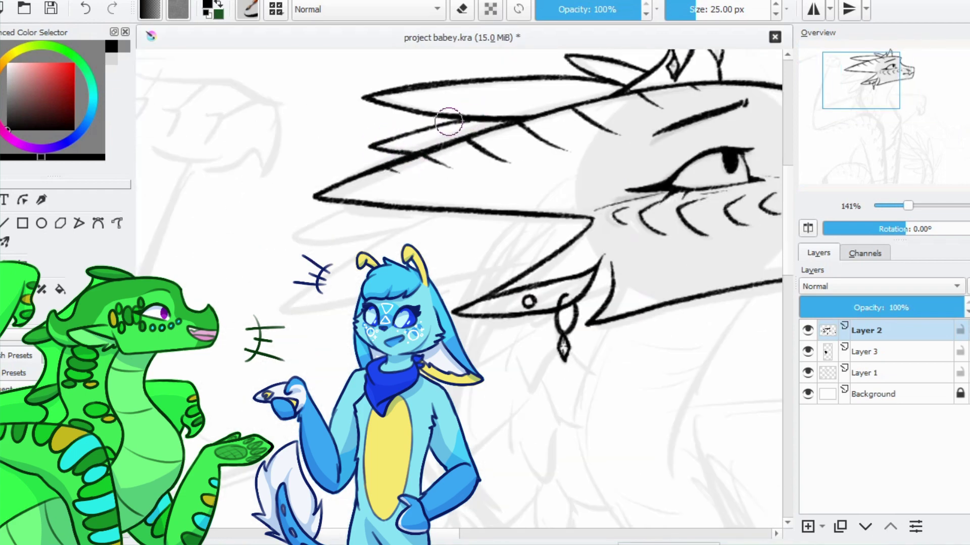
mouse_move(475, 119)
left_mouse_down()
mouse_move(444, 151)
mouse_move(338, 196)
left_mouse_up()
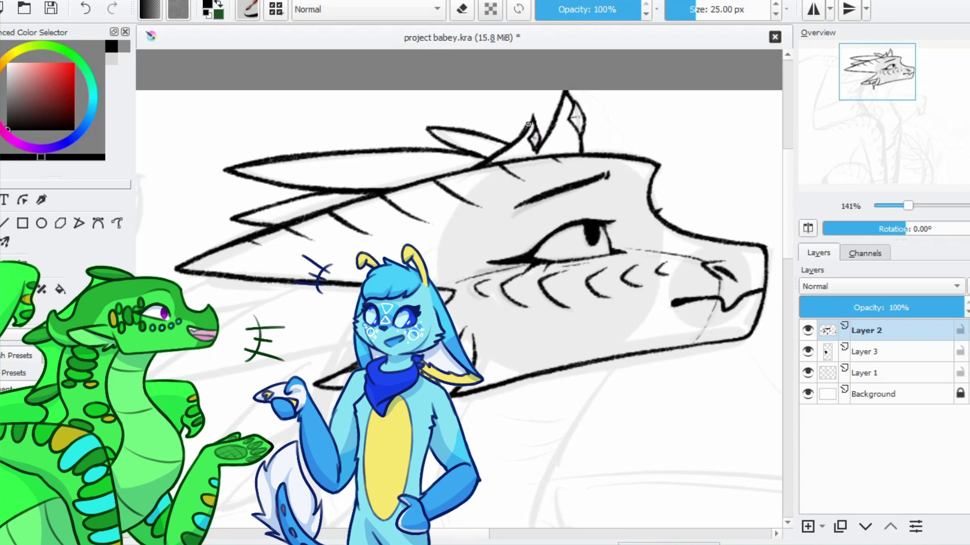
key("ctrl+s")
Ink the long arched contour running along the underside of the raised arm and curving down the torso
scroll(359, 108, "down", 4)
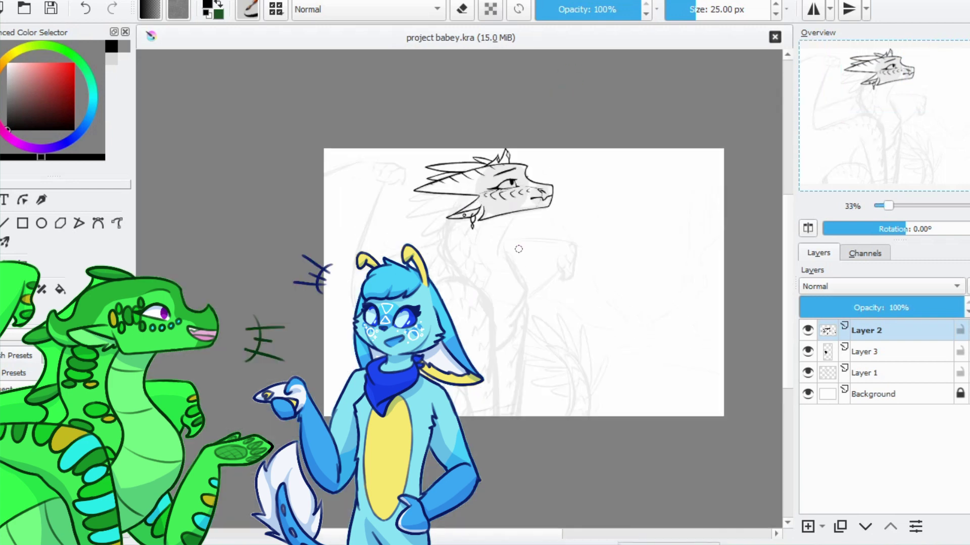
scroll(520, 59, "up", 3)
mouse_move(314, 278)
left_mouse_down()
mouse_move(472, 212)
mouse_move(573, 205)
left_mouse_up()
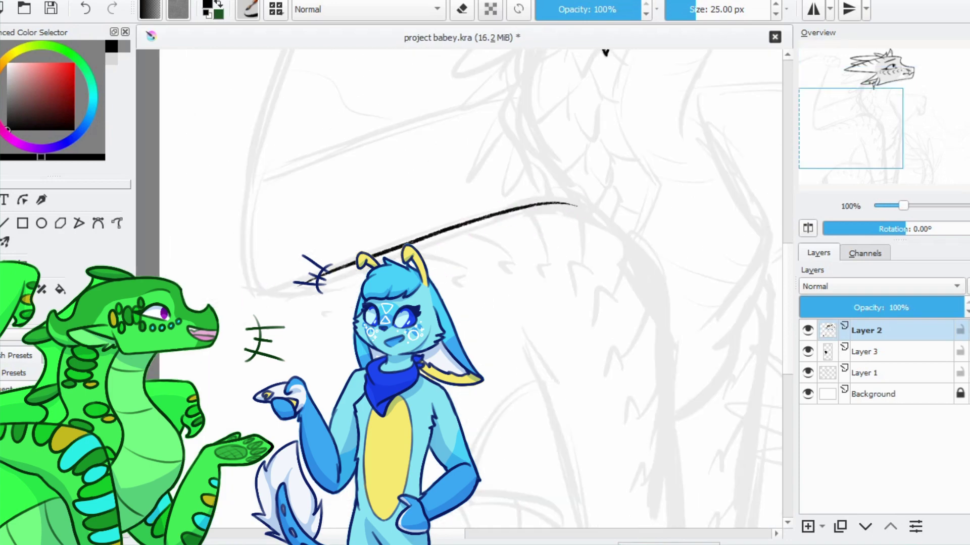
scroll(520, 190, "up", 1)
scroll(520, 190, "down", 3)
mouse_move(438, 104)
left_mouse_down()
mouse_move(505, 273)
mouse_move(541, 309)
left_mouse_up()
scroll(521, 259, "up", 3)
Erase stray overlaps on the arched contour and smooth the line where it bends down the torso
key("e")
scroll(521, 259, "down", 3)
left_click_drag(521, 259, 519, 225)
key("e")
scroll(519, 225, "up", 3)
key("e")
key("e")
mouse_move(453, 196)
left_mouse_down()
mouse_move(413, 167)
mouse_move(444, 177)
mouse_move(493, 222)
left_mouse_up()
key("e")
key("e")
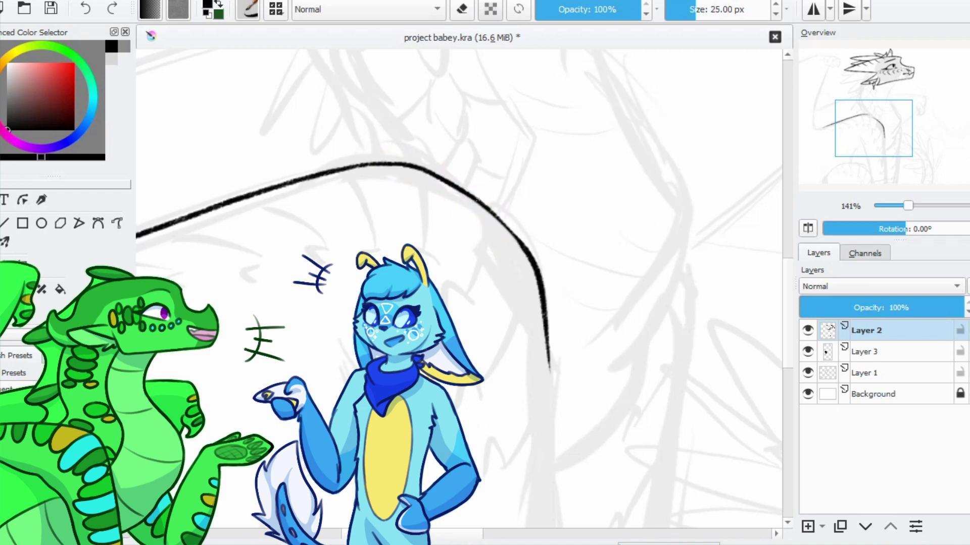
Ink the foreleg's front outline down to the canvas's lower edge and save the drawing
scroll(448, 207, "down", 3)
scroll(530, 176, "up", 3)
key("ctrl+s")
mouse_move(604, 310)
left_mouse_down()
mouse_move(472, 112)
mouse_move(477, 195)
left_mouse_up()
mouse_move(474, 89)
left_mouse_down()
mouse_move(479, 331)
mouse_move(454, 127)
mouse_move(472, 366)
left_mouse_up()
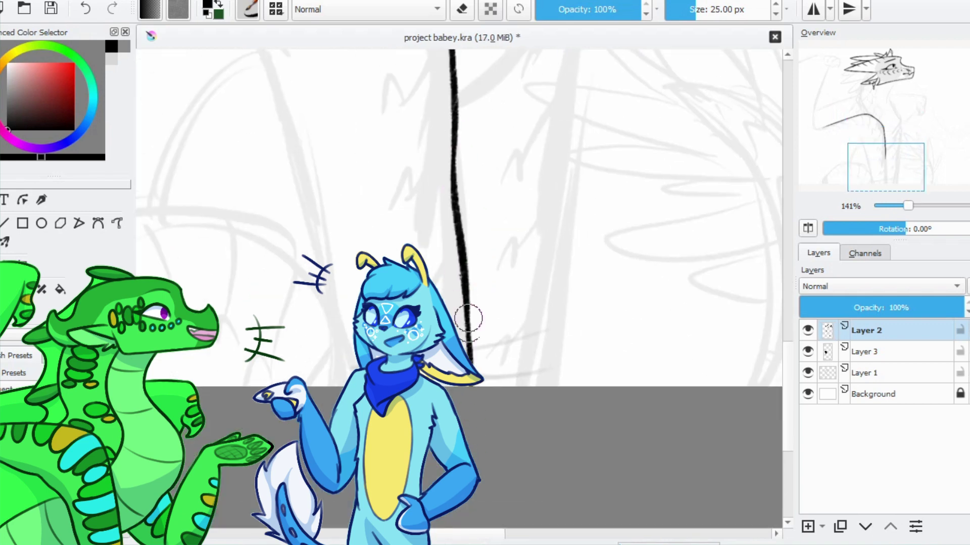
scroll(467, 298, "down", 3)
scroll(491, 205, "up", 3)
key("ctrl+s")
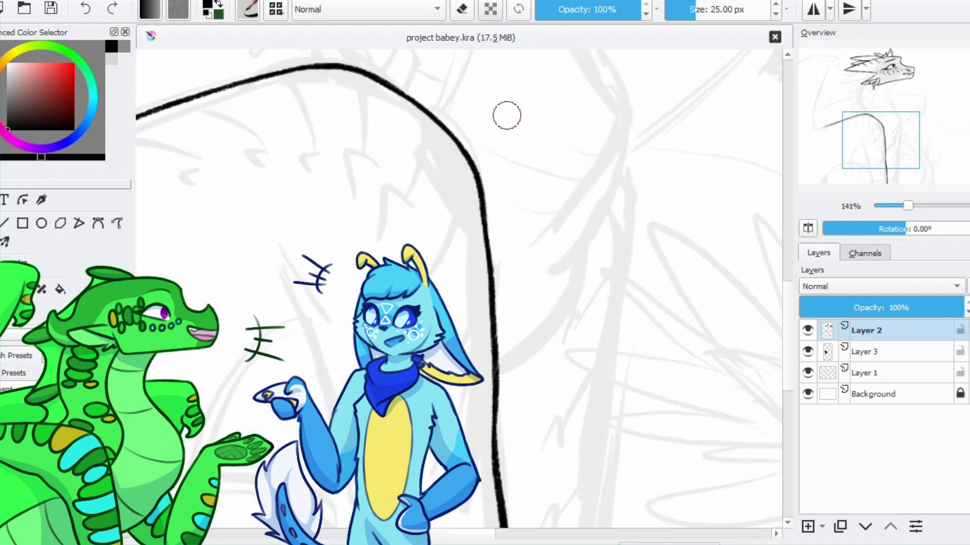
Ink the foreleg's back outline over the sketch, down to the ankle
left_click_drag(485, 353, 454, 152)
left_click_drag(411, 119, 467, 283)
mouse_move(467, 283)
left_mouse_down()
mouse_move(465, 205)
mouse_move(518, 392)
left_mouse_up()
left_click_drag(521, 439, 469, 374)
Erase the lower end of the foreleg's front line and ink a band wrapping around the ankle
key("e")
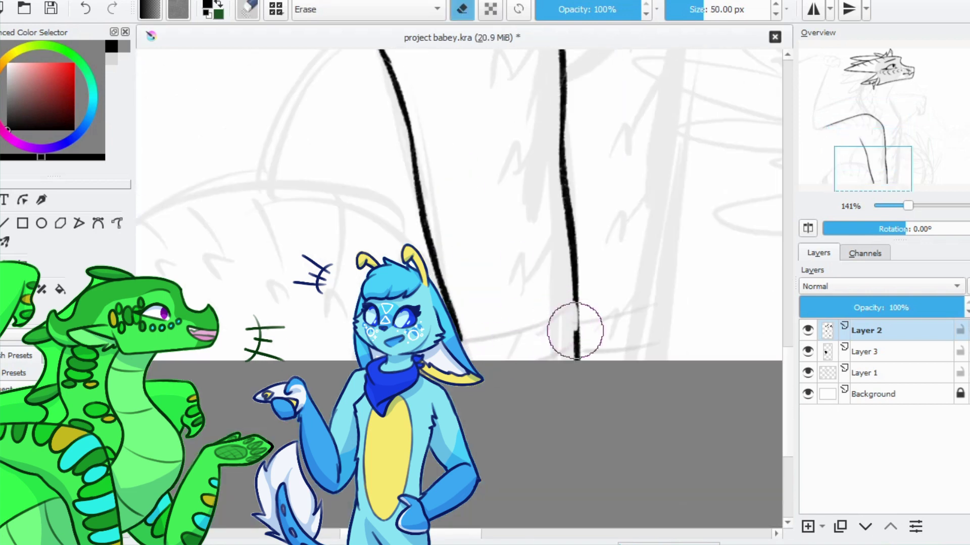
key("e")
key("ctrl+z")
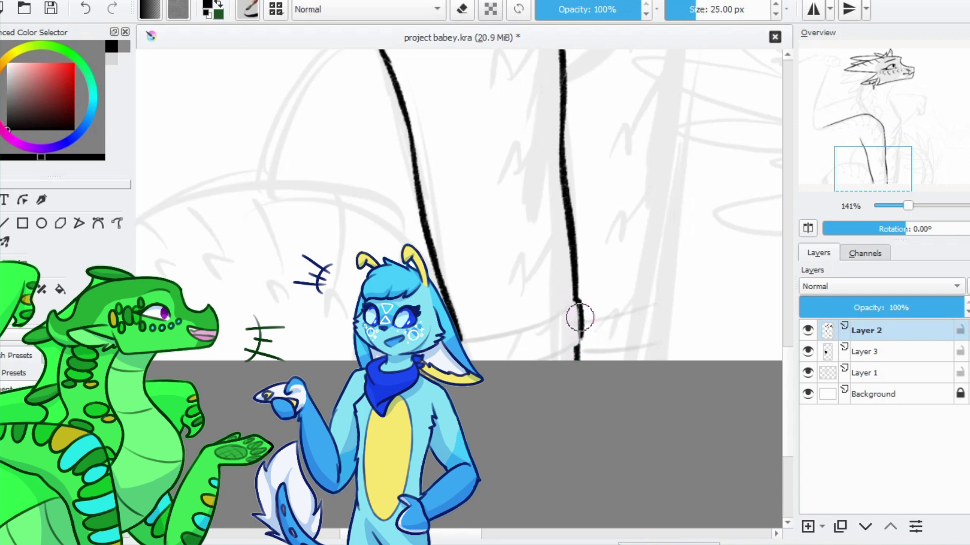
mouse_move(571, 300)
left_mouse_down()
mouse_move(535, 327)
mouse_move(460, 343)
left_mouse_up()
key("ctrl+z")
left_click_drag(576, 299, 461, 343)
left_click_drag(528, 314, 462, 346)
key("ctrl+z")
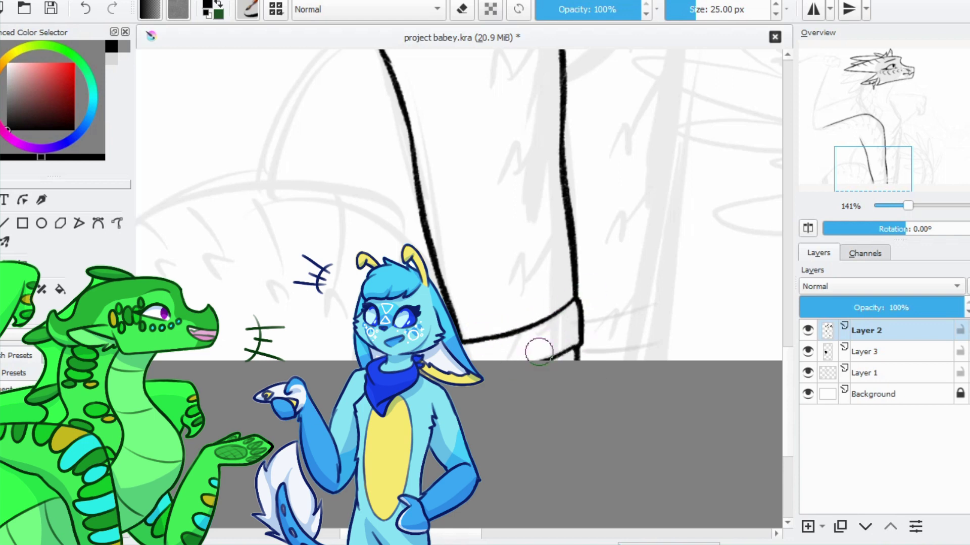
mouse_move(584, 335)
left_mouse_down()
mouse_move(586, 78)
mouse_move(523, 61)
mouse_move(483, 324)
mouse_move(498, 354)
mouse_move(502, 316)
mouse_move(505, 354)
left_mouse_up()
Clean up the ankle band, add small diamond ornaments to it, and save the drawing
key("e")
key("e")
key("e")
key("e")
key("e")
key("e")
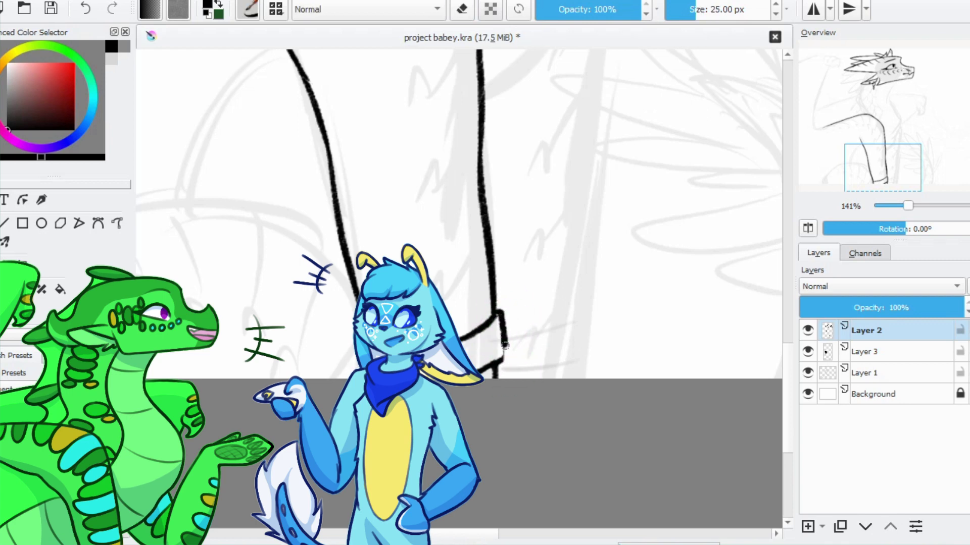
scroll(492, 363, "down", 5)
scroll(493, 363, "up", 7)
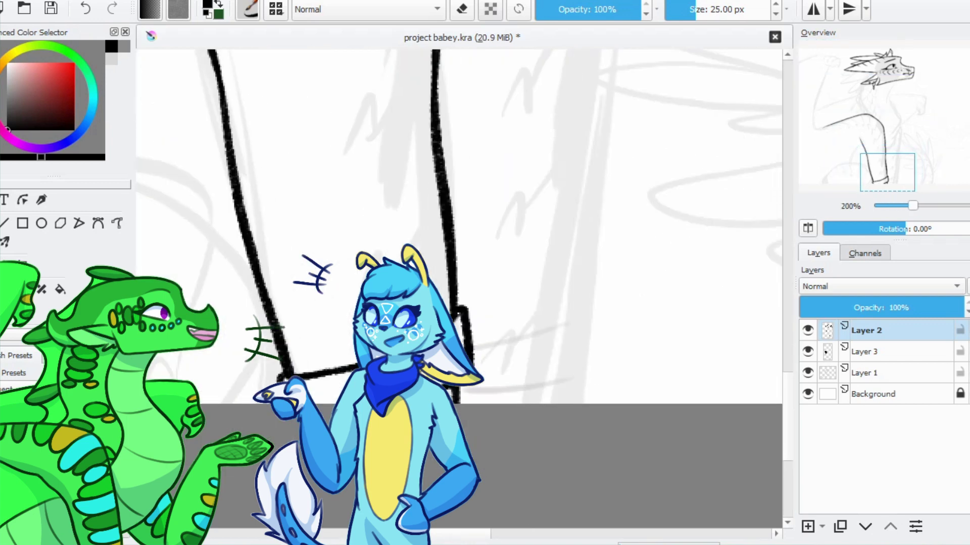
scroll(447, 200, "down", 5)
scroll(448, 200, "up", 3)
key("ctrl+s")
scroll(456, 323, "up", 4)
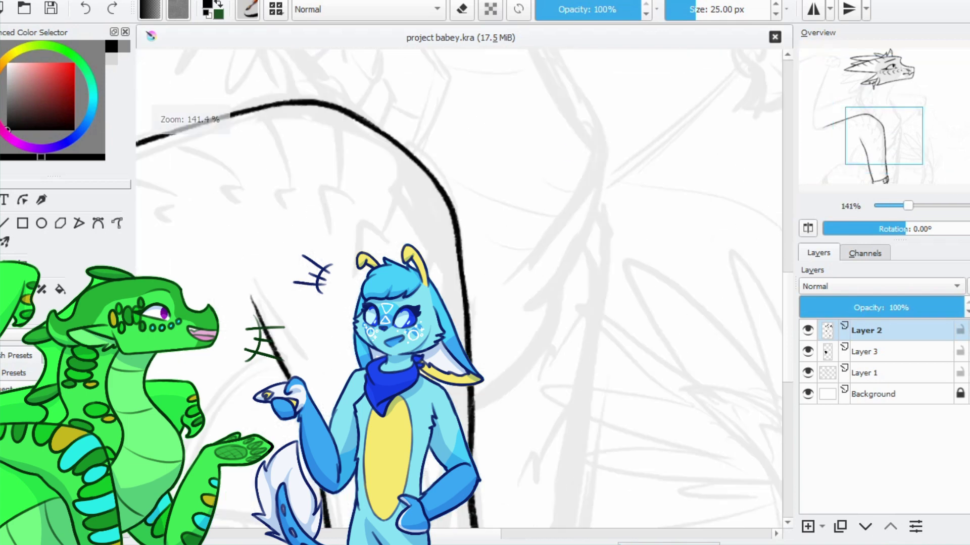
Ink curved plate lines running inward from the foreleg's front outline, from the shoulder bend toward the ankle band
key("ctrl+z")
left_click_drag(388, 124, 360, 202)
key("ctrl+z")
mouse_move(442, 115)
left_mouse_down()
mouse_move(383, 230)
mouse_move(431, 144)
left_mouse_up()
key("ctrl+z")
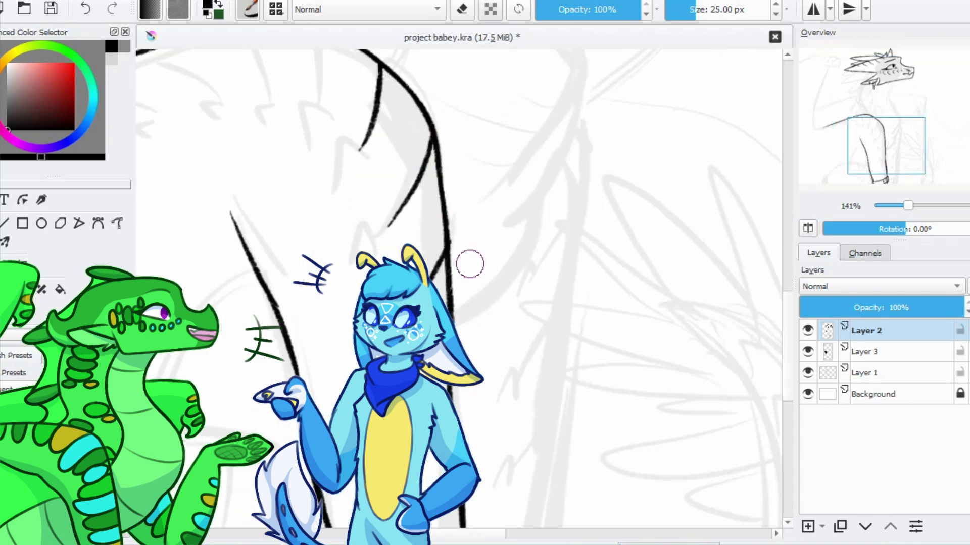
scroll(452, 236, "down", 5)
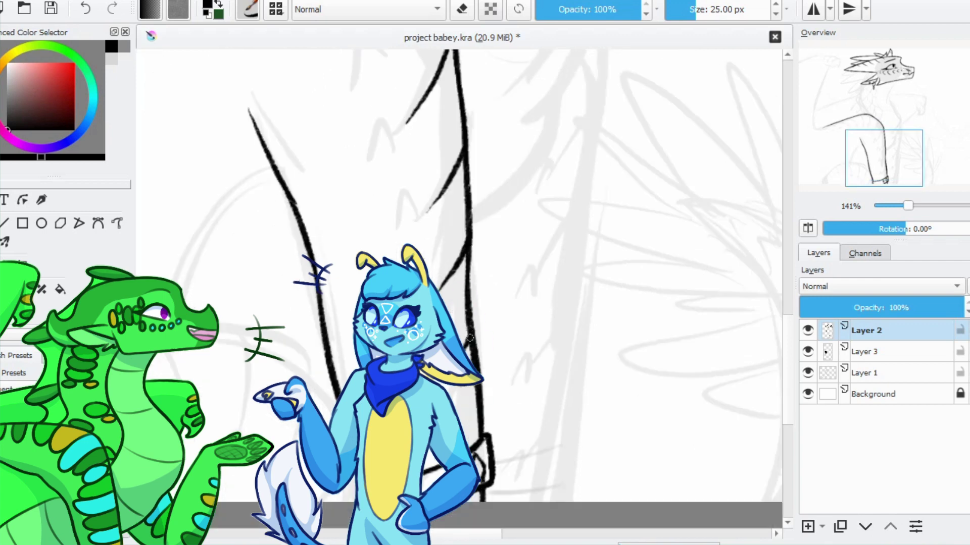
scroll(478, 391, "up", 5)
Continue the curved plate lines over the shoulder bend and along the sloping upper outline
key("ctrl+z")
left_click_drag(470, 151, 496, 248)
left_click_drag(438, 242, 364, 165)
mouse_move(373, 227)
left_mouse_down()
mouse_move(545, 301)
mouse_move(449, 266)
left_mouse_up()
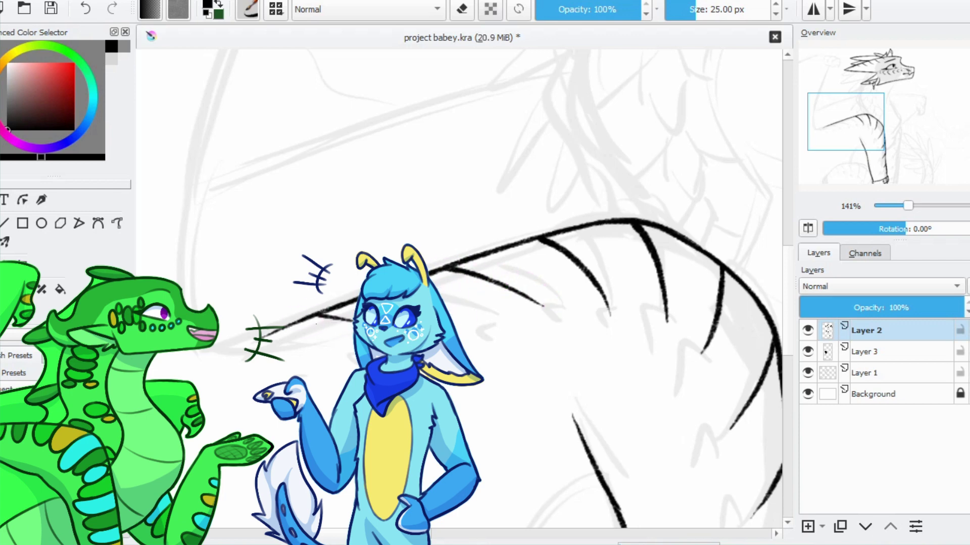
left_click_drag(312, 319, 353, 337)
Ink the rounded corner where the sloping upper outline turns up toward the raised limb, and save the drawing
mouse_move(232, 192)
left_mouse_down()
mouse_move(262, 359)
mouse_move(348, 331)
left_mouse_up()
key("ctrl+z")
key("ctrl+s")
scroll(319, 310, "down", 4)
scroll(404, 189, "up", 4)
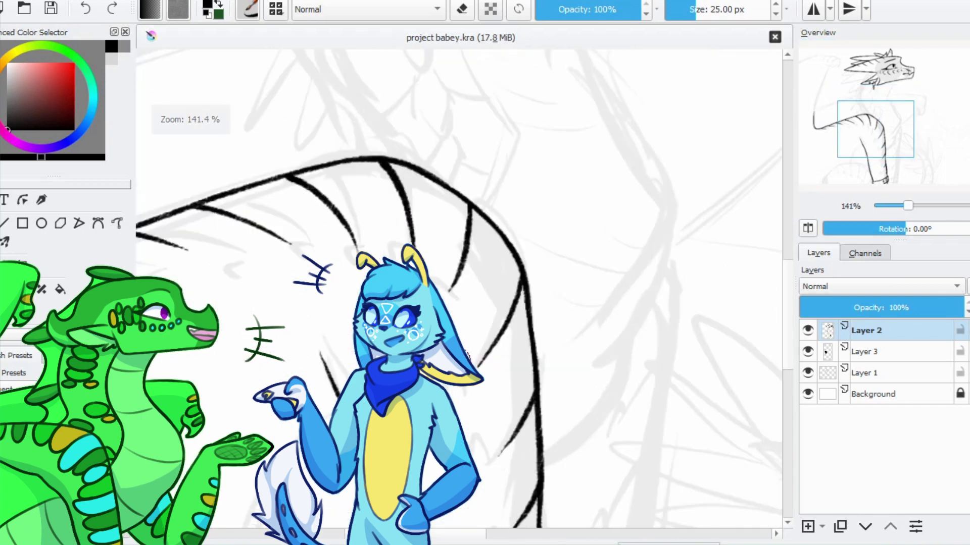
Ink hooked scale marks at the inner ends of the plate lines down the foreleg
key("ctrl+z")
scroll(444, 273, "down", 2)
left_click_drag(421, 293, 497, 255)
scroll(455, 272, "down", 3)
key("ctrl+z")
left_click_drag(449, 300, 482, 287)
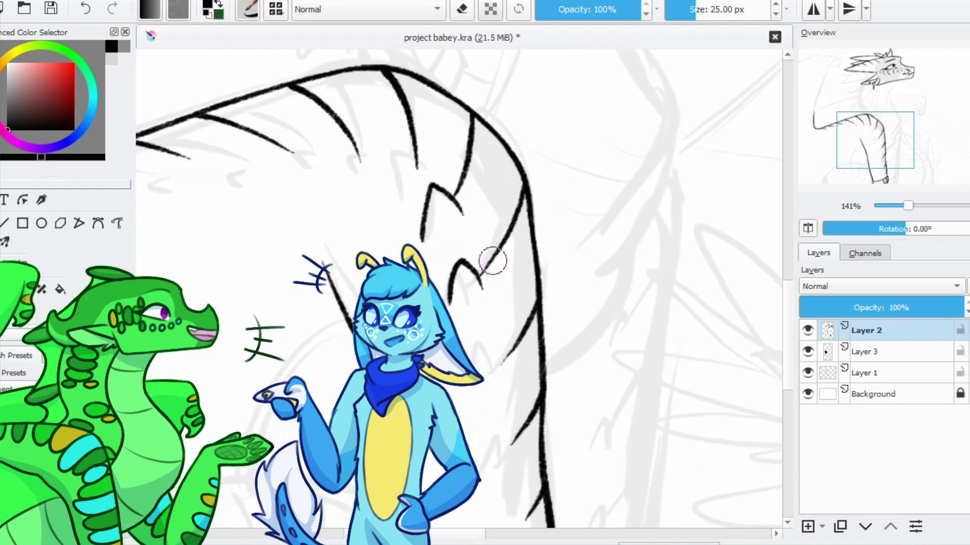
scroll(491, 267, "down", 2)
scroll(487, 280, "down", 2)
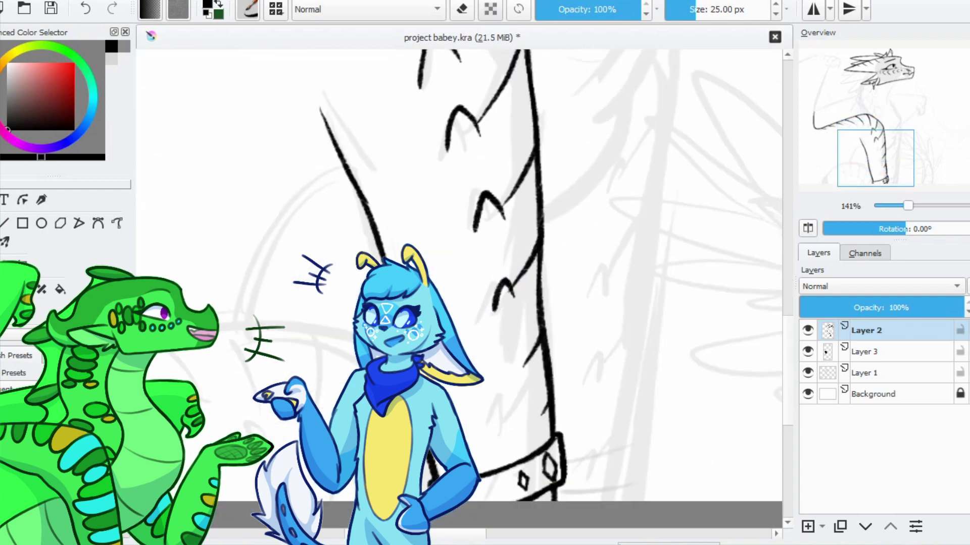
scroll(539, 195, "up", 5)
scroll(539, 195, "up", 1)
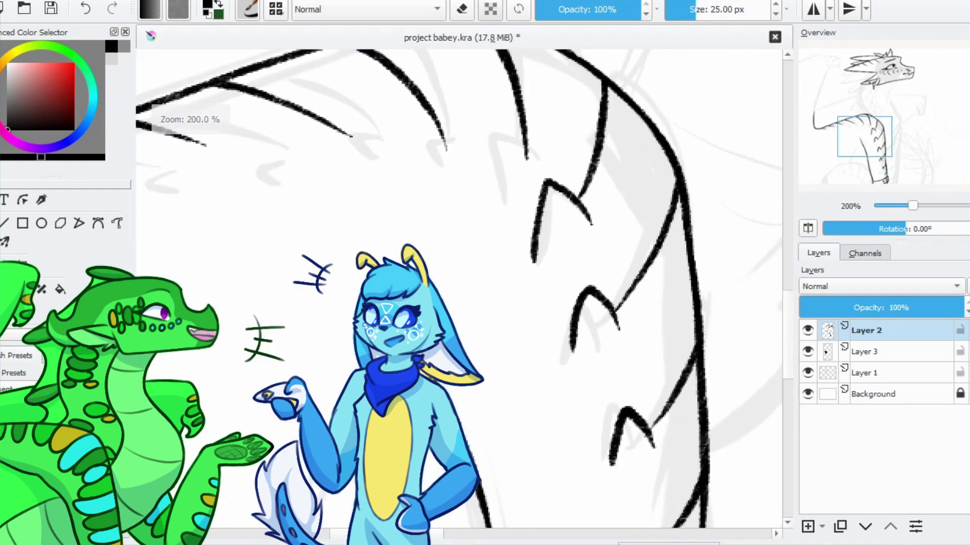
Ink progressively smaller hooked scale marks beneath the sloping upper outline, and reduce the brush size to 24 px
left_click_drag(589, 200, 545, 250)
mouse_move(523, 183)
left_mouse_down()
mouse_move(466, 188)
mouse_move(496, 235)
left_mouse_up()
left_click_drag(431, 168, 433, 231)
scroll(454, 217, "left", 4)
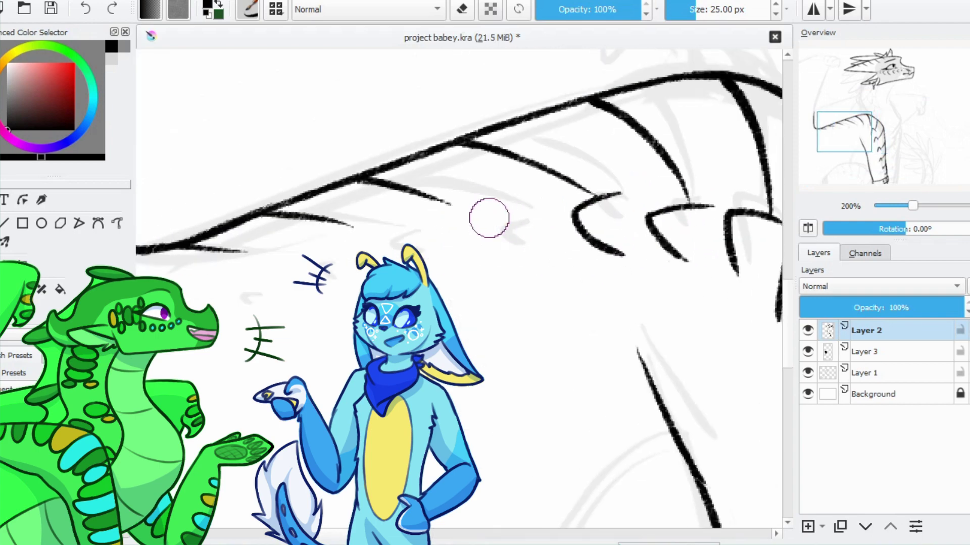
left_click_drag(500, 193, 506, 241)
left_click_drag(400, 216, 408, 251)
scroll(394, 225, "right", 4)
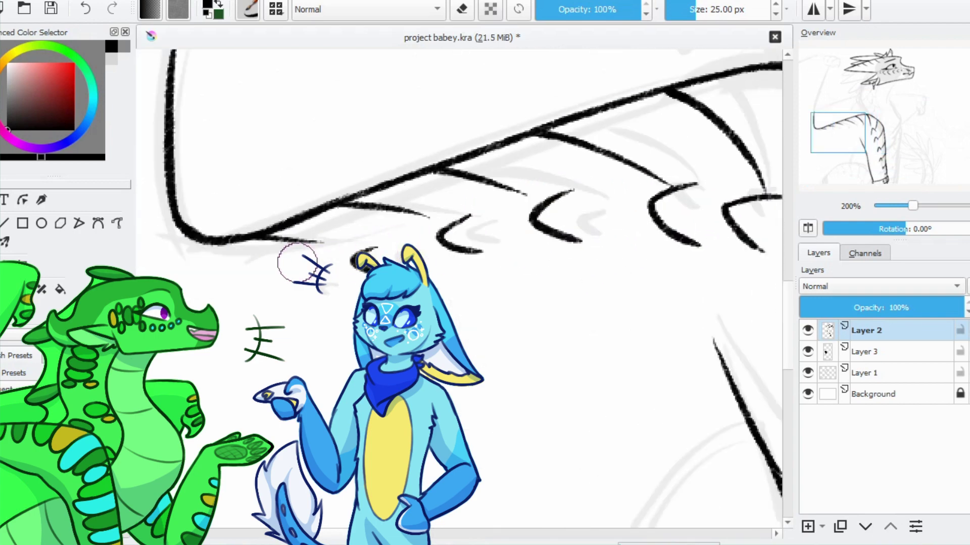
key("bracketleft")
scroll(338, 222, "down", 2)
scroll(424, 221, "up", 2)
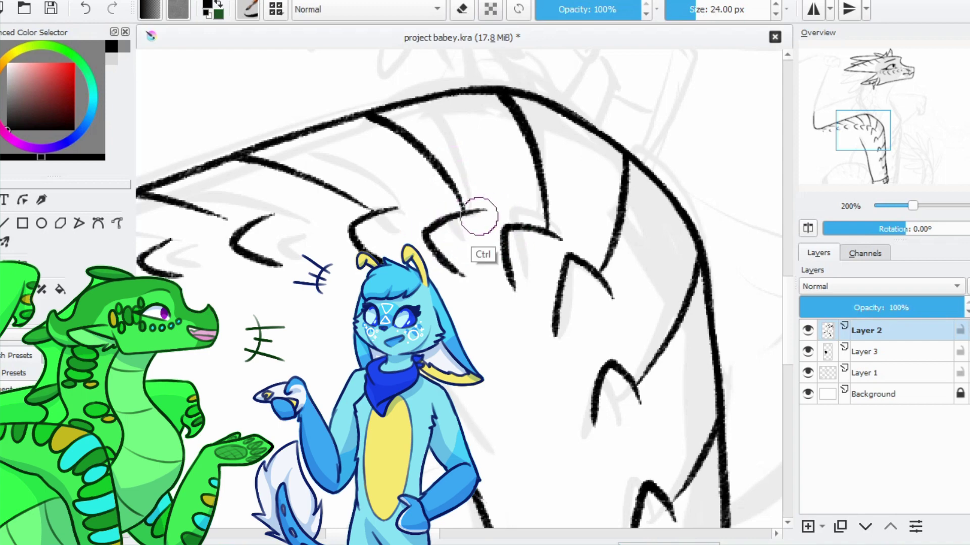
Check the whole line art against the Layer 1 sketch and save the drawing
left_click(808, 372)
scroll(756, 262, "down", 6)
key("ctrl+z")
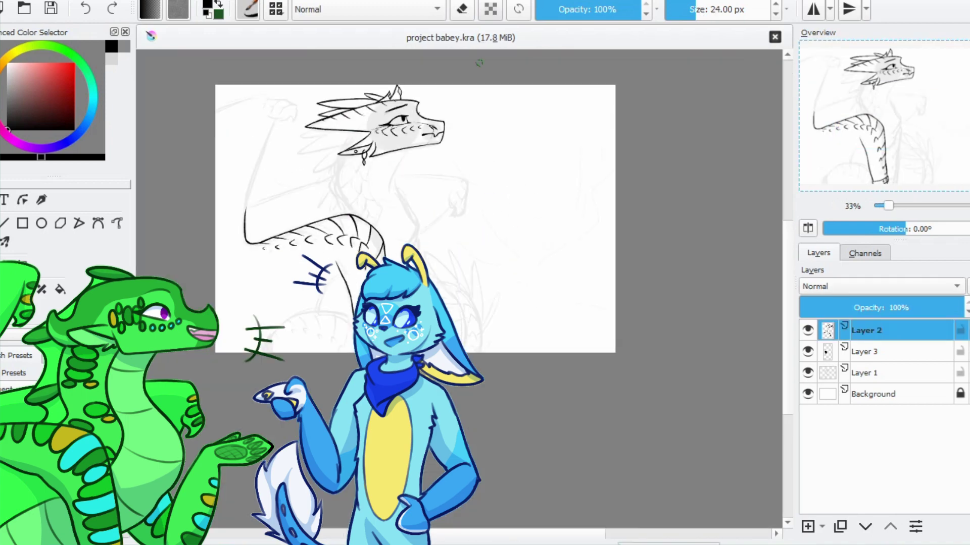
scroll(250, 151, "up", 3)
scroll(349, 204, "down", 3)
Ink the front outline of the neck and upper chest below the jaw
scroll(497, 206, "up", 2)
scroll(497, 206, "right", 3)
scroll(574, 121, "up", 1)
left_click_drag(574, 121, 505, 255)
scroll(498, 135, "down", 2)
key("ctrl+z")
mouse_move(545, 53)
left_mouse_down()
mouse_move(513, 98)
mouse_move(493, 216)
left_mouse_up()
scroll(493, 216, "down", 1)
mouse_move(470, 161)
left_mouse_down()
mouse_move(530, 227)
mouse_move(545, 282)
mouse_move(547, 177)
mouse_move(493, 207)
left_mouse_up()
scroll(530, 227, "down", 1)
key("ctrl+z")
scroll(541, 234, "down", 2)
scroll(484, 346, "down", 1)
key("ctrl+z")
scroll(493, 187, "up", 2)
Ink the chest's outward curve from the upper chest, bending back toward the foreleg
left_click_drag(506, 138, 455, 310)
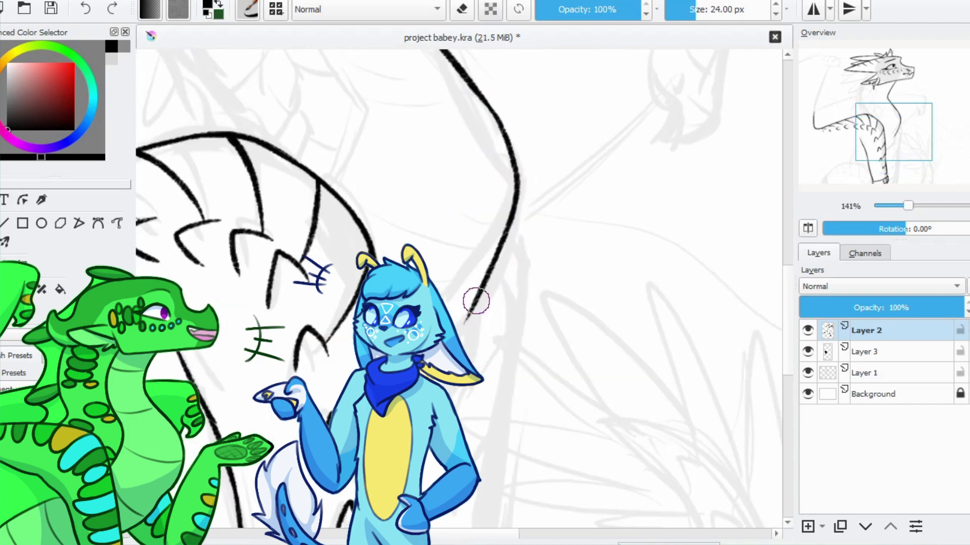
key("ctrl+z")
scroll(502, 281, "down", 3)
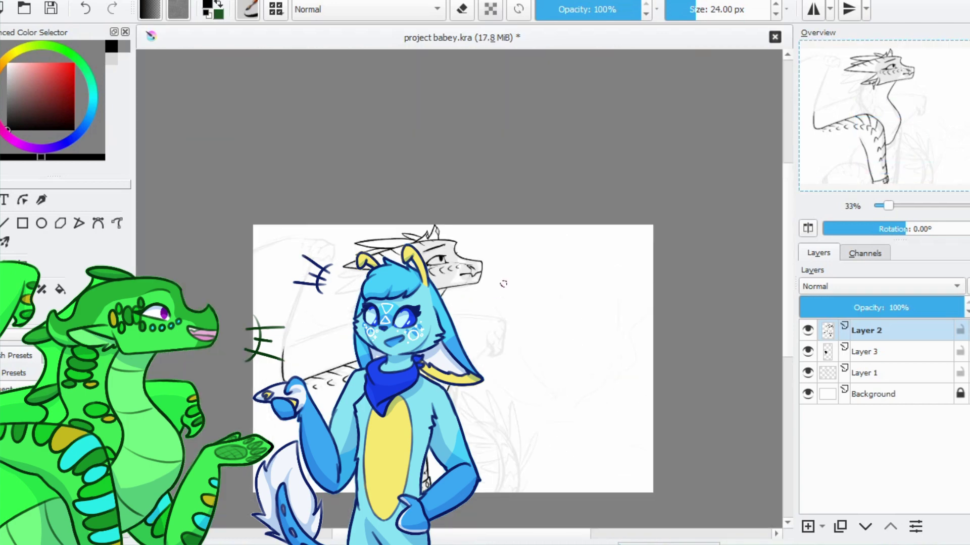
scroll(503, 282, "up", 3)
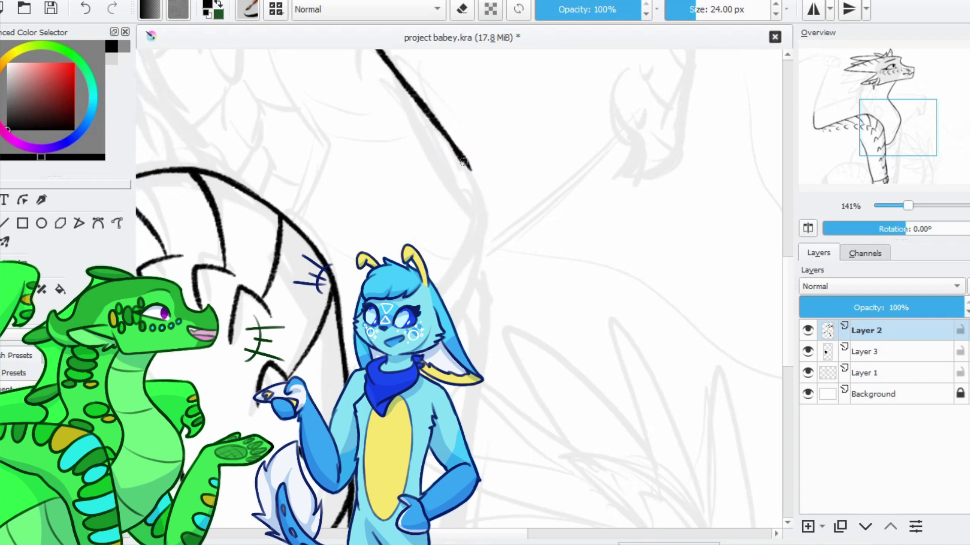
scroll(451, 137, "down", 2)
left_click_drag(491, 174, 447, 310)
scroll(447, 310, "down", 2)
left_click_drag(487, 215, 429, 273)
key("ctrl+z")
scroll(439, 268, "down", 3)
scroll(485, 252, "up", 3)
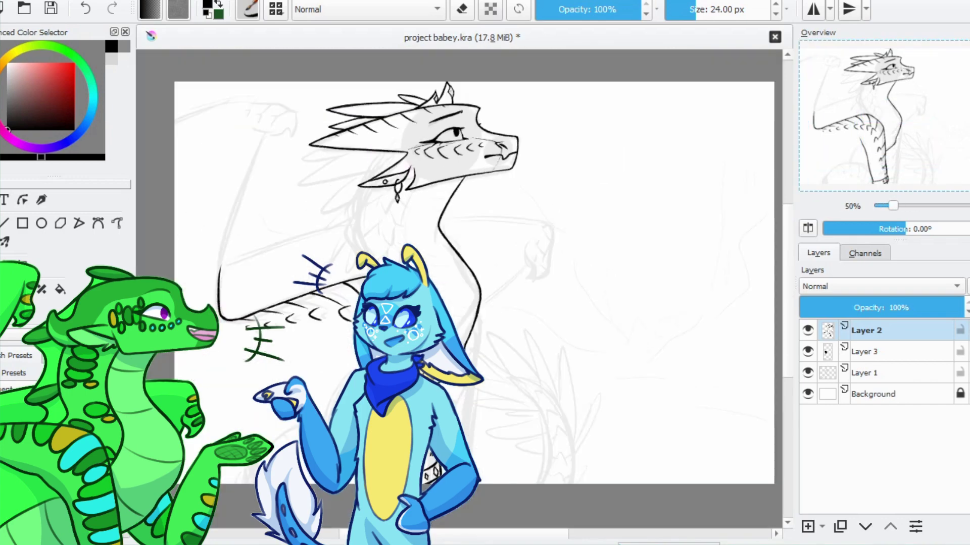
Extend the lower chest line down until it meets the foreleg's front outline
left_click_drag(512, 379, 520, 222)
key("ctrl+z")
scroll(520, 222, "down", 3)
scroll(457, 238, "up", 3)
key("e")
key("e")
key("e")
key("e")
left_click_drag(488, 156, 430, 275)
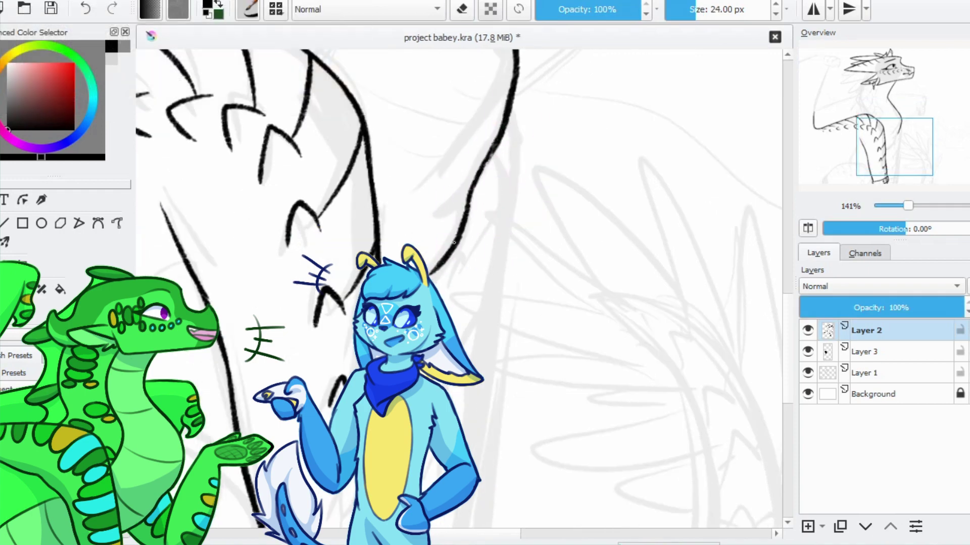
Ink the hind thigh's rounded outline and the arc rising from it to the back of the foreleg
scroll(556, 147, "left", 5)
scroll(555, 147, "down", 3)
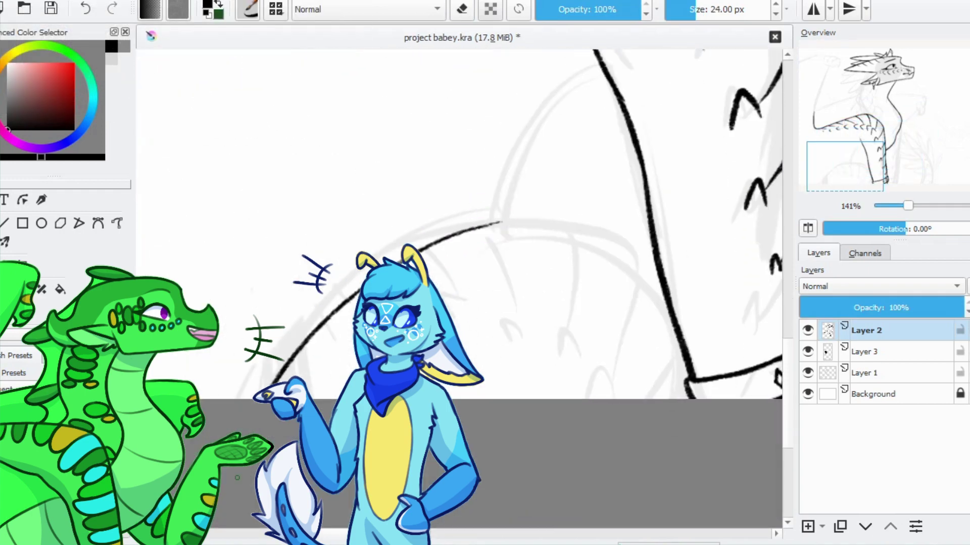
left_click_drag(565, 144, 478, 319)
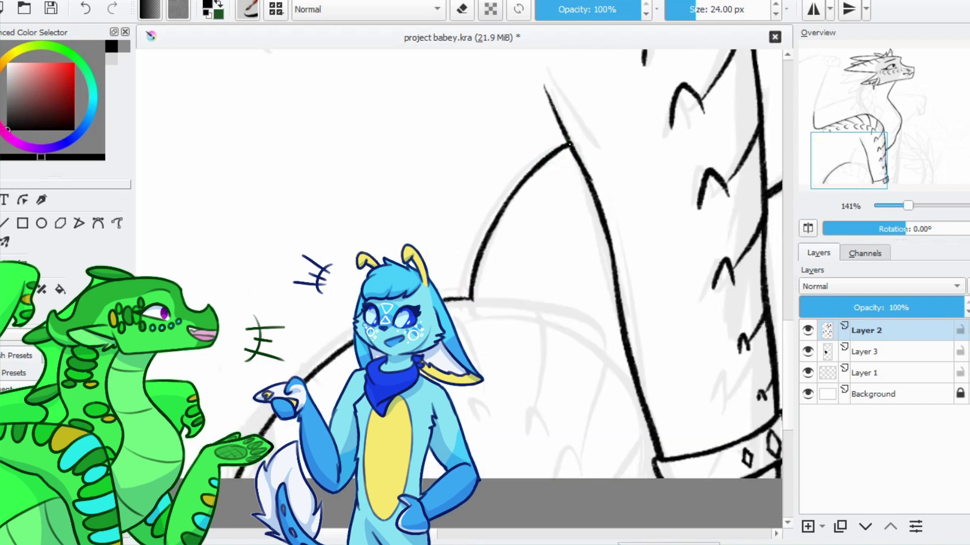
mouse_move(569, 144)
left_mouse_down()
mouse_move(536, 130)
mouse_move(463, 46)
left_mouse_up()
mouse_move(383, 184)
left_mouse_down()
mouse_move(536, 227)
mouse_move(512, 208)
mouse_move(526, 225)
left_mouse_up()
key("ctrl+z")
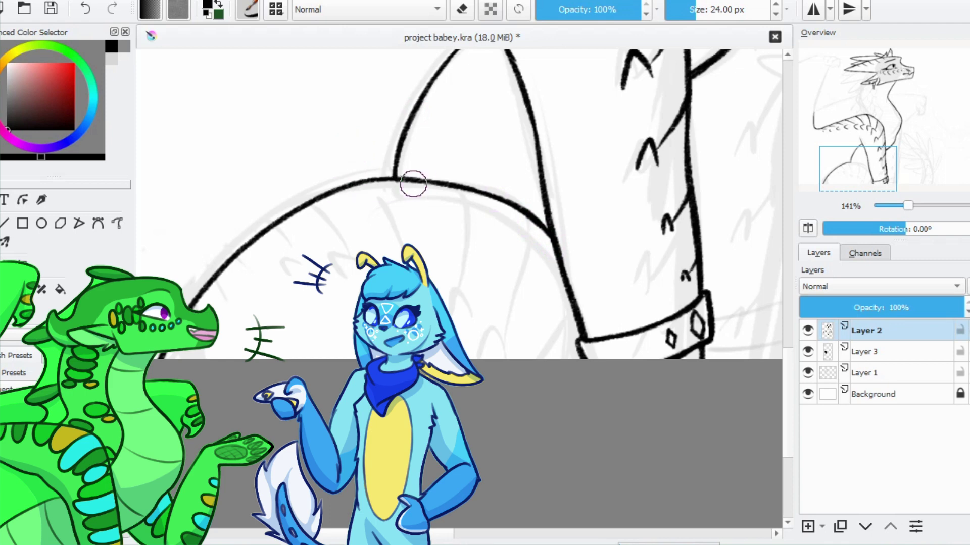
Ink curved plate lines and small hooked scale marks across the hind thigh, and save the drawing
left_click_drag(574, 309, 558, 274)
left_click_drag(512, 189, 486, 302)
key("ctrl+z")
key("ctrl+z")
left_click_drag(434, 164, 429, 151)
left_click_drag(392, 225, 352, 146)
left_click_drag(492, 322, 467, 323)
left_click_drag(465, 275, 434, 265)
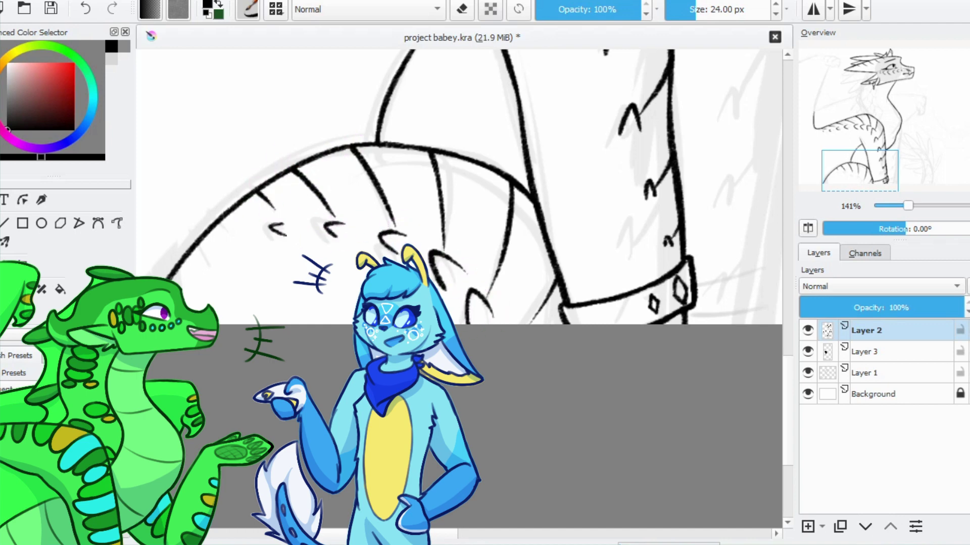
key("ctrl+s")
scroll(237, 224, "down", 5)
scroll(414, 223, "up", 5)
Ink the long inner line of the raised limb up to its claw near the canvas's upper left
left_click_drag(305, 286, 334, 291)
scroll(323, 283, "up", 4)
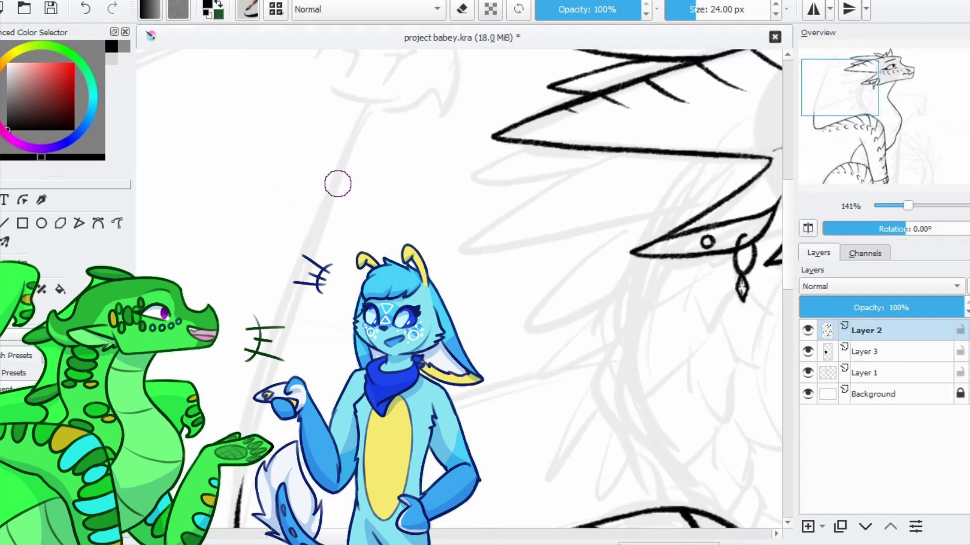
left_click_drag(271, 364, 315, 226)
key("ctrl+z")
scroll(368, 137, "up", 3)
scroll(333, 211, "up", 3)
Ink the raised limb's top outline and its clawed hand, with pointed claws and small scale marks
left_click_drag(398, 93, 192, 149)
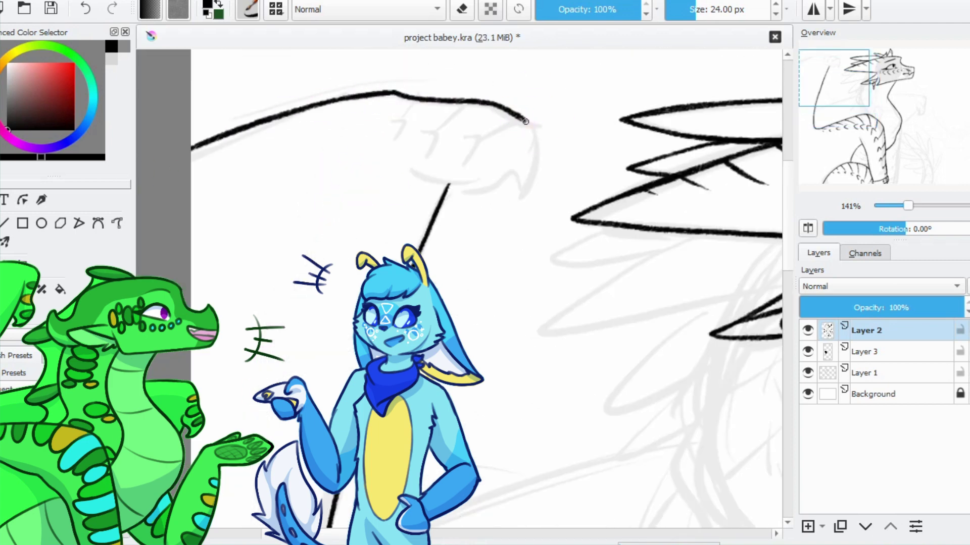
left_click_drag(512, 115, 515, 177)
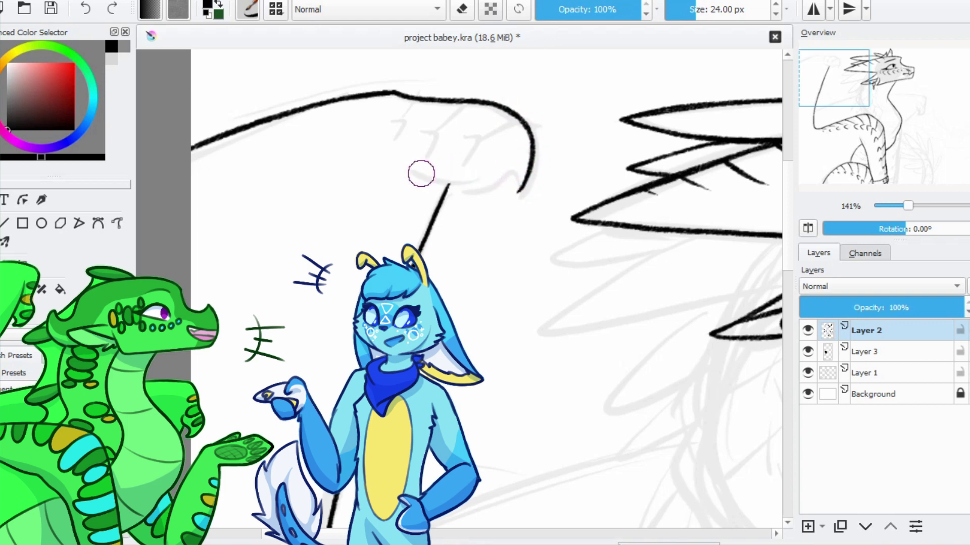
key("e")
key("e")
mouse_move(402, 161)
left_mouse_down()
mouse_move(523, 166)
mouse_move(523, 177)
left_mouse_up()
key("e")
key("e")
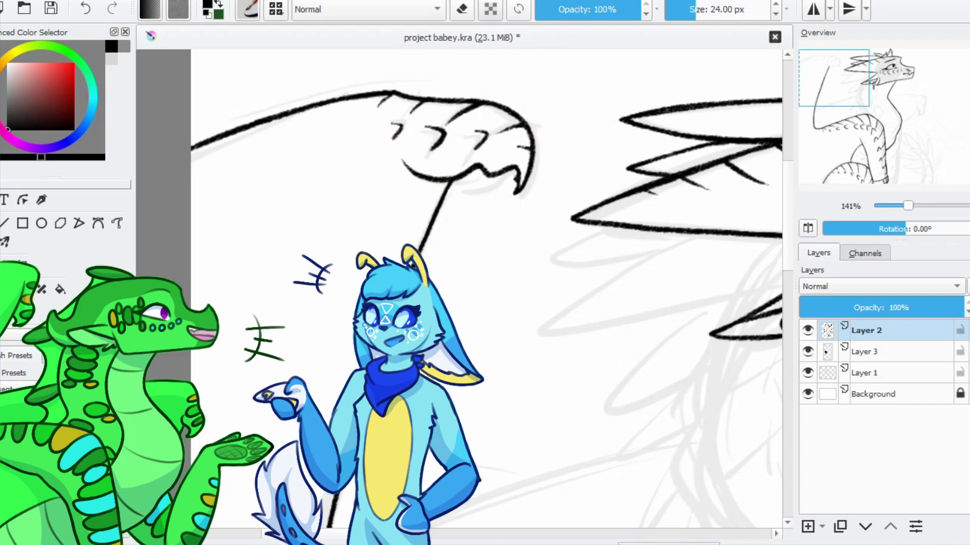
Hide the Layer 1 sketch to review the clean line art, and save the drawing
left_click(808, 373)
key("minus")
key("minus")
key("minus")
key("minus")
key("ctrl+s")
key("plus")
key("plus")
key("plus")
key("plus")
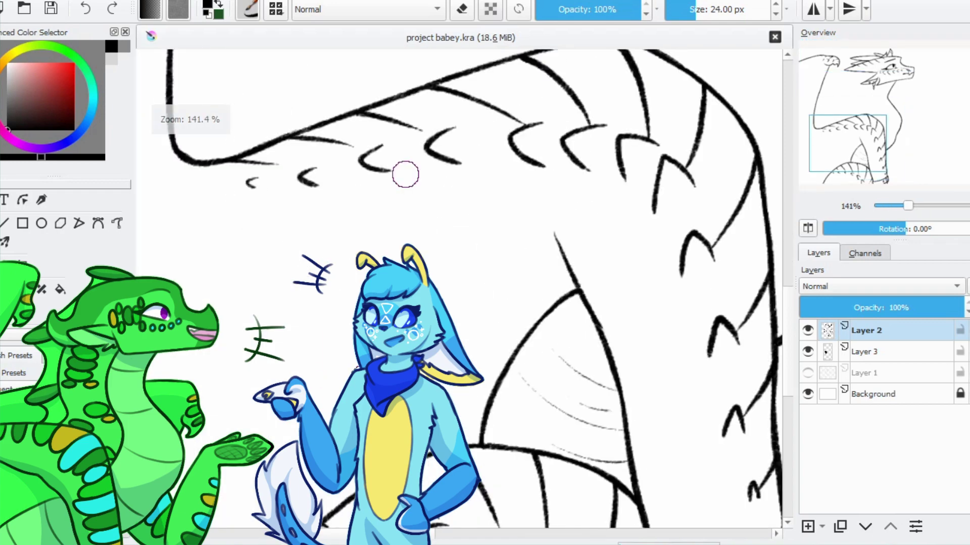
left_click_drag(241, 235, 581, 255)
key("1")
key("plus")
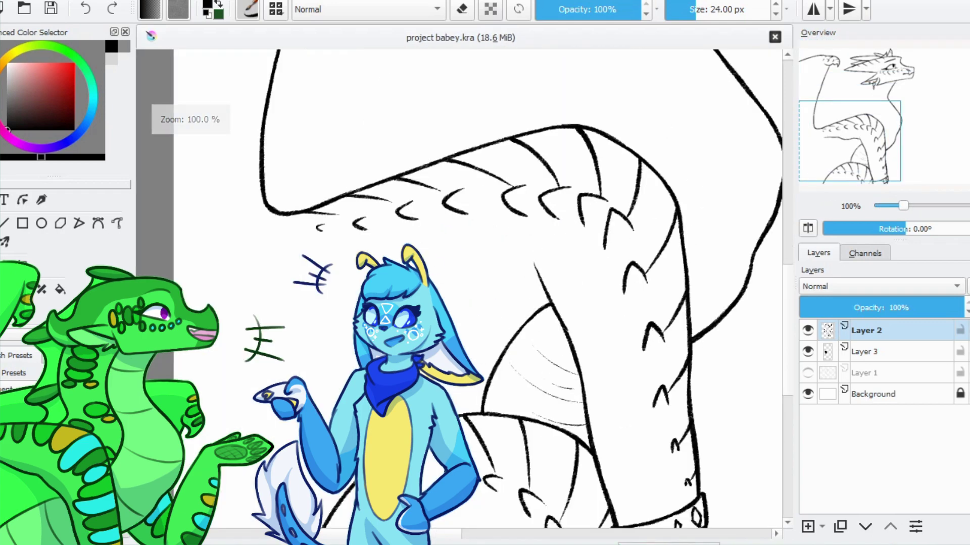
Ink the long underside line of the foreleg beneath its row of hooked scales, and save the drawing
key("minus")
key("plus")
left_click_drag(440, 268, 465, 307)
key("1")
key("minus")
key("minus")
key("minus")
key("plus")
key("plus")
key("plus")
key("plus")
key("plus")
mouse_move(544, 246)
left_mouse_down()
mouse_move(271, 242)
mouse_move(726, 243)
left_mouse_up()
key("ctrl+s")
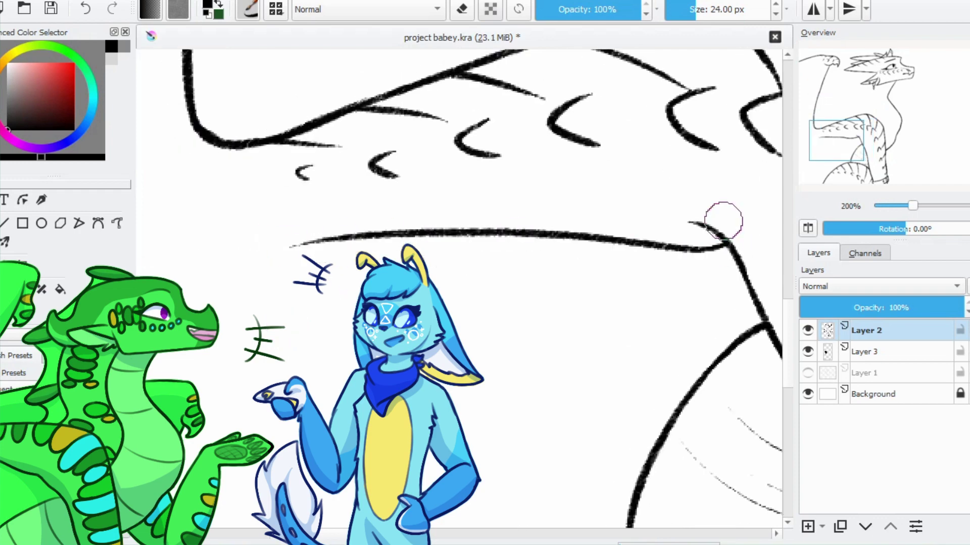
Review the inked foreleg underside up close and within the whole dragon
key("minus")
key("minus")
key("minus")
key("minus")
key("minus")
key("plus")
key("plus")
key("plus")
key("plus")
key("minus")
key("minus")
key("minus")
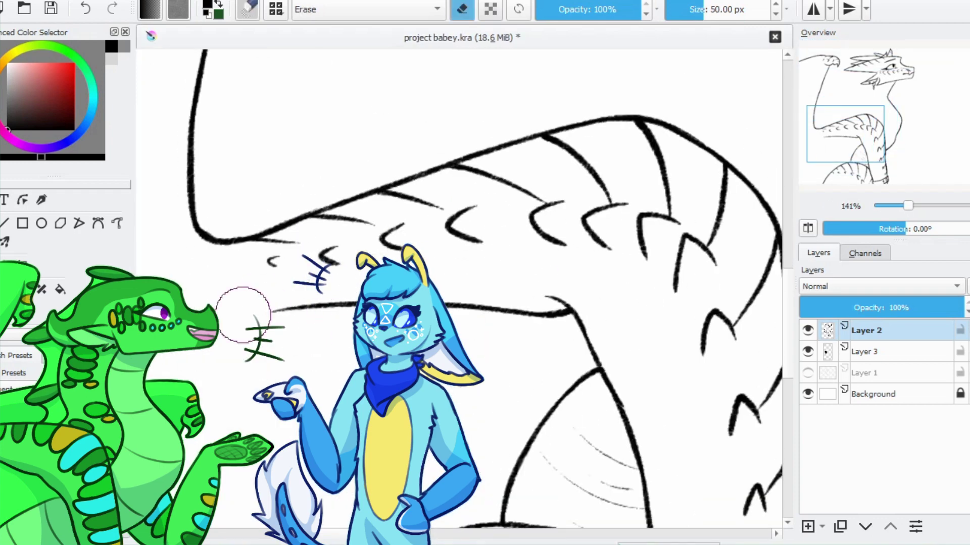
Ink the thin curved line running from the nostril past the mouth down to the dragon's jaw
key("plus")
key("plus")
key("plus")
key("e")
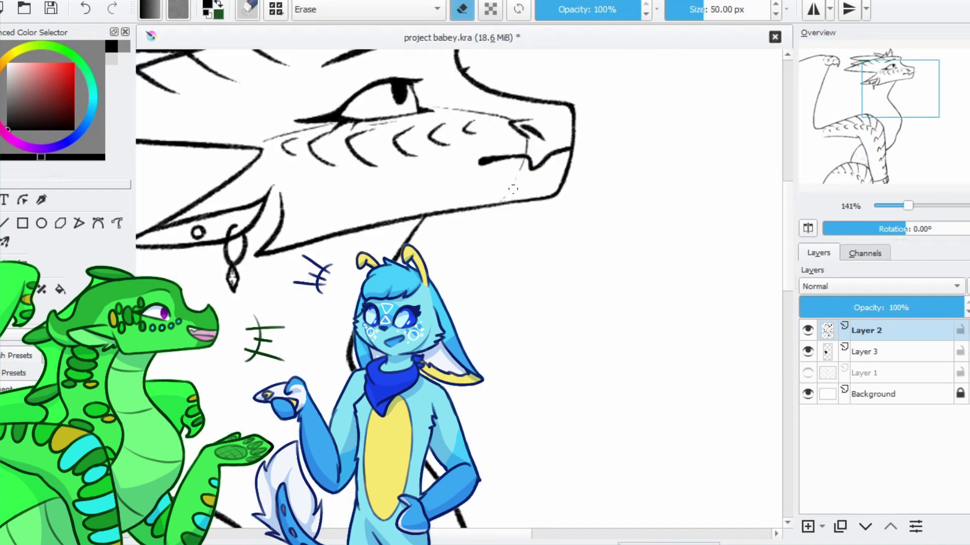
key("e")
left_click_drag(525, 151, 520, 180)
key("minus")
key("minus")
key("minus")
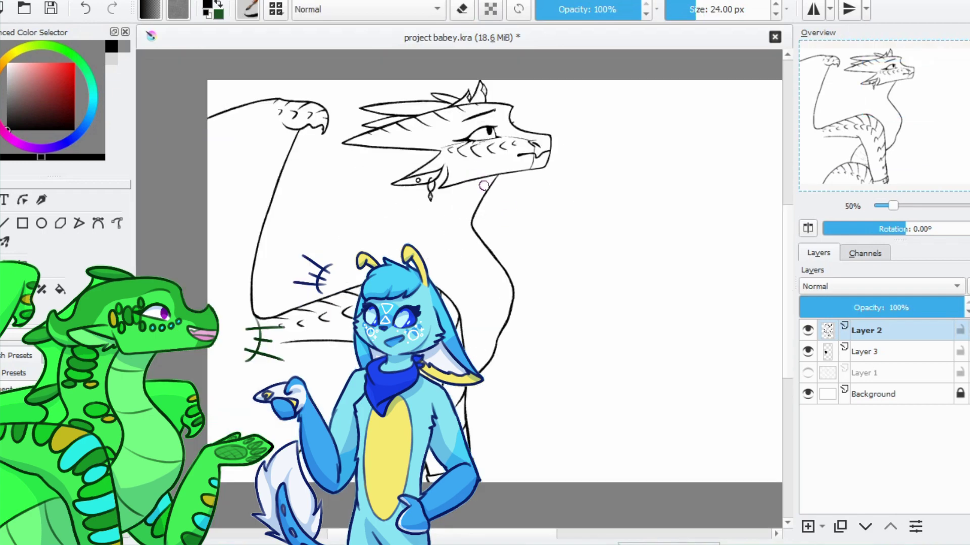
Ink short tick marks along the lower jaw edge and the upper edge of the pierced ear fin
key("plus")
key("plus")
key("plus")
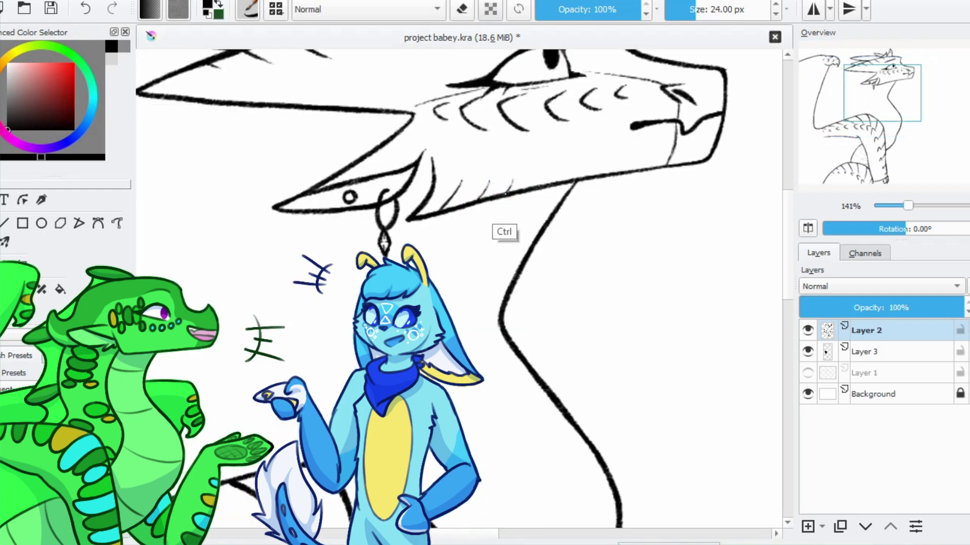
key("minus")
key("minus")
key("minus")
key("plus")
key("plus")
key("plus")
key("plus")
key("plus")
key("plus")
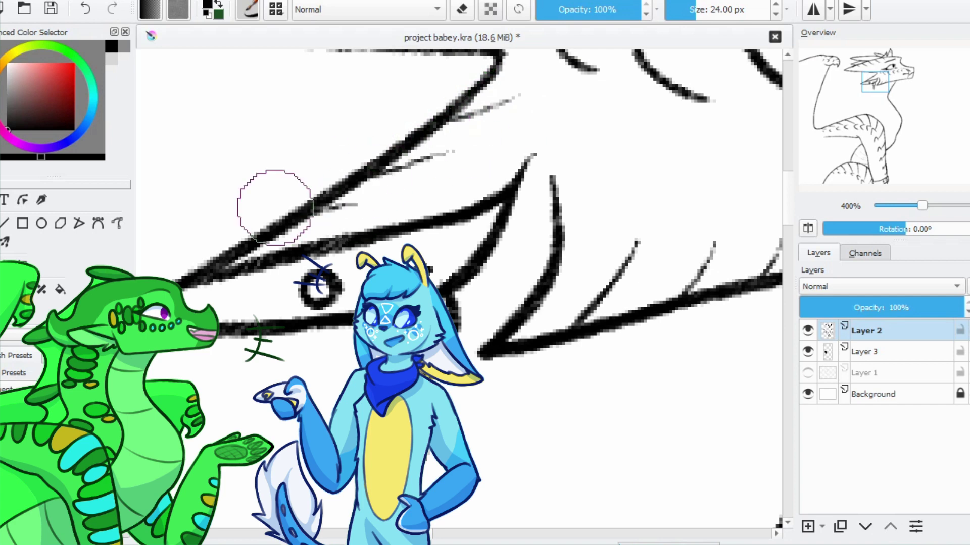
key("minus")
key("minus")
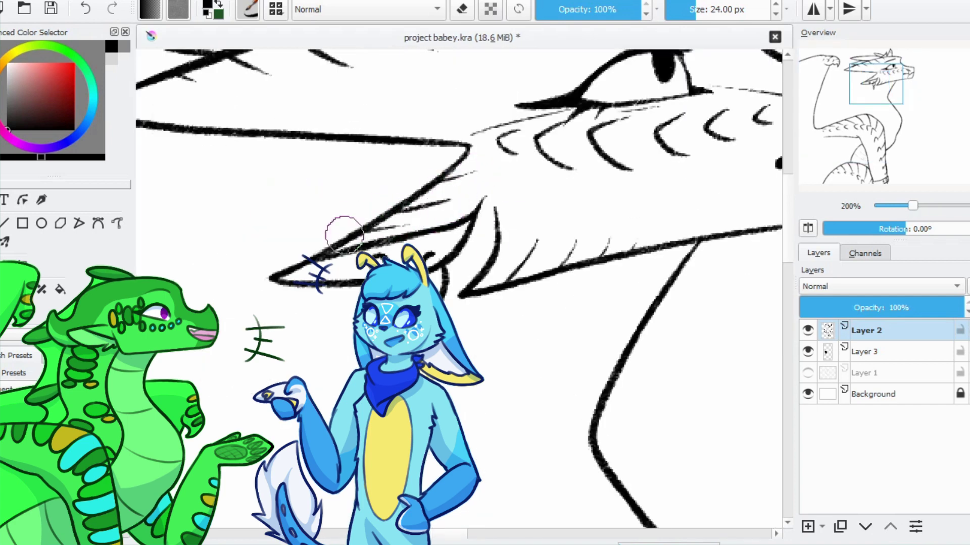
Show the Layer 1 sketch and ink the slanted edge joining the ear fin's tip to the head frill above
key("minus")
key("minus")
key("minus")
key("minus")
left_click(808, 373)
key("minus")
key("plus")
key("plus")
key("plus")
key("plus")
left_click_drag(435, 92, 373, 173)
Ink the curved back of the neck from the ear fin's tip down to the shoulder, and save the drawing
scroll(385, 103, "down", 2)
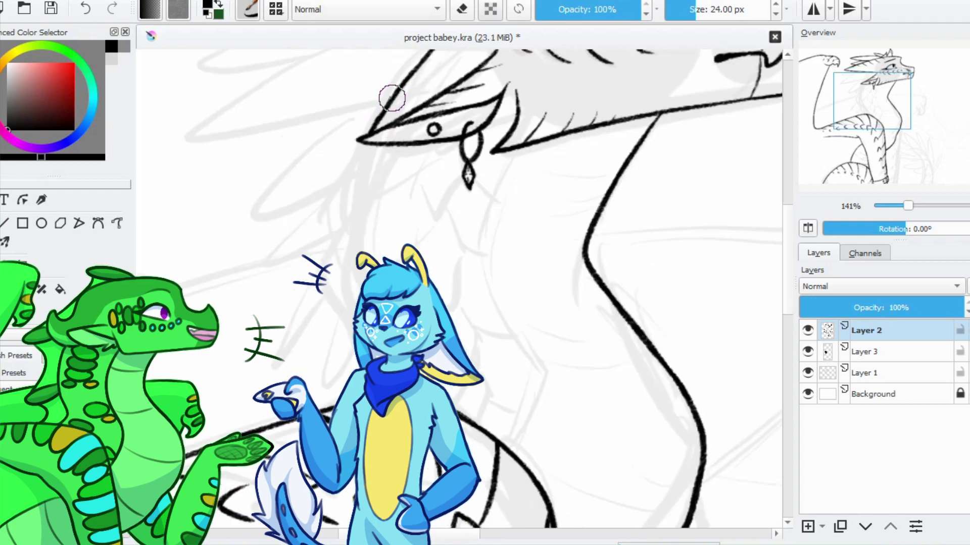
left_click_drag(359, 142, 340, 242)
scroll(460, 288, "down", 2)
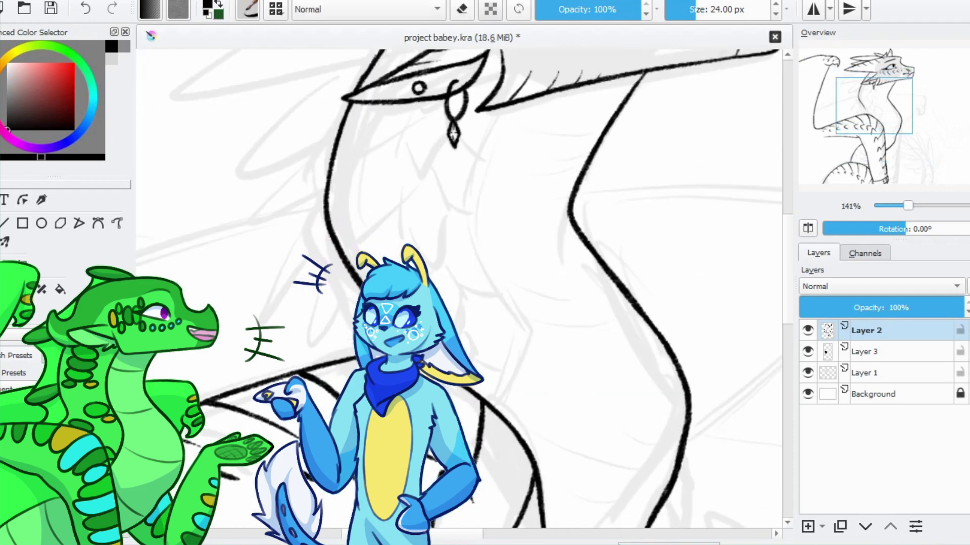
scroll(451, 263, "down", 5)
key("ctrl+s")
scroll(451, 262, "up", 6)
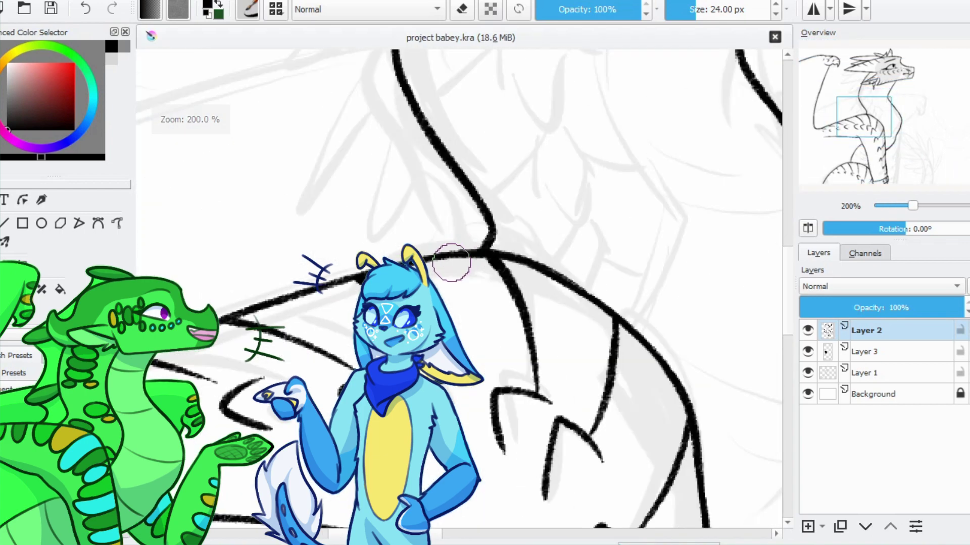
Ink the long pointed spikes behind the head, between the large head frill and the ear fin
scroll(482, 181, "up", 8)
mouse_move(434, 149)
left_mouse_down()
mouse_move(199, 292)
mouse_move(487, 230)
left_mouse_up()
key("ctrl+z")
key("ctrl+z")
left_click_drag(303, 143, 302, 193)
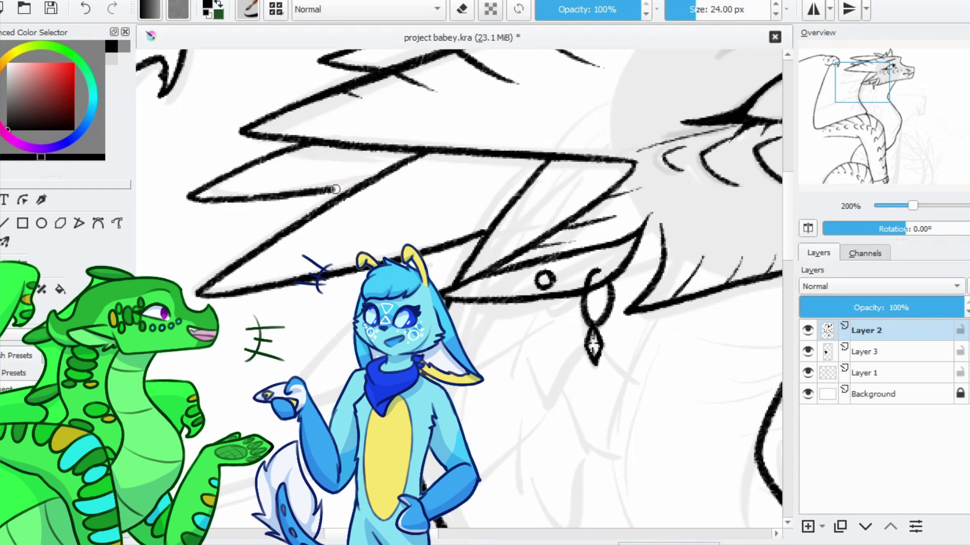
Continue the row of pointed spikes down the upper and middle back of the neck
scroll(302, 193, "down", 2)
left_click_drag(457, 174, 267, 315)
scroll(439, 156, "down", 2)
left_click_drag(457, 144, 313, 292)
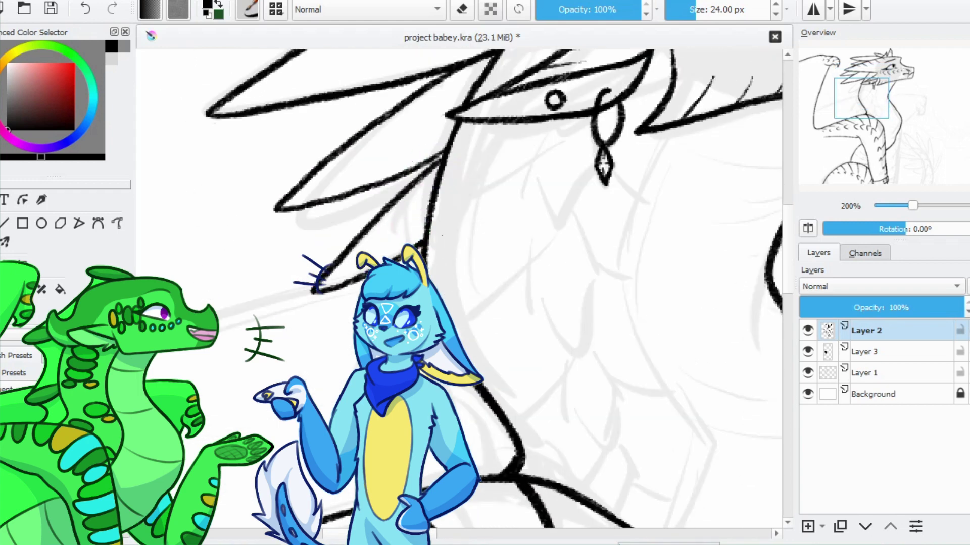
scroll(389, 202, "down", 1)
key("ctrl+z")
left_click_drag(329, 356, 431, 261)
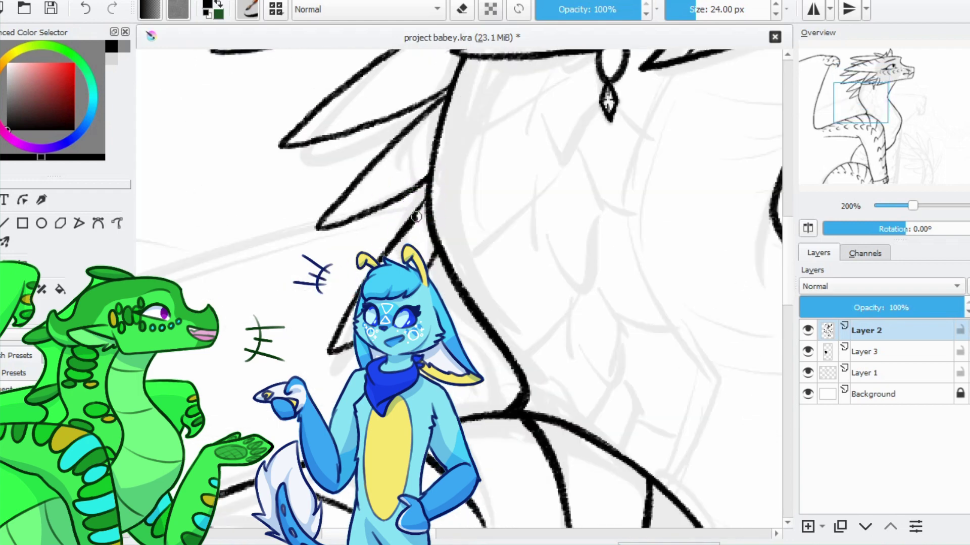
Ink the smallest pointed spikes on the lower neck, ending just above the shoulder
scroll(398, 235, "down", 1)
scroll(397, 236, "right", 1)
left_click_drag(389, 221, 340, 348)
key("ctrl+z")
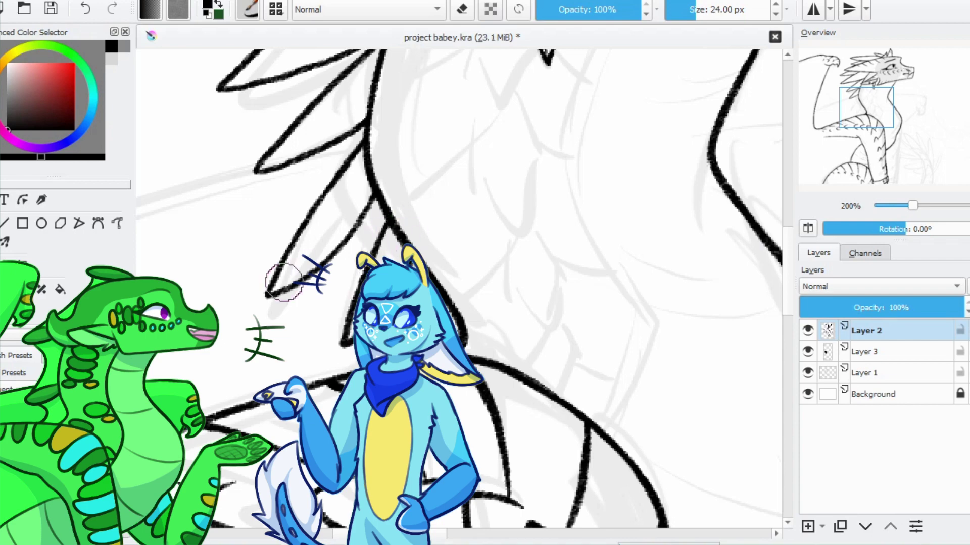
Redraw the middle neck spike with a longer tip following the sketch, and save the drawing
scroll(439, 279, "down", 3)
scroll(417, 217, "up", 2)
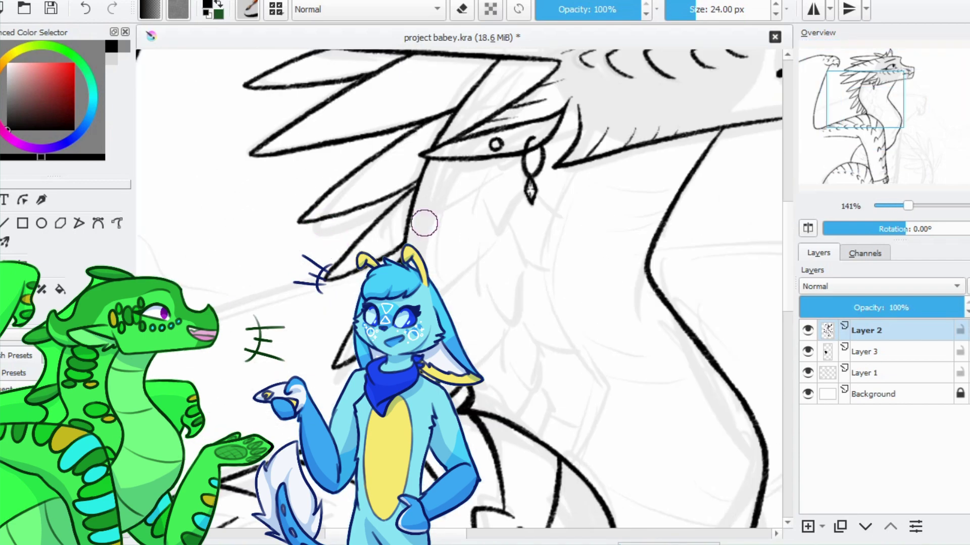
left_click_drag(331, 268, 315, 294)
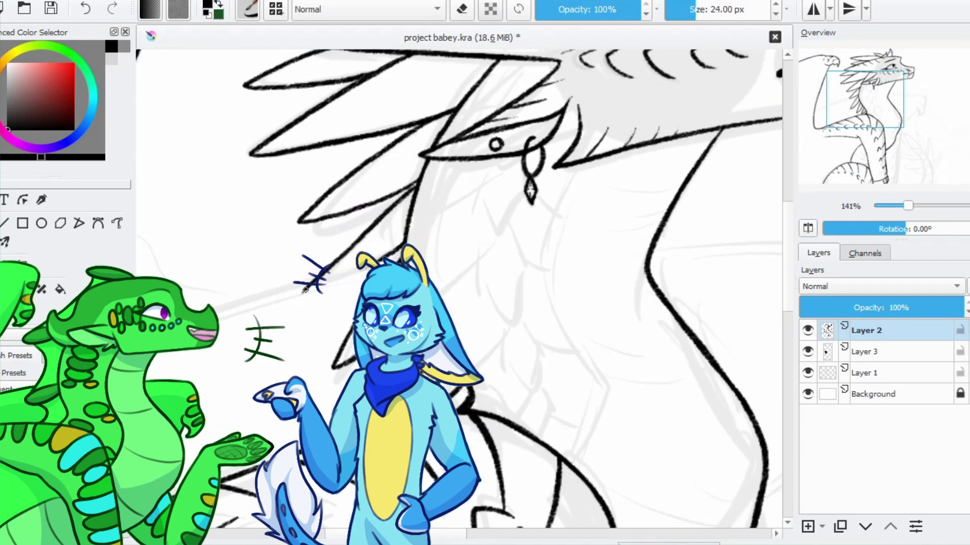
scroll(344, 157, "down", 3)
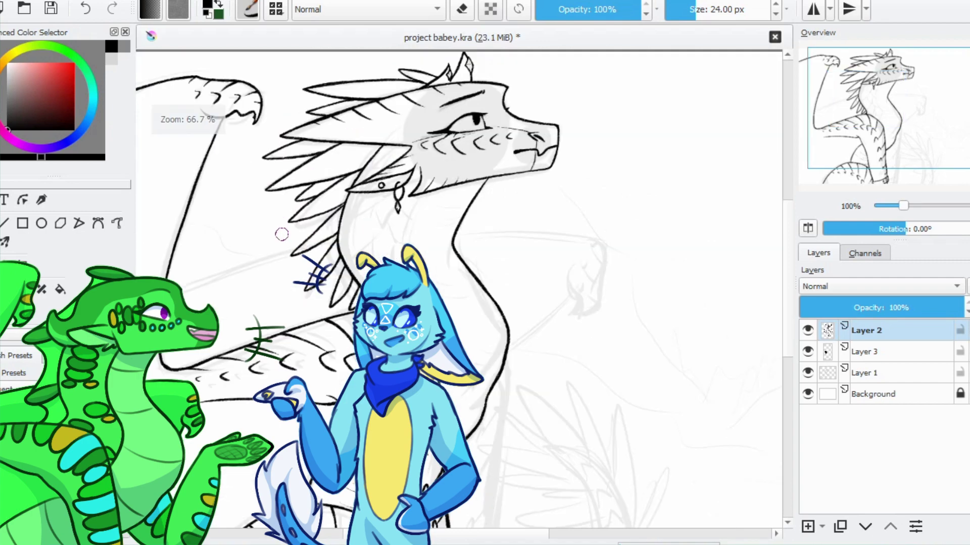
key("ctrl+s")
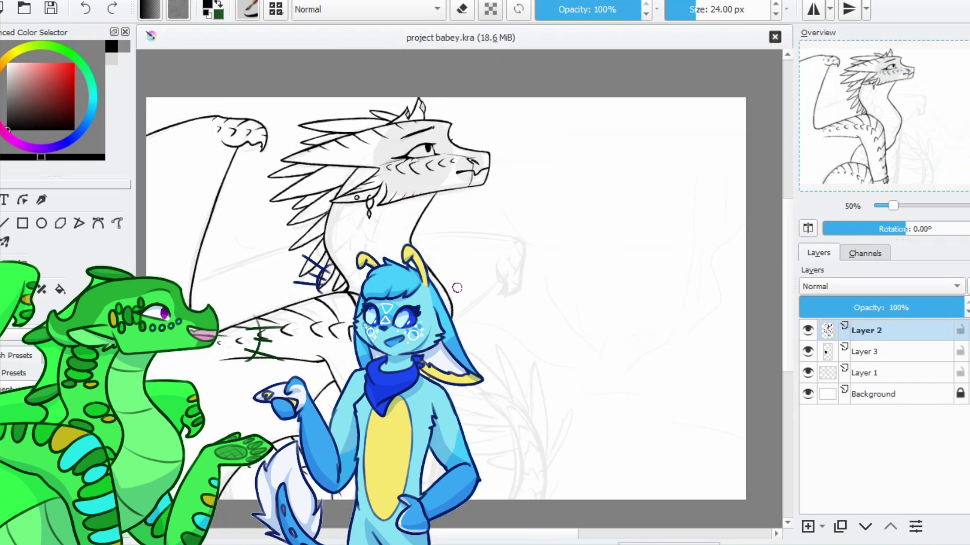
Add a new layer above Layer 2 and ink the first curved plate line across the upper neck
scroll(539, 277, "up", 3)
key("Insert")
scroll(392, 149, "up", 3)
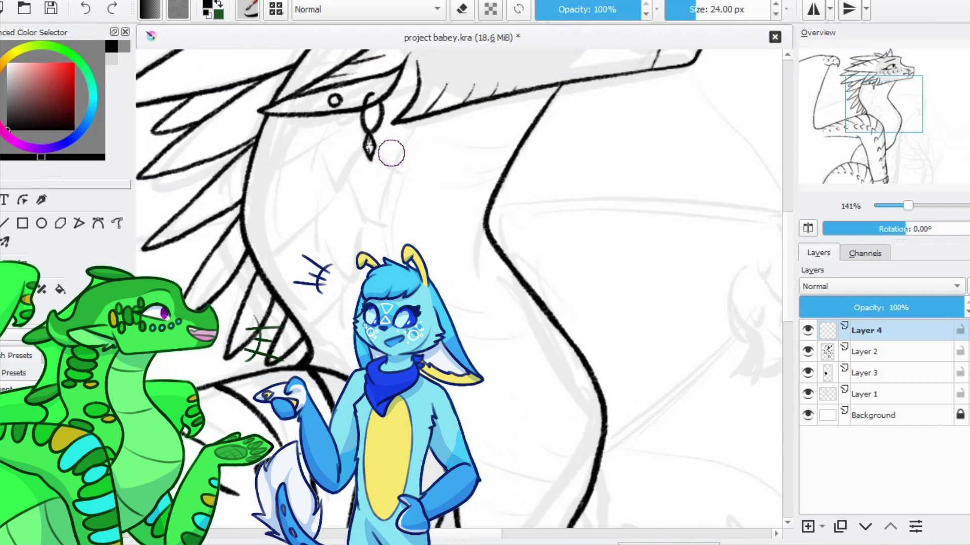
key("ctrl+z")
mouse_move(438, 141)
left_mouse_down()
mouse_move(298, 227)
mouse_move(353, 177)
mouse_move(369, 217)
left_mouse_up()
key("e")
key("e")
left_click_drag(429, 185, 292, 251)
left_click_drag(348, 338, 357, 216)
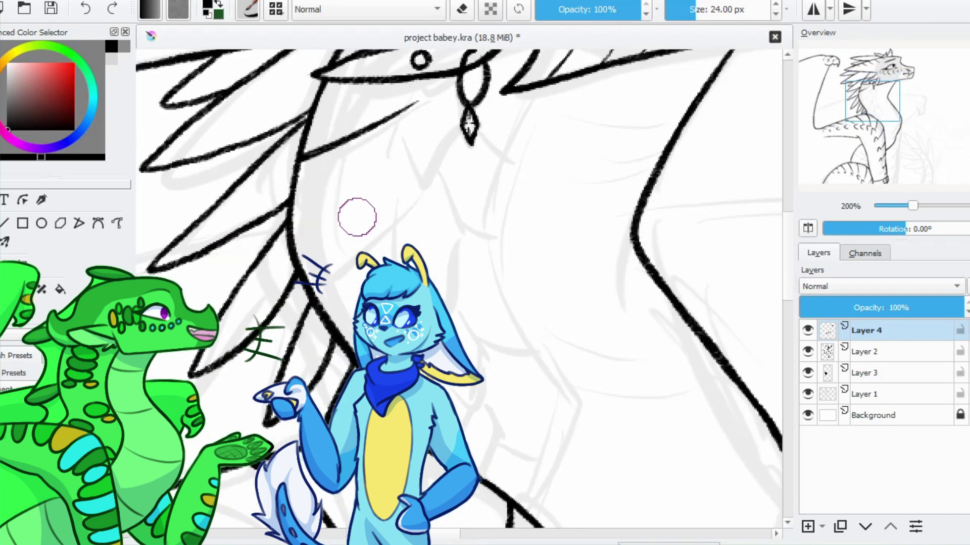
Ink a lower curved plate line across the neck and a pointed scale hanging below the ear fin
left_click_drag(325, 270, 297, 397)
left_click_drag(419, 408, 459, 297)
left_click_drag(410, 104, 361, 234)
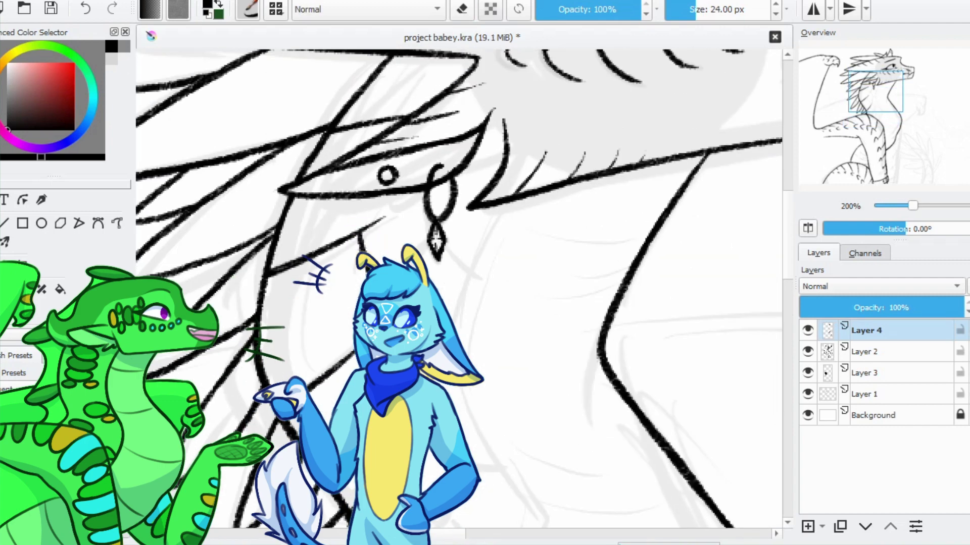
key("e")
left_click_drag(410, 198, 413, 200)
key("e")
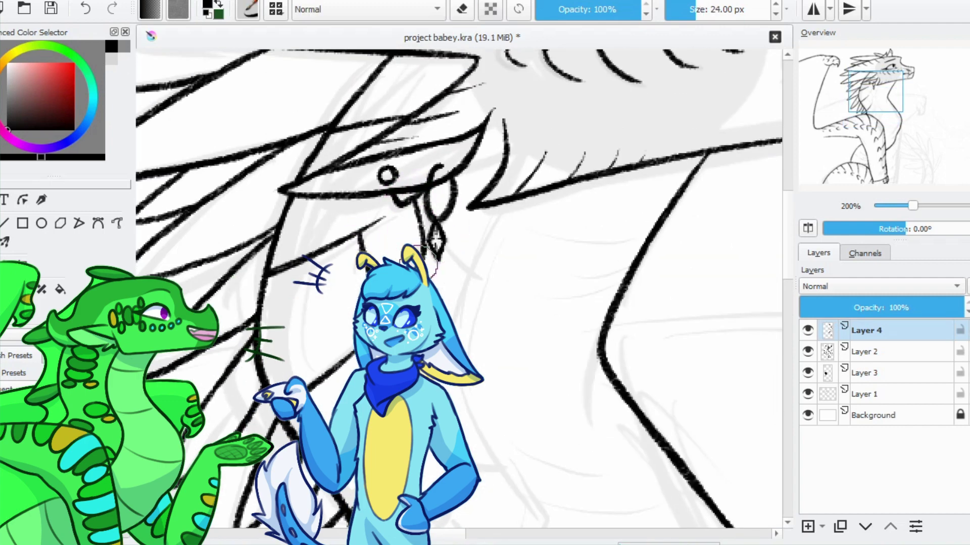
left_click_drag(389, 324, 386, 239)
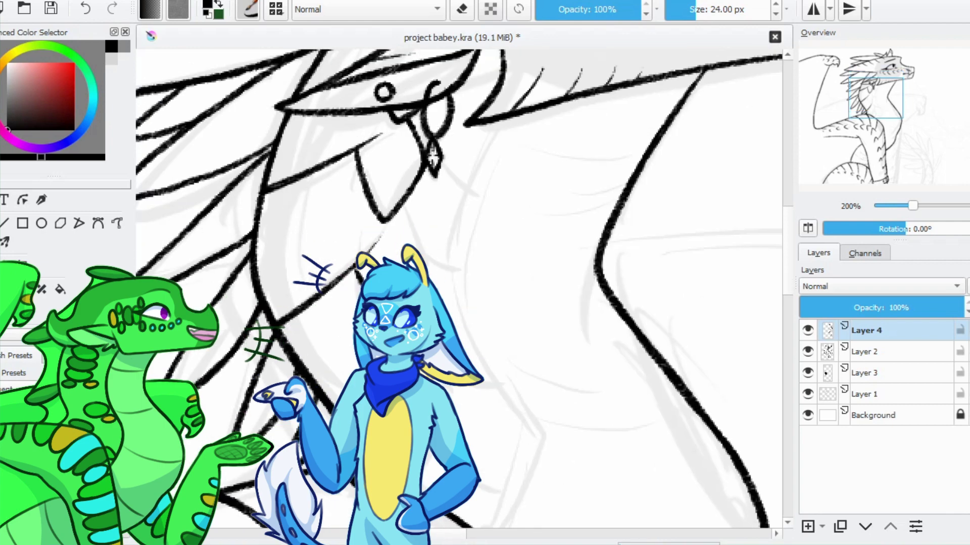
Join the lower plate line to the pointed scale's tip and ink the outer curve of the scale beneath it
mouse_move(367, 240)
left_mouse_down()
mouse_move(384, 229)
mouse_move(375, 252)
left_mouse_up()
key("e")
key("e")
left_click_drag(388, 214, 372, 255)
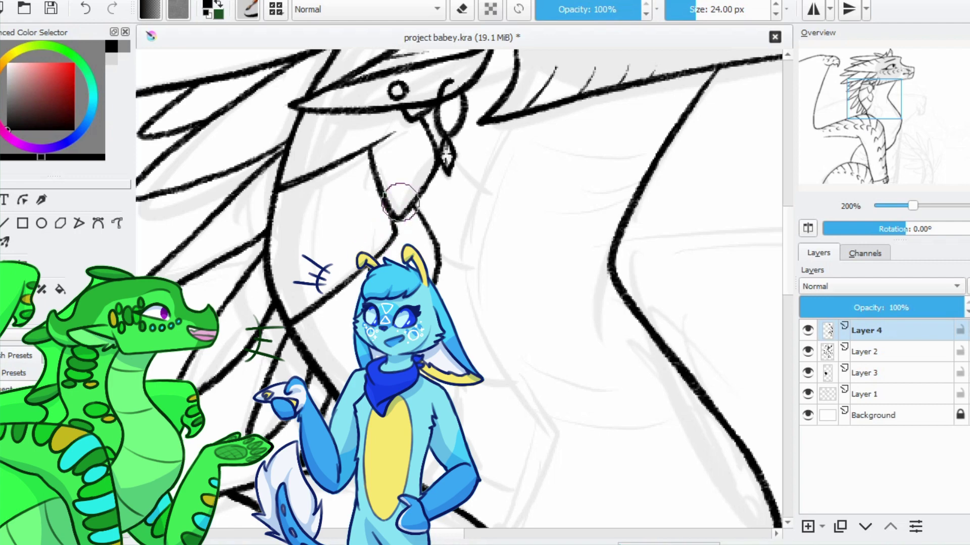
left_click_drag(400, 201, 393, 238)
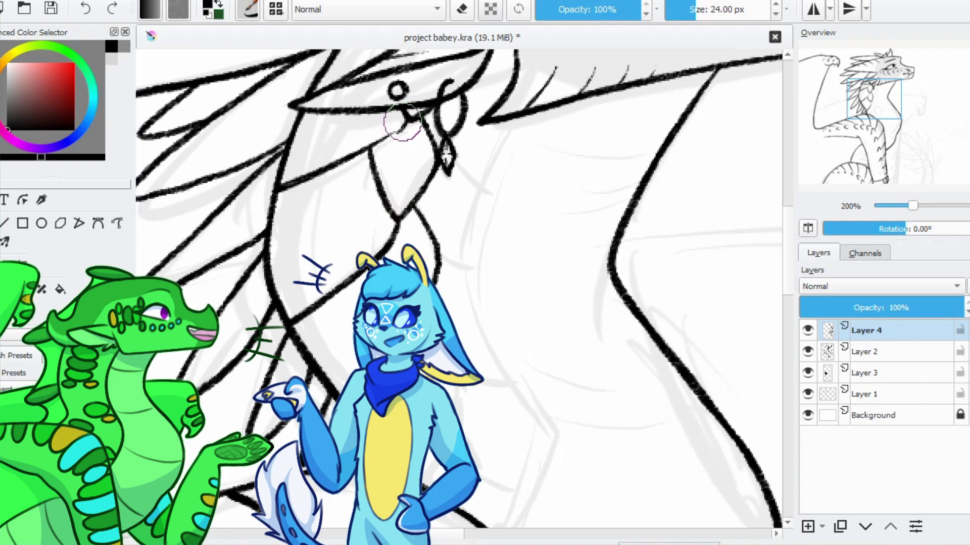
Ink the remaining overlapping scales of the first column down the neck toward the shoulder
left_click_drag(398, 126, 368, 5)
key("ctrl+z")
left_click_drag(399, 184, 439, 263)
key("e")
key("e")
left_click_drag(390, 199, 393, 228)
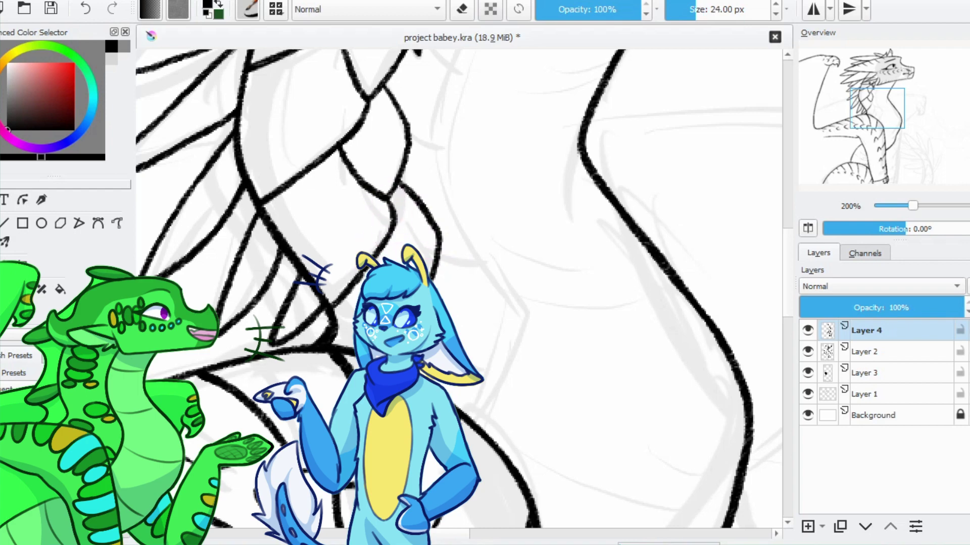
left_click_drag(505, 252, 492, 232)
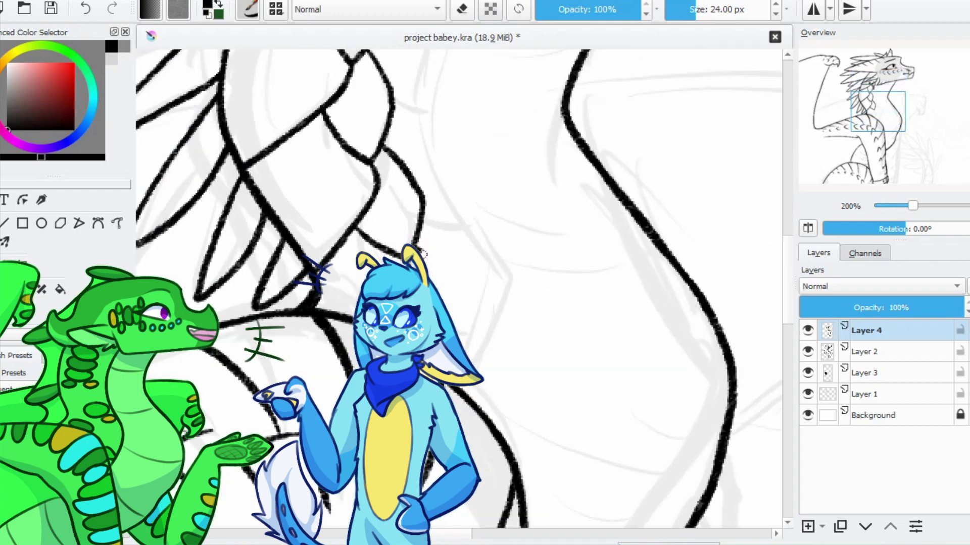
Ink a second column of overlapping pointed scales down the neck, starting beside the earring
scroll(412, 156, "down", 5)
scroll(411, 155, "up", 4)
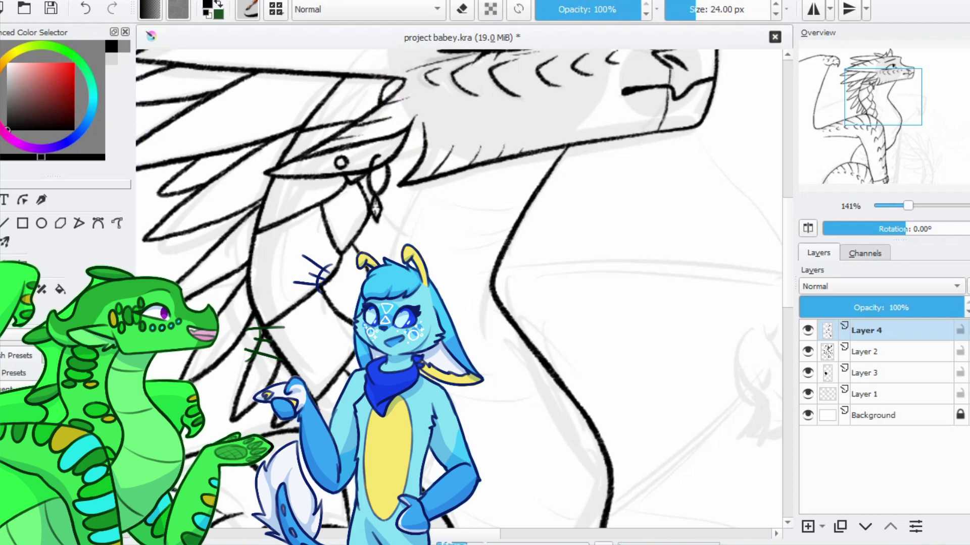
scroll(393, 223, "up", 1)
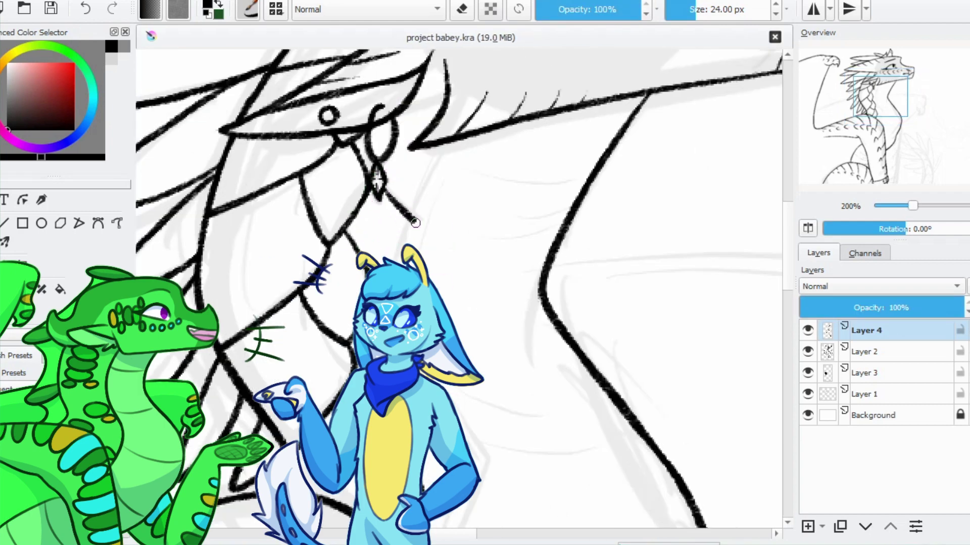
left_click_drag(424, 129, 423, 205)
scroll(363, 201, "down", 2)
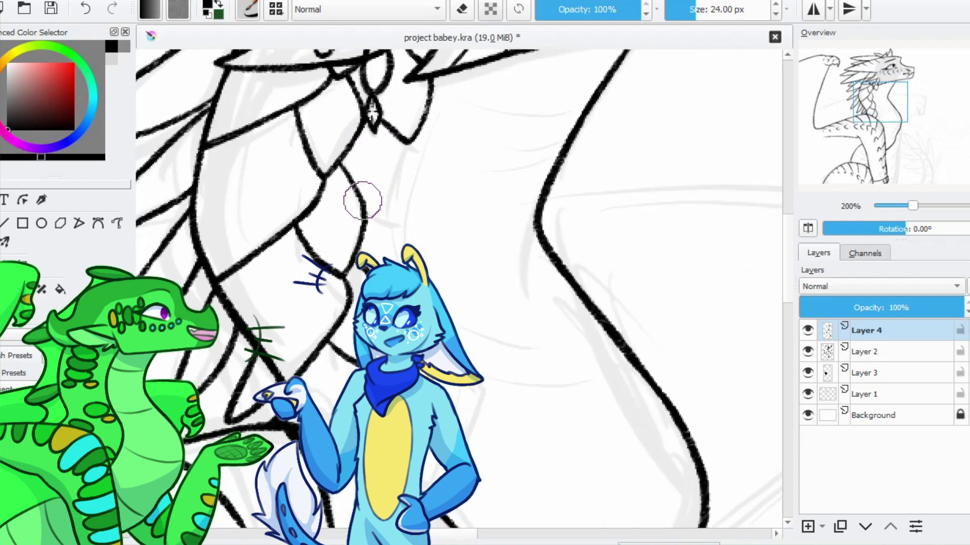
scroll(400, 174, "down", 1)
scroll(396, 241, "down", 1)
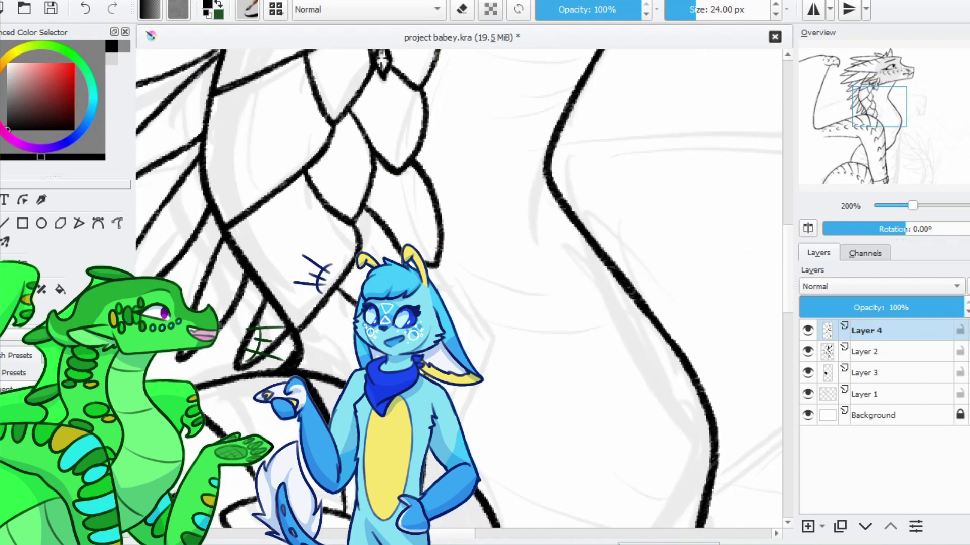
scroll(396, 242, "down", 5)
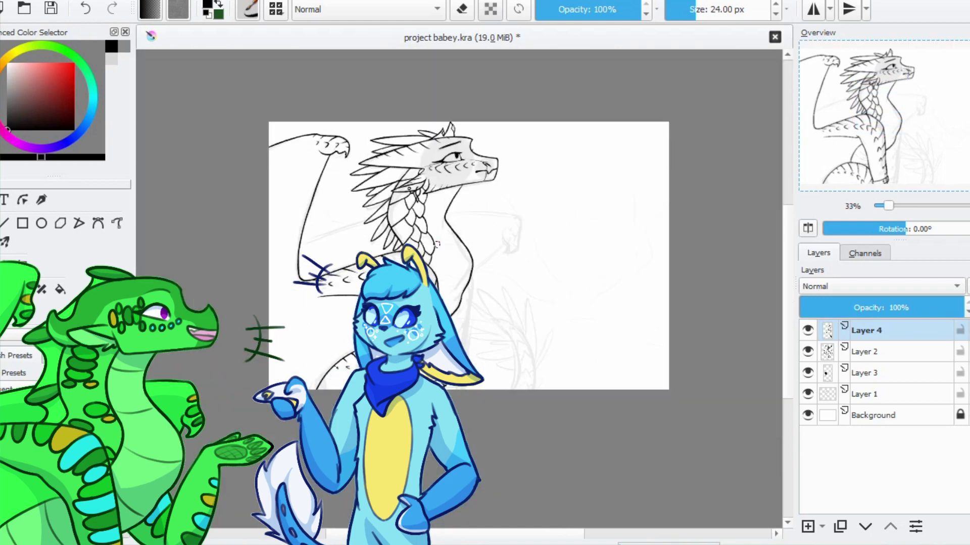
Touch up the diamond marking on the taller spike atop the head, and save the drawing
scroll(528, 75, "up", 5)
scroll(529, 51, "up", 1)
left_click_drag(471, 68, 492, 81)
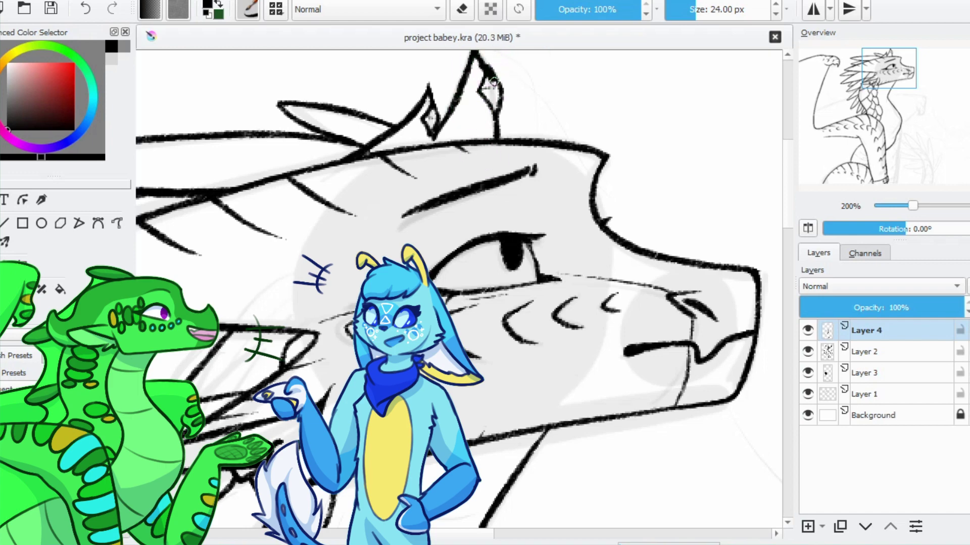
scroll(460, 288, "down", 4)
scroll(459, 288, "up", 4)
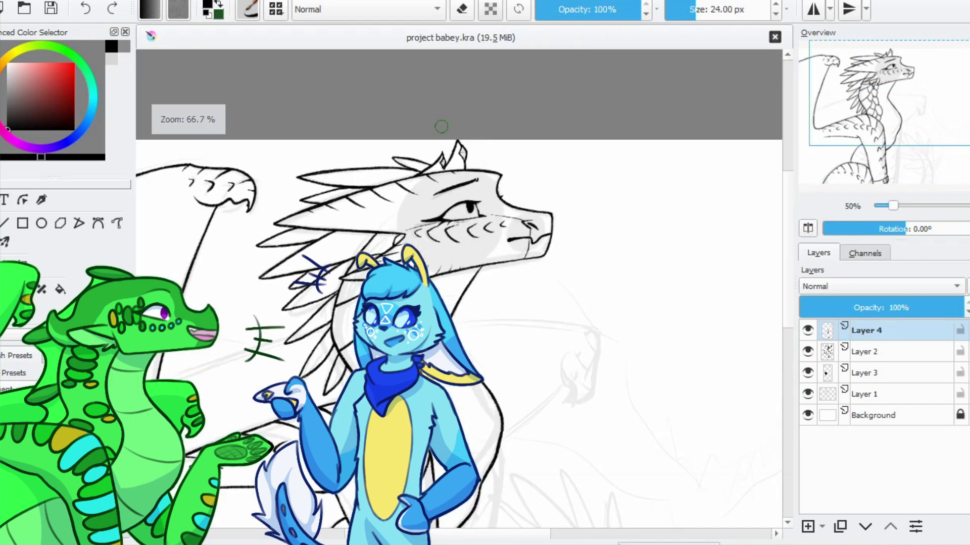
scroll(522, 203, "down", 5)
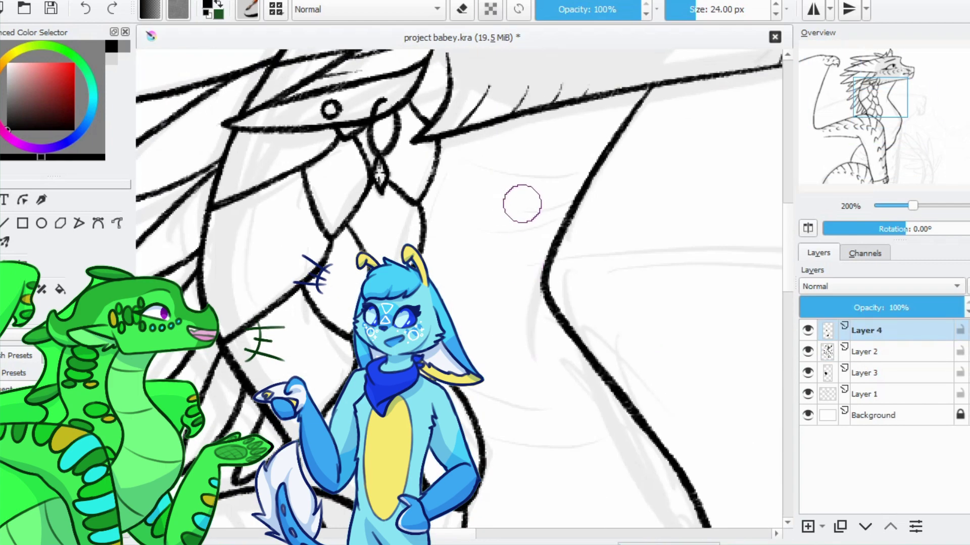
Ink pairs of thin curved plate lines down the dragon's throat and chest, and save the drawing
scroll(492, 175, "down", 4)
scroll(493, 175, "up", 3)
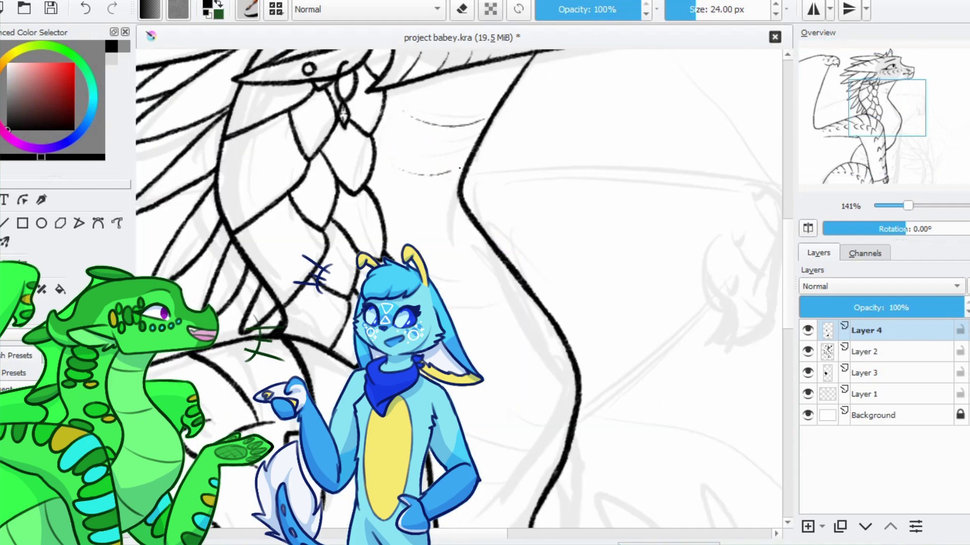
scroll(450, 124, "down", 1)
scroll(450, 124, "down", 4)
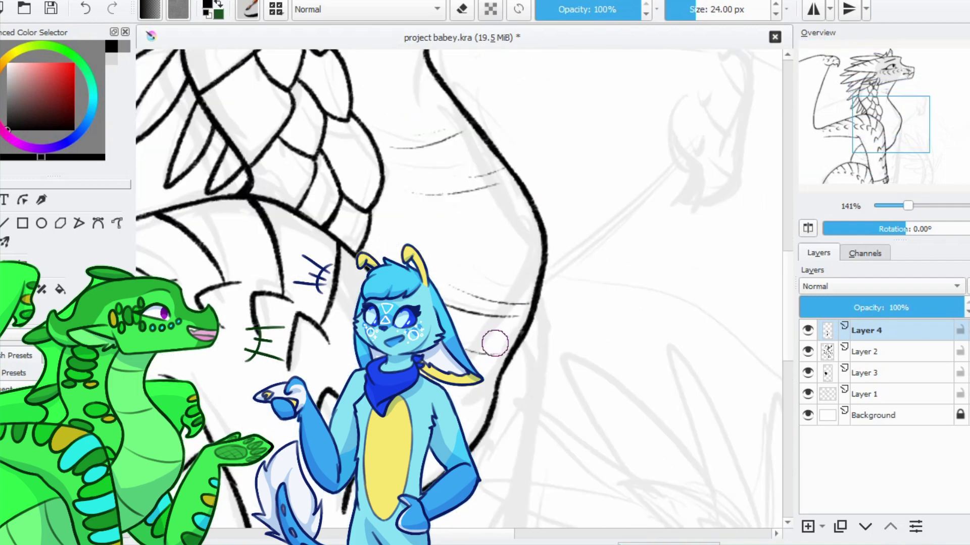
scroll(468, 423, "down", 4)
scroll(525, 247, "up", 2)
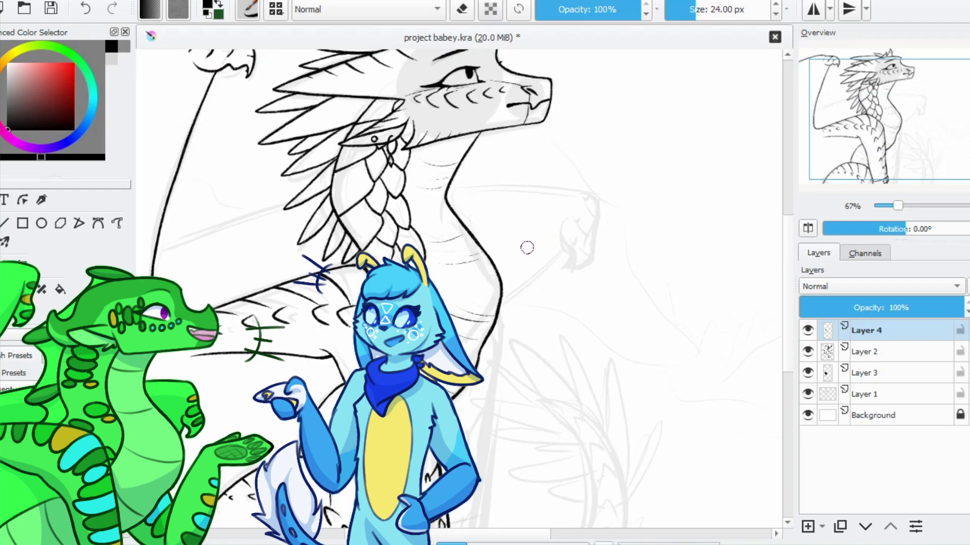
key("ctrl+s")
scroll(465, 287, "down", 2)
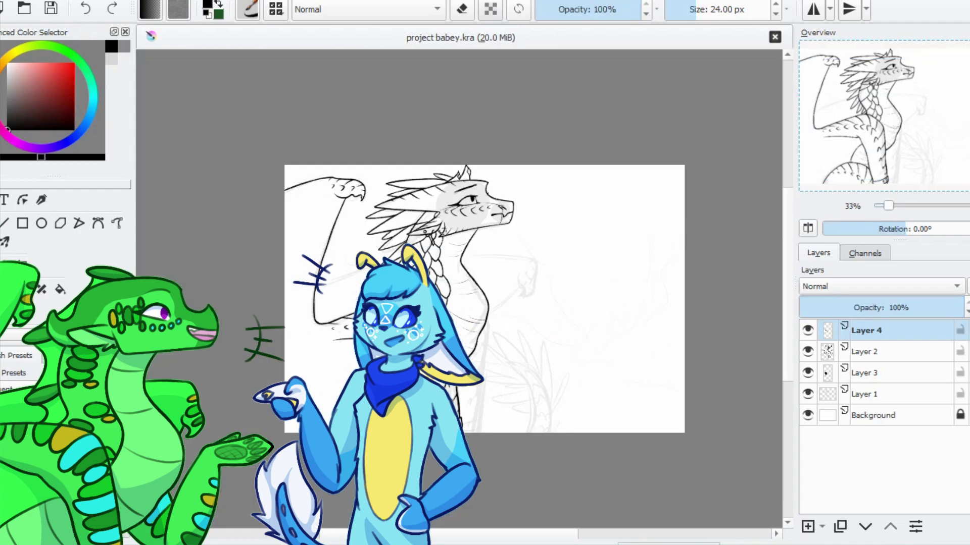
Select the dragon's head and upper spikes on Layer 2 with a freehand selection that follows the lower spike edge
scroll(404, 202, "up", 2)
key("Page_Down")
scroll(404, 202, "up", 4)
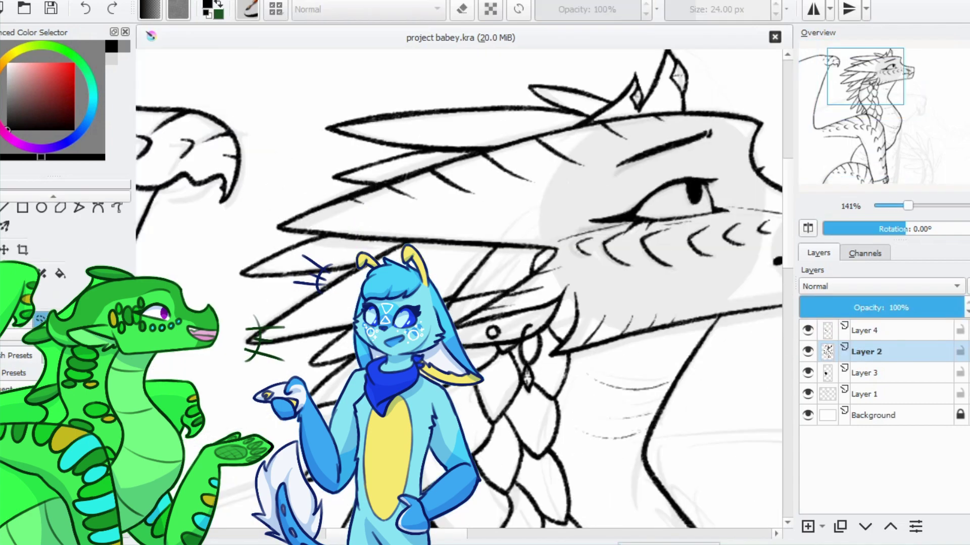
mouse_move(175, 137)
left_mouse_down()
mouse_move(502, 390)
mouse_move(146, 273)
mouse_move(472, 136)
left_mouse_up()
mouse_move(455, 303)
left_mouse_down()
mouse_move(530, 303)
mouse_move(445, 303)
left_mouse_up()
mouse_move(526, 308)
left_mouse_down()
mouse_move(488, 292)
mouse_move(565, 305)
mouse_move(599, 277)
mouse_move(458, 277)
mouse_move(440, 290)
left_mouse_up()
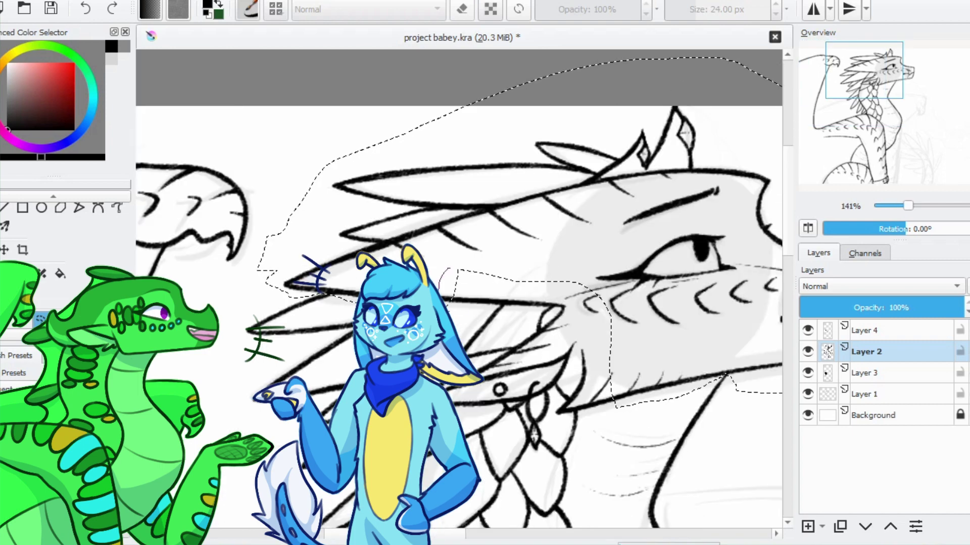
mouse_move(528, 311)
left_mouse_down()
mouse_move(568, 309)
mouse_move(606, 371)
mouse_move(621, 283)
left_mouse_up()
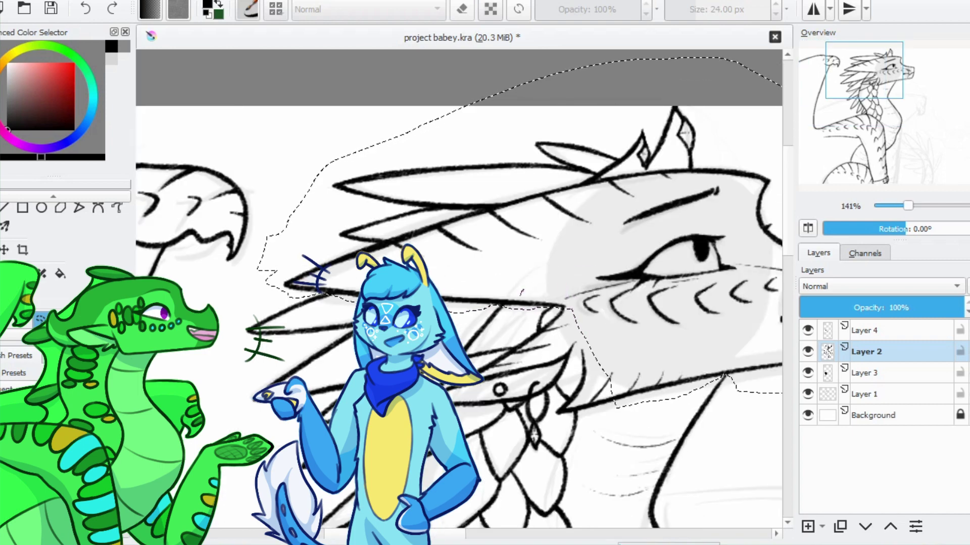
scroll(524, 317, "up", 4)
left_click_drag(475, 280, 498, 237)
mouse_move(652, 298)
left_mouse_down()
mouse_move(707, 361)
mouse_move(581, 422)
left_mouse_up()
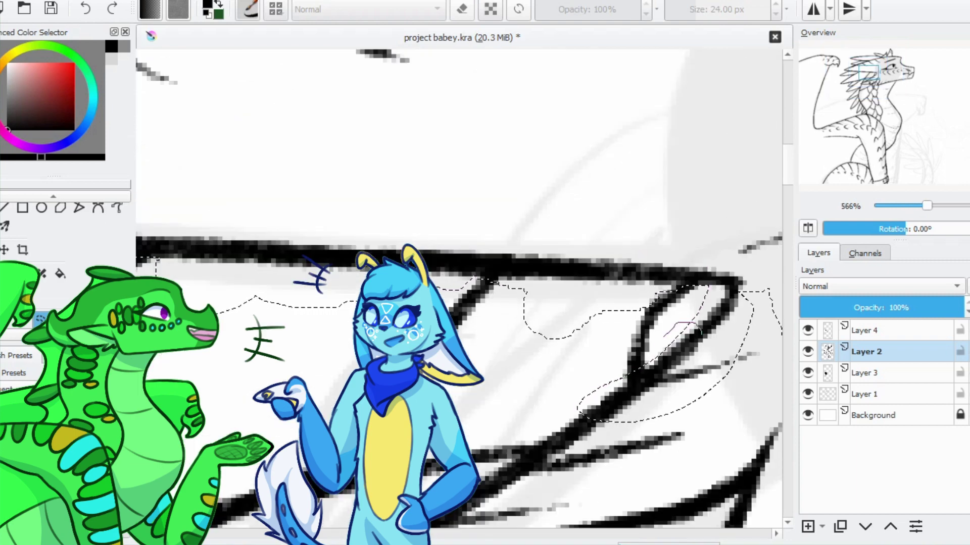
Hide Layer 4, extend the selection over the ear and jaw line art, and cut the selected head from Layer 2
scroll(523, 317, "down", 1)
left_click(808, 330)
scroll(455, 287, "down", 2)
mouse_move(505, 108)
left_mouse_down()
mouse_move(237, 276)
mouse_move(187, 293)
mouse_move(728, 404)
left_mouse_up()
scroll(584, 217, "down", 2)
scroll(584, 217, "down", 1)
key("ctrl+x")
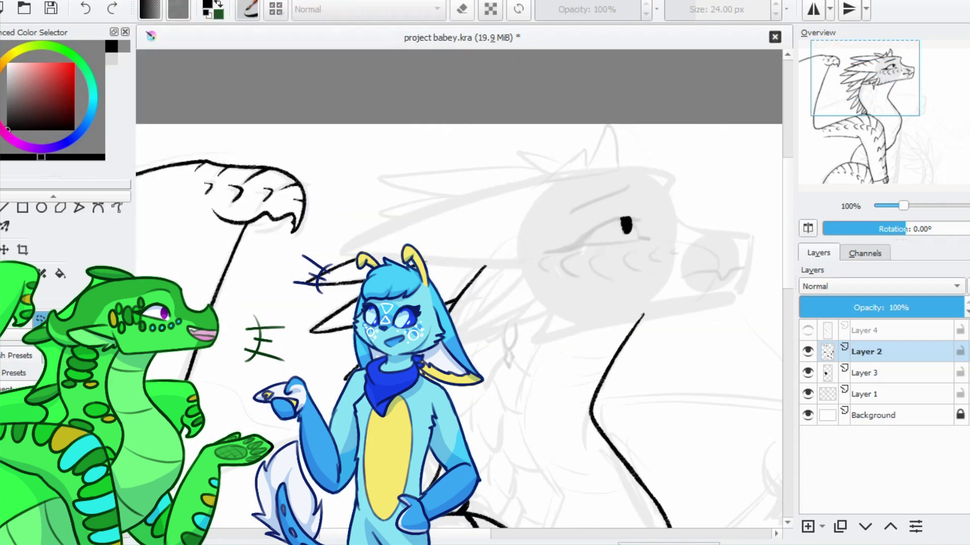
Paste the head line art into its own layer and hide Layer 3 and Layer 1
key("ctrl+v")
left_click(808, 394)
left_click(808, 415)
Try transforming the pasted head line art to compare its placement on the neck, and undo the adjustments
key("ctrl+t")
key("Return")
key("b")
scroll(468, 290, "down", 4)
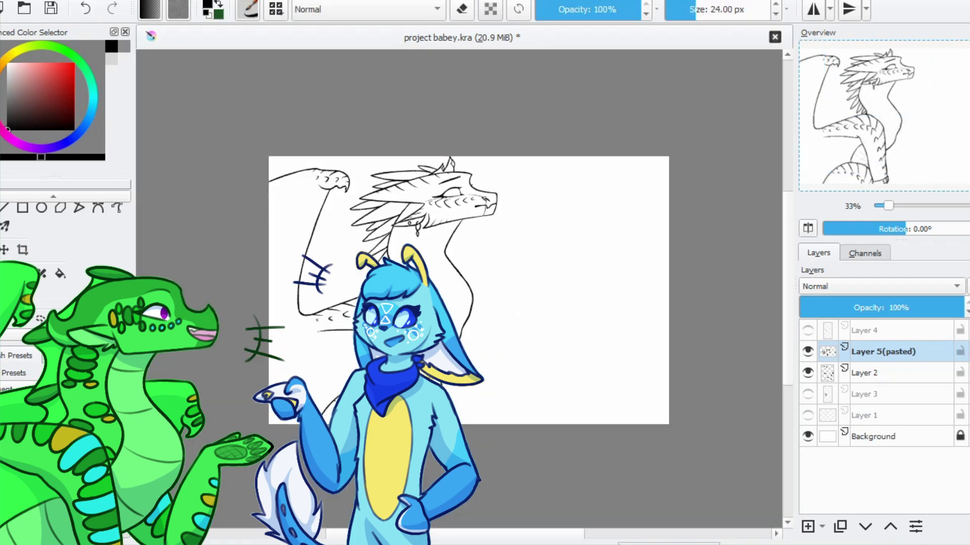
key("ctrl+z")
scroll(428, 190, "up", 4)
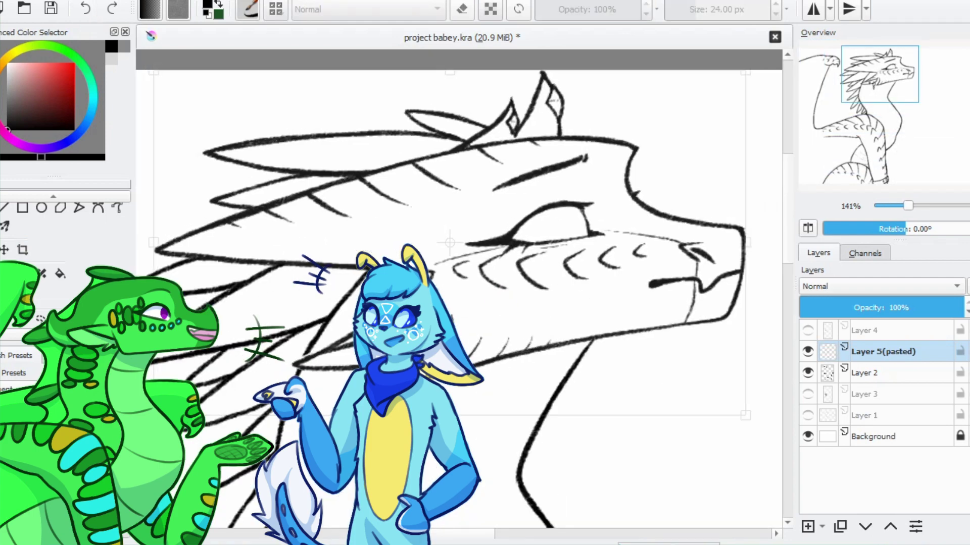
key("Return")
key("b")
scroll(448, 241, "down", 4)
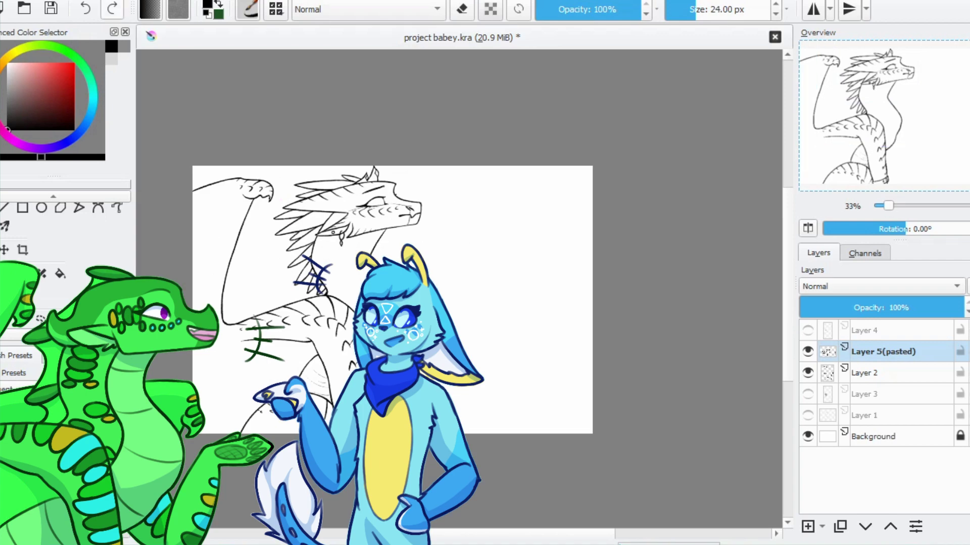
left_click(85, 8)
Show Layer 3 and Layer 4 again, make Layer 4 active, and save the drawing
left_click(807, 394)
left_click(808, 330)
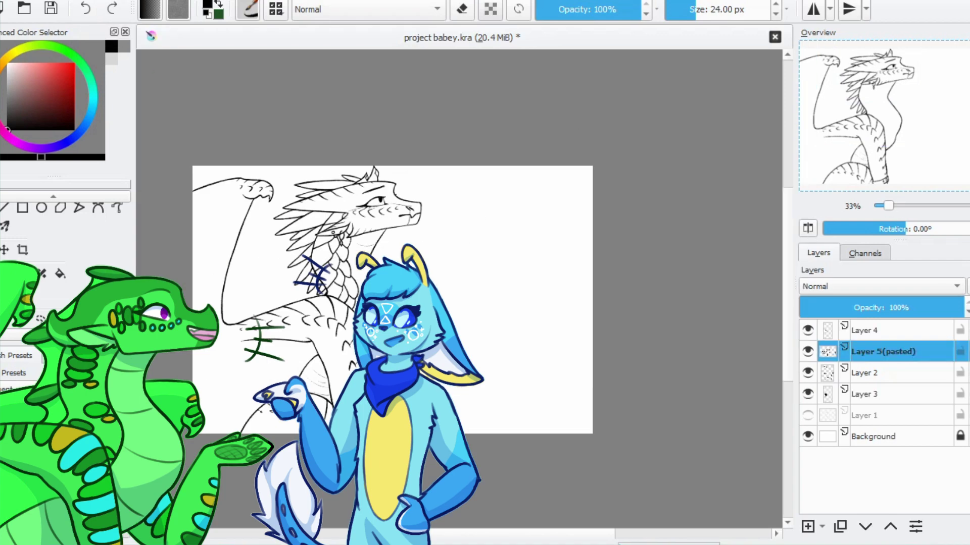
scroll(678, 283, "up", 4)
scroll(677, 283, "down", 4)
key("Page_Up")
key("ctrl+s")
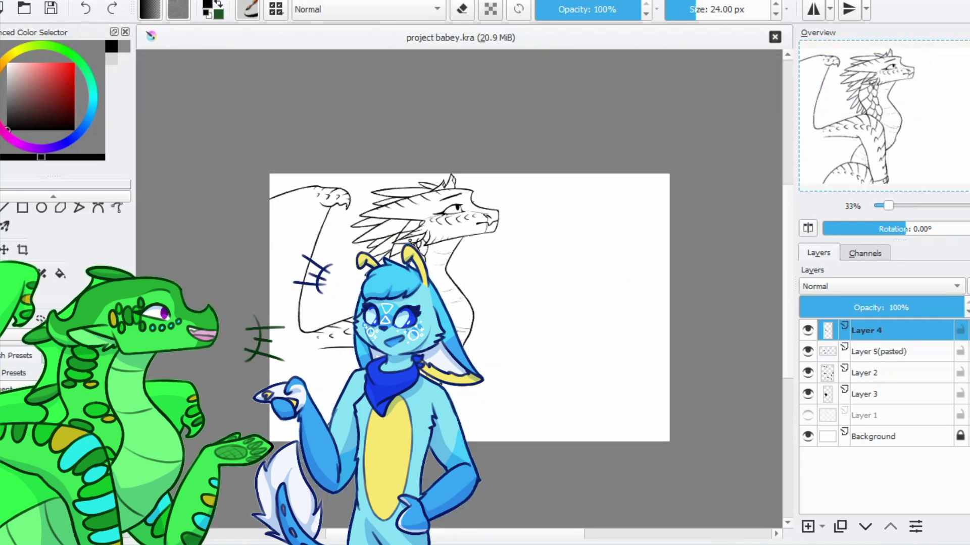
Merge Layer 4 and the pasted head layer down into Layer 2, and show the Layer 1 sketch
key("shift+Delete")
key("shift+Delete")
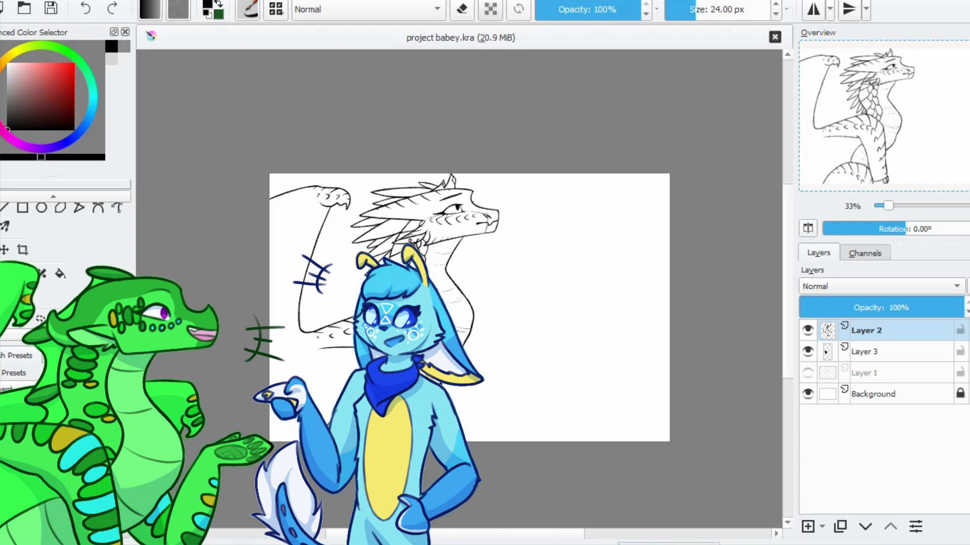
scroll(602, 342, "up", 2)
left_click(807, 372)
scroll(601, 342, "down", 2)
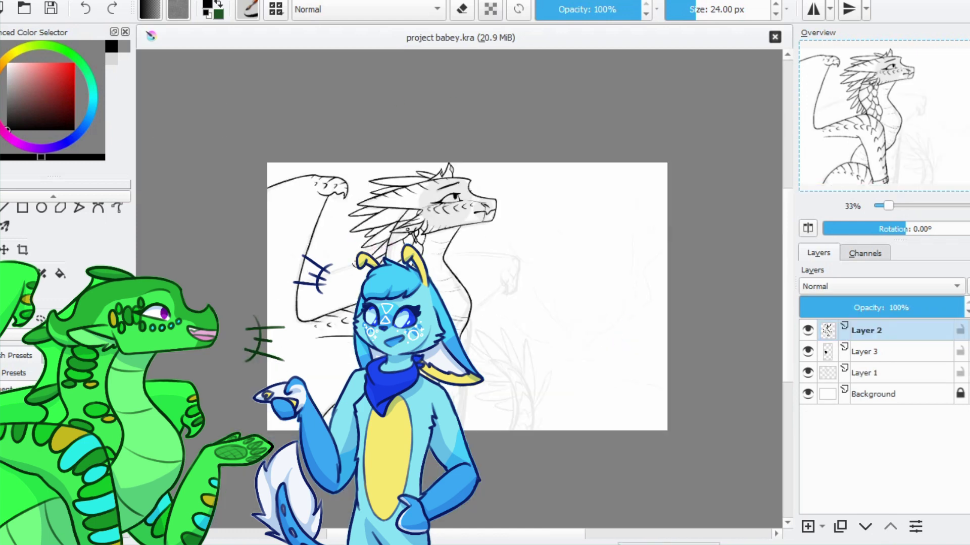
Select the upper edge and scales of the raised limb freehand and transform them upward to meet the elbow
scroll(353, 241, "up", 4)
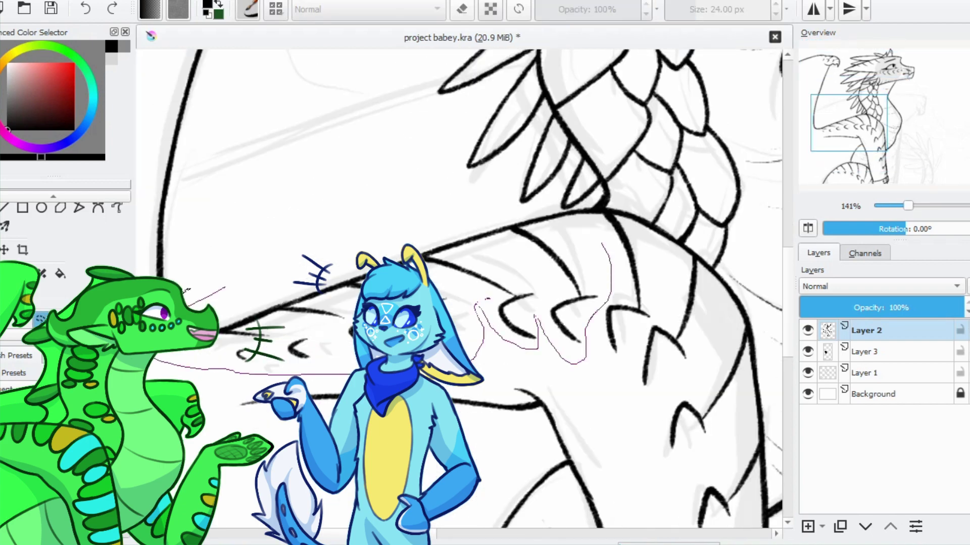
left_click_drag(584, 207, 584, 208)
key("ctrl+t")
key("alt+s")
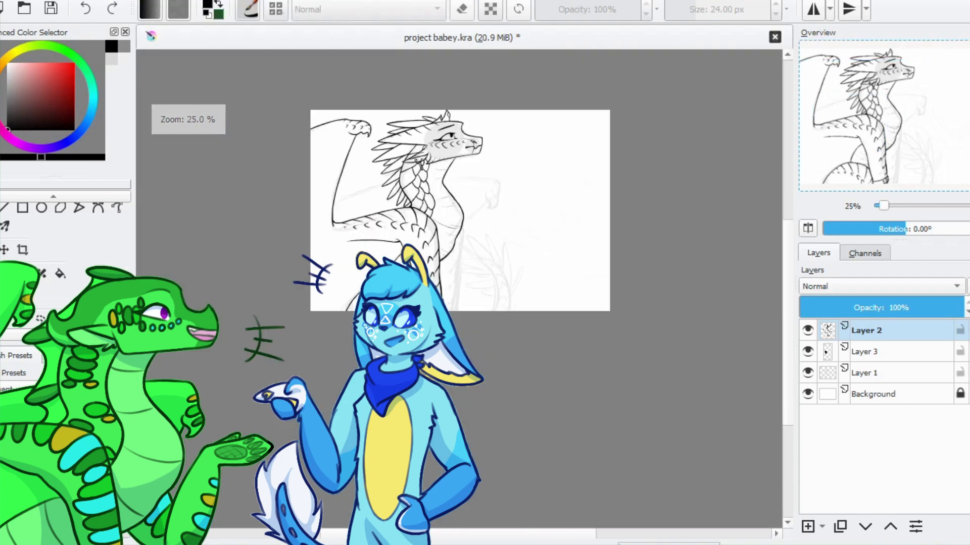
Erase the stray line below the raised limb's elbow and tidy the corner into a rounded bend
key("b")
key("e")
scroll(295, 206, "up", 7)
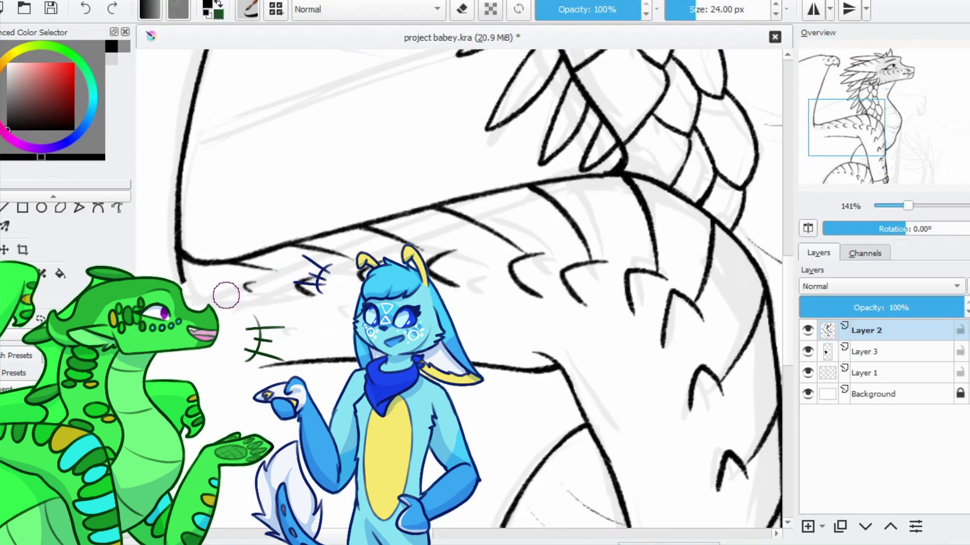
key("e")
key("e")
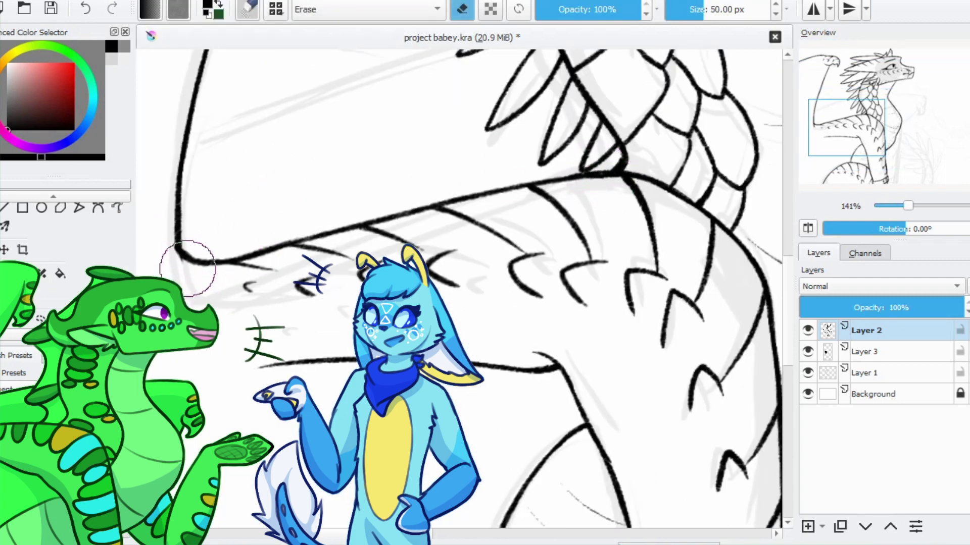
key("e")
Redraw the raised limb's lower edge higher up, running into the body beside the front leg, and save
key("ctrl+z")
left_click_drag(285, 337, 556, 370)
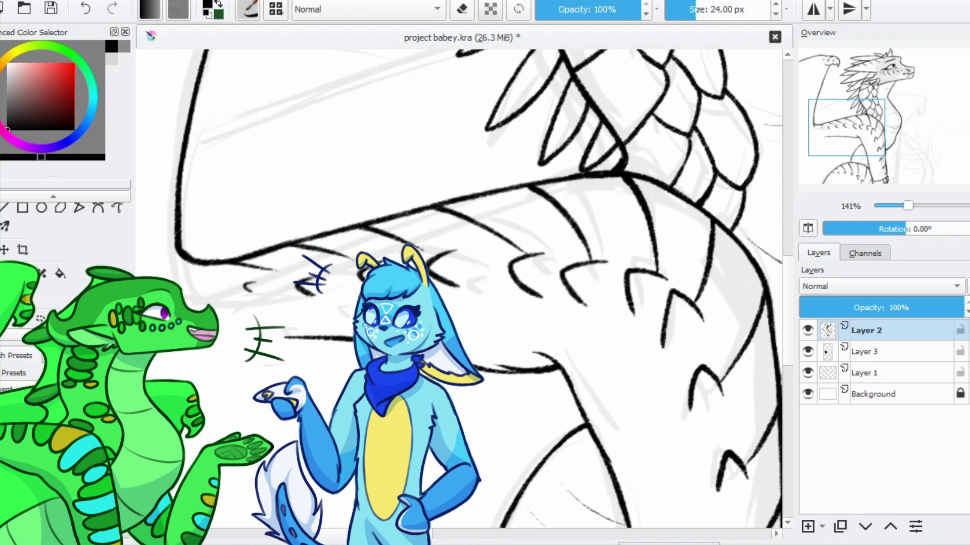
left_click_drag(245, 339, 556, 370)
key("ctrl+s")
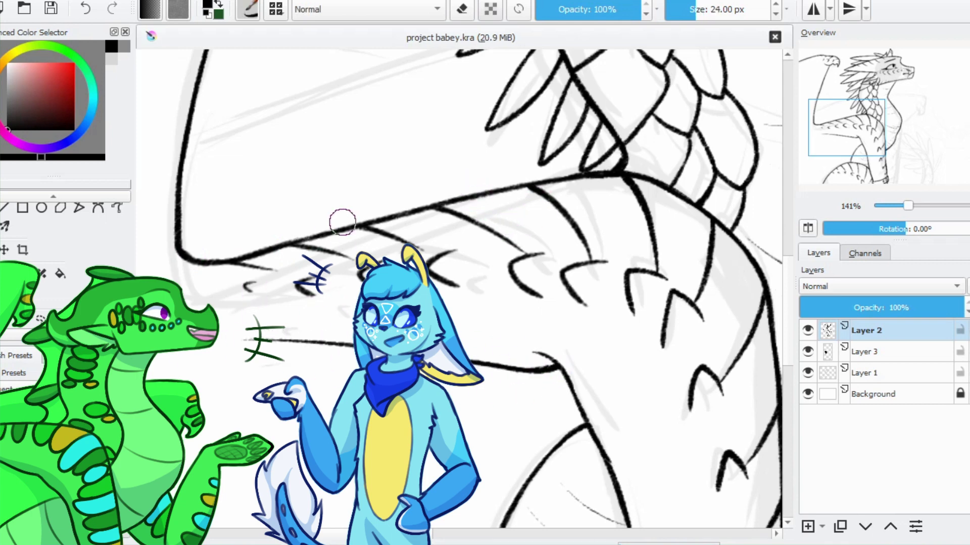
Ink the outer edge of the far front leg from the chest down toward the ankle
scroll(559, 164, "right", 10)
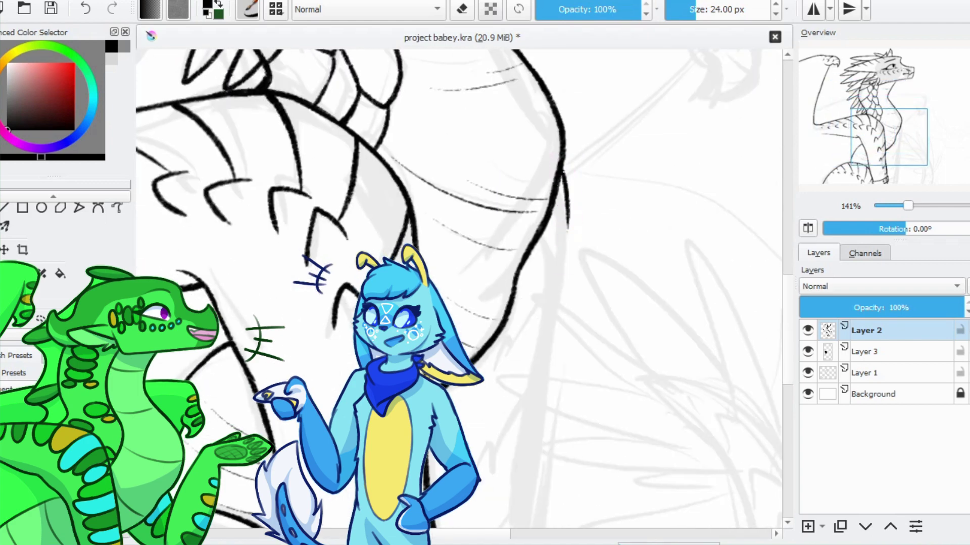
scroll(552, 266, "down", 5)
left_click_drag(580, 50, 553, 303)
key("ctrl+z")
left_click_drag(555, 225, 547, 368)
Ink a bracelet with diamond markings around the far front leg's ankle, and save the drawing
scroll(548, 262, "down", 4)
left_click_drag(497, 336, 522, 334)
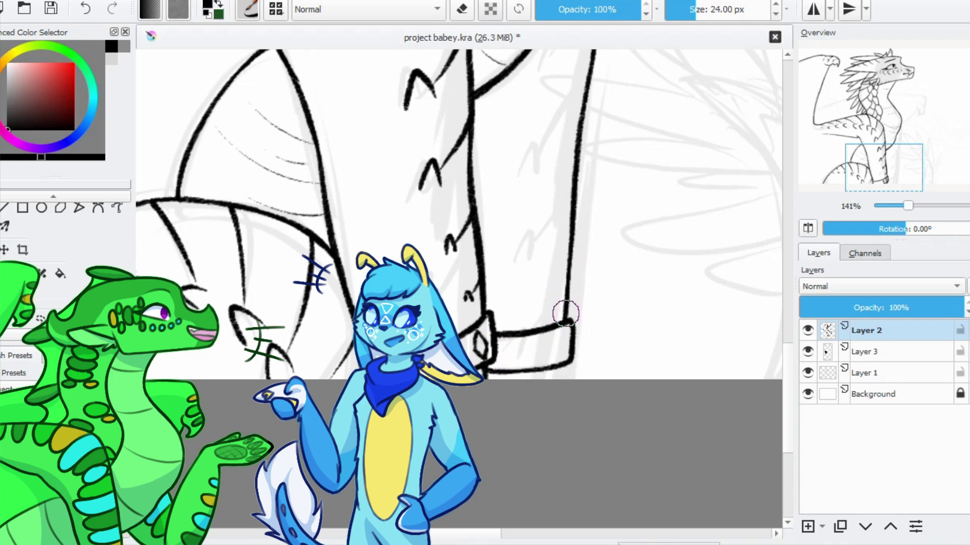
scroll(547, 269, "down", 1)
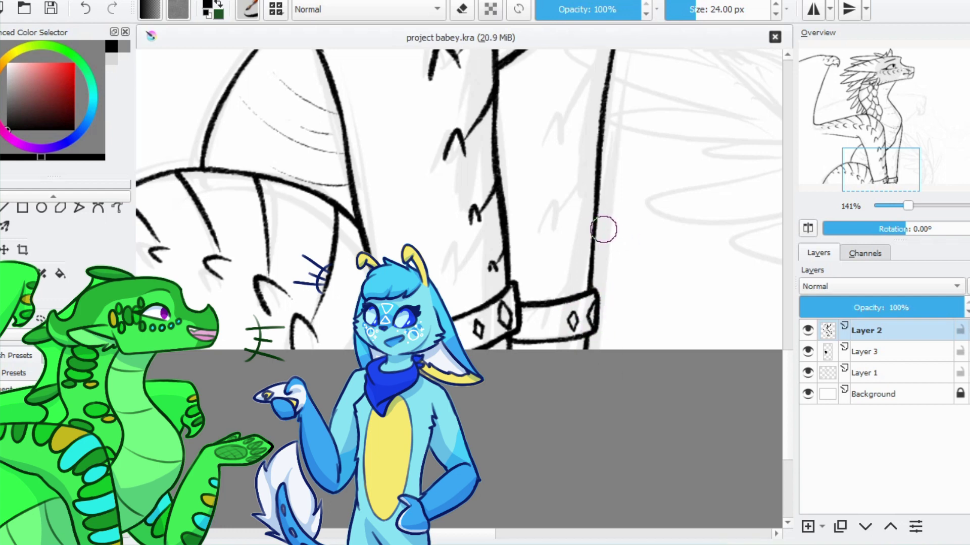
Ink slanted scale edges and small pointed scale marks down the far front leg
scroll(581, 194, "up", 3)
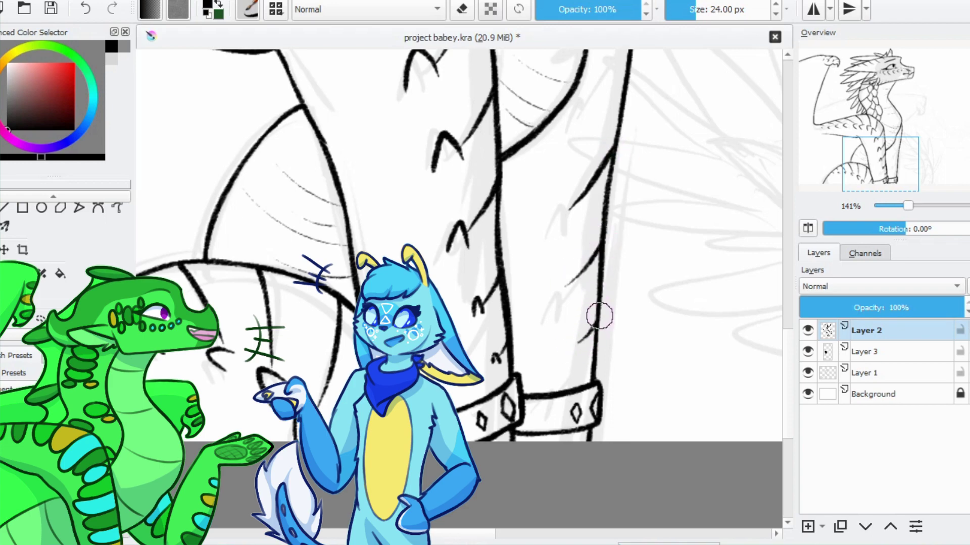
scroll(597, 322, "up", 4)
left_click_drag(576, 255, 610, 198)
scroll(586, 288, "down", 2)
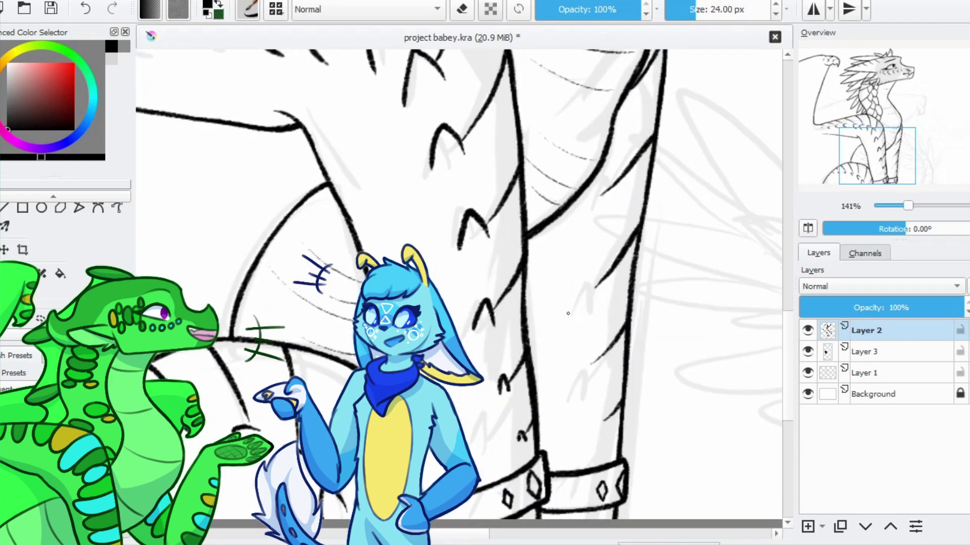
scroll(585, 357, "down", 3)
scroll(600, 284, "up", 4)
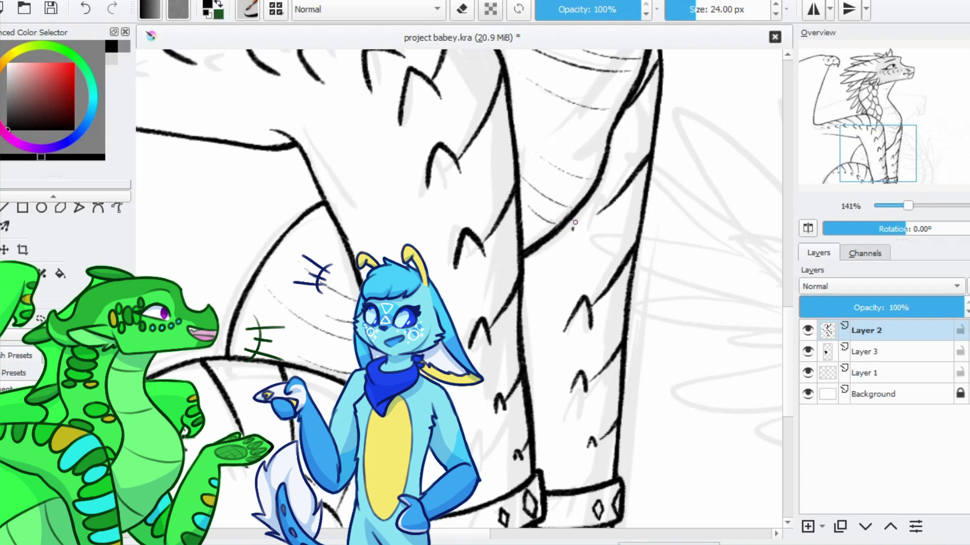
Hide the Layer 1 sketch to examine the inked dragon as a whole and around the jaw, and show it again
key("ctrl+z")
key("minus")
key("minus")
key("minus")
key("minus")
key("ctrl+z")
key("minus")
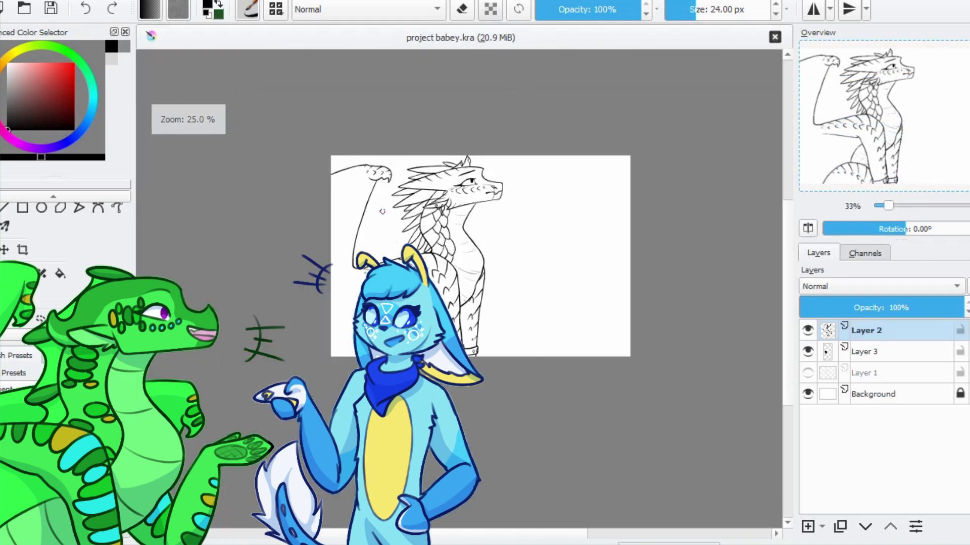
key("1")
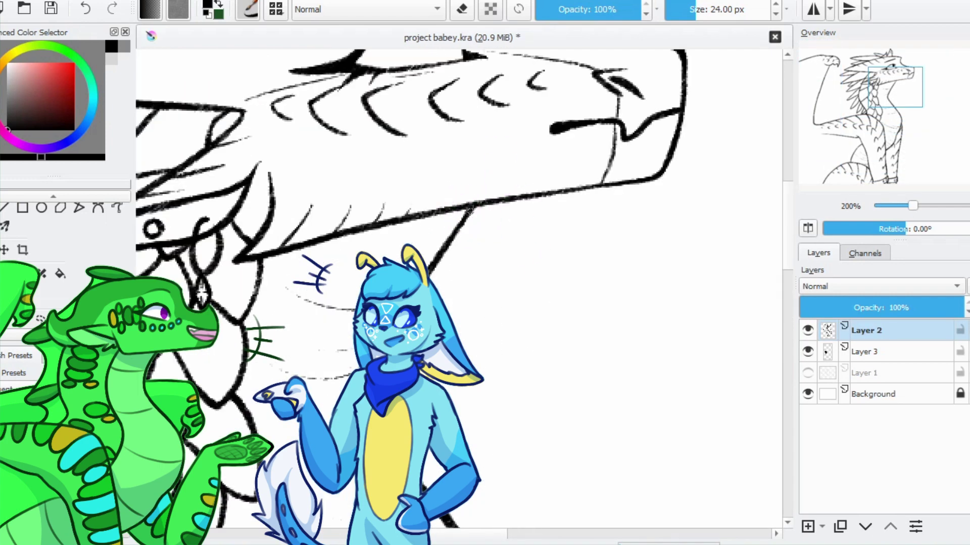
key("minus")
key("minus")
key("minus")
key("ctrl+shift+z")
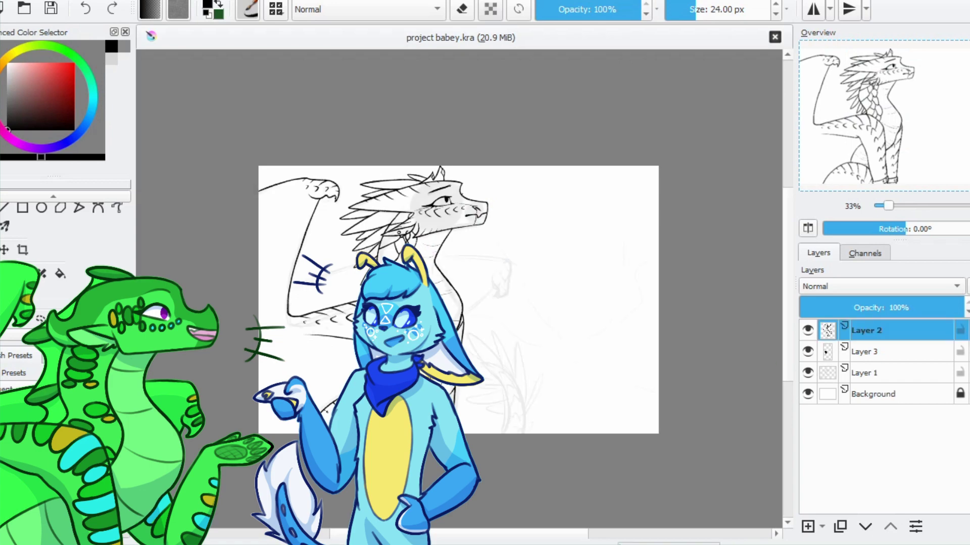
key("plus")
key("plus")
key("plus")
key("plus")
left_click_drag(428, 121, 202, 210)
key("ctrl+z")
Add a new layer and ink the far limb's long upper curve in one stroke across the neck
key("Insert")
key("minus")
key("minus")
key("minus")
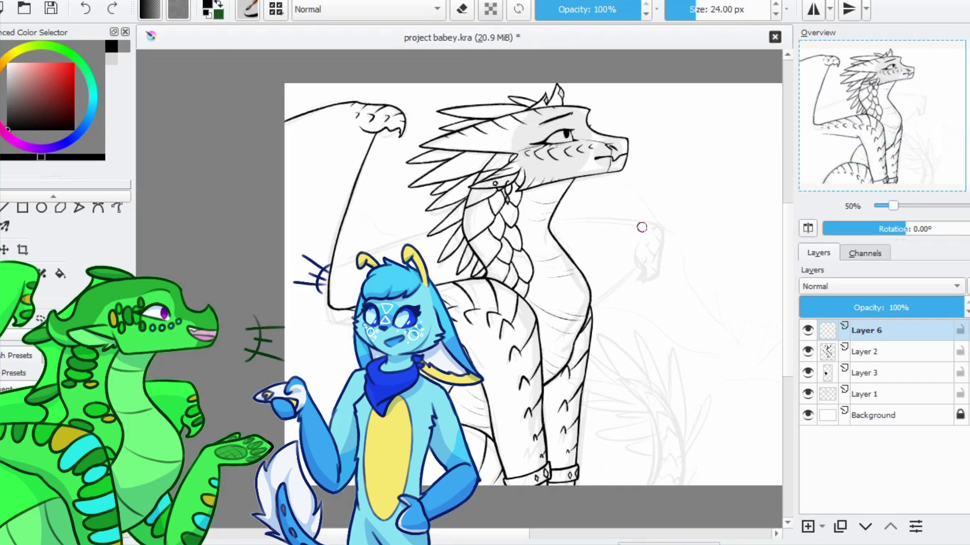
left_click_drag(641, 228, 242, 316)
Nudge the long curve slightly upward to line up with the far limb in the sketch
key("t")
key("plus")
left_click_drag(505, 217, 499, 206)
key("plus")
key("b")
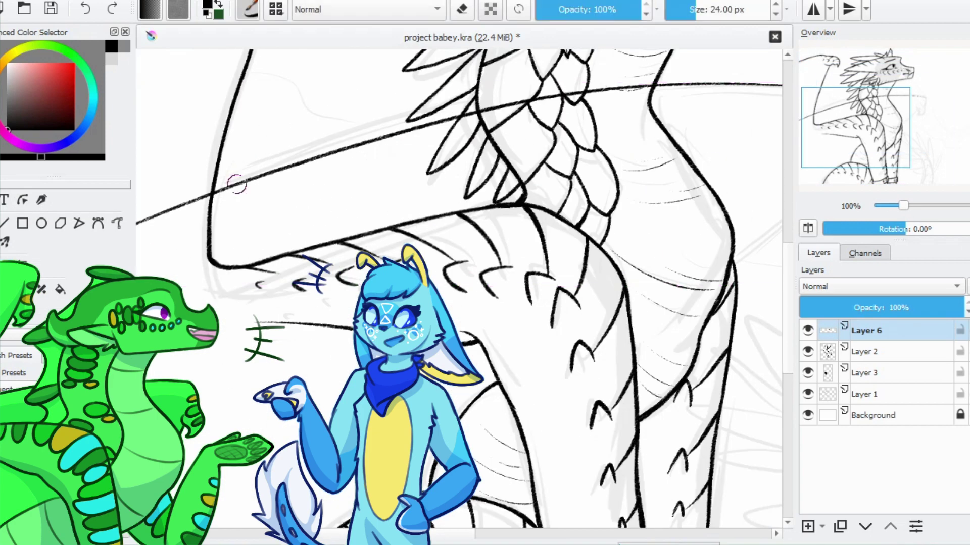
Erase the long curve where it crosses the neck, spikes and raised limb, and merge its layer into Layer 2
key("e")
scroll(256, 169, "up", 3)
key("shift+Delete")
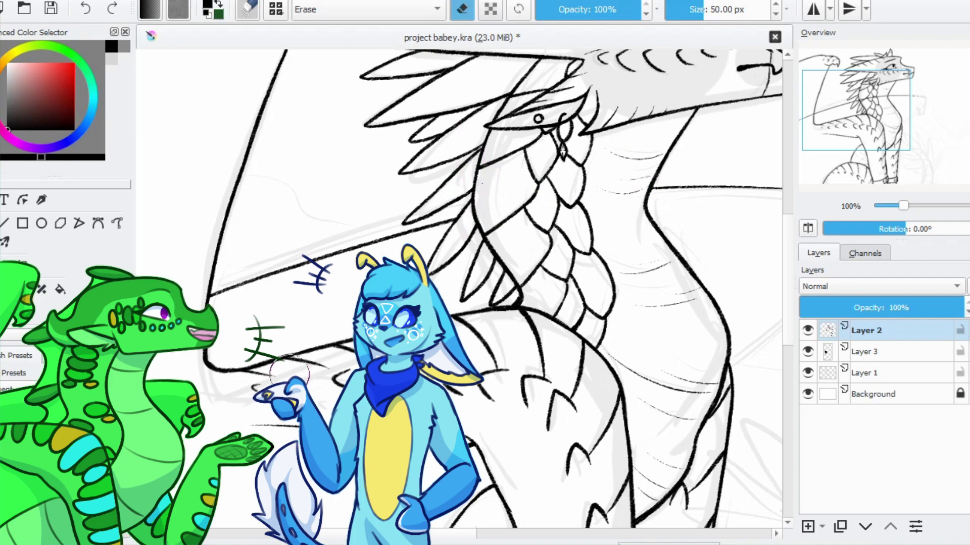
Copy part of the line art to a pasted layer, move it across as a faint guide for the far paw, and return to Layer 2
key("plus")
key("e")
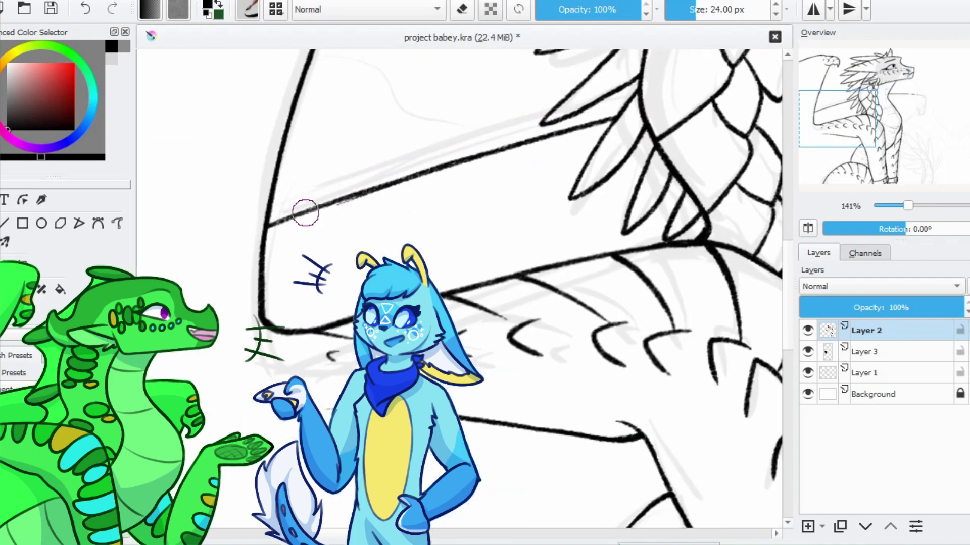
scroll(270, 230, "up", 10)
key("l")
left_click_drag(252, 146, 255, 149)
key("ctrl+c")
key("ctrl+v")
key("ctrl+t")
mouse_move(329, 222)
left_mouse_down()
mouse_move(573, 334)
mouse_move(525, 212)
left_mouse_up()
left_click(813, 308)
left_click(866, 351)
key("plus")
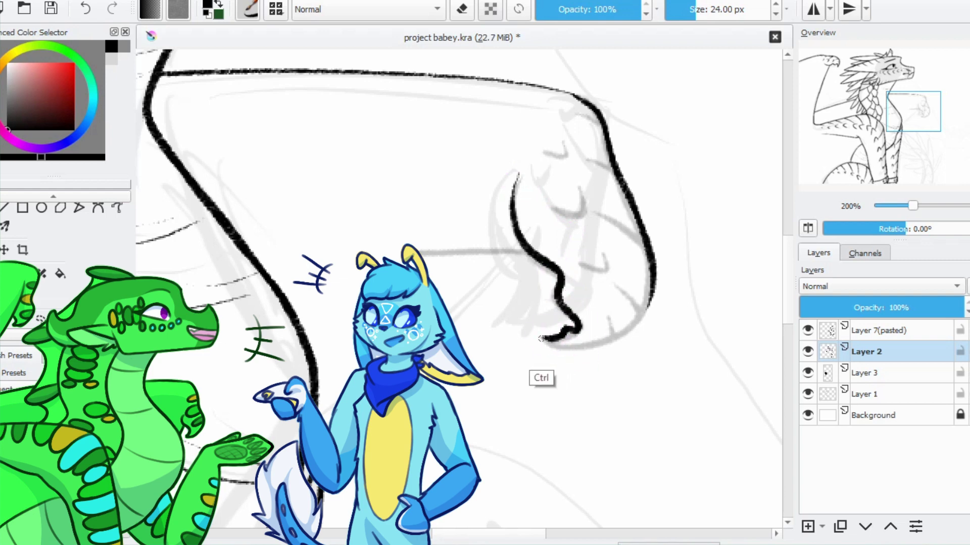
Ink the far forearm's upper and lower edges, the hooked paw outline and its scale marks on Layer 2, erase stray overlaps and save
left_click_drag(563, 114, 641, 146)
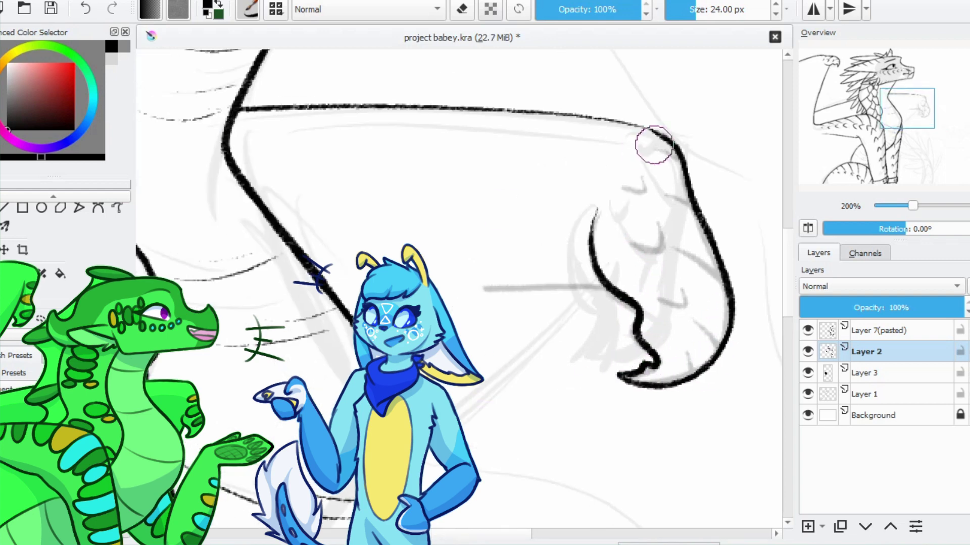
left_click_drag(550, 114, 679, 152)
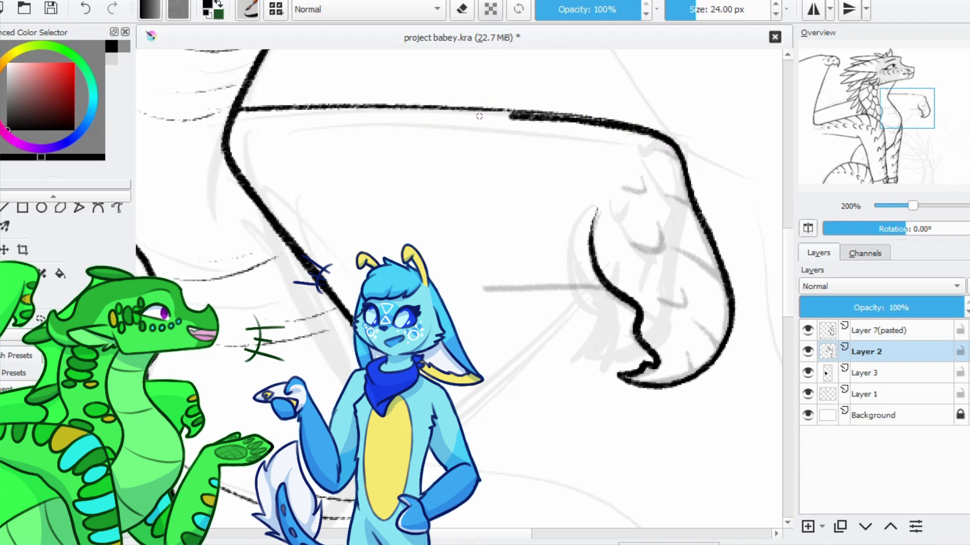
left_click_drag(515, 110, 528, 134)
mouse_move(522, 354)
left_mouse_down()
mouse_move(527, 111)
mouse_move(326, 272)
left_mouse_up()
key("e")
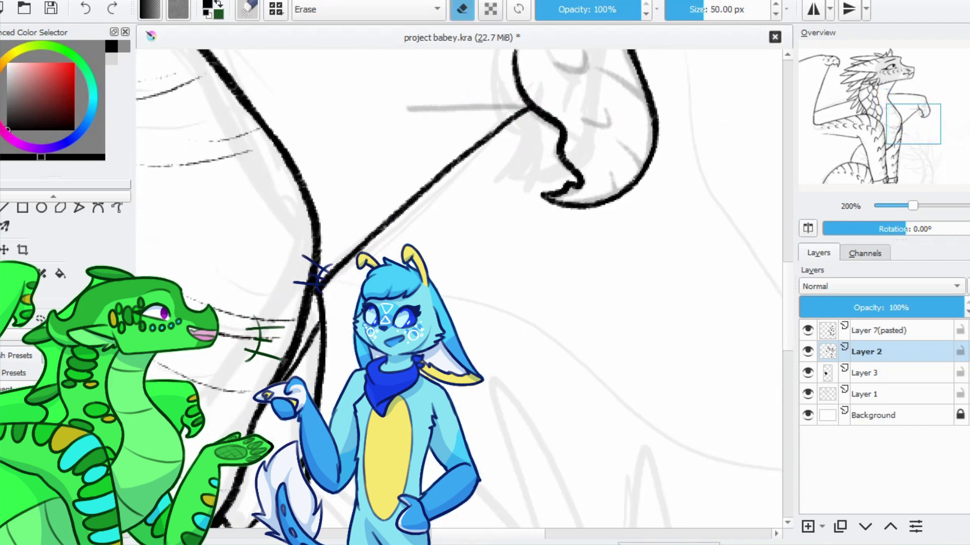
left_click_drag(515, 120, 430, 235)
key("ctrl+s")
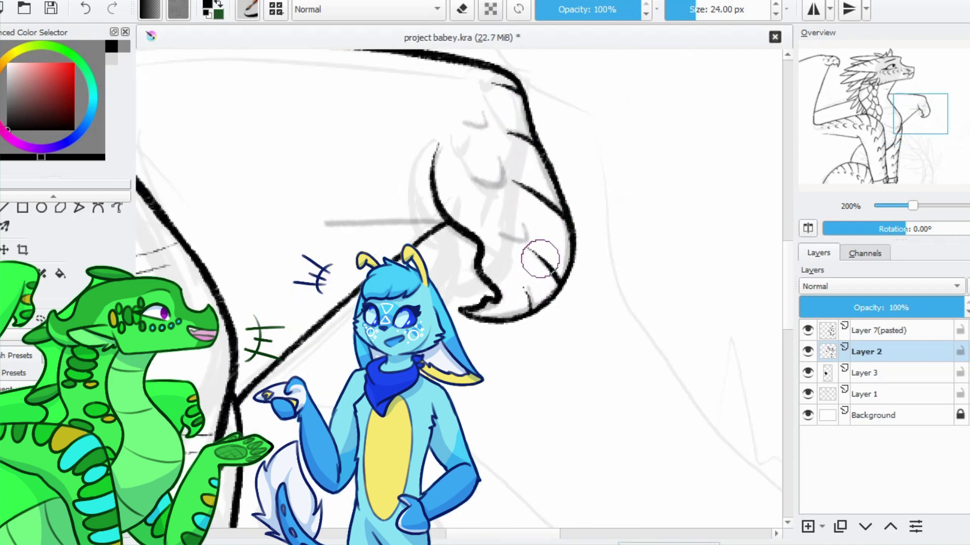
Remove the pasted Layer 7 and hide the Layer 1 sketch to check the inked far limb
left_click(879, 331)
key("shift+Delete")
left_click(807, 373)
scroll(673, 222, "down", 5)
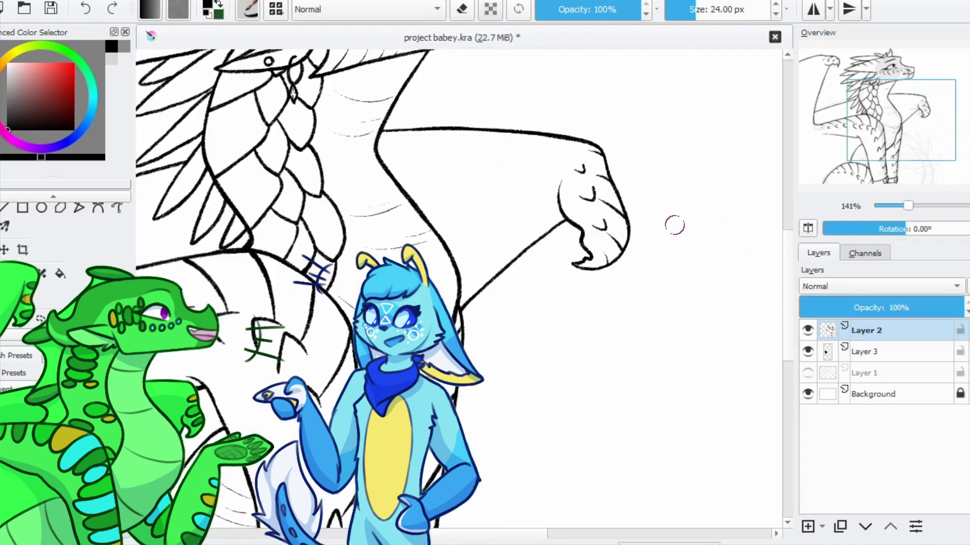
scroll(643, 335, "up", 4)
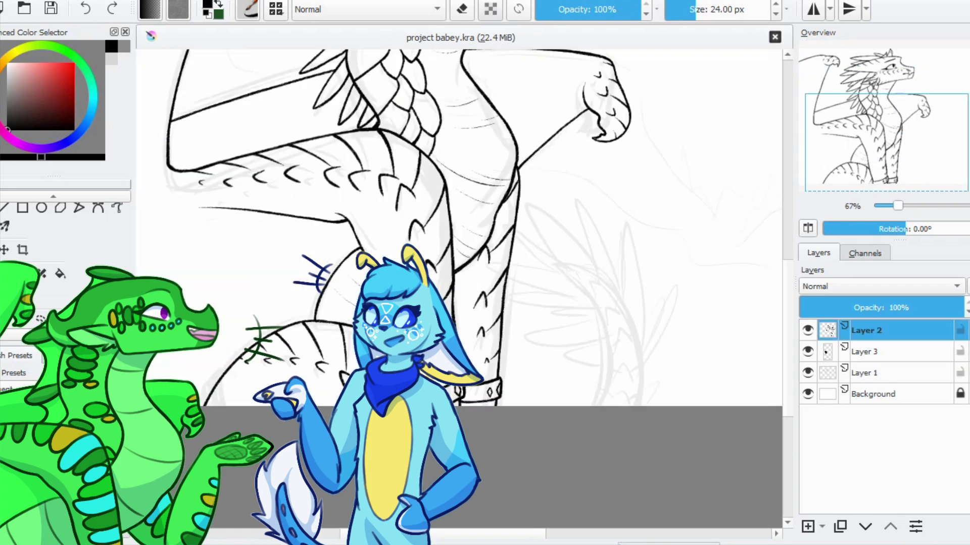
Add a new layer and ink the two long edges of the curved tail beside the front legs, joining them at the pointed tip
key("Insert")
mouse_move(451, 227)
left_mouse_down()
mouse_move(411, 166)
mouse_move(518, 419)
left_mouse_up()
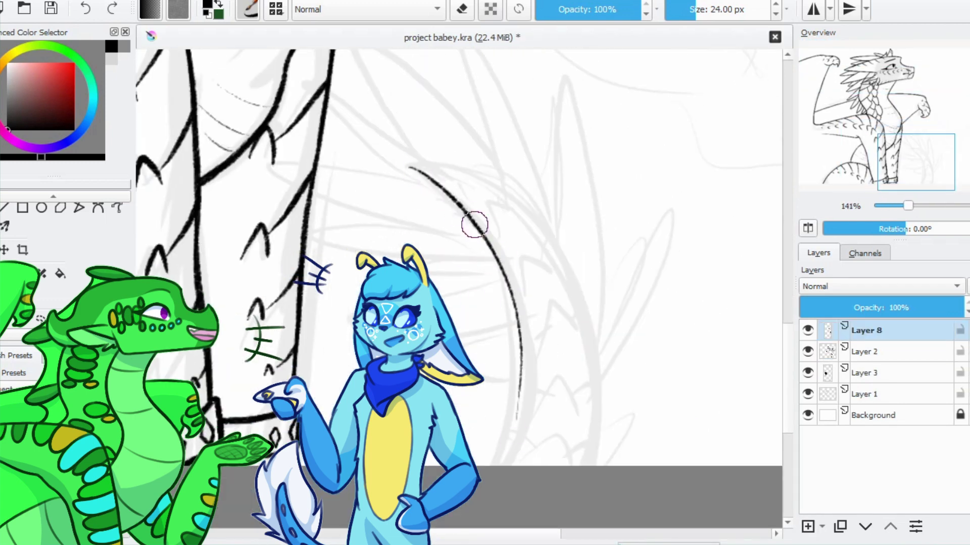
left_click_drag(516, 328, 497, 465)
left_click_drag(453, 168, 576, 278)
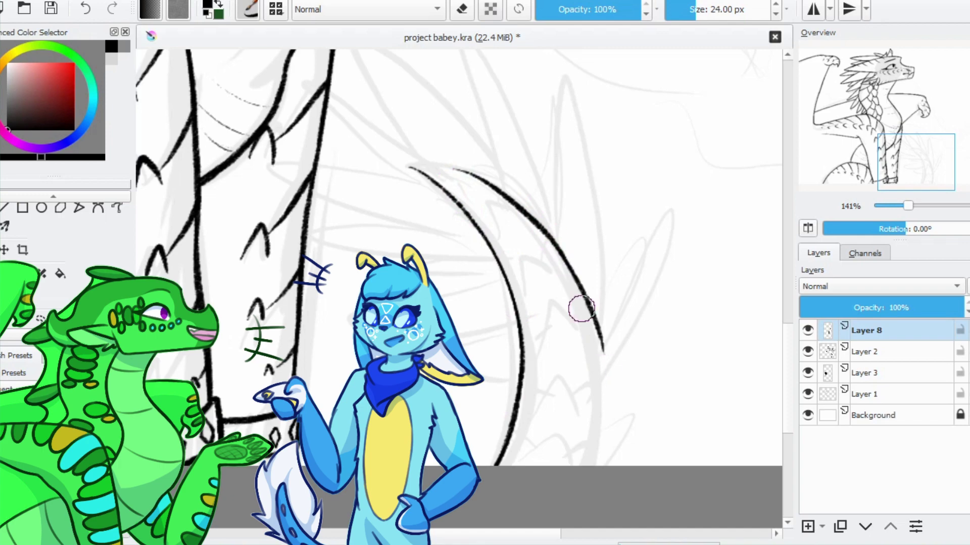
scroll(641, 149, "up", 2)
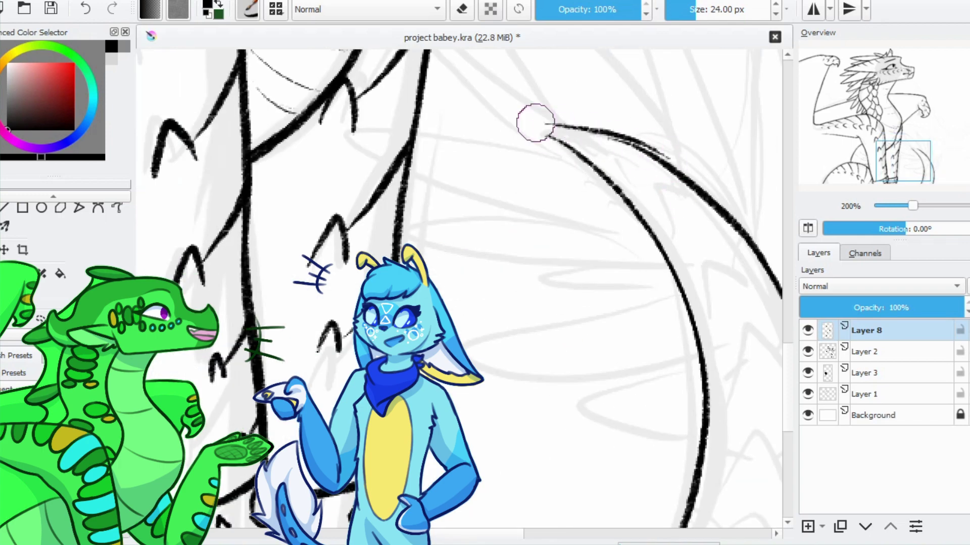
left_click_drag(654, 156, 411, 206)
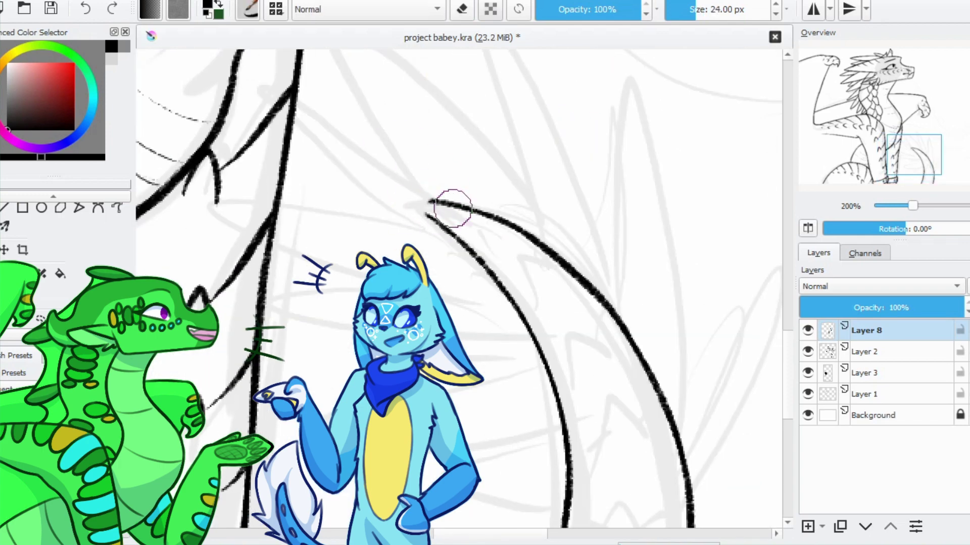
scroll(490, 255, "down", 5)
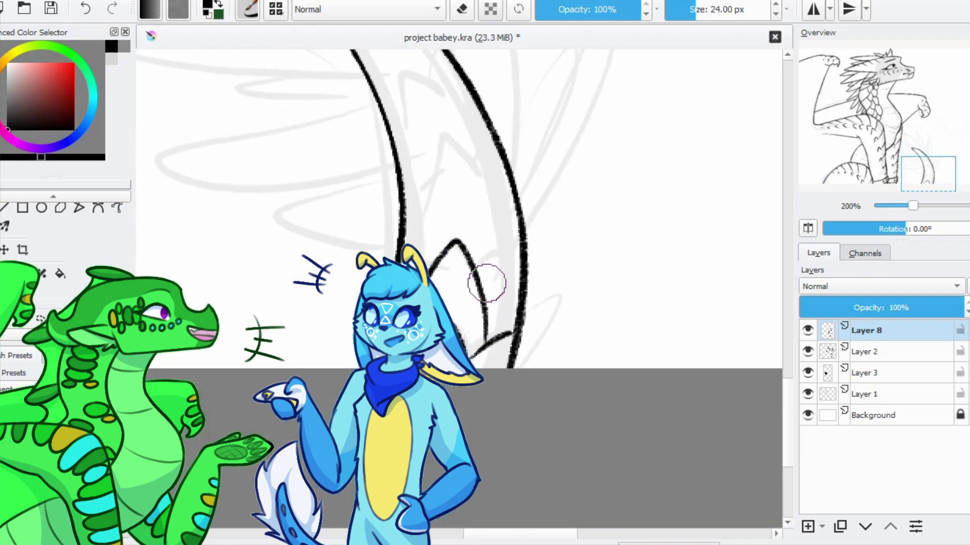
Ink overlapping pointed scales along the tail from its base up to the tip, redrawing misplaced strokes, and save the file
scroll(462, 268, "up", 3)
key("ctrl+z")
mouse_move(442, 299)
left_mouse_down()
mouse_move(516, 323)
mouse_move(464, 262)
left_mouse_up()
scroll(448, 247, "up", 3)
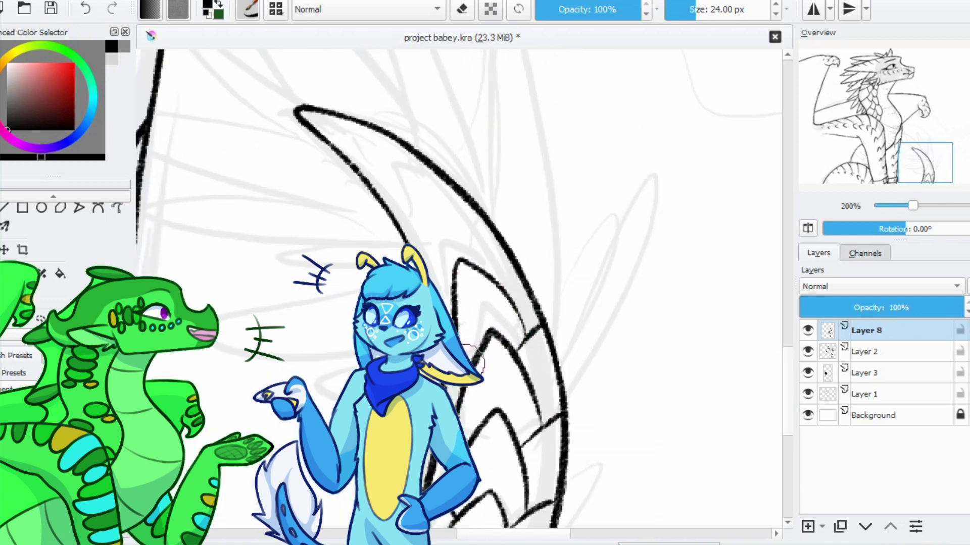
key("ctrl+z")
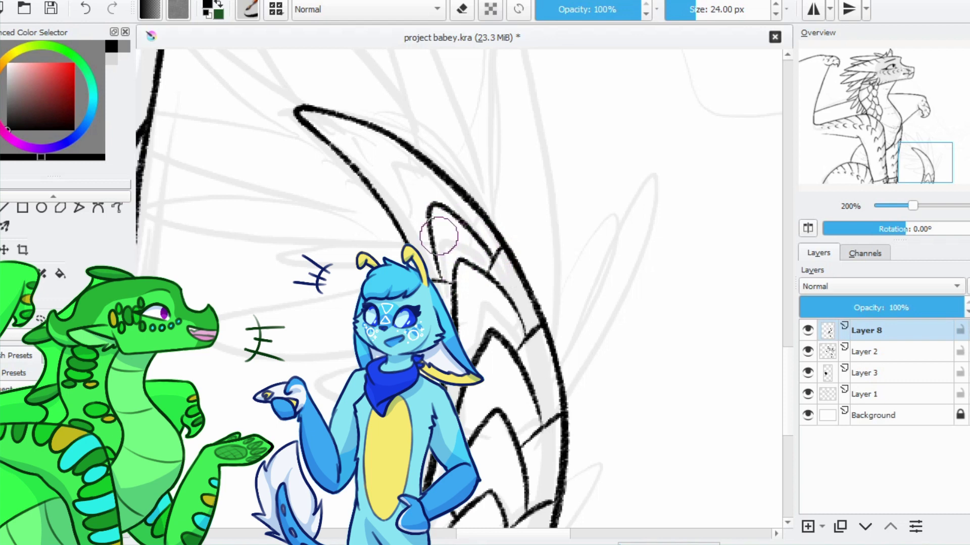
scroll(454, 253, "up", 3)
left_click_drag(413, 224, 497, 283)
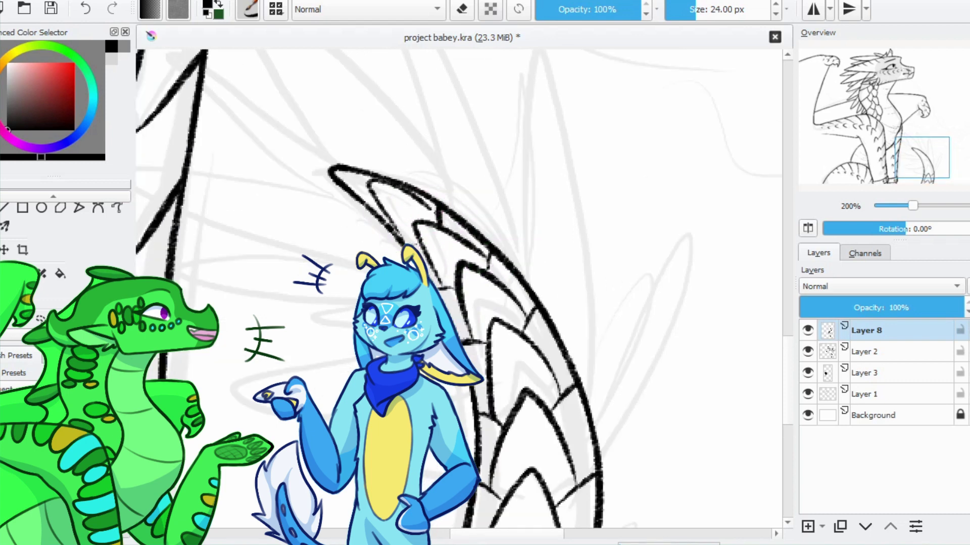
scroll(454, 283, "down", 10)
scroll(505, 303, "up", 10)
key("ctrl+s")
Ink the row of long leaf-shaped spikes along the tail's inner edge, reaching toward the front legs
scroll(525, 314, "up", 2)
left_click_drag(553, 231, 303, 206)
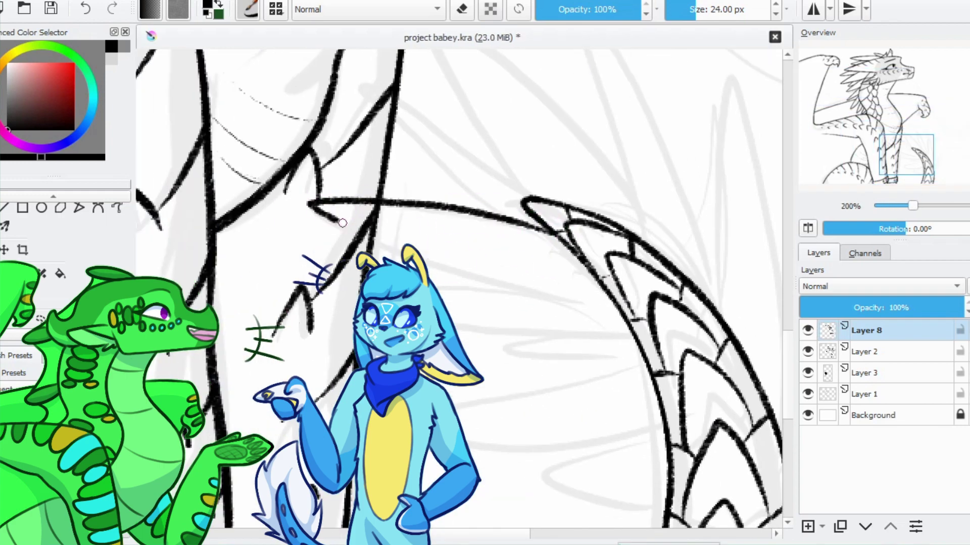
left_click_drag(498, 286, 343, 201)
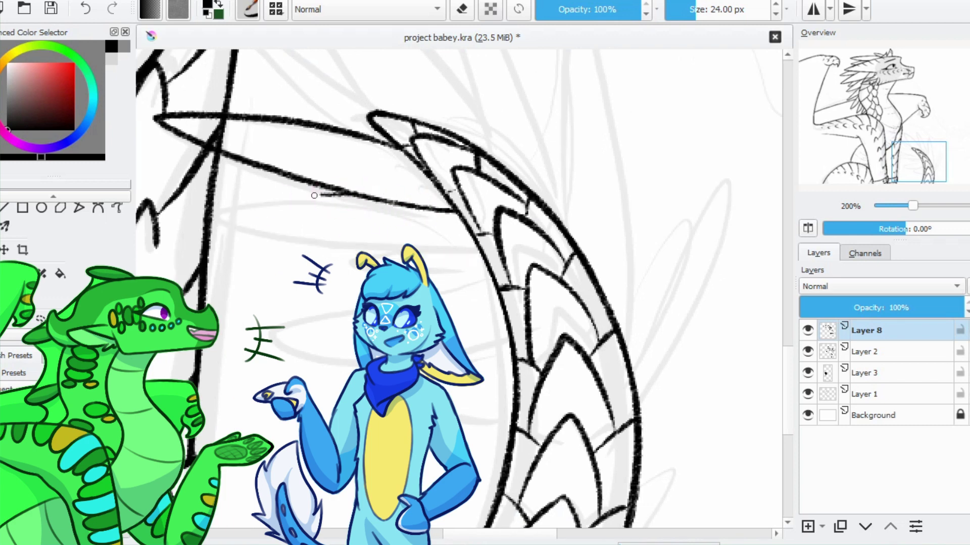
mouse_move(227, 224)
left_mouse_down()
mouse_move(482, 252)
mouse_move(421, 212)
mouse_move(354, 315)
left_mouse_up()
key("e")
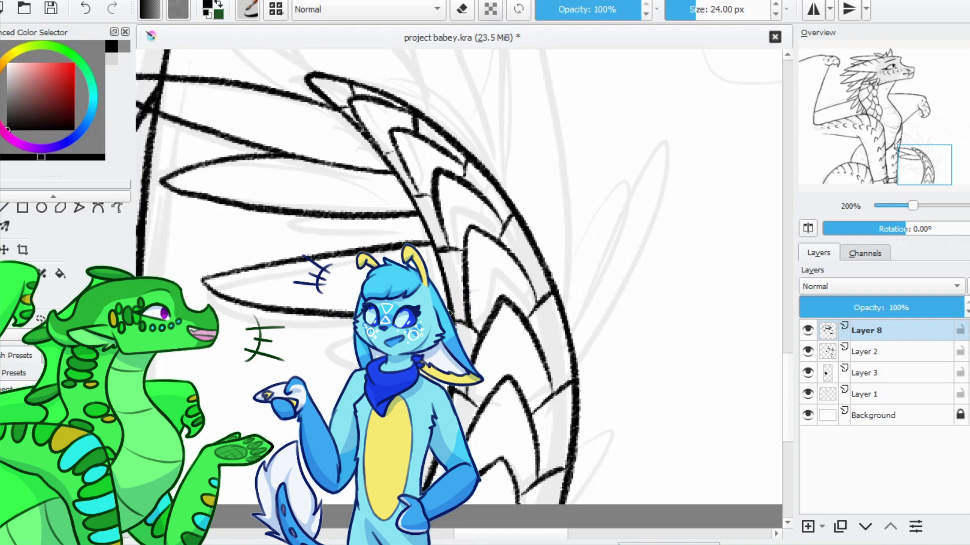
mouse_move(374, 212)
left_mouse_down()
mouse_move(248, 236)
mouse_move(409, 253)
left_mouse_up()
scroll(334, 291, "down", 2)
scroll(386, 195, "up", 5)
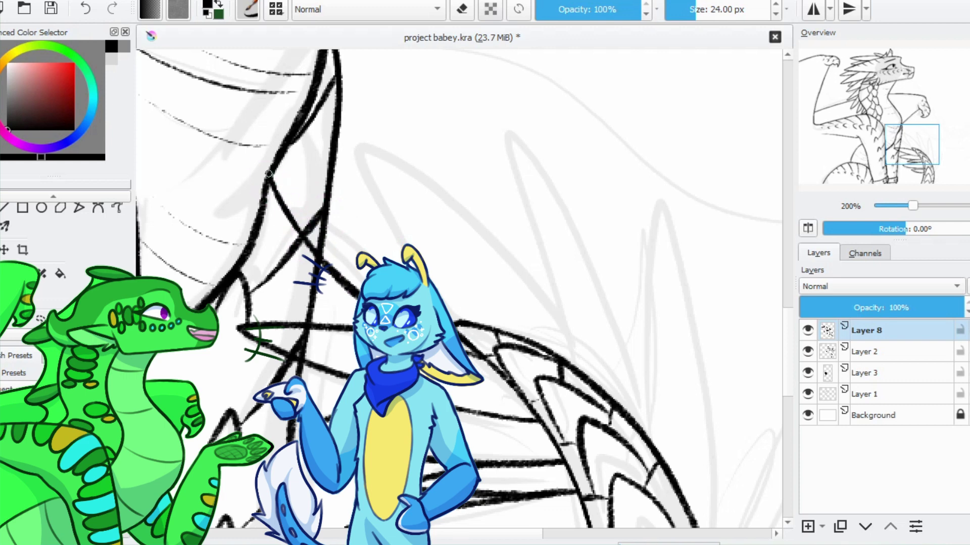
Ink the long spikes fanning from the tail tip up across the front leg
left_click_drag(268, 173, 401, 247)
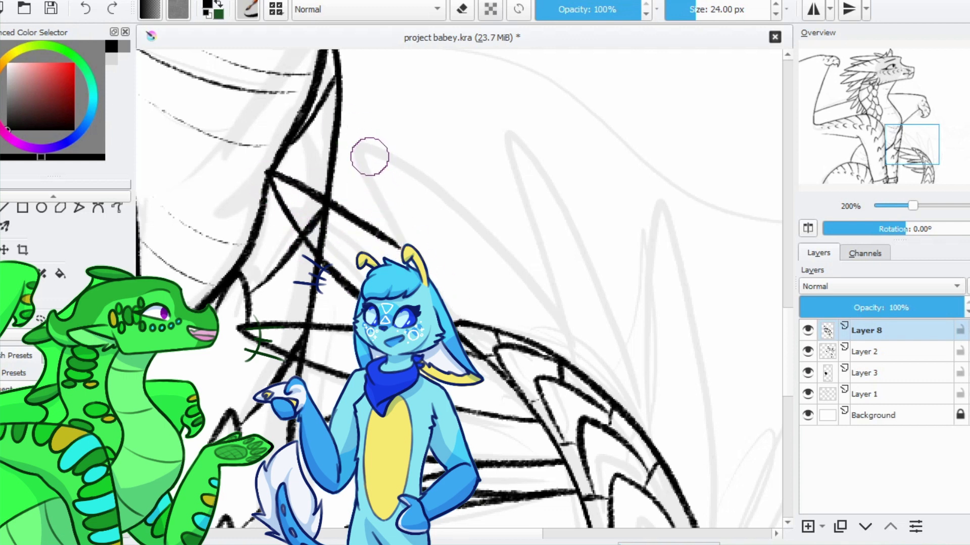
left_click_drag(348, 131, 337, 120)
left_click_drag(388, 221, 349, 171)
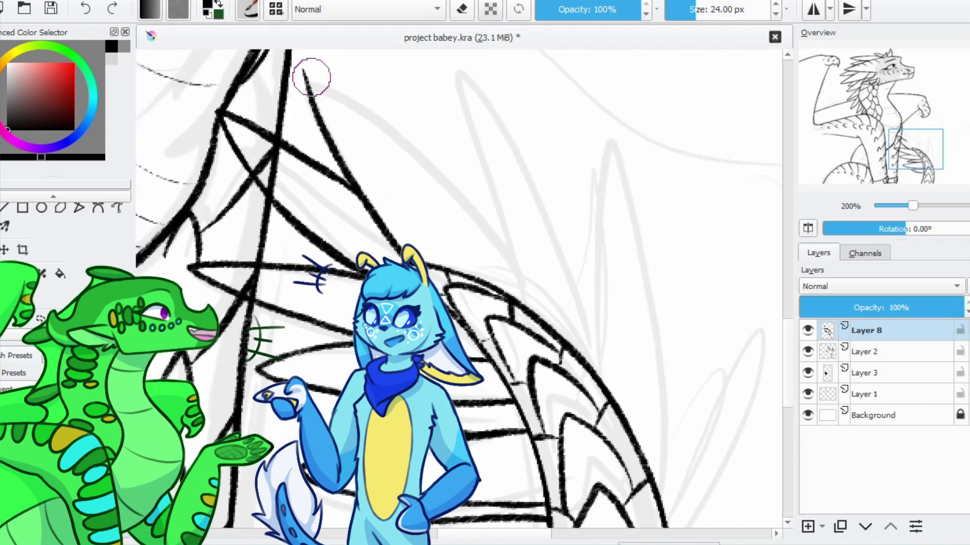
Ink the tall upright spikes along the tail's outer edge, undoing and redrawing the strokes that miss the sketch
mouse_move(456, 73)
left_mouse_down()
mouse_move(503, 250)
mouse_move(530, 308)
left_mouse_up()
key("ctrl+z")
mouse_move(457, 71)
left_mouse_down()
mouse_move(494, 104)
mouse_move(563, 260)
left_mouse_up()
left_click_drag(546, 204, 505, 182)
mouse_move(510, 96)
left_mouse_down()
mouse_move(537, 249)
mouse_move(509, 328)
left_mouse_up()
key("ctrl+z")
mouse_move(525, 106)
left_mouse_down()
mouse_move(546, 175)
mouse_move(540, 86)
mouse_move(558, 372)
left_mouse_up()
left_click_drag(553, 136, 500, 222)
key("ctrl+z")
mouse_move(601, 411)
left_mouse_down()
mouse_move(505, 318)
mouse_move(511, 360)
left_mouse_up()
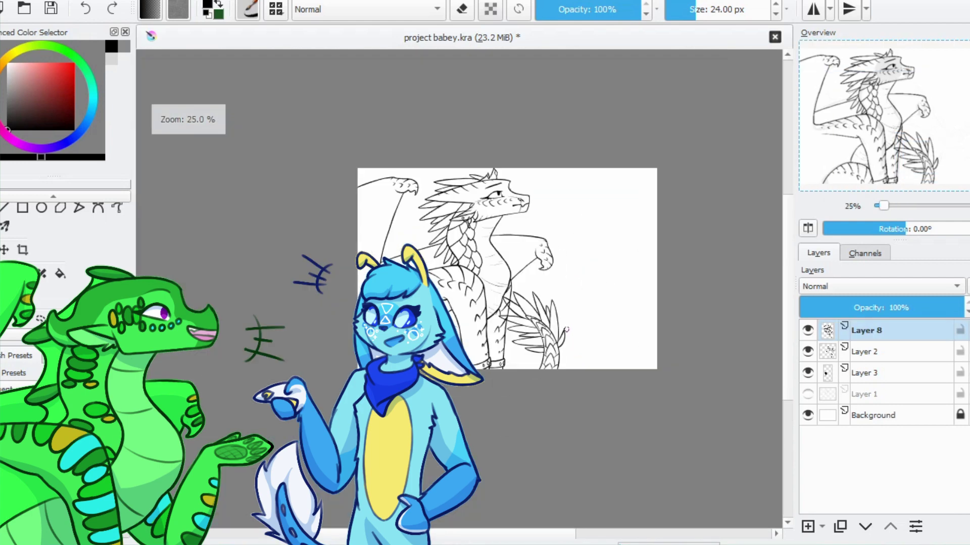
Erase the front-leg lines on Layer 2 where the tail's spikes pass over them
key("plus")
key("plus")
key("plus")
left_click_drag(505, 303, 487, 298)
key("b")
key("minus")
key("minus")
key("plus")
key("plus")
key("plus")
key("plus")
key("Page_Down")
key("e")
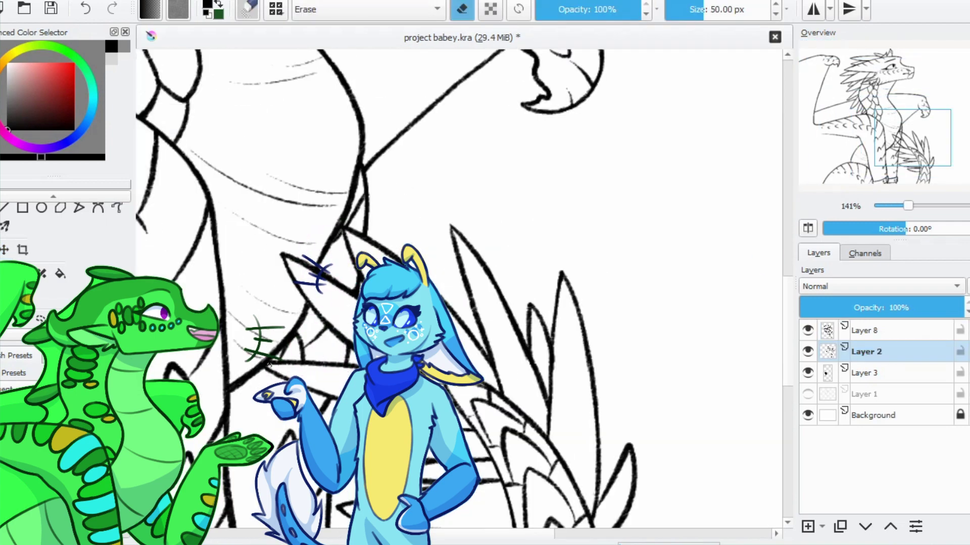
Merge the tail's Layer 8 into Layer 2 and save the file
key("minus")
key("minus")
key("e")
key("minus")
key("shift+Delete")
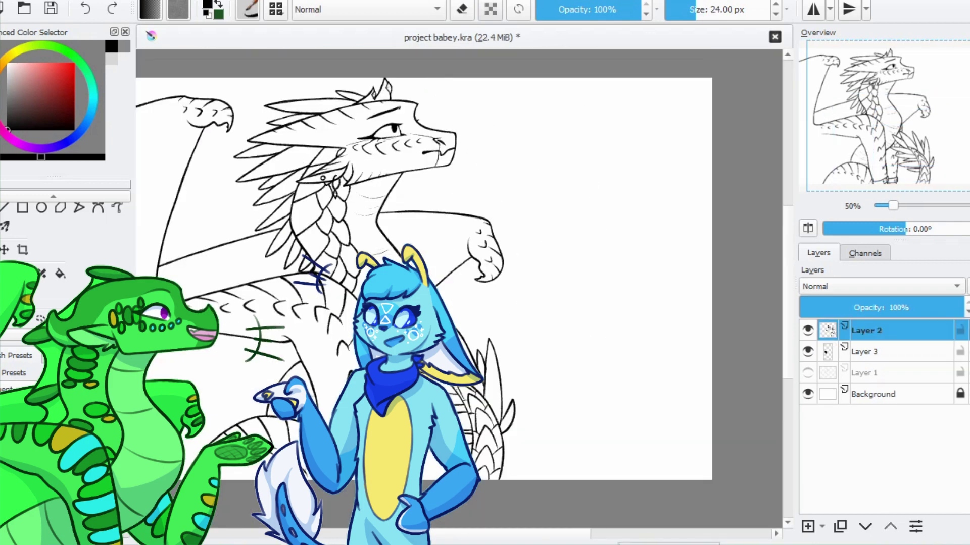
key("ctrl+s")
Try to resize the Layer 2 line art slightly with a transform, and undo it
key("ctrl+t")
key("minus")
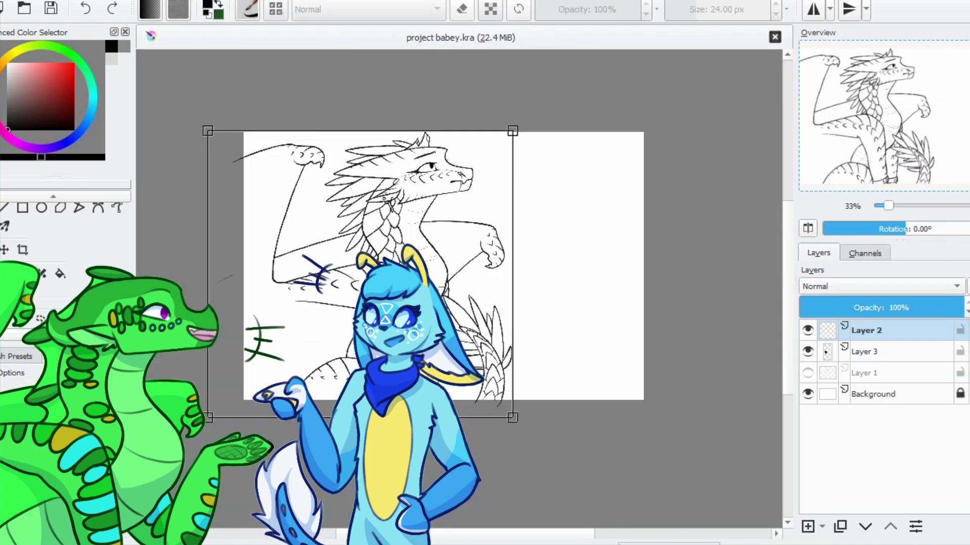
key("Return")
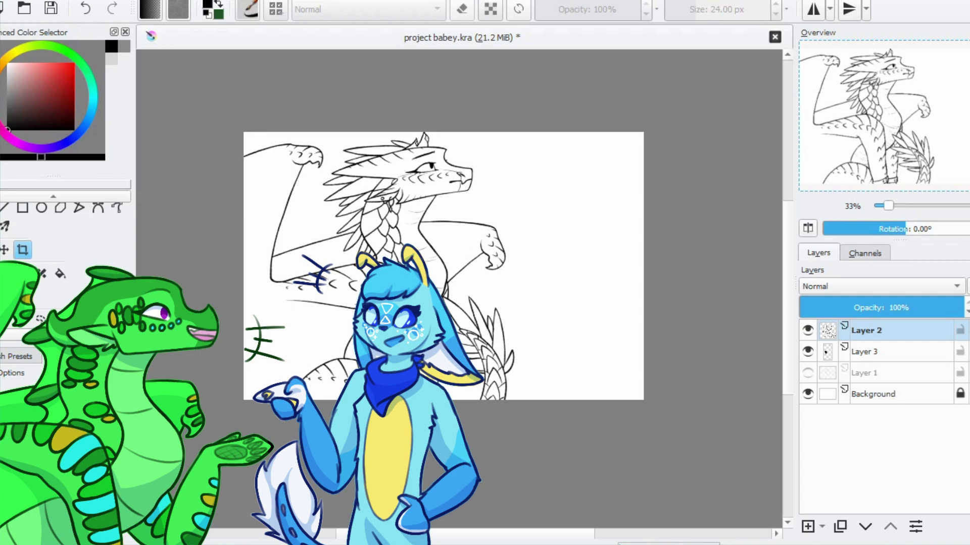
key("ctrl+z")
key("b")
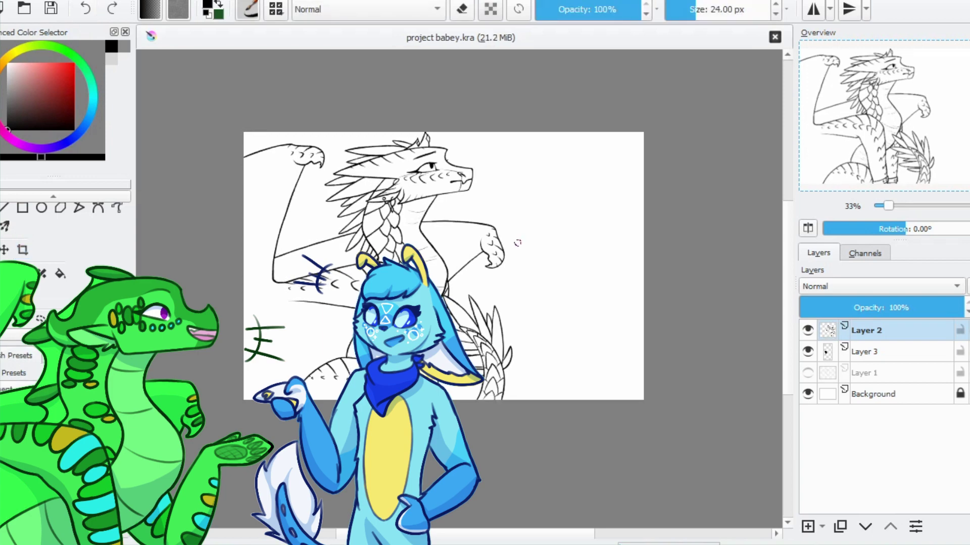
Import the Snowfall with Cheesecake image from the 2021 folder as a new layer above Layer 11
scroll(434, 182, "up", 2)
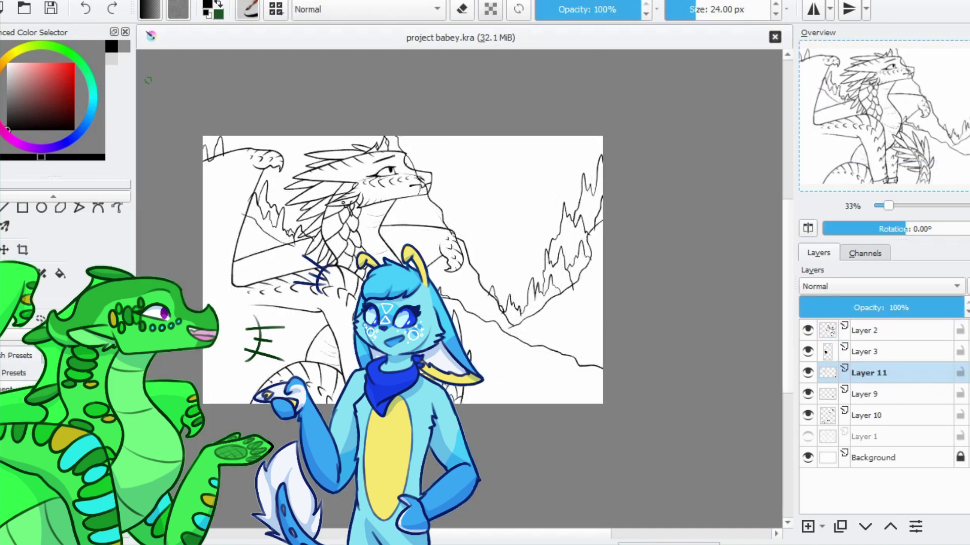
key("ctrl+a")
key("alt+e")
key("Return")
key("ctrl+shift+a")
key("alt+l")
key("Return")
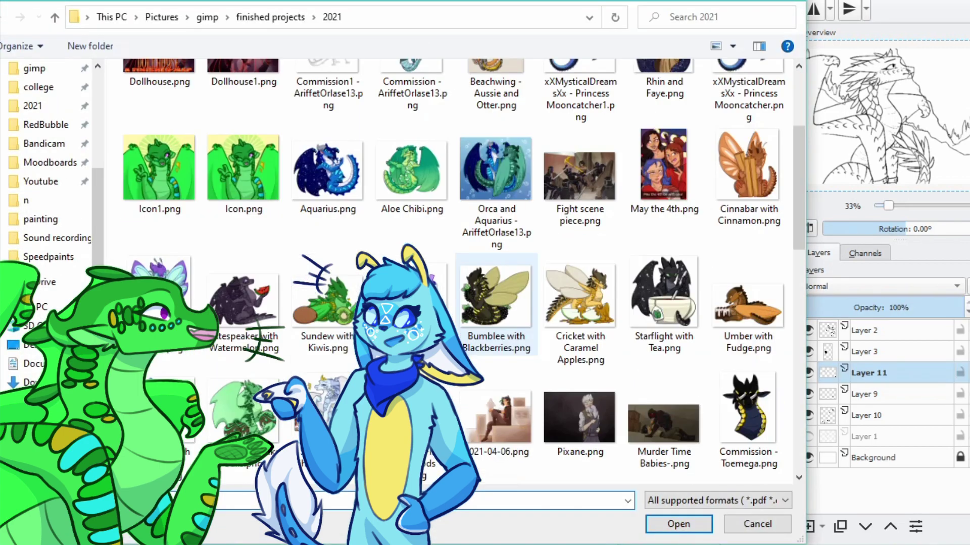
double_click(328, 404)
Select the empty areas around the dragon on Layer 2, including the gaps between the tail spikes, and invert the selection
left_click(866, 330)
key("plus")
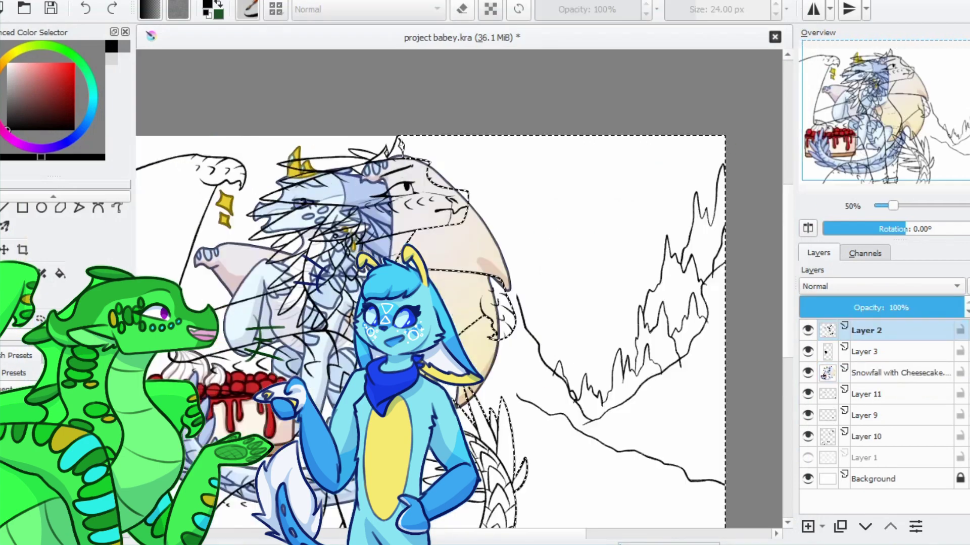
key("plus")
key("plus")
key("plus")
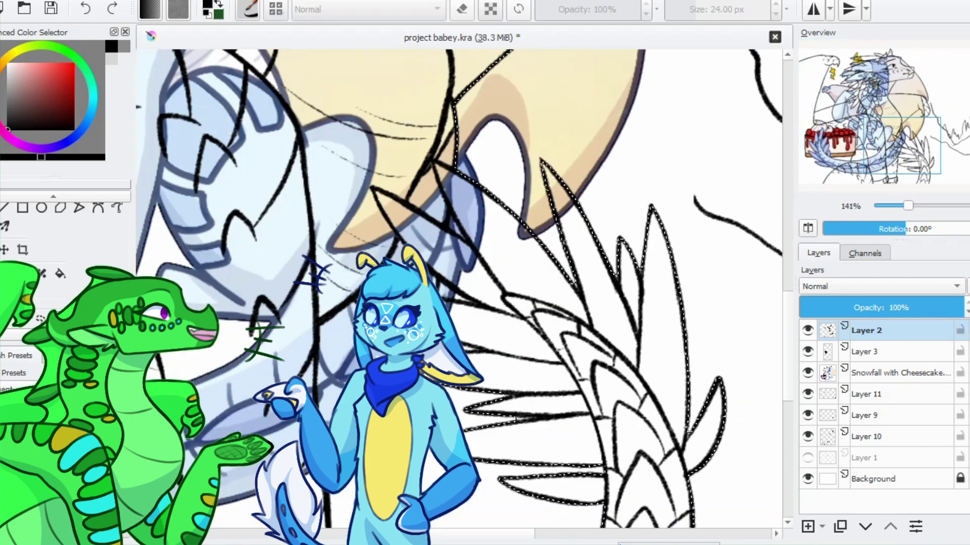
key("minus")
key("minus")
key("minus")
Add a new layer below Layer 3, fill the selected dragon silhouette with white, deselect it and save
key("Insert")
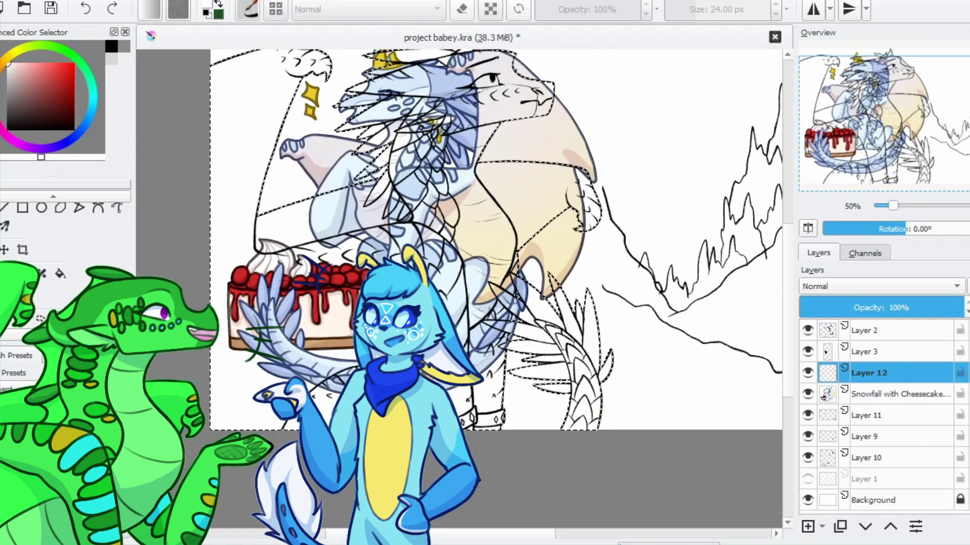
key("d")
key("x")
key("f")
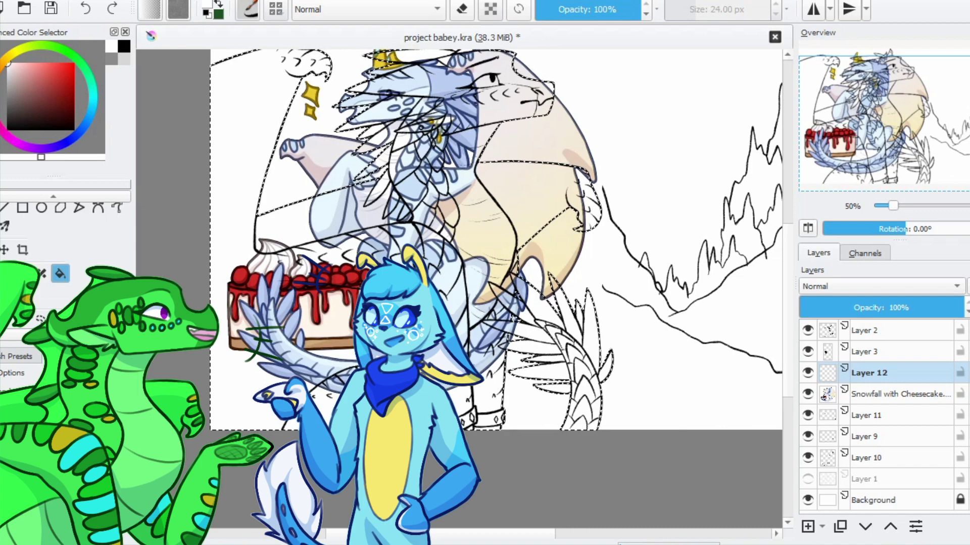
key("shift+BackSpace")
key("ctrl+shift+a")
key("ctrl+s")
Move the Snowfall with Cheesecake reference image to sit beside the line art dragon, facing its head
key("plus")
key("Page_Down")
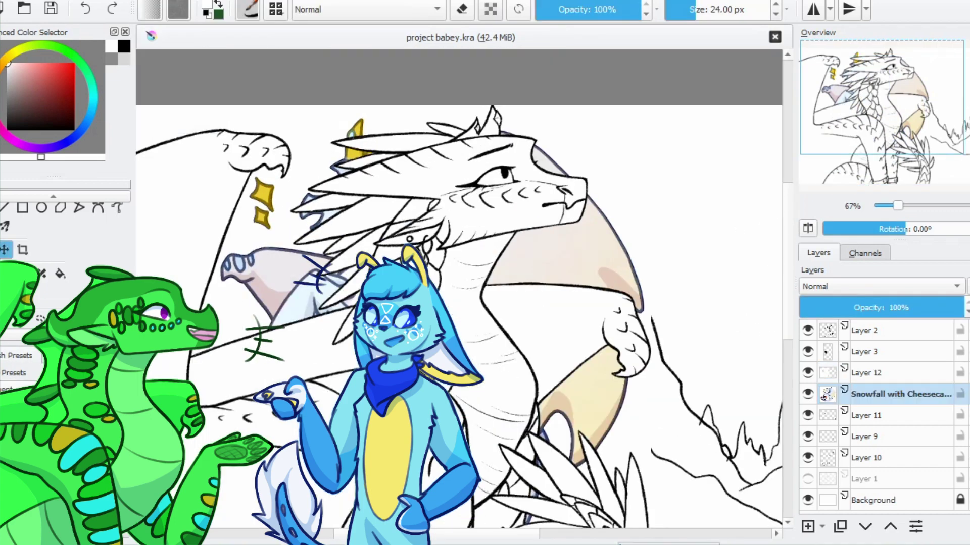
left_click_drag(732, 283, 520, 238)
key("minus")
key("plus")
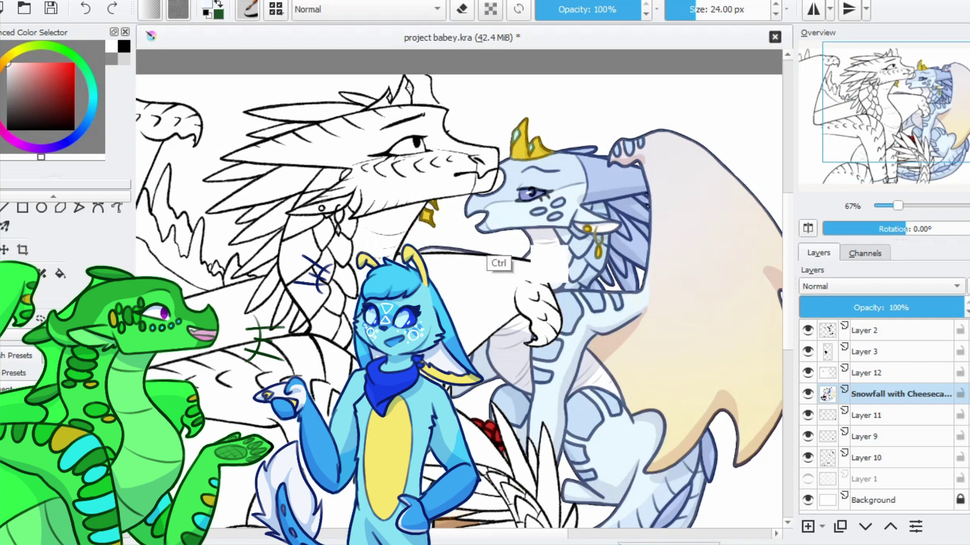
Fill the dragon's silhouette on Layer 12 with pale blue sampled from the reference dragon, using a slightly deeper blue for the head
left_click(546, 265, "ctrl")
key("f")
key("Page_Up")
left_click(384, 232)
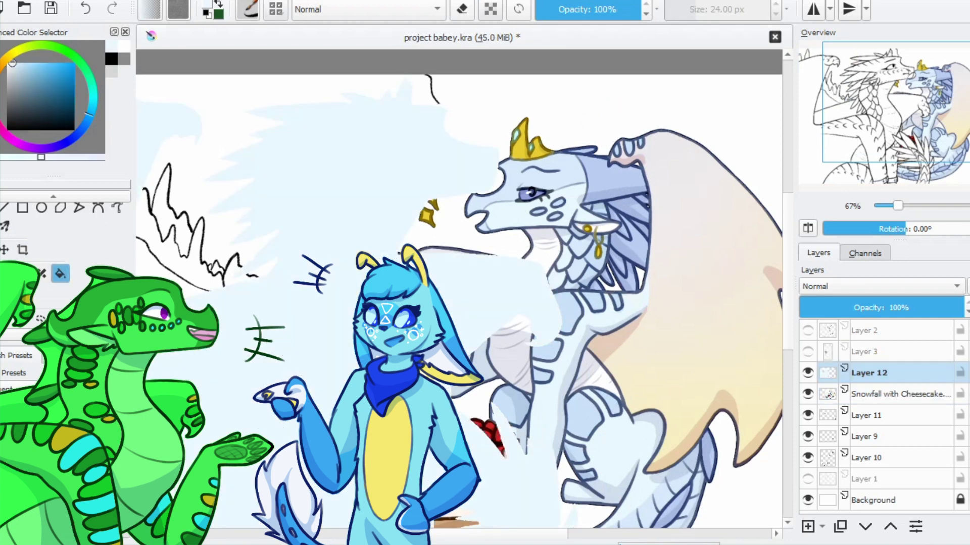
key("2")
key("1")
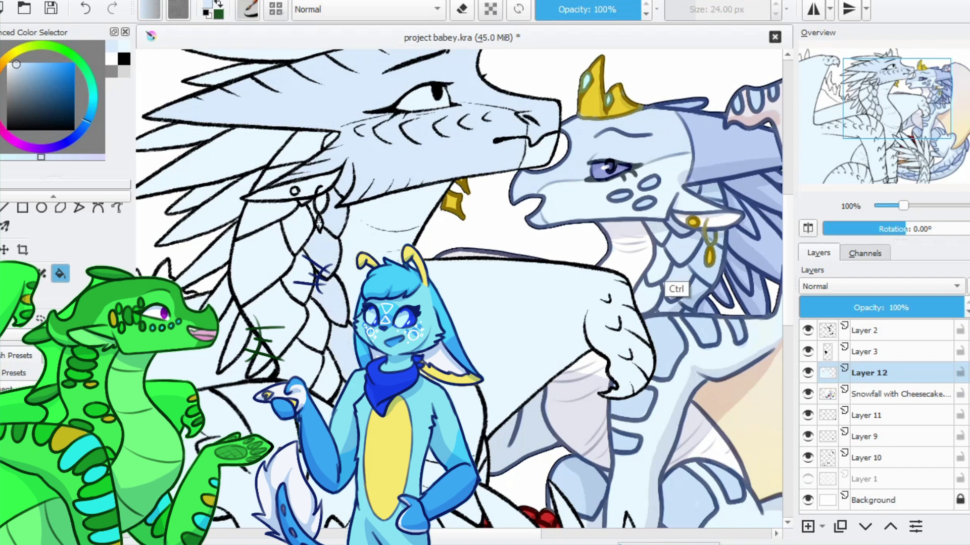
Separate the dragon's cheek and lower jaw from the upper head with a 40 px brush in a paler sampled blue
left_click(702, 303, "ctrl")
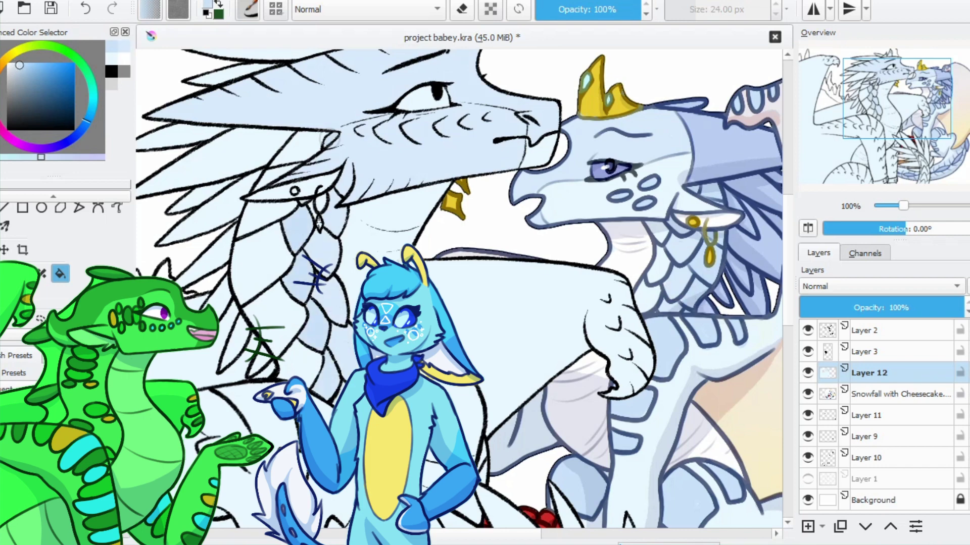
left_click(380, 209, "ctrl")
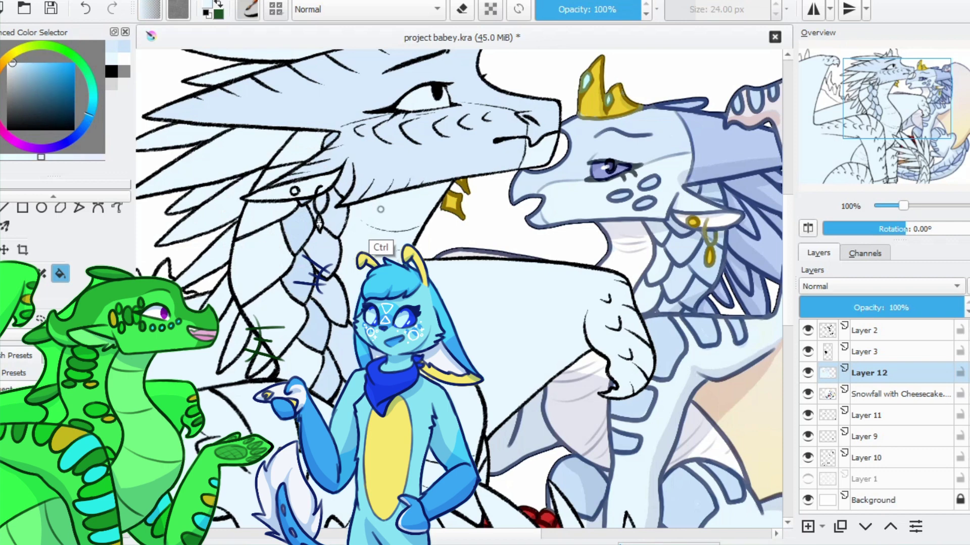
key("b")
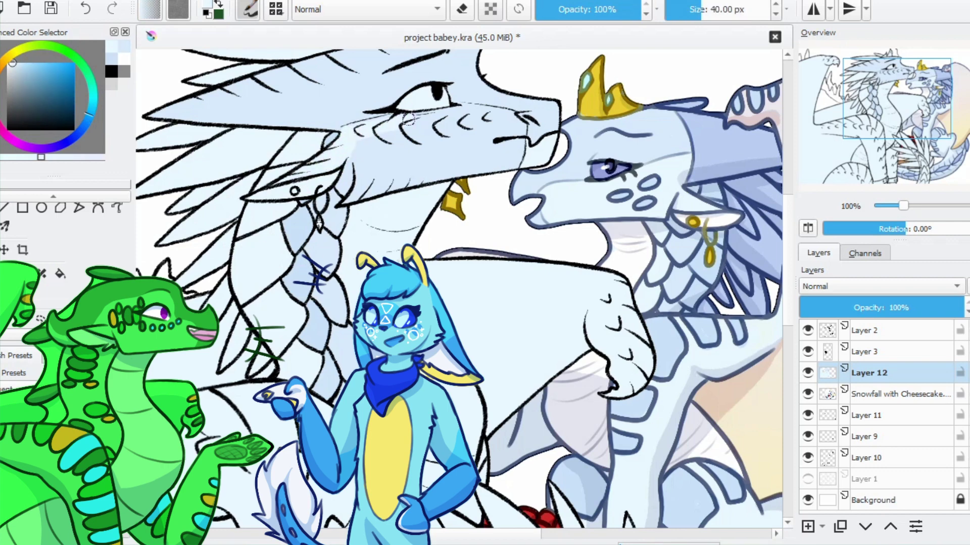
left_click(358, 159, "ctrl")
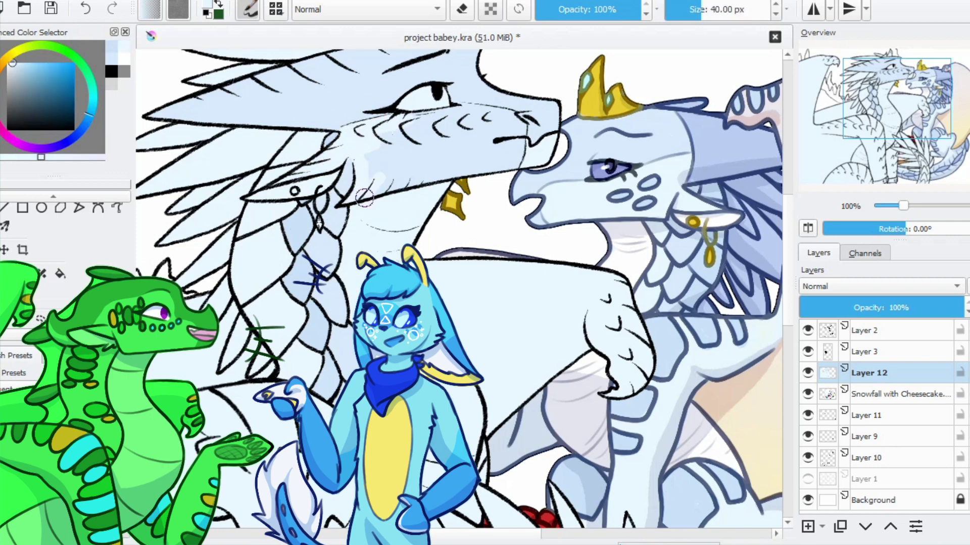
mouse_move(364, 197)
left_mouse_down()
mouse_move(415, 128)
mouse_move(451, 123)
left_mouse_up()
left_click_drag(511, 150, 531, 149)
left_click(552, 148, "ctrl")
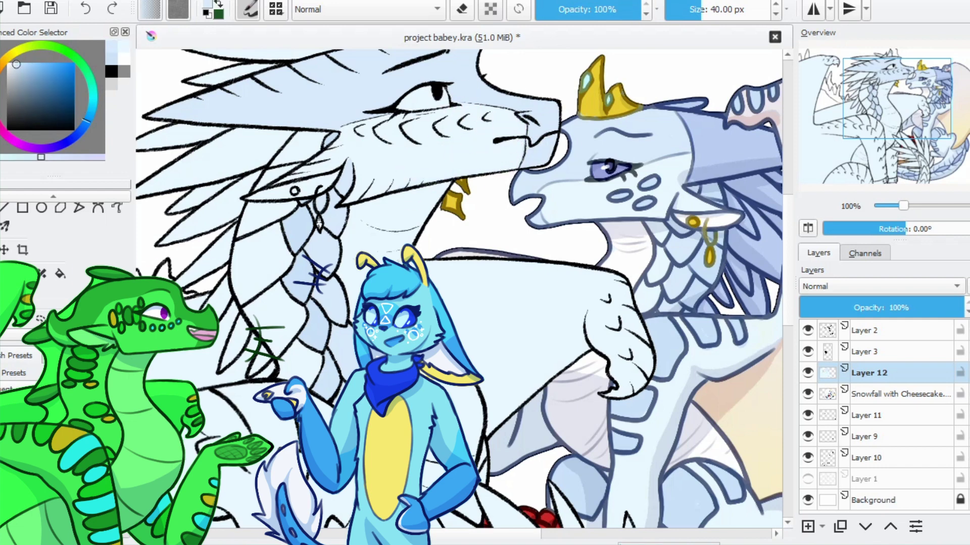
key("f")
Fill the dragon's head spikes and the back row of neck scales with periwinkle blue
mouse_move(574, 276)
left_mouse_down()
mouse_move(609, 174)
mouse_move(656, 134)
mouse_move(678, 165)
mouse_move(513, 275)
left_mouse_up()
left_click(212, 257)
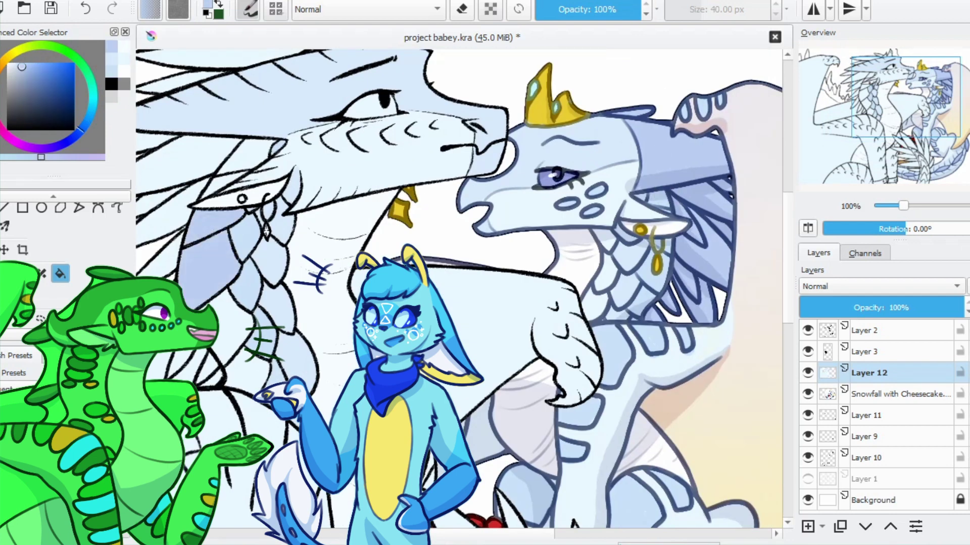
left_click_drag(455, 252, 523, 292)
left_click(283, 93)
left_click(247, 120)
left_click(222, 208)
left_click(227, 252)
left_click(233, 298)
left_click(250, 380)
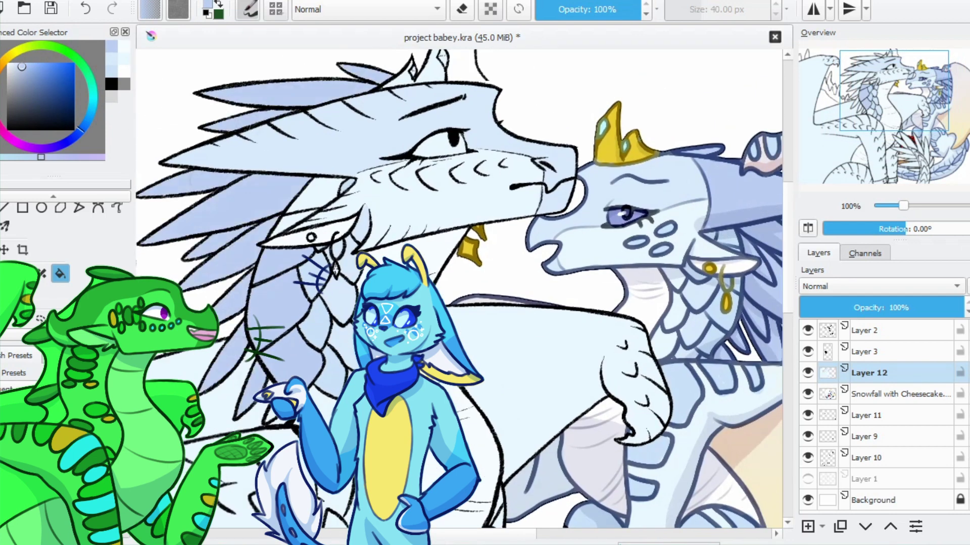
Try painting sampled light blue over the dragon's face with the brush, and undo the strokes
left_click(341, 151, "ctrl")
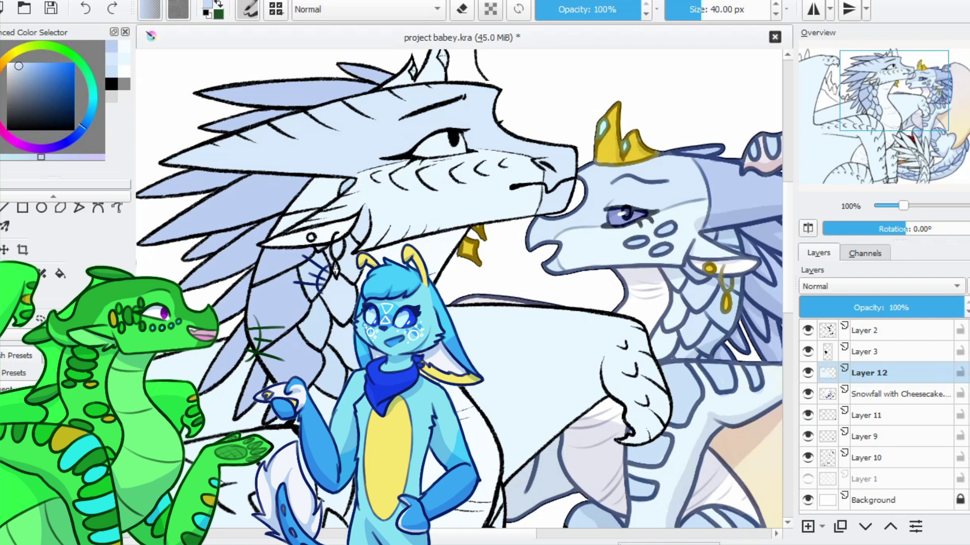
scroll(422, 198, "down", 2)
key("2")
scroll(422, 198, "up", 5)
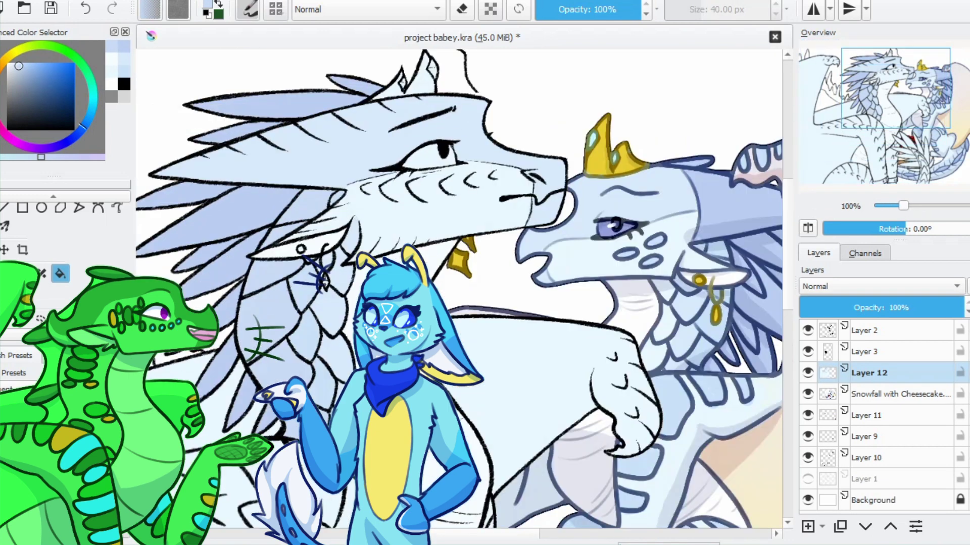
key("b")
left_click_drag(423, 198, 505, 217)
left_click(342, 246, "ctrl")
mouse_move(342, 246)
left_mouse_down()
mouse_move(461, 130)
mouse_move(384, 146)
mouse_move(434, 152)
mouse_move(330, 172)
mouse_move(387, 174)
left_mouse_up()
key("ctrl+z")
key("ctrl+z")
key("ctrl+z")
key("ctrl+z")
Fill the dragon's earring and crown with gold sampled from the reference, and the crown's gems with light cyan
key("f")
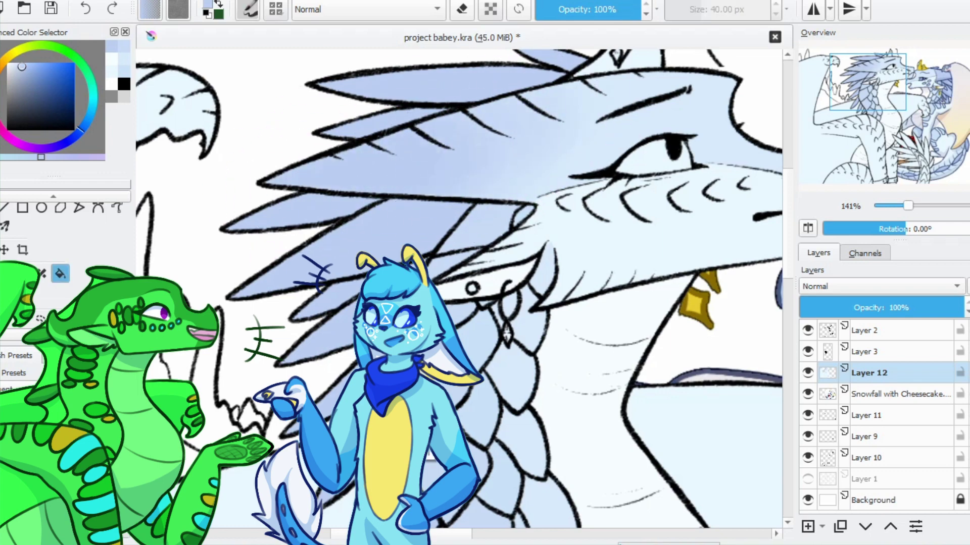
scroll(459, 288, "down", 5)
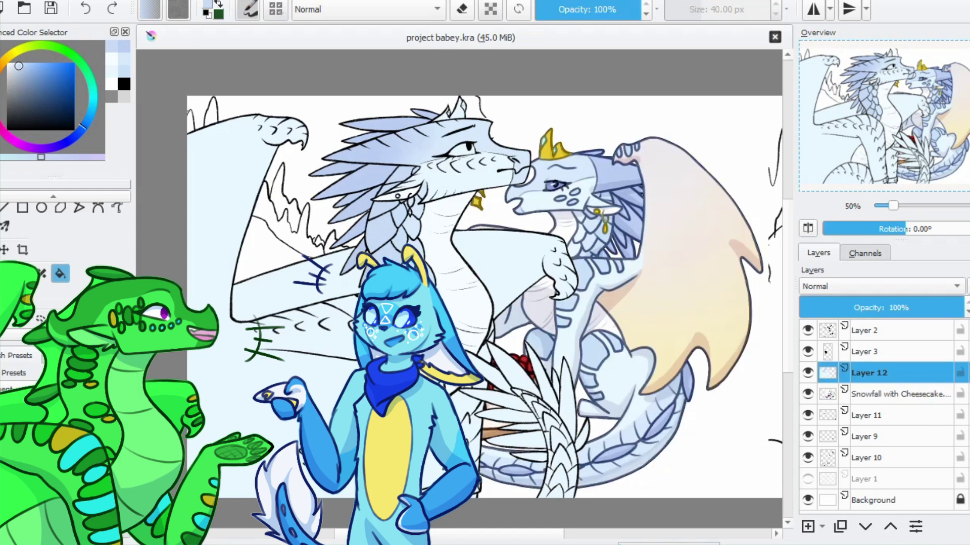
scroll(461, 174, "up", 5)
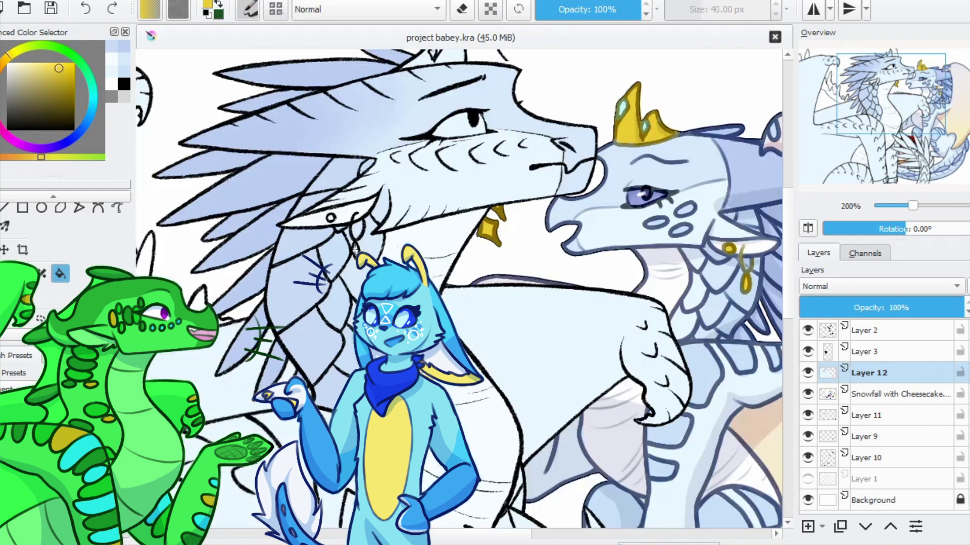
scroll(529, 199, "up", 5)
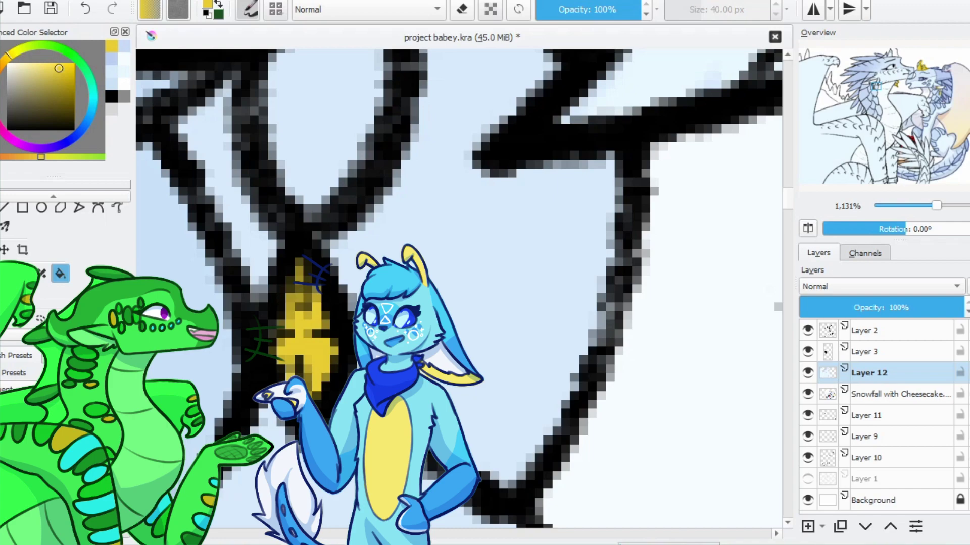
scroll(460, 202, "down", 10)
scroll(460, 202, "up", 5)
scroll(462, 167, "down", 2)
scroll(462, 167, "up", 5)
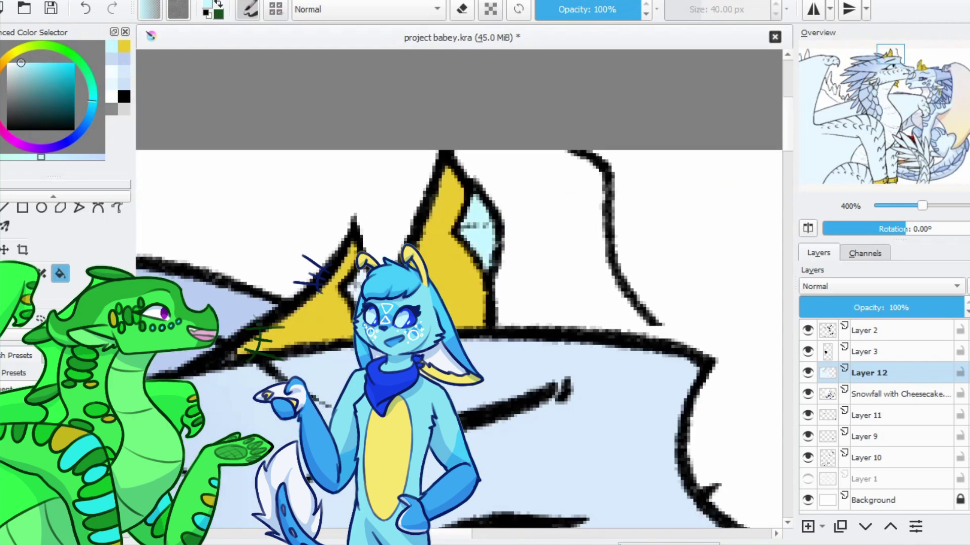
Colour the dragon's eye on Layer 3 with the reference's lavender for the iris and dark navy for the pupil
scroll(464, 294, "down", 15)
scroll(463, 202, "down", 3)
scroll(462, 202, "up", 4)
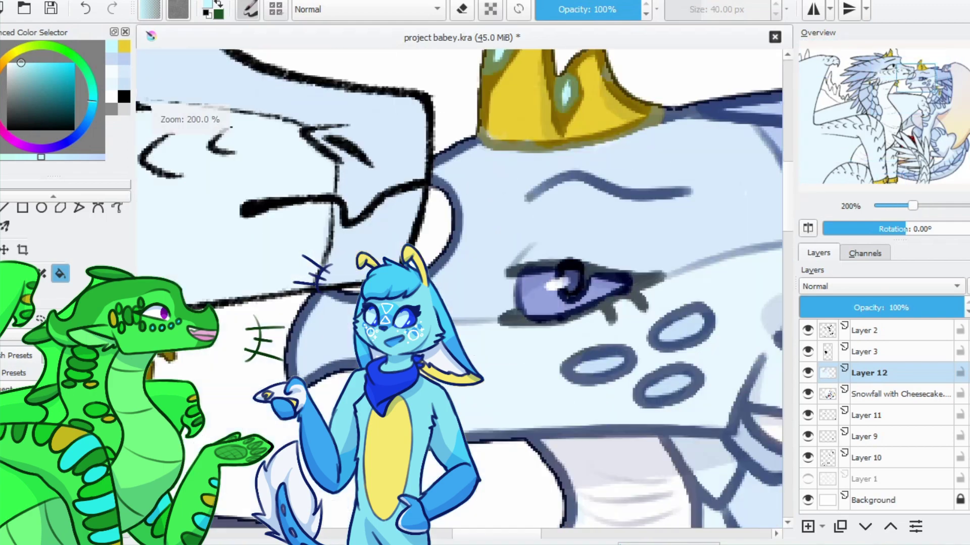
key("Page_Up")
scroll(317, 277, "down", 3)
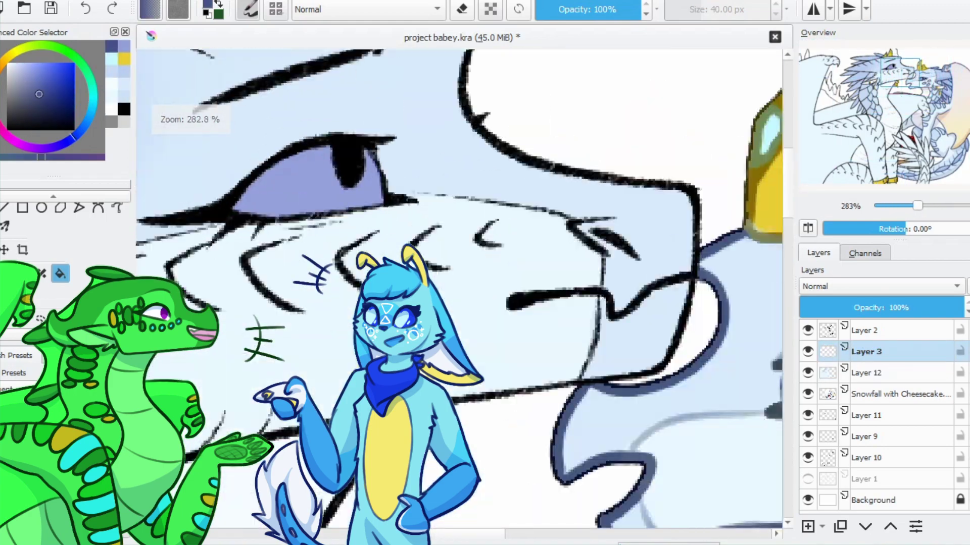
scroll(534, 217, "down", 1)
left_click(369, 205, "ctrl")
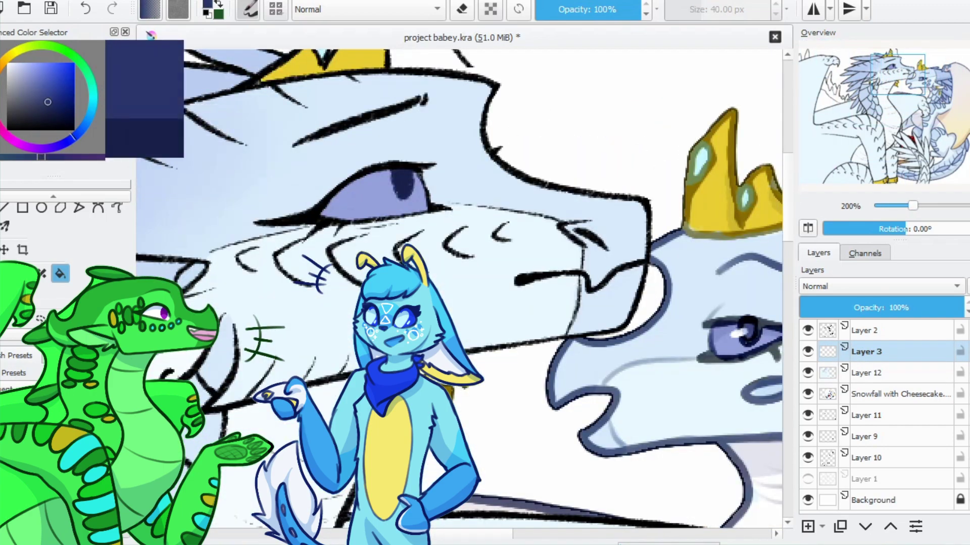
key("f")
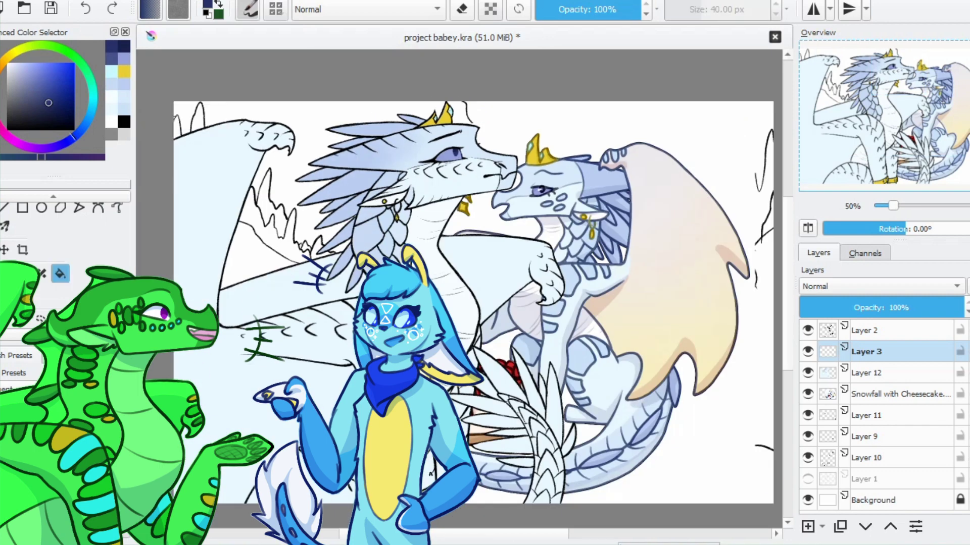
Return to Layer 12 and fill the spikes along the dragon's tail with periwinkle blue
key("ctrl+z")
left_click(808, 351)
left_click(868, 373)
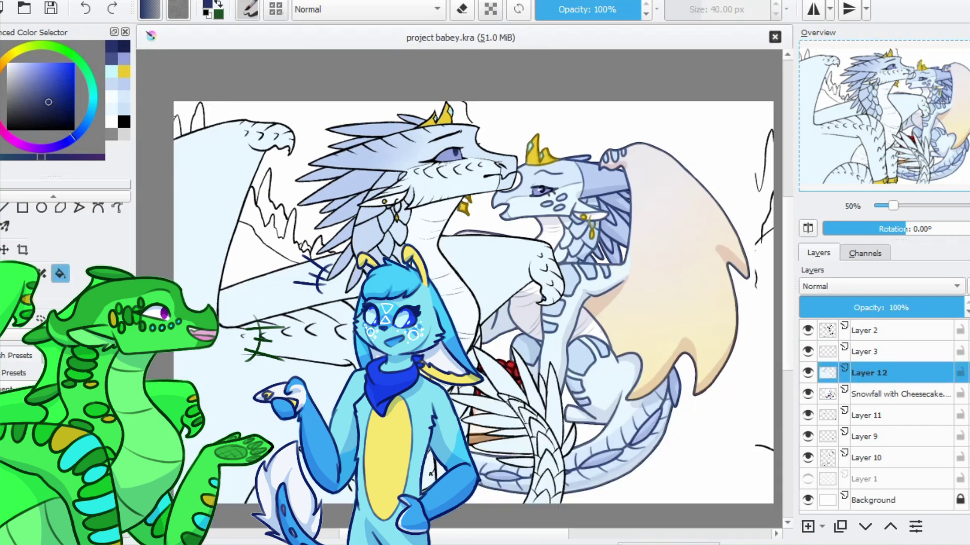
scroll(500, 344, "up", 1)
scroll(505, 303, "up", 1)
mouse_move(440, 252)
left_mouse_down()
mouse_move(374, 240)
mouse_move(348, 295)
mouse_move(482, 426)
left_mouse_up()
scroll(545, 318, "down", 1)
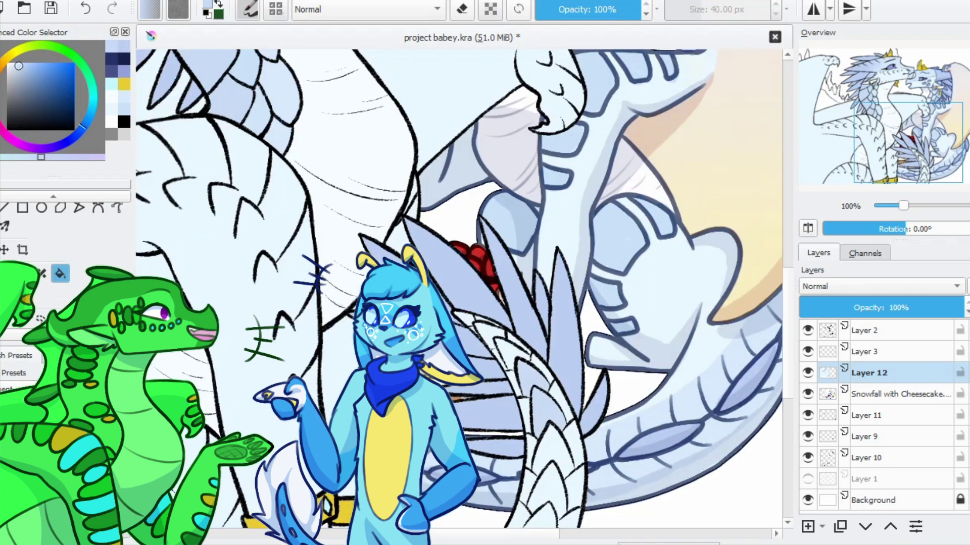
scroll(545, 318, "down", 1)
scroll(550, 355, "up", 3)
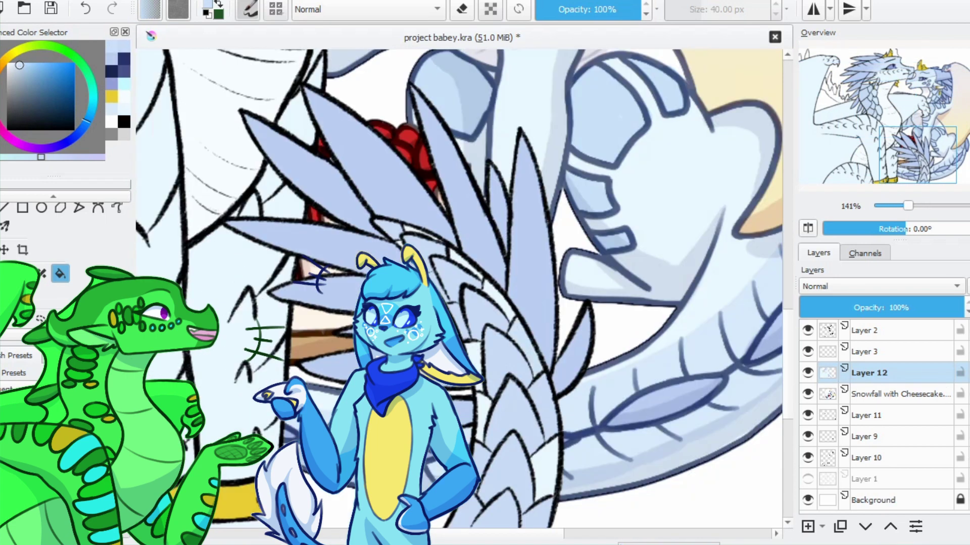
Fill the tail scales, including the small gaps between them, with light blue shades and save the drawing
scroll(550, 355, "up", 5)
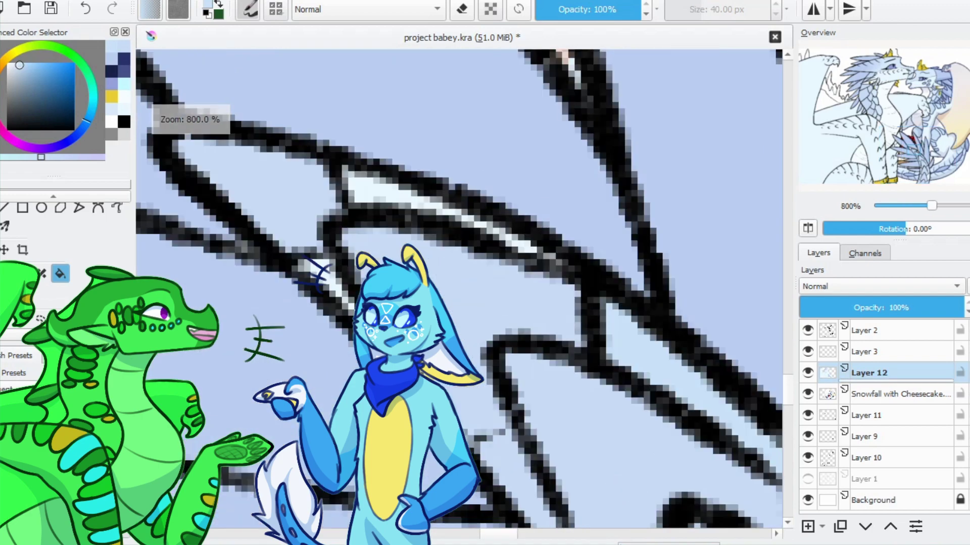
scroll(551, 355, "down", 5)
scroll(550, 355, "down", 3)
scroll(551, 355, "up", 4)
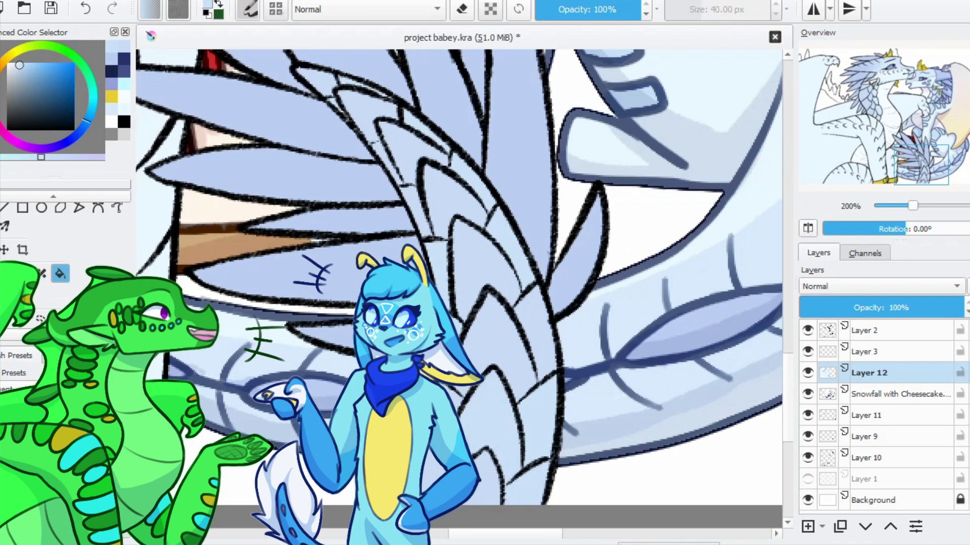
scroll(551, 355, "down", 1)
scroll(551, 355, "up", 2)
scroll(550, 355, "down", 1)
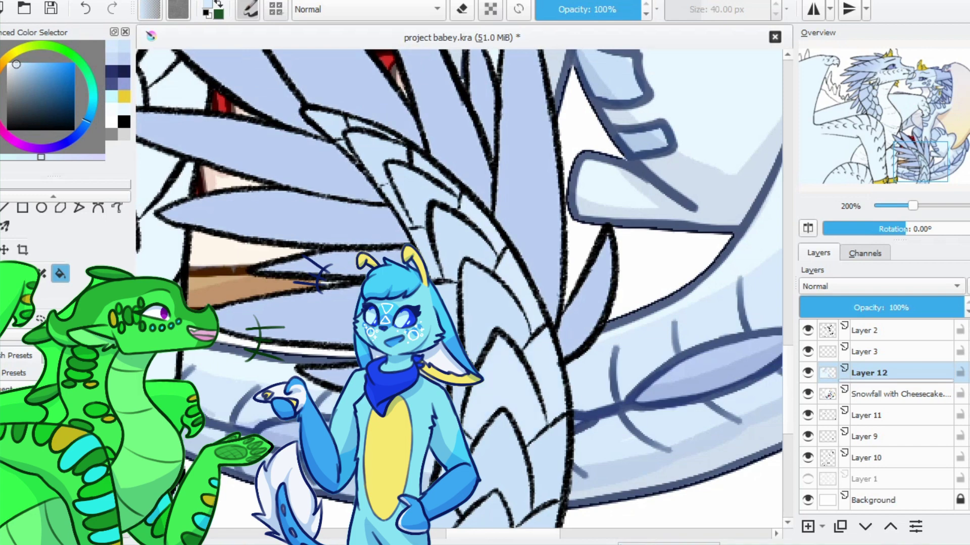
scroll(551, 355, "down", 4)
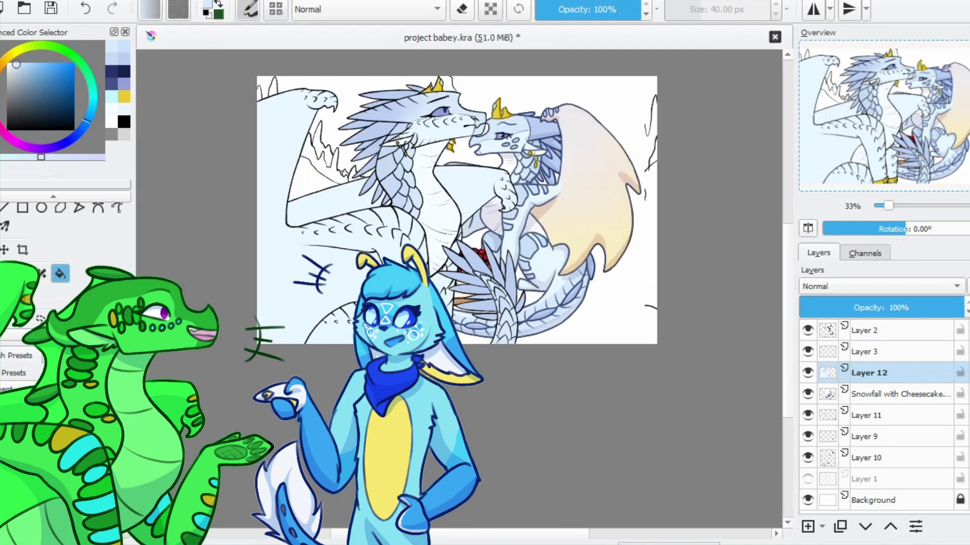
scroll(551, 355, "up", 2)
scroll(551, 355, "down", 2)
key("ctrl+s")
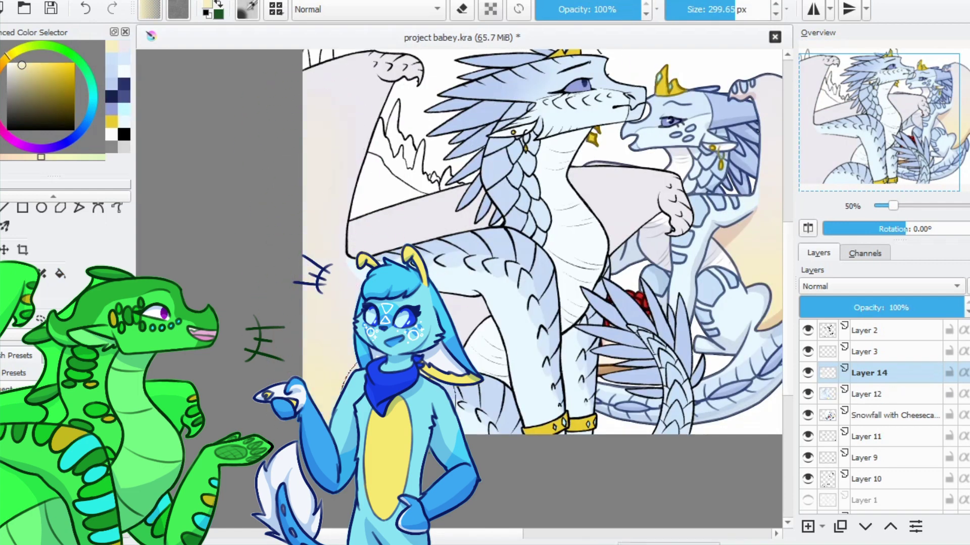
Add a new layer above Layer 14 and paint soft pale yellow over the dragon's folded wing arm
left_click(808, 527)
left_click(827, 478, "ctrl")
left_click_drag(343, 212, 377, 232)
left_click(151, 2)
left_click(175, 37)
scroll(372, 173, "up", 2)
Erase the yellow spilling onto the dragon's shoulder and upper leg on Layer 15 with a 50 px eraser
key("e")
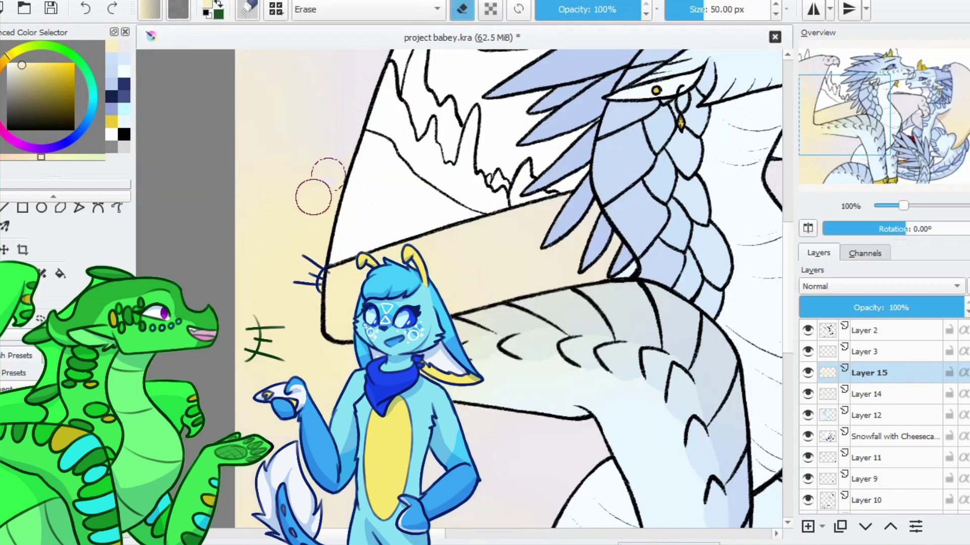
left_click_drag(457, 328, 620, 298)
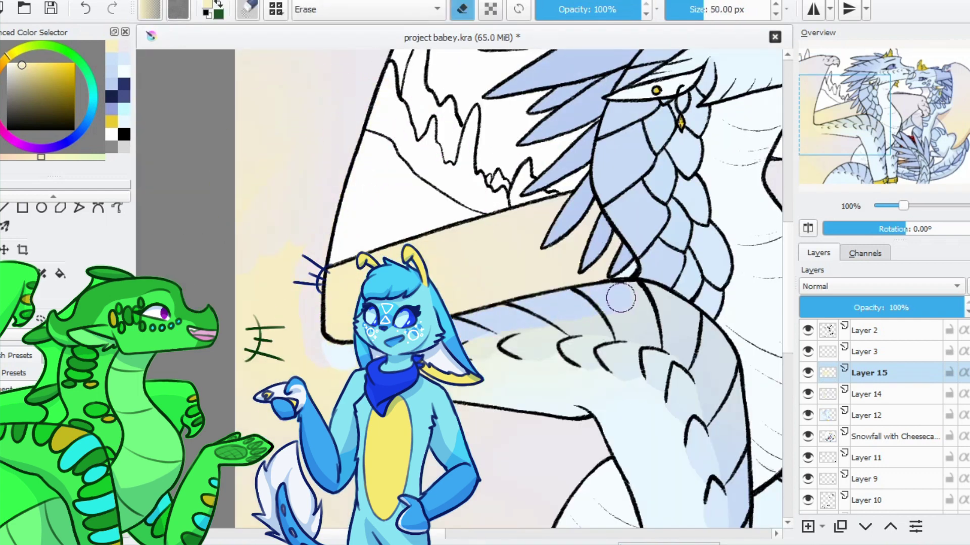
left_click_drag(241, 362, 90, 212)
key("ctrl+z")
key("e")
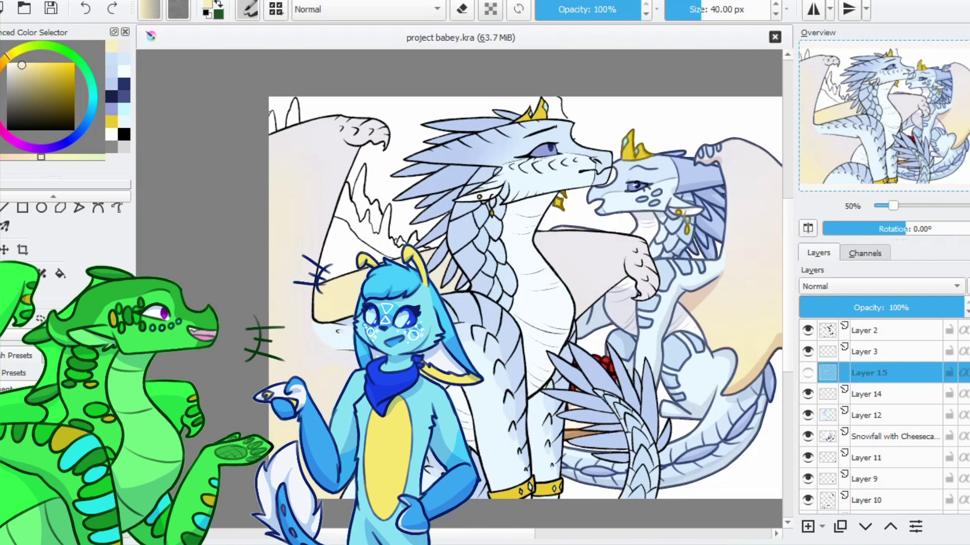
Set Layer 15's opacity to 76% and merge it down into Layer 14
key("minus")
key("shift+Delete")
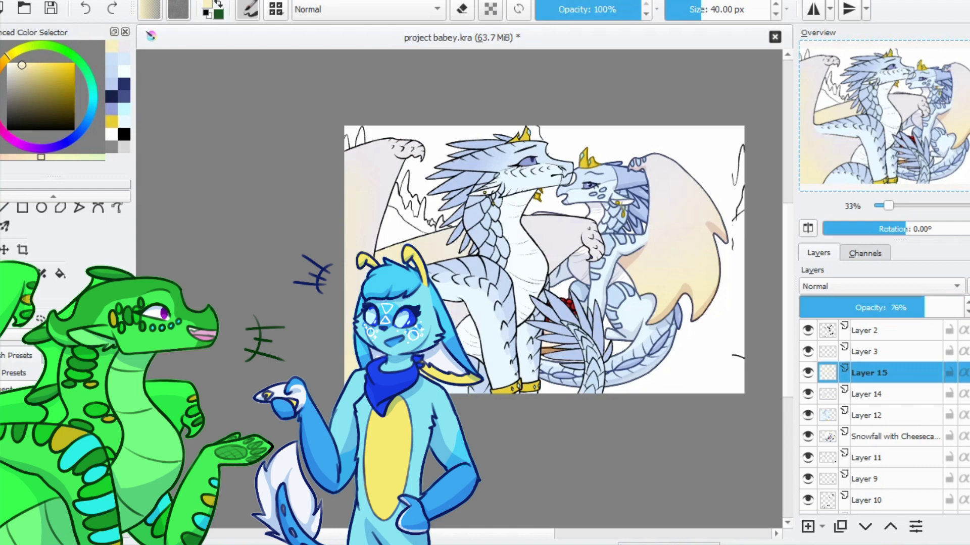
left_click(922, 308)
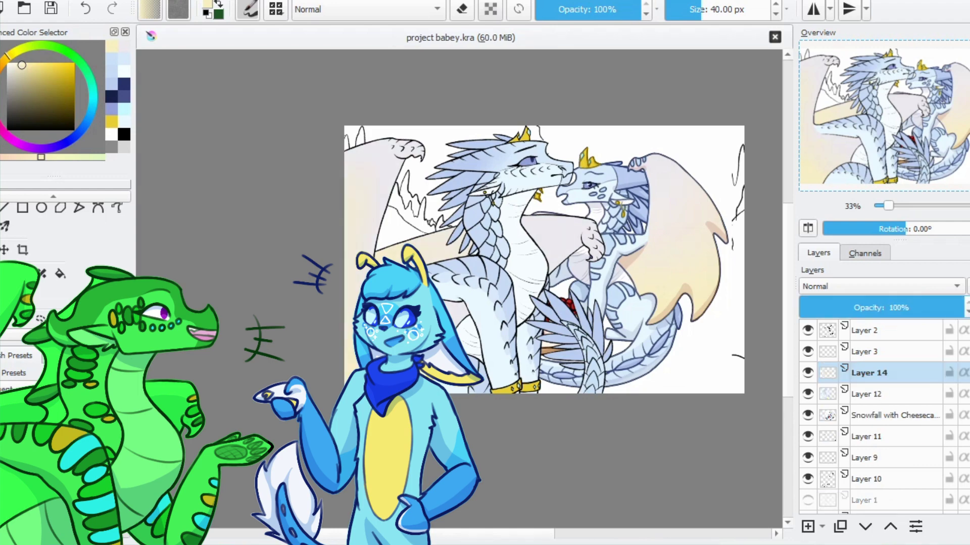
Sample the dark blue from the reference dragon, delete the Snowfall with Cheesecake layer, and save the drawing
scroll(599, 186, "up", 6)
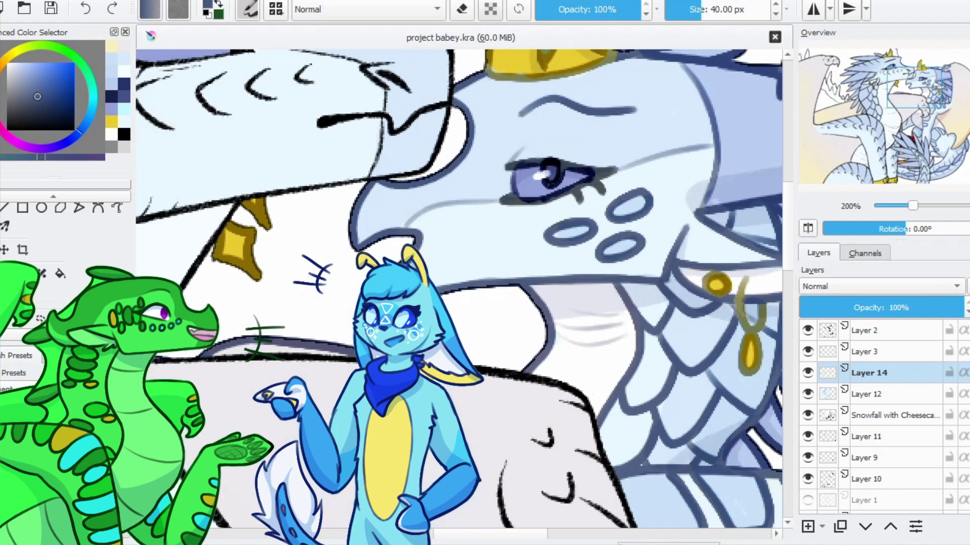
key("shift+Delete")
scroll(460, 288, "down", 5)
scroll(460, 288, "up", 1)
key("ctrl+s")
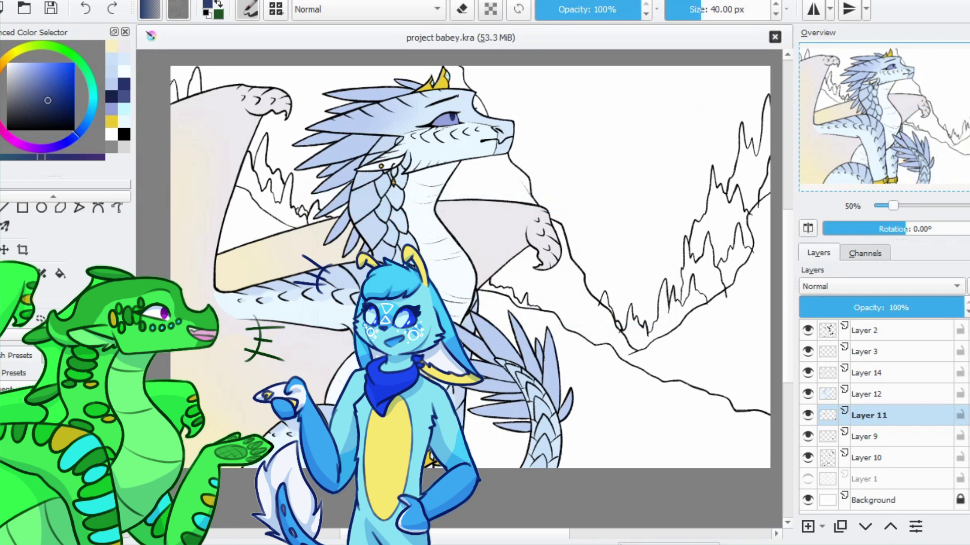
Recolour the dragon's black line art on Layer 2 dark blue, using a very large brush
left_click(866, 330)
mouse_move(657, 238)
left_mouse_down()
mouse_move(714, 237)
mouse_move(354, 202)
mouse_move(454, 328)
left_mouse_up()
mouse_move(404, 152)
left_mouse_down()
mouse_move(253, 228)
mouse_move(212, 212)
mouse_move(245, 313)
mouse_move(328, 177)
mouse_move(354, 202)
mouse_move(505, 152)
mouse_move(505, 440)
left_mouse_up()
scroll(448, 115, "up", 4)
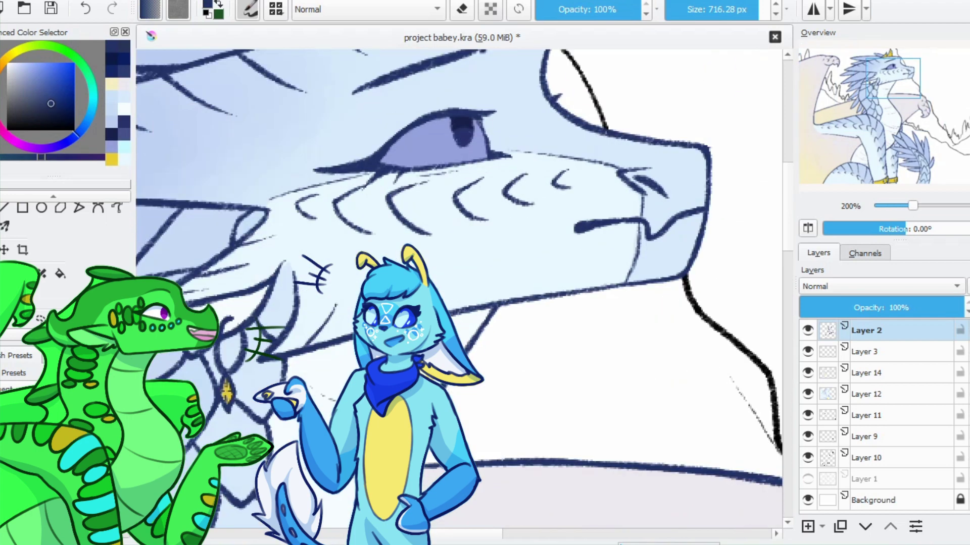
Darken the dragon's eyelid lines and nostril with near-black navy at 40 px and save the drawing
key("/")
left_click_drag(316, 169, 455, 115)
left_click_drag(359, 161, 494, 112)
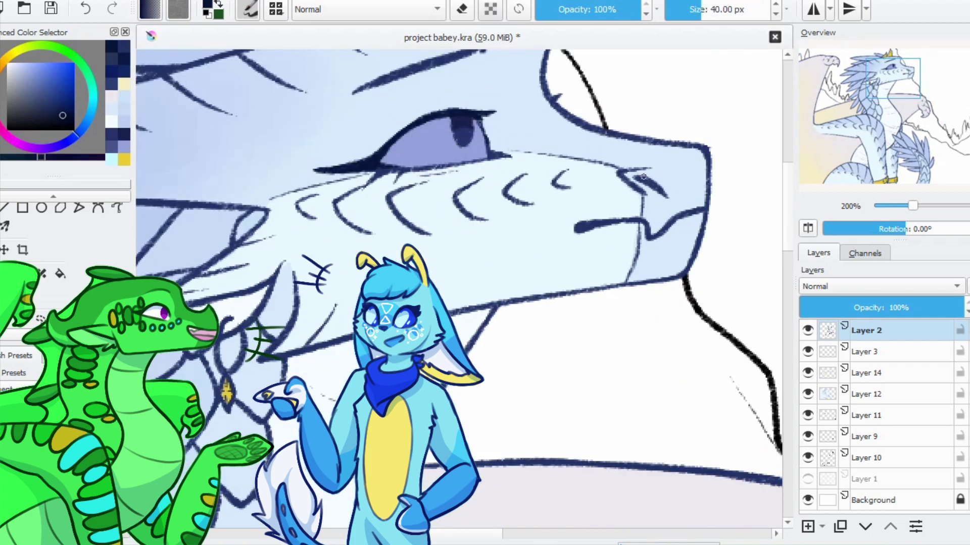
scroll(500, 159, "down", 5)
key("ctrl+s")
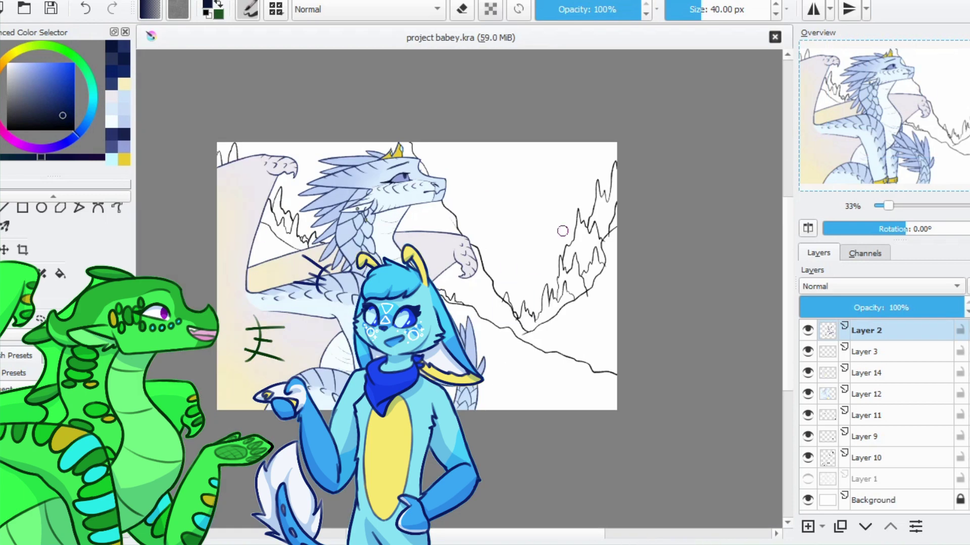
Recolour the outlines around the crown's gold points dark gold
scroll(411, 146, "up", 6)
left_click(394, 212, "ctrl")
left_click(387, 158, "ctrl")
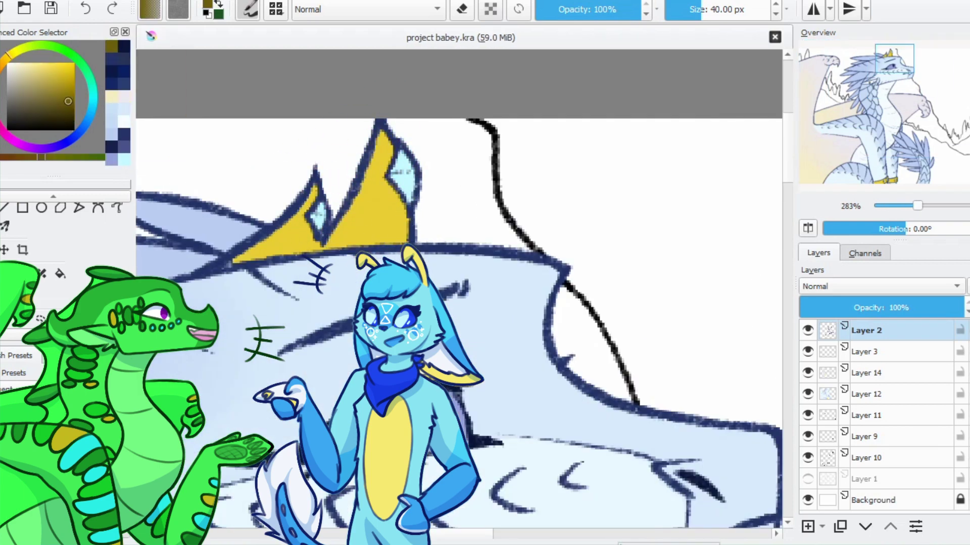
left_click_drag(353, 191, 324, 244)
mouse_move(314, 170)
left_mouse_down()
mouse_move(277, 191)
mouse_move(229, 255)
left_mouse_up()
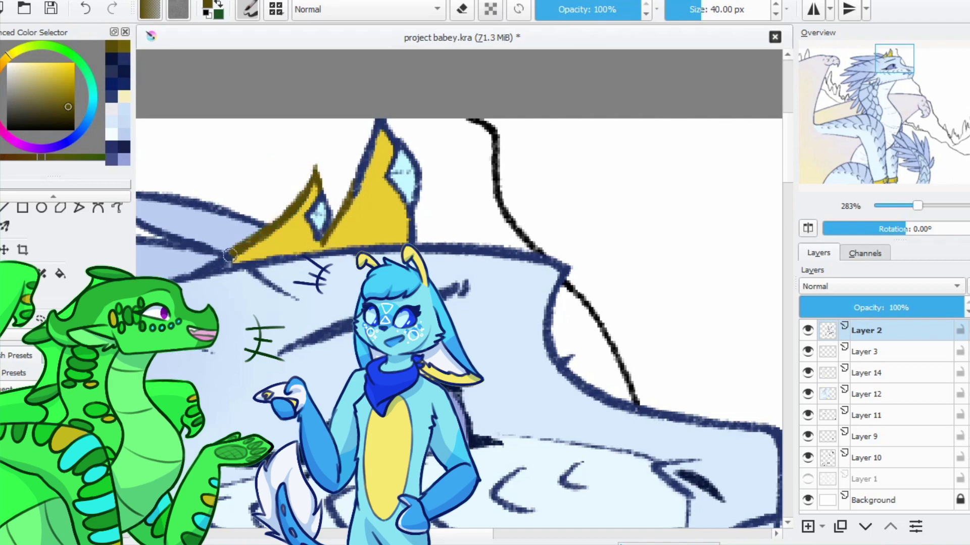
left_click(188, 265, "ctrl")
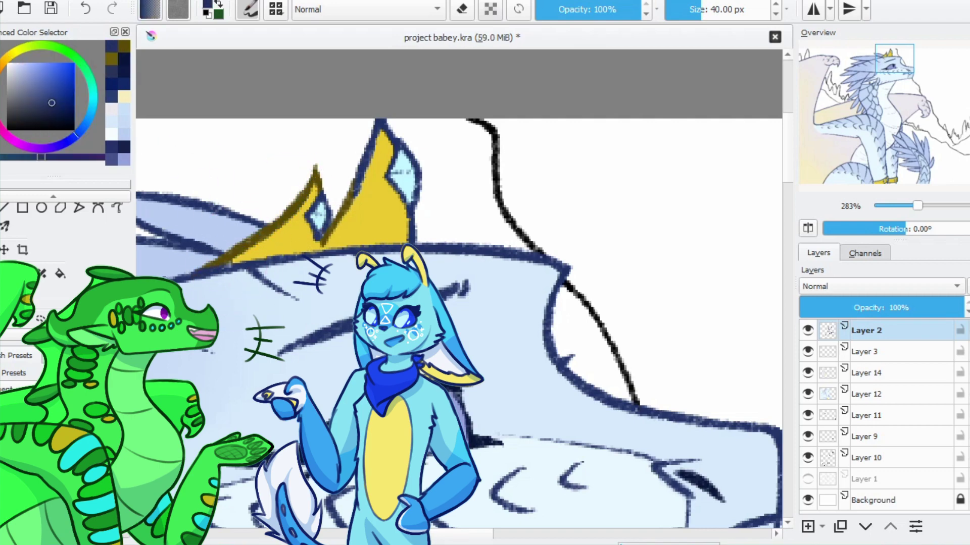
left_click(303, 202, "ctrl")
left_click_drag(382, 133, 326, 241)
Recolour the outlines of the earrings and the gold leg bands dark gold
scroll(411, 227, "down", 10)
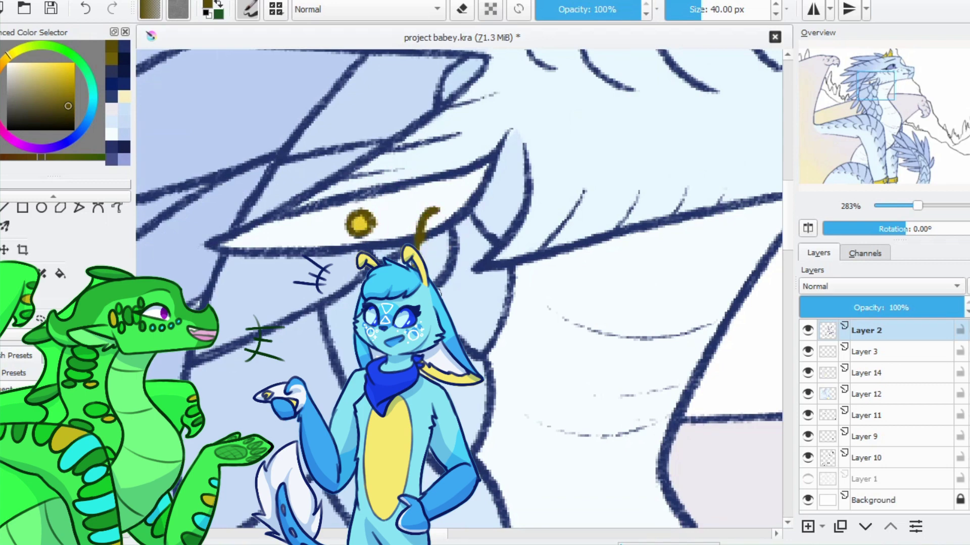
left_click(472, 268, "ctrl")
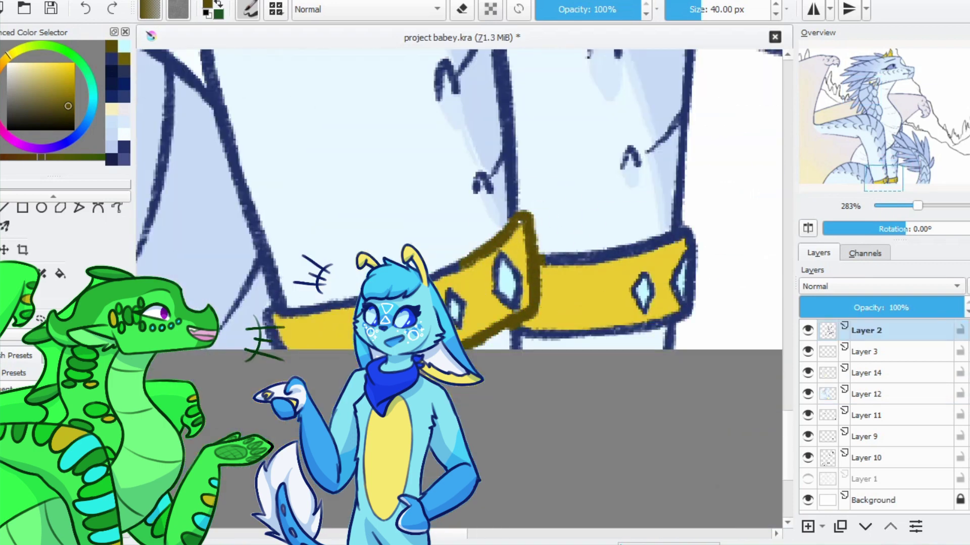
mouse_move(547, 304)
left_mouse_down()
mouse_move(562, 334)
mouse_move(619, 332)
mouse_move(698, 234)
mouse_move(698, 275)
left_mouse_up()
scroll(687, 307, "down", 10)
scroll(519, 232, "up", 4)
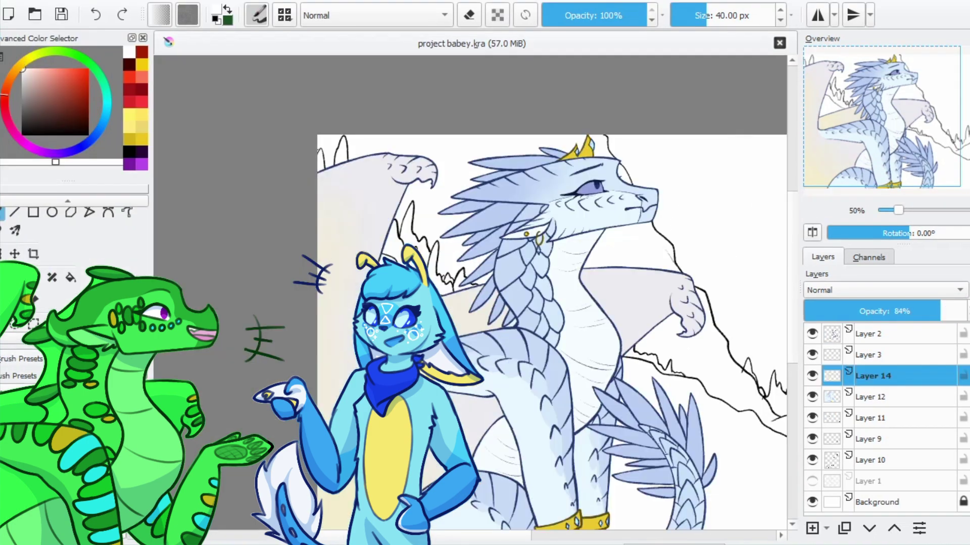
Show the hidden Layer 1 sketch and delete that layer
scroll(559, 321, "up", 1)
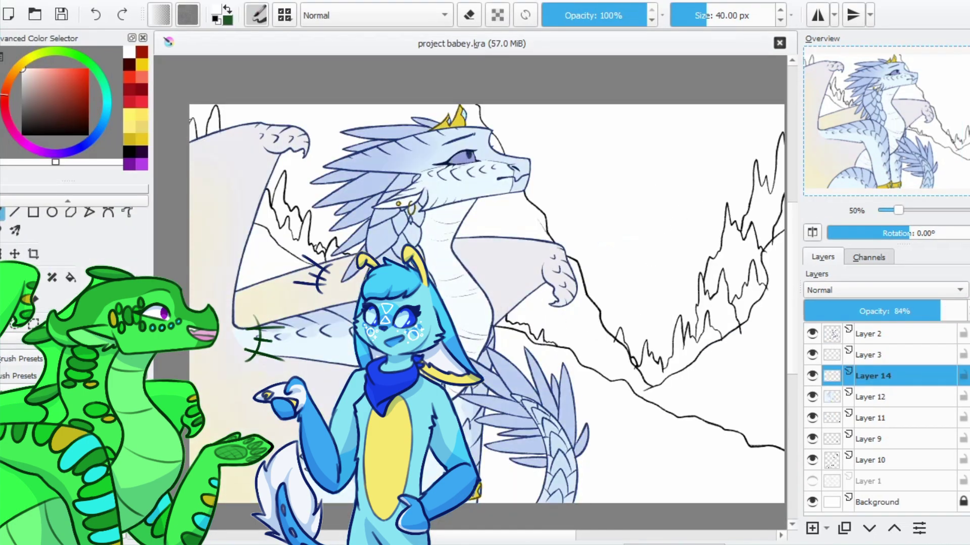
left_click(812, 480)
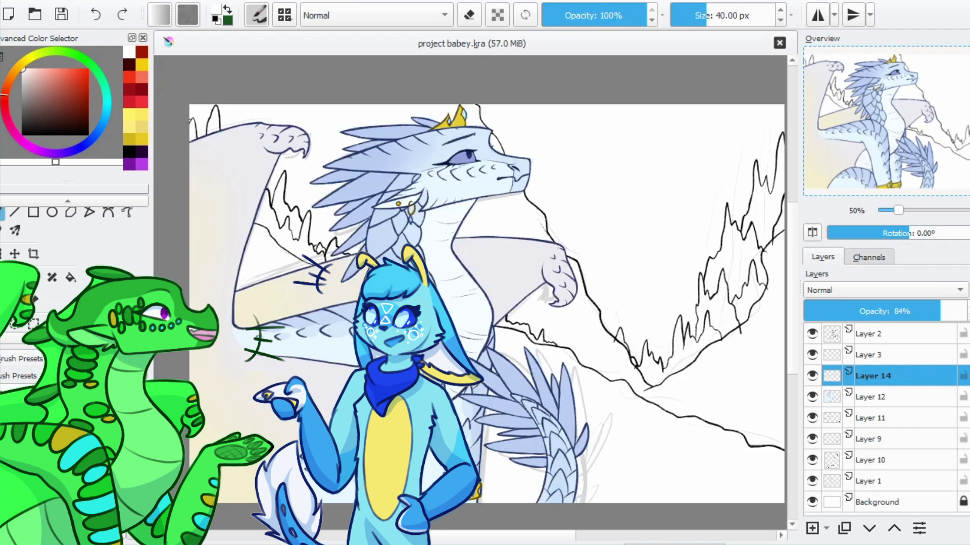
left_click(869, 480)
key("shift+Delete")
Group Layers 2, 3, 14 and 12 into a group named Snowfall
left_click(868, 397)
left_click(868, 334, "shift")
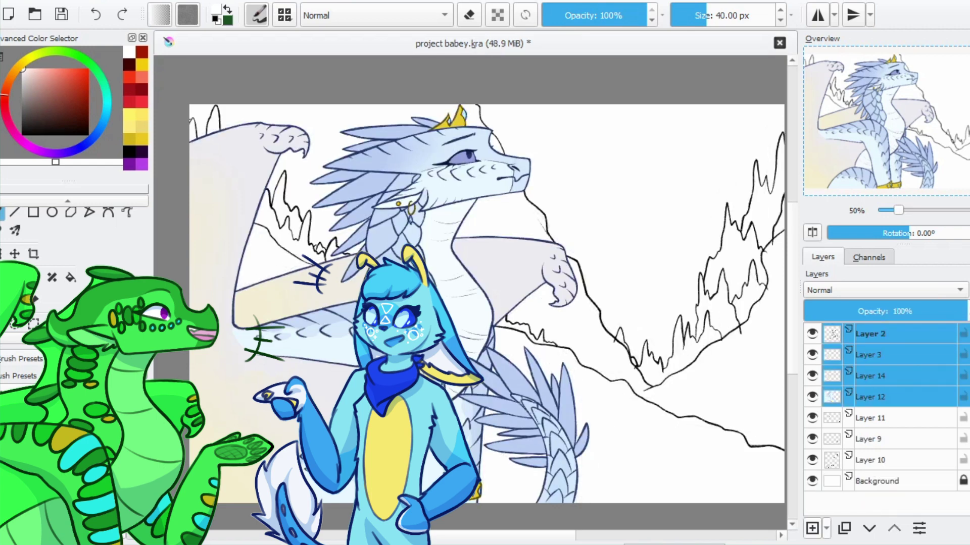
key("ctrl+g")
key("Return")
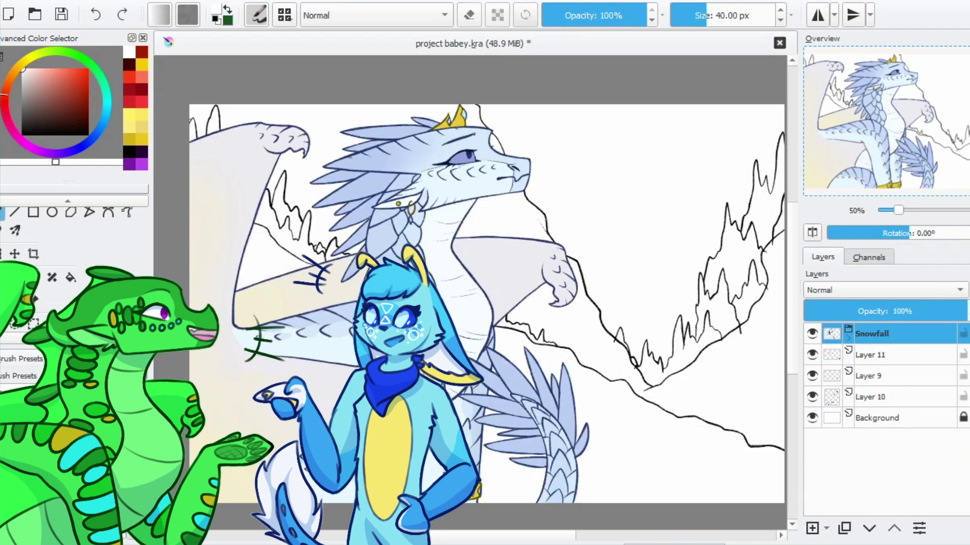
Add a new layer above Layer 2 inside the Snowfall group and fill the dragon's whole silhouette with red
left_click(889, 354)
key("Insert")
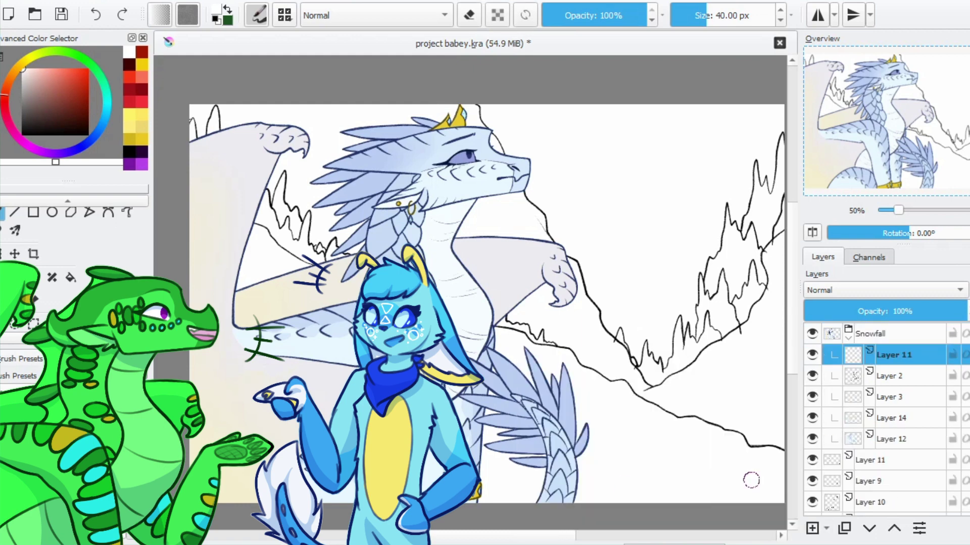
left_click(142, 51)
left_click(129, 88)
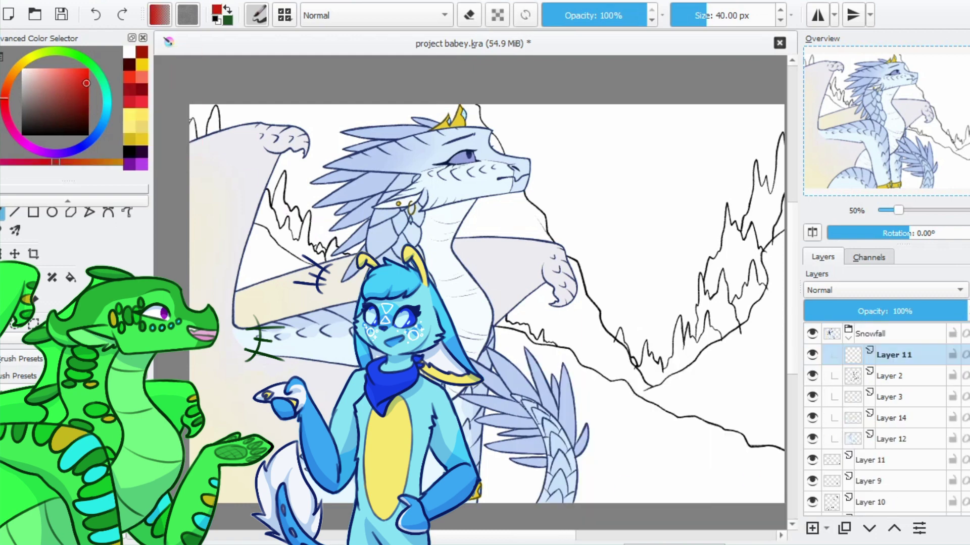
left_click(852, 376, "ctrl")
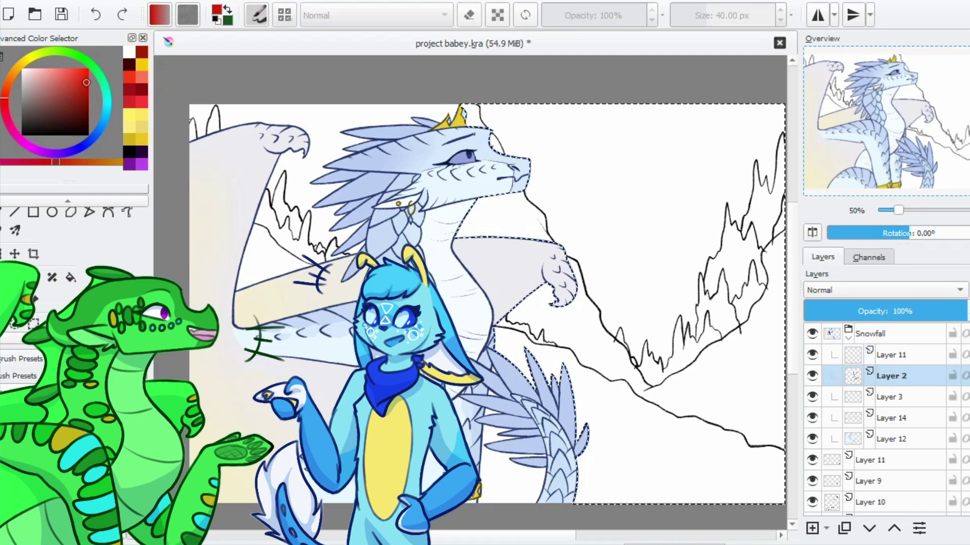
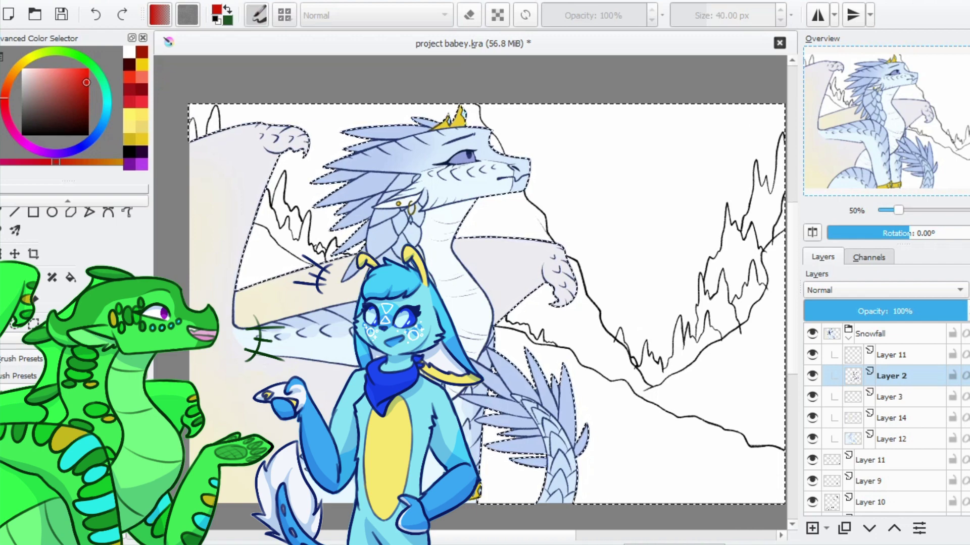
key("ctrl+i")
key("Page_Up")
key("f")
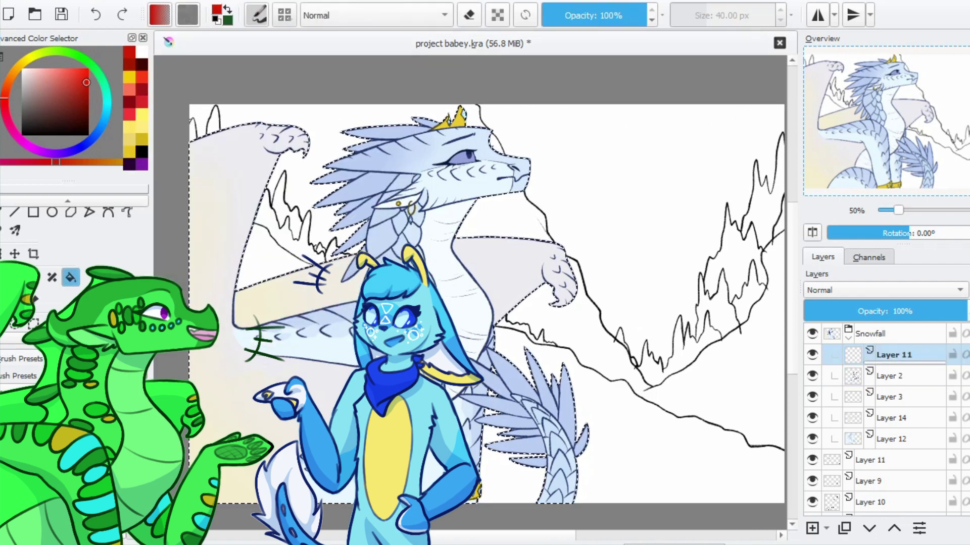
key("shift+BackSpace")
key("ctrl+shift+a")
Set the red silhouette layer to Multiply blending at 36% opacity
left_click(884, 290)
left_click(833, 355)
key("b")
left_click(862, 311)
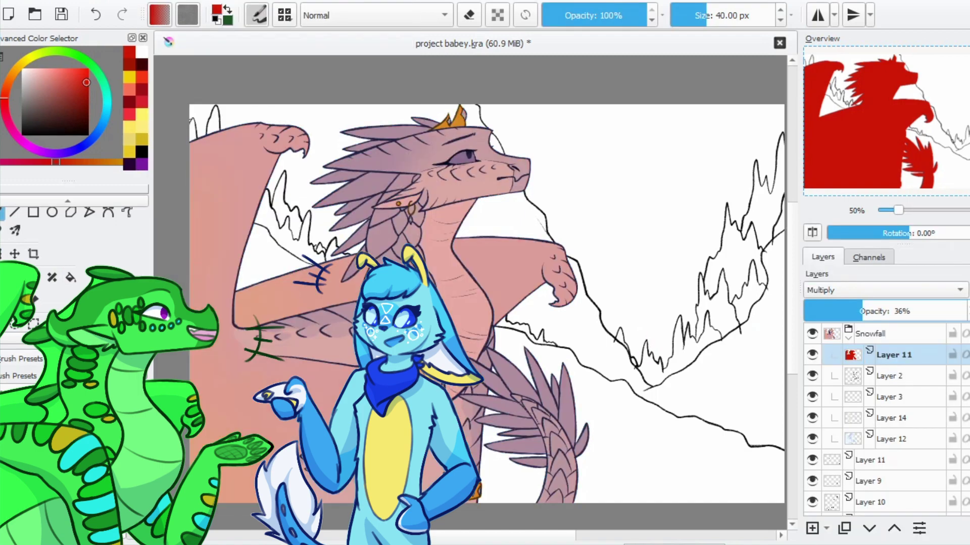
Try progressively darker reds as the fill of the Multiply shading layer
left_click(80, 106)
key("f")
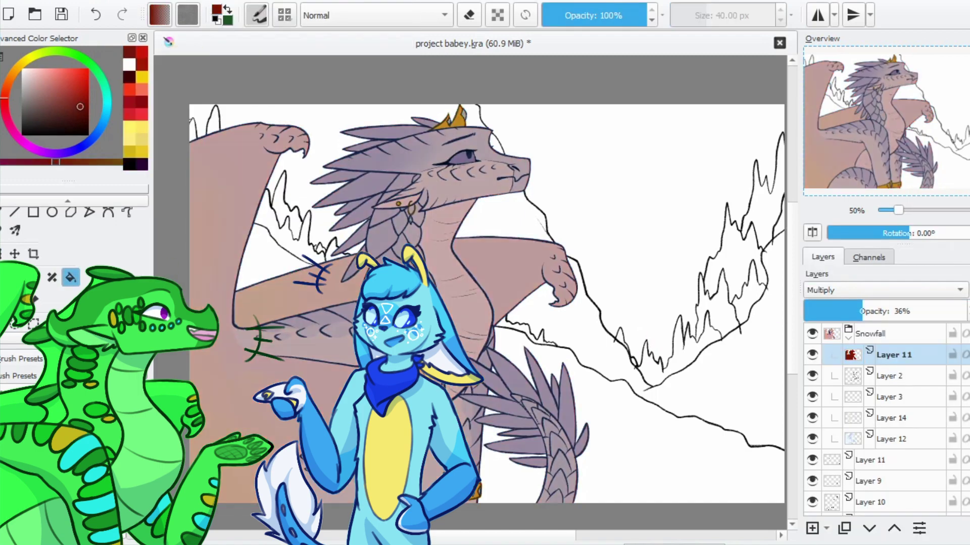
left_click(67, 119)
left_click(72, 114)
Refill the Multiply shading layer with a light muted purple and set its opacity to 66%
left_click(37, 149)
left_click(45, 73)
key("shift+BackSpace")
left_click(959, 311)
scroll(524, 158, "up", 4)
key("ctrl+z")
key("ctrl+z")
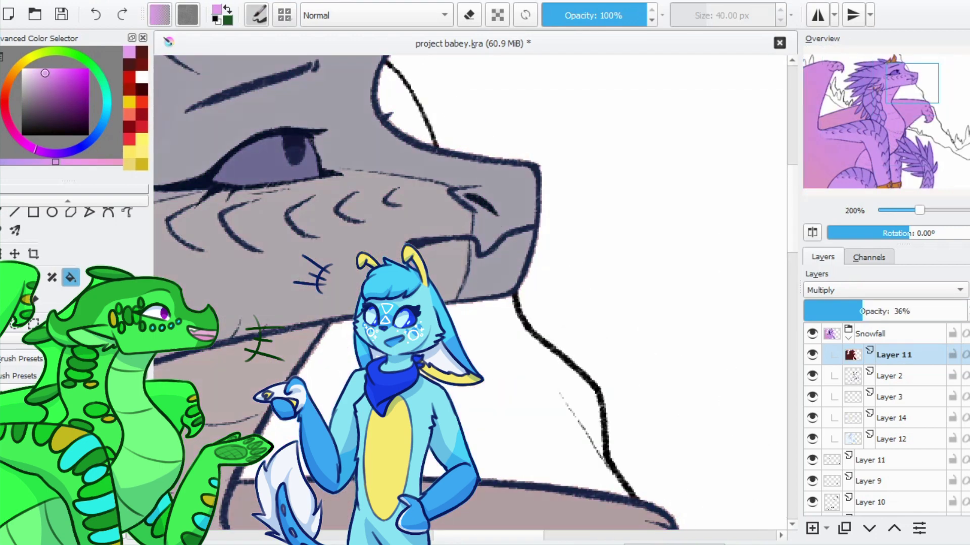
key("ctrl+shift+z")
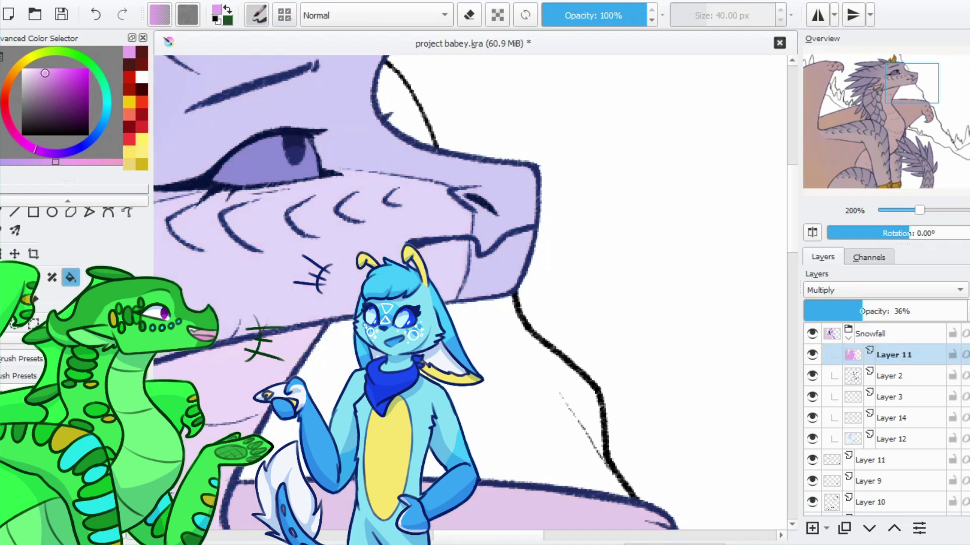
key("ctrl+shift+z")
scroll(470, 293, "down", 4)
left_click(910, 311)
left_click(37, 78)
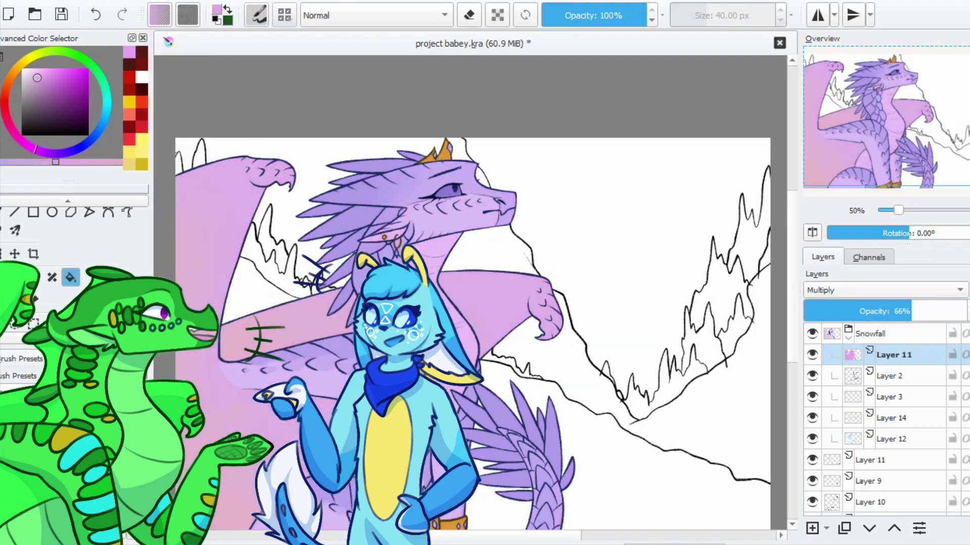
Duplicate the group's Layer 11 and clear the copy to get an empty second Multiply shading layer
left_click(844, 528)
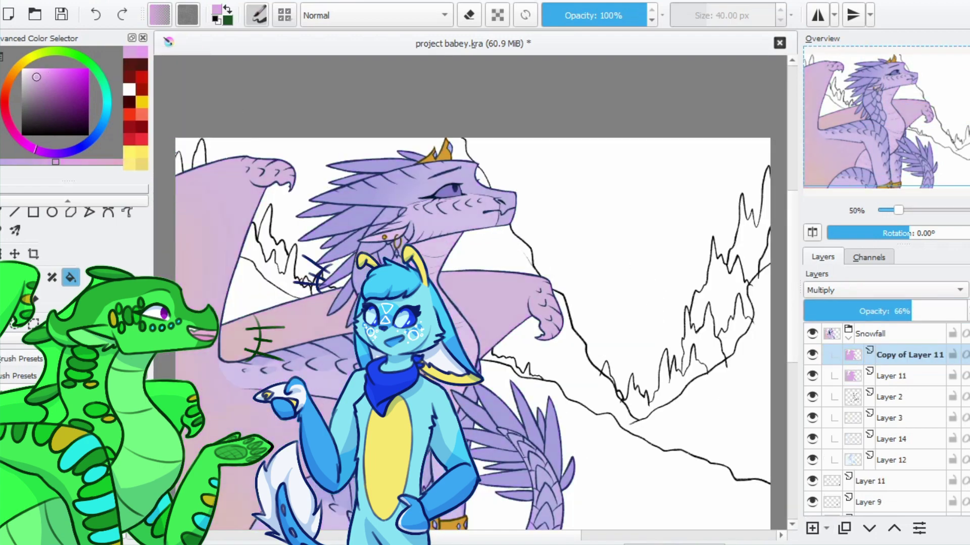
key("Delete")
scroll(497, 197, "up", 2)
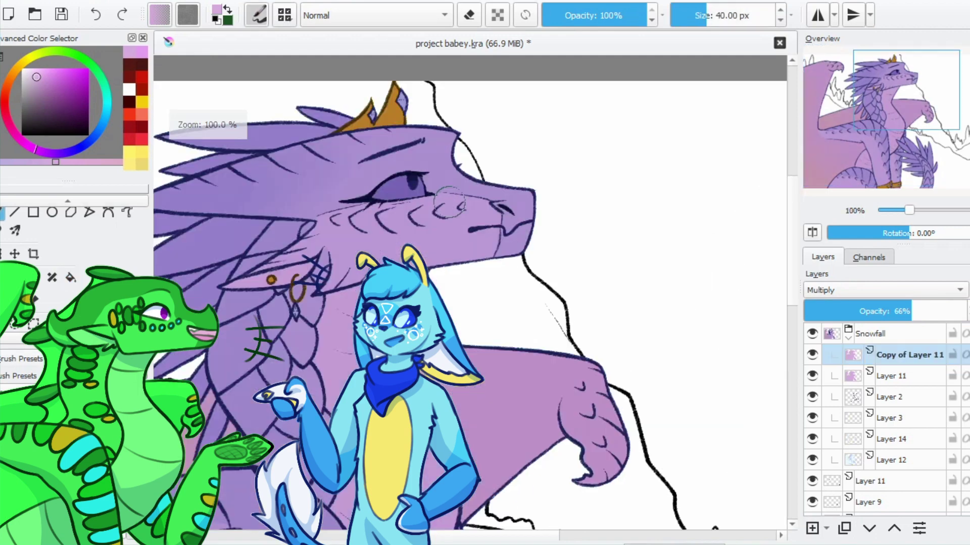
left_click_drag(290, 245, 375, 249)
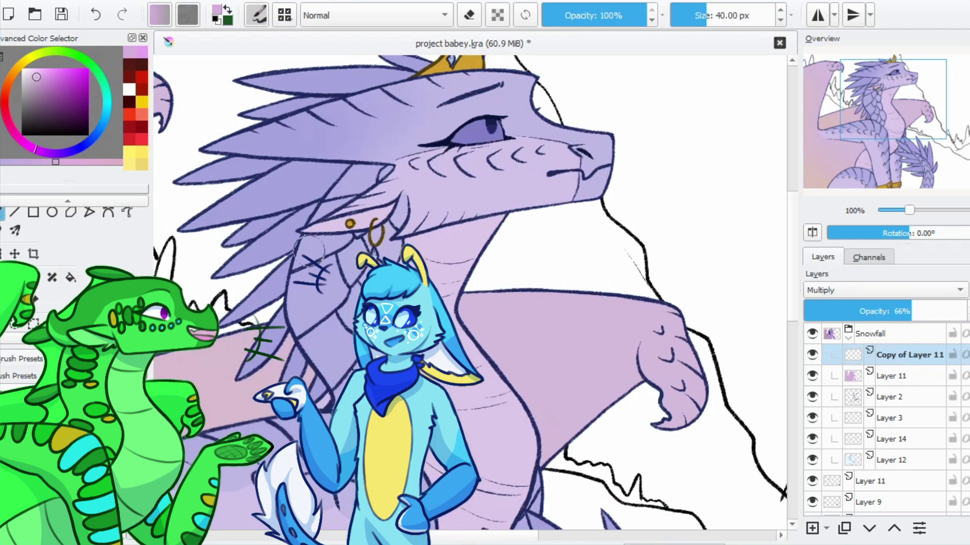
left_click(853, 355, "ctrl")
key("shift+BackSpace")
key("ctrl+shift+a")
Paint purple shadows on the neck beneath the jaw and inside the ear on Copy of Layer 11, and save
left_click_drag(395, 234, 516, 231)
left_click_drag(524, 127, 493, 192)
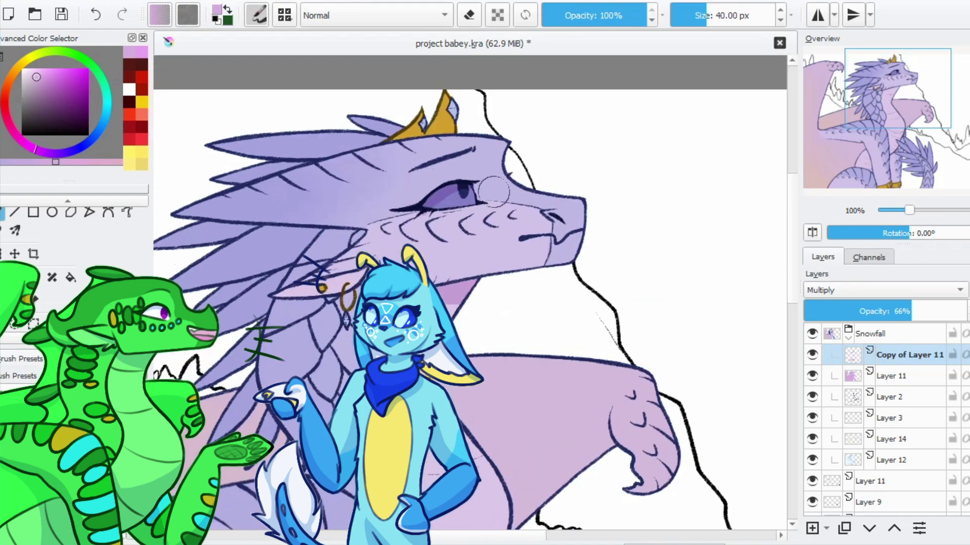
key("ctrl+s")
mouse_move(298, 280)
left_mouse_down()
mouse_move(348, 248)
mouse_move(445, 242)
left_mouse_up()
Paint purple shadows on the lower head spines where they overlap behind the cheek and ear
mouse_move(484, 186)
left_mouse_down()
mouse_move(318, 177)
mouse_move(425, 178)
left_mouse_up()
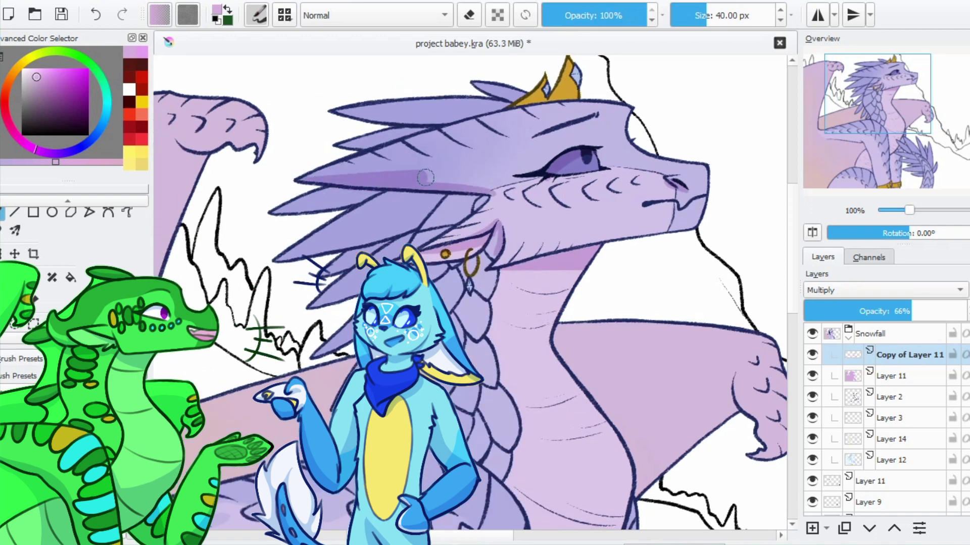
left_click_drag(323, 197, 474, 199)
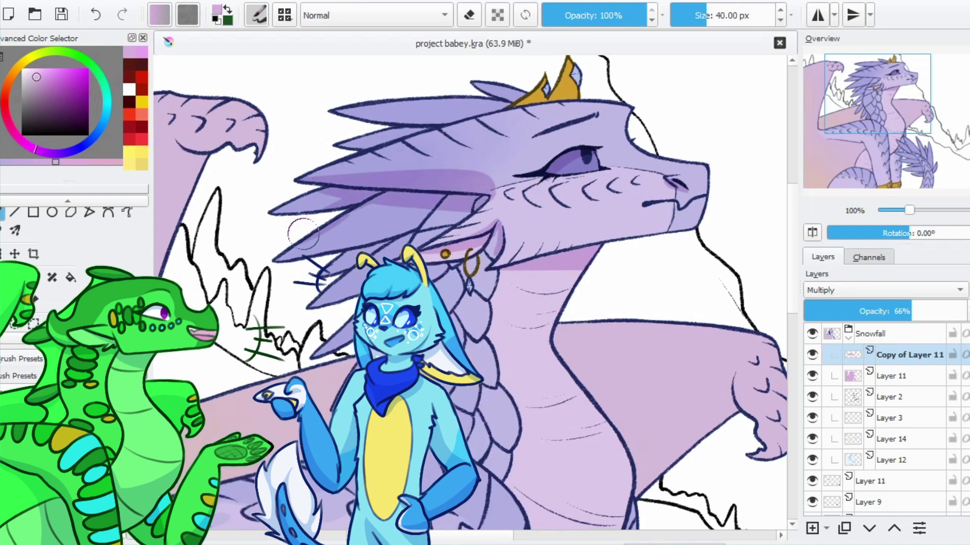
mouse_move(303, 233)
left_mouse_down()
mouse_move(343, 246)
mouse_move(360, 216)
left_mouse_up()
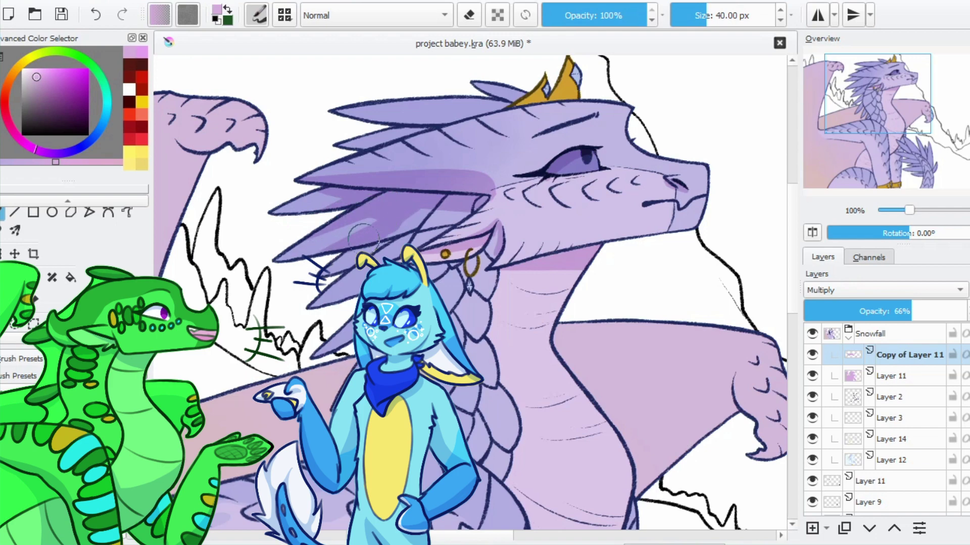
left_click_drag(372, 249, 356, 251)
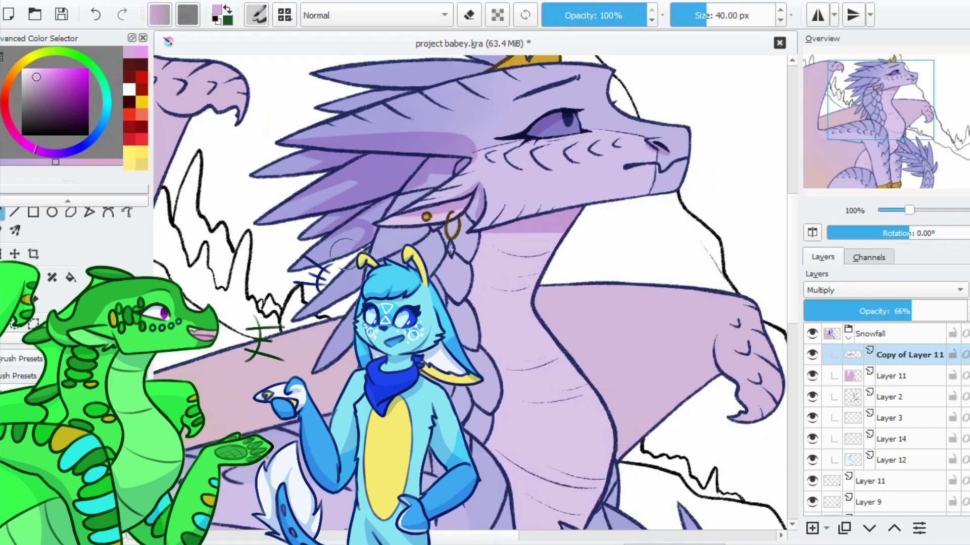
Shade the long upper head spine behind the crown with purple
scroll(434, 172, "up", 2)
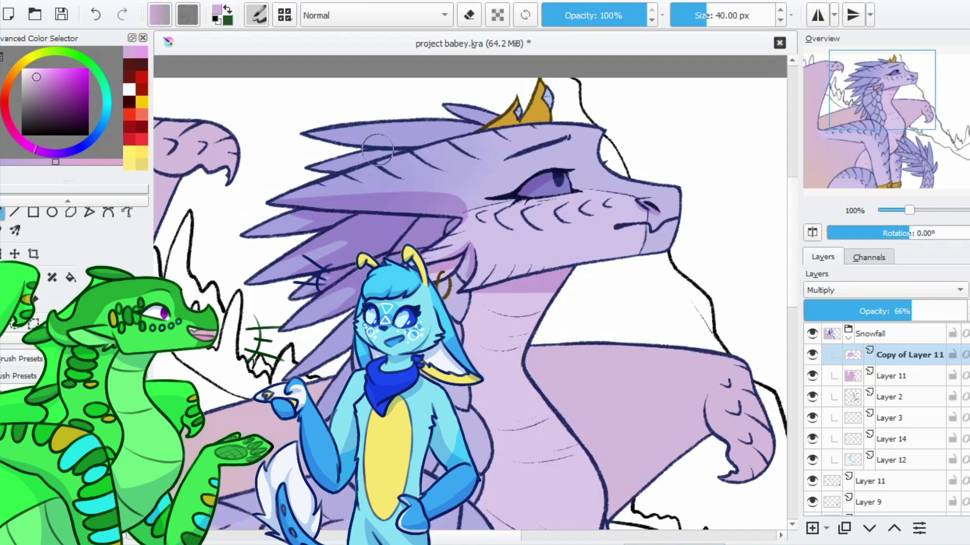
left_click_drag(352, 123, 509, 121)
key("e")
key("e")
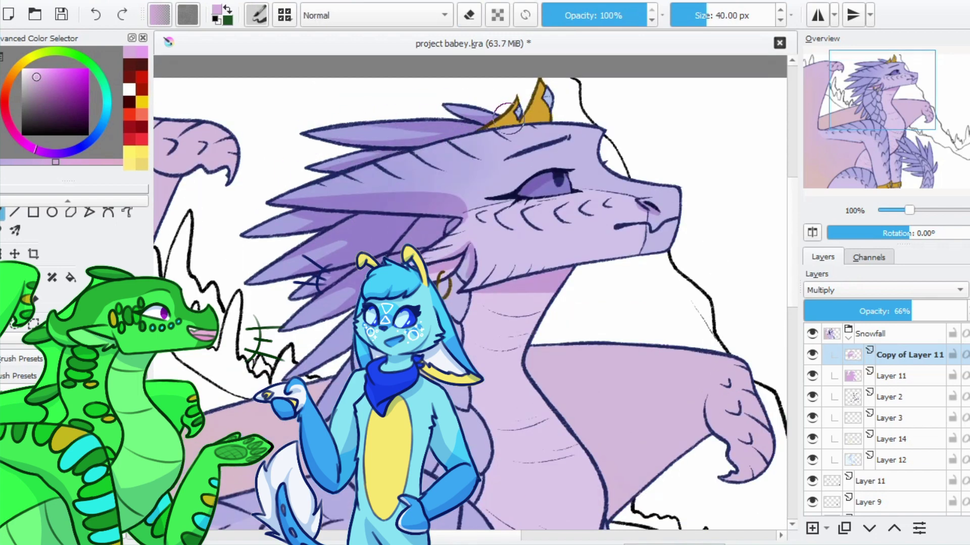
Shade the face around the eye and along the snout bridge with purple, trimming the edges with the eraser
key("e")
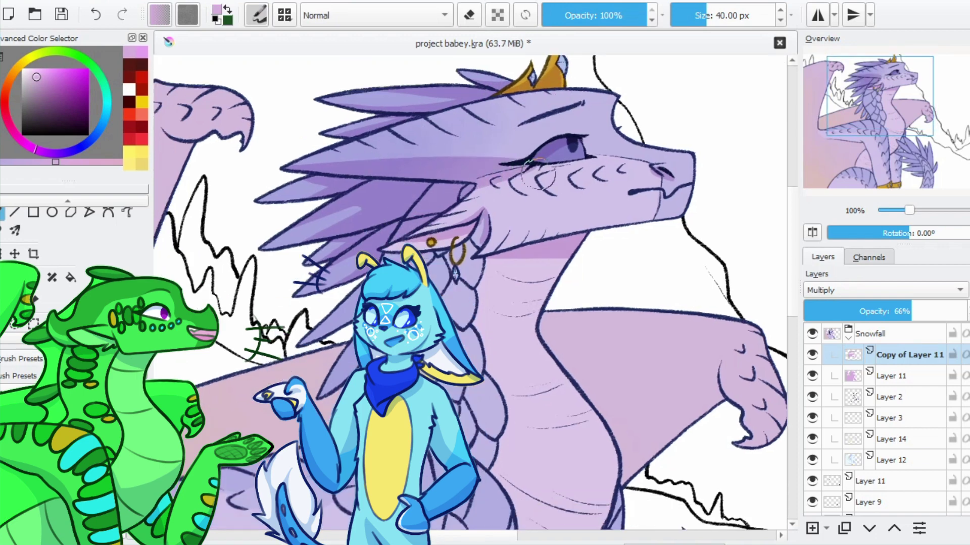
scroll(560, 152, "right", 1)
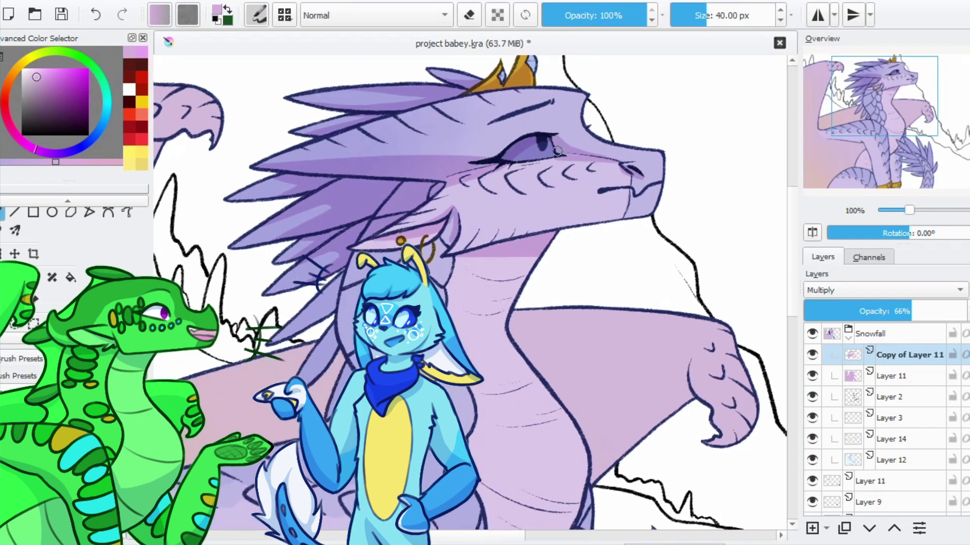
scroll(597, 112, "down", 3)
scroll(555, 136, "up", 3)
key("e")
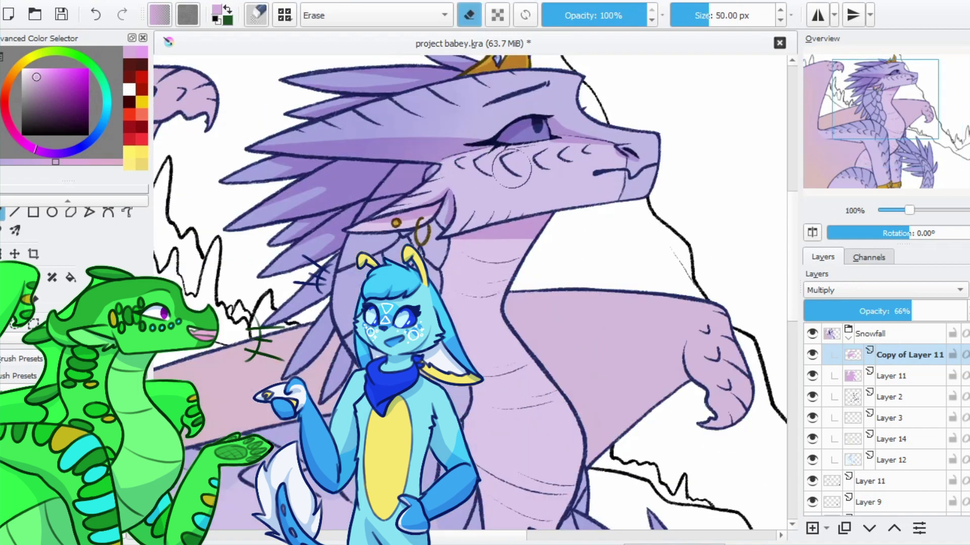
Paint purple shadows down the back edge of the neck scales, beside the small neck spines
key("e")
left_click_drag(499, 154, 592, 48)
mouse_move(432, 151)
left_mouse_down()
mouse_move(490, 293)
mouse_move(515, 318)
left_mouse_up()
left_click_drag(455, 232, 472, 268)
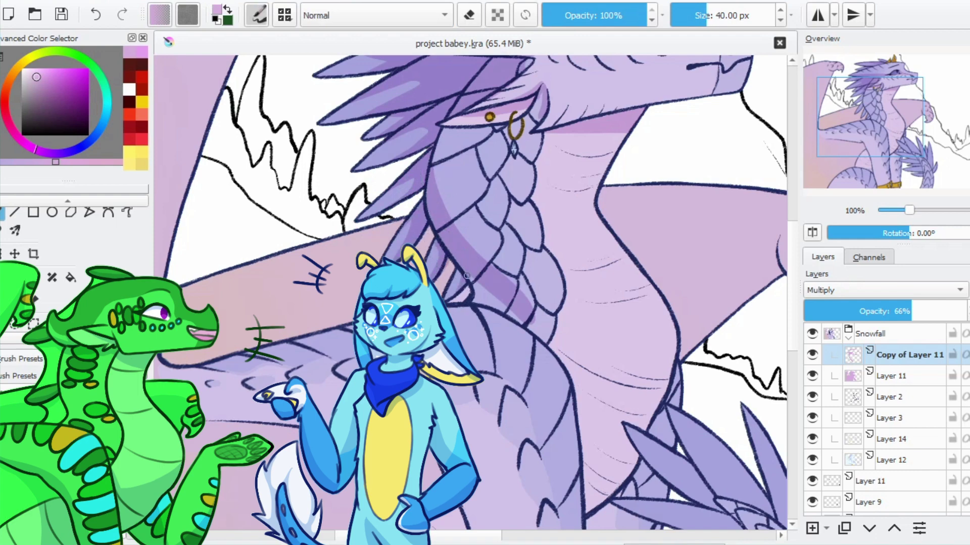
left_click_drag(467, 275, 505, 215)
Shade the lower part of the wing membrane between the wing arm and the neck spines with purple
mouse_move(298, 247)
left_mouse_down()
mouse_move(217, 290)
mouse_move(237, 277)
left_mouse_up()
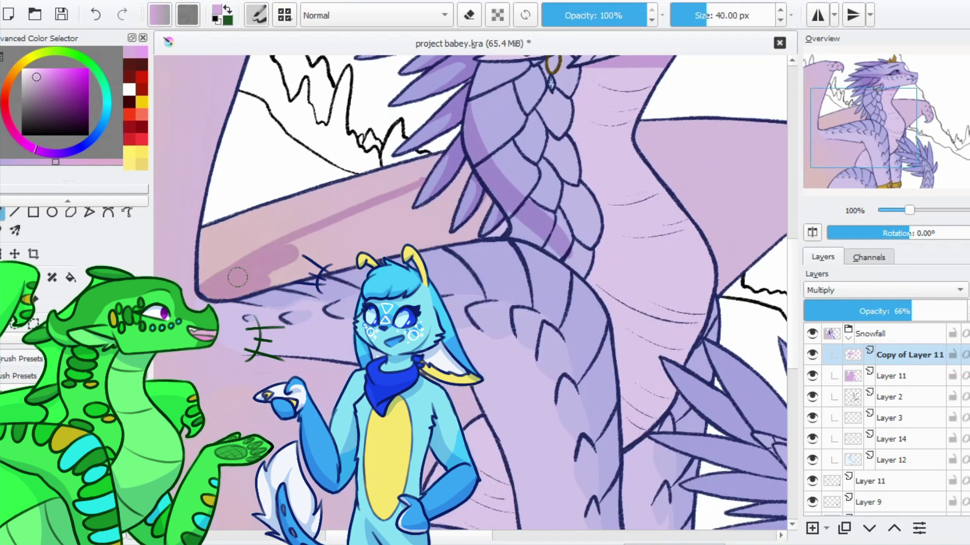
mouse_move(427, 174)
left_mouse_down()
mouse_move(207, 280)
mouse_move(227, 303)
left_mouse_up()
left_click_drag(273, 280, 402, 216)
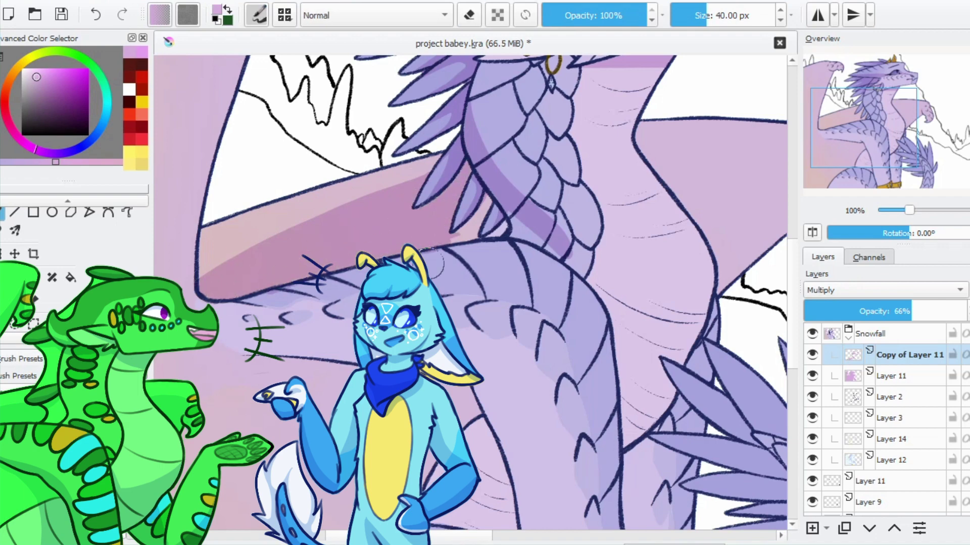
left_click_drag(500, 234, 434, 235)
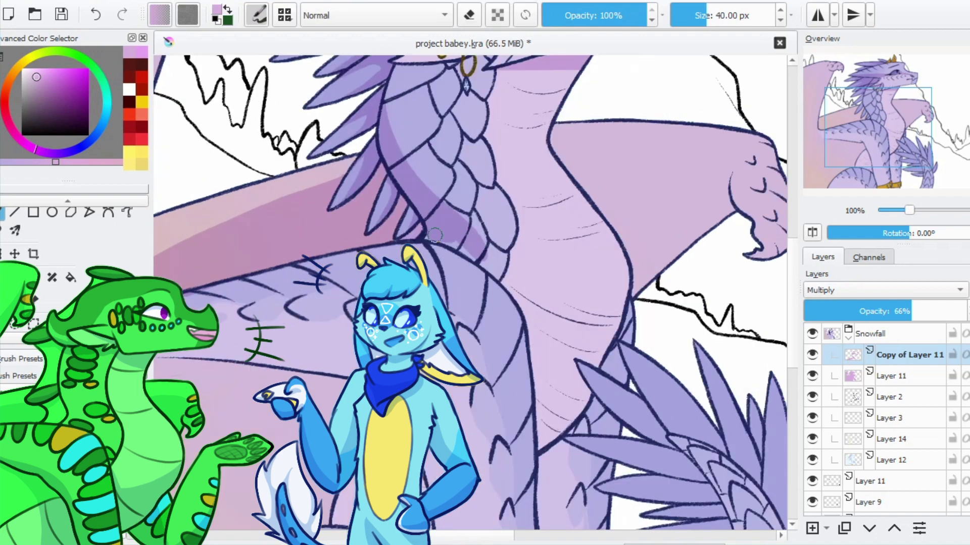
Paint a curved purple shadow across the lower chest, filling the belly area down to between the front legs
left_click_drag(586, 277, 547, 221)
left_click_drag(454, 212, 496, 289)
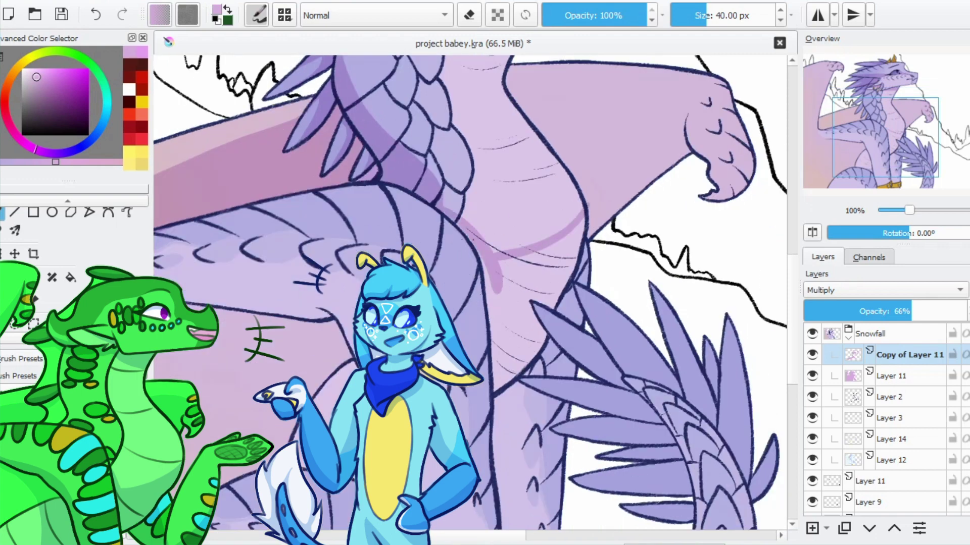
key("e")
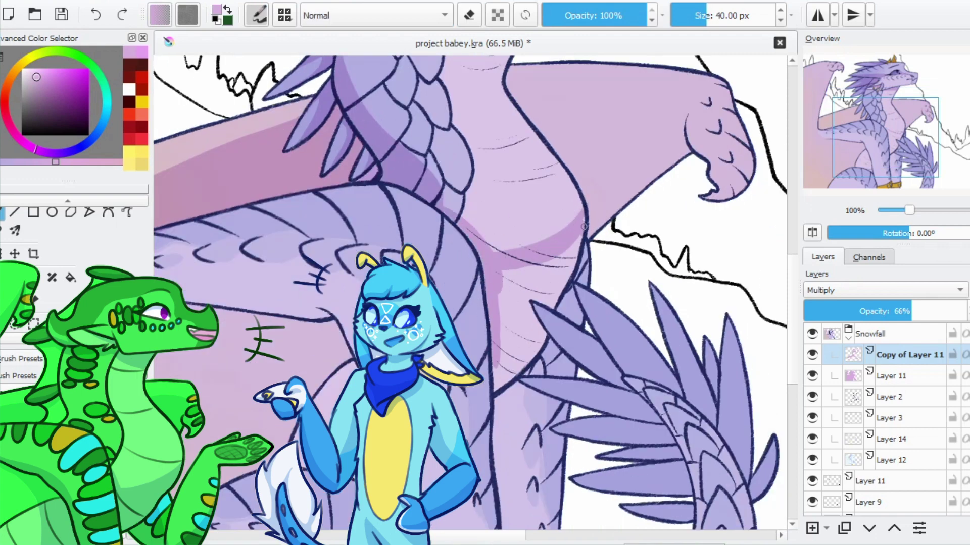
left_click_drag(525, 212, 505, 290)
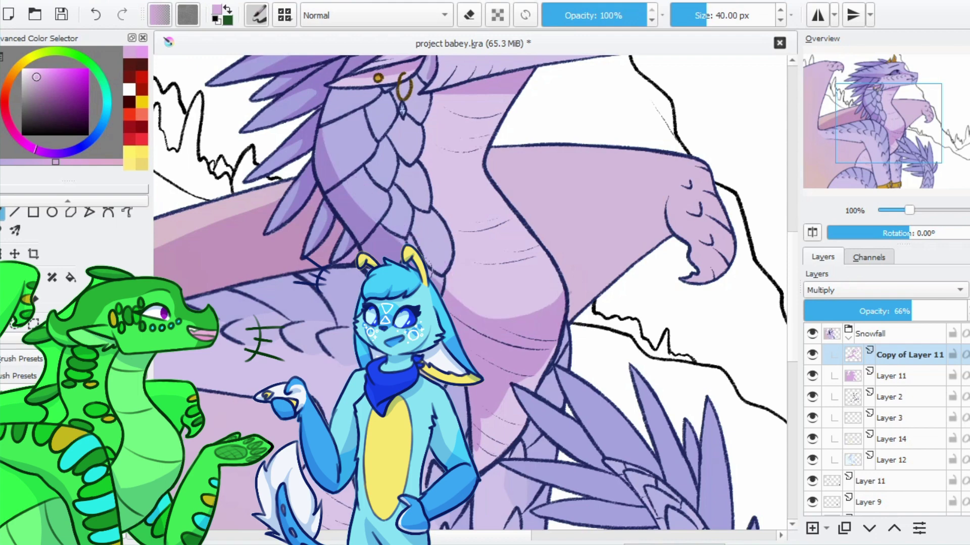
Extend the purple shading up the throat beside the neck scales and over the front neck scales
scroll(442, 152, "down", 3)
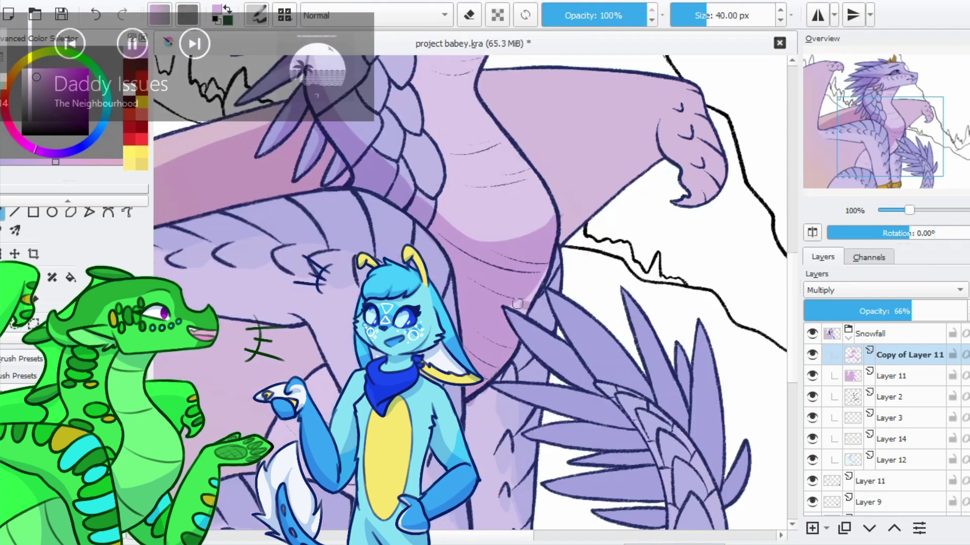
key("e")
scroll(485, 252, "up", 6)
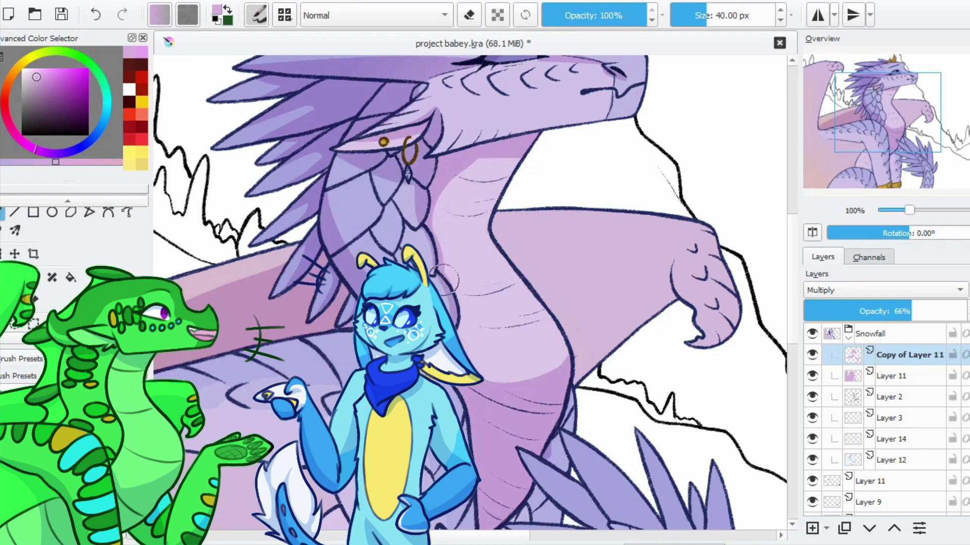
scroll(451, 303, "down", 1)
scroll(399, 144, "up", 1)
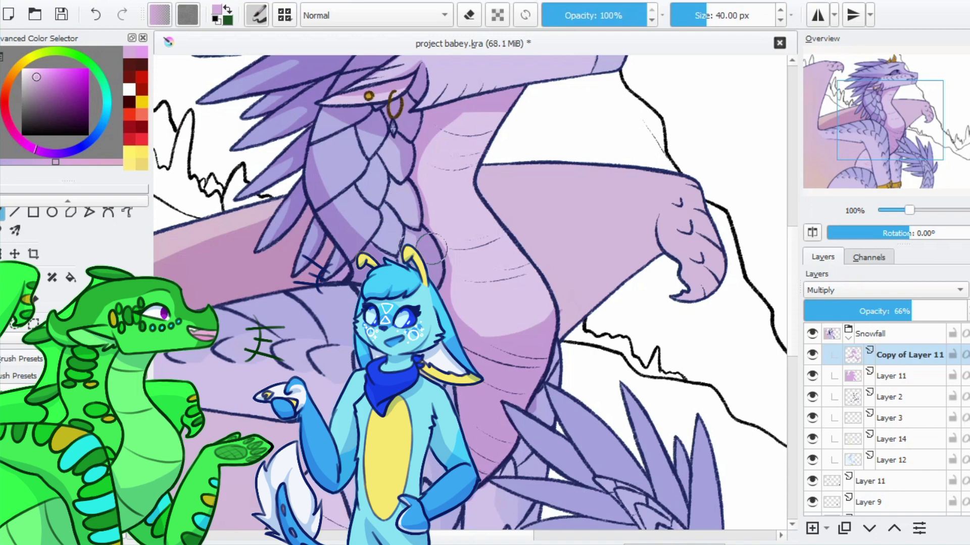
scroll(384, 246, "down", 1)
scroll(385, 246, "up", 1)
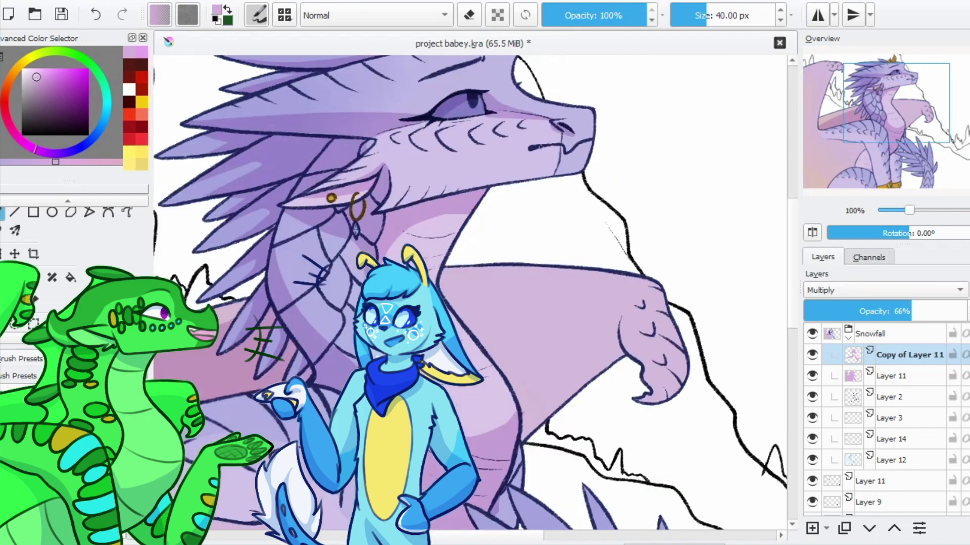
Shade the underside of the raised wing's clawed tip with purple and save the file
left_click_drag(601, 140, 912, 177)
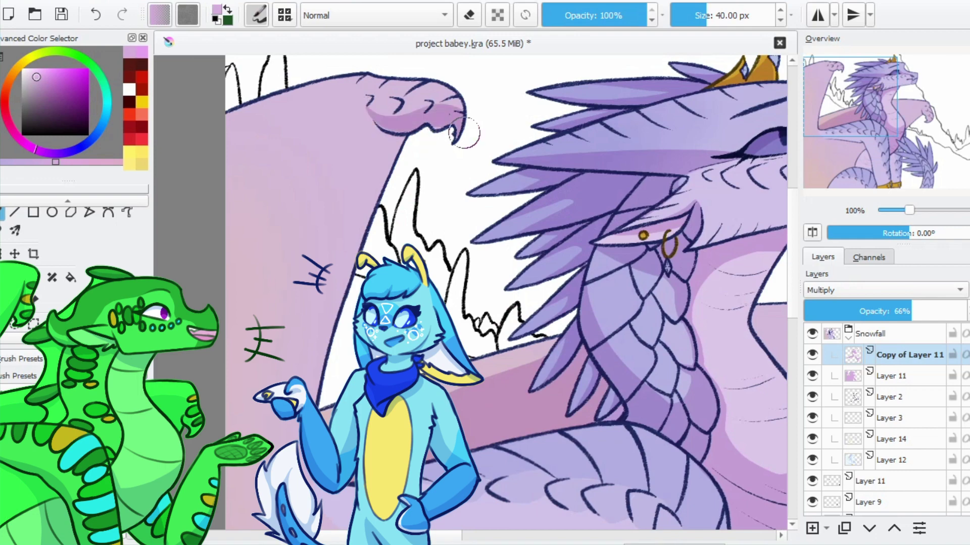
left_click_drag(525, 505, 455, 146)
key("ctrl+s")
Paint a purple shadow along the underside of the horizontal wing arm, curving down at its joint with the front leg
mouse_move(290, 140)
left_mouse_down()
mouse_move(333, 156)
mouse_move(512, 178)
left_mouse_up()
key("ctrl+z")
left_click_drag(306, 144, 520, 185)
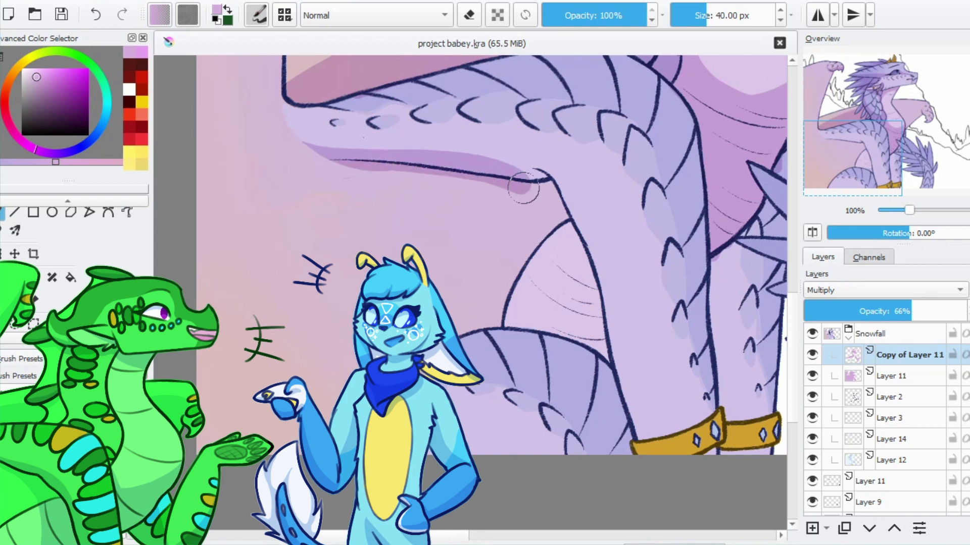
left_click_drag(308, 147, 465, 197)
mouse_move(479, 146)
left_mouse_down()
mouse_move(580, 212)
mouse_move(505, 220)
left_mouse_up()
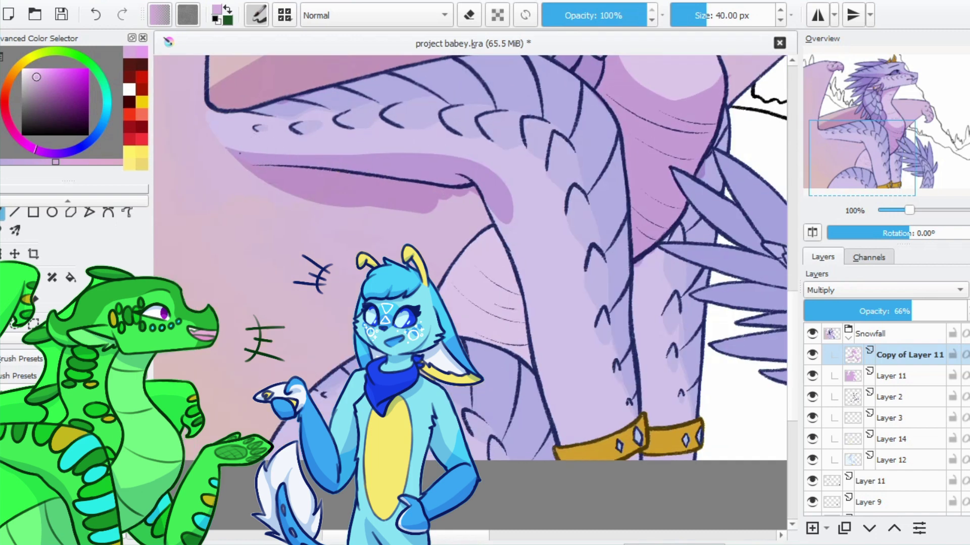
left_click_drag(237, 147, 479, 183)
key("ctrl+z")
left_click_drag(242, 147, 421, 152)
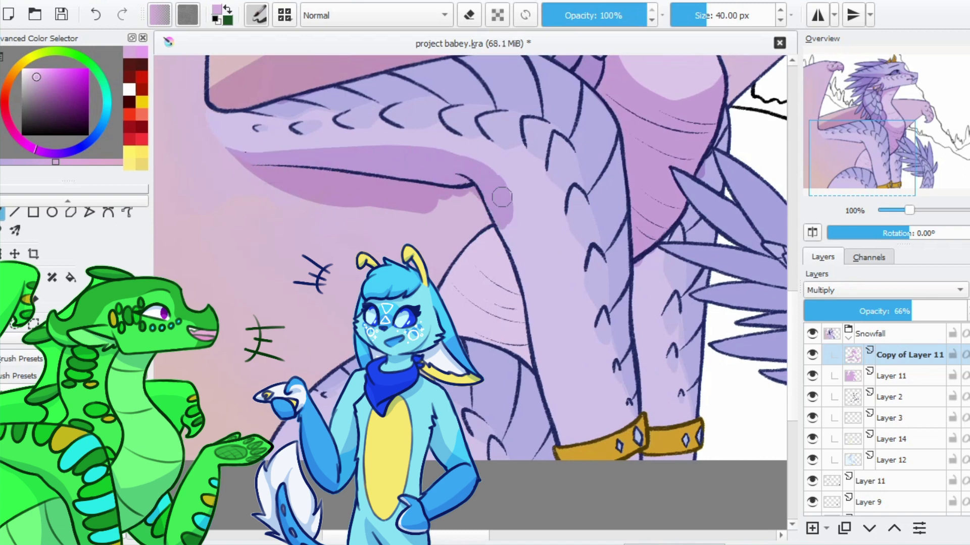
Shade the membrane beneath the arm, the pale belly patch, the haunch and the near front leg's inner edge
left_click_drag(299, 182, 436, 195)
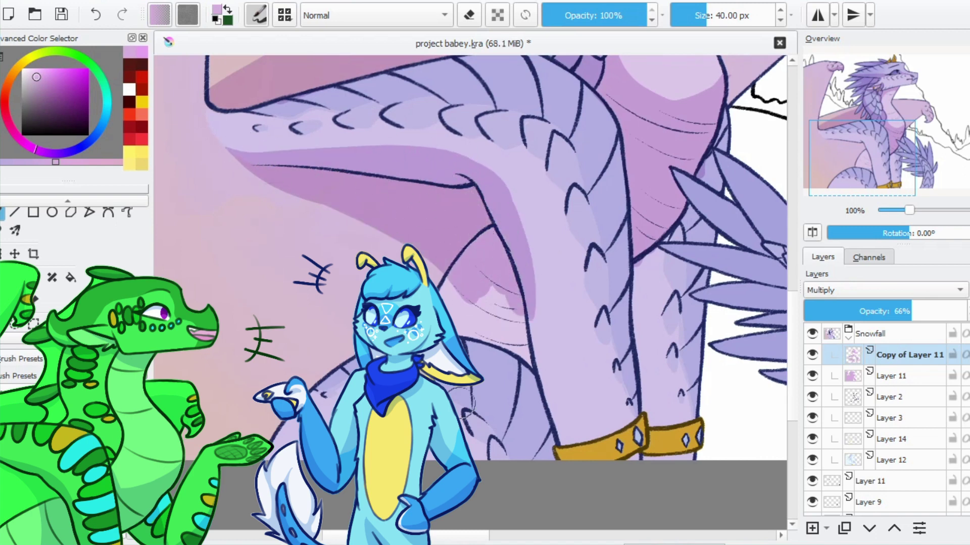
left_click_drag(492, 323, 472, 450)
left_click_drag(505, 298, 550, 450)
left_click_drag(508, 204, 563, 455)
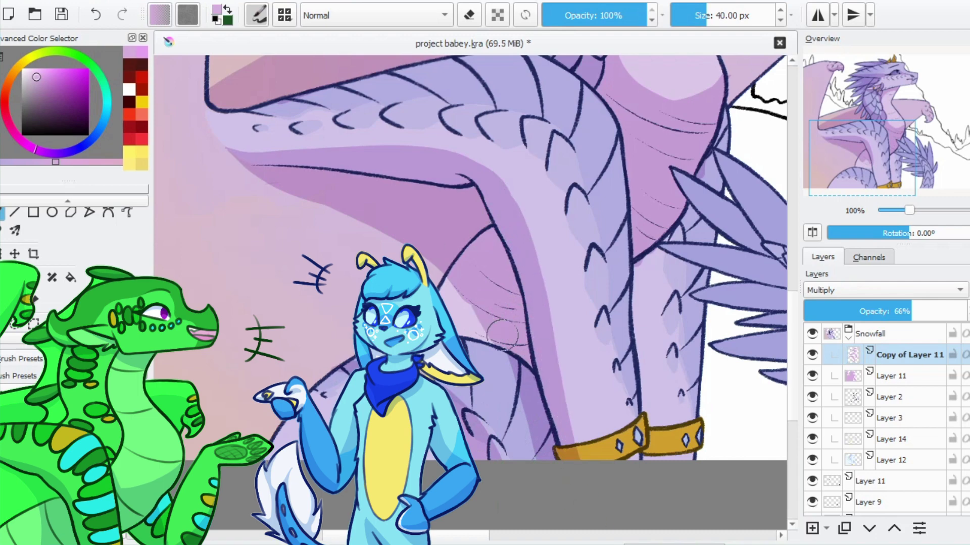
Fill the large lower wing membrane and the adjoining haunch with purple shadow, cleaning up with the eraser
left_click_drag(349, 323, 303, 386)
key("e")
key("e")
left_click_drag(324, 338, 260, 427)
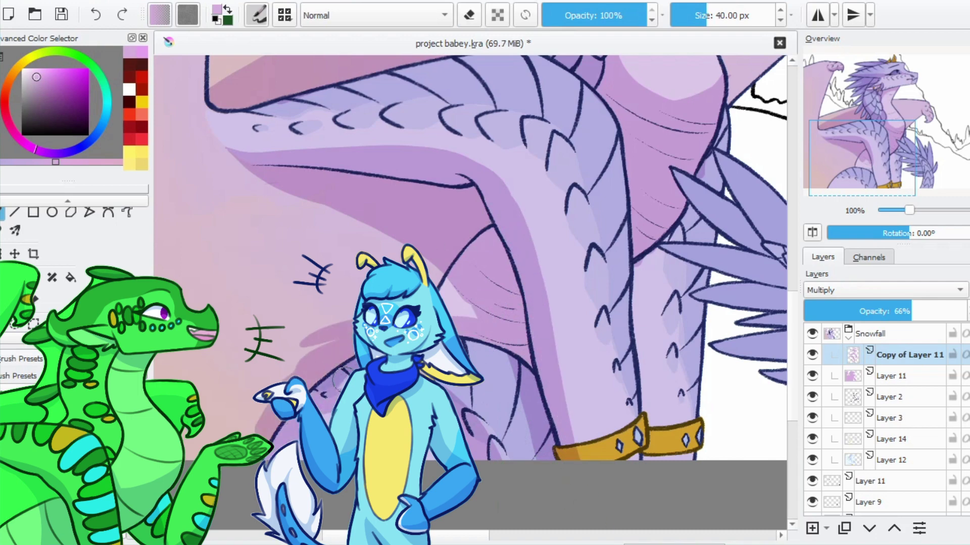
left_click_drag(203, 176, 262, 288)
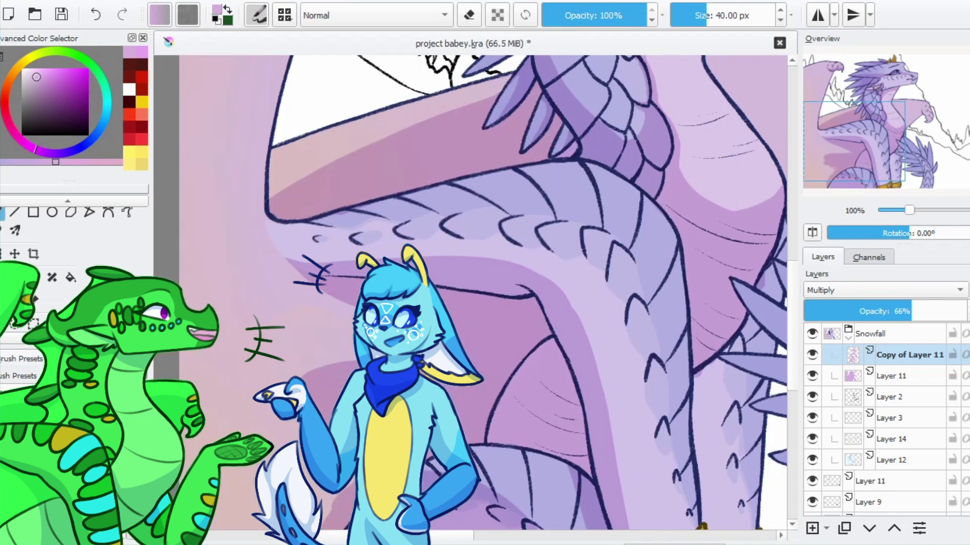
mouse_move(349, 265)
left_mouse_down()
mouse_move(187, 371)
mouse_move(205, 229)
left_mouse_up()
left_click_drag(444, 217, 222, 344)
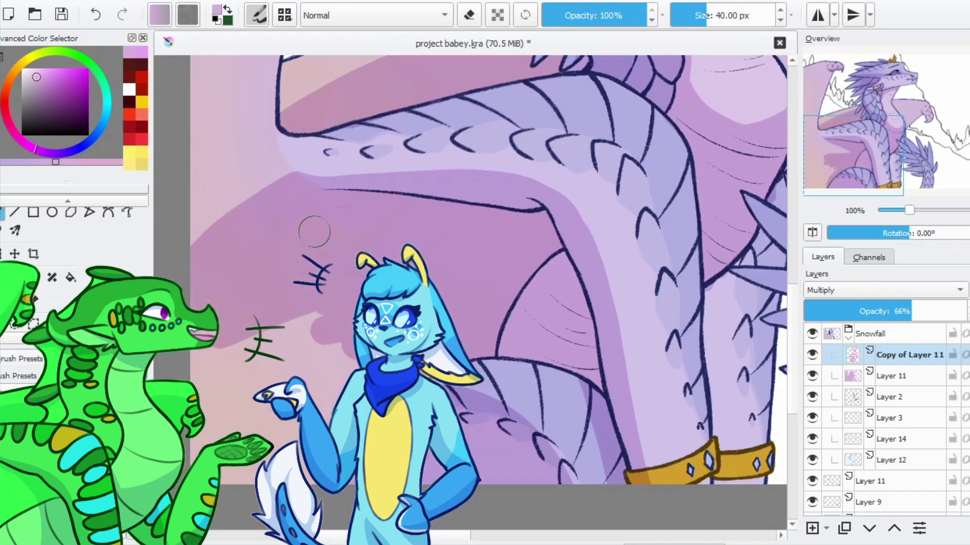
mouse_move(263, 283)
left_mouse_down()
mouse_move(307, 256)
mouse_move(283, 237)
mouse_move(323, 212)
mouse_move(303, 248)
mouse_move(187, 152)
left_mouse_up()
key("e")
key("e")
Shade the far front leg with purple from the chest down to the gold anklet
left_click_drag(626, 96, 571, 107)
key("e")
key("e")
left_click_drag(538, 267, 528, 449)
left_click_drag(520, 298, 497, 455)
mouse_move(502, 240)
left_mouse_down()
mouse_move(488, 396)
mouse_move(503, 339)
left_mouse_up()
key("e")
key("e")
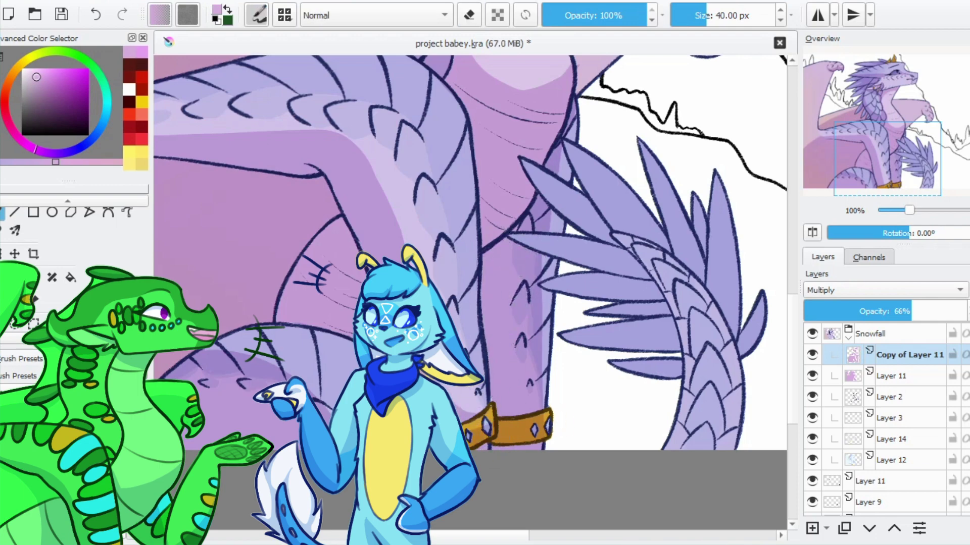
Broaden the purple shadow over the scaled upper arm and down the near front leg
key("minus")
left_click_drag(353, 214, 469, 282)
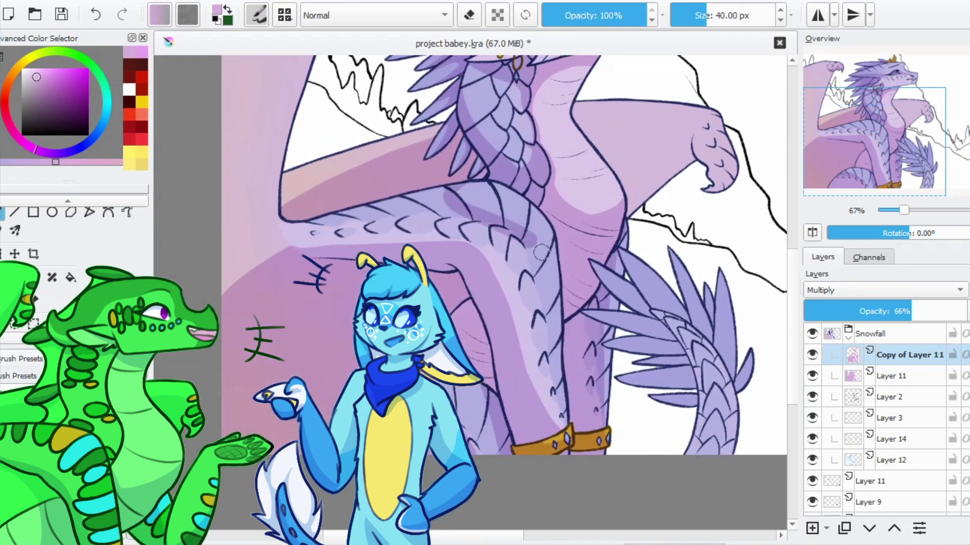
left_click_drag(542, 252, 491, 239)
mouse_move(374, 217)
left_mouse_down()
mouse_move(263, 230)
mouse_move(347, 223)
mouse_move(470, 303)
mouse_move(510, 404)
left_mouse_up()
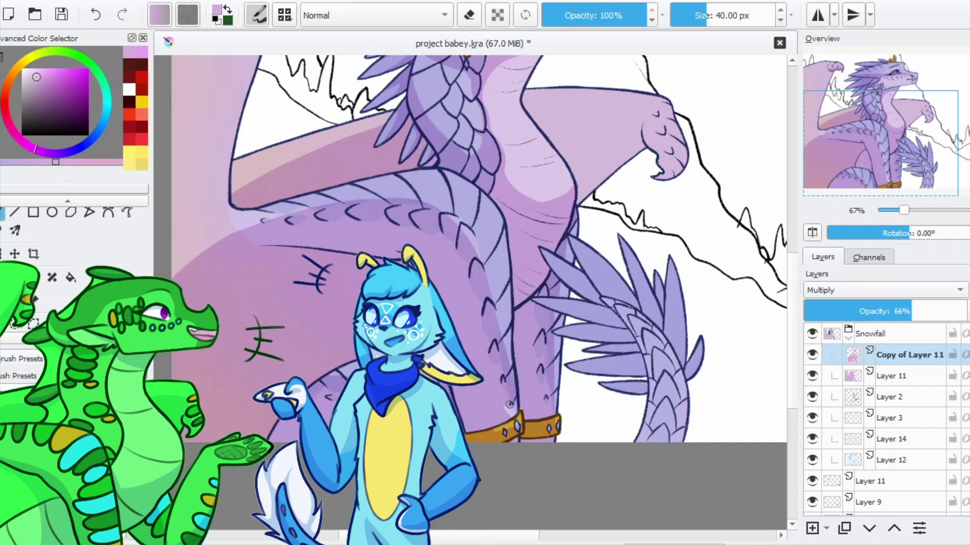
scroll(479, 329, "down", 3)
scroll(493, 289, "up", 3)
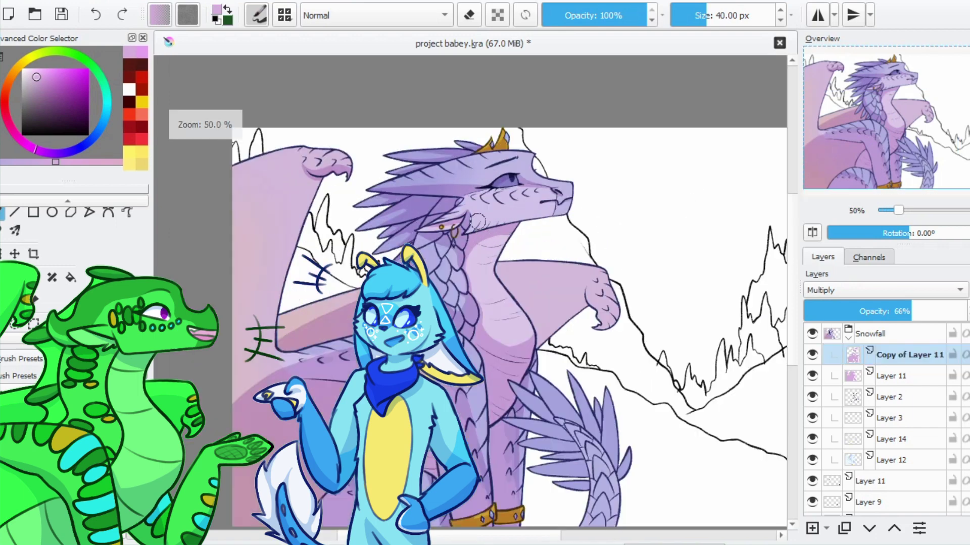
mouse_move(493, 289)
left_mouse_down()
mouse_move(511, 299)
mouse_move(509, 411)
left_mouse_up()
Paint purple shadows on the tail's scaled body and at the bases of its upright outer spines
scroll(509, 412, "up", 2)
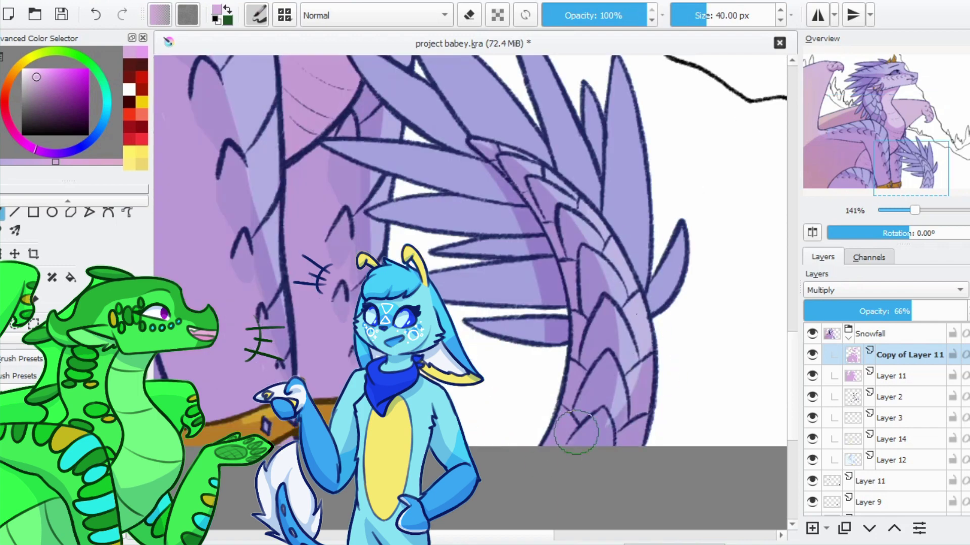
left_click_drag(609, 101, 611, 218)
left_click_drag(639, 157, 626, 268)
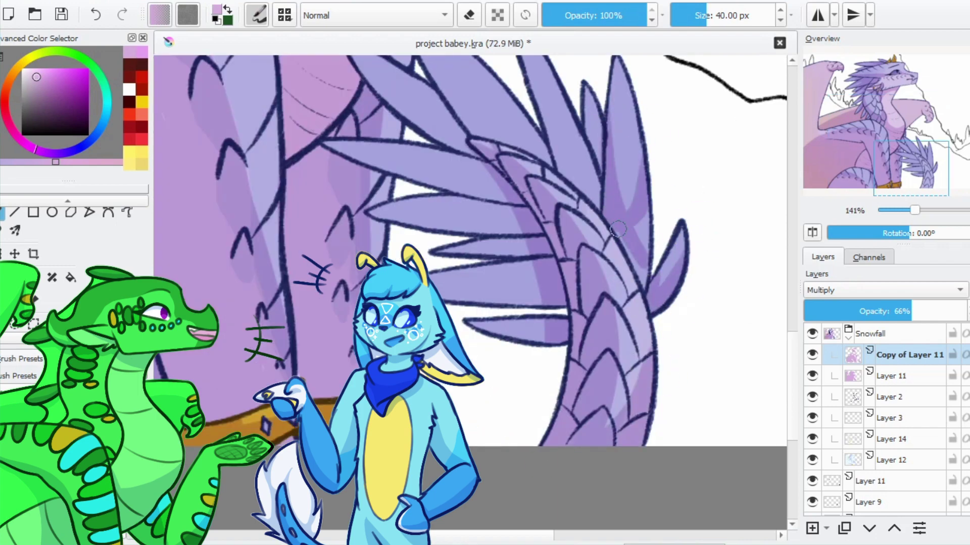
left_click_drag(644, 200, 626, 288)
left_click_drag(631, 218, 639, 276)
left_click_drag(598, 171, 602, 211)
left_click_drag(561, 118, 608, 263)
left_click_drag(566, 136, 601, 243)
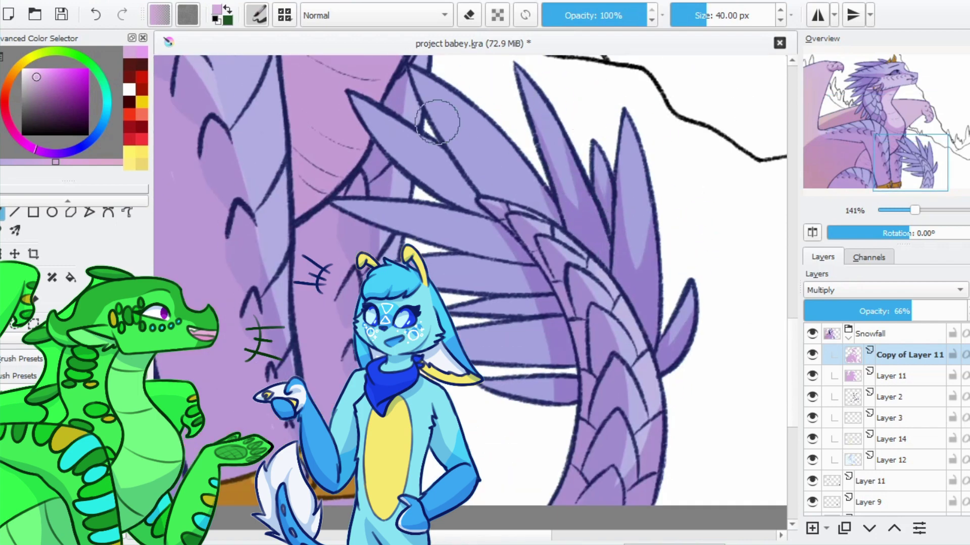
Shade the remaining tail spines on the side facing the legs, leaving lighter streaks along each one
left_click_drag(439, 118, 553, 217)
left_click_drag(505, 139, 555, 222)
left_click_drag(361, 91, 457, 200)
mouse_move(424, 136)
left_mouse_down()
mouse_move(503, 217)
mouse_move(497, 233)
left_mouse_up()
left_click_drag(366, 207, 490, 251)
left_click_drag(334, 202, 518, 266)
mouse_move(432, 264)
left_mouse_down()
mouse_move(525, 292)
mouse_move(530, 313)
left_mouse_up()
mouse_move(470, 308)
left_mouse_down()
mouse_move(530, 354)
mouse_move(536, 320)
mouse_move(548, 353)
left_mouse_up()
mouse_move(467, 333)
left_mouse_down()
mouse_move(546, 372)
mouse_move(556, 356)
left_mouse_up()
mouse_move(491, 371)
left_mouse_down()
mouse_move(551, 399)
mouse_move(550, 376)
left_mouse_up()
key("e")
key("e")
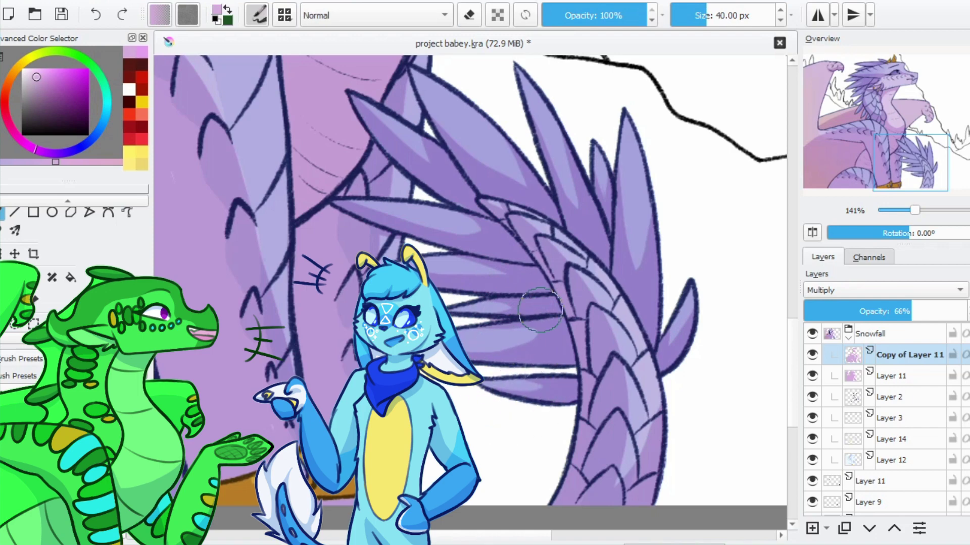
Sample a light pink and add a new layer above Copy of Layer 11
scroll(480, 393, "down", 4)
scroll(475, 390, "up", 1)
left_click(459, 229, "ctrl")
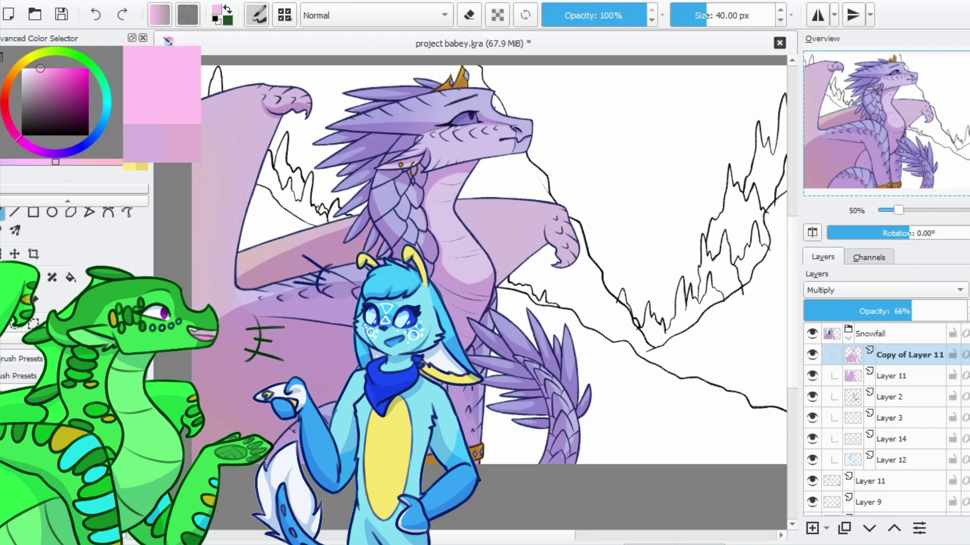
key("Insert")
key("alt+shift+w")
left_click_drag(409, 250, 500, 203)
key("ctrl+z")
Set the new layer to Overlay and paint a light pink blush on the cheek beneath the eye and a glow in the iris
key("alt+shift+o")
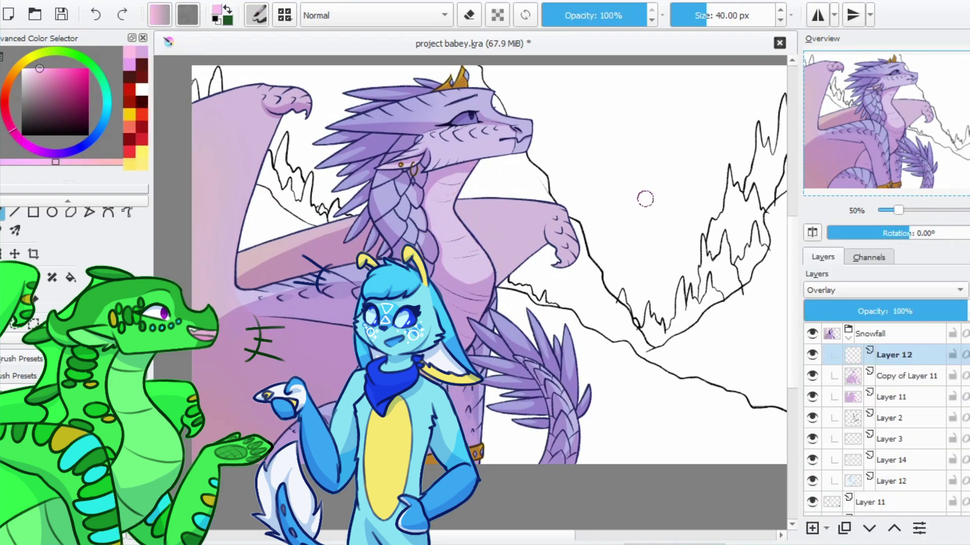
scroll(449, 93, "up", 3)
mouse_move(409, 214)
left_mouse_down()
mouse_move(500, 215)
mouse_move(444, 200)
left_mouse_up()
key("e")
mouse_move(485, 167)
left_mouse_down()
mouse_move(505, 162)
mouse_move(497, 167)
left_mouse_up()
key("e")
key("e")
key("e")
key("e")
scroll(642, 81, "down", 3)
key("e")
scroll(660, 117, "up", 4)
Add a Normal layer, paint a white highlight in the eye, and return to the Overlay layer with the light pink
left_click(812, 529)
left_click(522, 217, "ctrl")
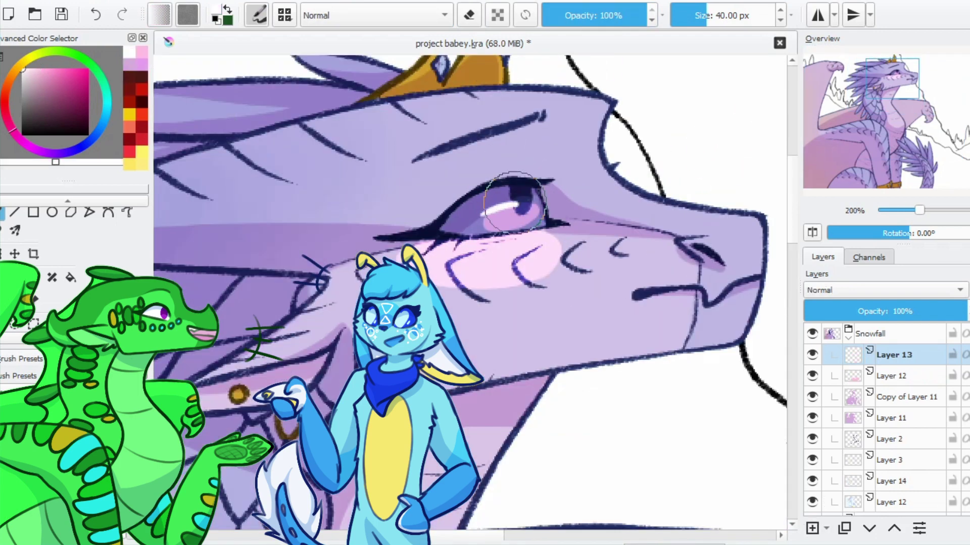
right_click(461, 222)
scroll(770, 381, "down", 4)
scroll(541, 144, "up", 2)
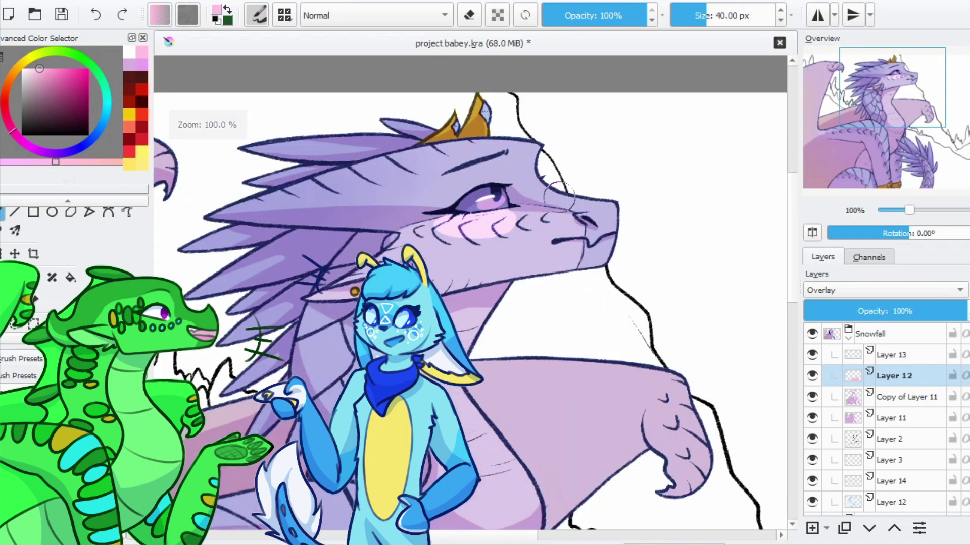
Paint light pink rim light along the dragon's forehead, snout, head spines and the front edge of the neck and chest
mouse_move(542, 143)
left_mouse_down()
mouse_move(575, 195)
mouse_move(626, 204)
left_mouse_up()
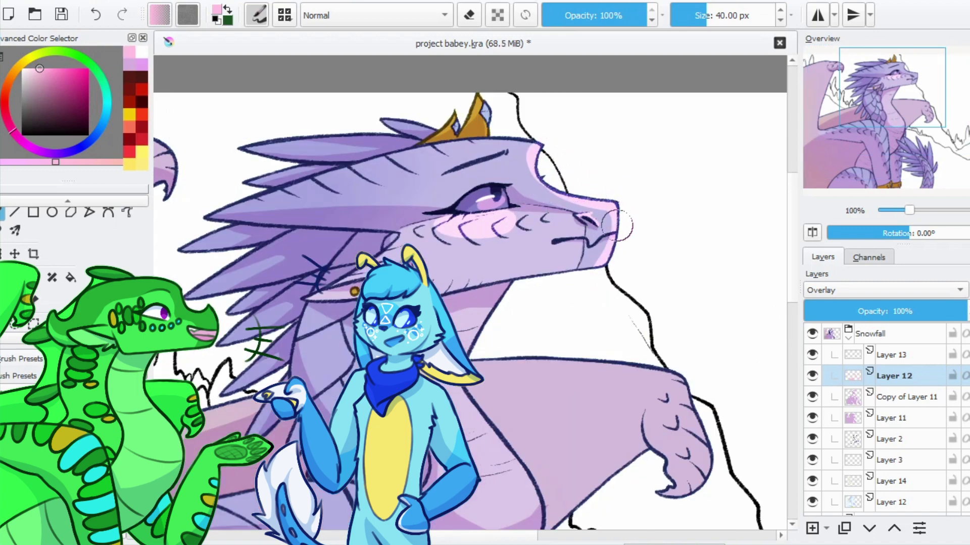
left_click_drag(606, 245, 725, 241)
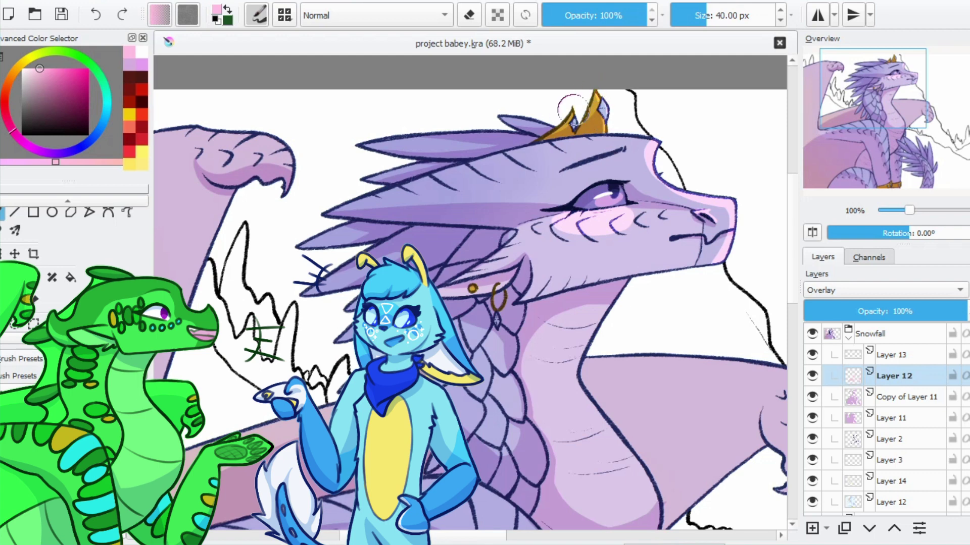
mouse_move(573, 120)
left_mouse_down()
mouse_move(588, 152)
mouse_move(621, 144)
left_mouse_up()
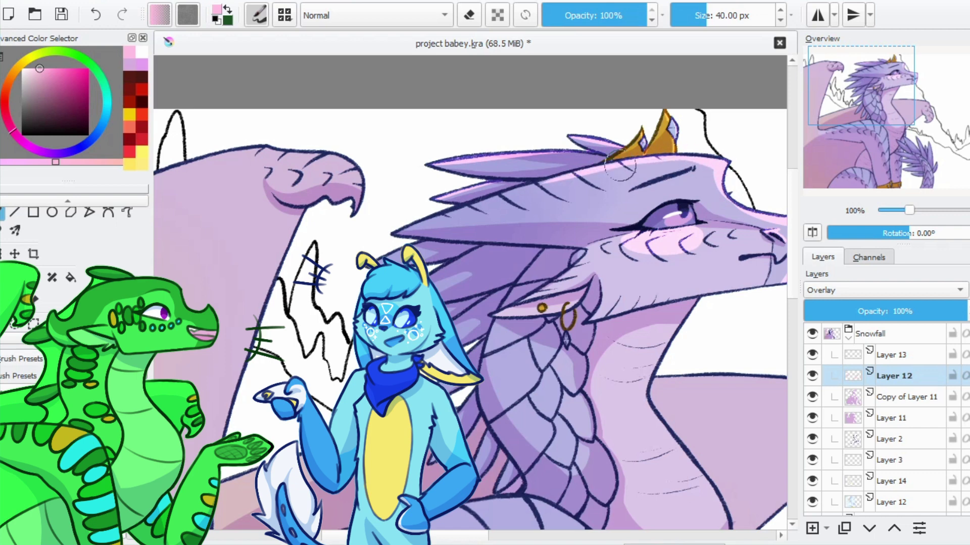
left_click_drag(556, 179, 447, 213)
left_click_drag(428, 252, 464, 251)
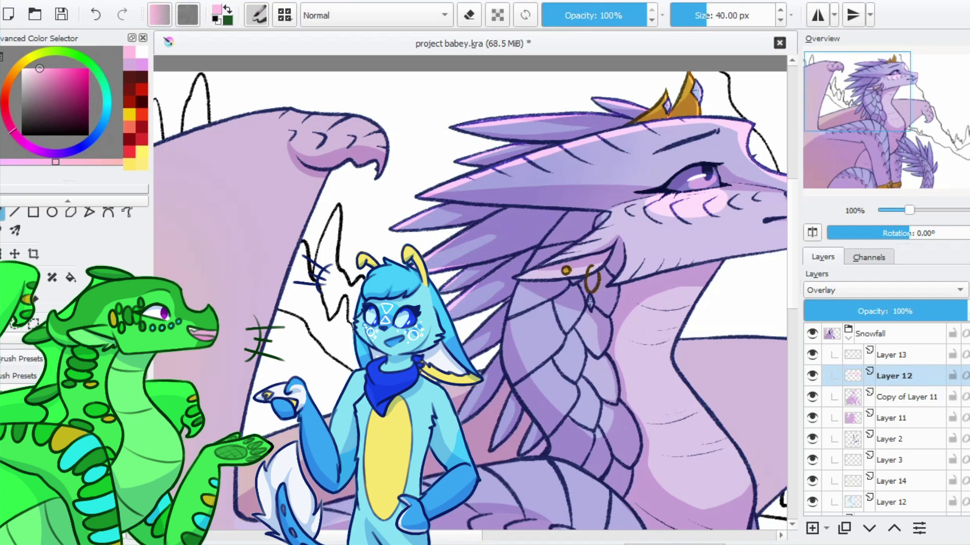
left_click_drag(463, 371, 460, 316)
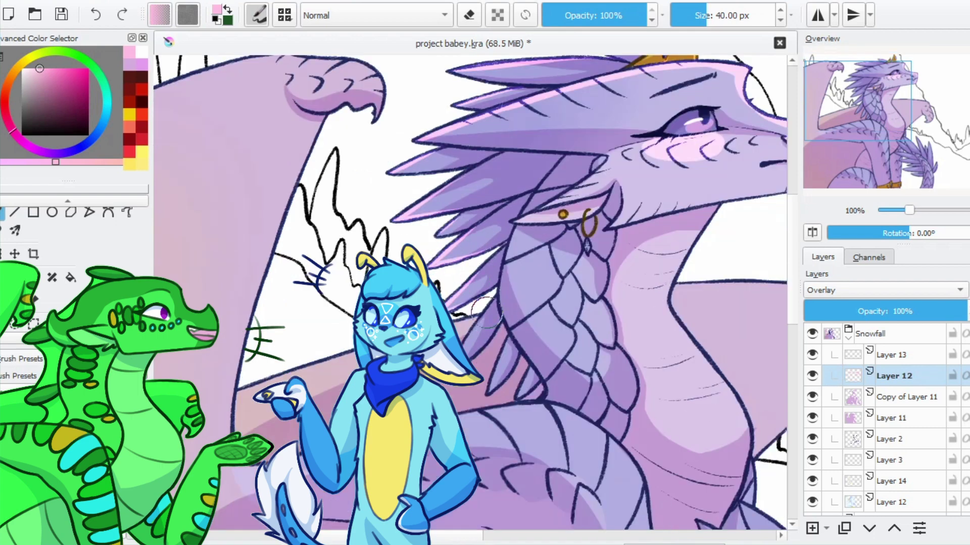
mouse_move(689, 253)
left_mouse_down()
mouse_move(513, 215)
mouse_move(518, 310)
mouse_move(560, 375)
left_mouse_up()
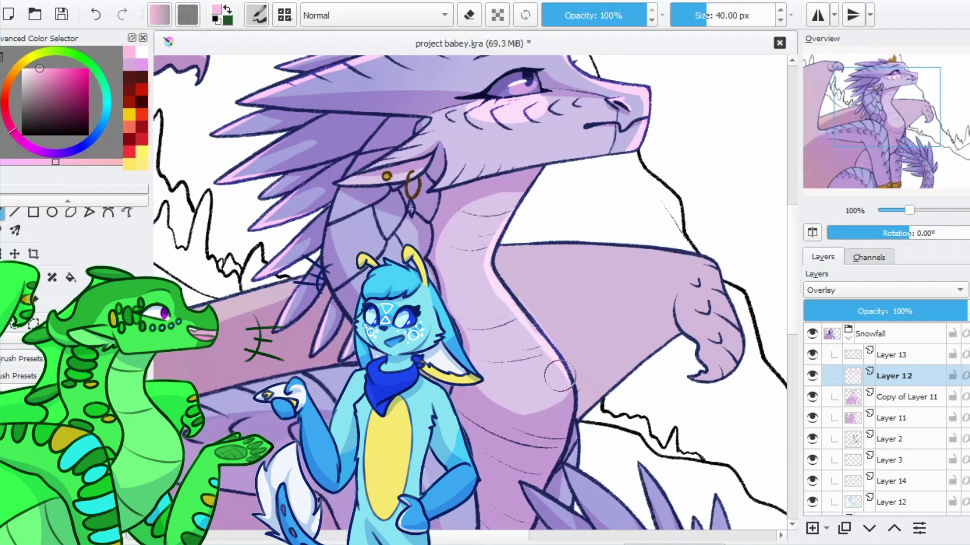
Sample the purple shading colour and shade the lower part of the far wing on the Copy of Layer 11 layer
left_click(559, 375, "ctrl")
key("Page_Down")
mouse_move(681, 302)
left_mouse_down()
mouse_move(601, 273)
mouse_move(491, 284)
left_mouse_up()
mouse_move(420, 236)
left_mouse_down()
mouse_move(498, 358)
mouse_move(477, 279)
mouse_move(464, 282)
mouse_move(526, 319)
mouse_move(486, 266)
left_mouse_up()
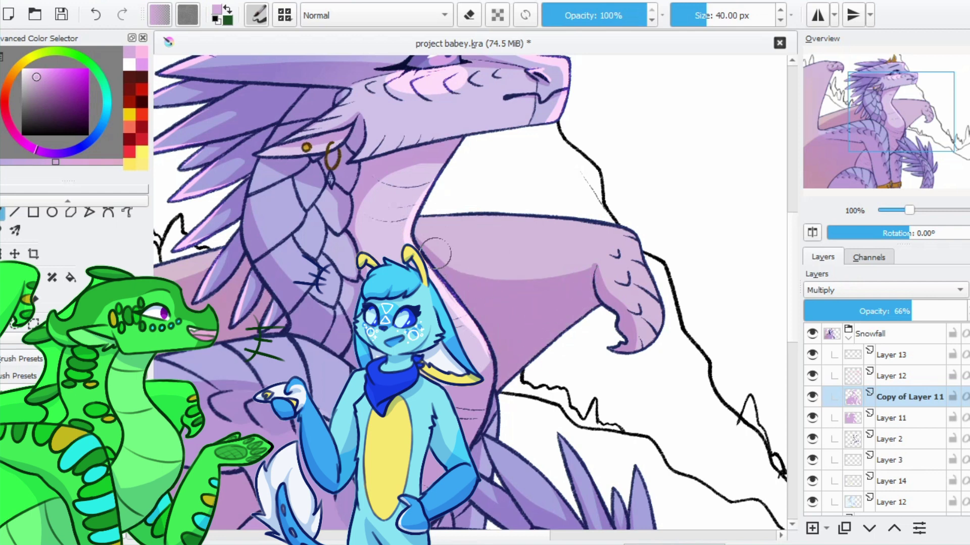
Save the file and paint light pink rim light along the far wing's upper edge and claw on the Overlay Layer 12
left_click(894, 376)
key("ctrl+s")
left_click_drag(418, 221, 424, 221)
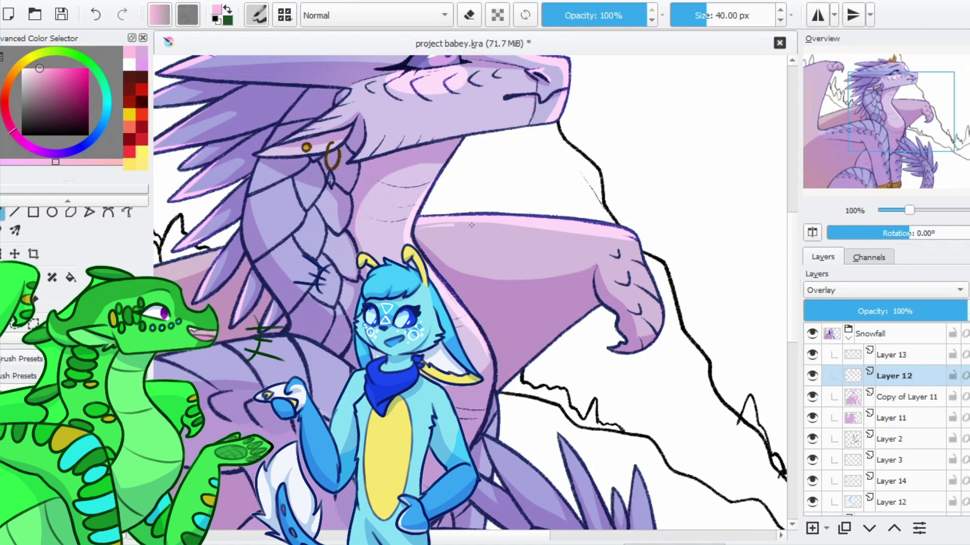
left_click_drag(631, 240, 654, 341)
Add light pink rim light to the tail spines and along the outer edge of the tail
left_click_drag(525, 477, 507, 303)
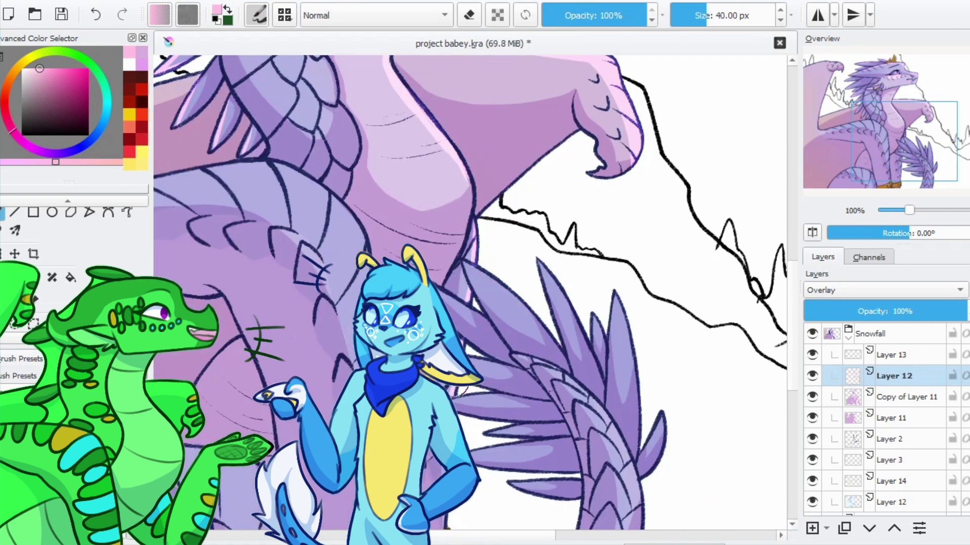
scroll(470, 292, "down", 3)
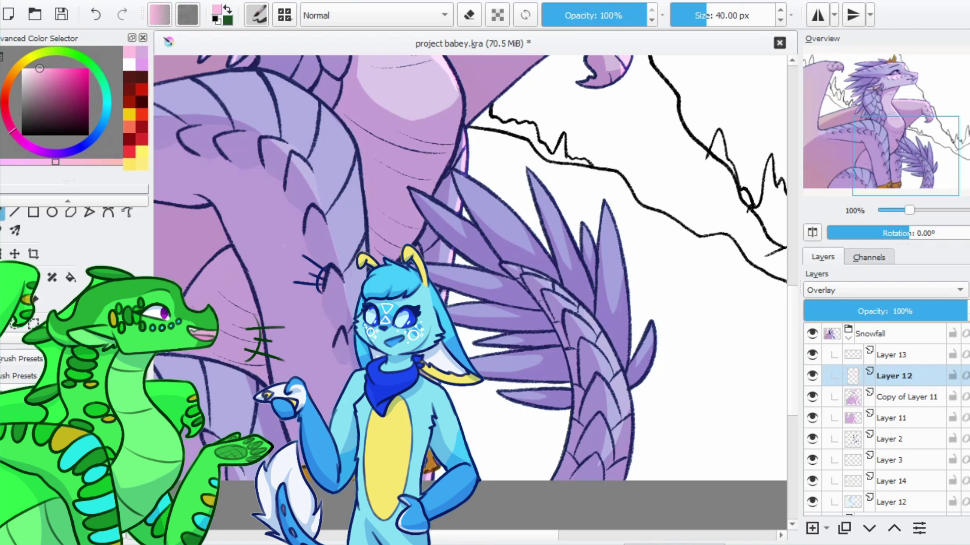
left_click_drag(458, 173, 537, 179)
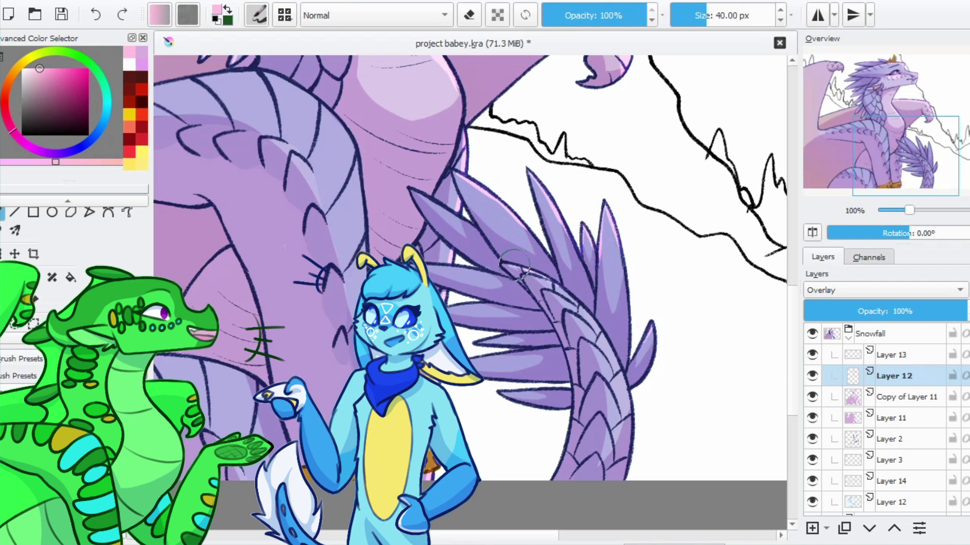
left_click_drag(613, 365, 602, 478)
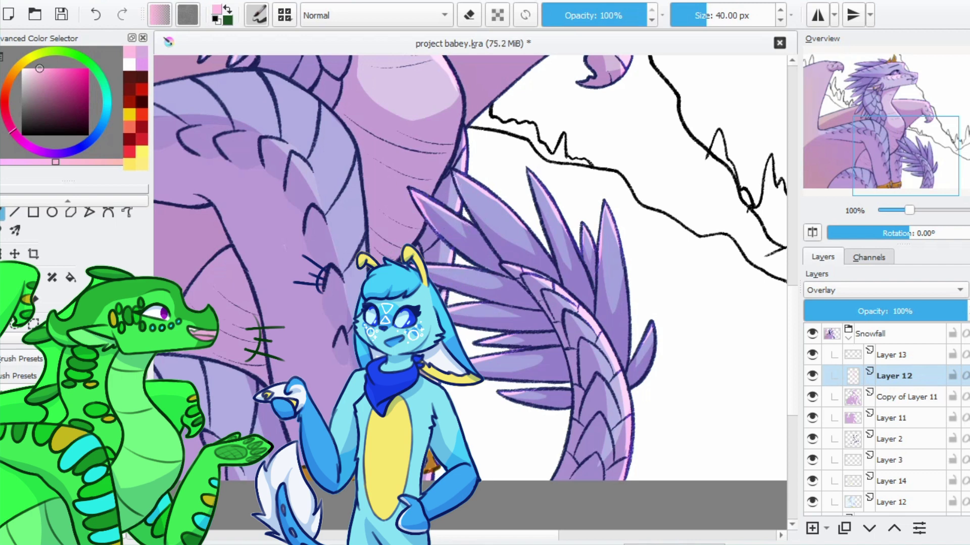
left_click_drag(447, 187, 497, 170)
left_click_drag(398, 109, 470, 154)
Paint light pink rim light down the front of the legs and over the shoulder of the near foreleg
mouse_move(489, 259)
left_mouse_down()
mouse_move(491, 404)
mouse_move(505, 479)
left_mouse_up()
left_click_drag(161, 172, 242, 268)
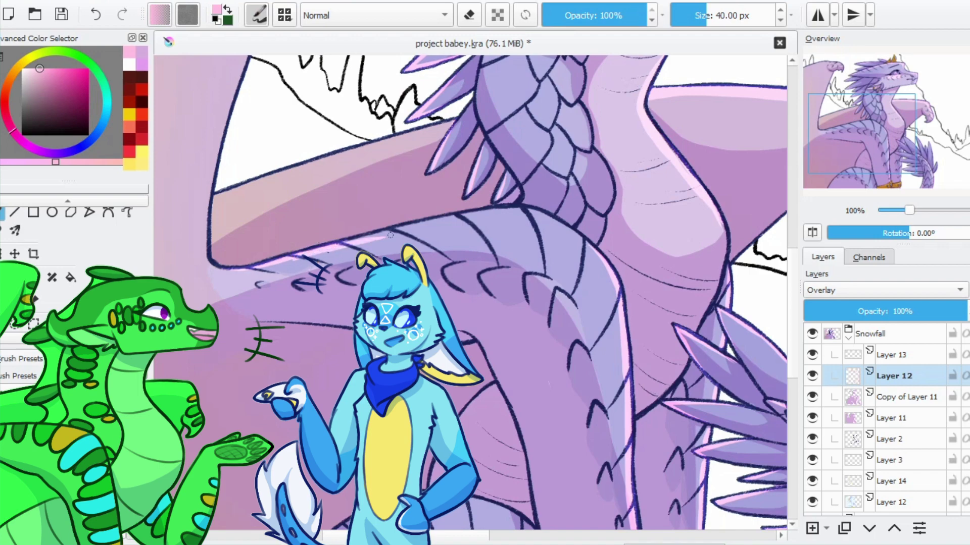
mouse_move(424, 223)
left_mouse_down()
mouse_move(493, 210)
mouse_move(598, 255)
mouse_move(471, 215)
left_mouse_up()
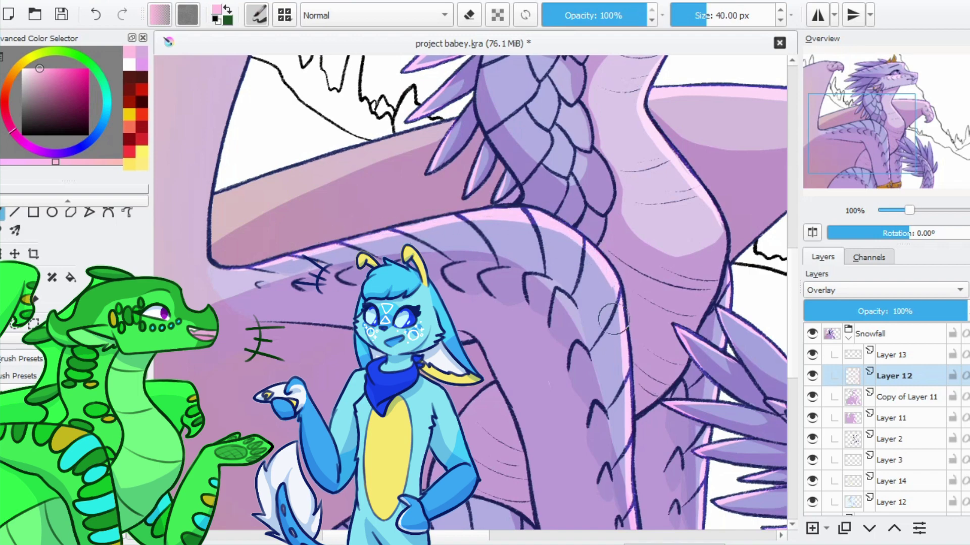
Add light pink rim light to the near wing and the top of the haunch, and save the file
mouse_move(223, 197)
left_mouse_down()
mouse_move(323, 222)
mouse_move(556, 149)
mouse_move(411, 190)
mouse_move(431, 433)
left_mouse_up()
mouse_move(248, 166)
left_mouse_down()
mouse_move(353, 139)
mouse_move(463, 133)
mouse_move(411, 227)
mouse_move(434, 166)
mouse_move(430, 127)
left_mouse_up()
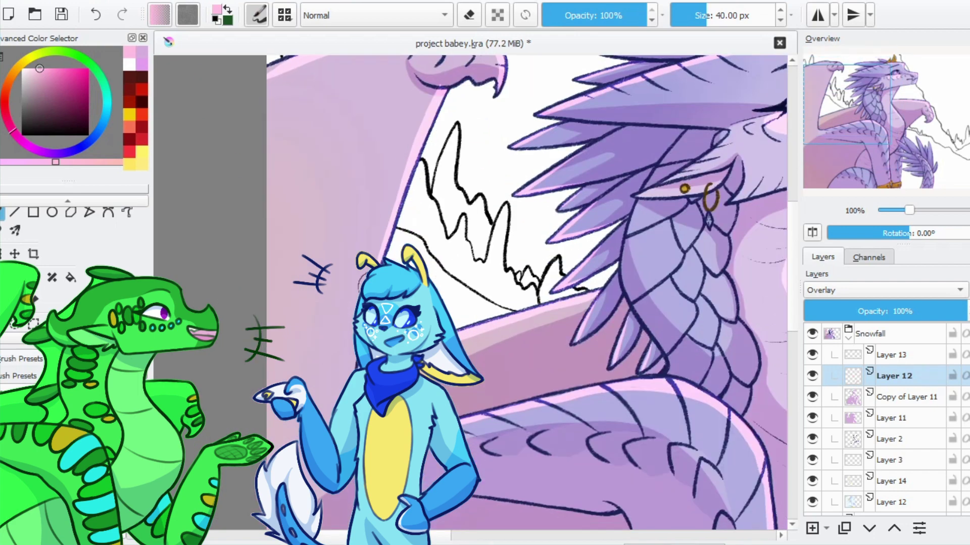
mouse_move(505, 480)
left_mouse_down()
mouse_move(490, 278)
mouse_move(433, 61)
left_mouse_up()
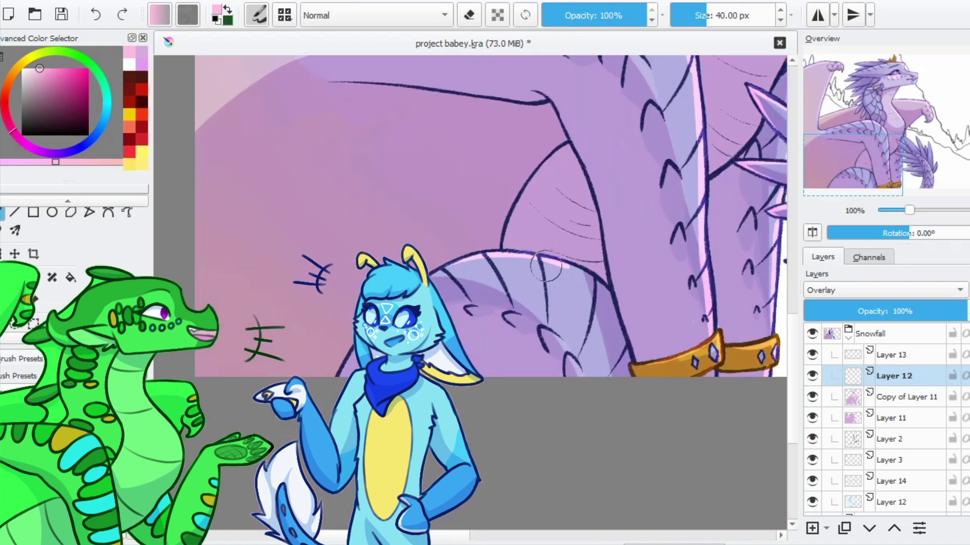
left_click_drag(599, 298, 623, 333)
scroll(688, 378, "down", 5)
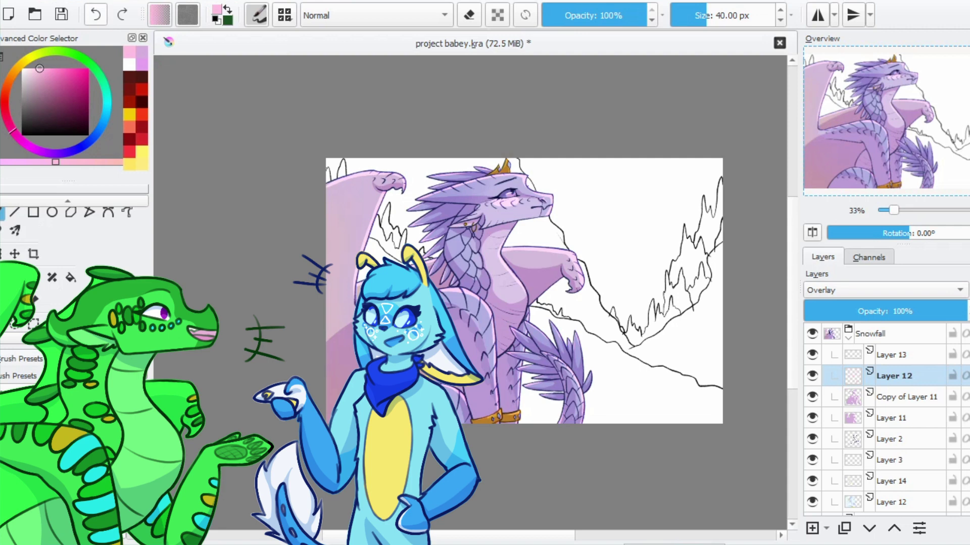
key("ctrl+s")
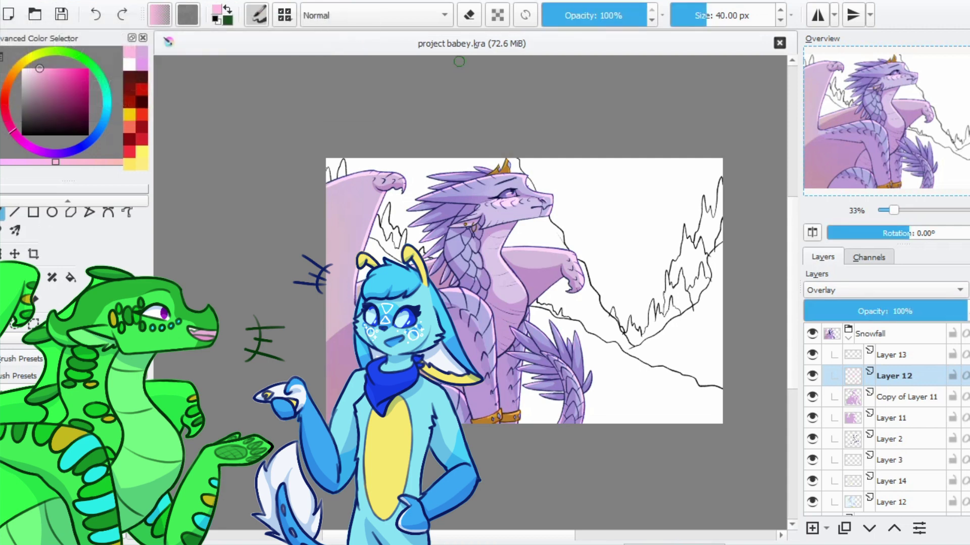
Add a new layer above Layer 12 and switch to a soft airbrush of 600 px
scroll(451, 271, "down", 1)
scroll(521, 333, "up", 1)
key("Insert")
key("slash")
left_click_drag(310, 199, 328, 242)
key("alt+s")
key("Return")
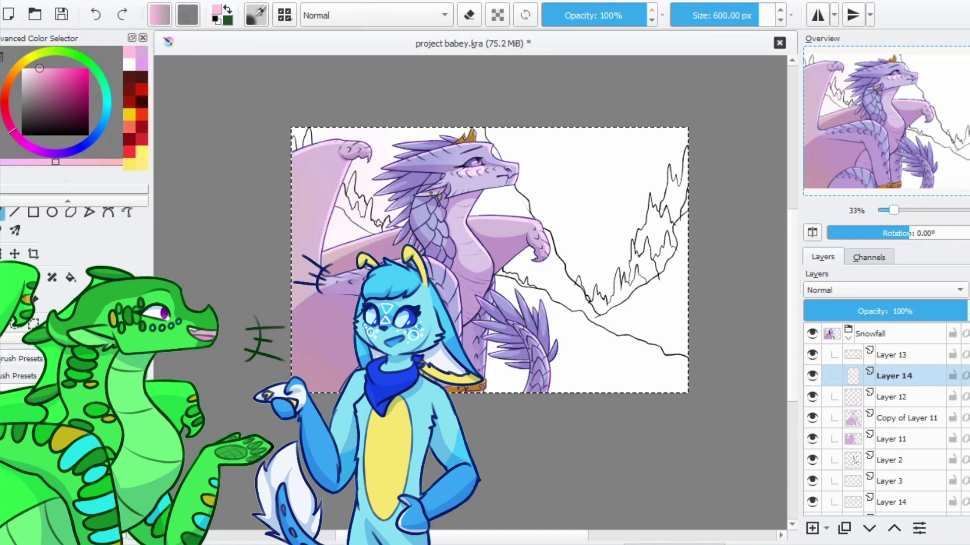
left_click(891, 460)
scroll(463, 352, "up", 3)
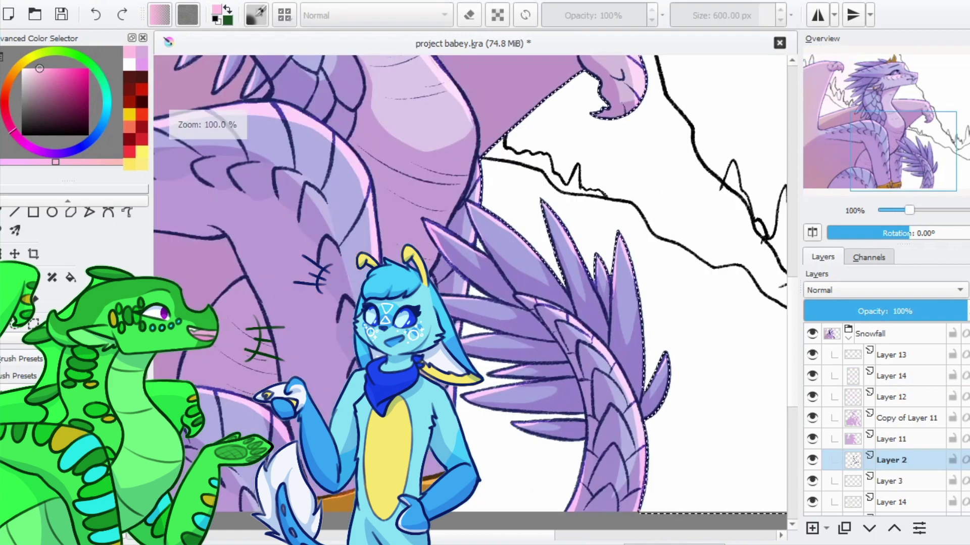
scroll(451, 440, "down", 3)
key("alt+s")
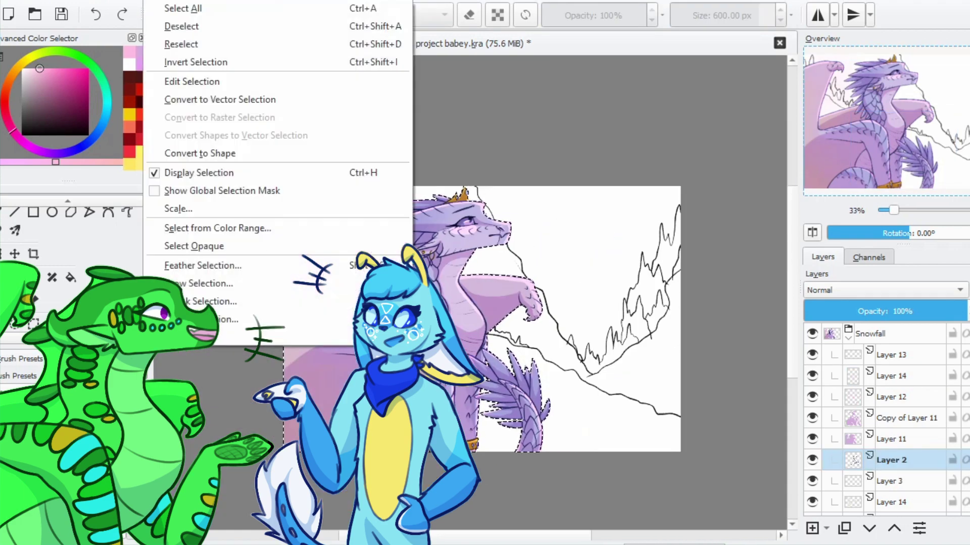
left_click(169, 26)
Airbrush light pink over the dragon's wings, head and chest on Layer 14, reducing the brush to about 425 px and 252 px
left_click(892, 376)
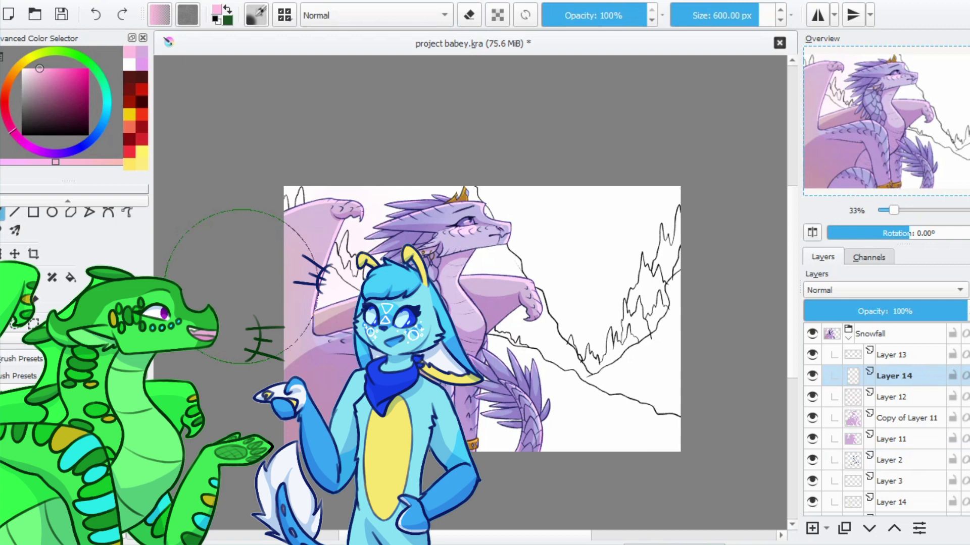
mouse_move(241, 286)
left_mouse_down()
mouse_move(346, 162)
mouse_move(516, 183)
mouse_move(566, 61)
left_mouse_up()
left_click_drag(536, 252, 484, 319)
key("bracketleft")
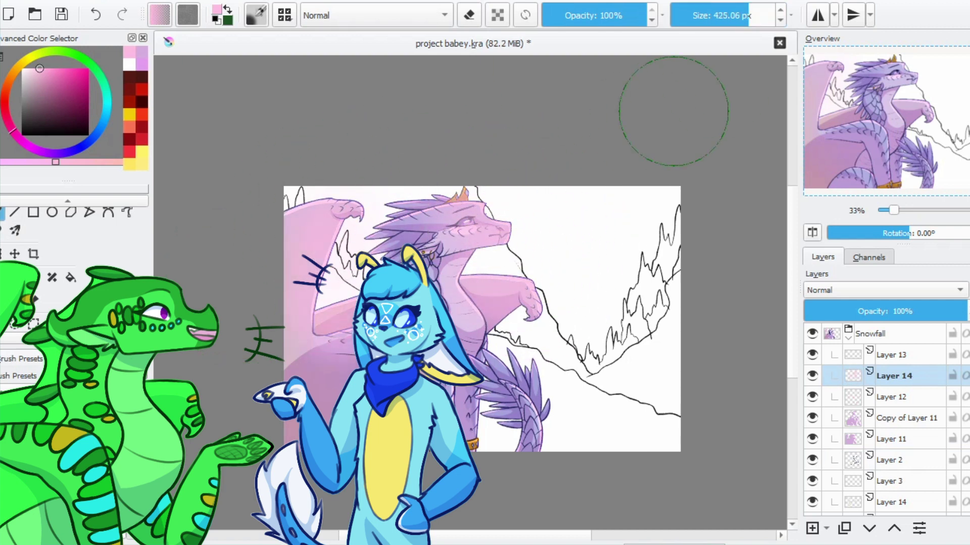
left_click(509, 410)
key("bracketleft")
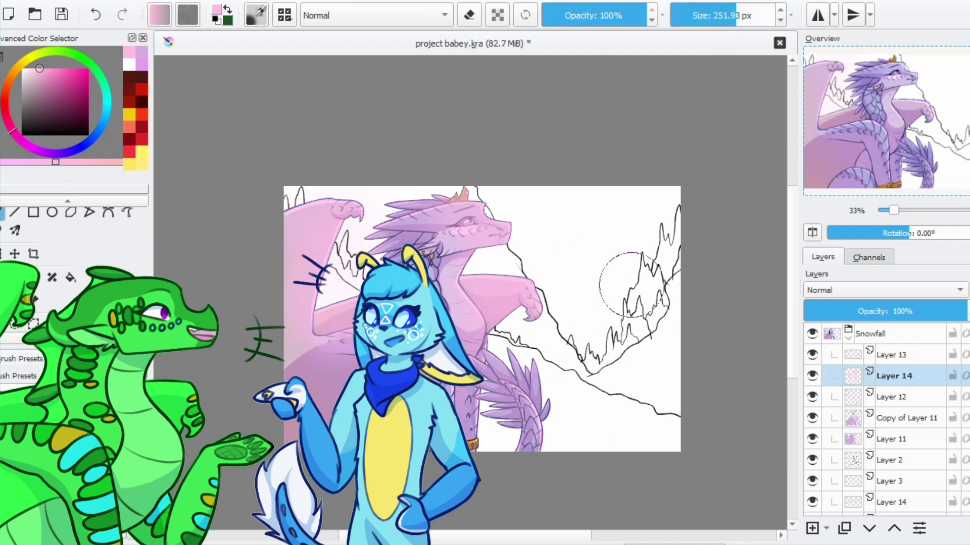
Set the airbrushed pink layer to Overlay blending at 25% opacity
left_click(883, 290)
left_click(829, 241)
left_click(884, 290)
left_click(828, 366)
left_click_drag(960, 311, 844, 311)
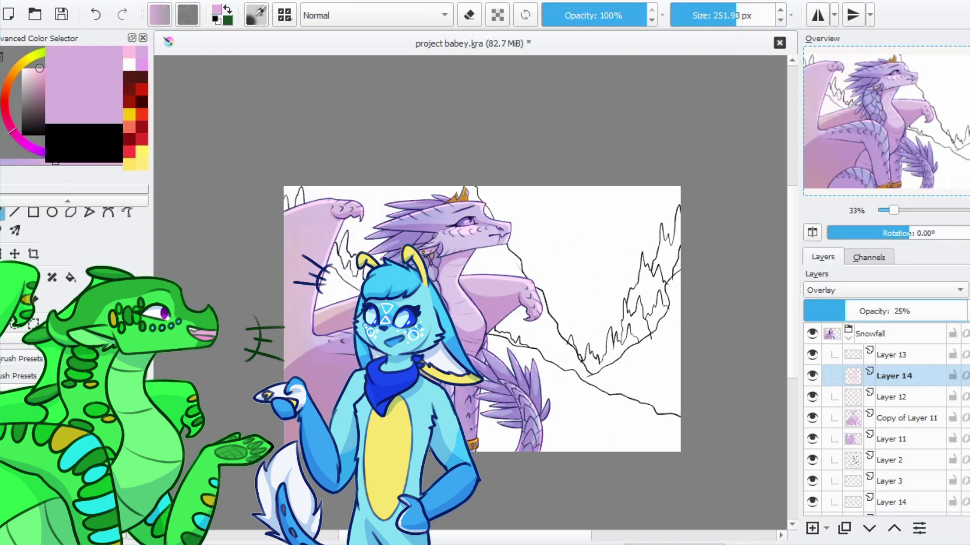
Add a Multiply layer above Copy of Layer 11 and airbrush soft purple shading over the lower near wing
left_click(904, 418)
key("Insert")
left_click(884, 290)
left_click(828, 273)
left_click_drag(260, 412, 319, 361)
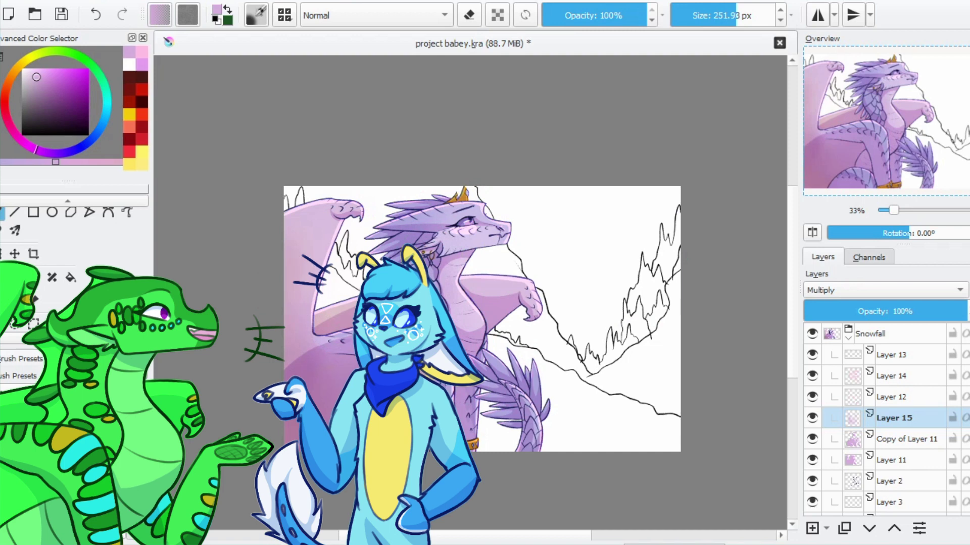
Lower the new Multiply layer's opacity to 75% and save the file
key("Page_Down")
key("slash")
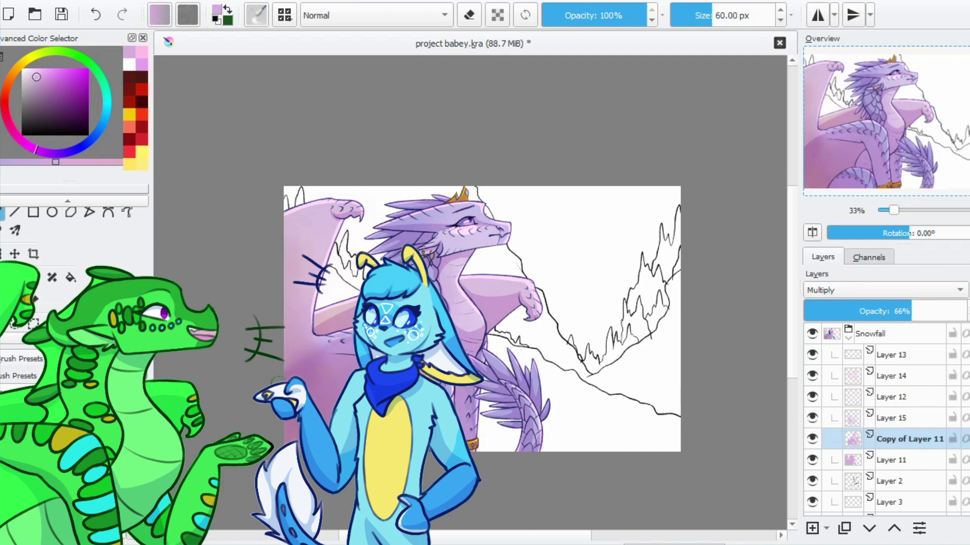
key("slash")
key("Page_Up")
key("ctrl+s")
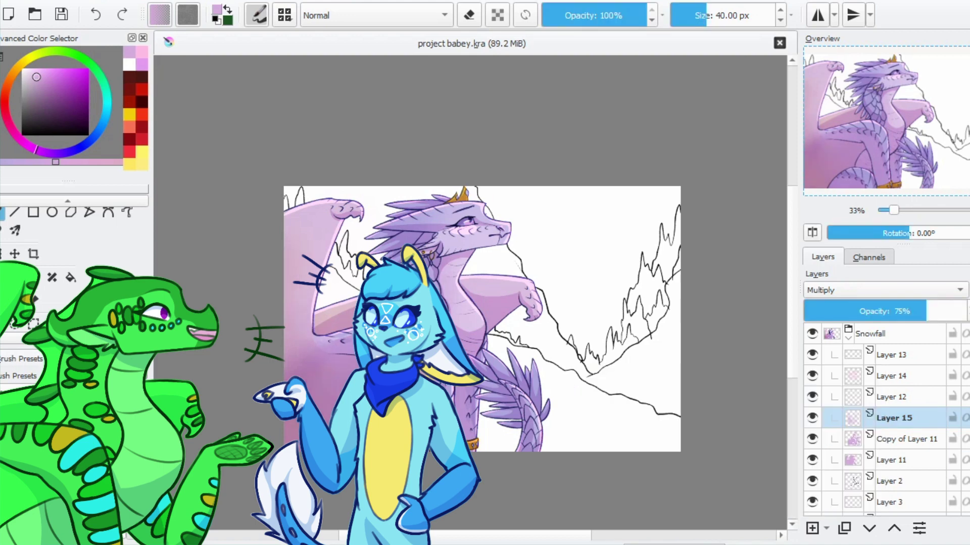
Collapse the Snowfall group and select the sky area bounded by the mountain line art on Layer 9
key("Page_Down")
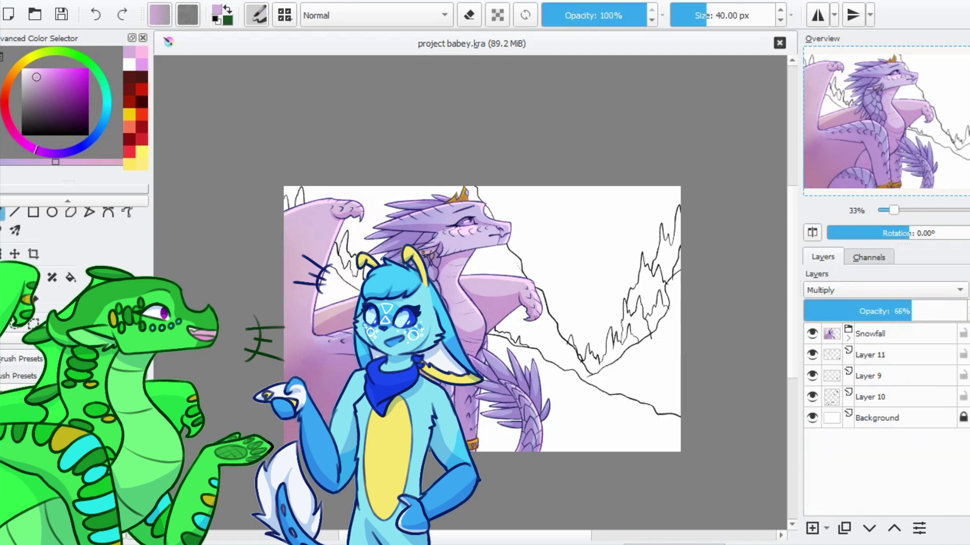
key("Page_Down")
key("Page_Down")
key("Page_Down")
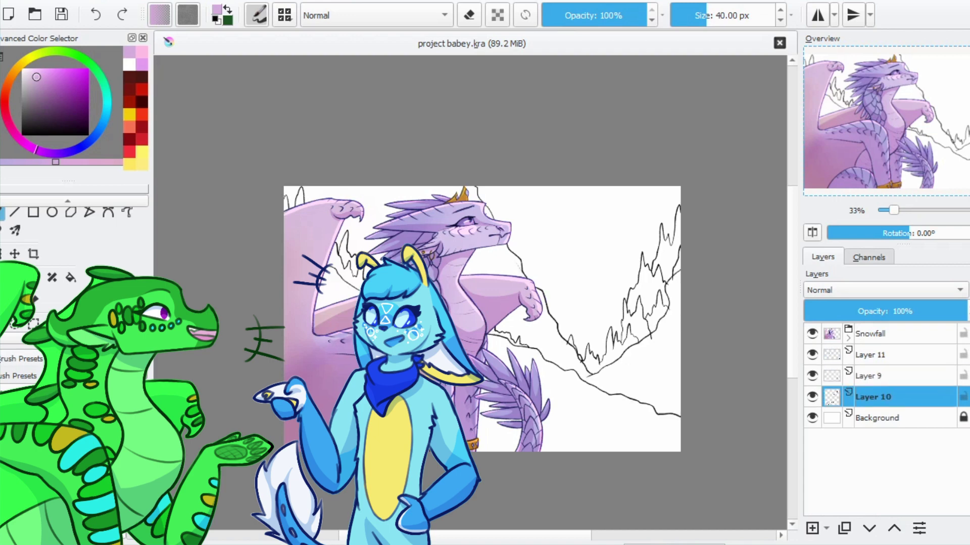
key("Page_Up")
key("ctrl+shift+o")
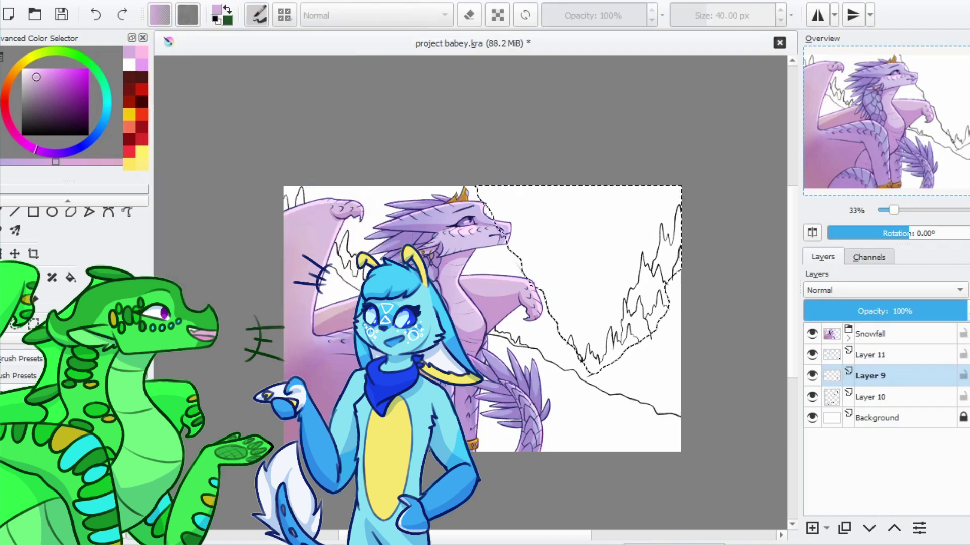
Invert the selection, add a layer beneath Layer 9 and fill the mountain area with very pale pink
key("Insert")
key("f")
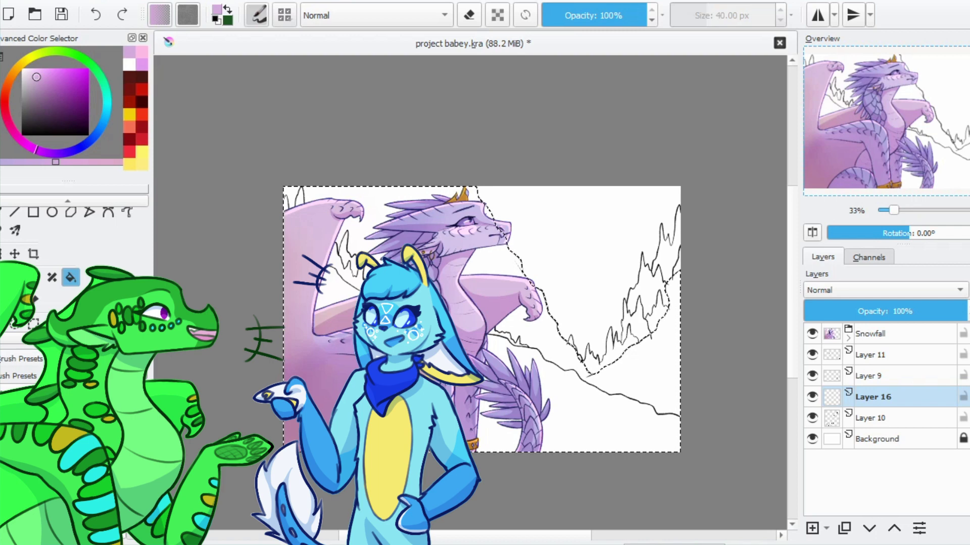
left_click(515, 267, "ctrl")
left_click(516, 267)
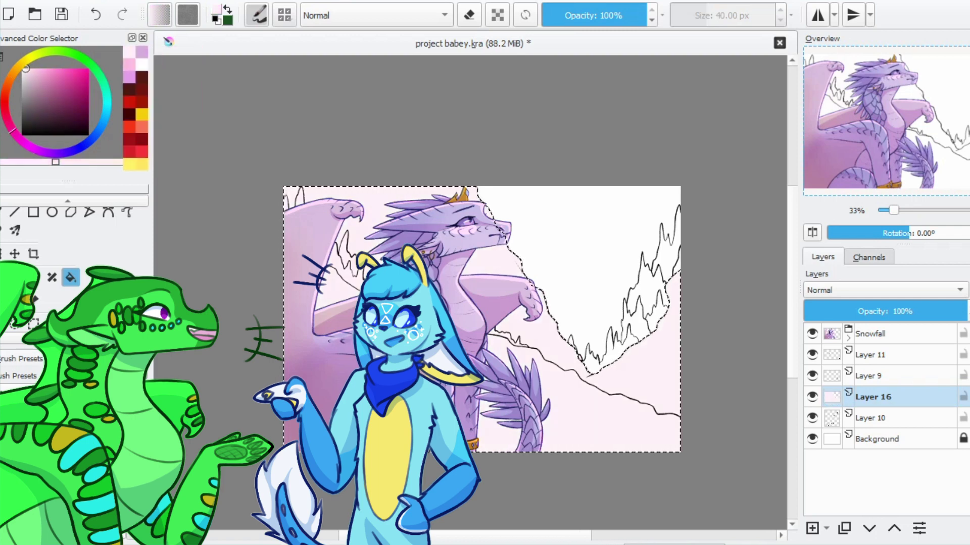
Clear the mountain selection, return to Layer 16 and pick a slightly darker pale pink for shading
key("t")
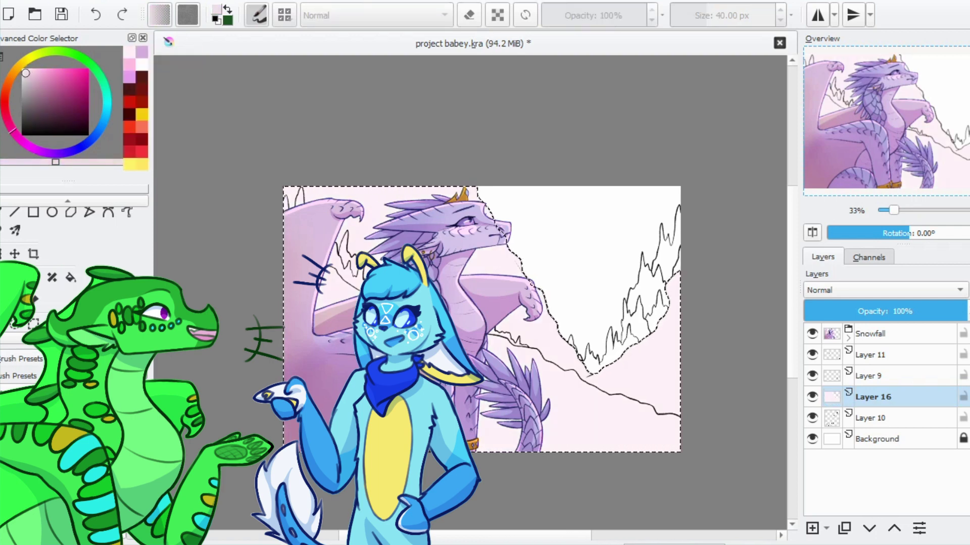
key("Page_Up")
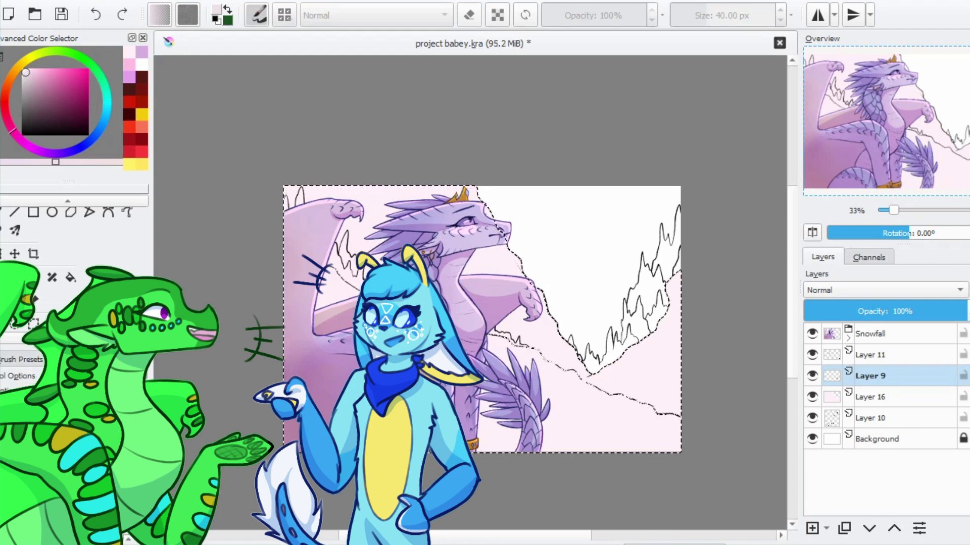
scroll(474, 298, "up", 5)
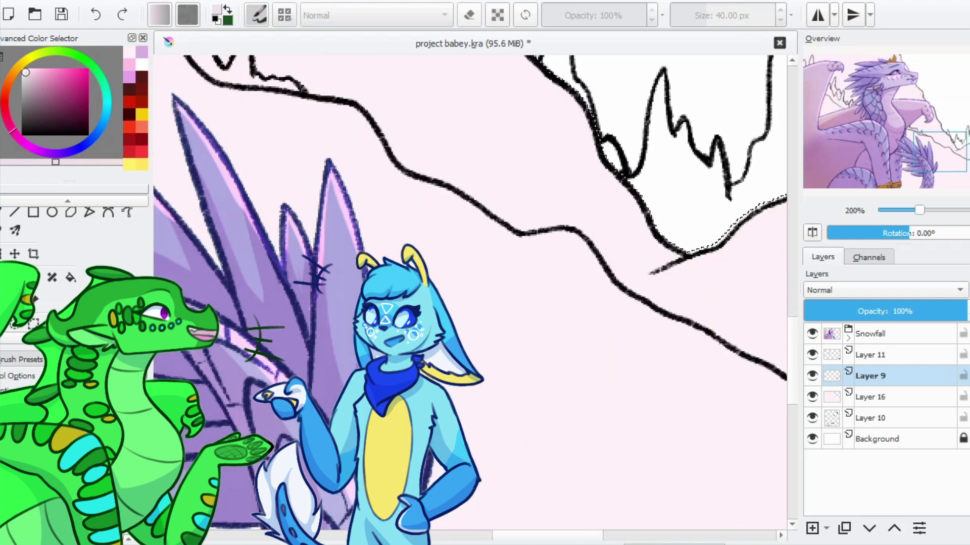
scroll(475, 298, "down", 5)
scroll(474, 298, "up", 3)
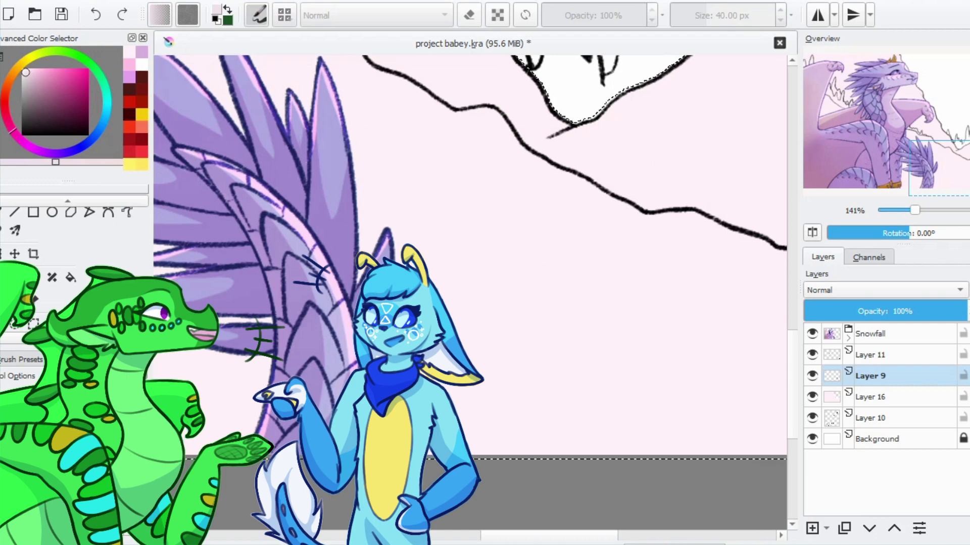
scroll(470, 252, "down", 4)
left_click(879, 397)
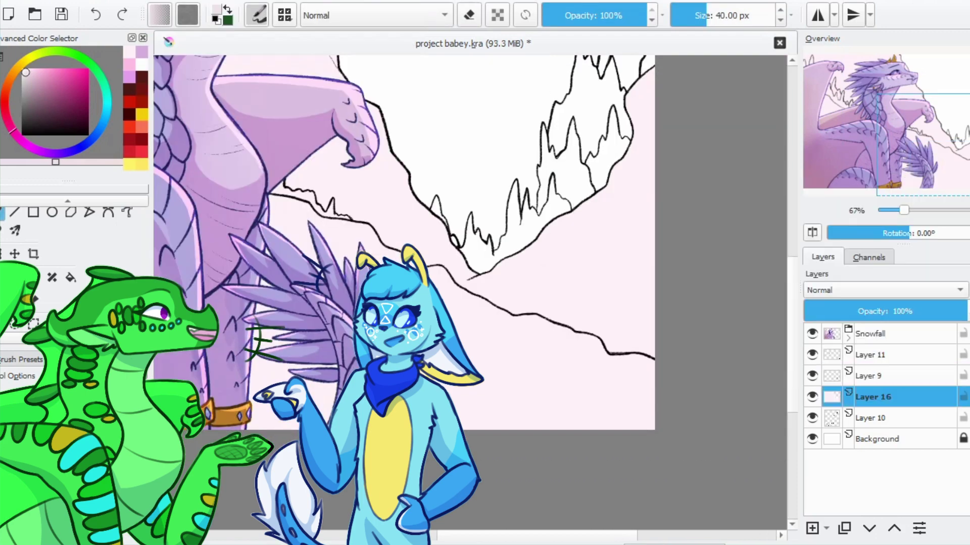
left_click_drag(455, 242, 483, 276)
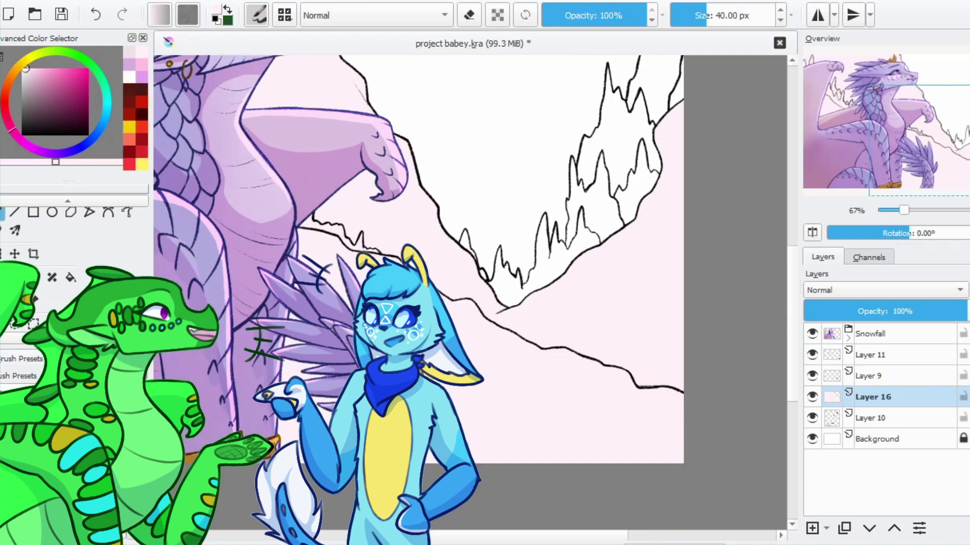
left_click(336, 250, "ctrl")
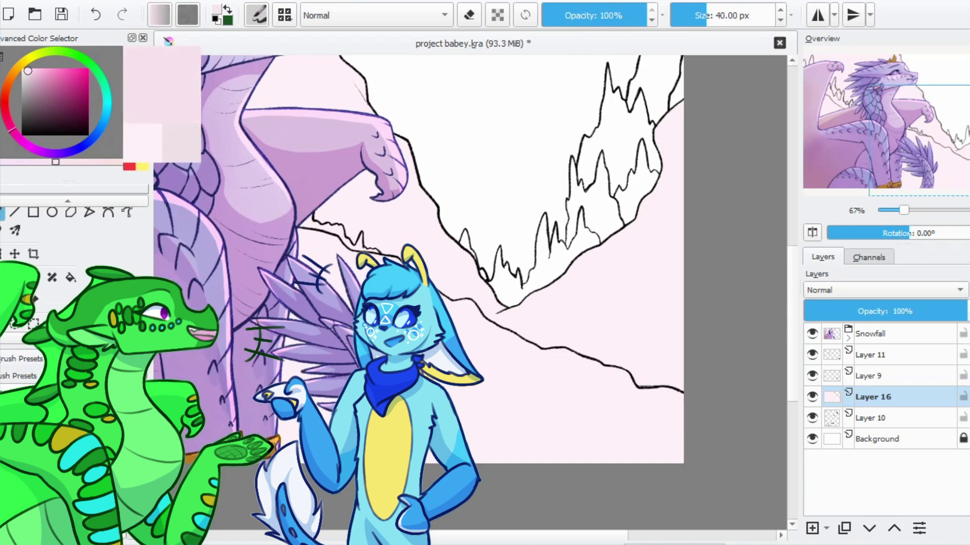
left_click_drag(346, 289, 283, 434)
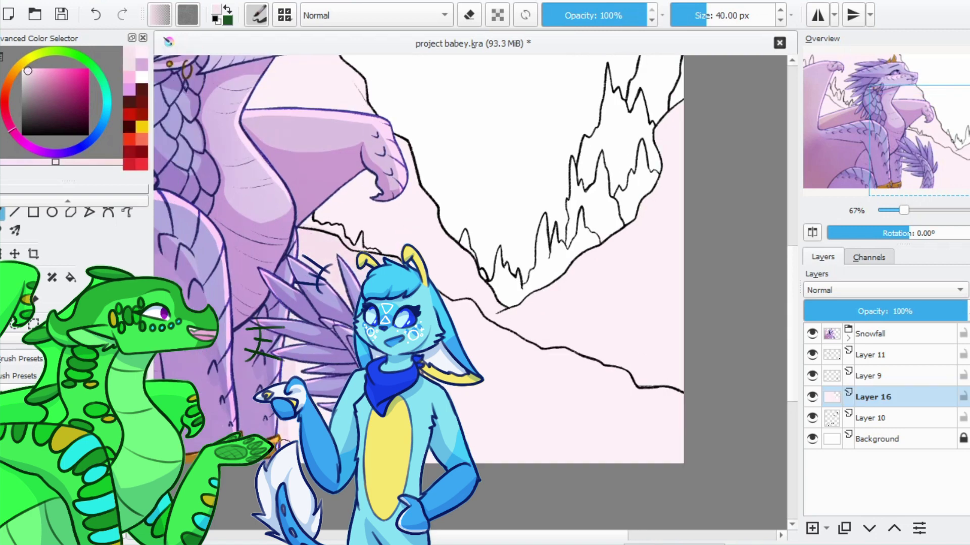
mouse_move(468, 305)
left_mouse_down()
mouse_move(465, 337)
mouse_move(486, 335)
left_mouse_up()
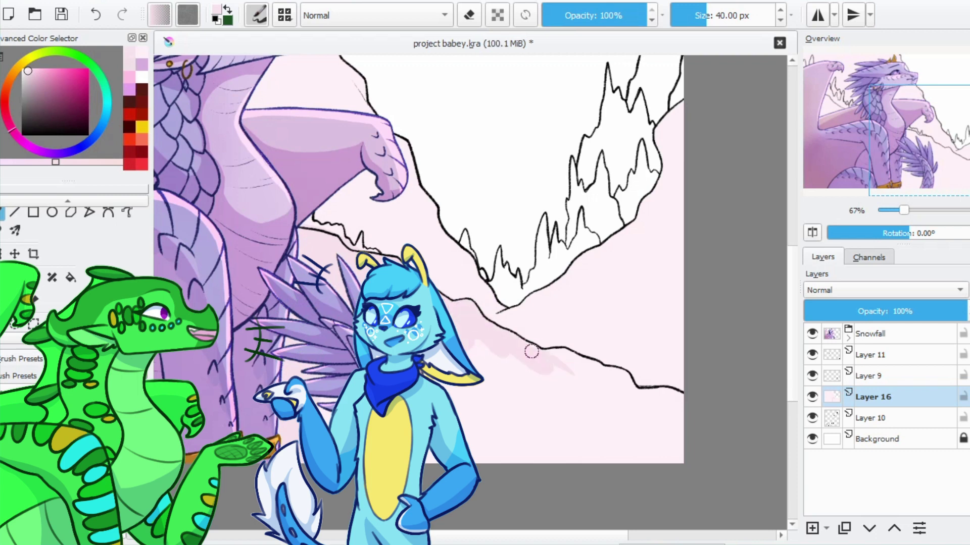
key("ctrl+z")
key("ctrl+z")
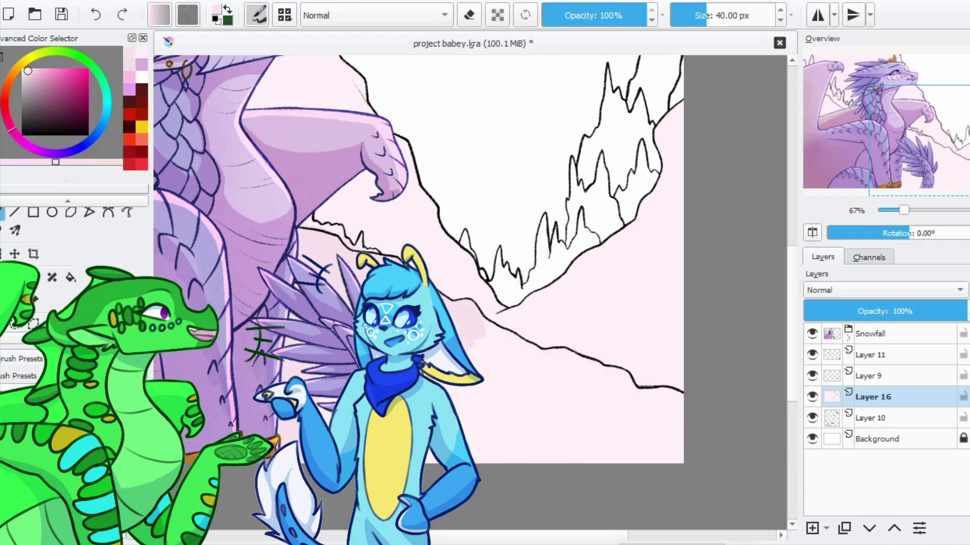
Add a layer above Layer 16 and paint a darker pale pink shadow band along the underside of the lower ridge line
left_click(812, 529)
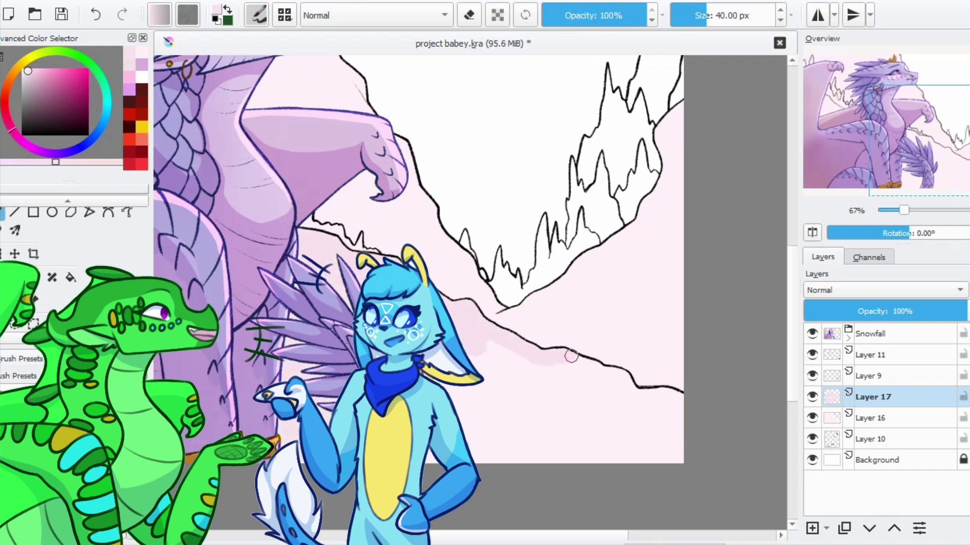
left_click_drag(619, 399, 487, 344)
key("e")
key("e")
left_click_drag(682, 412, 628, 399)
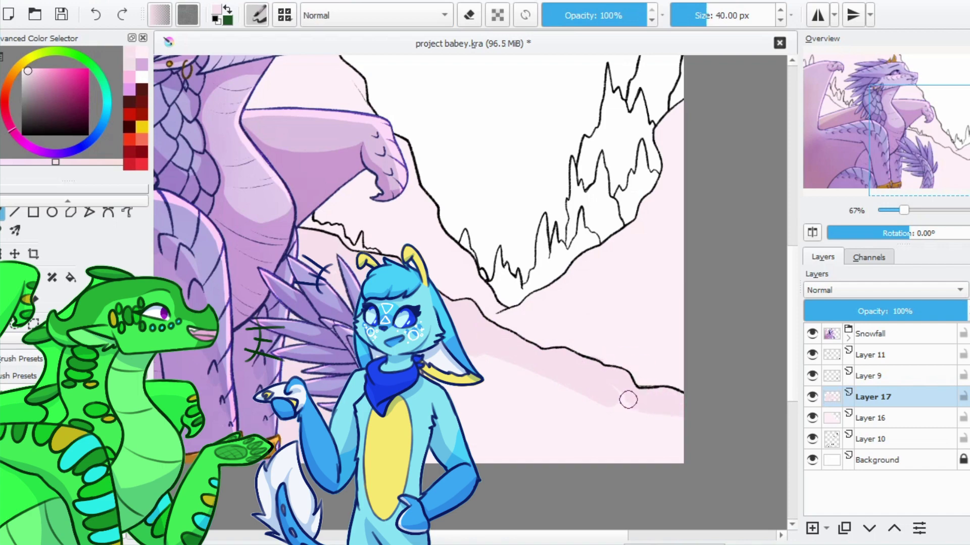
Enlarge the brush to 663.46 px and paint the mountains behind the front slope darker pale pink on Layer 16
key("bracketright")
key("bracketright")
key("bracketright")
key("bracketright")
scroll(498, 433, "up", 5)
scroll(498, 433, "left", 8)
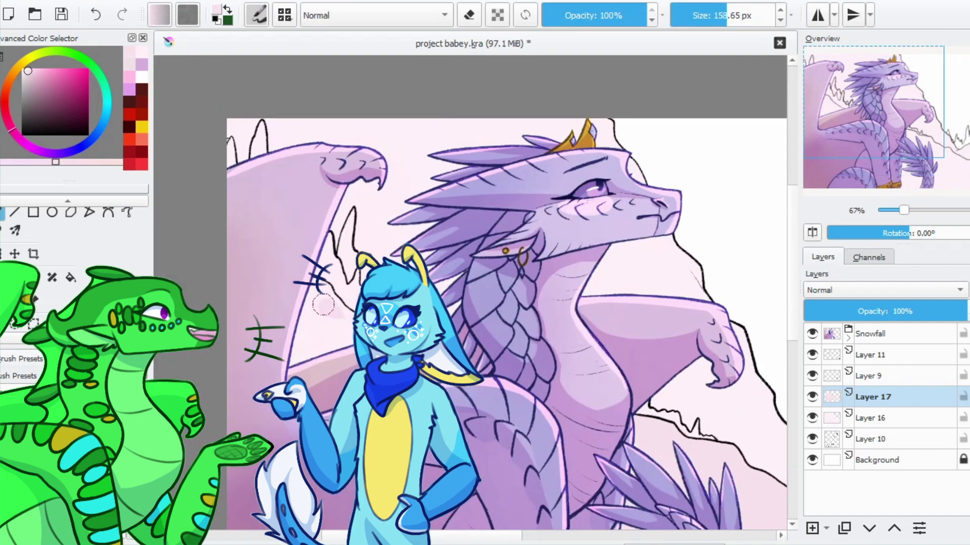
scroll(301, 237, "down", 4)
scroll(300, 237, "up", 2)
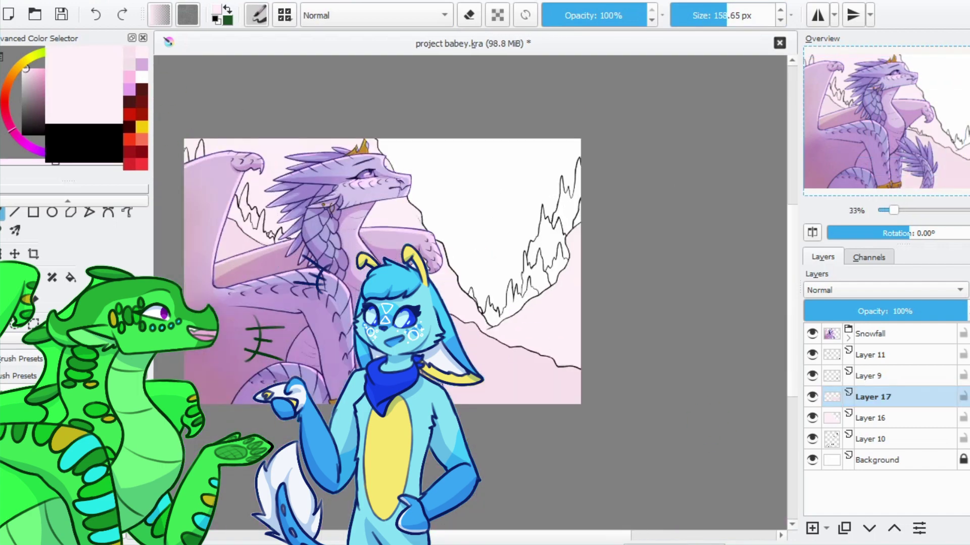
key("bracketright")
key("bracketright")
key("bracketright")
key("bracketright")
left_click(873, 418)
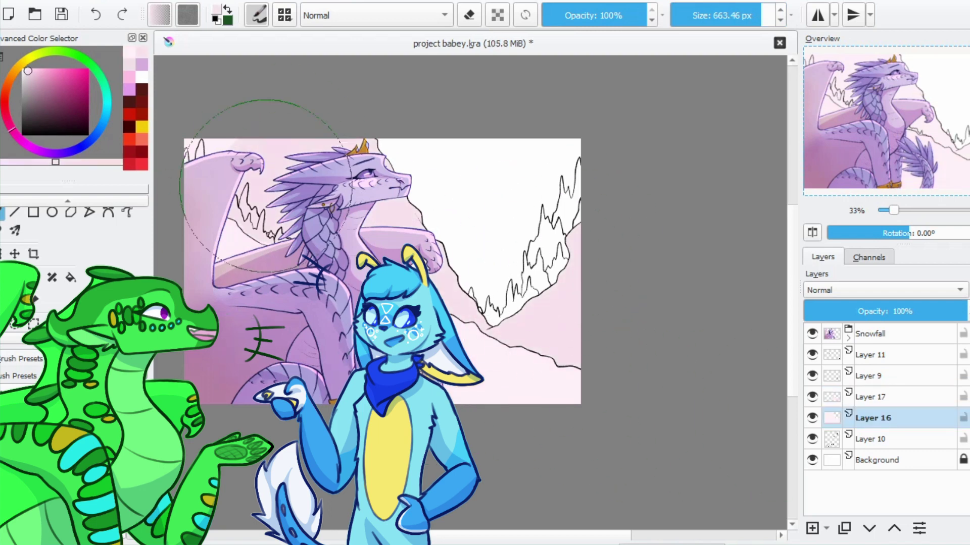
Add a layer directly above the Background, save the file and paint the whole sky pink
left_click(873, 460)
key("Insert")
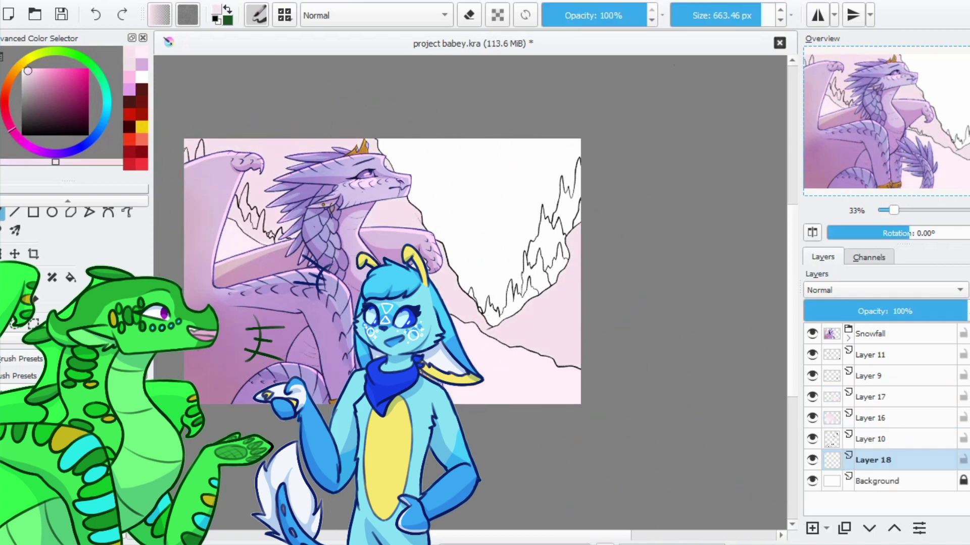
key("ctrl+s")
key("k")
left_click_drag(505, 202, 363, 152)
left_click_drag(531, 282, 555, 303)
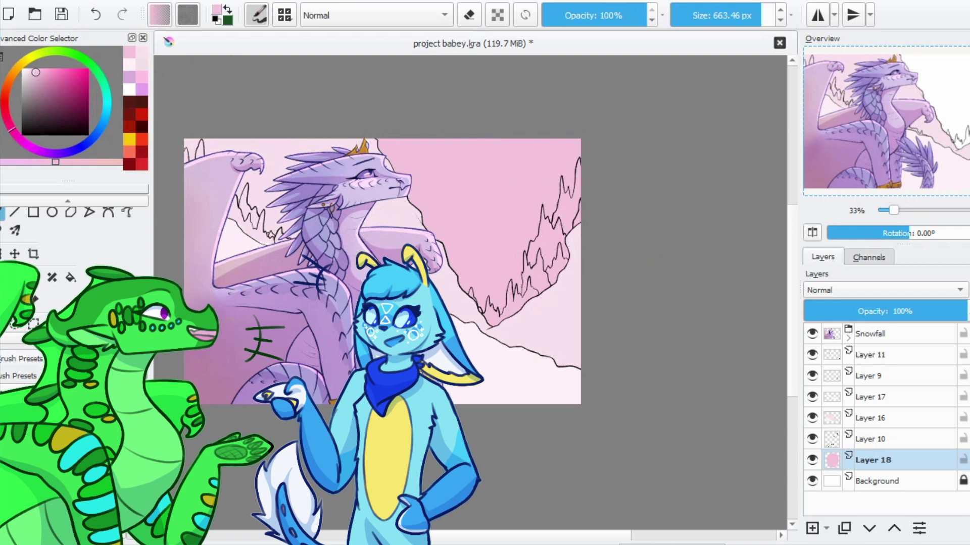
Blend pale yellow into the lower part of the pink sky with a soft 600 px airbrush
key("slash")
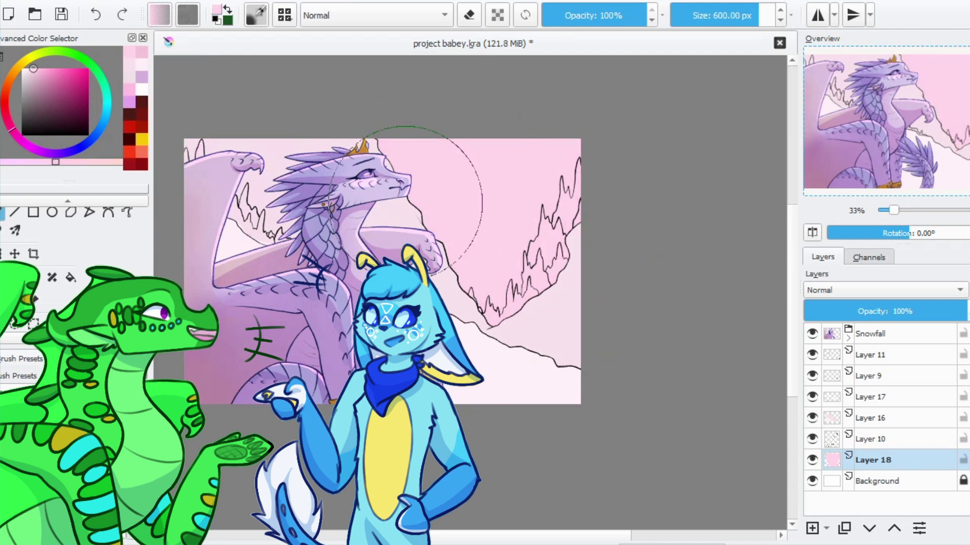
left_click(23, 59)
left_click_drag(466, 173, 480, 270)
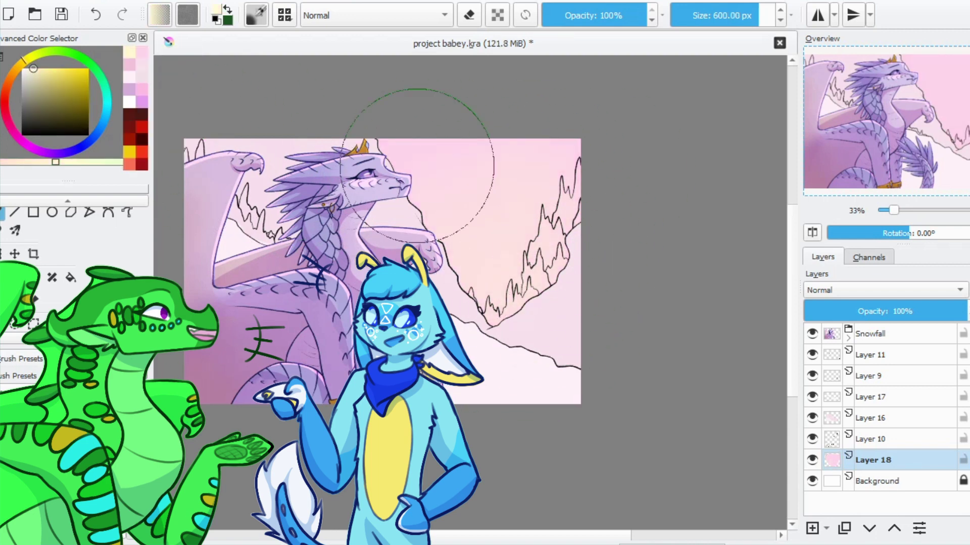
Add a layer above the sky colour and paint pink clouds across the upper sky with a textured brush at 152.14 px
left_click(812, 528)
key("slash")
key("bracketleft")
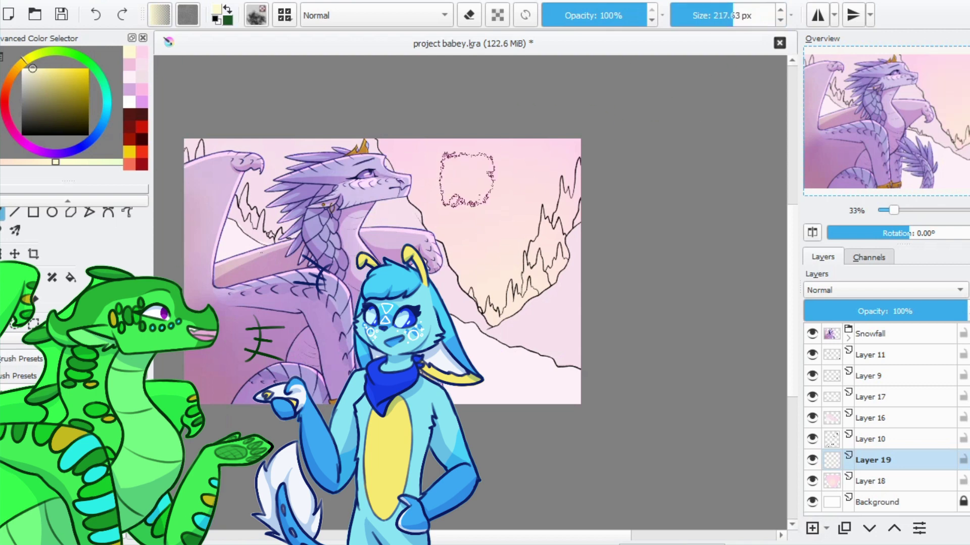
left_click(434, 162, "ctrl")
left_click_drag(404, 172, 475, 192)
key("bracketleft")
left_click_drag(404, 177, 500, 197)
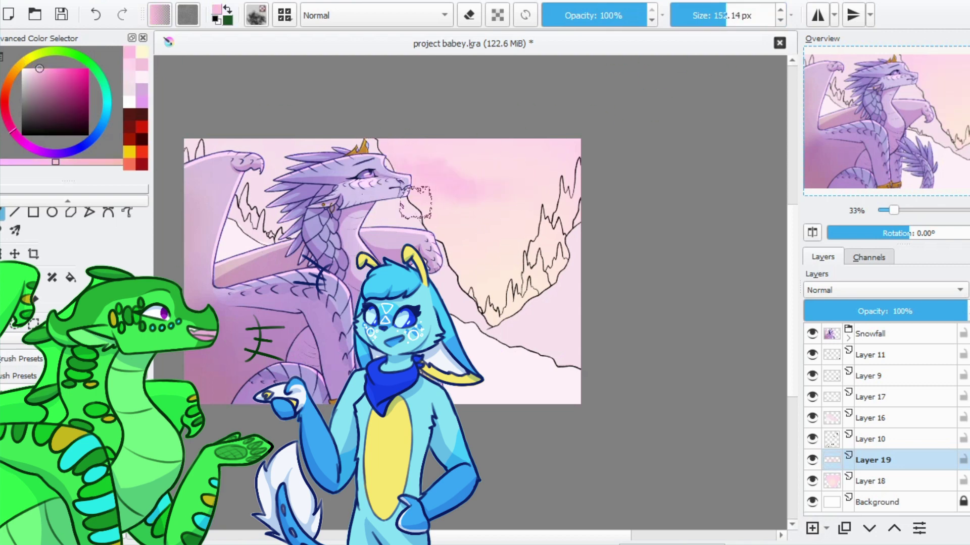
left_click_drag(500, 156, 614, 167)
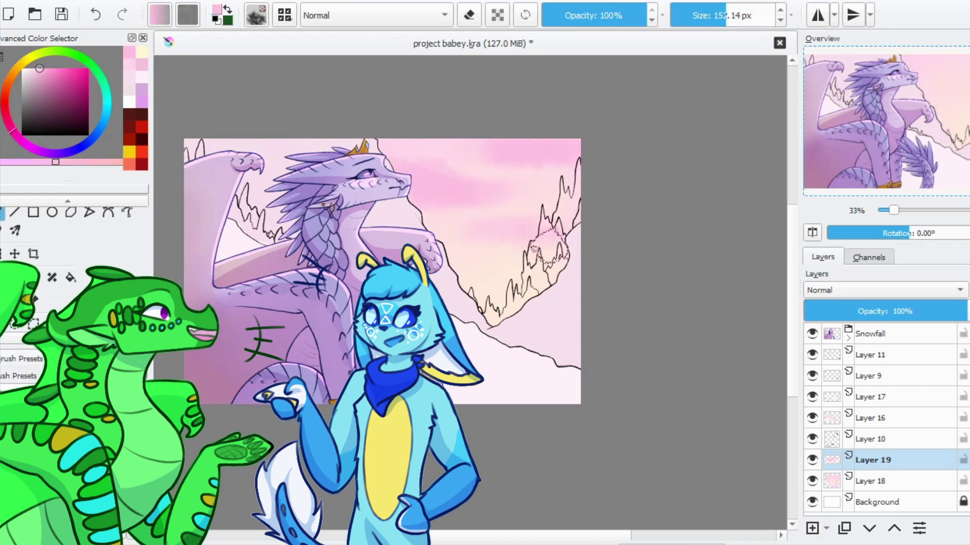
Recolour the clouds soft lavender using the round brush enlarged to 425.06 px
key("slash")
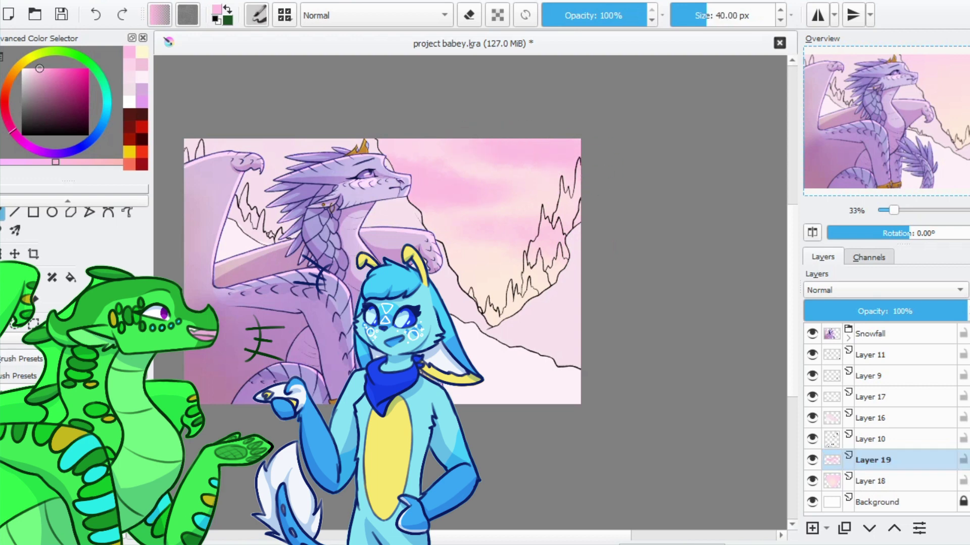
key("bracketright")
key("bracketright")
key("bracketright")
key("bracketright")
key("bracketright")
key("bracketright")
key("bracketright")
left_click(449, 182, "ctrl")
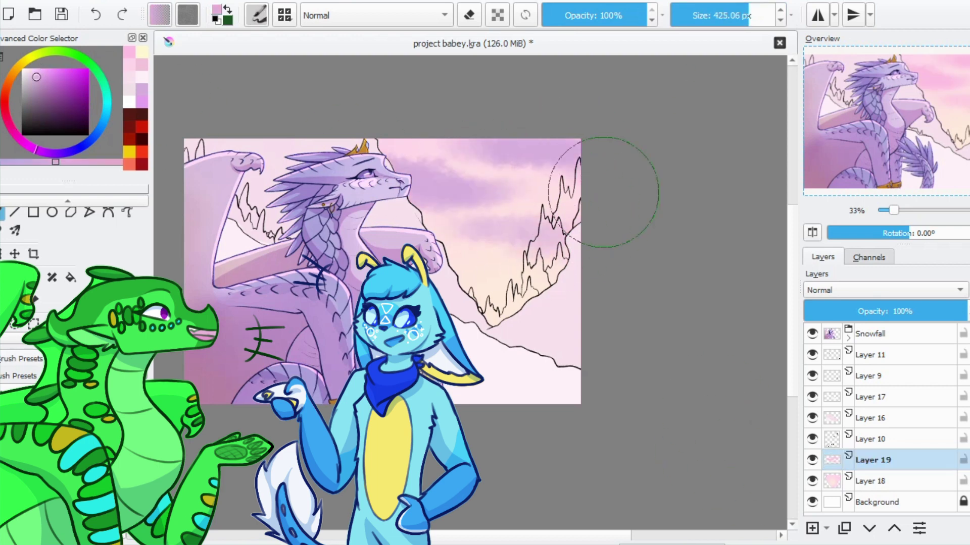
Set the cloud layer to Multiply and lower its opacity to 48%
left_click(883, 290)
left_click(868, 351)
left_click(906, 311)
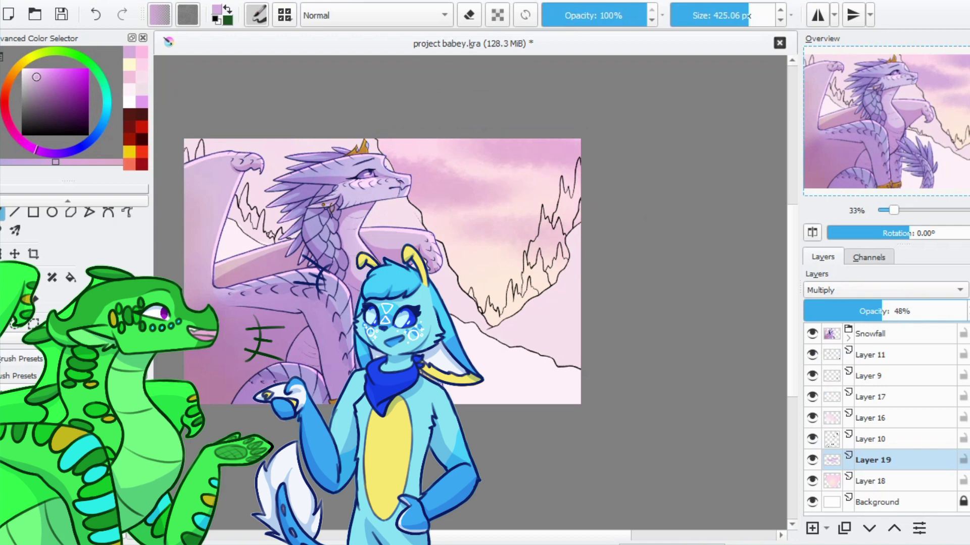
Add a layer above the clouds, stamp a pale yellow sun low in the valley and set the layer to Overlay
key("Insert")
left_click(505, 310, "ctrl")
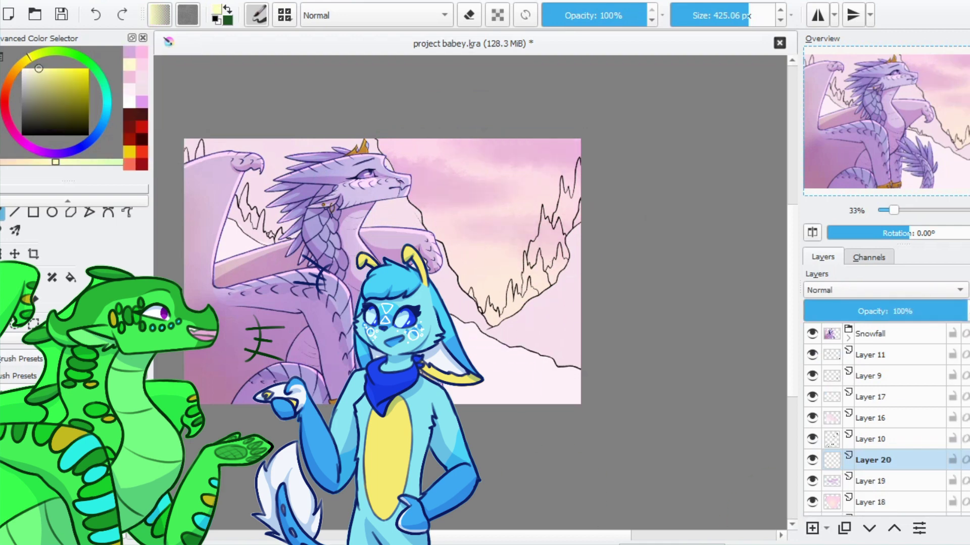
left_click(490, 279)
left_click(883, 290)
left_click(869, 348)
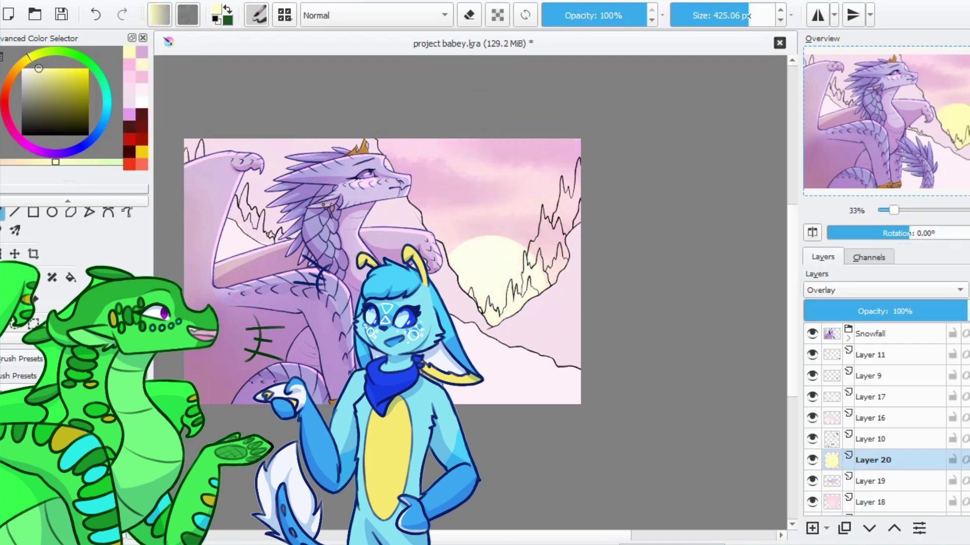
Recolour the mountain outlines on Layer 9 in muted mauve with the 425.06 px brush
left_click(868, 439)
left_click(869, 376)
left_click(884, 290)
left_click(819, 370)
key("ctrl+z")
left_click(426, 223, "ctrl")
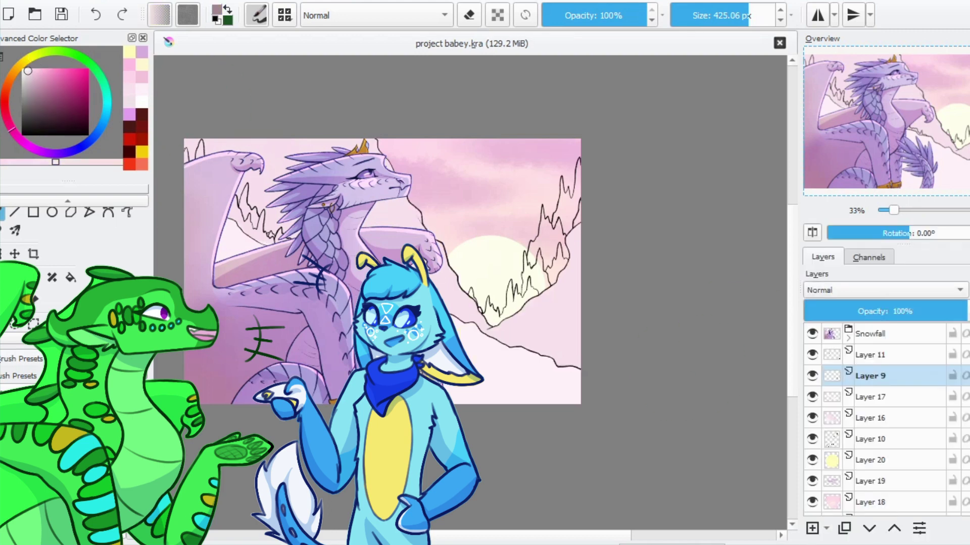
left_click_drag(584, 411, 580, 282)
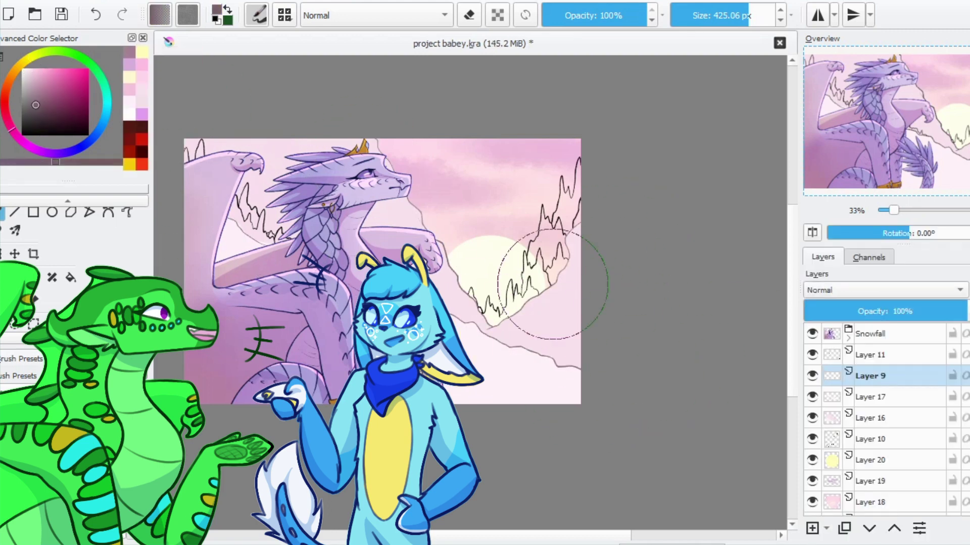
Switch to Layer 17 and save the file
key("Page_Down")
key("e")
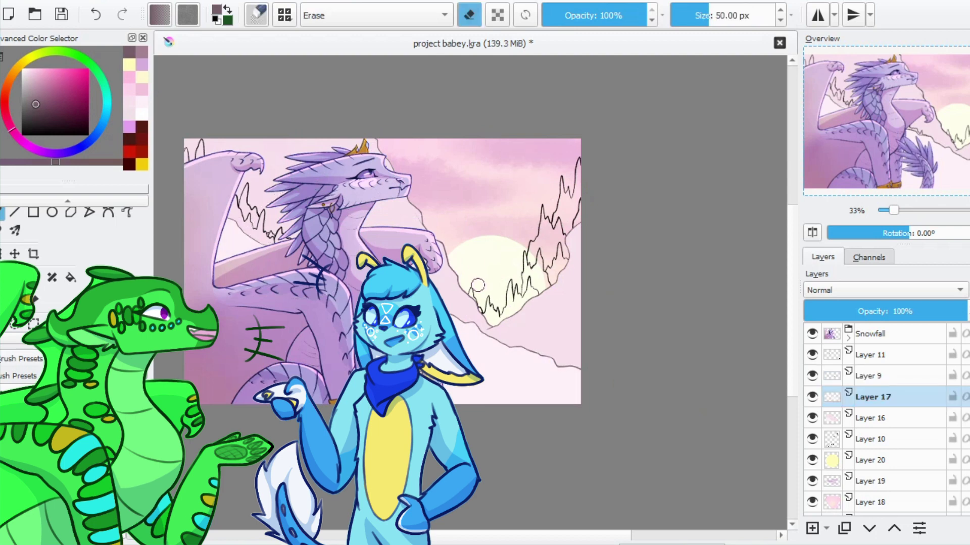
key("e")
key("ctrl+s")
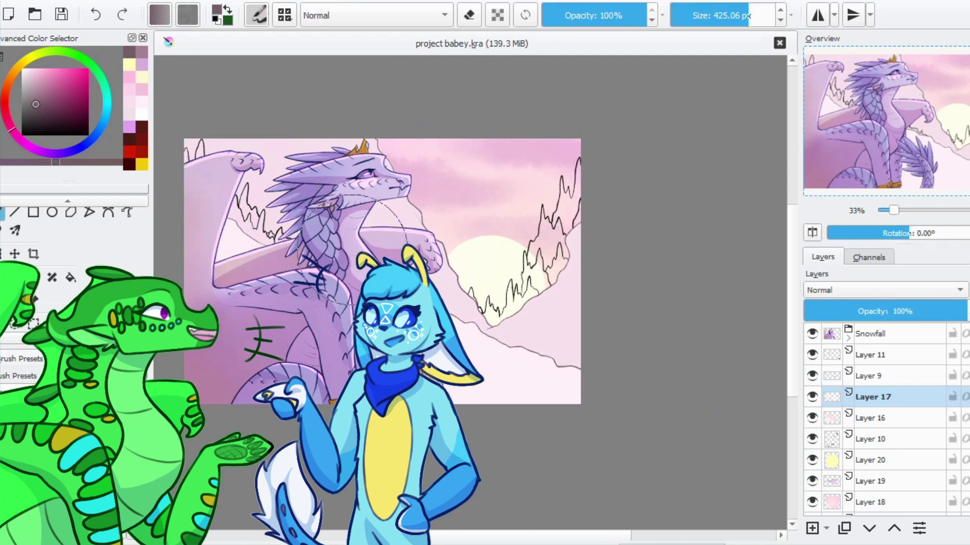
Add a layer above Layer 9 and paint the small peaks above the raised wing pink with a 40 px brush
left_click(259, 212, "ctrl")
key("Page_Up")
key("Insert")
scroll(222, 233, "up", 2)
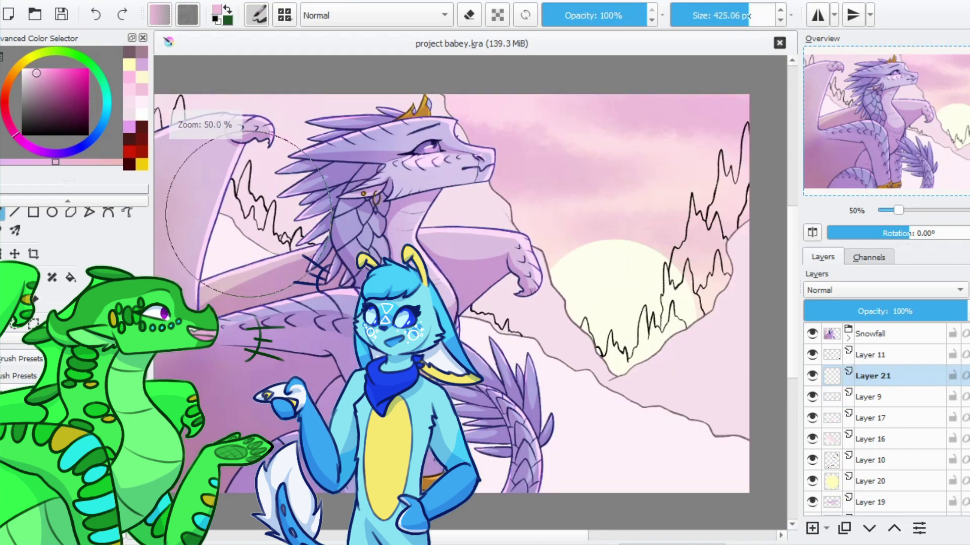
scroll(221, 234, "up", 1)
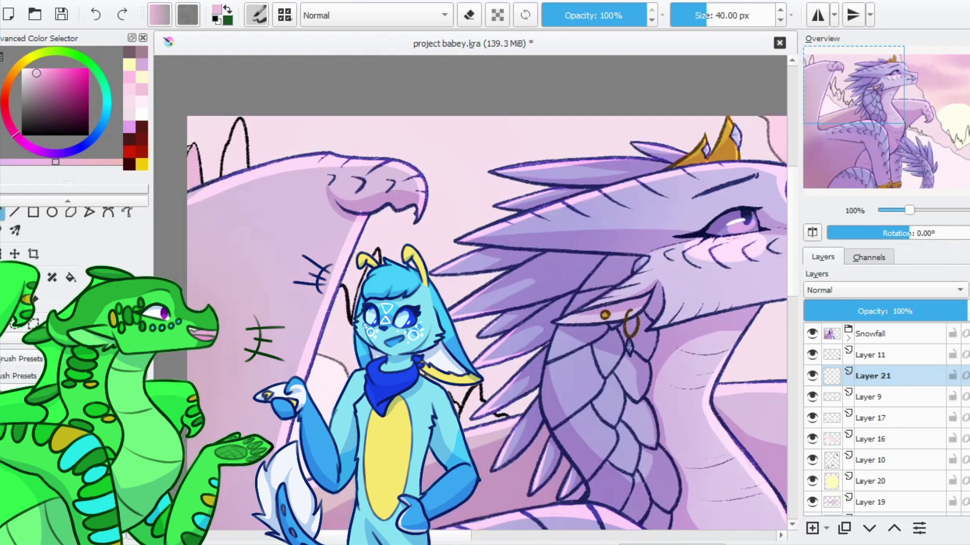
left_click_drag(188, 151, 232, 143)
mouse_move(318, 237)
left_mouse_down()
mouse_move(293, 299)
mouse_move(311, 290)
left_mouse_up()
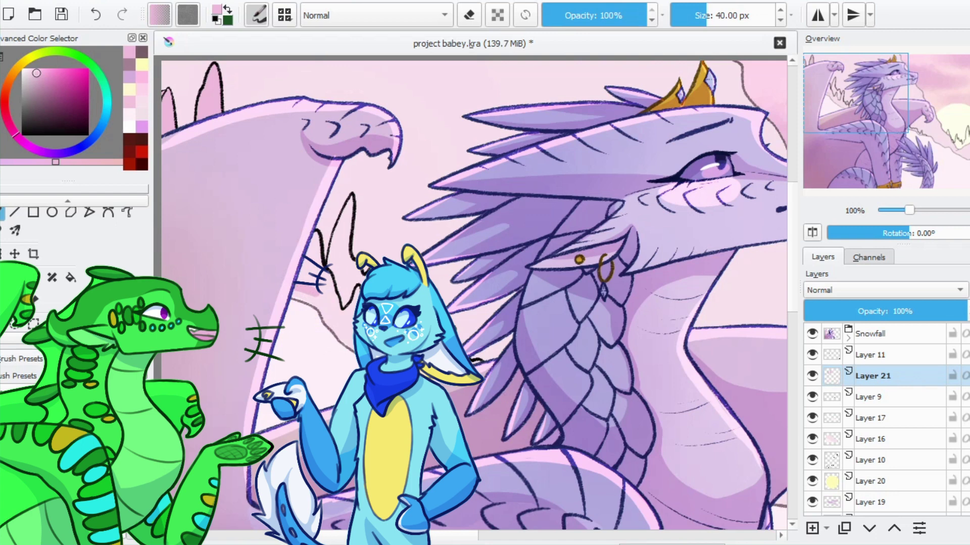
Select around the snowy foreground using Layer 17 and paint the distant trees along its edge pink on Layer 21
left_click(870, 460)
left_click(872, 418)
mouse_move(353, 354)
left_mouse_down()
mouse_move(217, 404)
mouse_move(247, 498)
left_mouse_up()
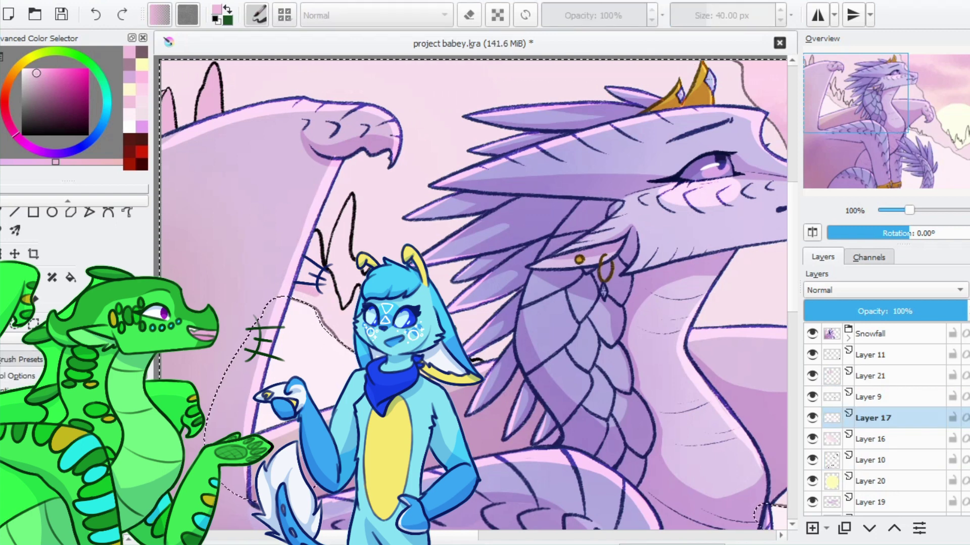
left_click(870, 376)
left_click_drag(344, 313, 324, 272)
mouse_move(340, 236)
left_mouse_down()
mouse_move(343, 227)
mouse_move(341, 258)
mouse_move(354, 275)
mouse_move(351, 351)
left_mouse_up()
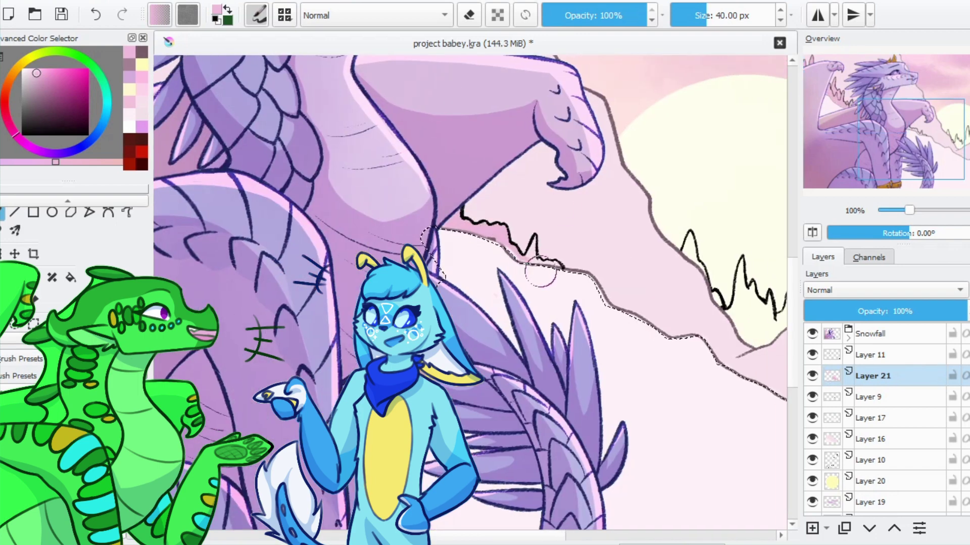
left_click_drag(540, 273, 511, 250)
key("ctrl+shift+a")
Clean up the edges of the pink tree colour on Layer 21 with the eraser
key("e")
key("e")
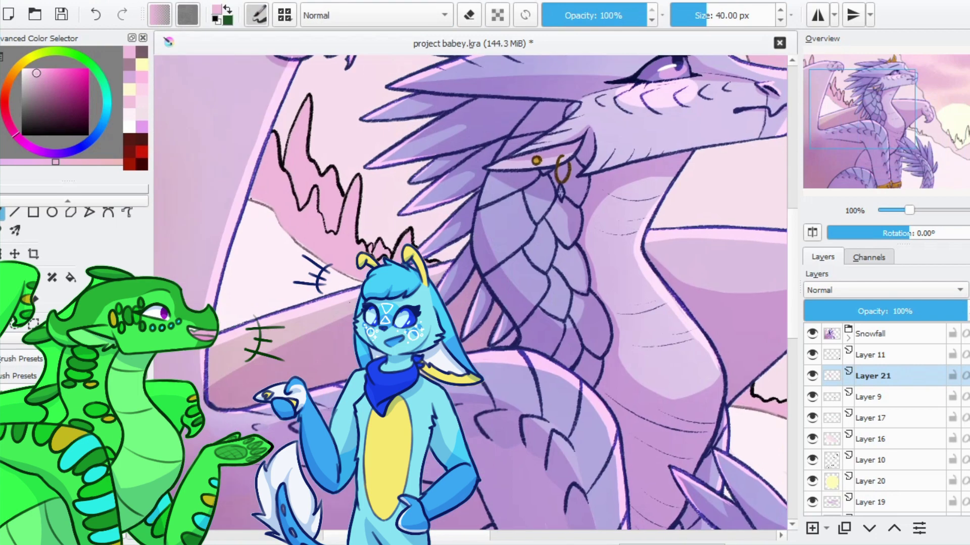
key("e")
key("e")
key("e")
key("minus")
key("minus")
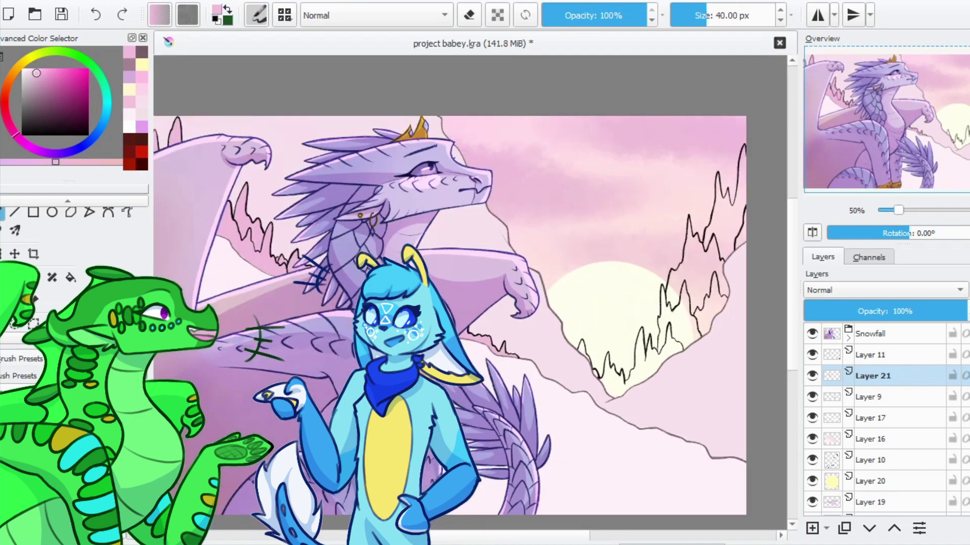
Rename Layer 9 as snow and the tree line art on Layers 10 and 11 as trees
double_click(870, 397)
type("snow")
key("Return")
scroll(884, 419, "down", 2)
double_click(869, 421)
type("trees")
key("Return")
Hide Layers 20, 19 and 18 and select everything except the open sky beyond the tree outlines
key("ctrl+a")
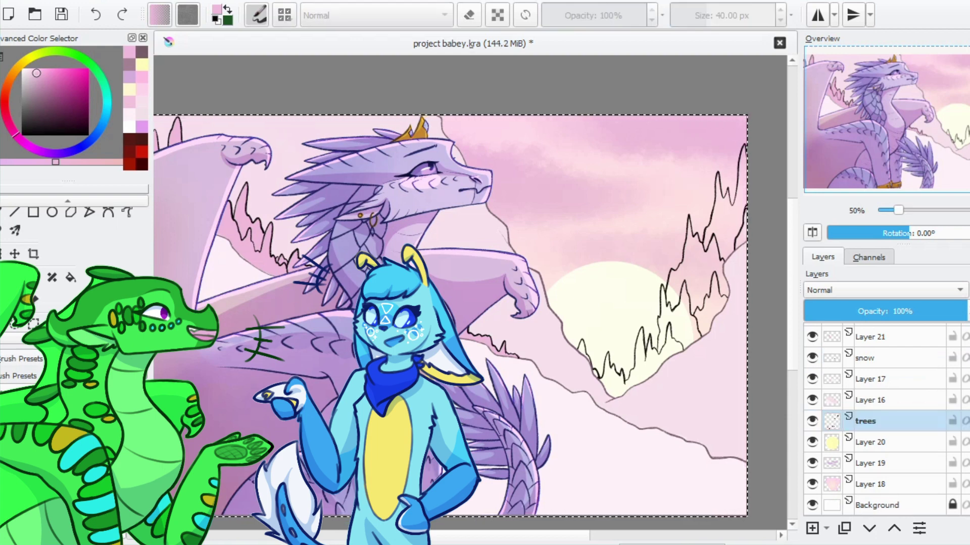
left_click(812, 442)
left_click(812, 463)
left_click(812, 485)
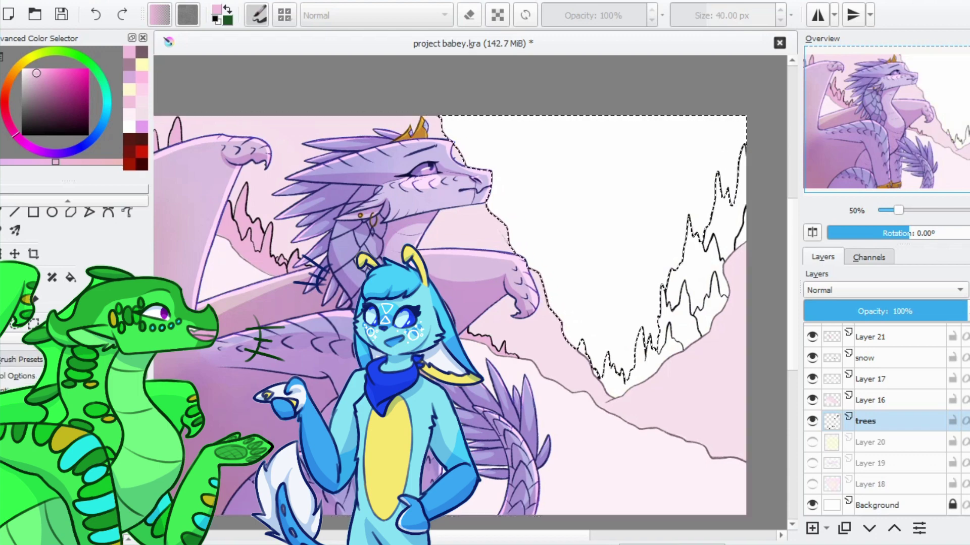
key("ctrl+shift+i")
scroll(727, 338, "up", 2, "ctrl")
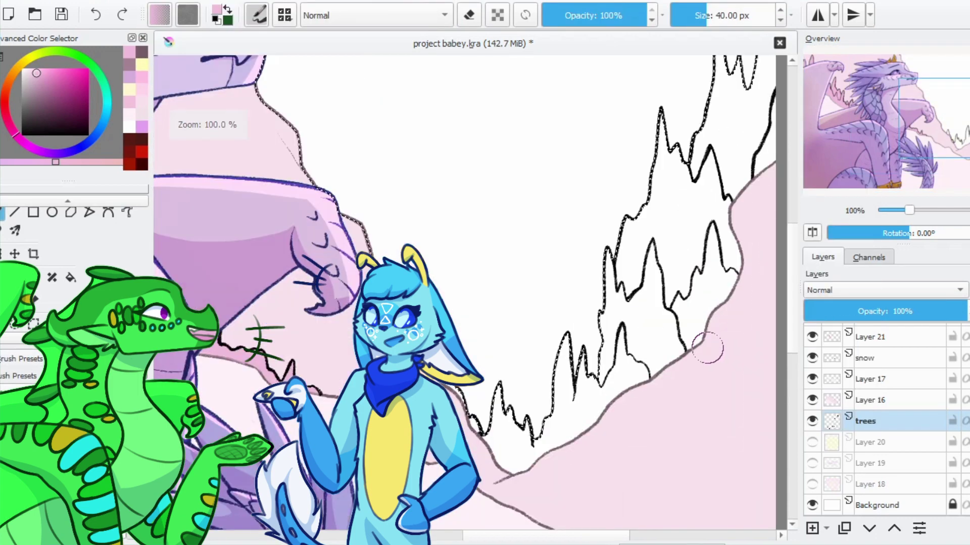
key("alt+s")
key("Escape")
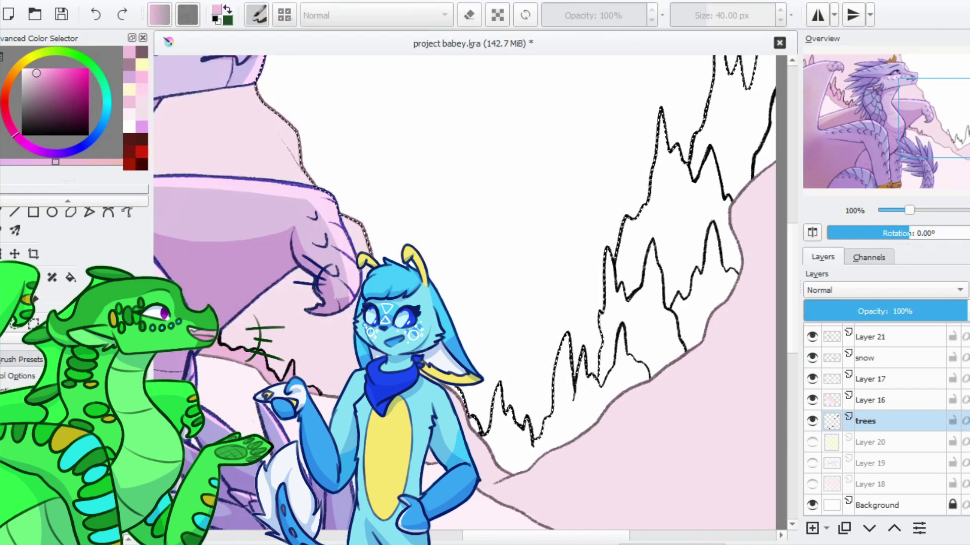
key("alt+s")
key("Escape")
key("ctrl+shift+i")
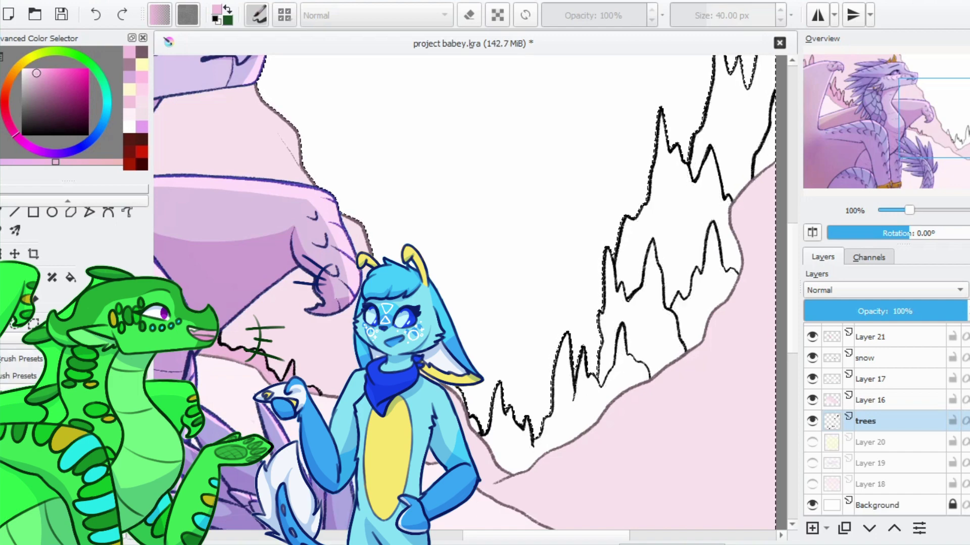
Add a layer above Layer 20, fill the selection with pink, clear the selection and show the sky layers again
left_click(869, 442)
left_click(812, 528)
key("f")
left_click(702, 283)
key("ctrl+shift+a")
key("minus")
key("minus")
key("minus")
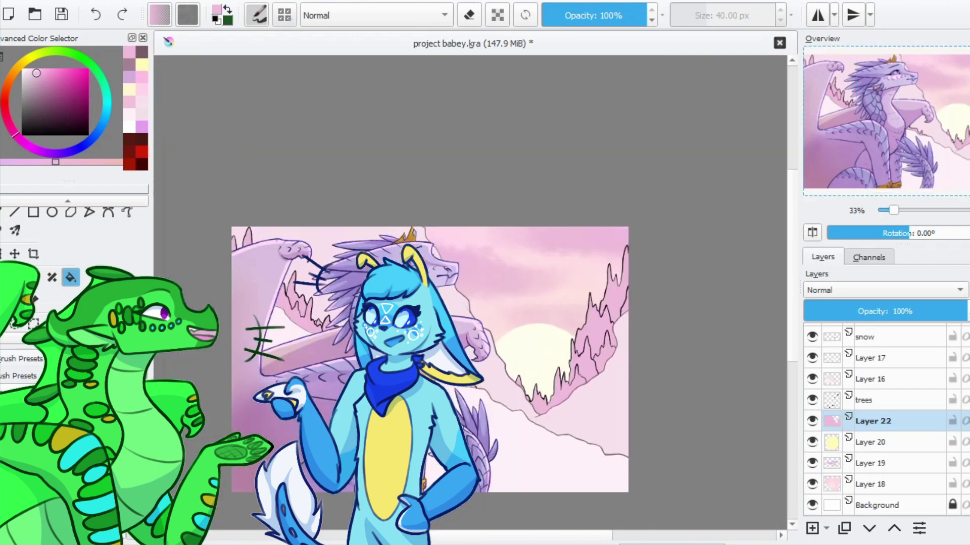
Recolour the tree fills on Layer 22 and Layer 21 from pink to light purple
key("b")
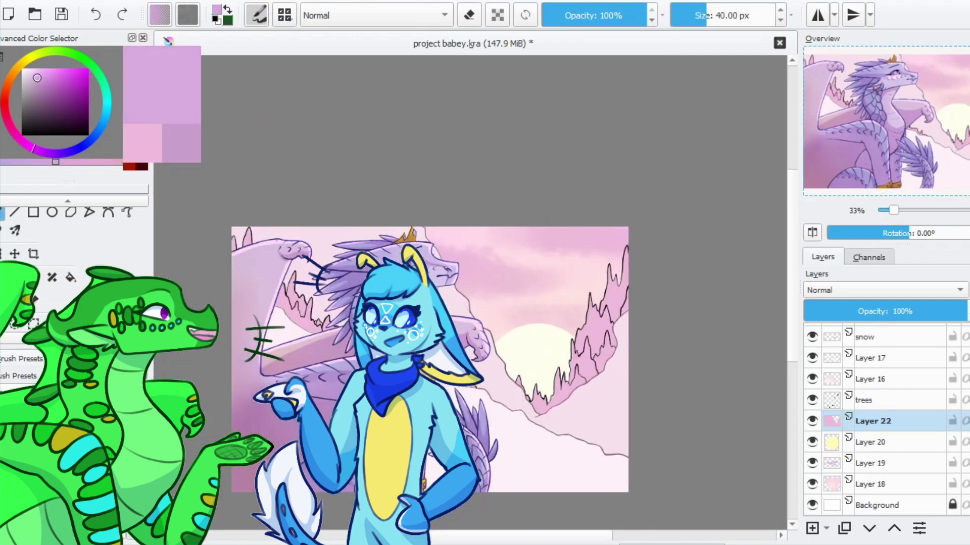
key("f")
scroll(887, 419, "up", 1)
left_click(872, 376)
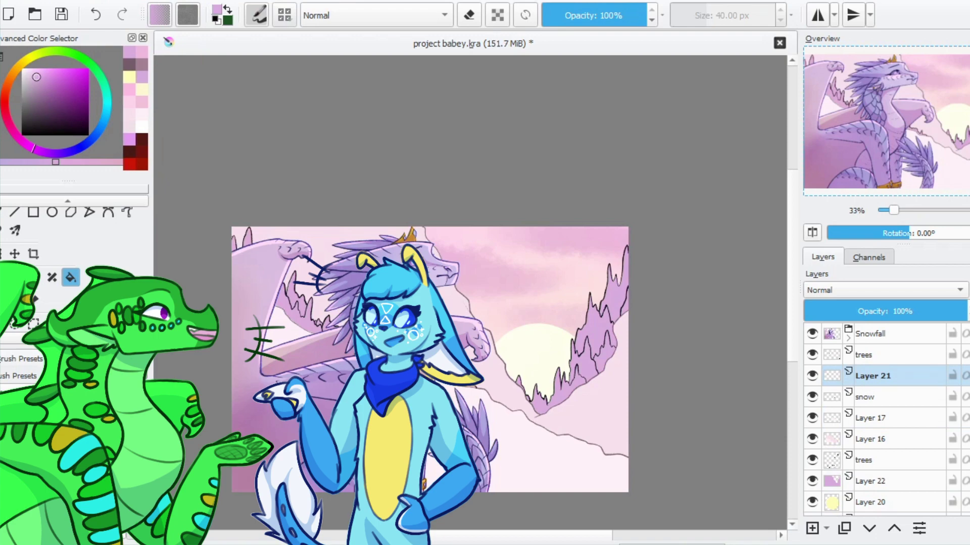
key("plus")
key("plus")
key("plus")
key("b")
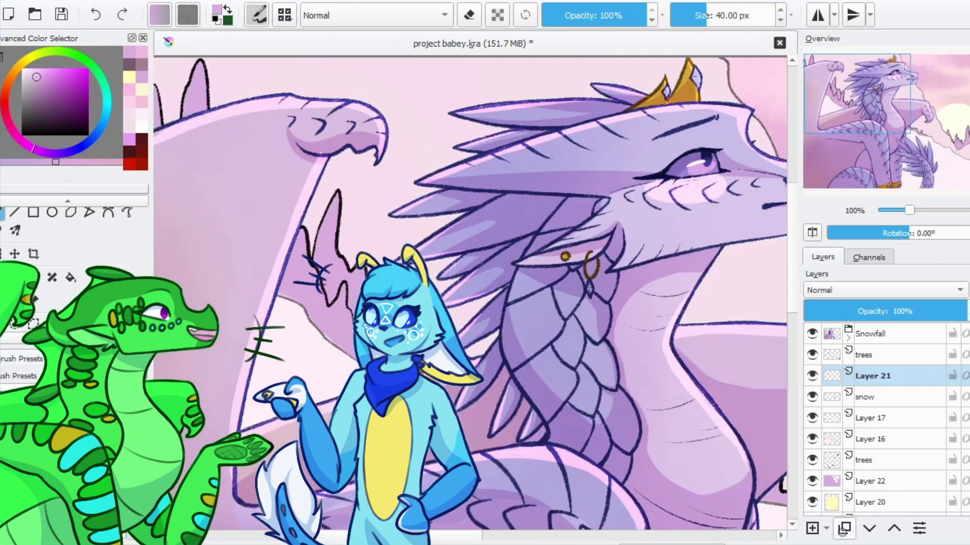
Duplicate Layer 21 and set the copy to Multiply at 56% opacity for shading the trees
key("ctrl+j")
key("Page_Down")
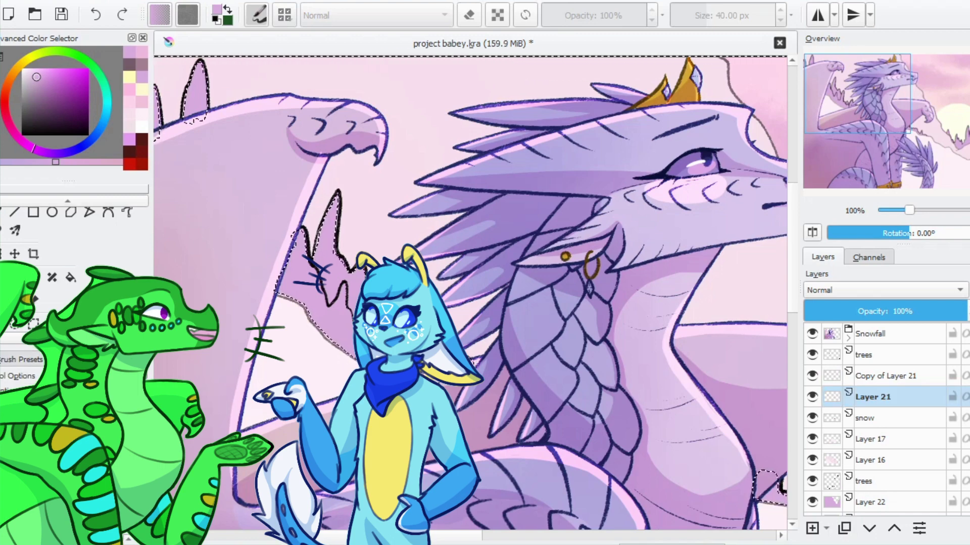
key("alt+s")
key("Escape")
key("alt+s")
key("Down")
key("Return")
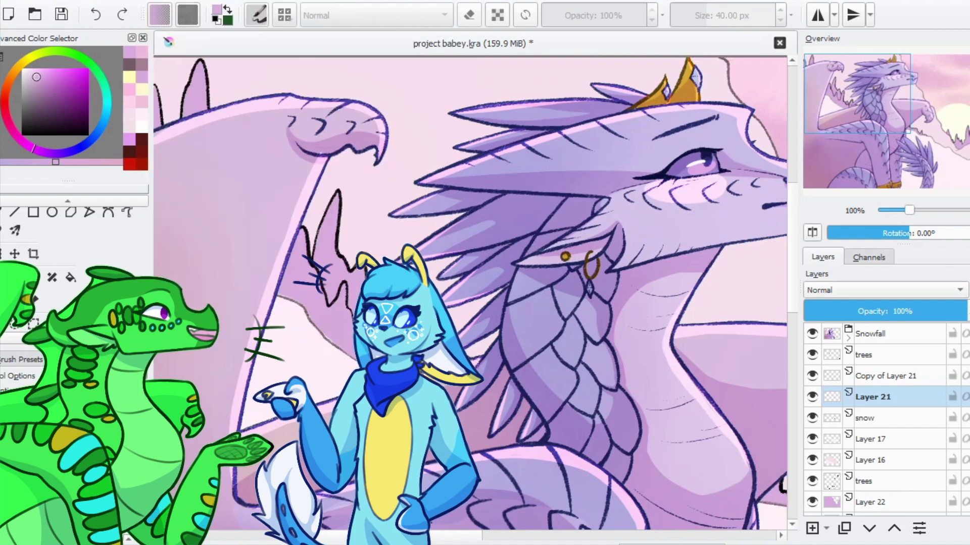
left_click(889, 376)
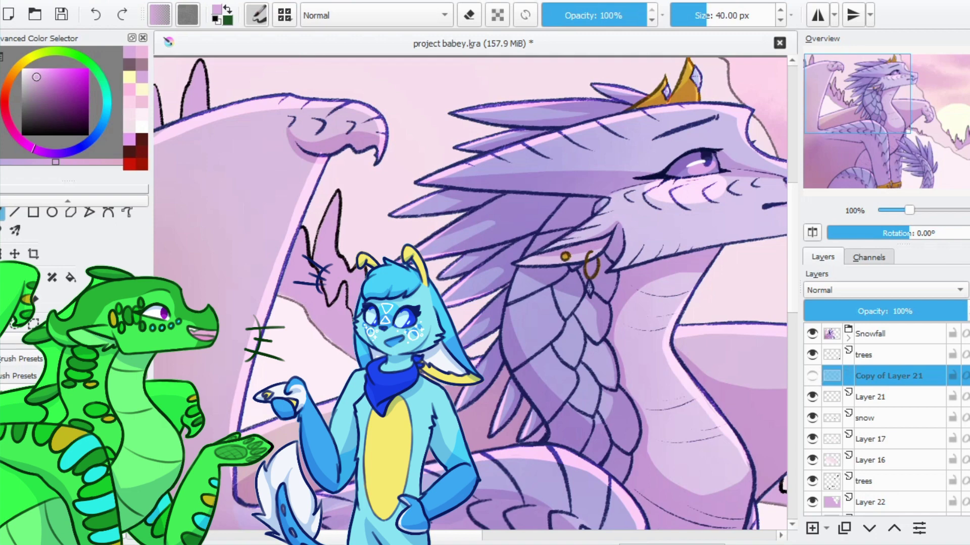
left_click(883, 290)
left_click(833, 348)
left_click(895, 311)
Set Copy of Layer 21 to 23% opacity and shade the trees around the dragon in dark purple with the 40 px brush
left_click_drag(205, 86, 209, 121)
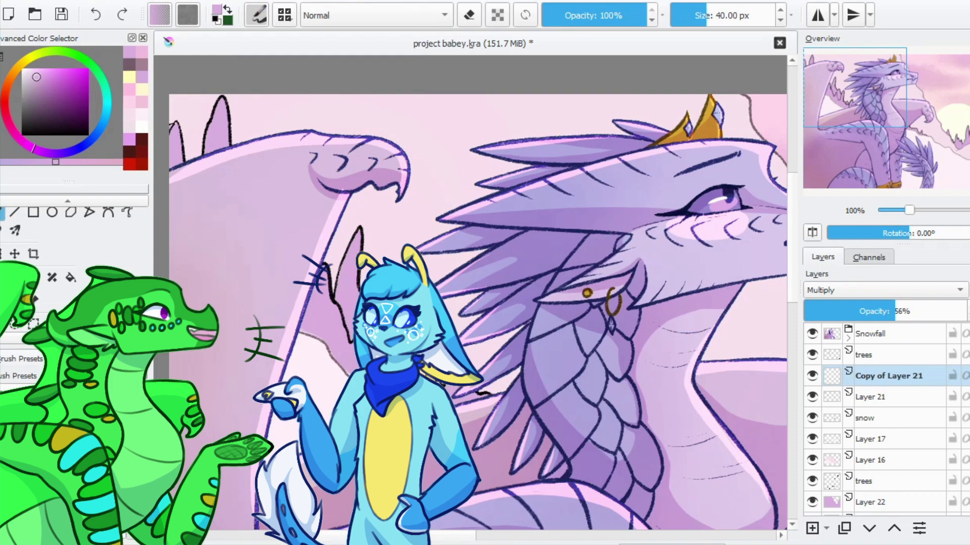
left_click(228, 121, "ctrl")
key("Page_Down")
key("Page_Up")
left_click_drag(215, 121, 242, 167)
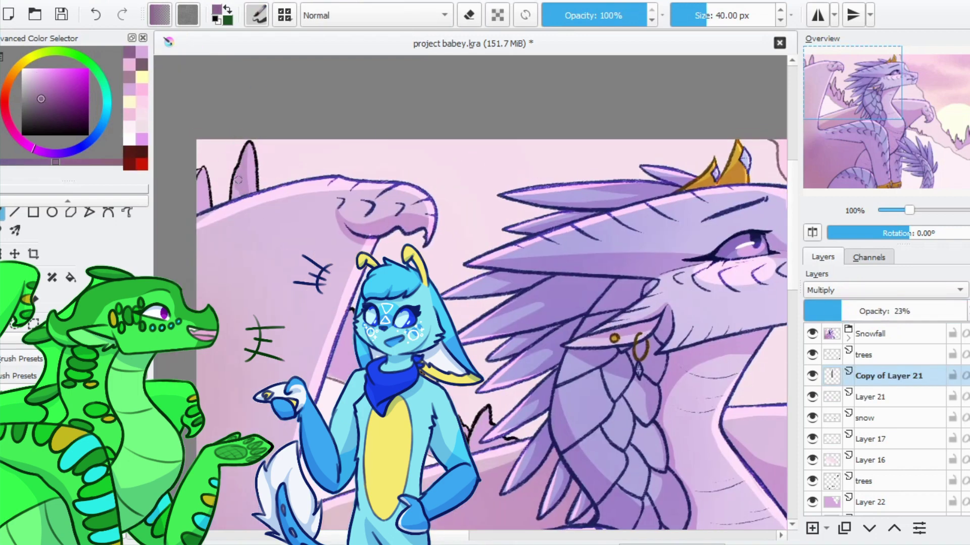
left_click_drag(455, 303, 443, 260)
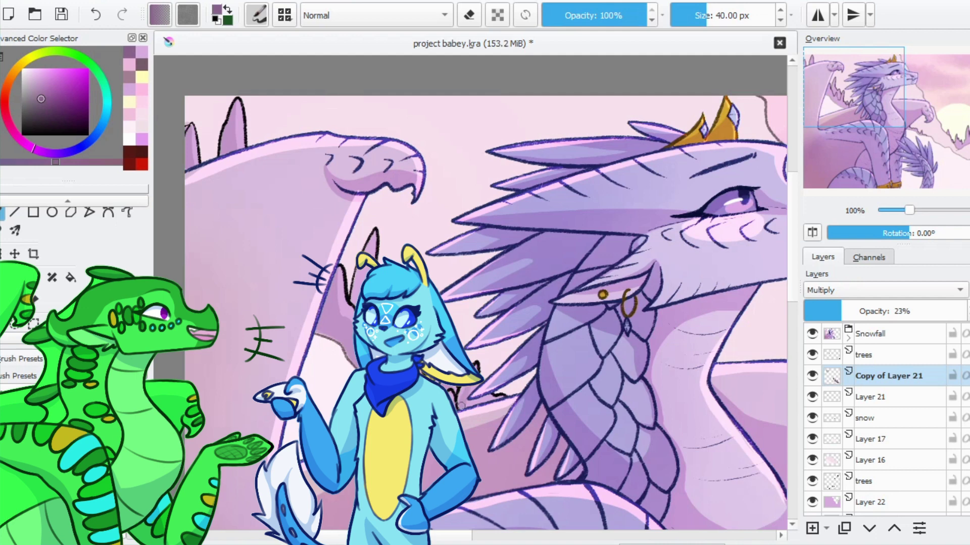
key("e")
left_click_drag(853, 87, 916, 127)
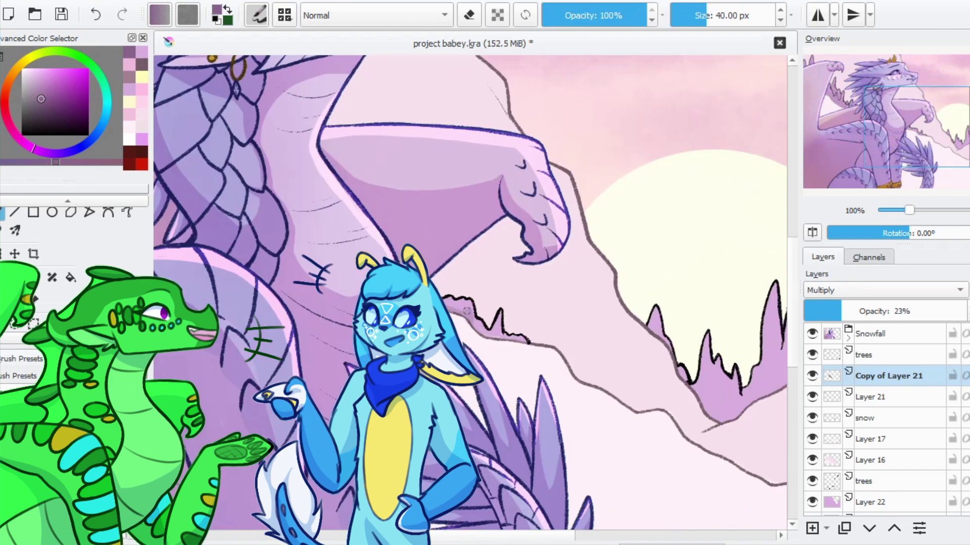
left_click_drag(497, 335, 219, 300)
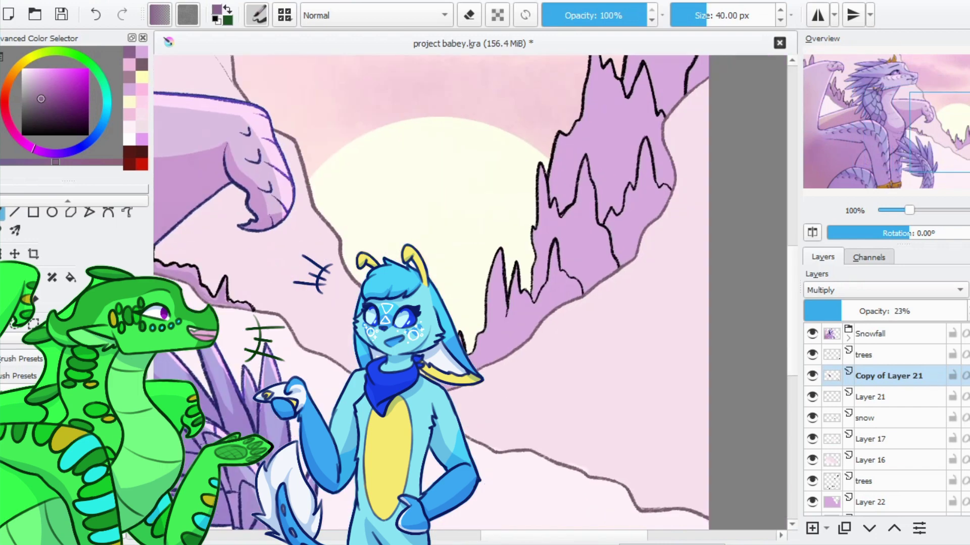
Add a layer above Layer 22 and set it to Multiply at 25% opacity
left_click(873, 502)
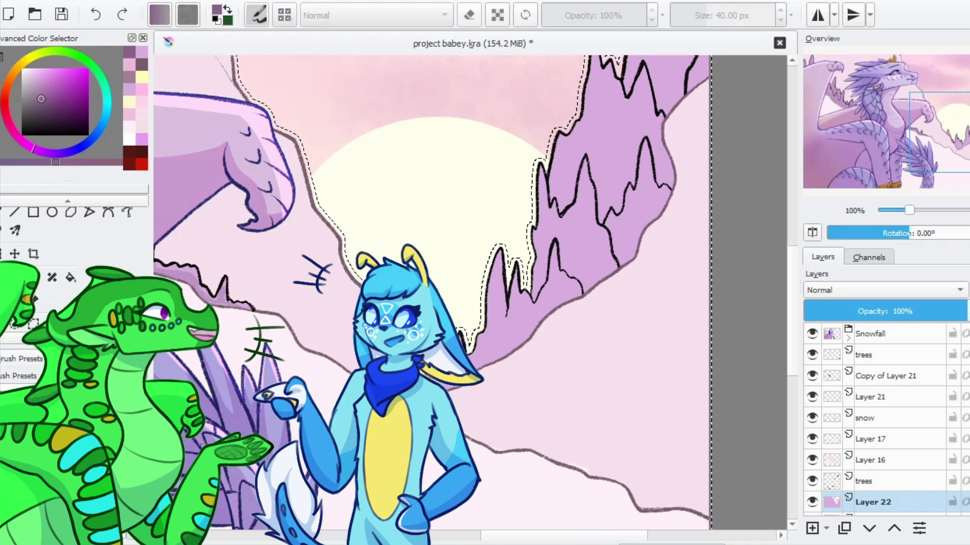
left_click(812, 529)
left_click(884, 290)
left_click(829, 338)
left_click(845, 311)
Shade the trees beside the sun in dark purple on Layer 23, leaving light rims along their outlines
left_click_drag(505, 346, 490, 374)
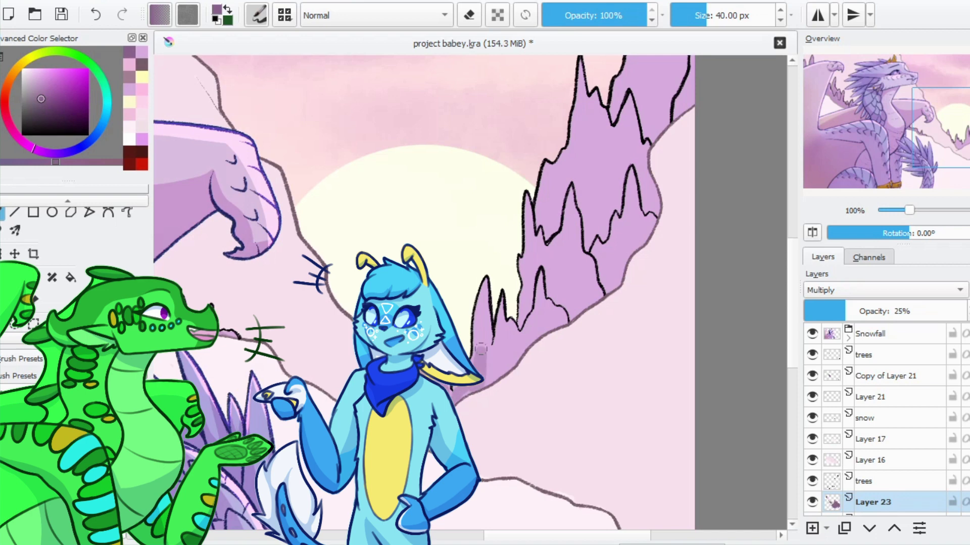
left_click_drag(520, 351, 521, 371)
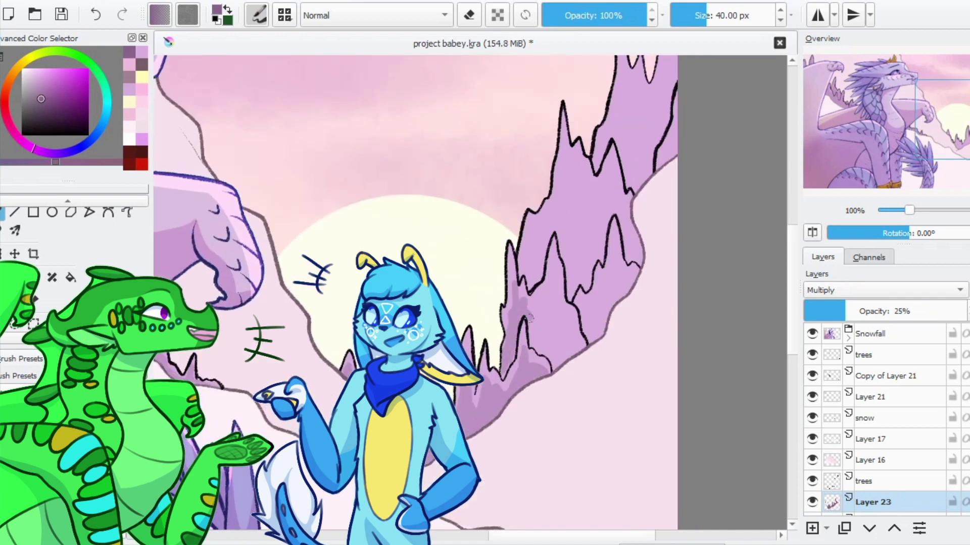
left_click_drag(548, 288, 531, 316)
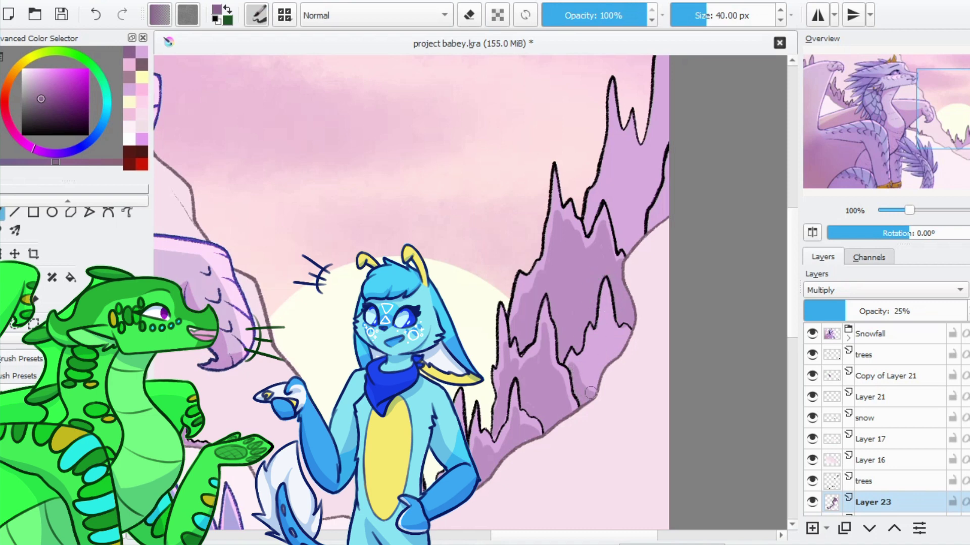
key("e")
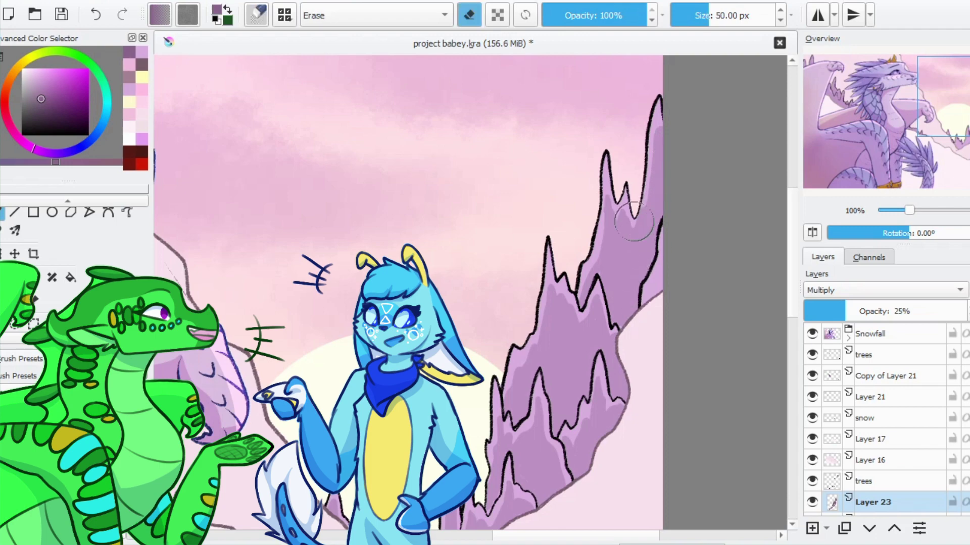
Duplicate Layer 23 and add textured shading to the trees beside the sun with a 91.82 px brush
scroll(590, 272, "down", 2)
key("/")
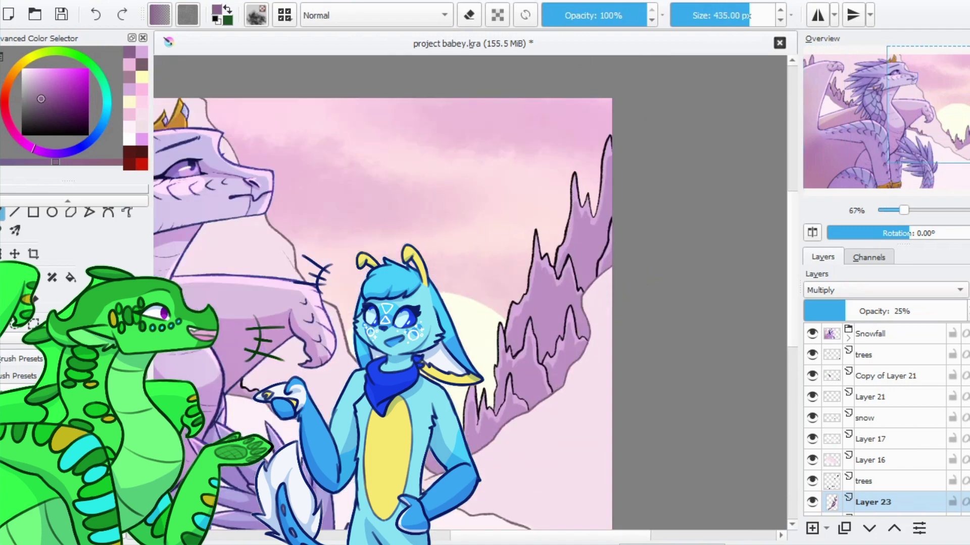
key("ctrl+j")
key("1")
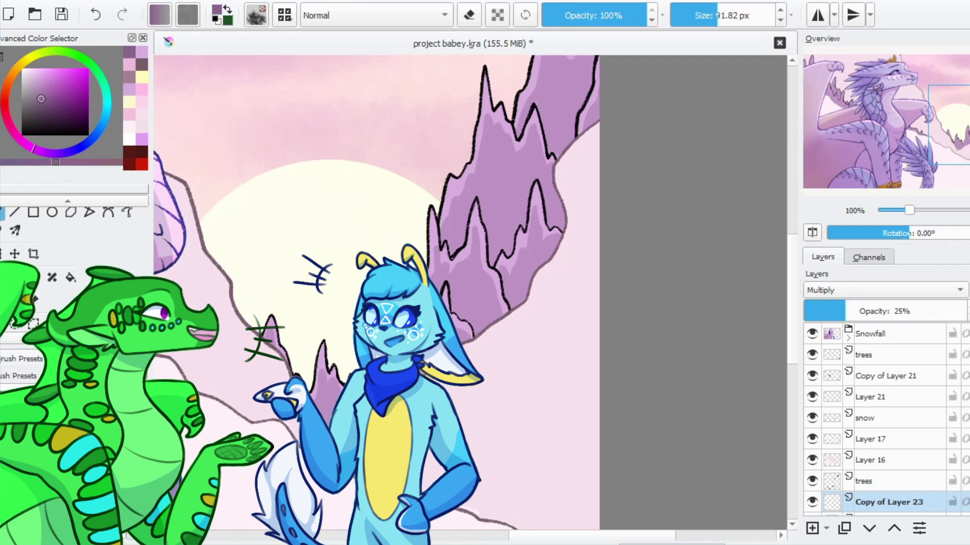
mouse_move(500, 336)
left_mouse_down()
mouse_move(452, 280)
mouse_move(505, 152)
left_mouse_up()
key("e")
key("e")
mouse_move(551, 262)
left_mouse_down()
mouse_move(526, 222)
mouse_move(551, 258)
left_mouse_up()
key("e")
key("e")
Duplicate the Copy of Layer 21 layer, add textured shading to the trees behind the dragon and erase the excess
scroll(537, 295, "down", 4)
scroll(536, 295, "up", 1)
left_click(869, 355)
left_click(884, 376)
key("ctrl+j")
scroll(335, 233, "up", 2)
scroll(210, 211, "up", 2)
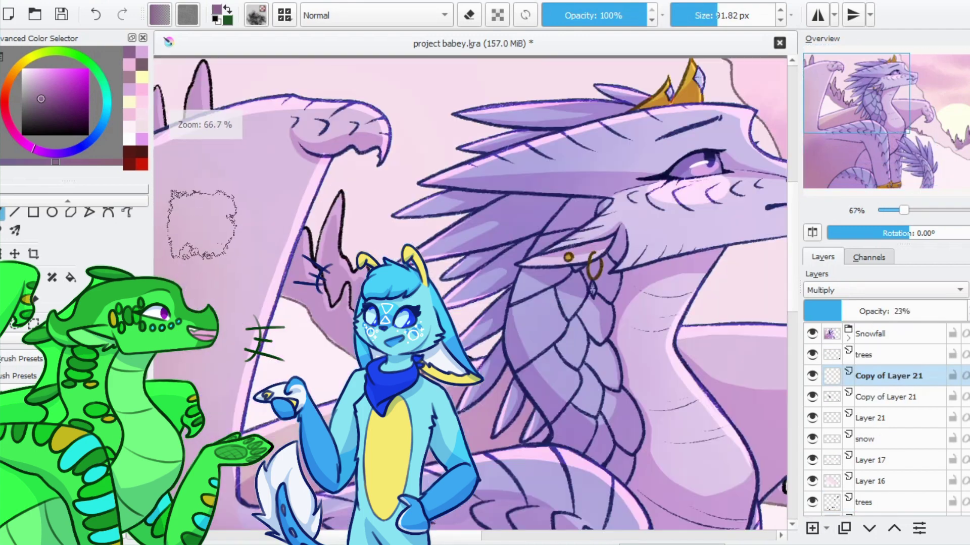
key("e")
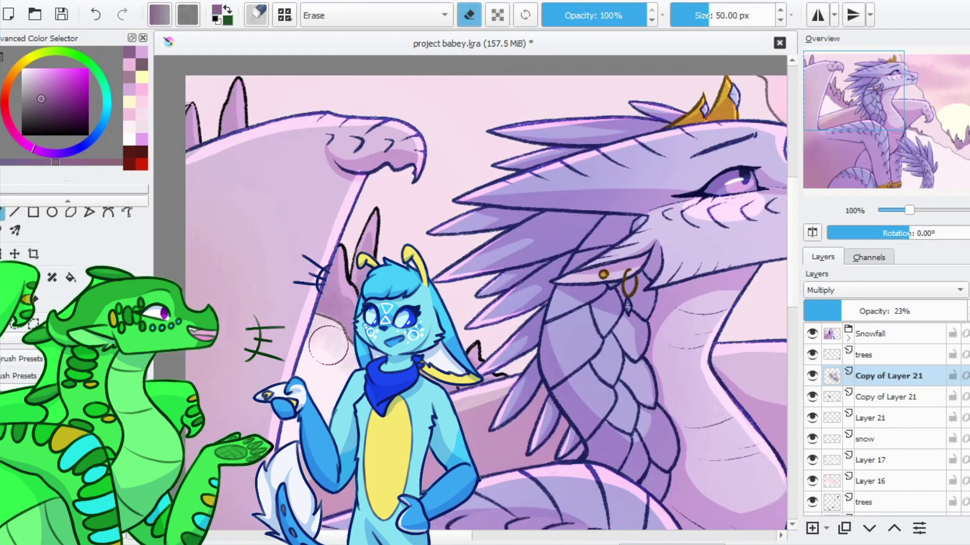
key("e")
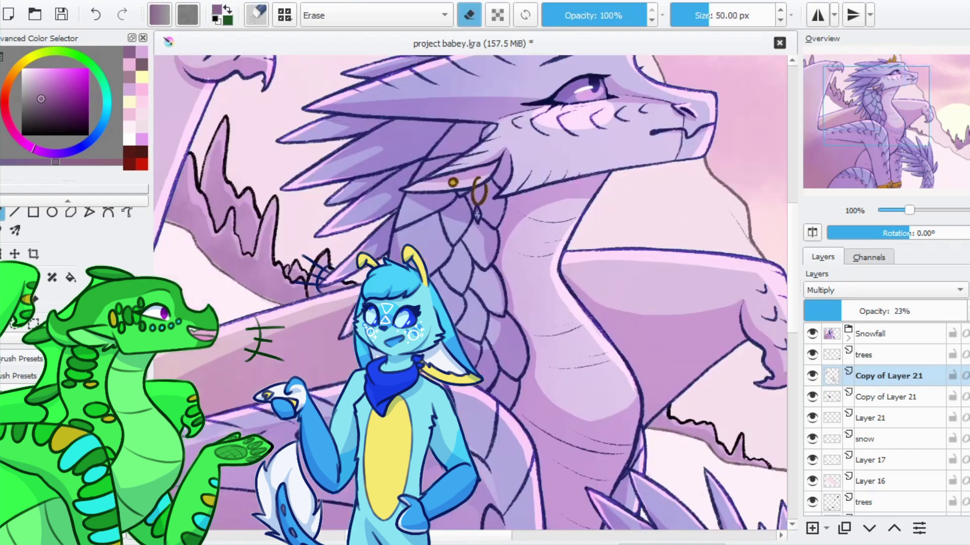
key("e")
key("minus")
key("minus")
key("minus")
key("minus")
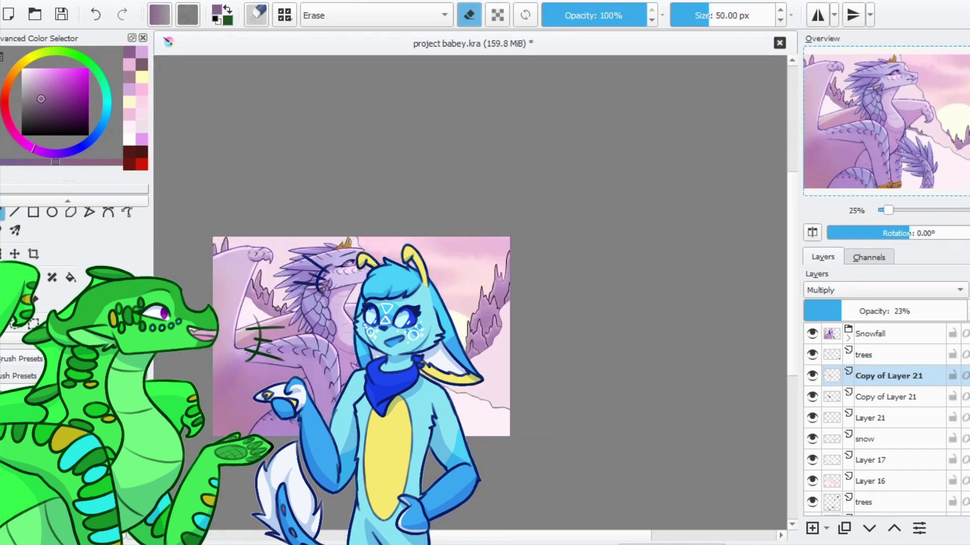
Save the file and add a layer beneath the snow layer, set to Multiply at 41% opacity
key("Page_Down")
key("ctrl+s")
key("Page_Down")
key("Page_Down")
key("Page_Down")
key("Insert")
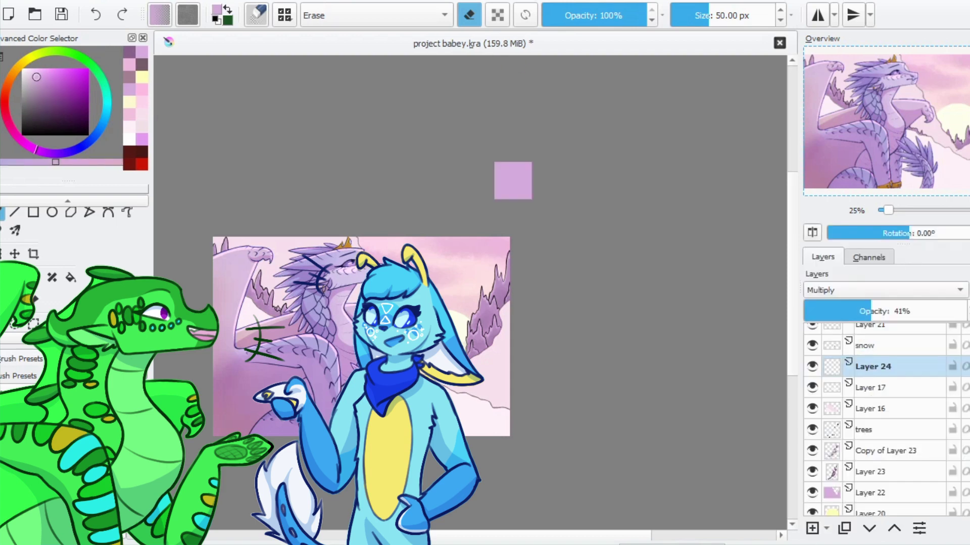
Shade the snow on Layer 24 in purple with a 435 px textured brush and duplicate the layer
key("e")
key("e")
key("e")
key("e")
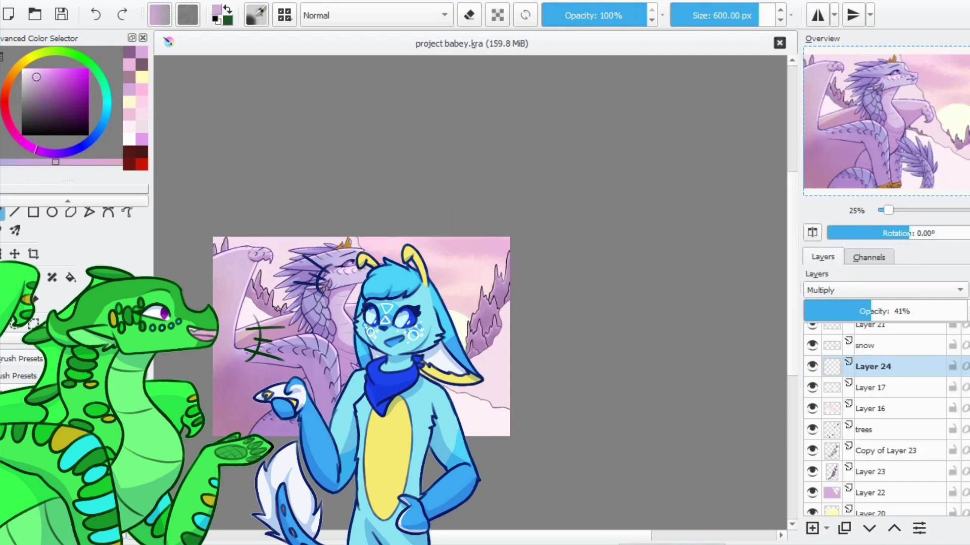
key("slash")
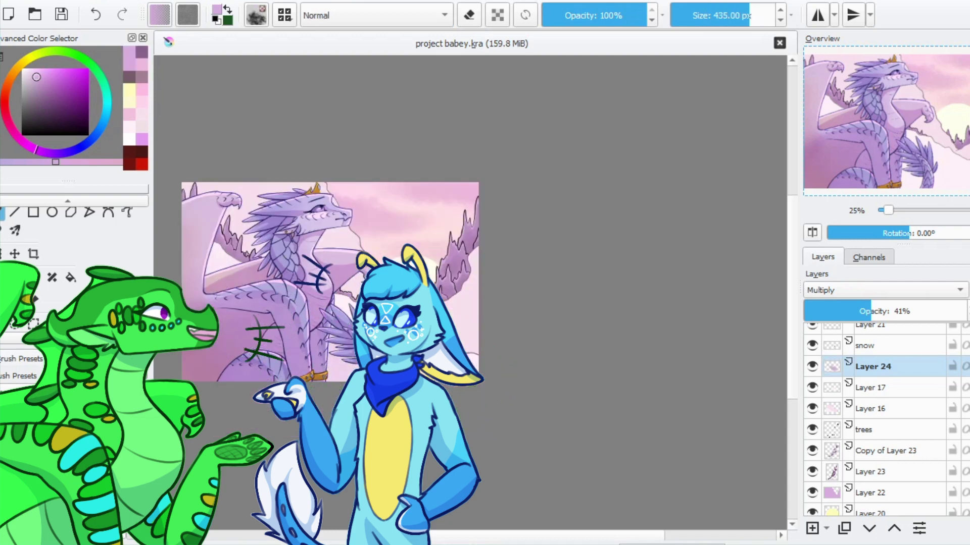
left_click(251, 191)
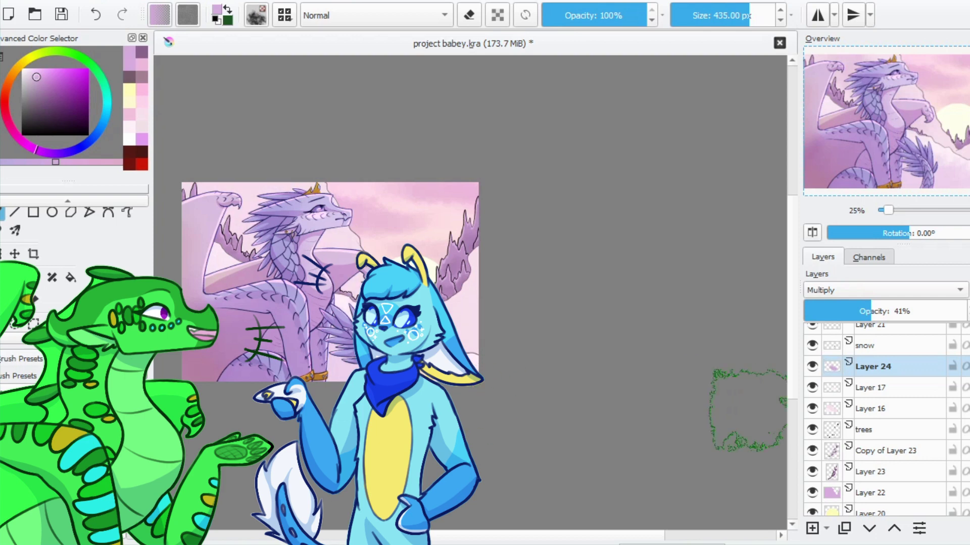
left_click(844, 529)
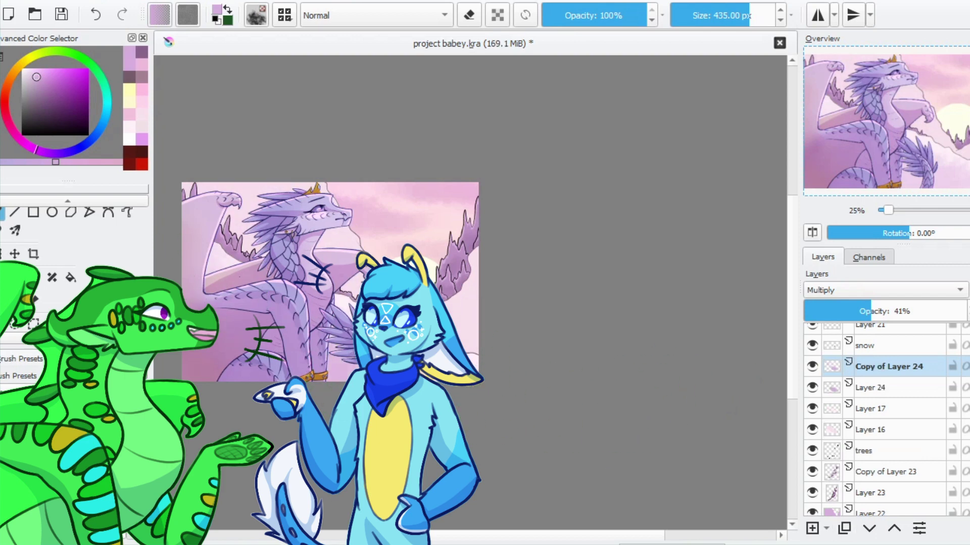
Add a Multiply layer at 32% opacity above Layer 16, shade the slopes with textured purple, duplicate it and save the file
left_click(873, 430)
left_click(812, 528)
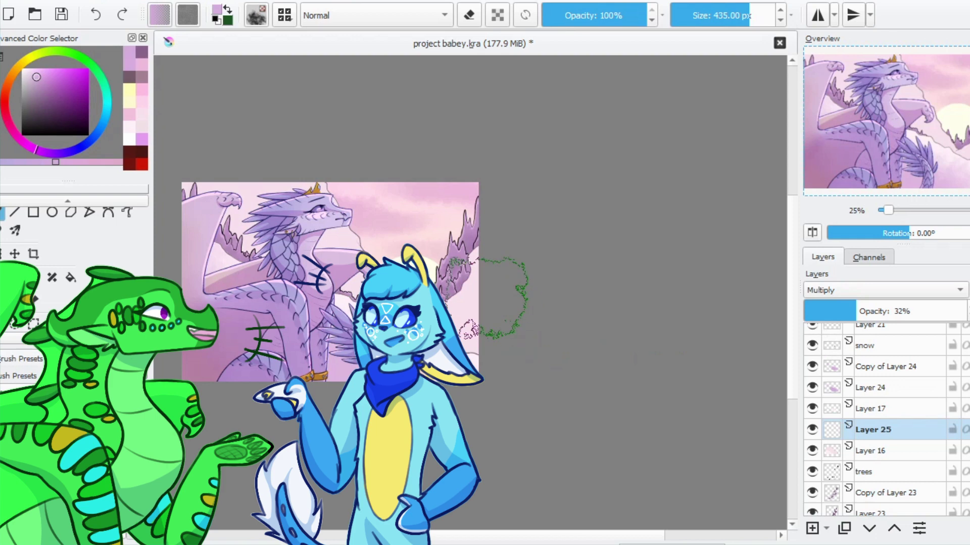
key("ctrl+j")
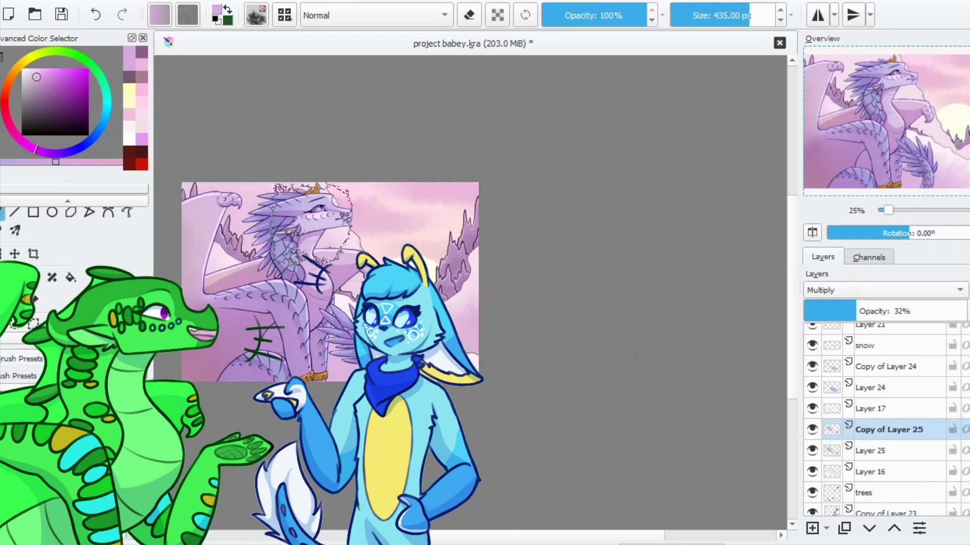
scroll(261, 205, "up", 1)
scroll(470, 288, "down", 1)
key("ctrl+s")
scroll(359, 275, "up", 1)
scroll(879, 420, "down", 3)
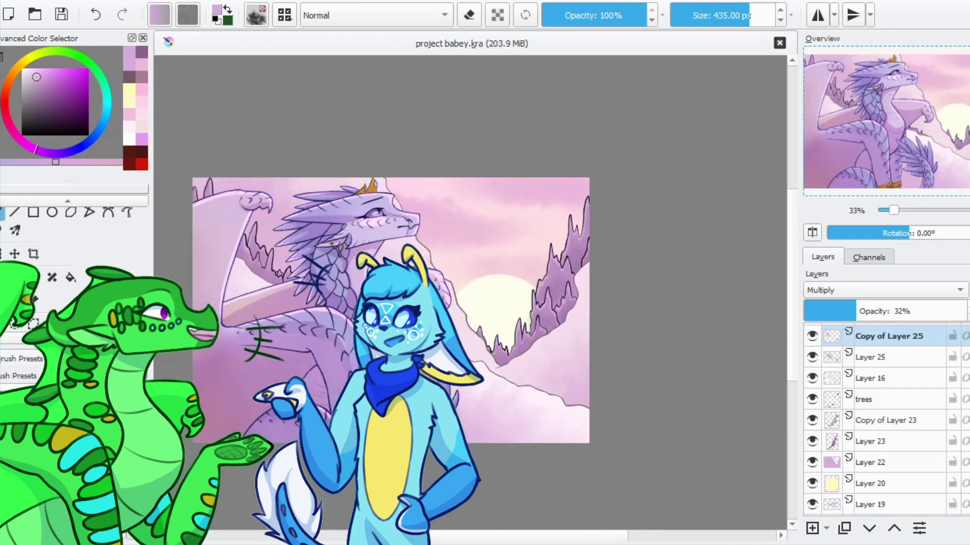
Set the opacity of Layer 18, the sky layer above the Background, to 100%
left_click(872, 441)
key("Page_Down")
key("Page_Down")
key("Page_Down")
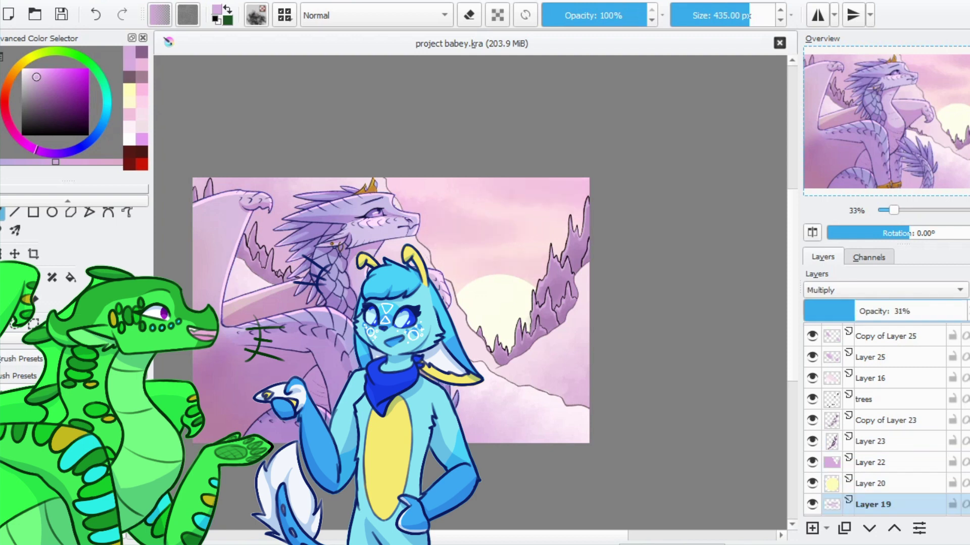
key("Page_Down")
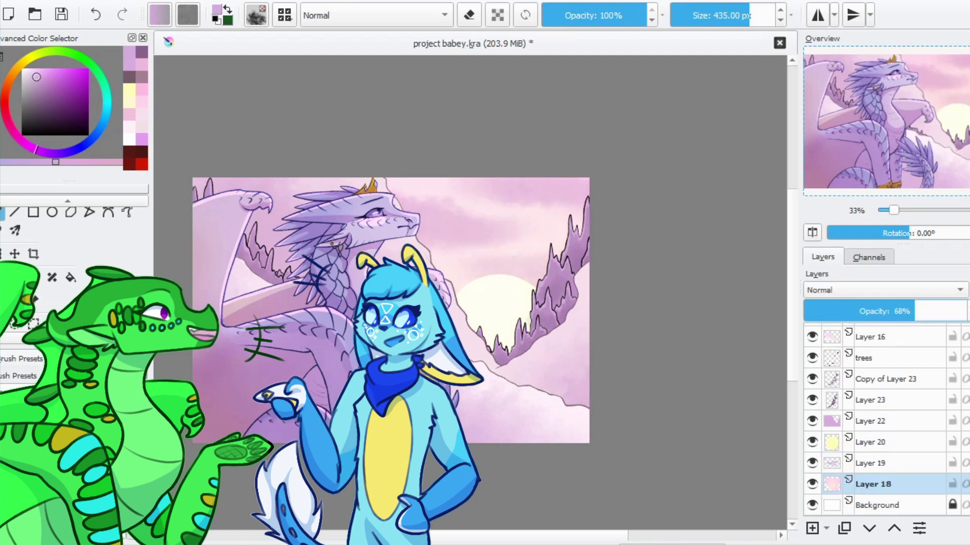
left_click_drag(914, 311, 967, 311)
Pick the pale pink slope colour beside the dragon's jaw for the Fill tool and toggle the visibility of Layer 17
key("Page_Up")
key("Page_Up")
key("Page_Up")
key("Page_Up")
key("Page_Up")
key("Page_Up")
key("Page_Up")
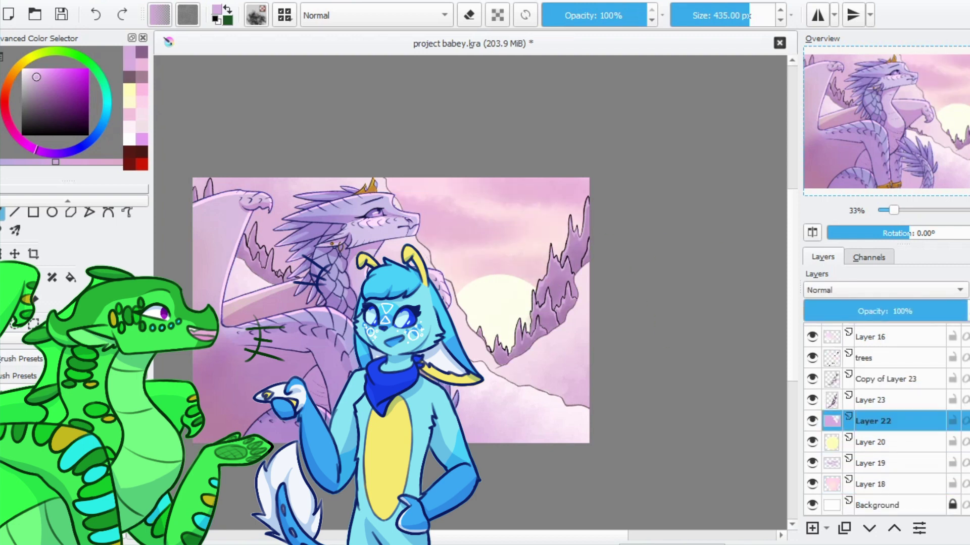
key("1")
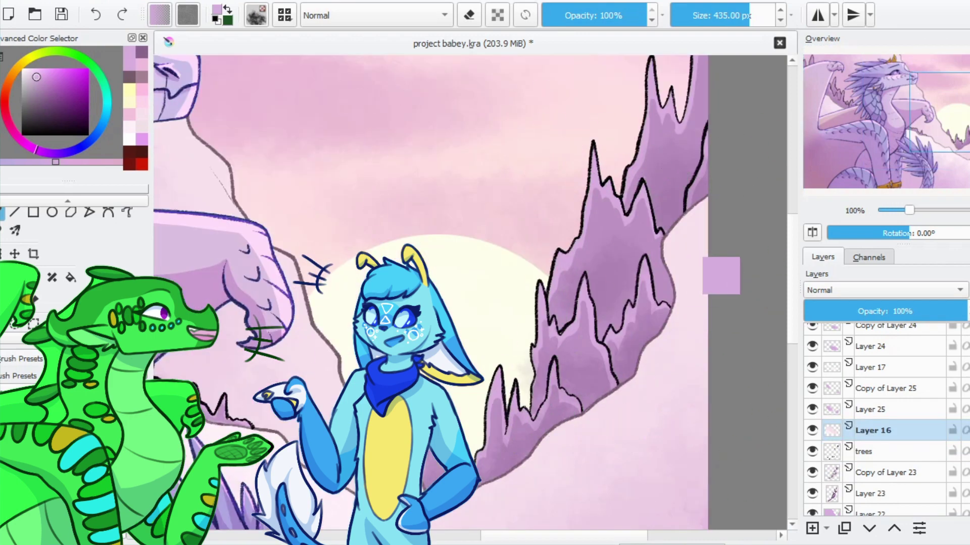
left_click(167, 141, "ctrl")
key("f")
scroll(470, 298, "down", 3)
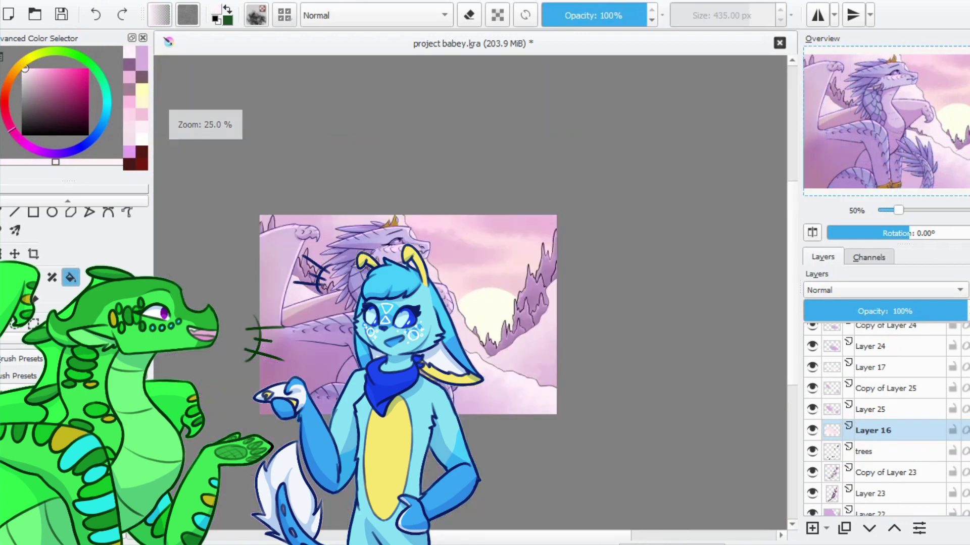
left_click(878, 367)
left_click(812, 367)
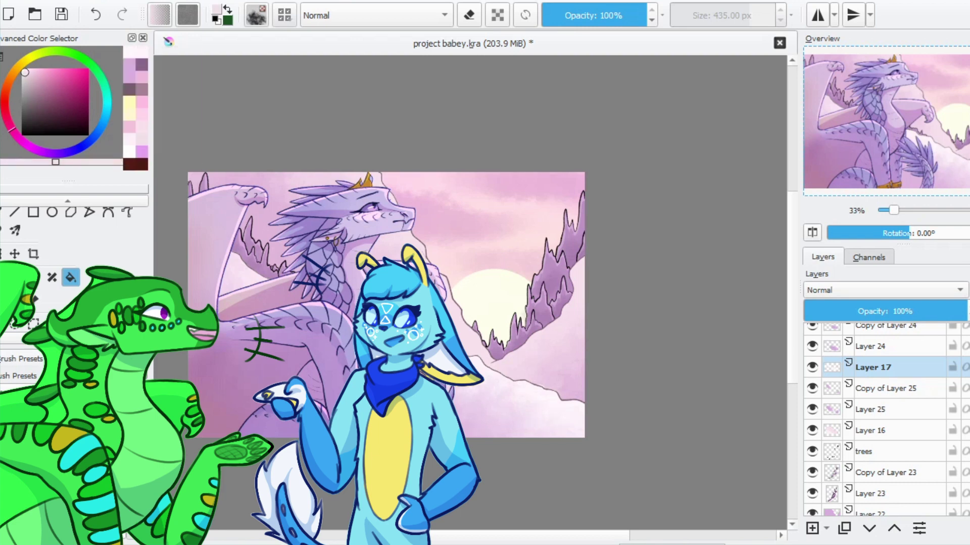
left_click(879, 430)
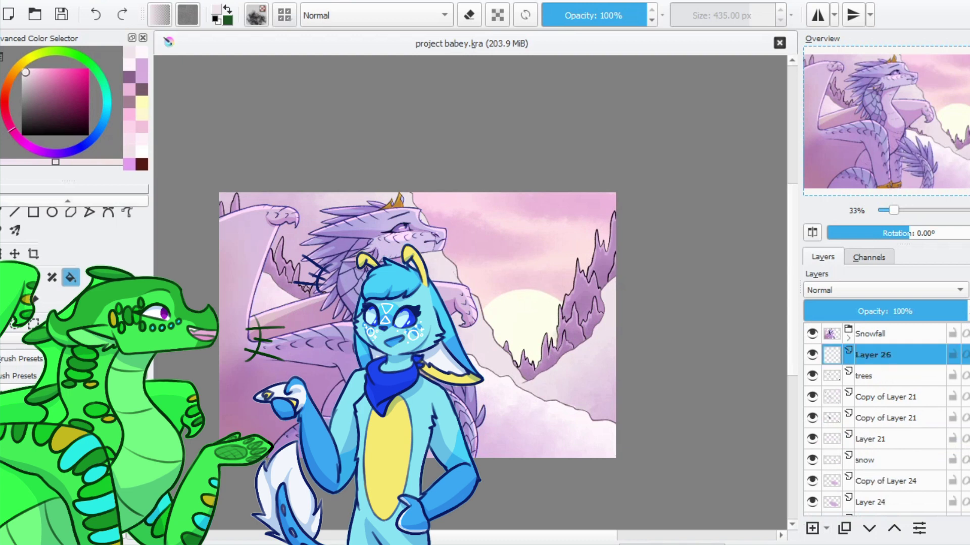
Try textured purple shading across the background on Layer 26, set to Multiply at 54% opacity, and delete that layer
key("b")
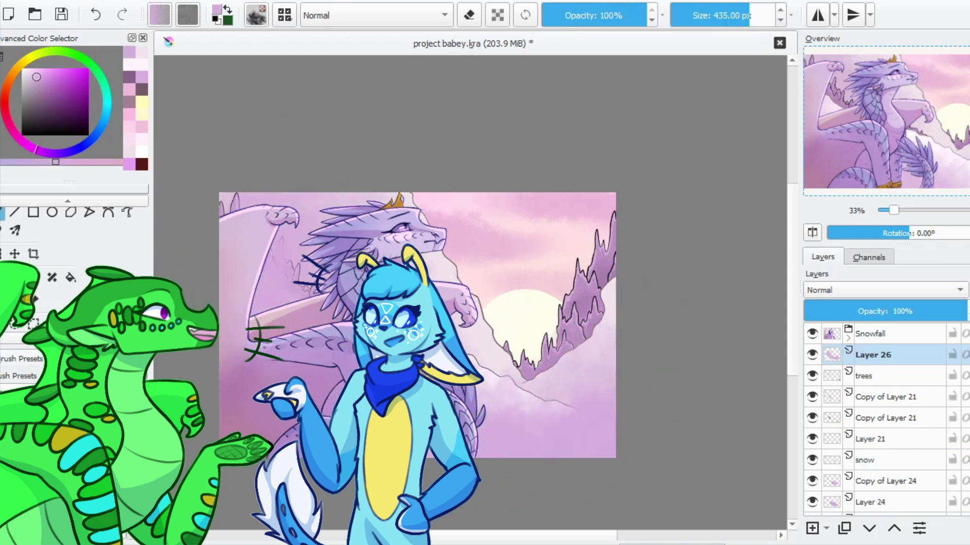
left_click(843, 311)
left_click(884, 290)
left_click(829, 358)
left_click(891, 311)
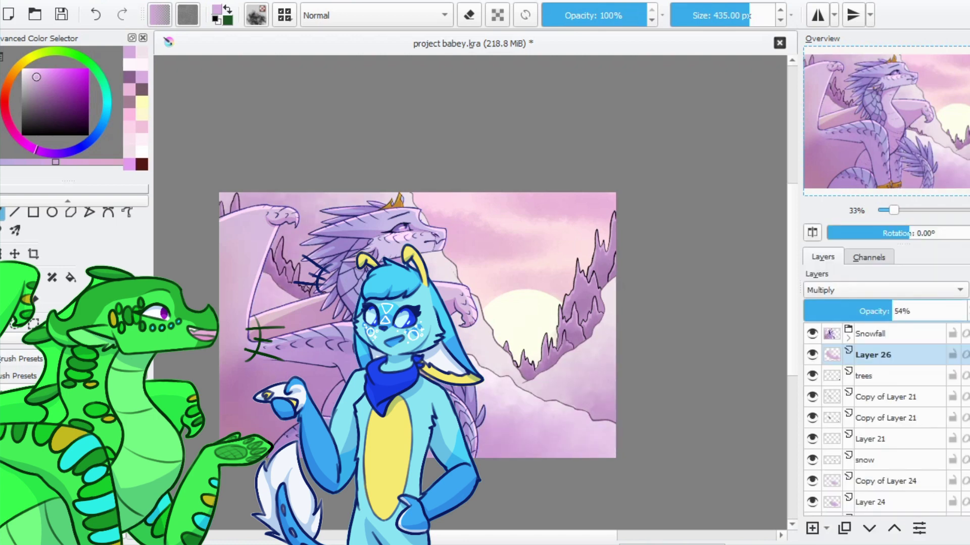
left_click(812, 354)
key("shift+Delete")
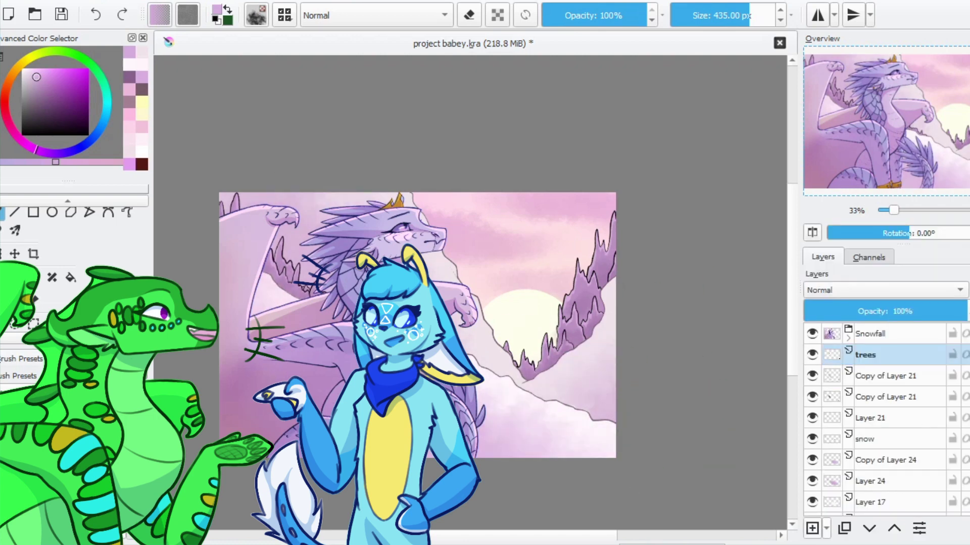
Add an Overlay layer above the trees layer, brush pink light over the trees at 116.73 px and save the file
left_click(812, 527)
left_click(884, 290)
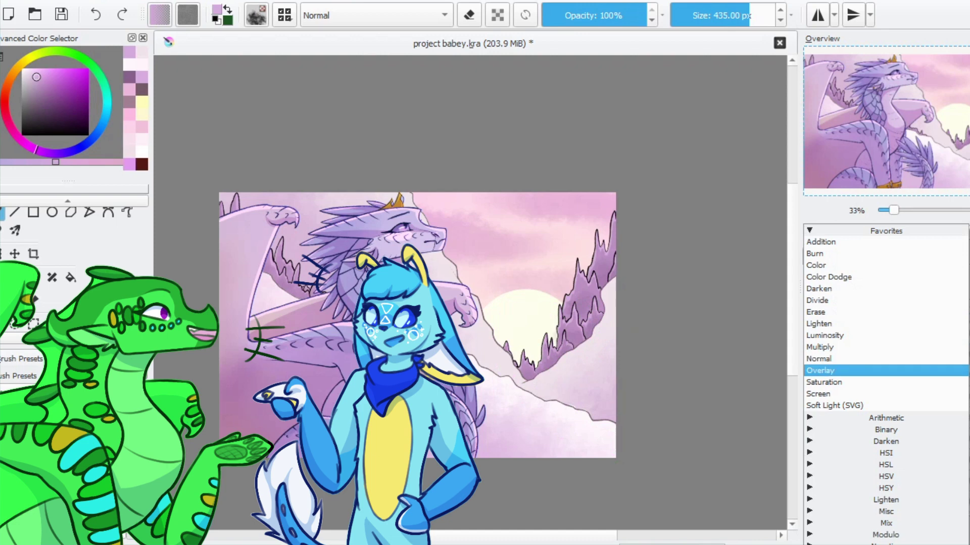
left_click(845, 370)
left_click_drag(348, 288, 321, 298)
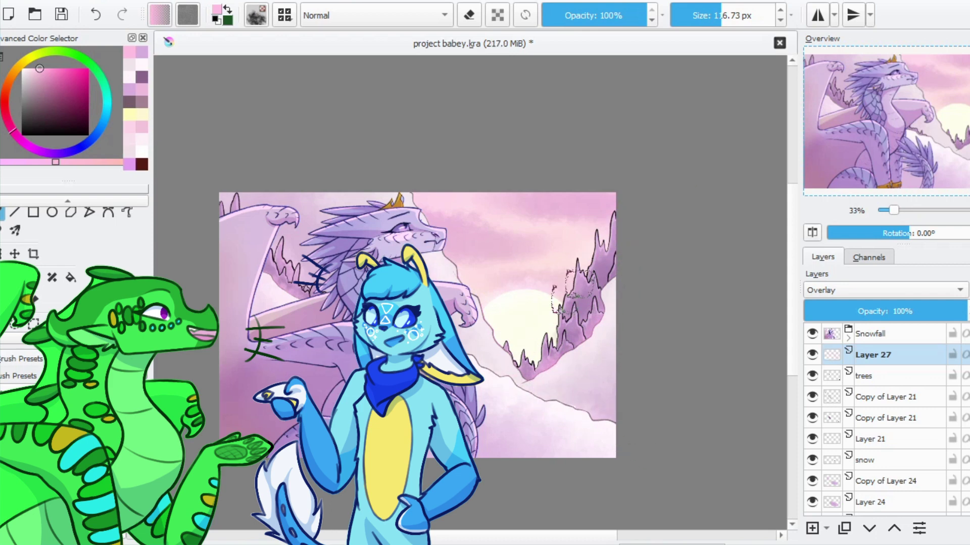
left_click_drag(615, 357, 600, 347)
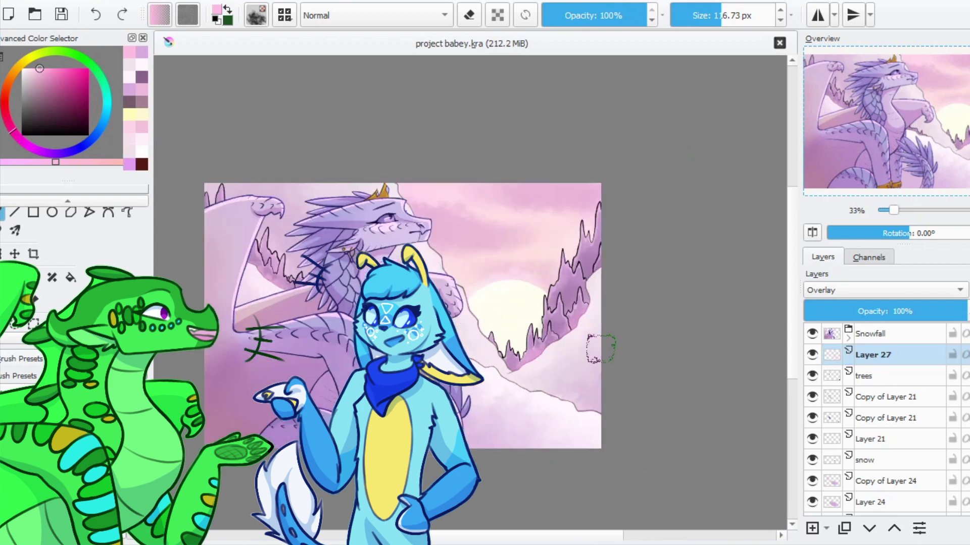
Fill a new layer above Layer 27 with white, set it to Overlay at 11% opacity, and sample the sun's pale colour
key("Insert")
key("f")
key("BackSpace")
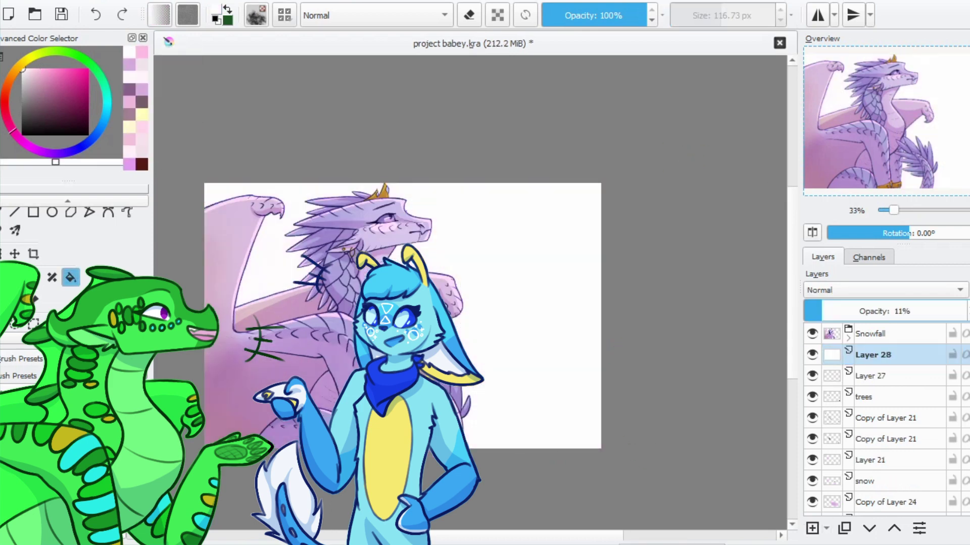
key("b")
left_click(883, 290)
left_click(867, 381)
left_click(812, 355)
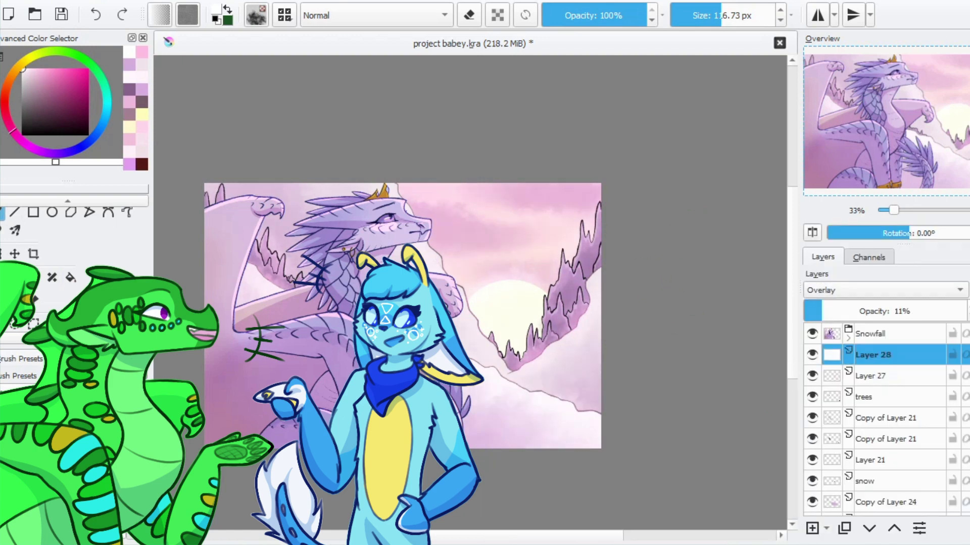
left_click(515, 303, "ctrl")
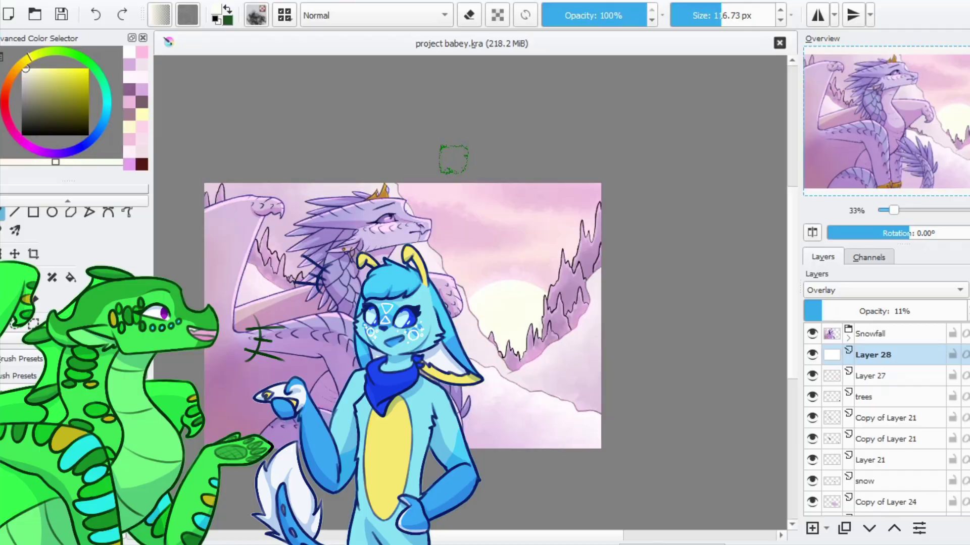